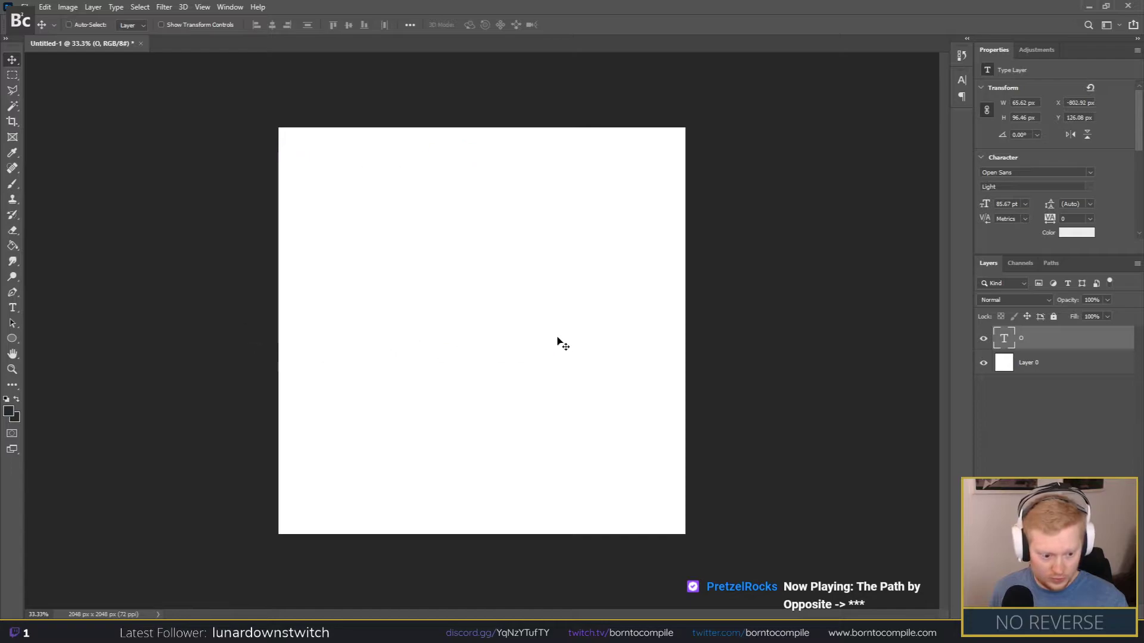
Step: Open no-reverse.jpg and sample the teal inside the logo's O as the foreground color
key("ctrl")
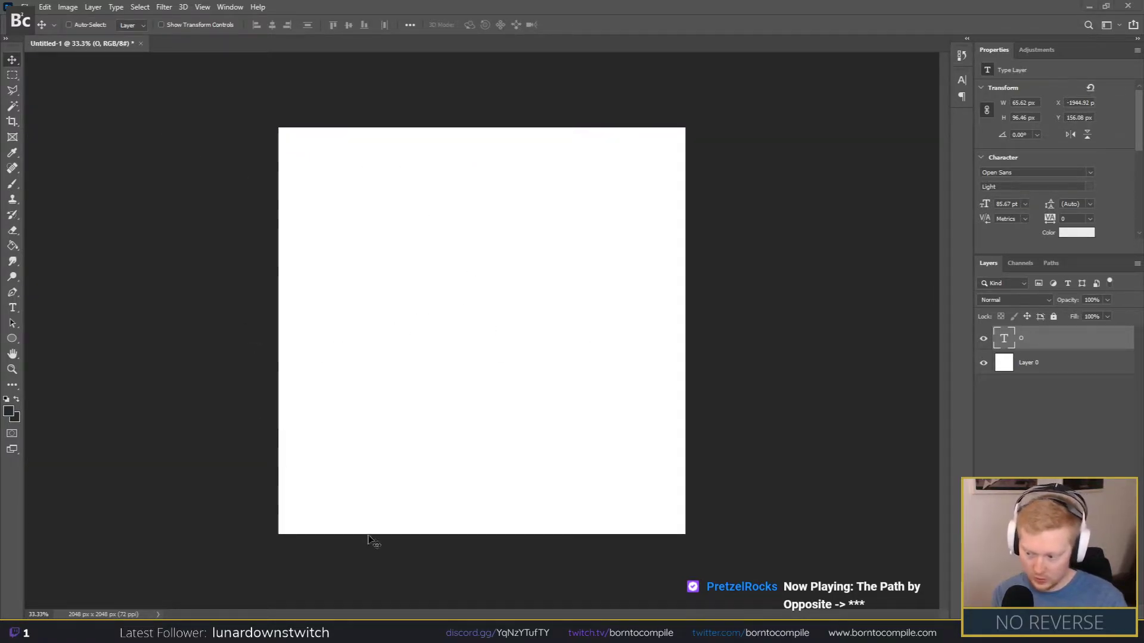
left_click(25, 7)
left_click(36, 40)
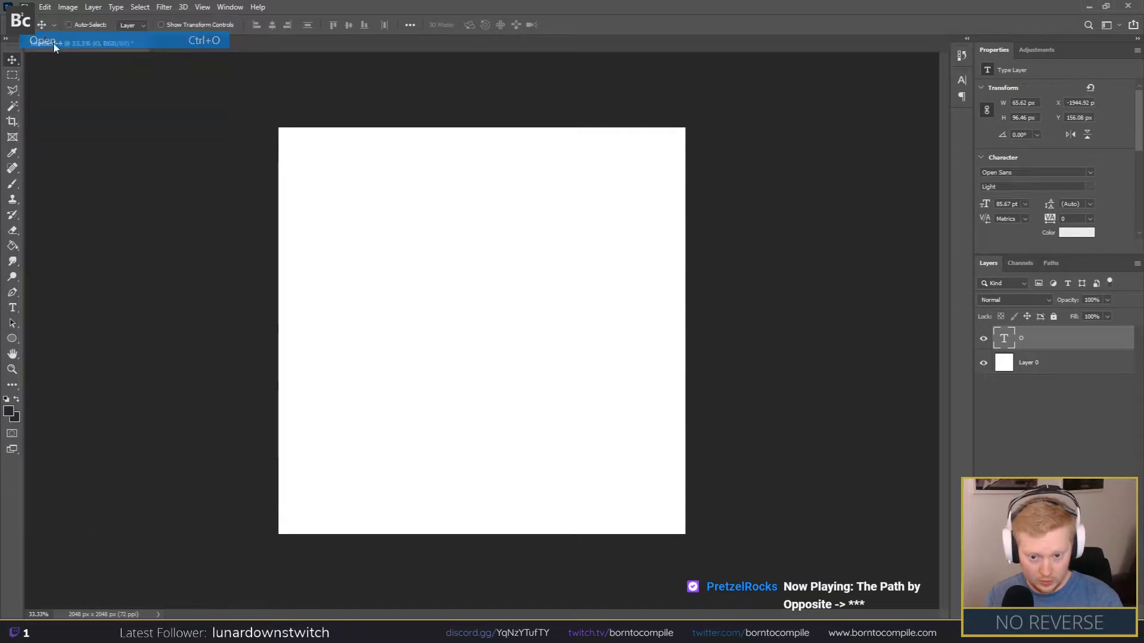
double_click(349, 123)
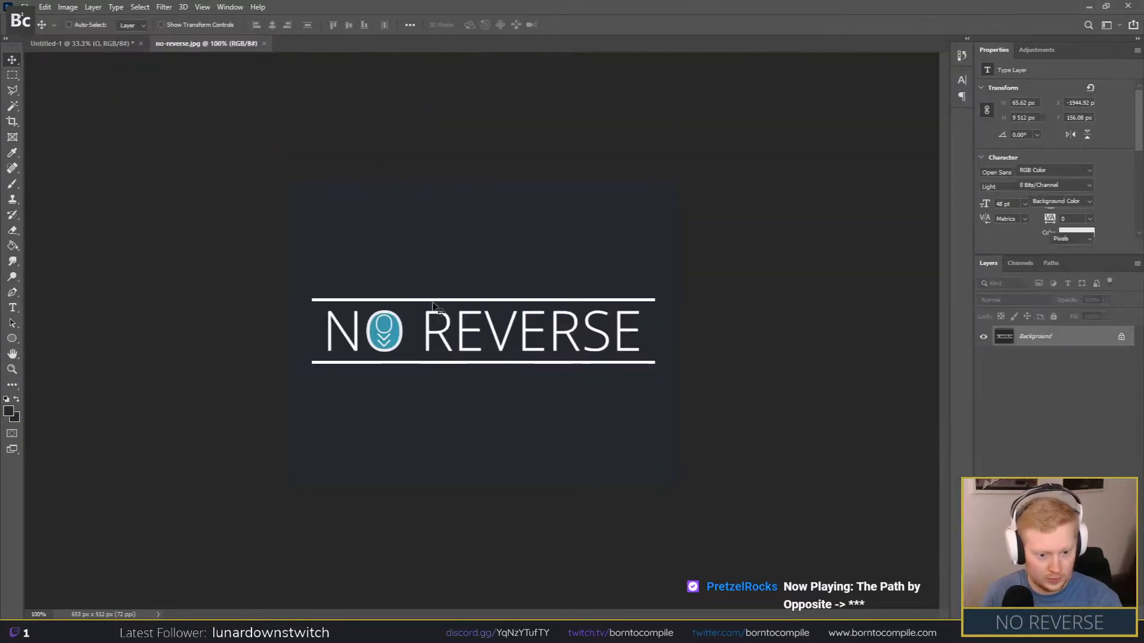
left_click(8, 410)
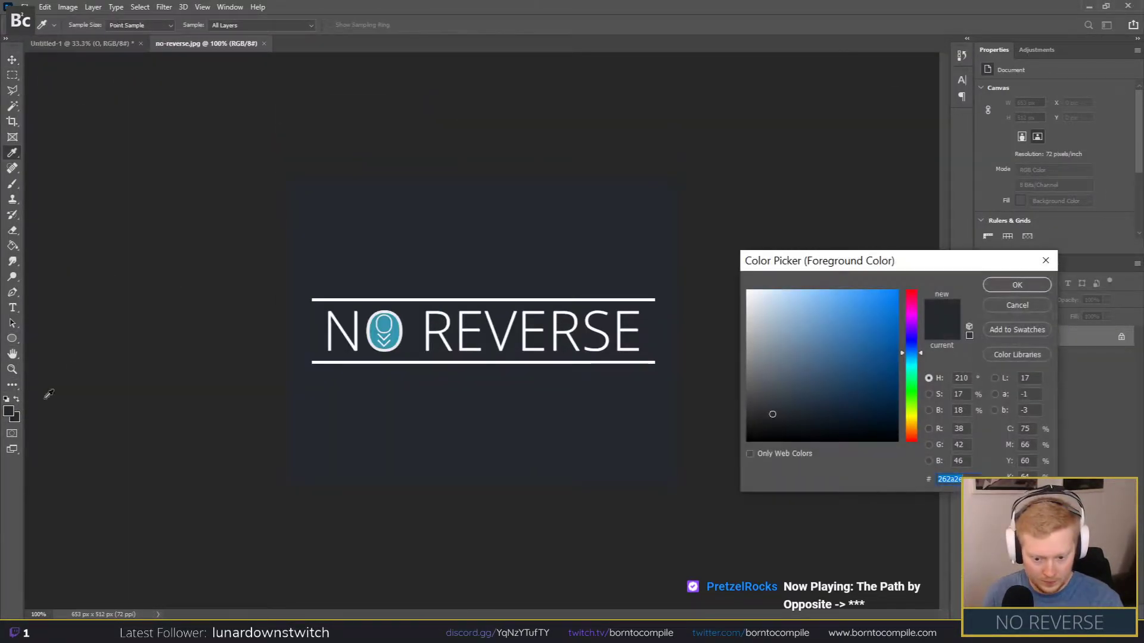
left_click(389, 329)
left_click(1017, 284)
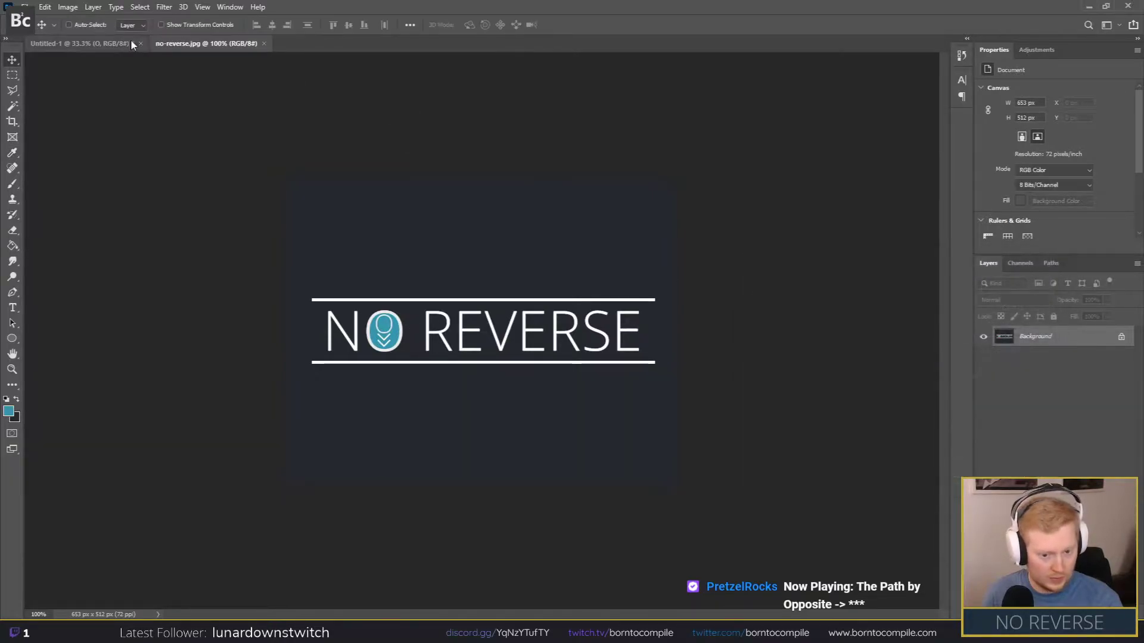
Step: Fill Layer 0 of the Untitled-1 document with the sampled teal using the Paint Bucket
left_click(132, 45)
left_click(13, 245)
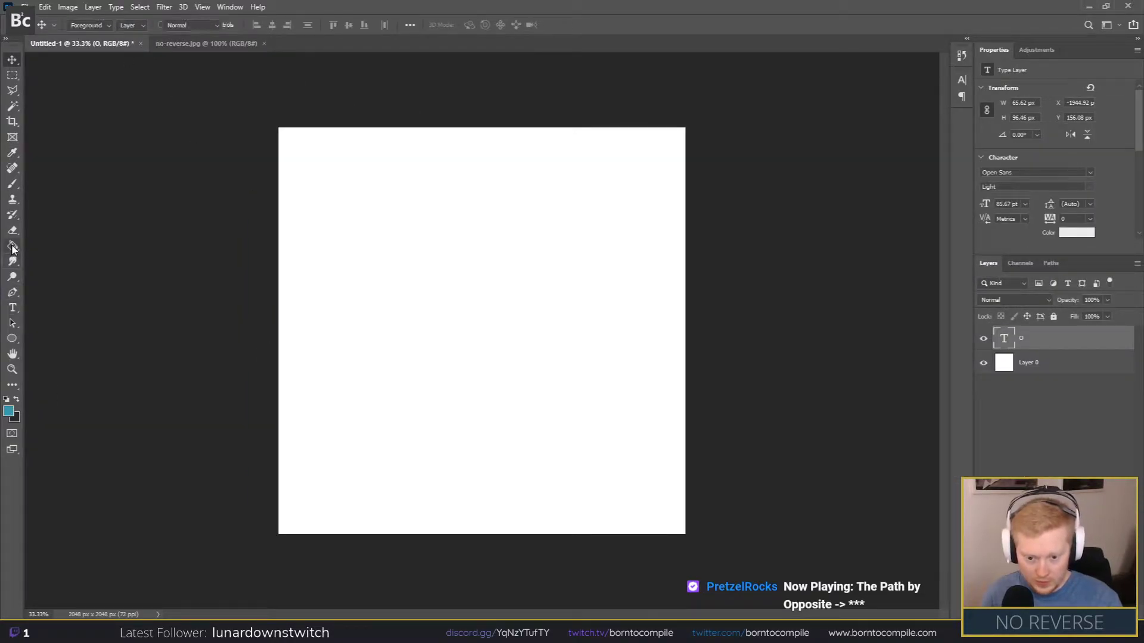
left_click(1034, 363)
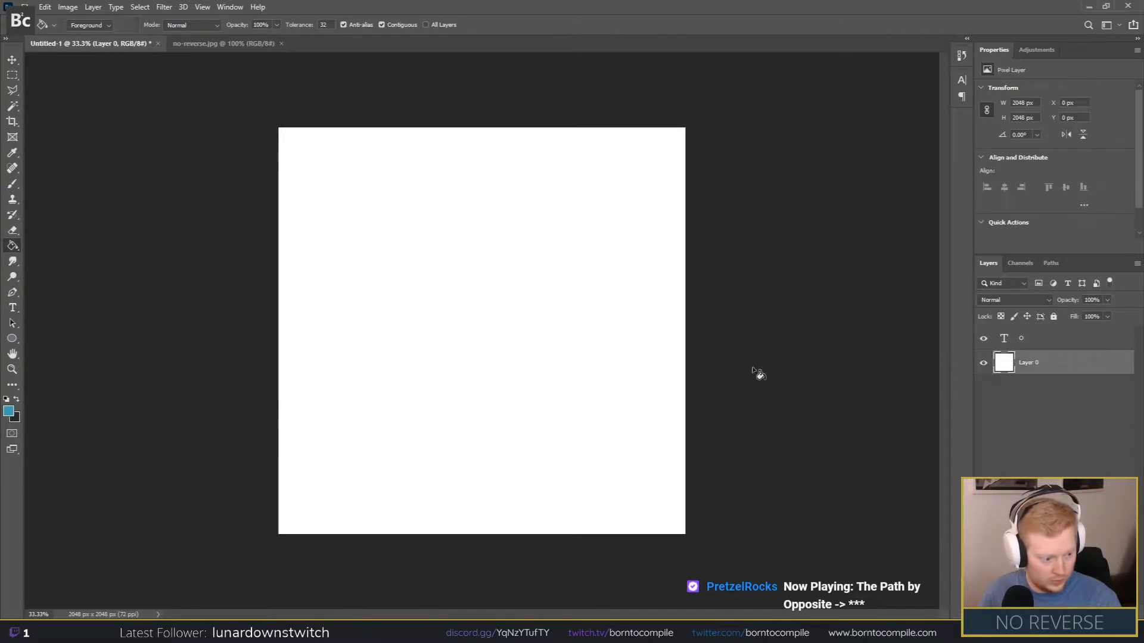
left_click(636, 383)
left_click(13, 60)
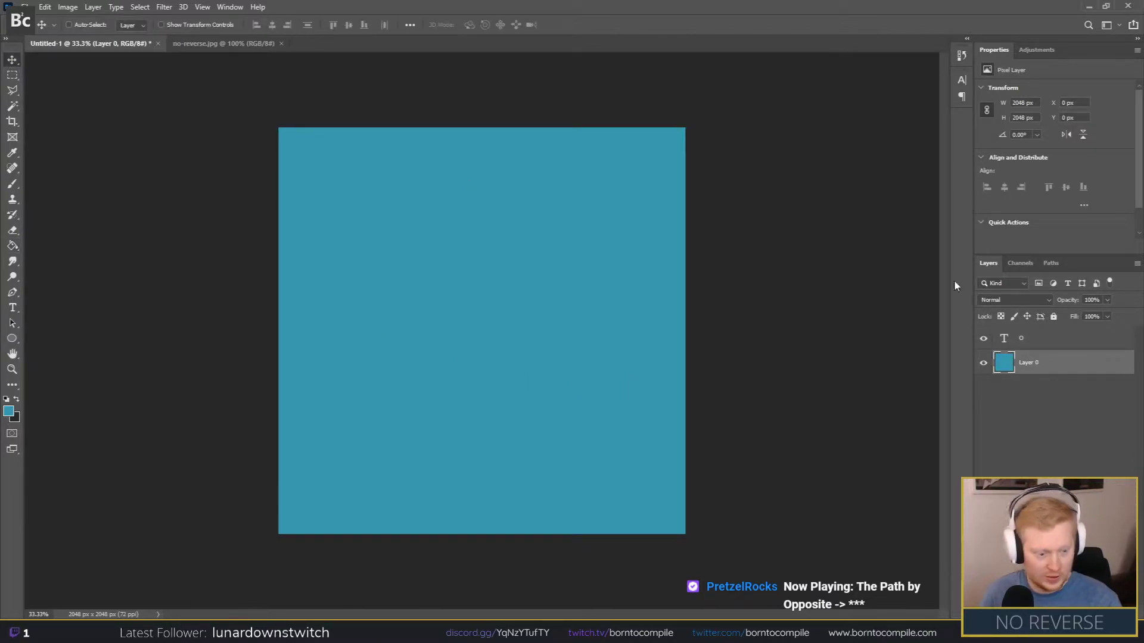
Step: Move the O text layer from outside the canvas onto the teal background, near the upper middle
left_click(1046, 337)
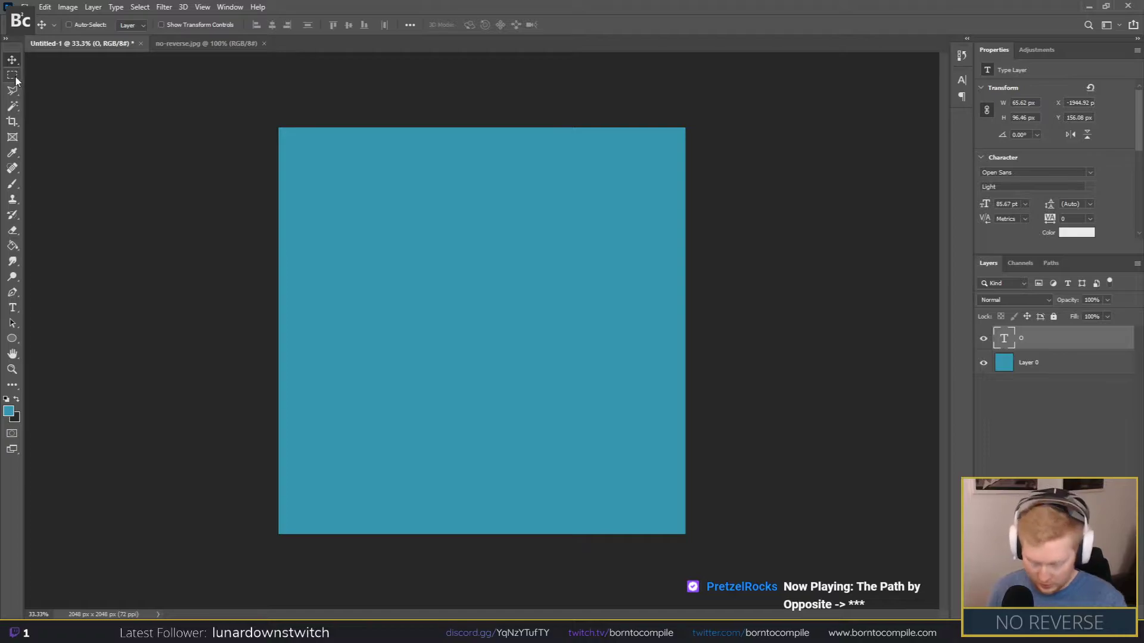
key("ctrl+t")
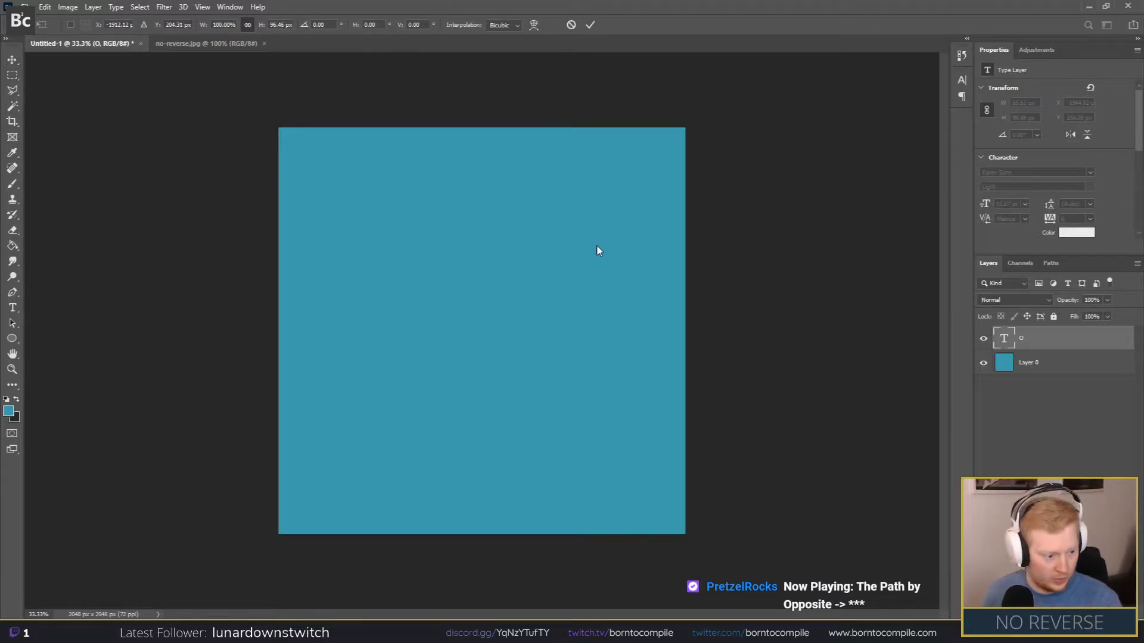
key("ctrl+minus")
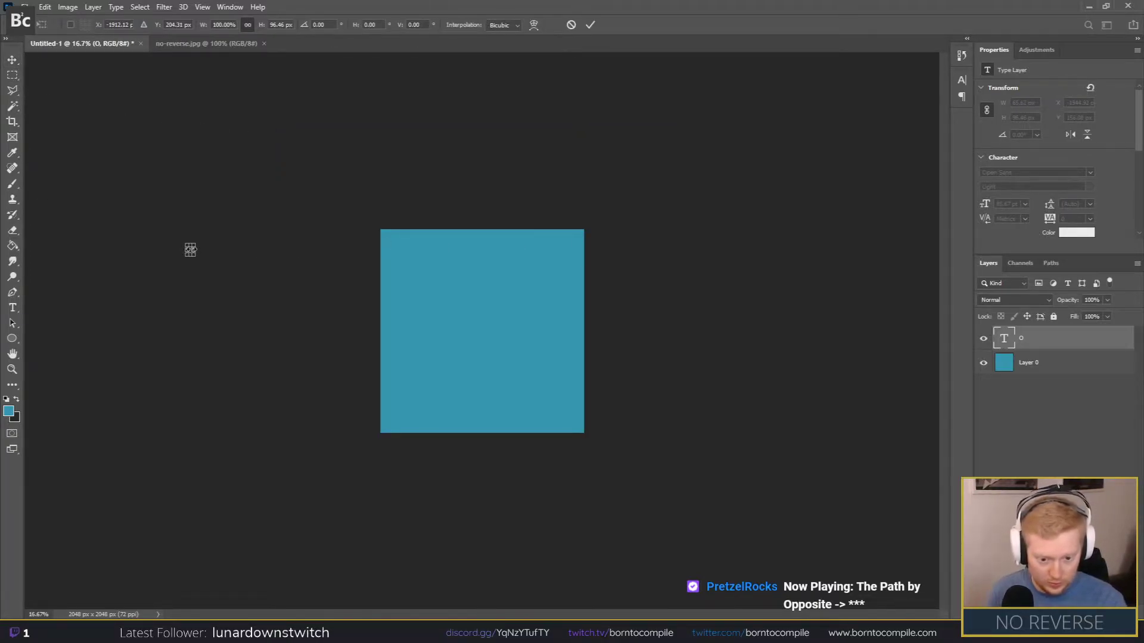
key("Return")
left_click_drag(200, 251, 544, 297)
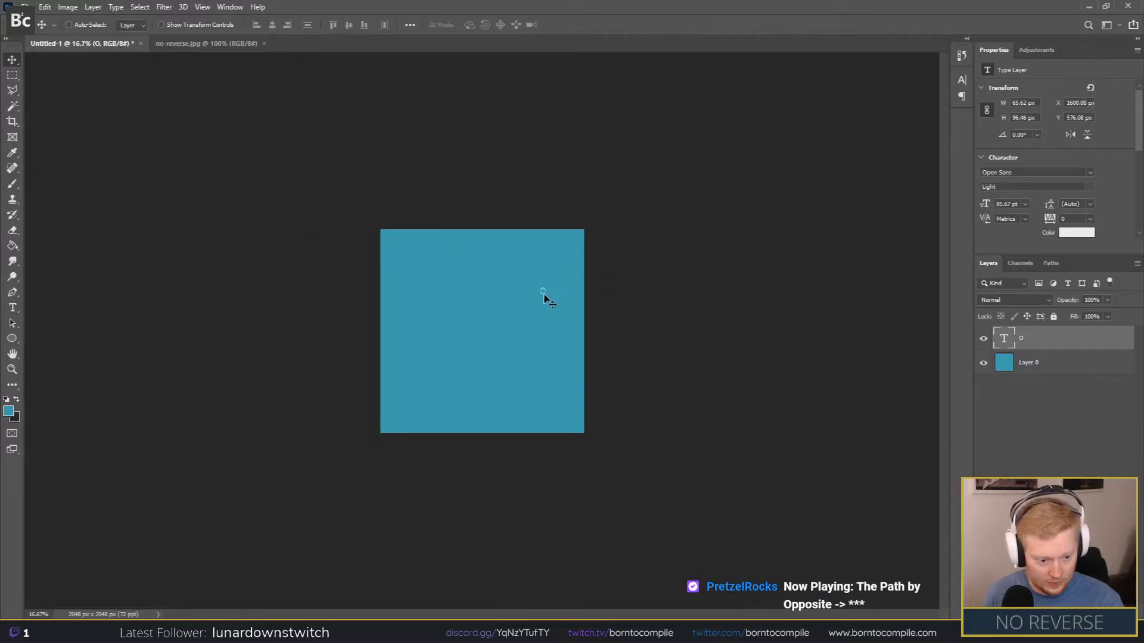
key("ctrl+plus")
key("ctrl+plus")
key("ctrl+plus")
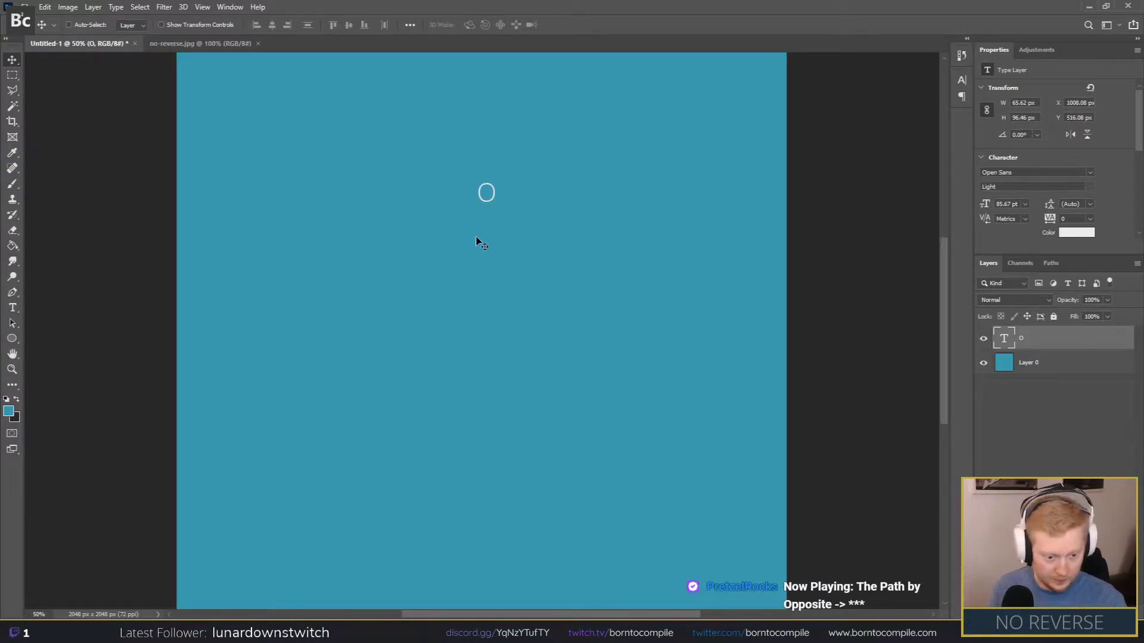
Step: Scale the O text up proportionally to about 3023% and position it so the letter nearly fills the canvas
key("ctrl+minus")
key("ctrl+t")
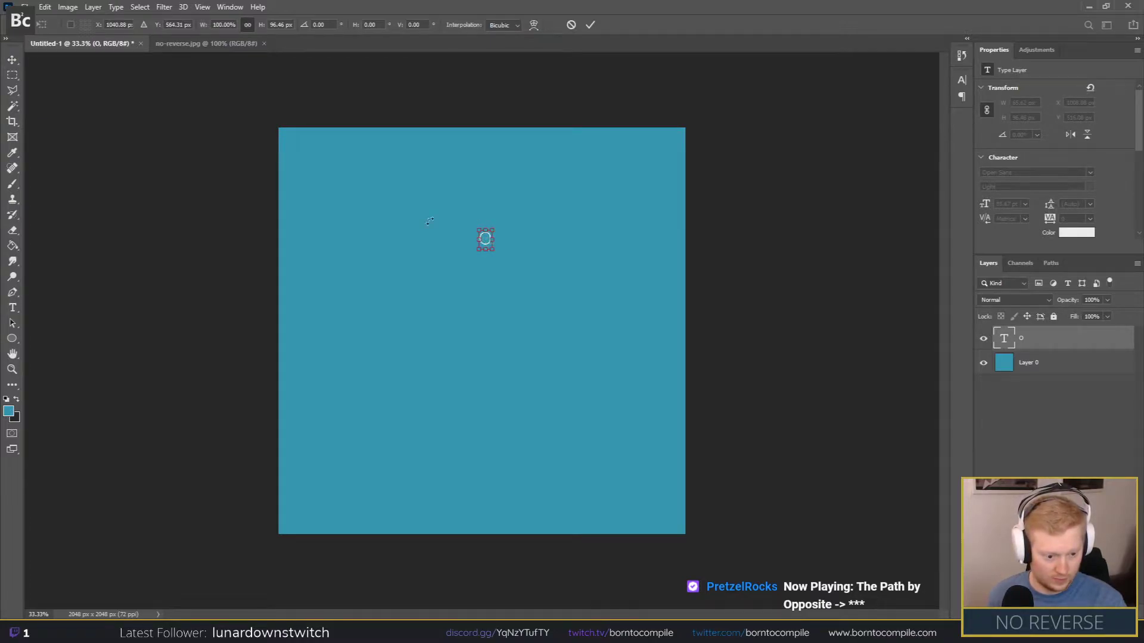
left_click_drag(494, 251, 663, 442)
left_click_drag(548, 283, 539, 373)
left_click_drag(622, 545, 682, 608)
left_click_drag(530, 328, 542, 362)
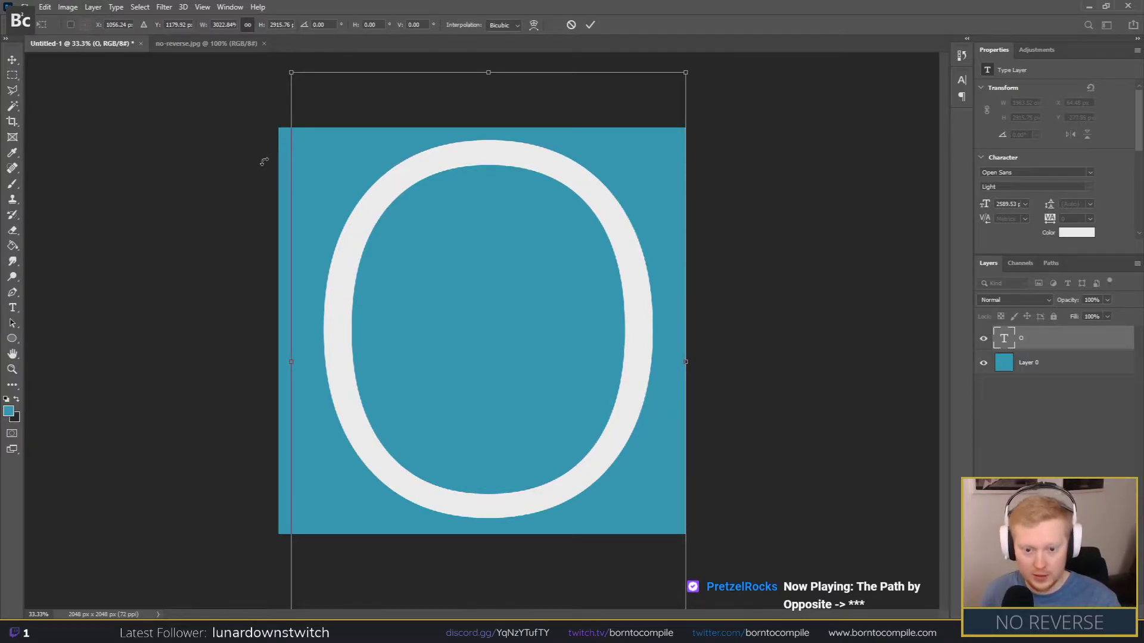
key("Return")
Step: Check the document's canvas size
left_click(45, 6)
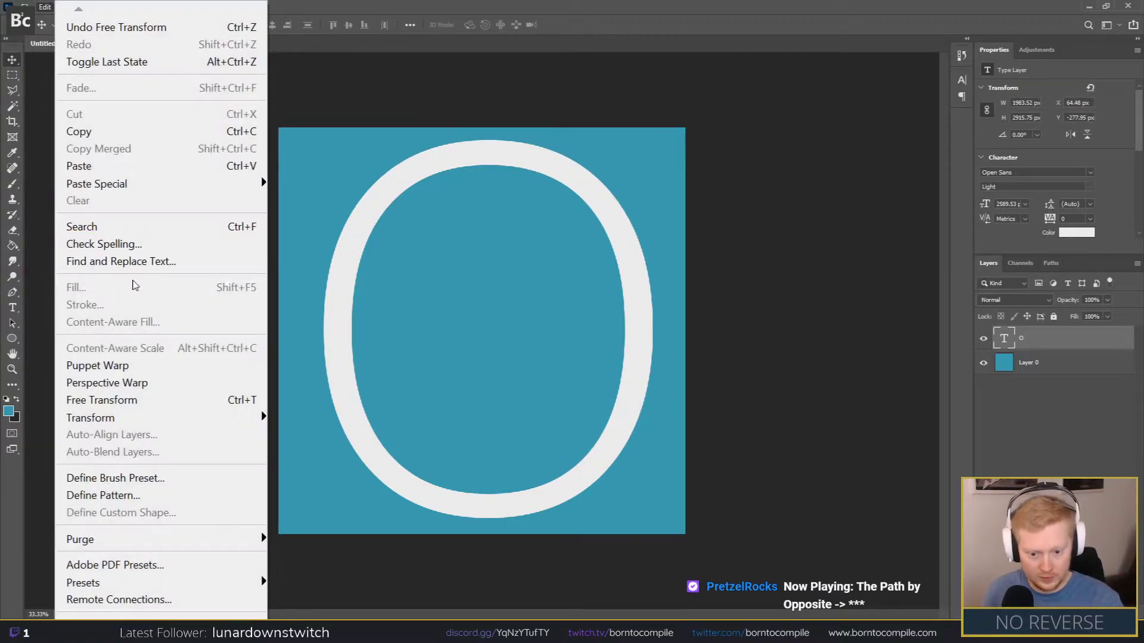
left_click(39, 5)
left_click(67, 7)
left_click(109, 156)
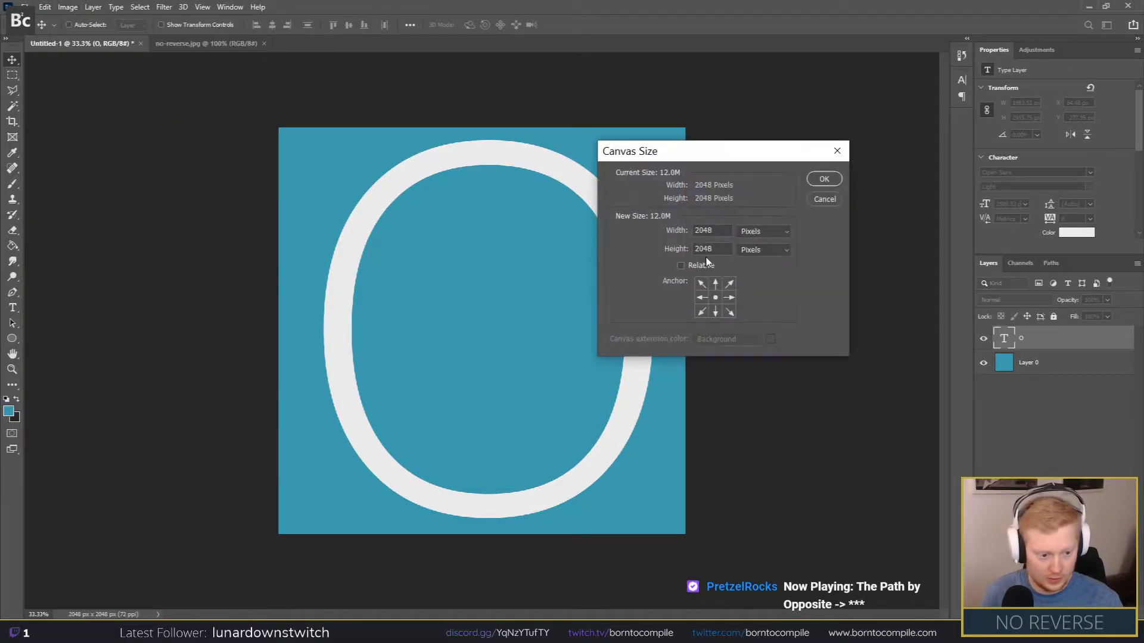
left_click(825, 180)
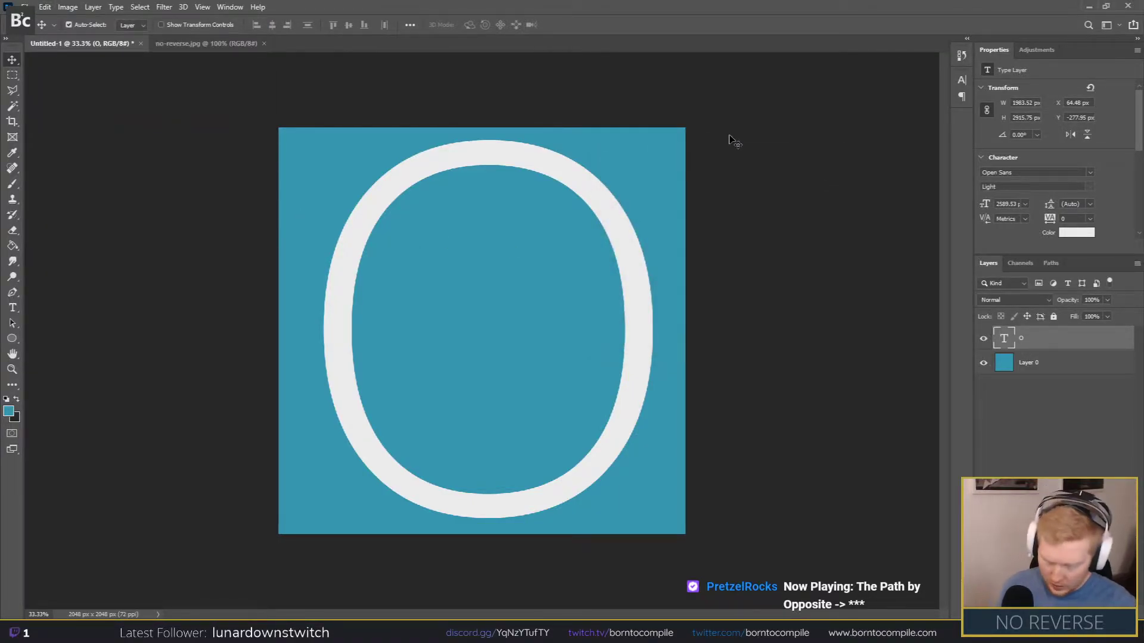
Step: Center the O text horizontally on the canvas at X 1024 px and shift it slightly downward
key("ctrl+minus")
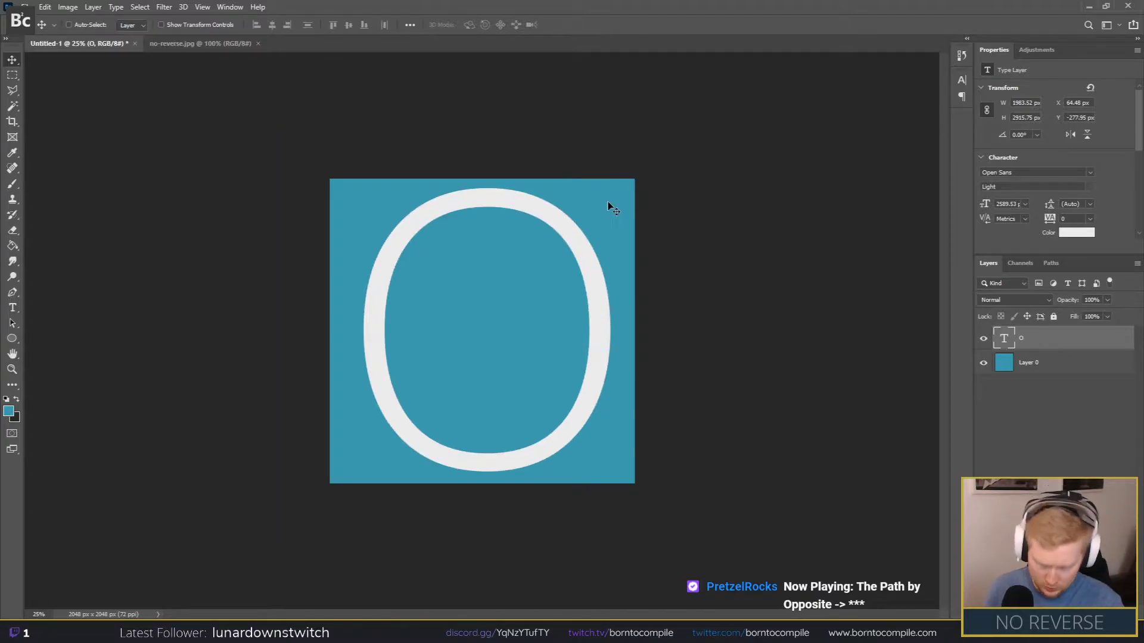
key("ctrl")
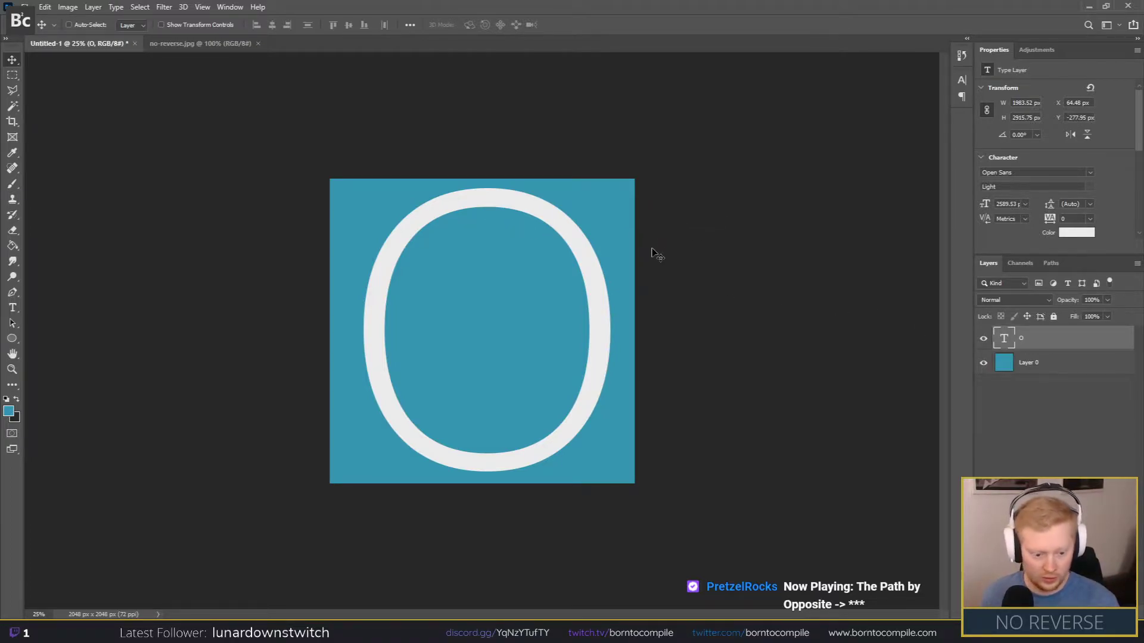
key("ctrl+t")
left_click_drag(553, 298, 557, 298)
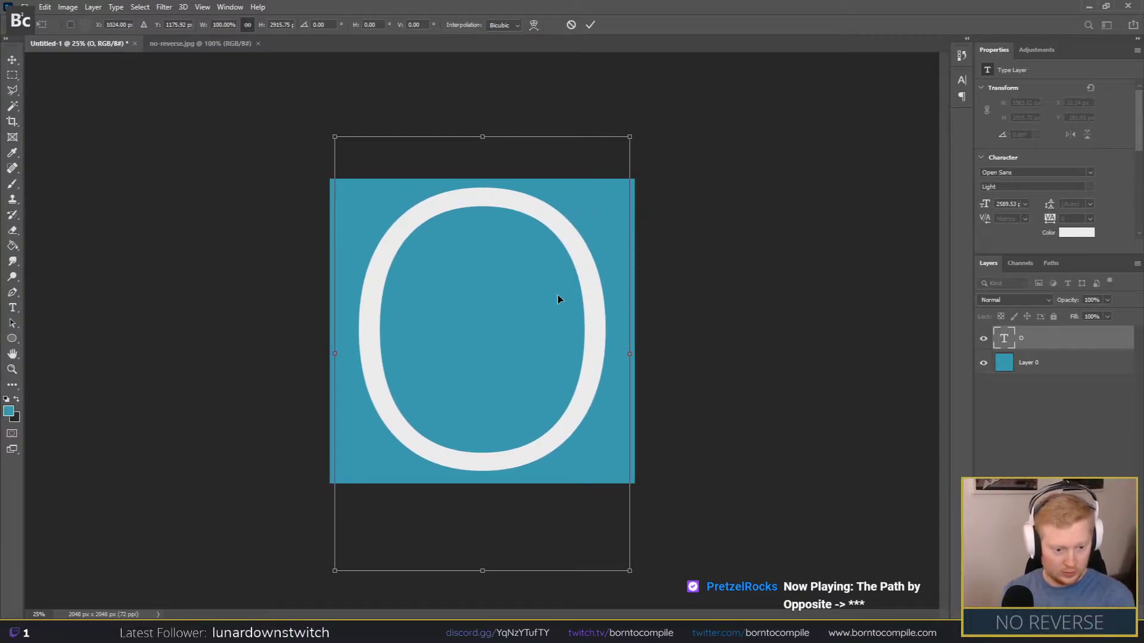
mouse_move(535, 272)
left_mouse_down()
mouse_move(536, 283)
mouse_move(533, 262)
mouse_move(534, 286)
mouse_move(534, 271)
left_mouse_up()
key("Return")
Step: Add a vertical guide through the canvas center at 50%
right_click(1063, 334)
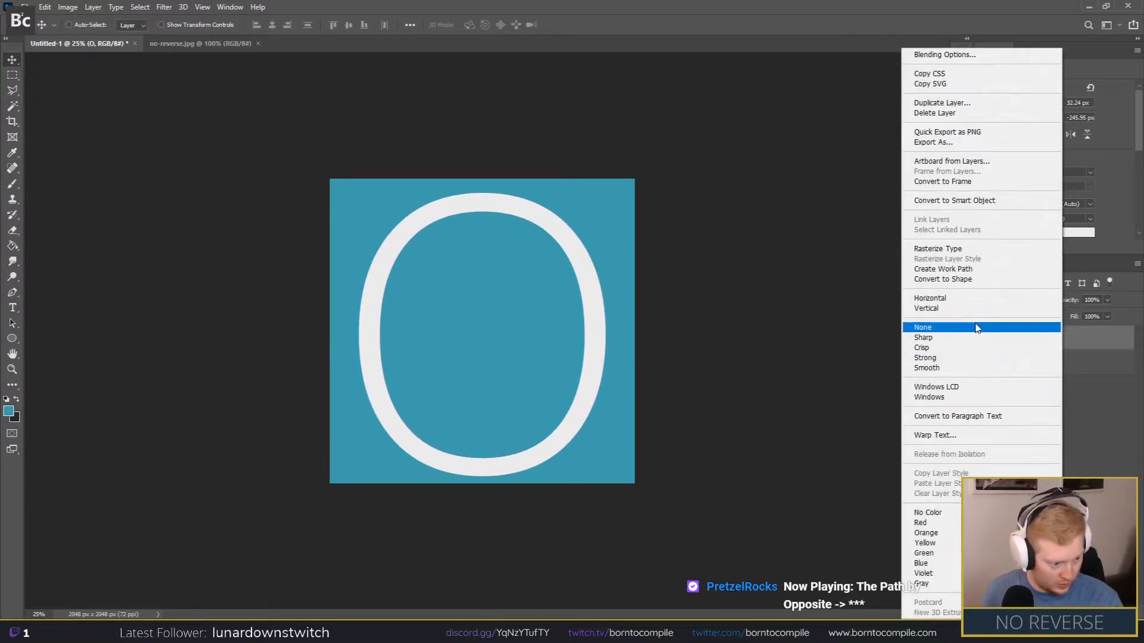
left_click(201, 6)
left_click(173, 6)
mouse_move(200, 7)
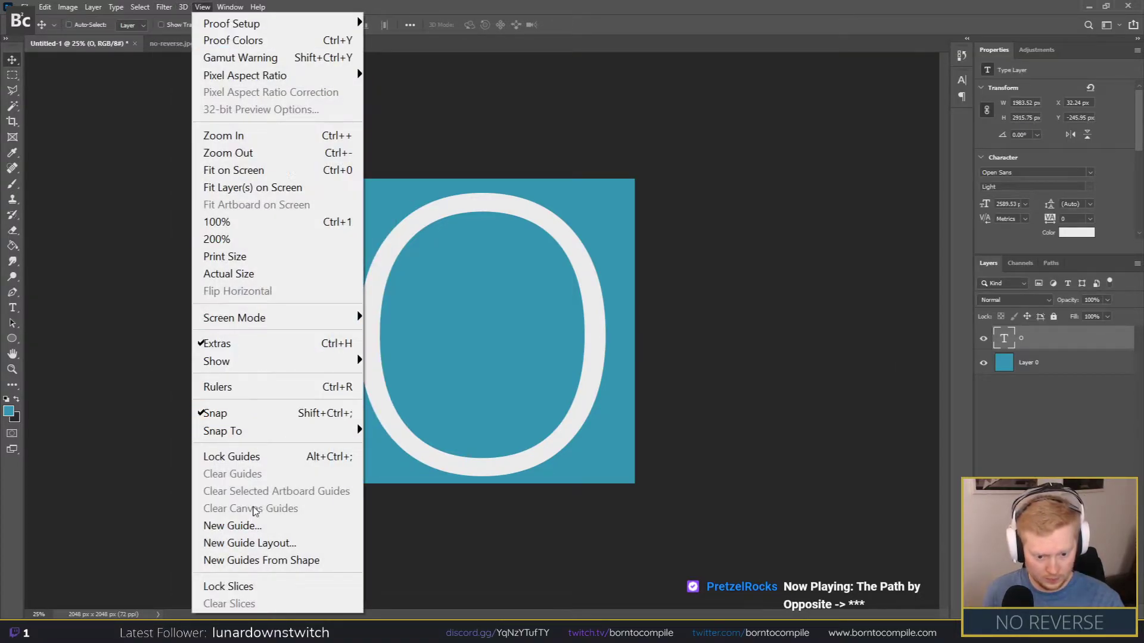
left_click(233, 526)
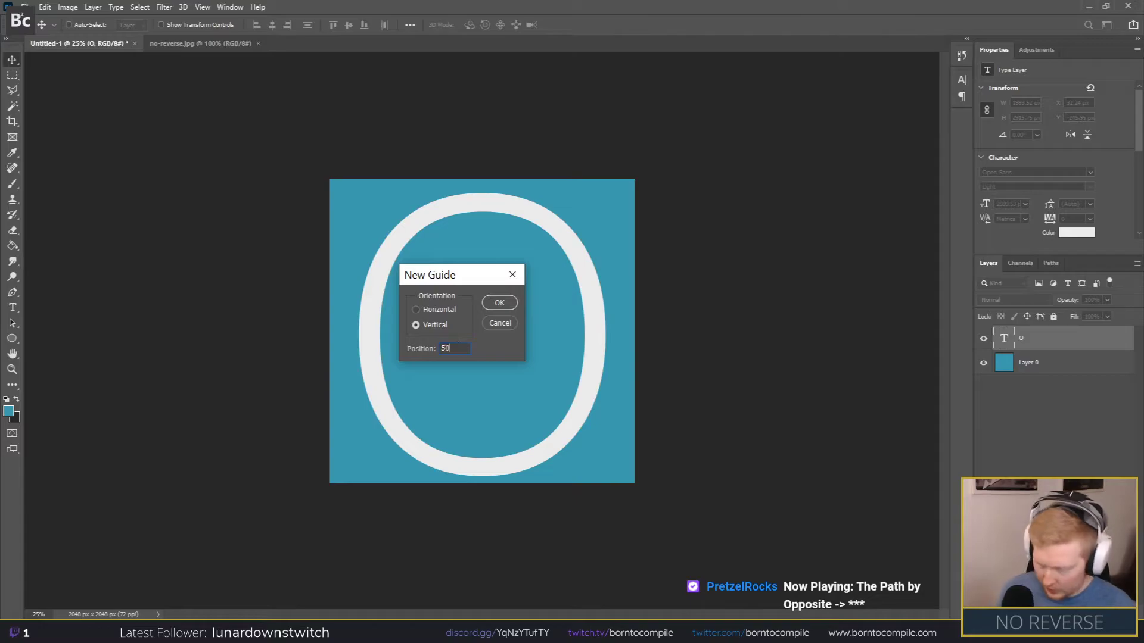
key("Return")
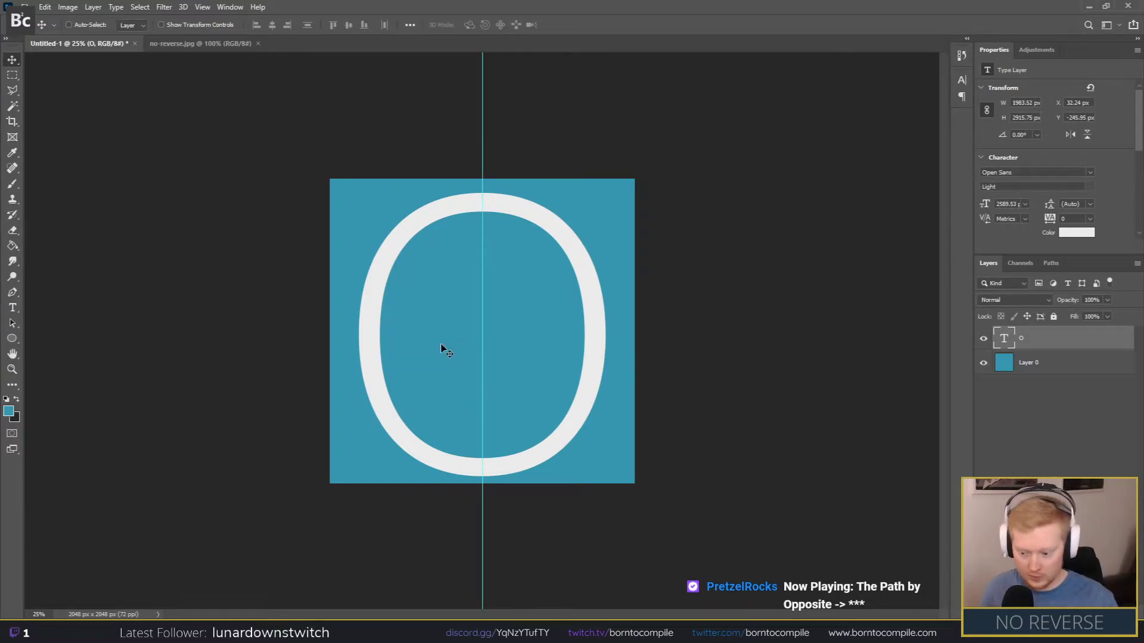
Step: Add a horizontal guide through the canvas center
left_click(184, 6)
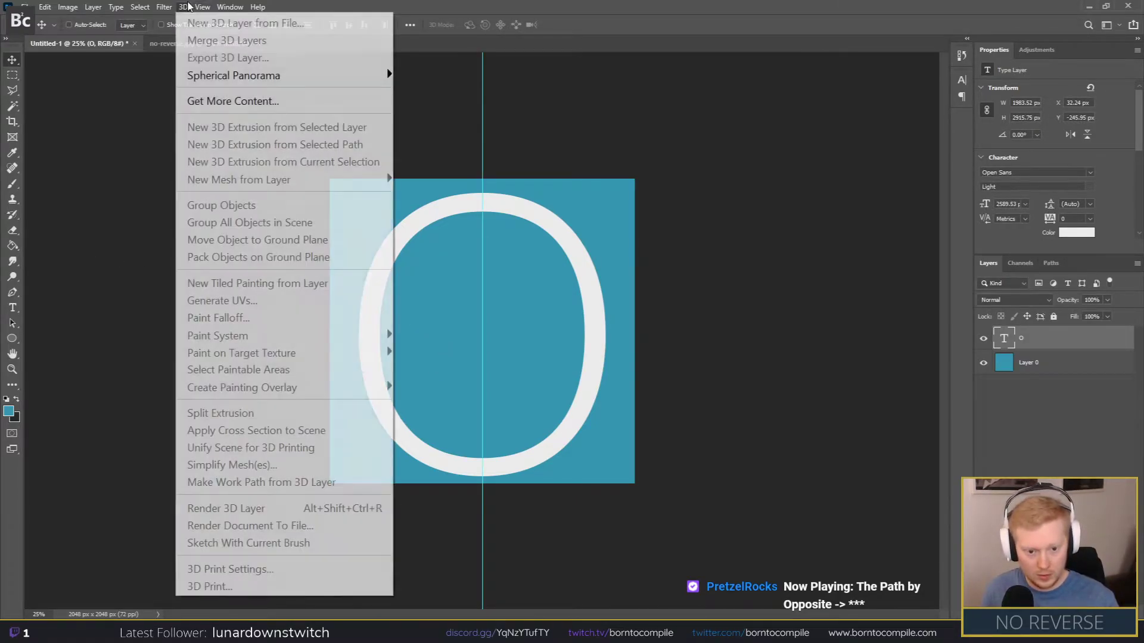
mouse_move(202, 6)
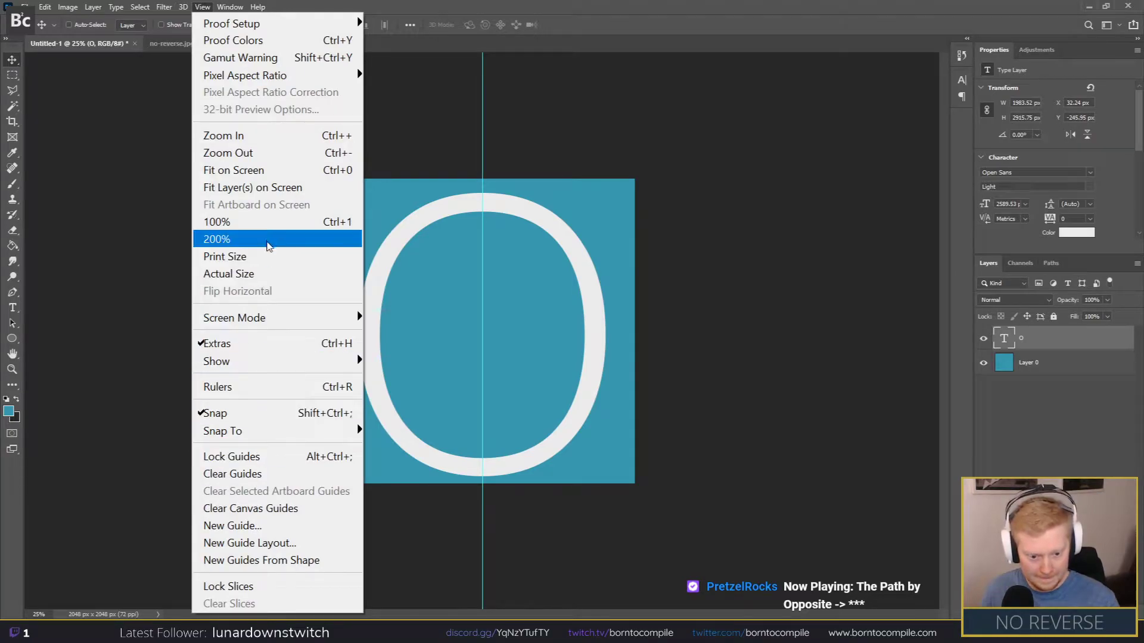
left_click(280, 526)
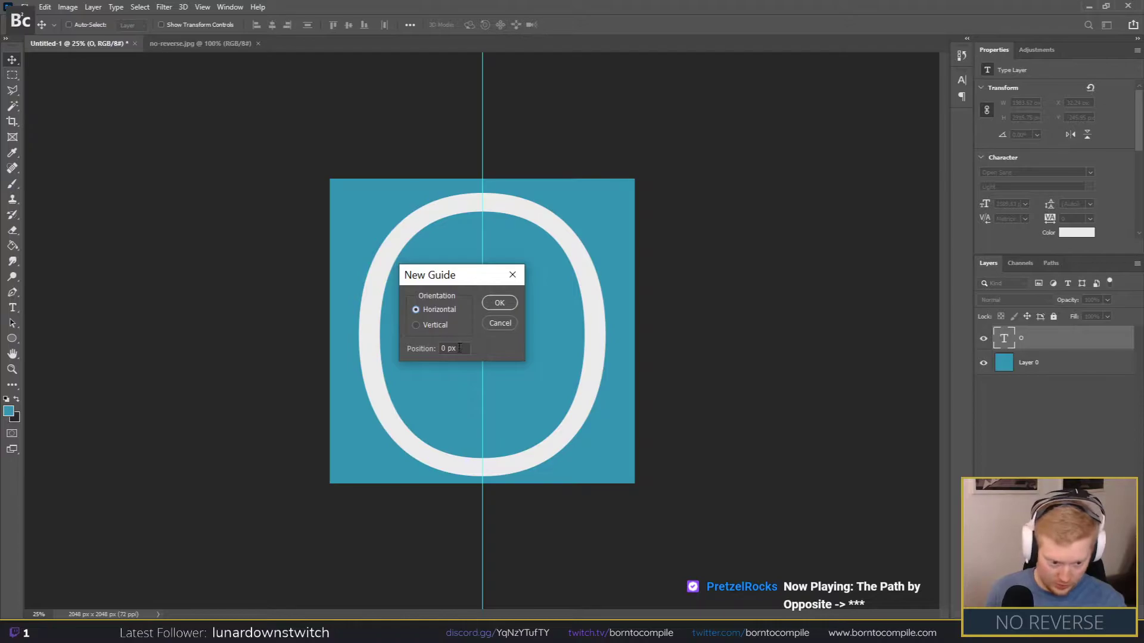
key("Return")
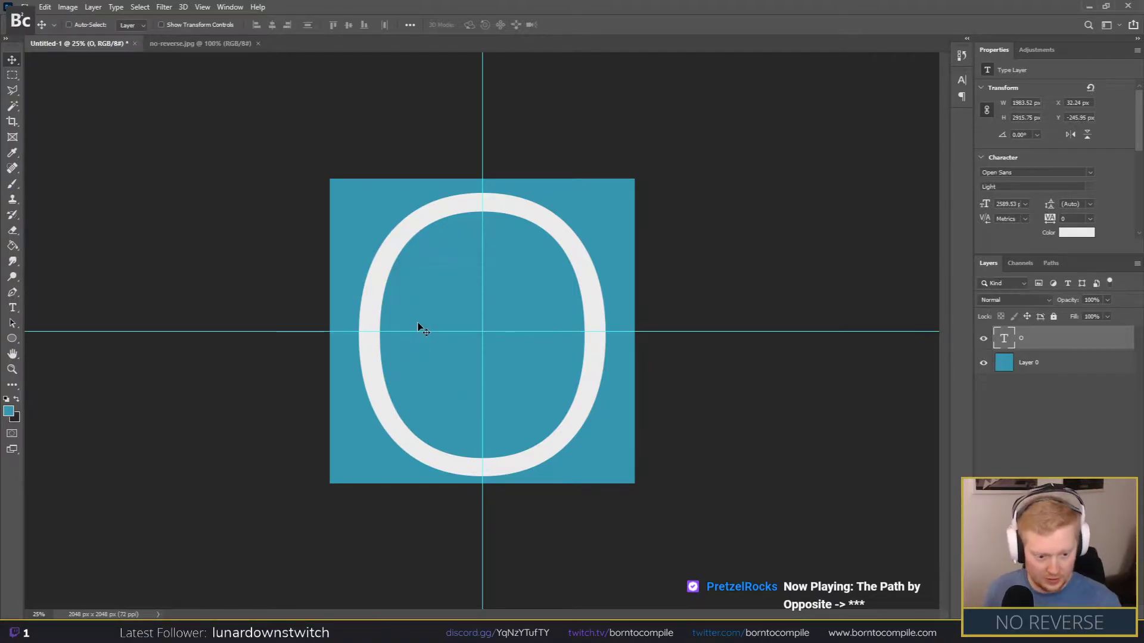
Step: Rasterize the O text layer and center it vertically on the horizontal guide at Y 1024 px
left_click(1062, 361)
right_click(1052, 340)
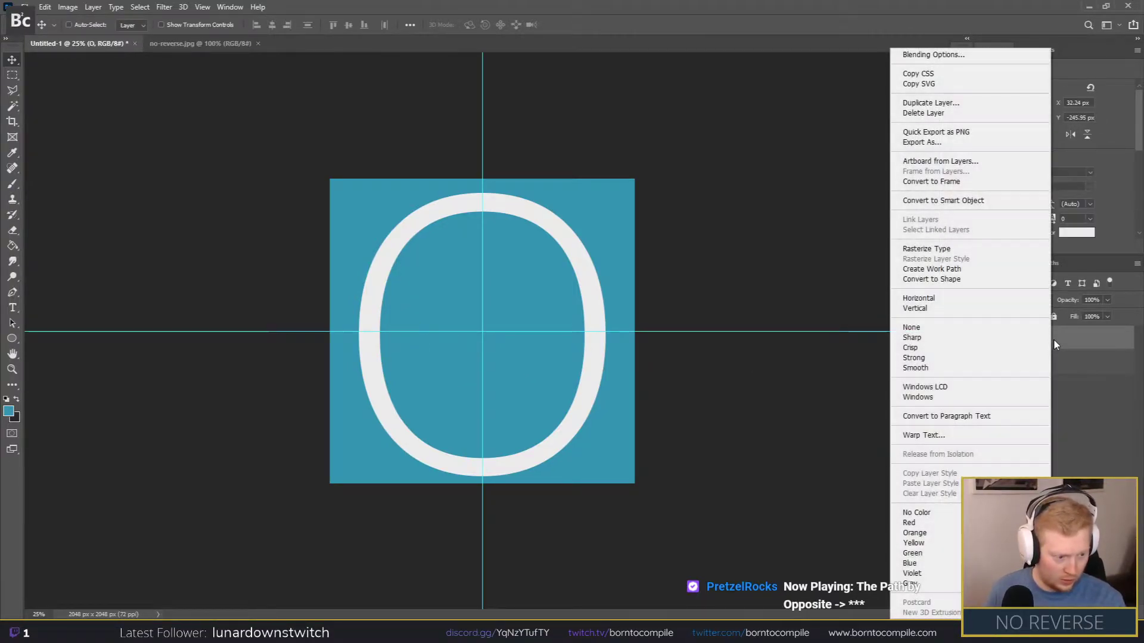
left_click(940, 249)
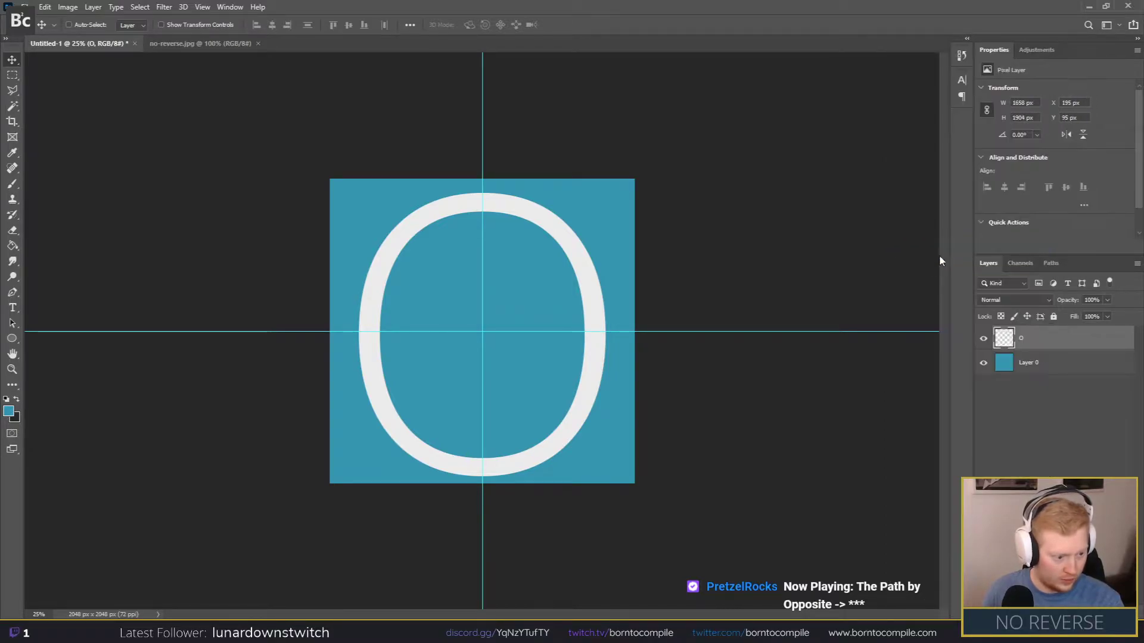
key("ctrl+t")
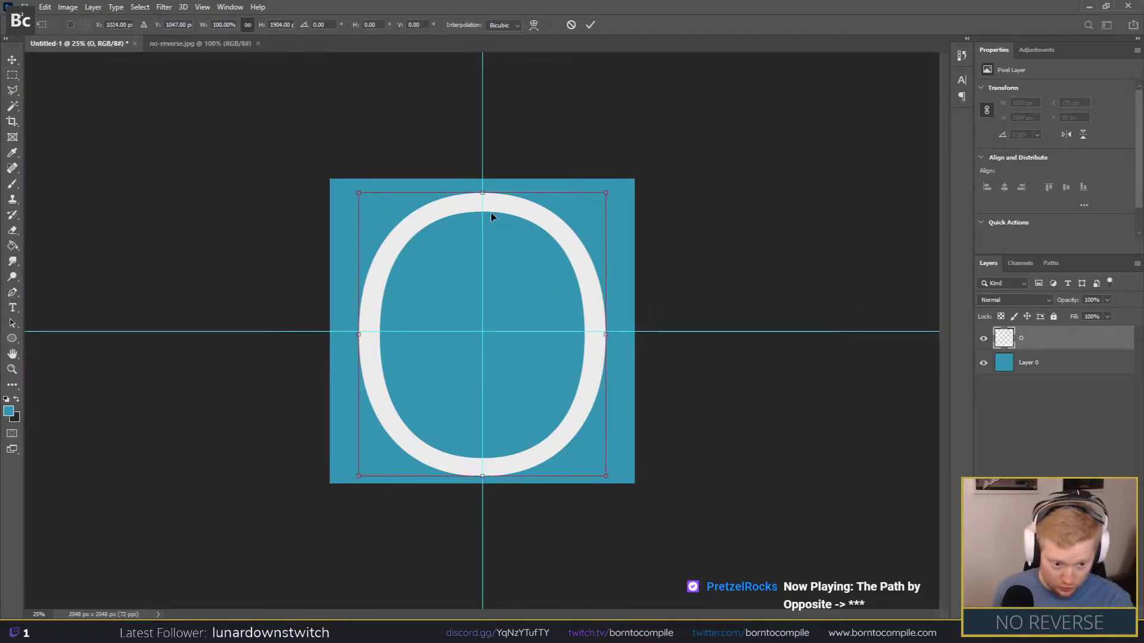
left_click_drag(529, 384, 526, 379)
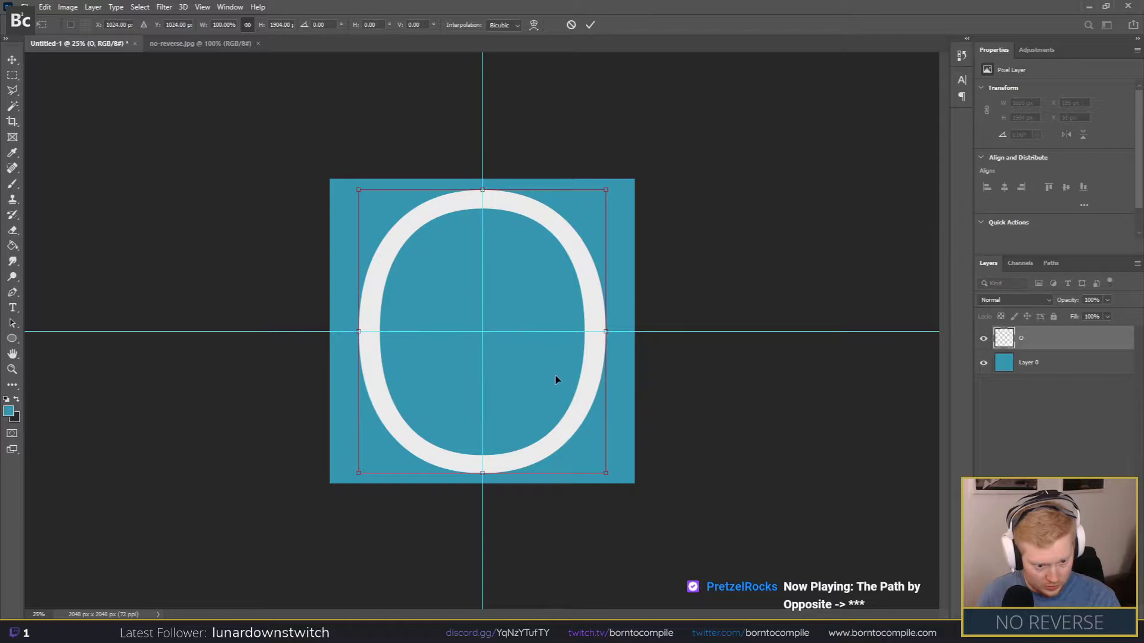
key("Return")
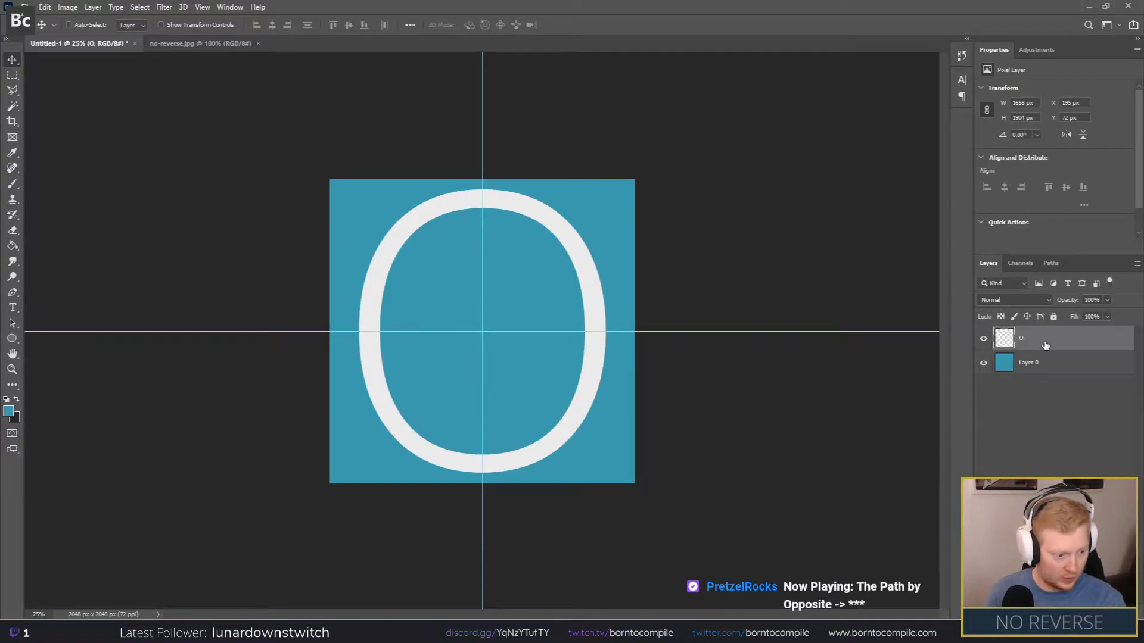
Step: Examine the small inner O and the two chevrons of the O emblem in no-reverse.jpg
right_click(1091, 344)
key("Escape")
left_click(185, 44)
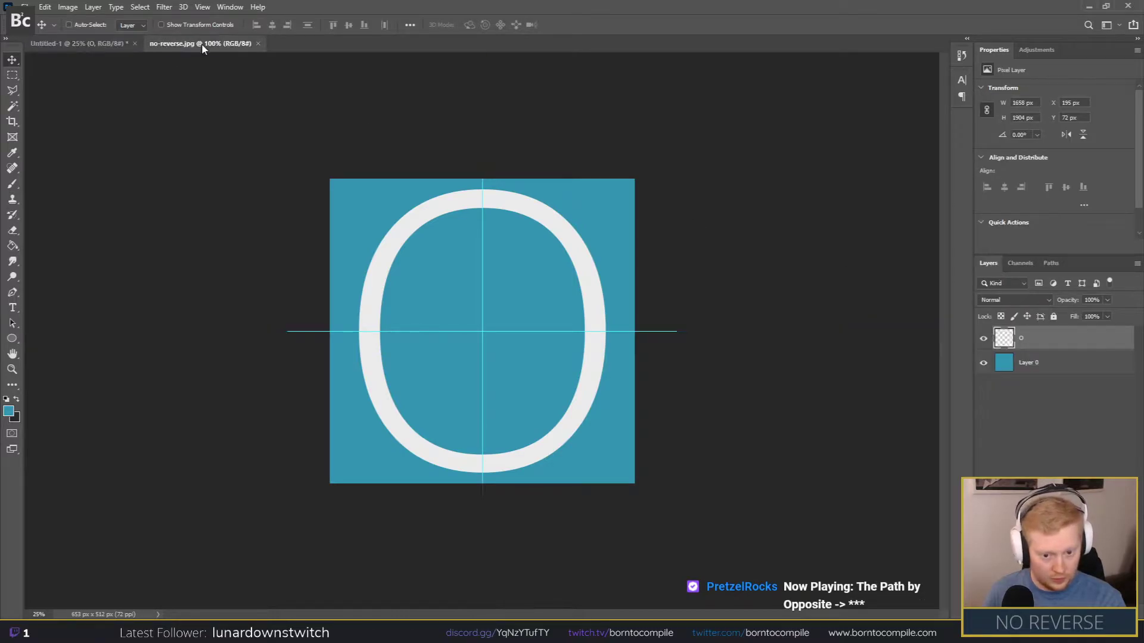
key("ctrl+plus")
key("ctrl+plus")
key("ctrl+plus")
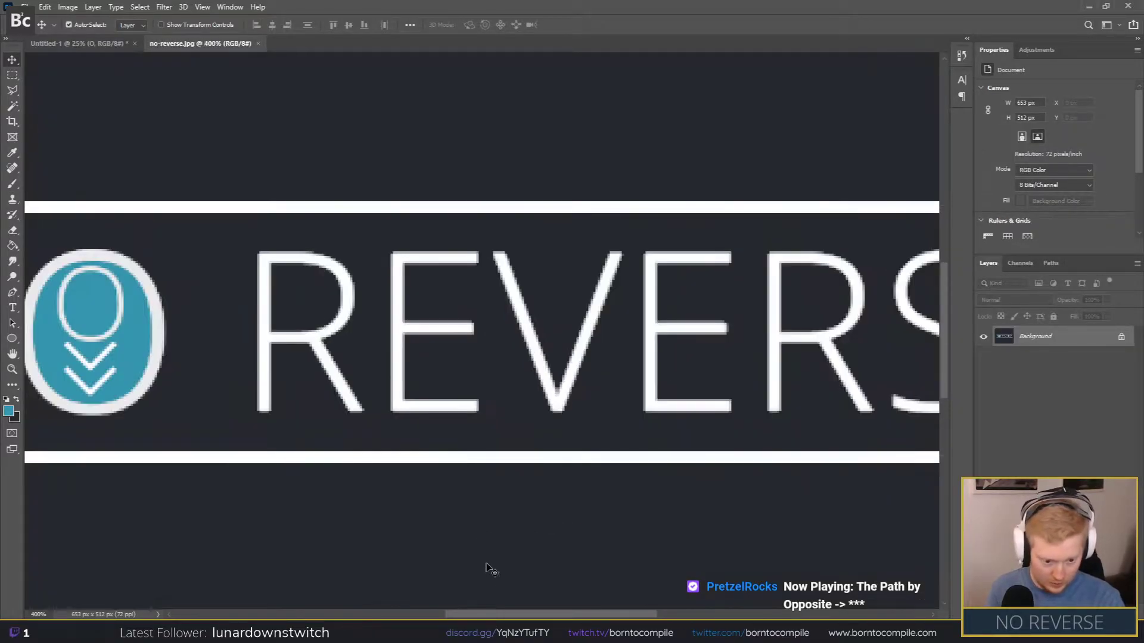
left_click_drag(494, 616, 423, 604)
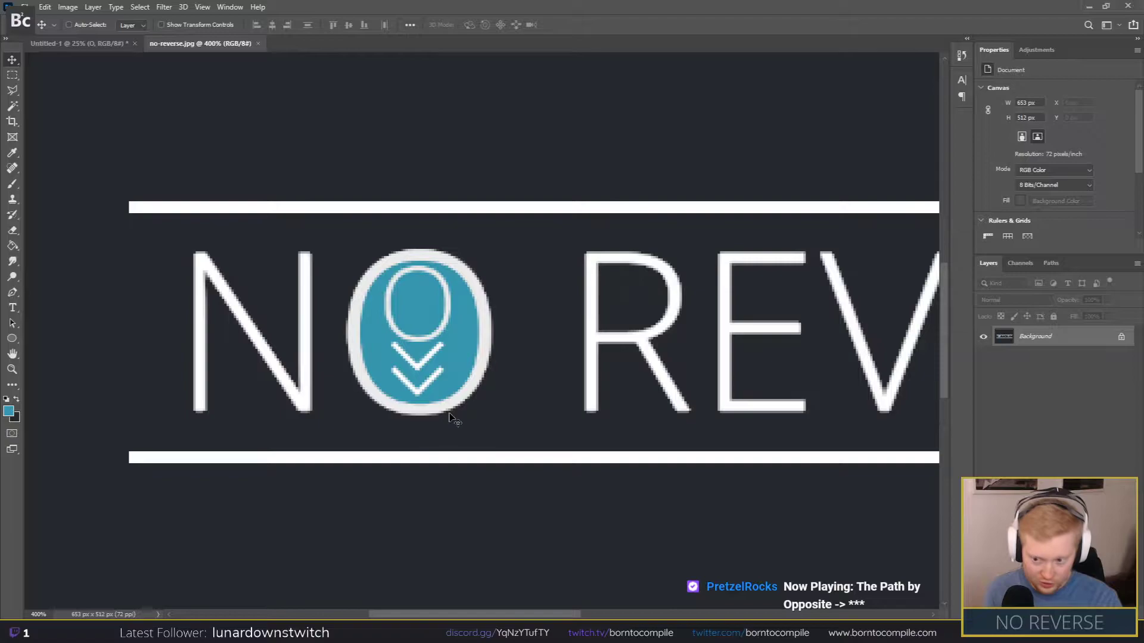
key("ctrl+plus")
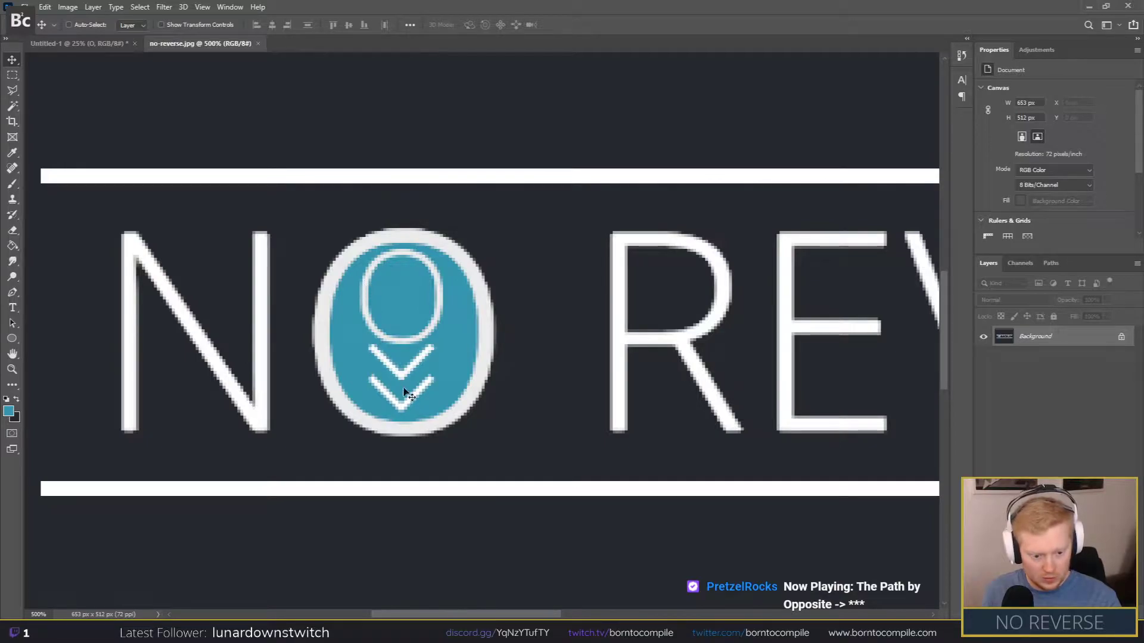
left_click(89, 43)
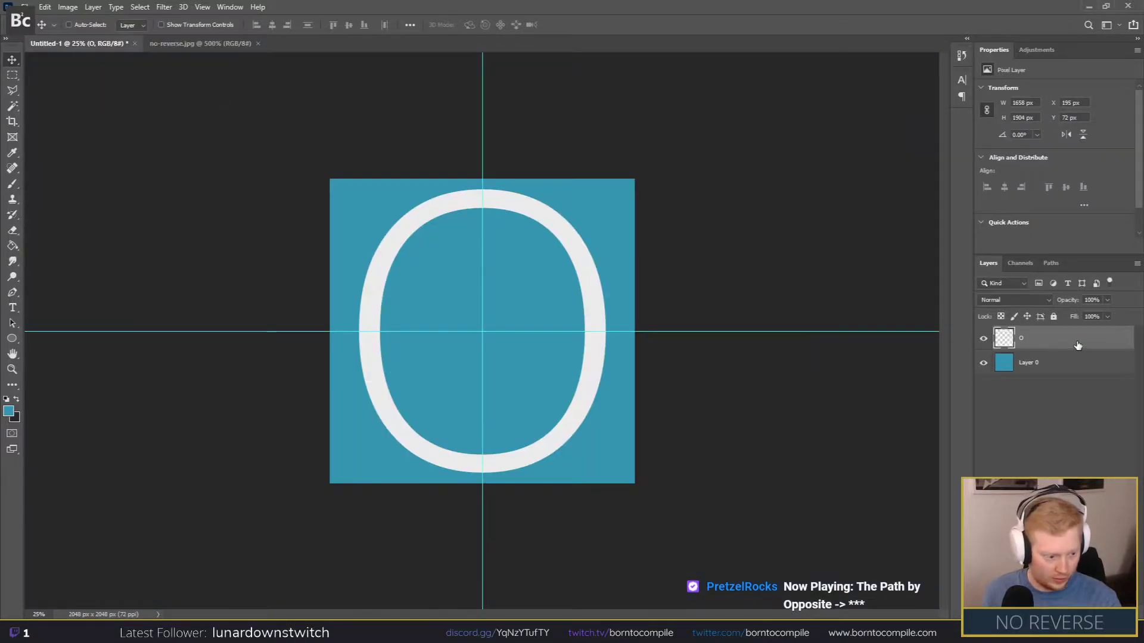
Step: Duplicate the O layer and scale the copy to about 786 by 904 px inside the upper half of the large O
right_click(1077, 344)
left_click(952, 151)
key("Return")
key("ctrl+t")
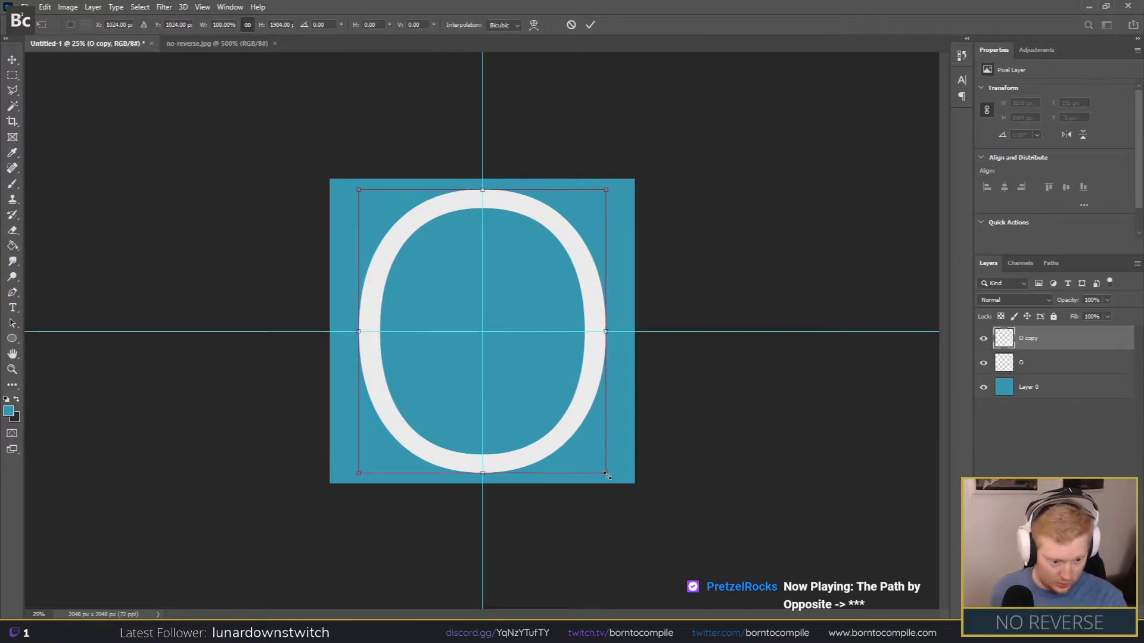
left_click_drag(605, 473, 512, 342)
key("Return")
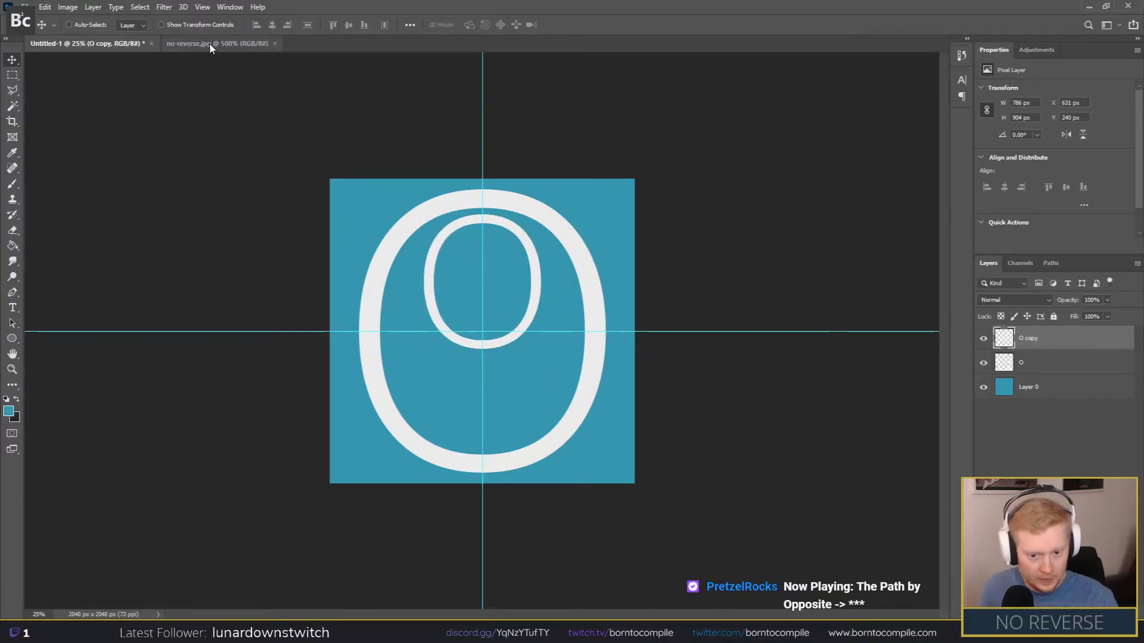
Step: Compare with the logo, enlarge the small O to about 856 by 984 px and position its top edge at Y 240 px
left_click(208, 44)
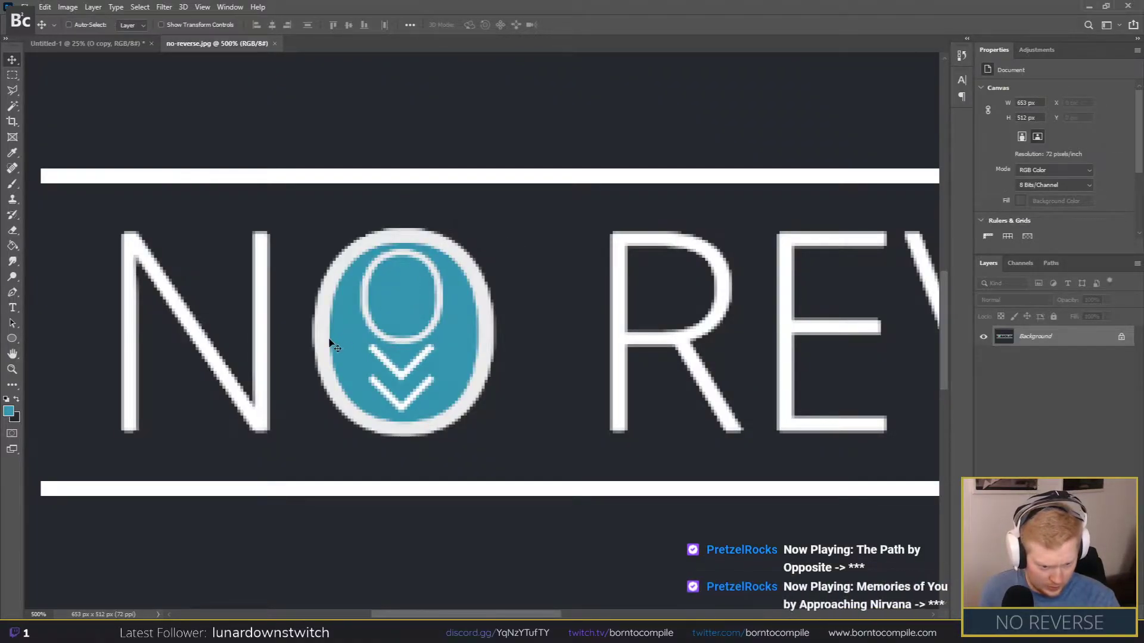
left_click(112, 43)
key("ctrl+t")
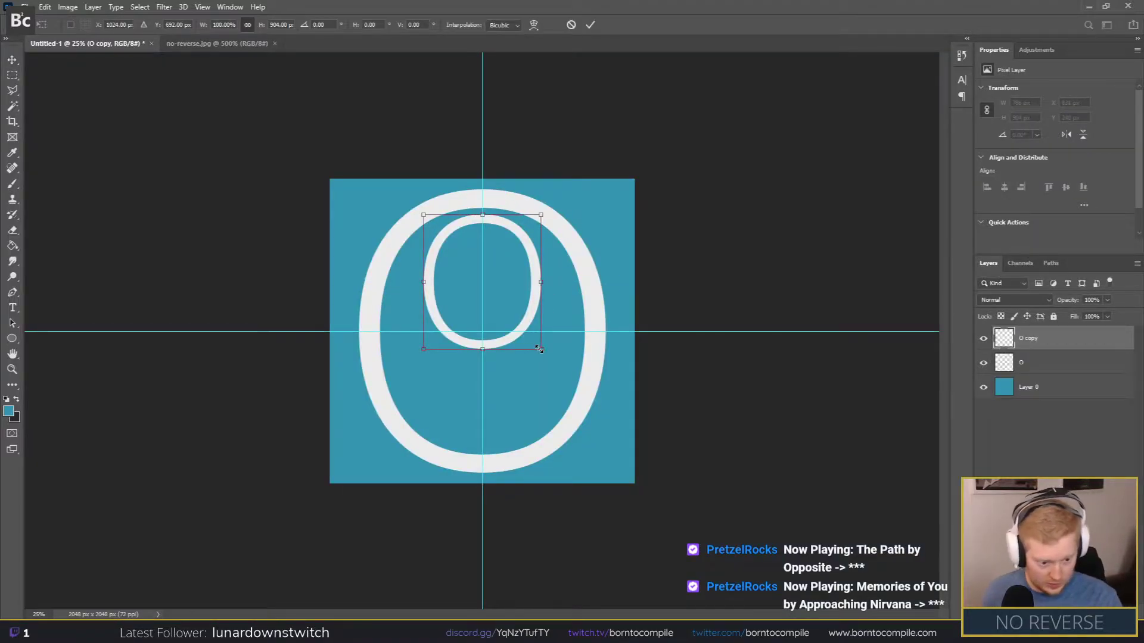
left_click_drag(541, 349, 548, 358)
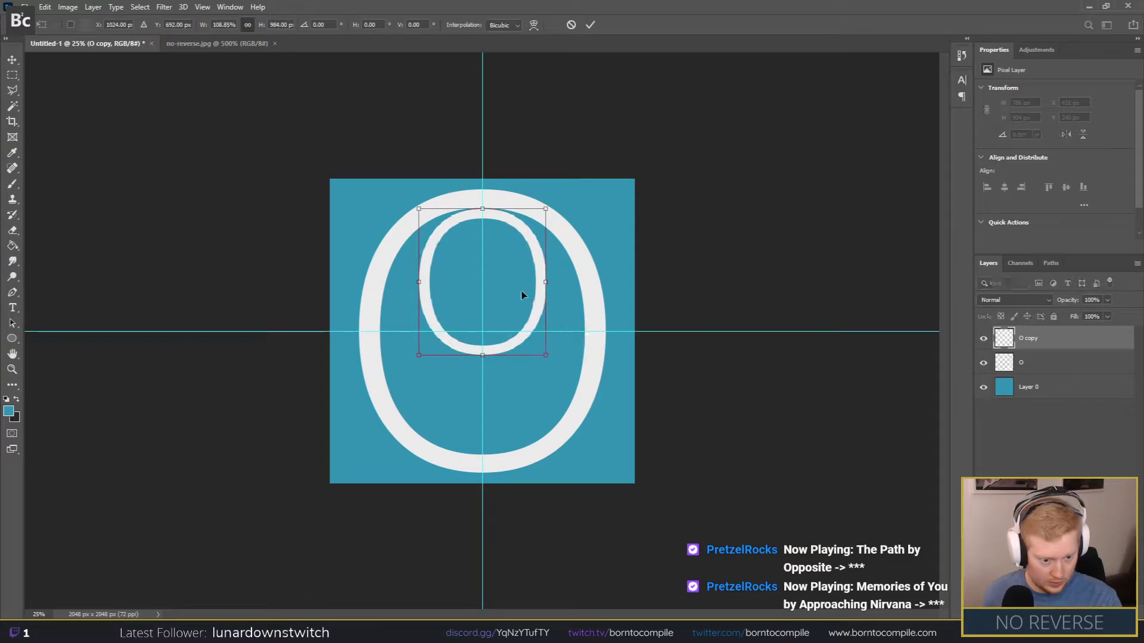
left_click_drag(521, 291, 524, 299)
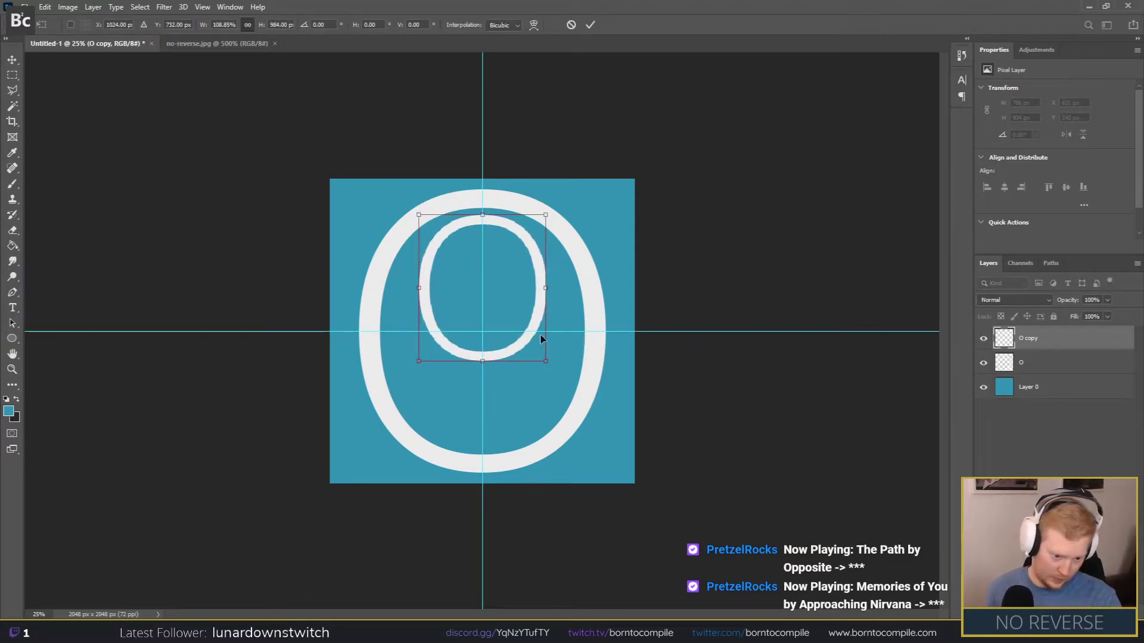
key("Return")
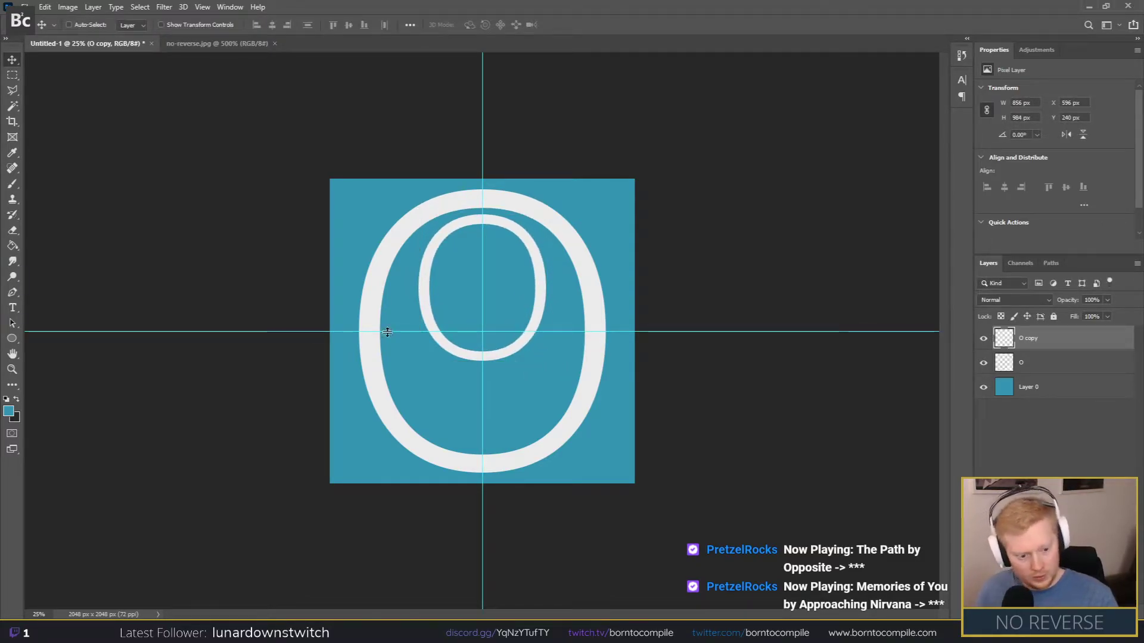
Step: Draw a rectangle shape about 73 by 158 px below the small O, left of the vertical guide
left_click(197, 43)
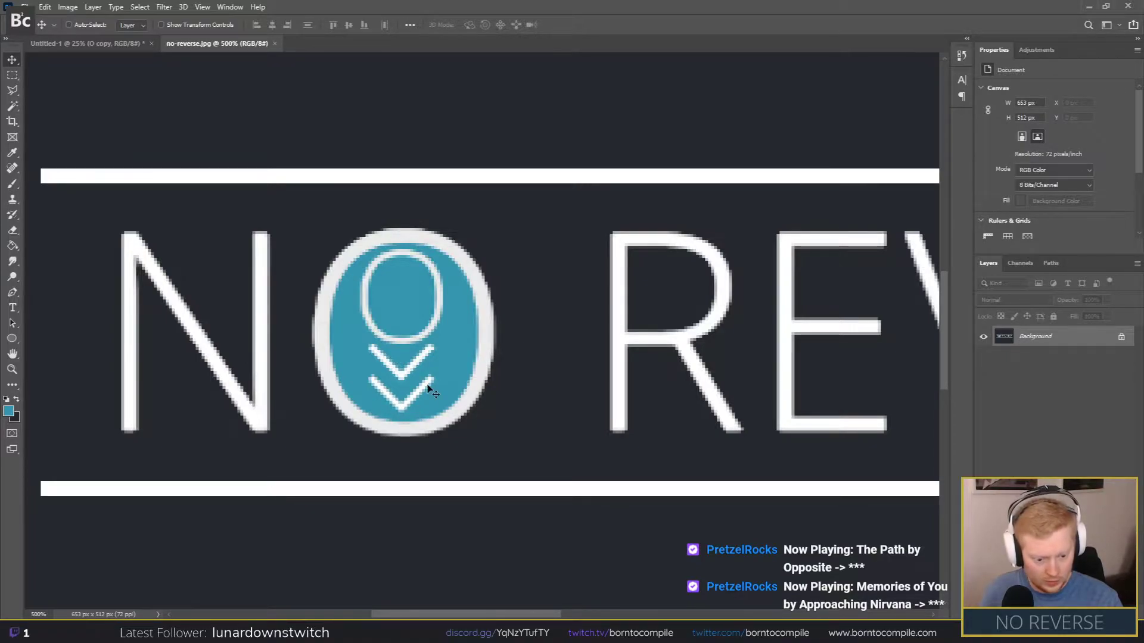
left_click(90, 43)
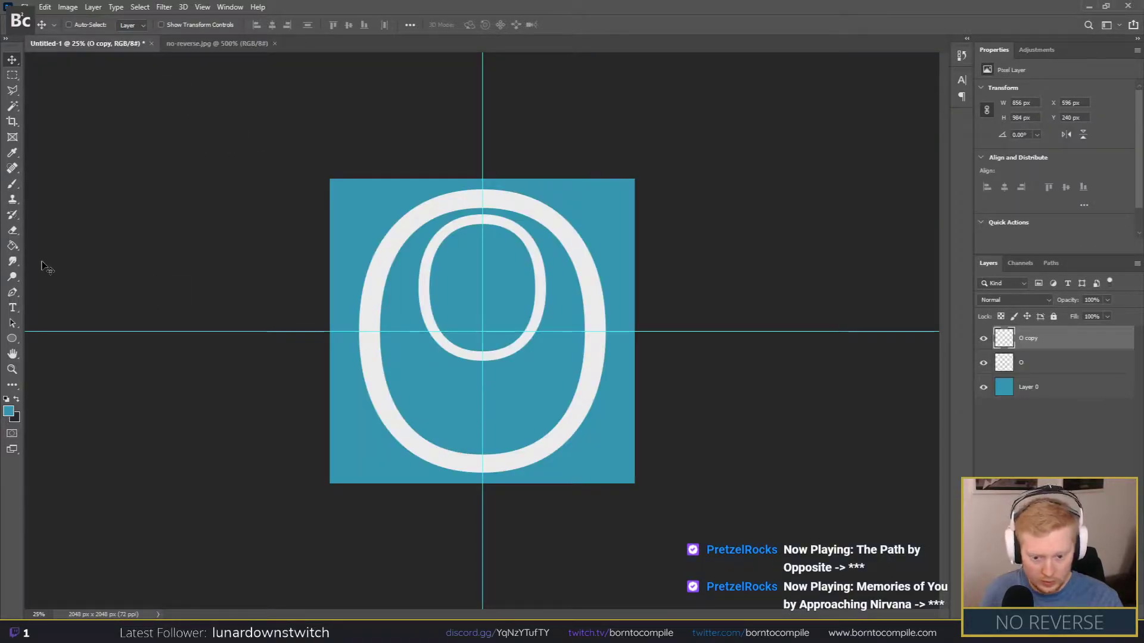
right_click(13, 341)
left_click(70, 338)
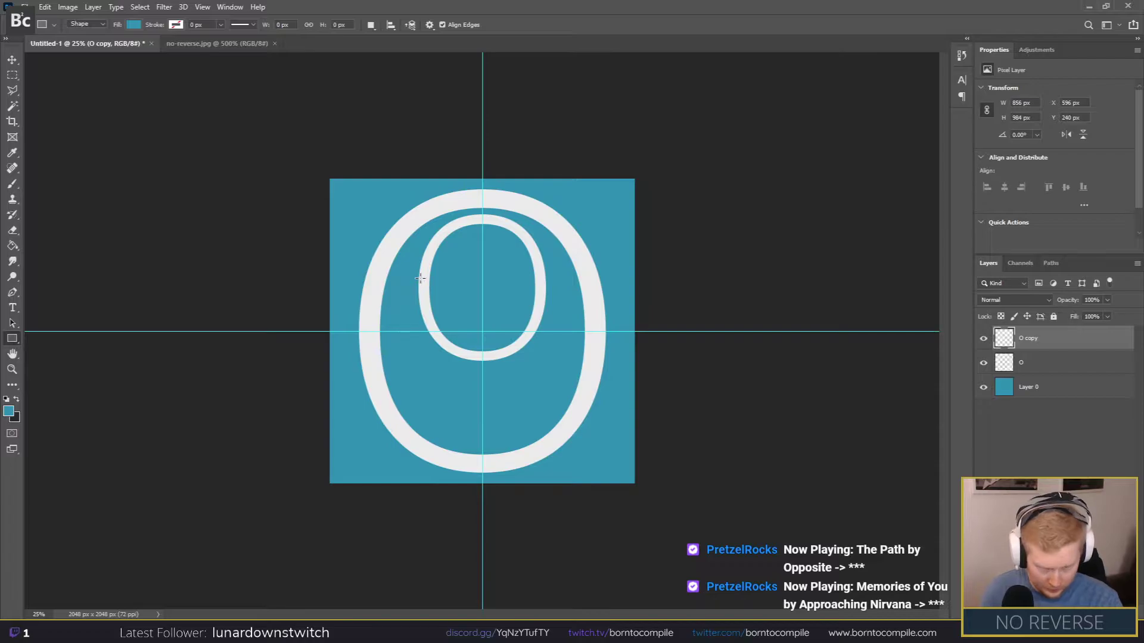
scroll(420, 278, "up", 3)
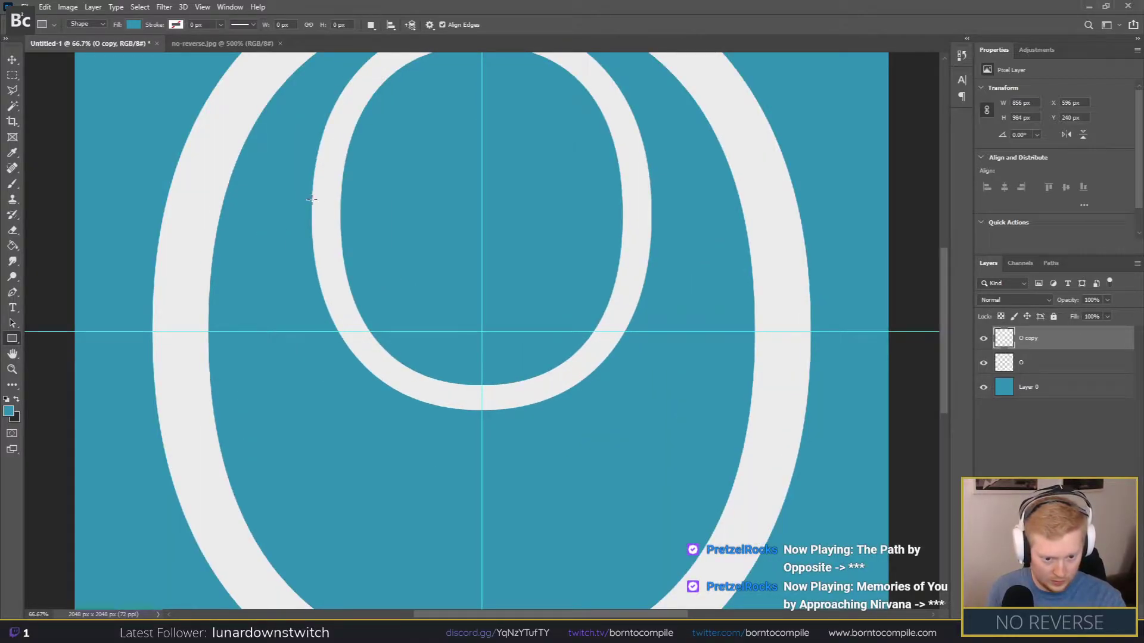
mouse_move(311, 200)
left_mouse_down()
mouse_move(340, 215)
mouse_move(351, 496)
left_mouse_up()
key("v")
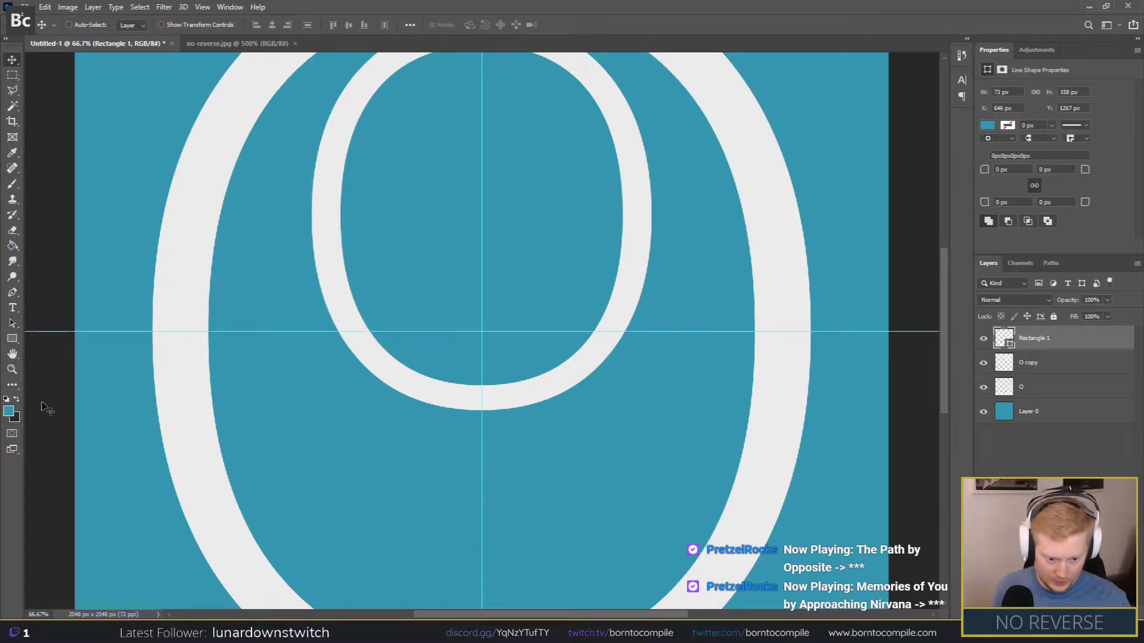
Step: Sample the O's off-white ebebeb as the foreground color and apply it as the rectangle's fill
double_click(1056, 339)
key("Escape")
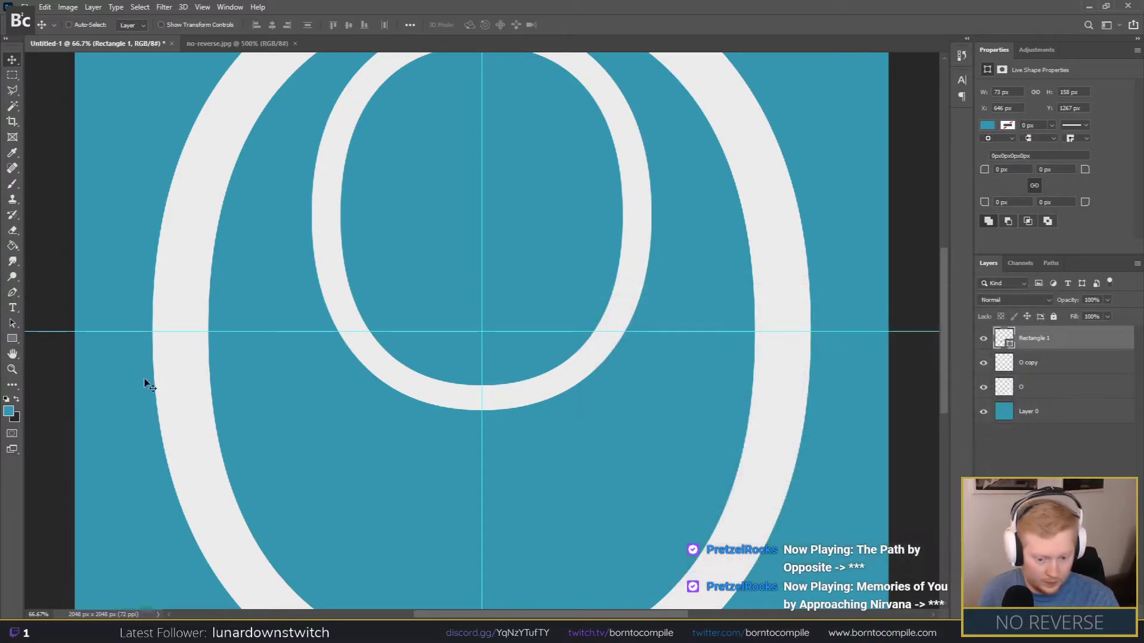
key("x")
left_click(9, 411)
left_click(352, 308)
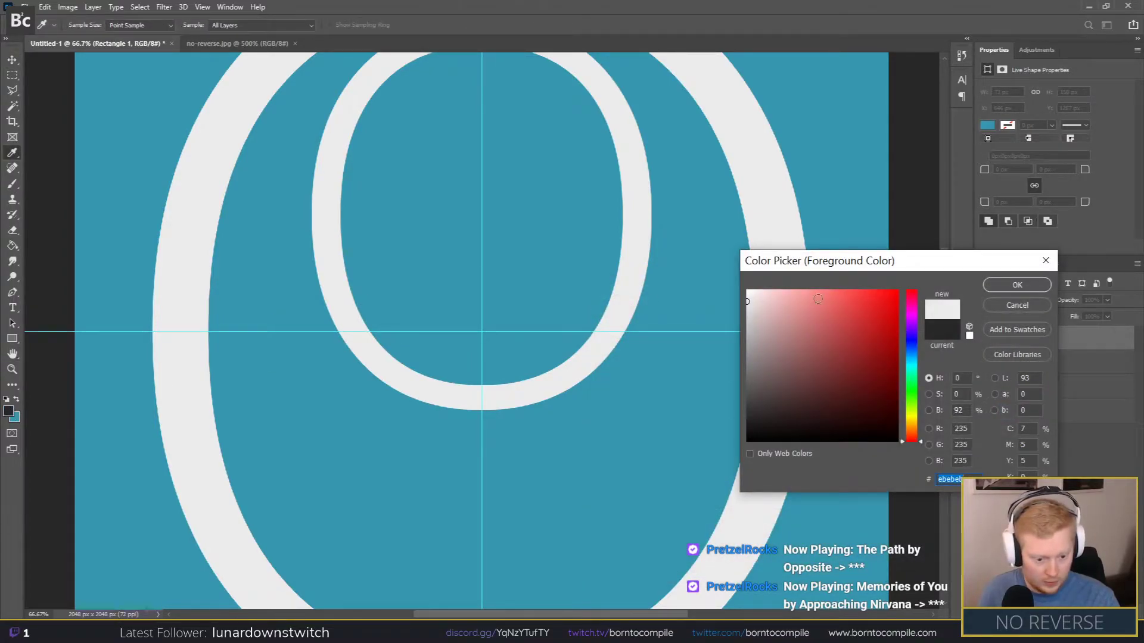
left_click(1017, 285)
left_click(988, 125)
left_click(981, 189)
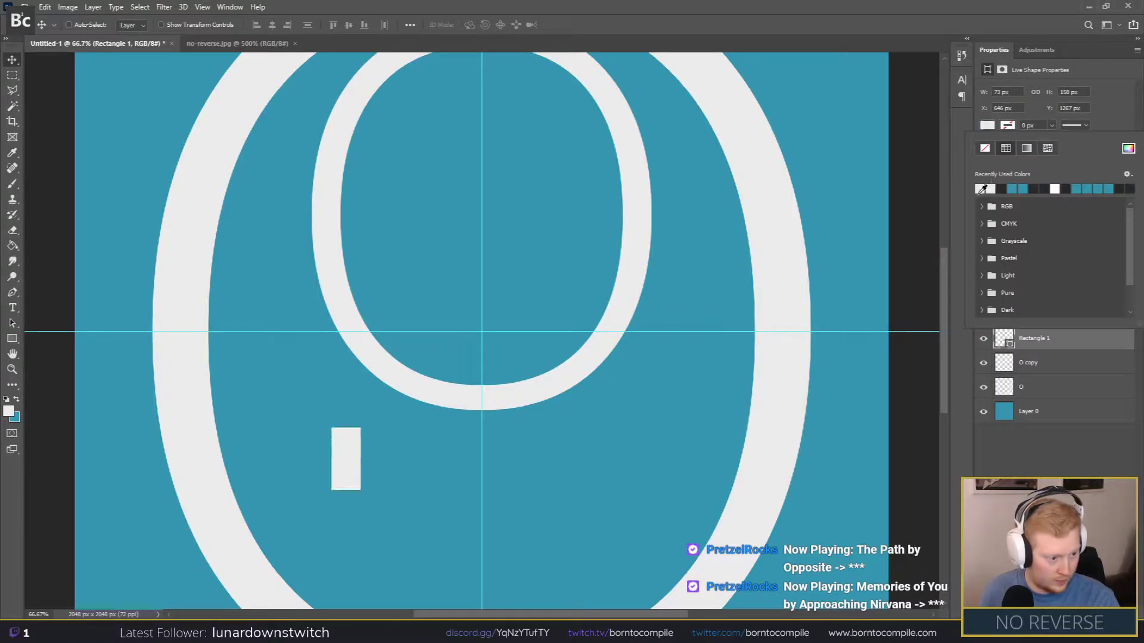
left_click(4, 60)
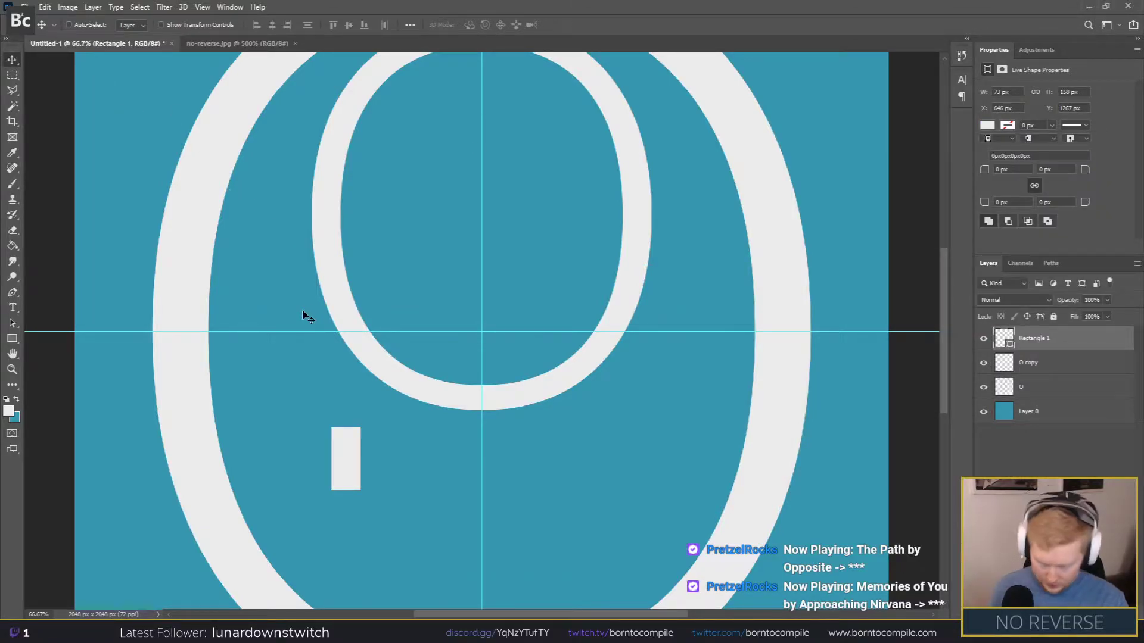
Step: Check the logo's chevrons, then rotate the rectangle to -45° and lengthen it into a bar about 603 px long
left_click(238, 43)
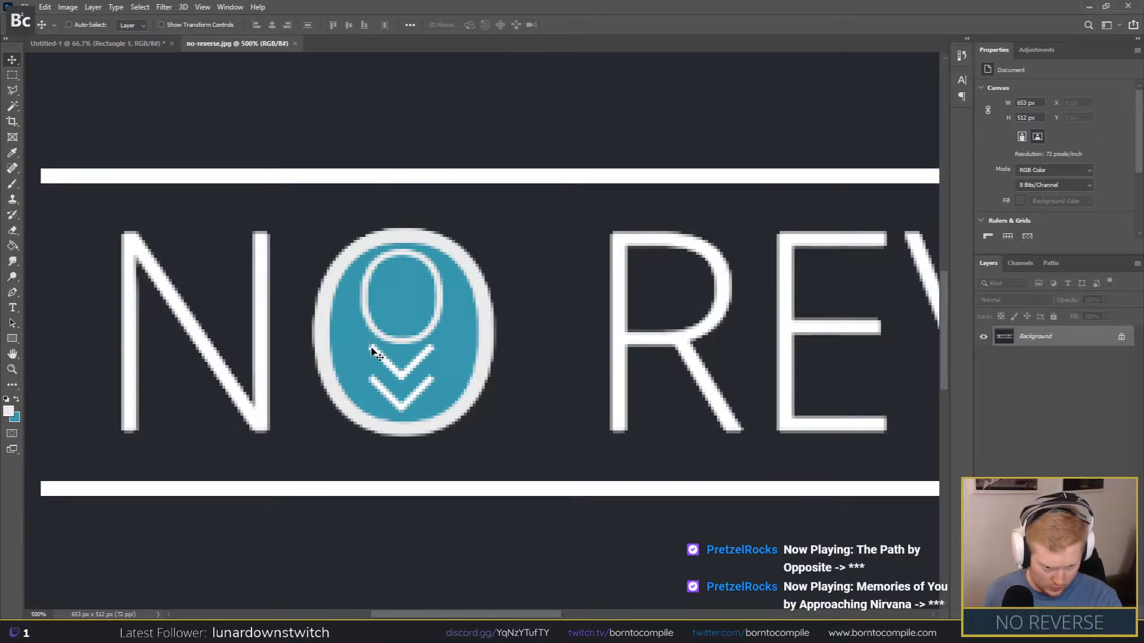
key("ctrl+Tab")
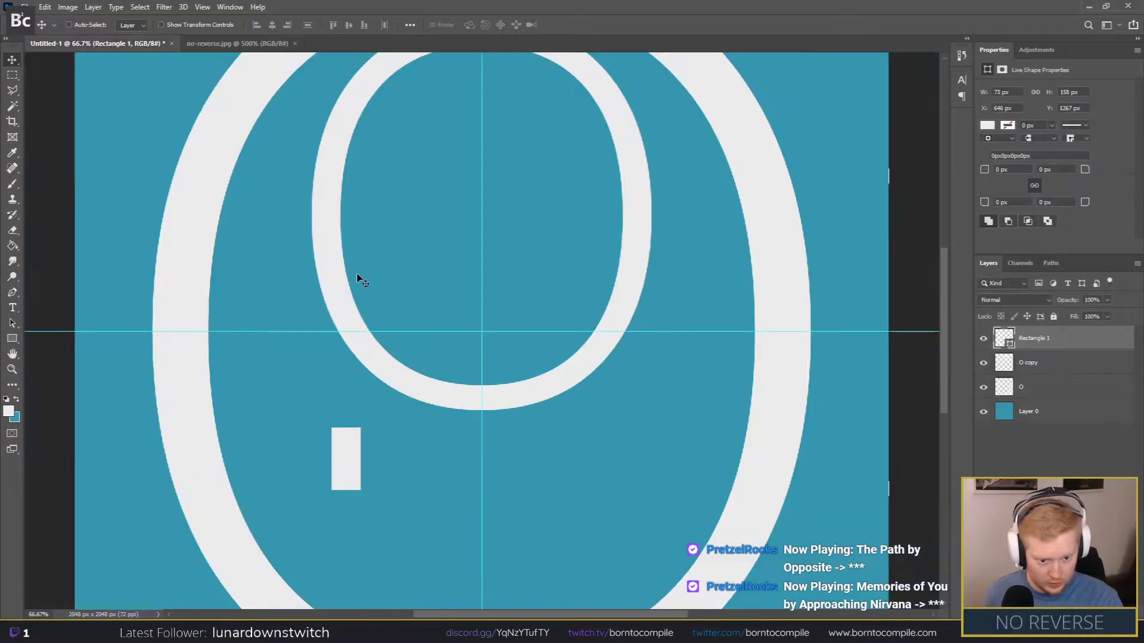
left_click_drag(350, 466, 492, 447)
key("ctrl+t")
left_click_drag(413, 441, 476, 362)
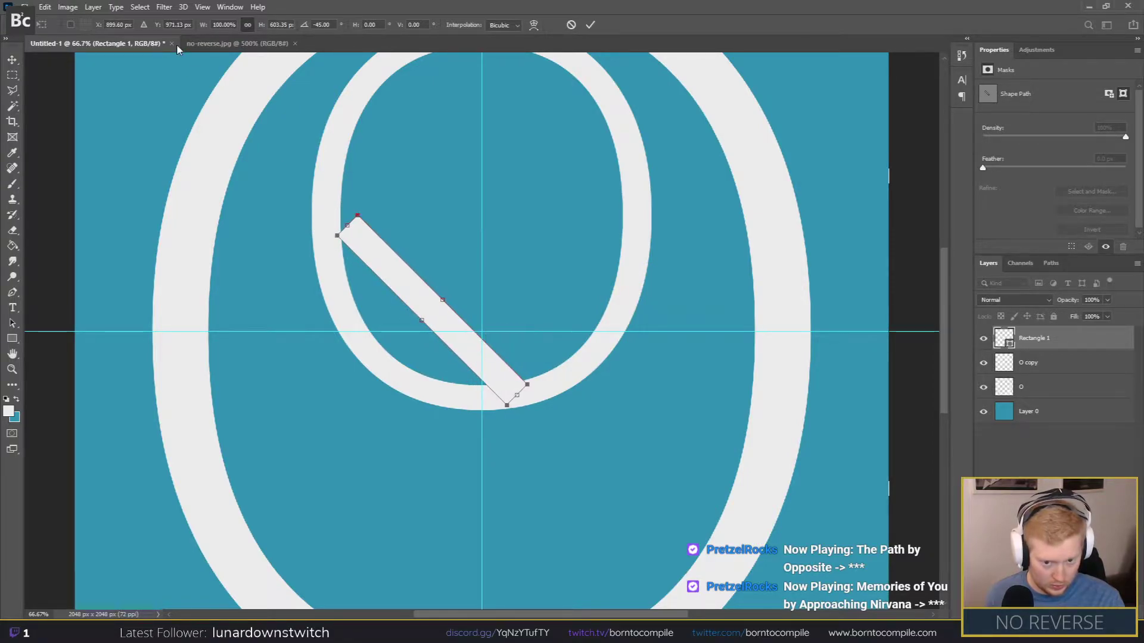
Step: Shorten the diagonal bar to about 560 px and move it below the small O with its lowest corner on the vertical guide
left_click(230, 44)
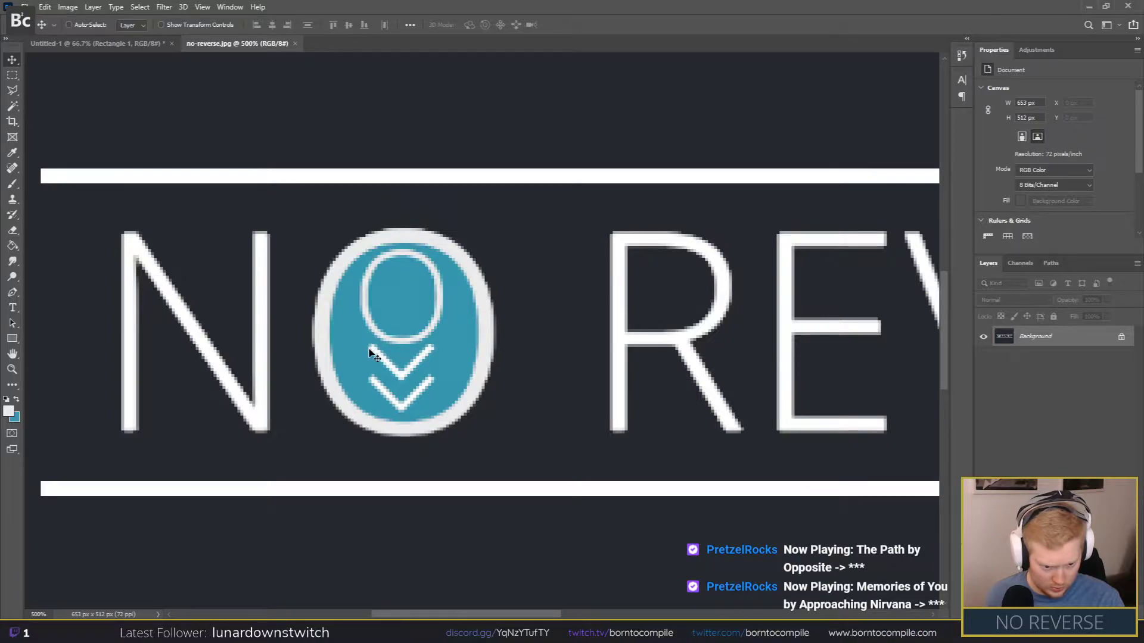
left_click(140, 46)
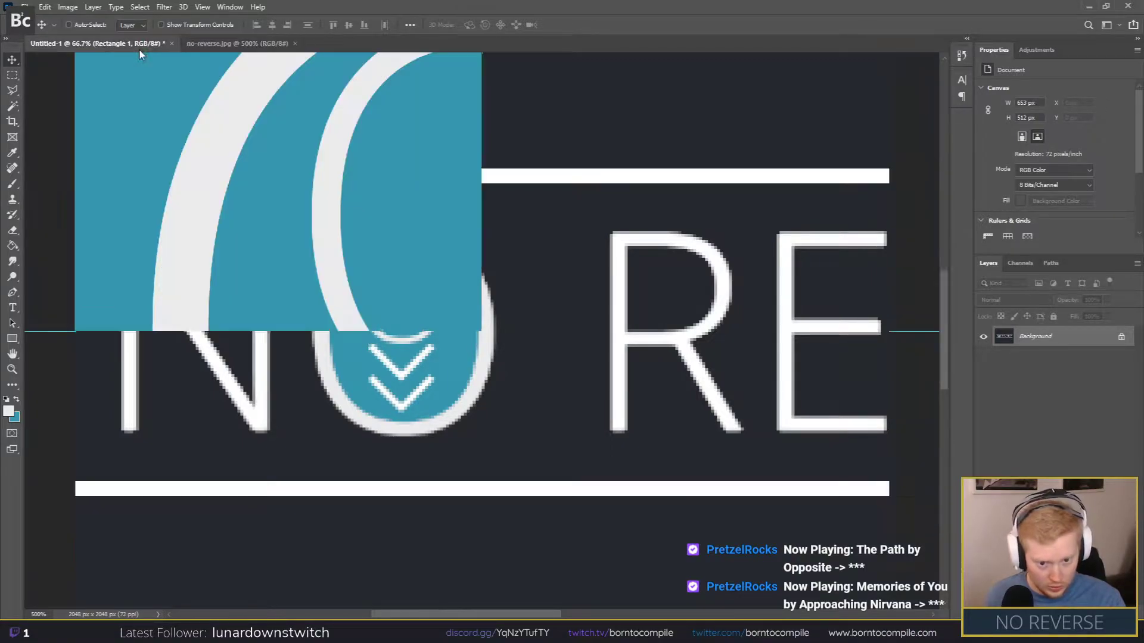
key("ctrl+t")
left_click_drag(411, 492, 424, 442)
left_click_drag(367, 472, 493, 383)
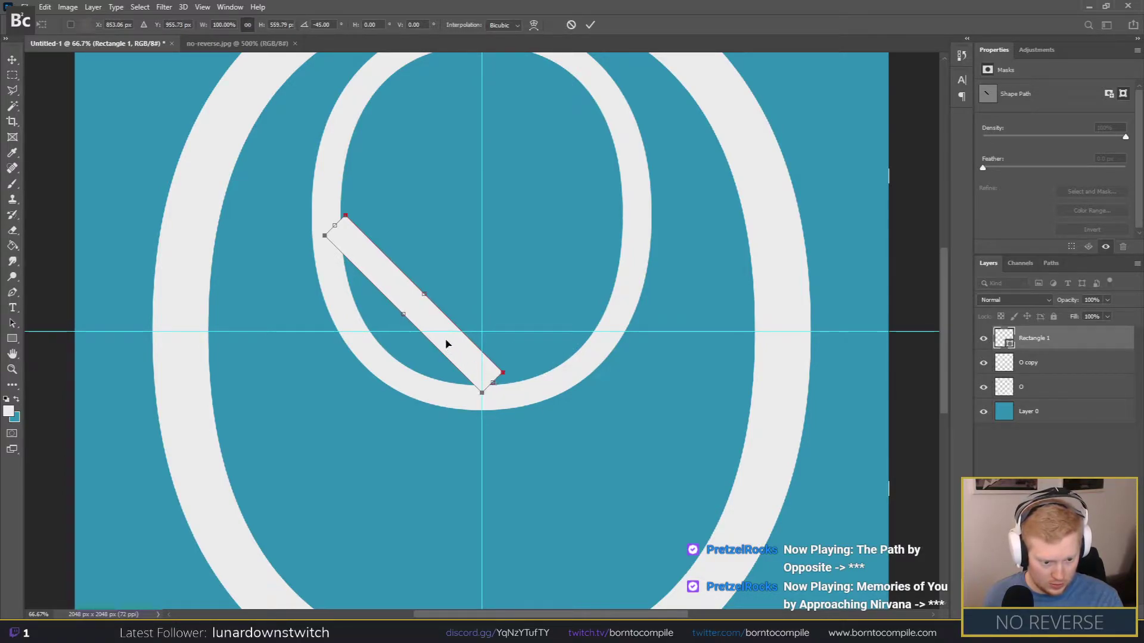
key("Return")
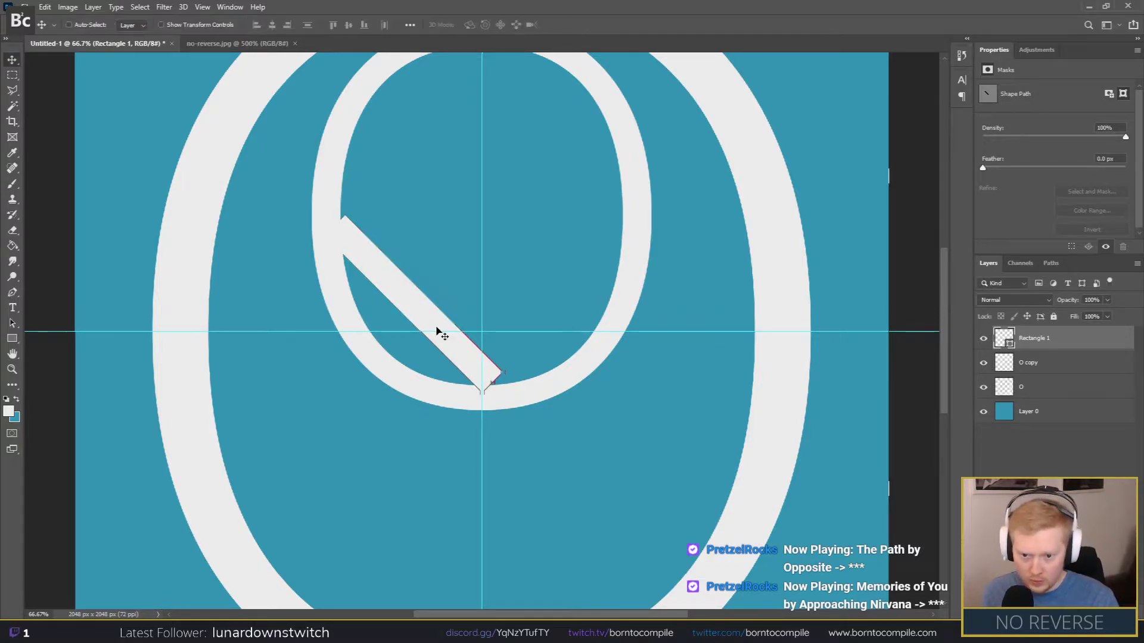
left_click_drag(427, 325, 426, 485)
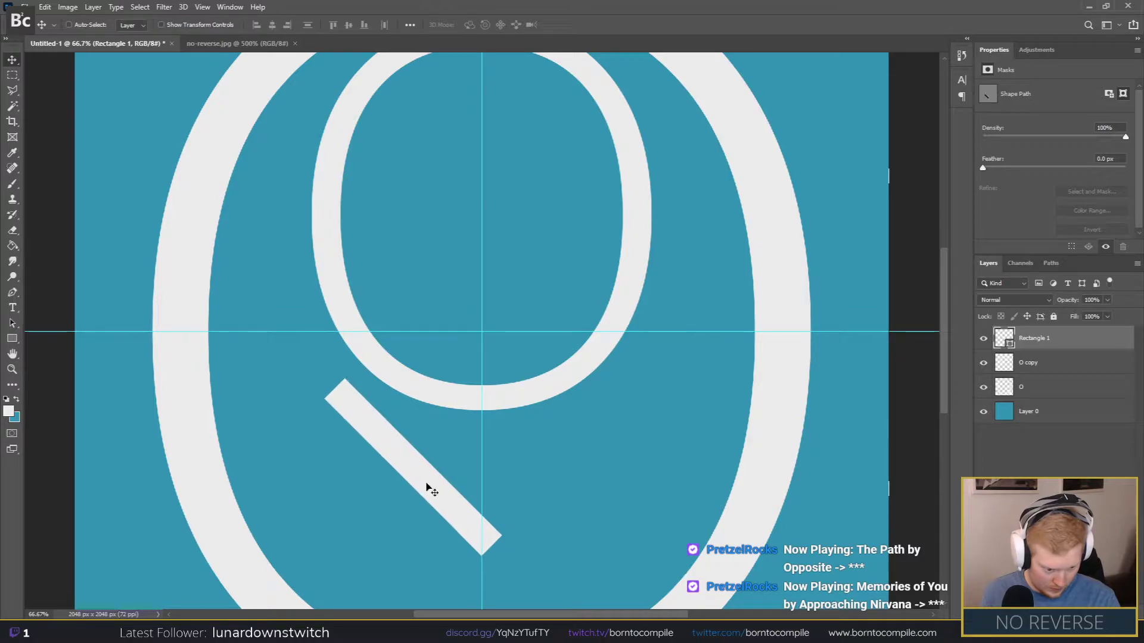
key("ctrl+minus")
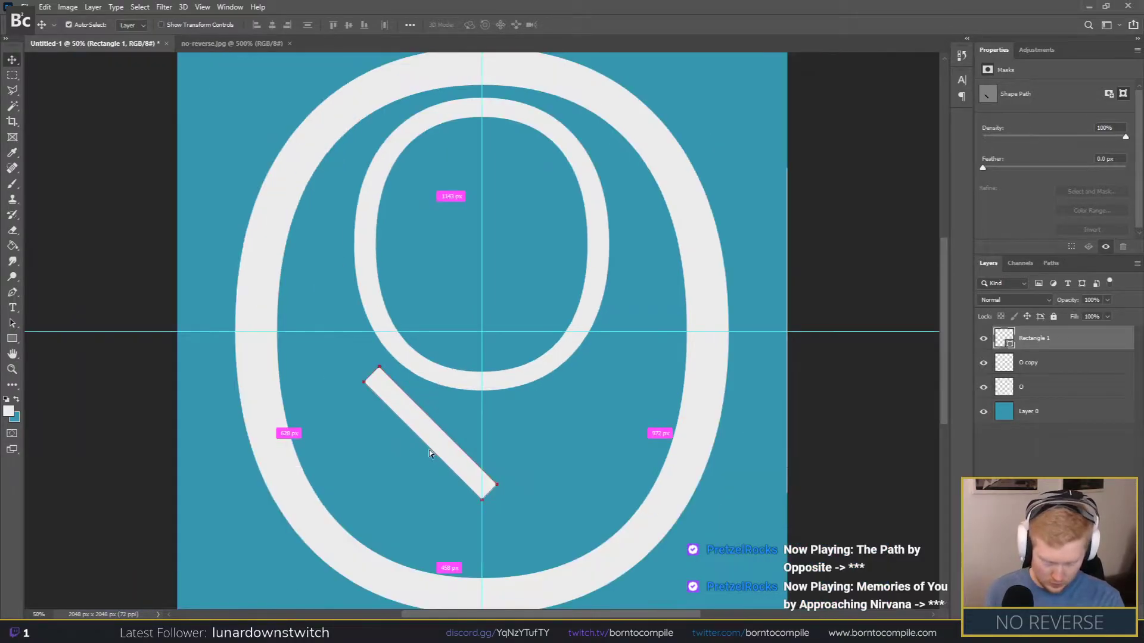
Step: Duplicate the diagonal bar, flip the copy and place it right of the vertical guide to form a downward chevron
right_click(1087, 341)
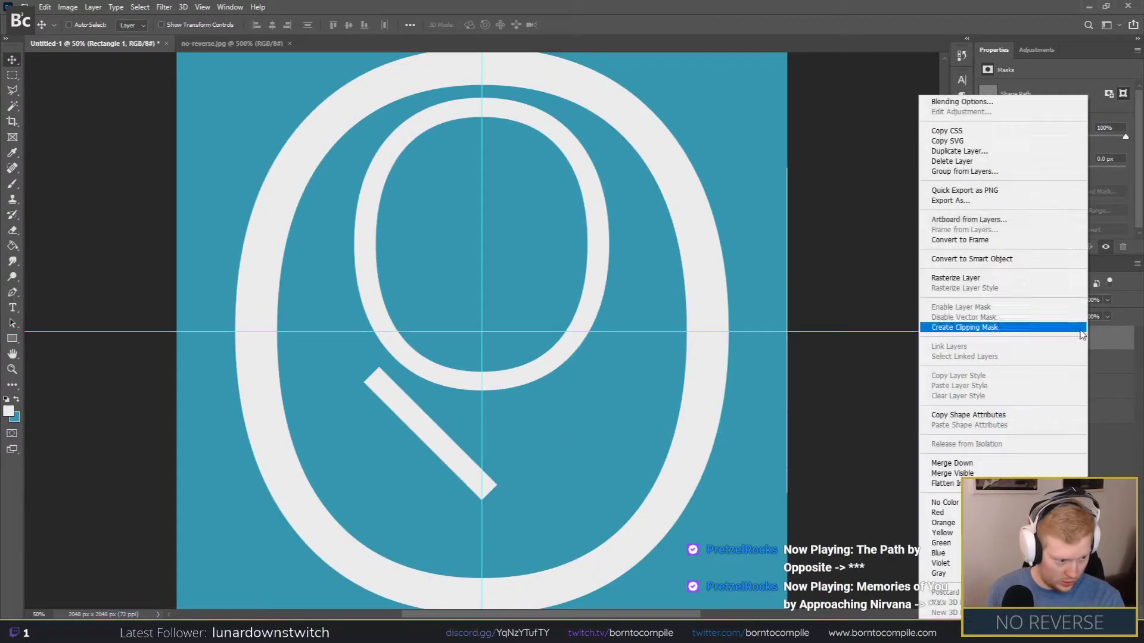
left_click(961, 151)
key("Return")
left_click(68, 7)
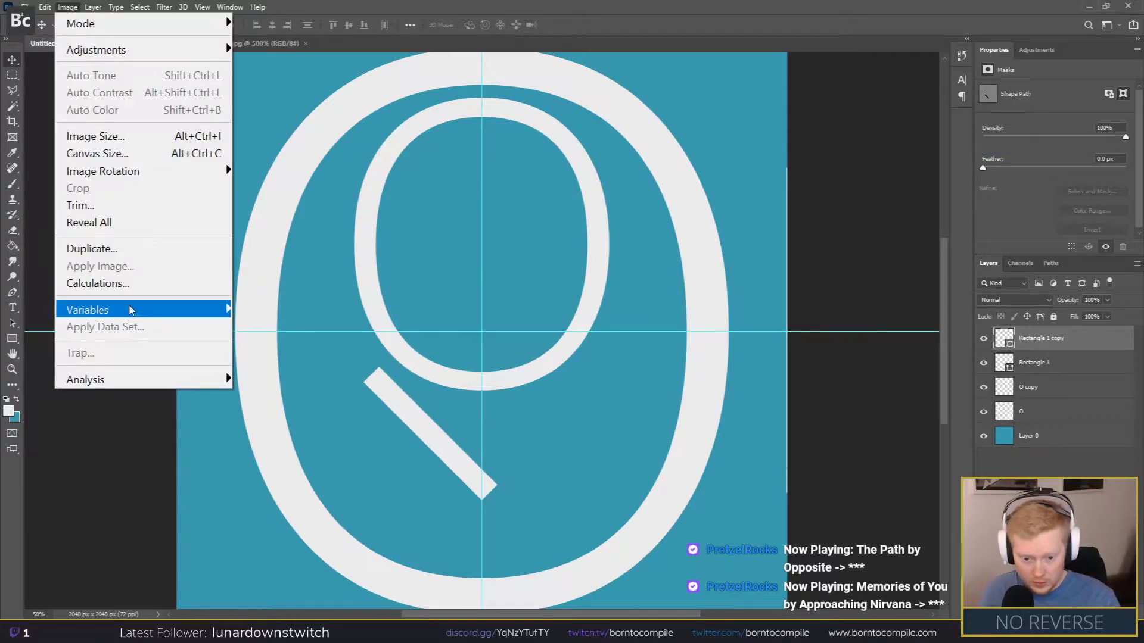
mouse_move(53, 8)
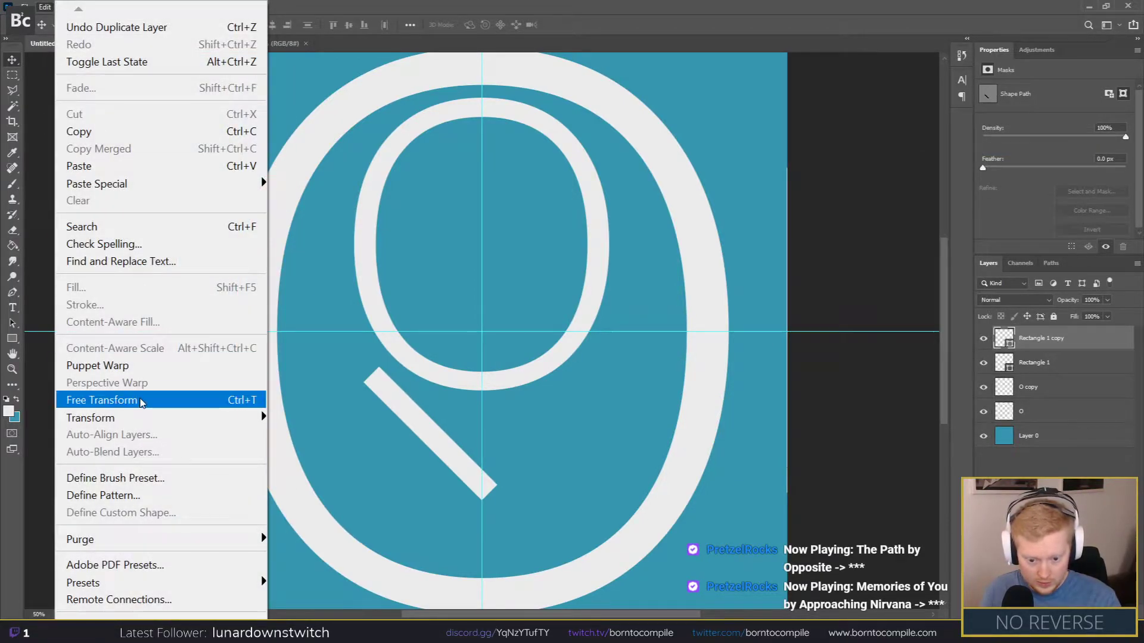
mouse_move(141, 416)
left_click(313, 399)
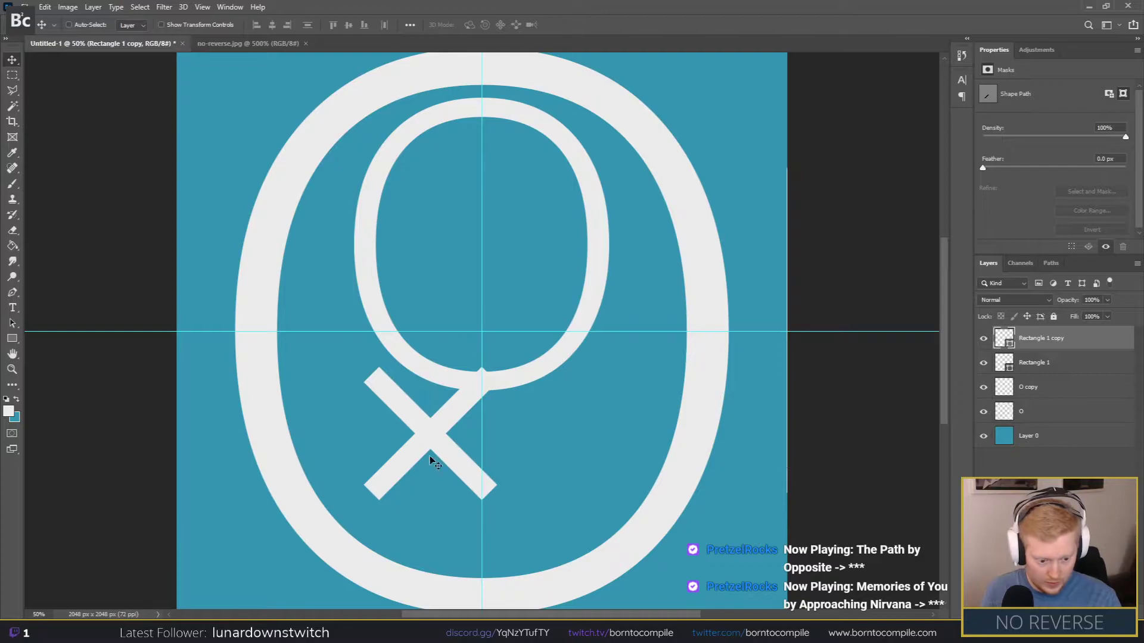
left_click_drag(411, 464, 514, 463)
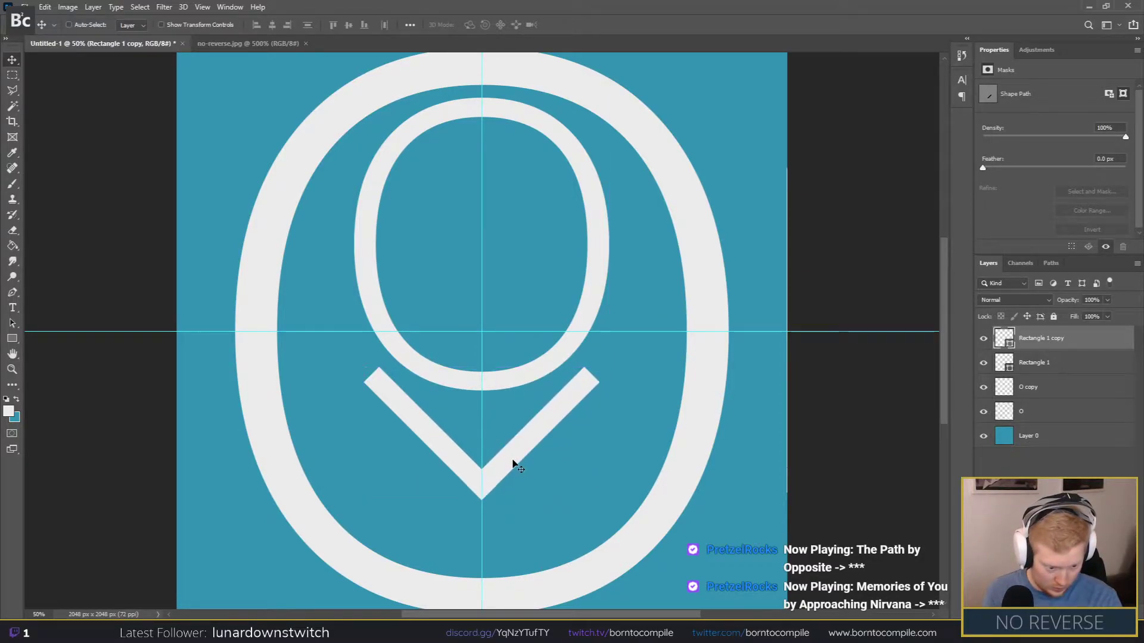
Step: Inspect the joint where the chevron's two bars meet on the vertical guide, including its inner and lower points
key("ctrl+plus")
key("ctrl+plus")
key("ctrl+plus")
scroll(537, 376, "down", 8)
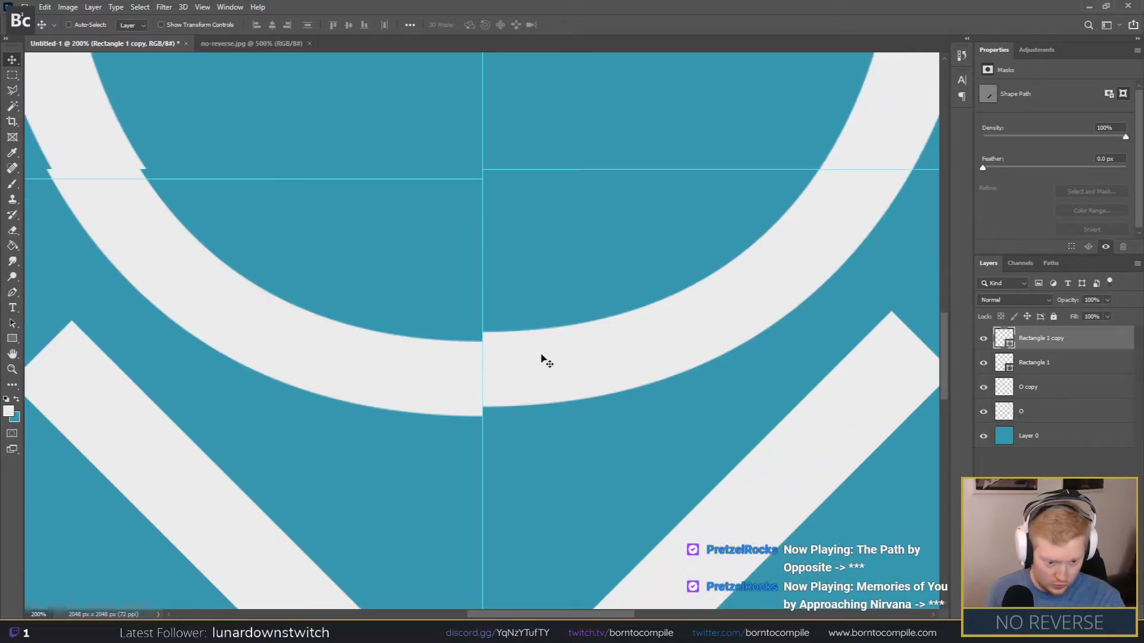
scroll(545, 360, "down", 7)
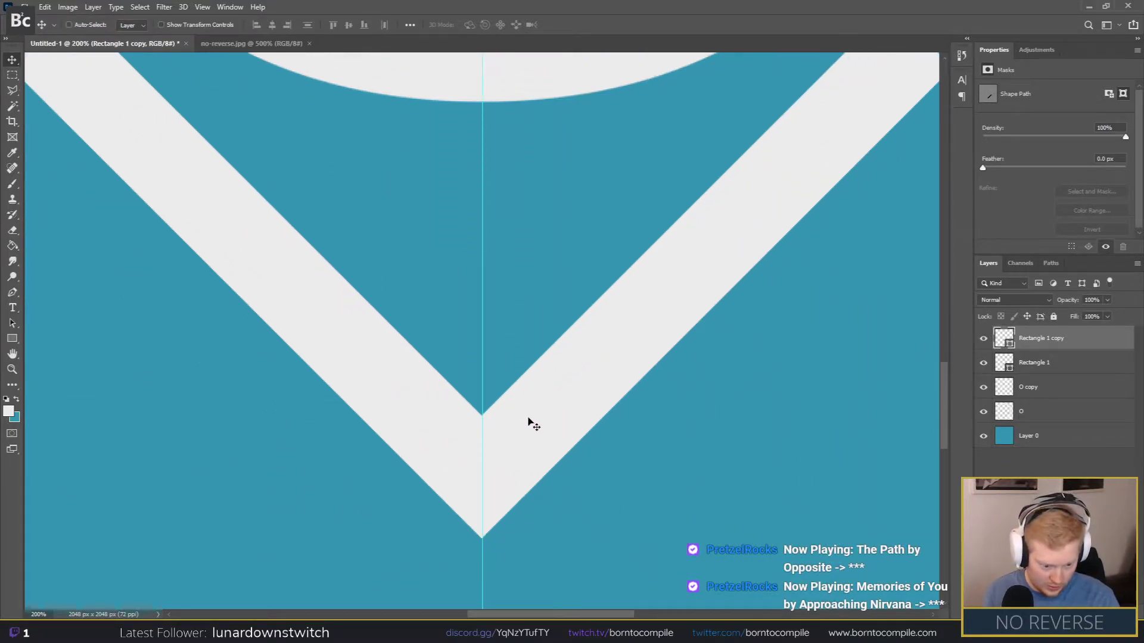
left_click_drag(500, 347, 502, 349)
scroll(584, 395, "down", 2)
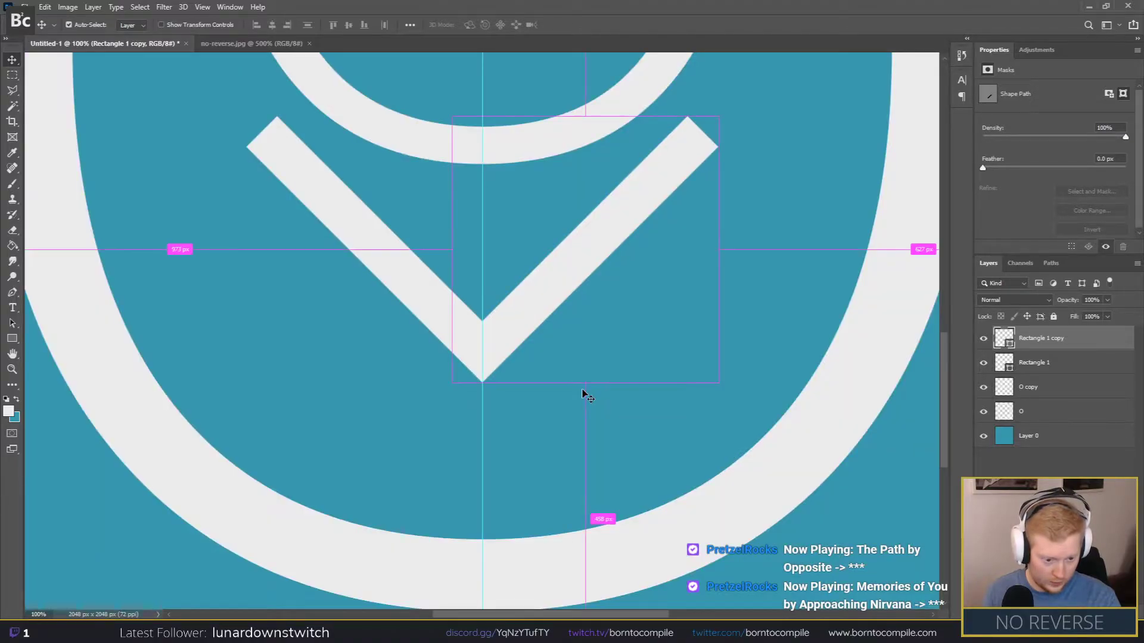
scroll(485, 370, "up", 6)
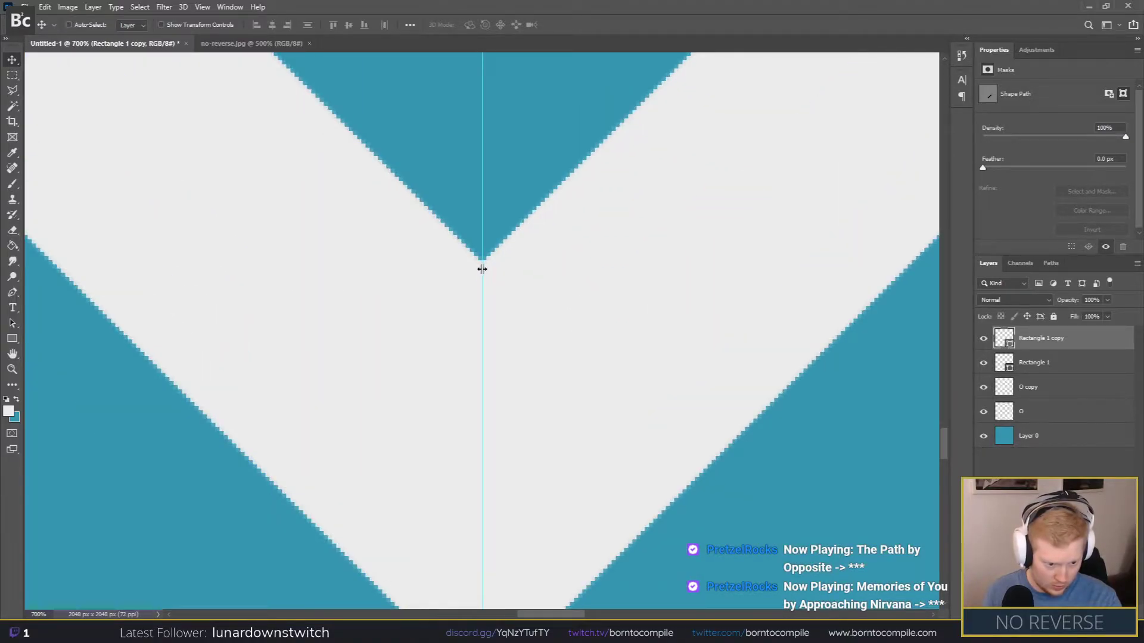
scroll(486, 274, "down", 5)
scroll(503, 290, "down", 3)
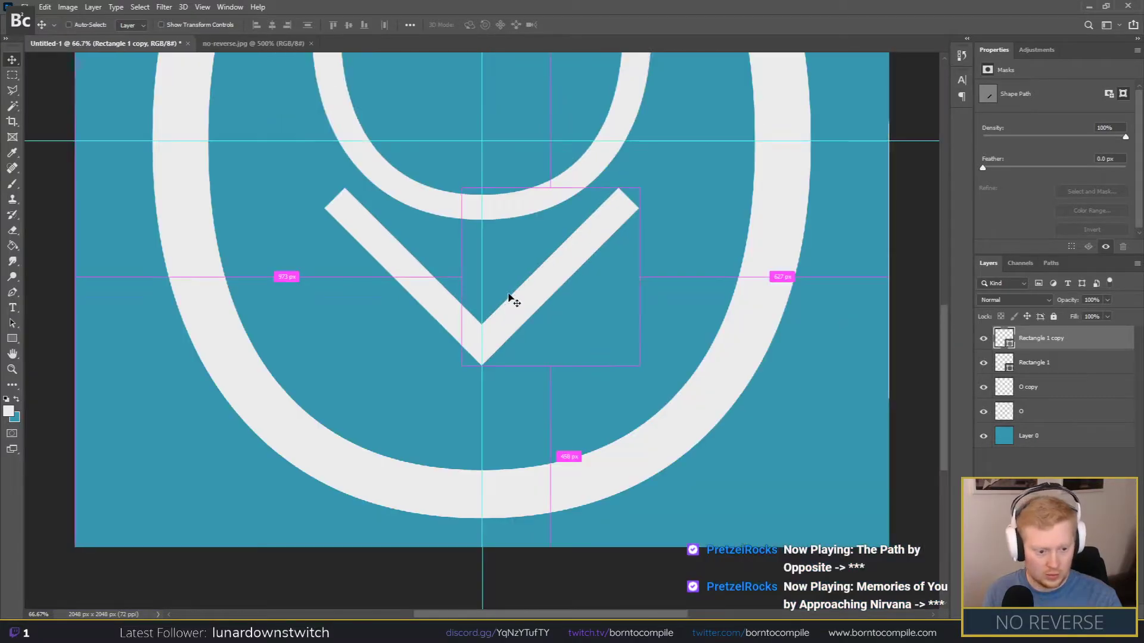
Step: Merge the two diagonal bars, Rectangle 1 and Rectangle 1 copy, into a single chevron shape
left_click(1034, 362, "shift")
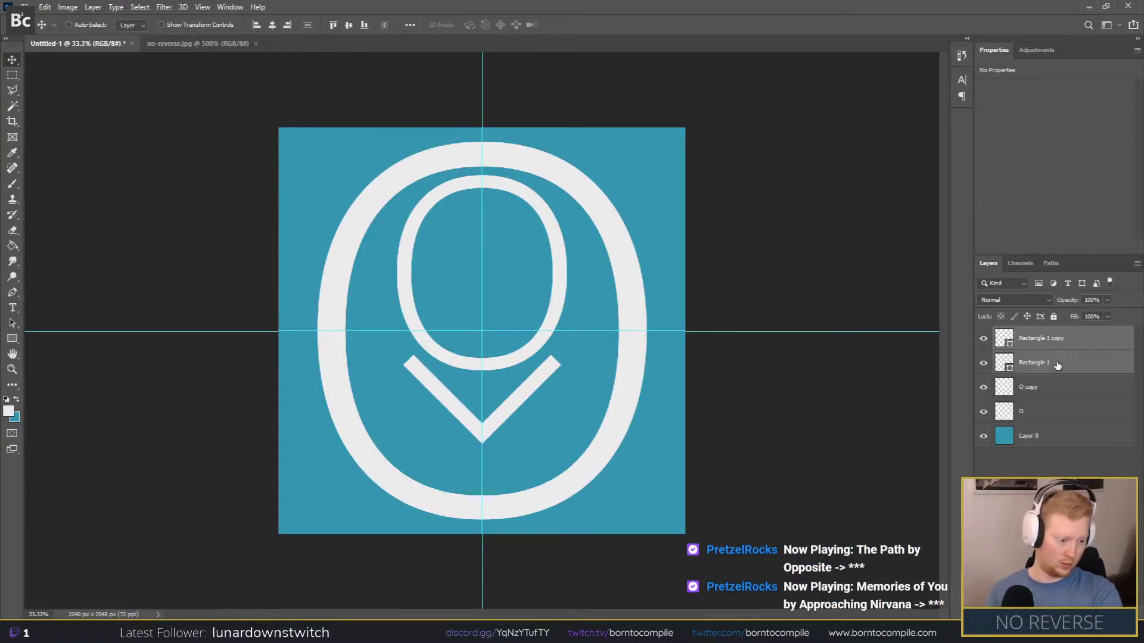
right_click(1053, 362)
left_click(922, 463)
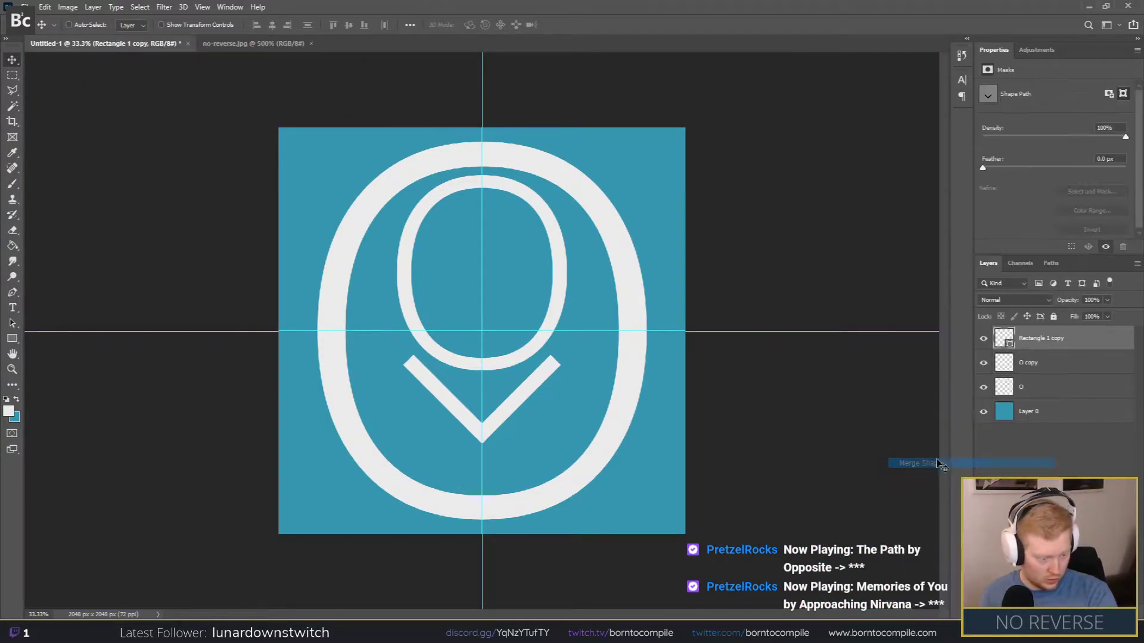
Step: Duplicate the chevron and place the copy directly below the original, centred on the vertical guide with a narrow gap between them
right_click(1079, 338)
left_click(954, 151)
key("Return")
left_click_drag(524, 403, 538, 433)
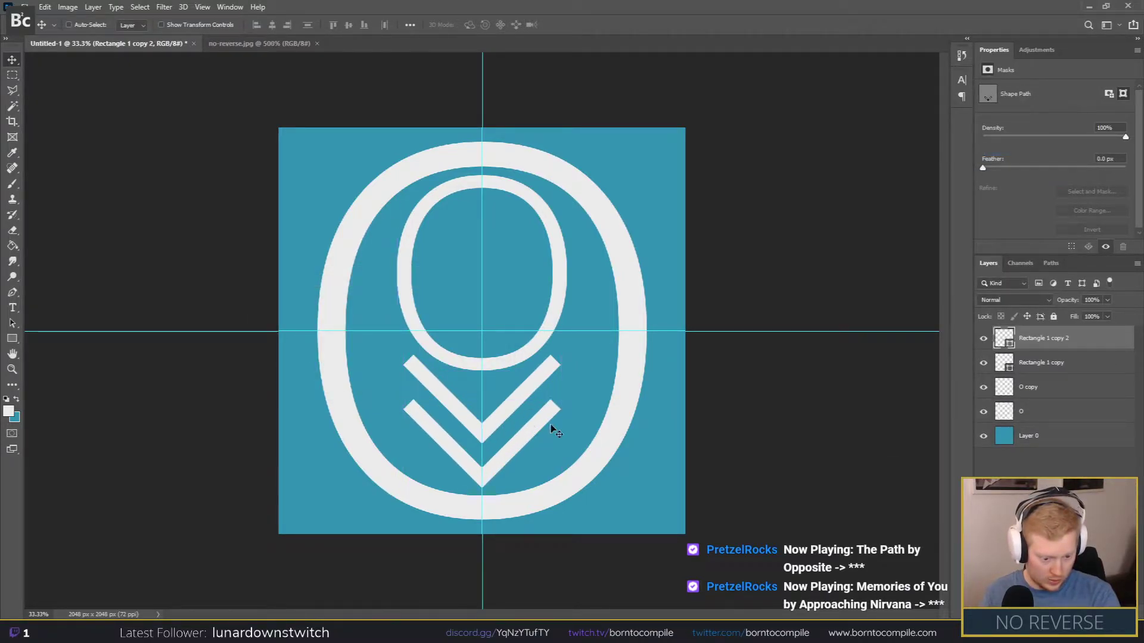
key("shift+Up")
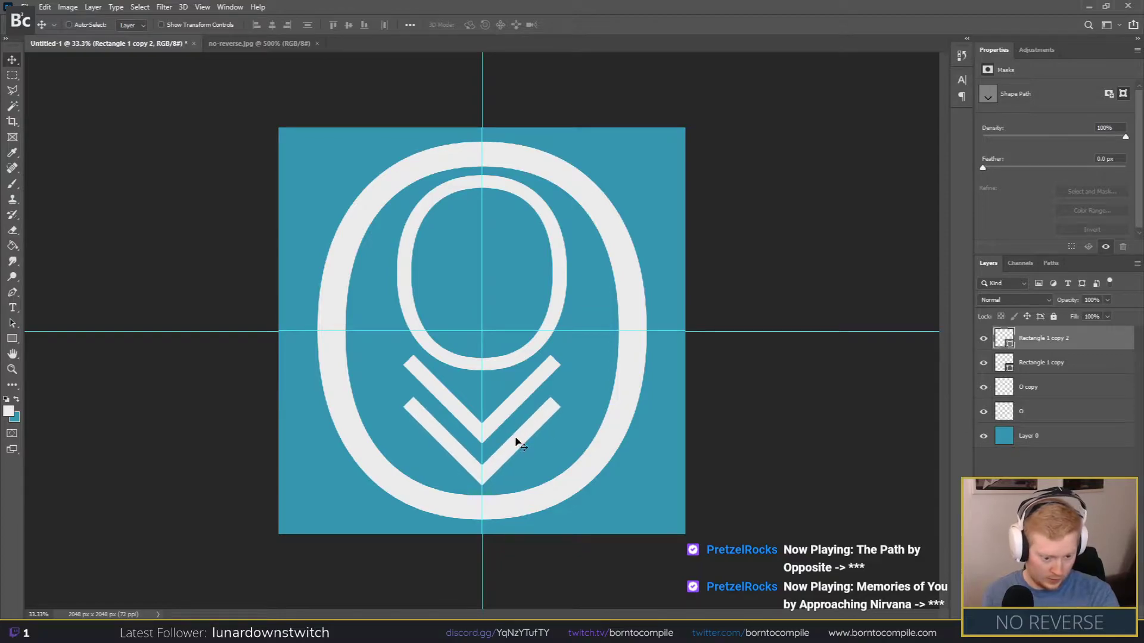
Step: Compare the chevron spacing with the no-reverse.jpg logo, then raise the upper chevron until its arms overlap the small O's lower edge
left_click(259, 43)
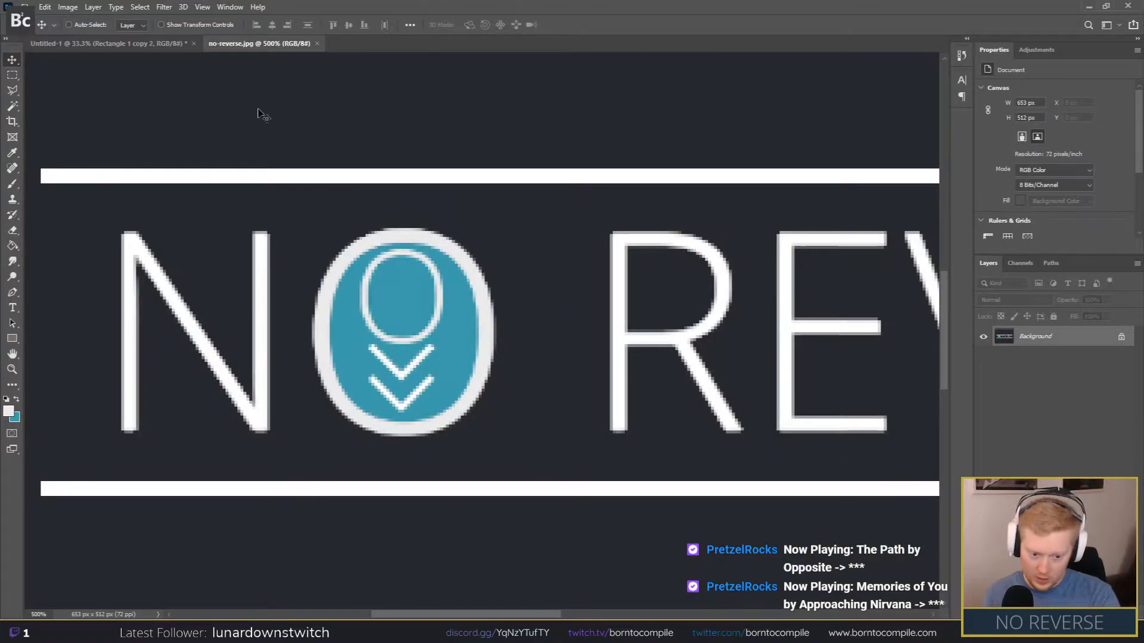
left_click(166, 44)
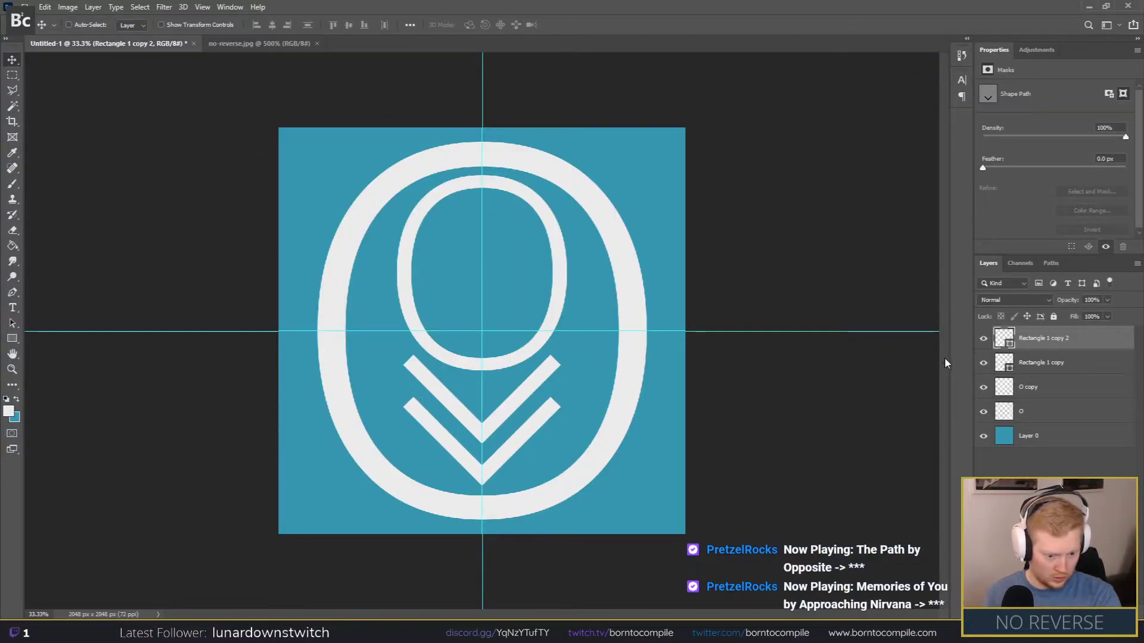
left_click(1045, 373)
key("shift+Up")
key("shift+Up")
key("shift+Up")
key("shift+Up")
key("shift+Up")
key("shift+Up")
key("shift+Up")
key("shift+Up")
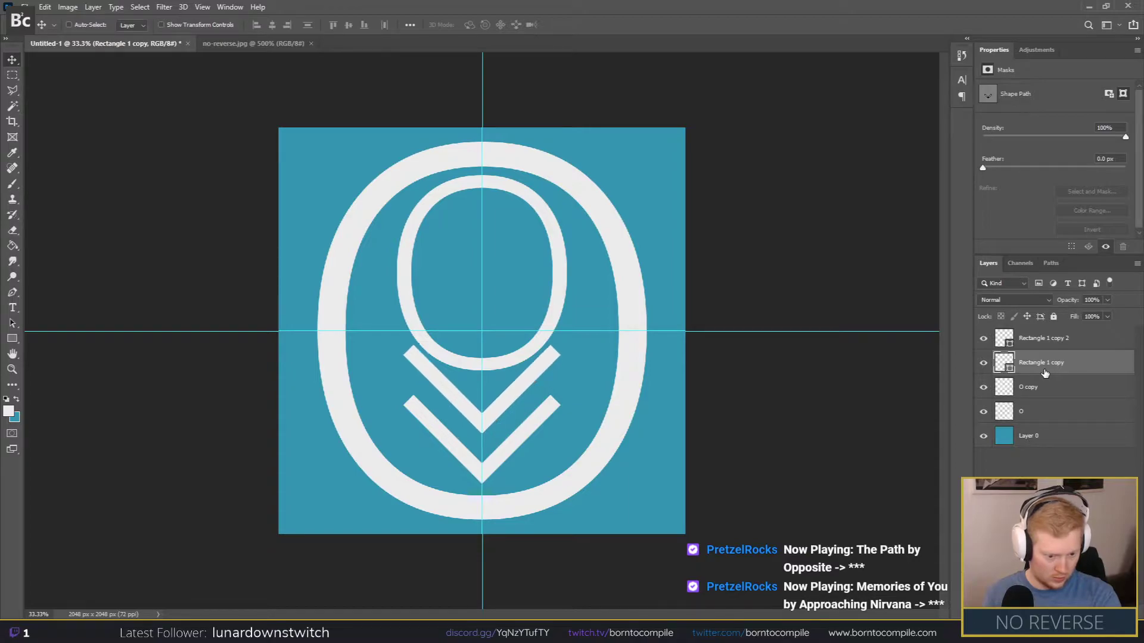
Step: Scale the small O down to about 748 × 861 px, centred on the vertical guide and clear above the upper chevron
left_click(1063, 398)
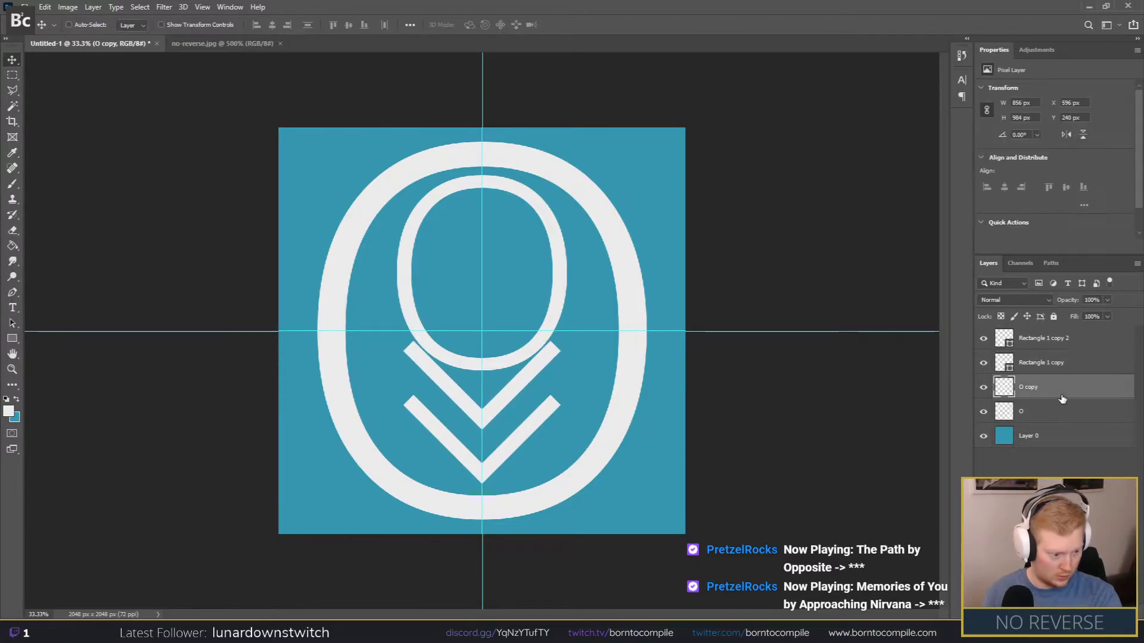
key("ctrl+t")
left_click_drag(561, 370, 555, 344)
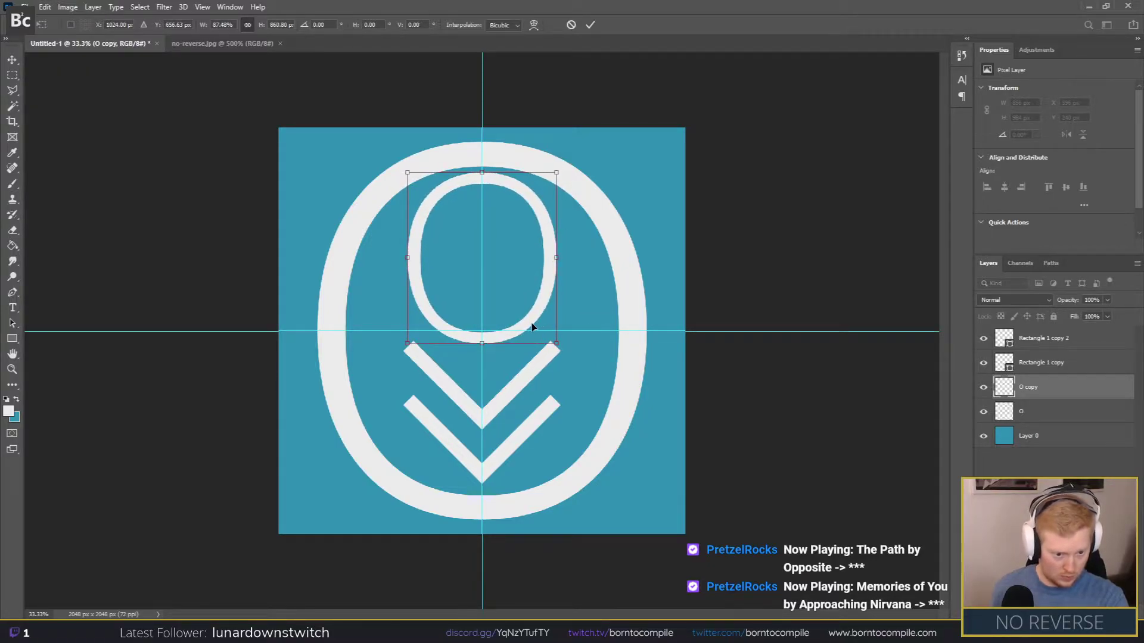
key("Return")
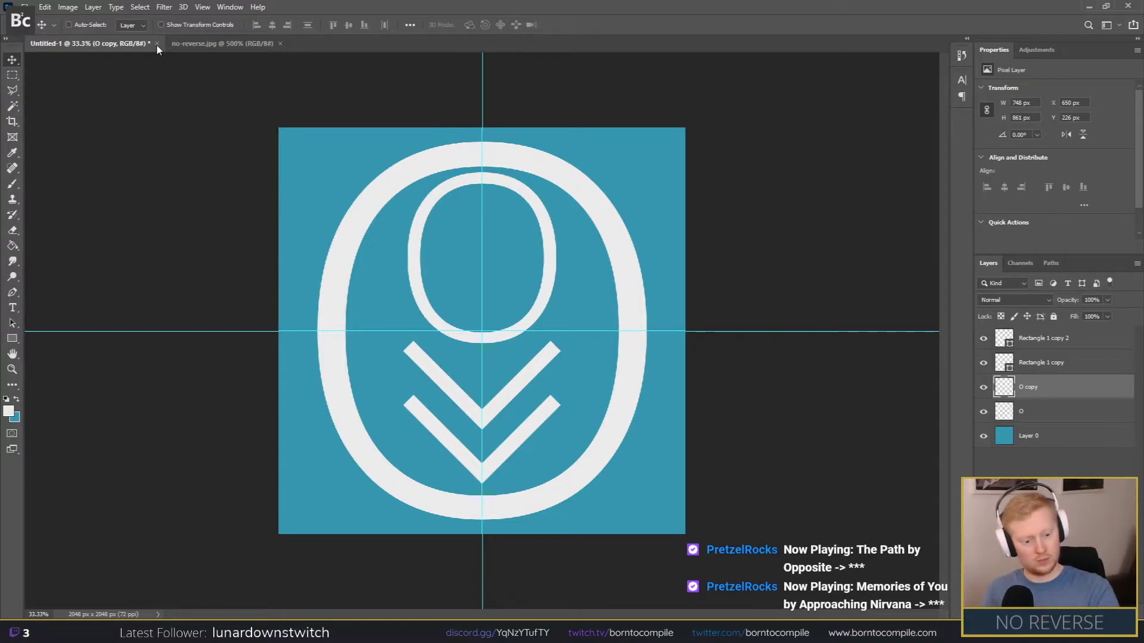
Step: Compare the proportions of the small O and chevrons in the icon with the emblem in no-reverse.jpg
left_click(190, 43)
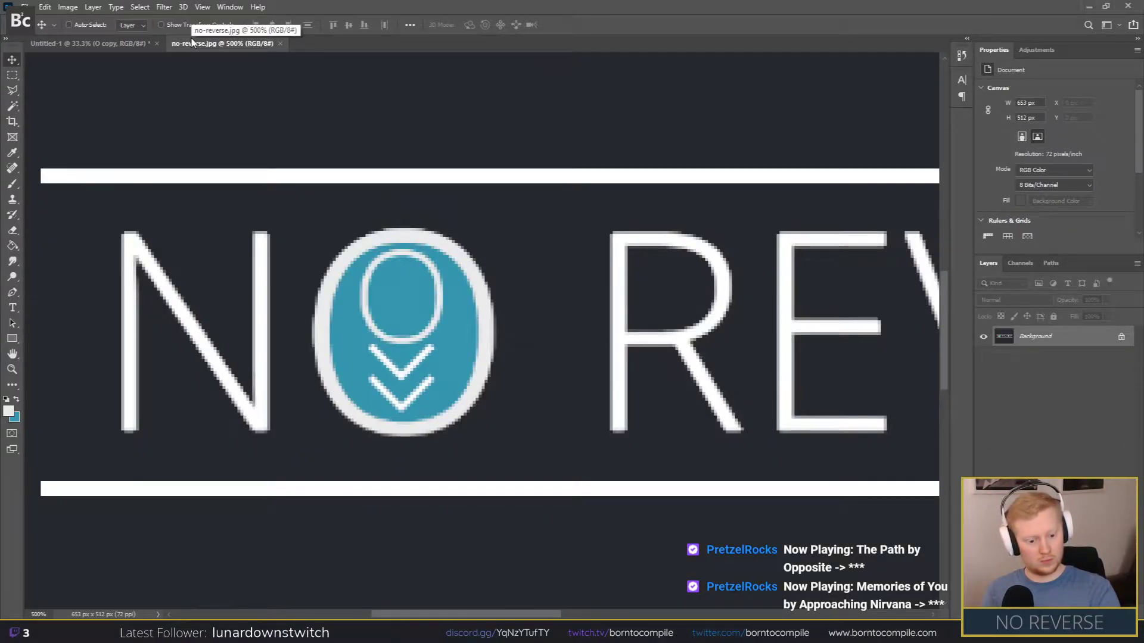
left_click(89, 44)
key("ctrl+minus")
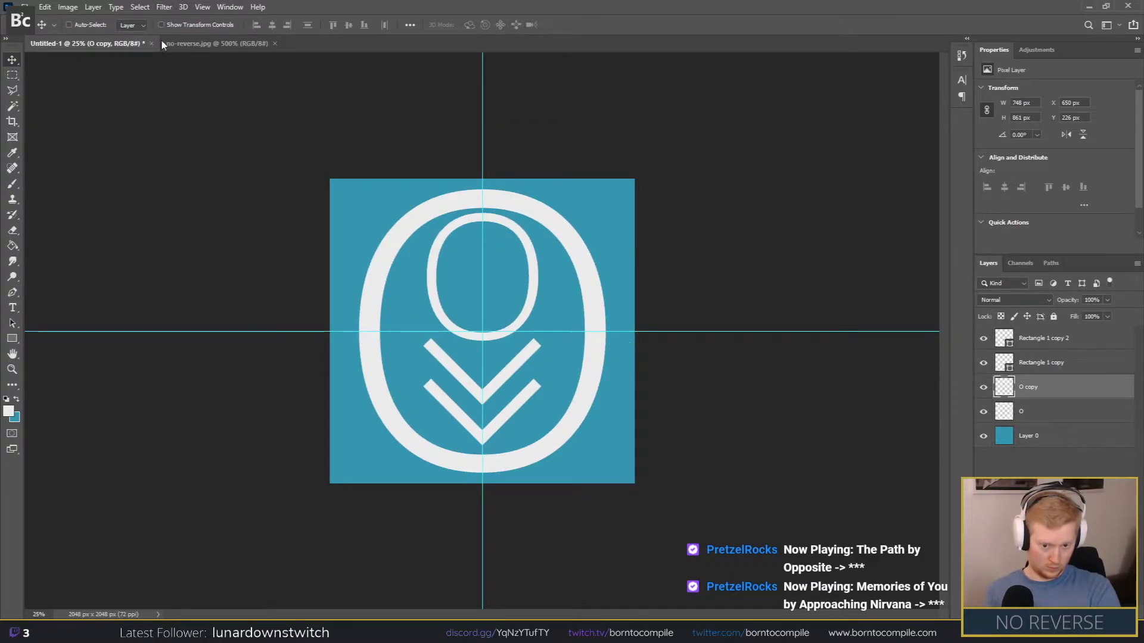
left_click(190, 44)
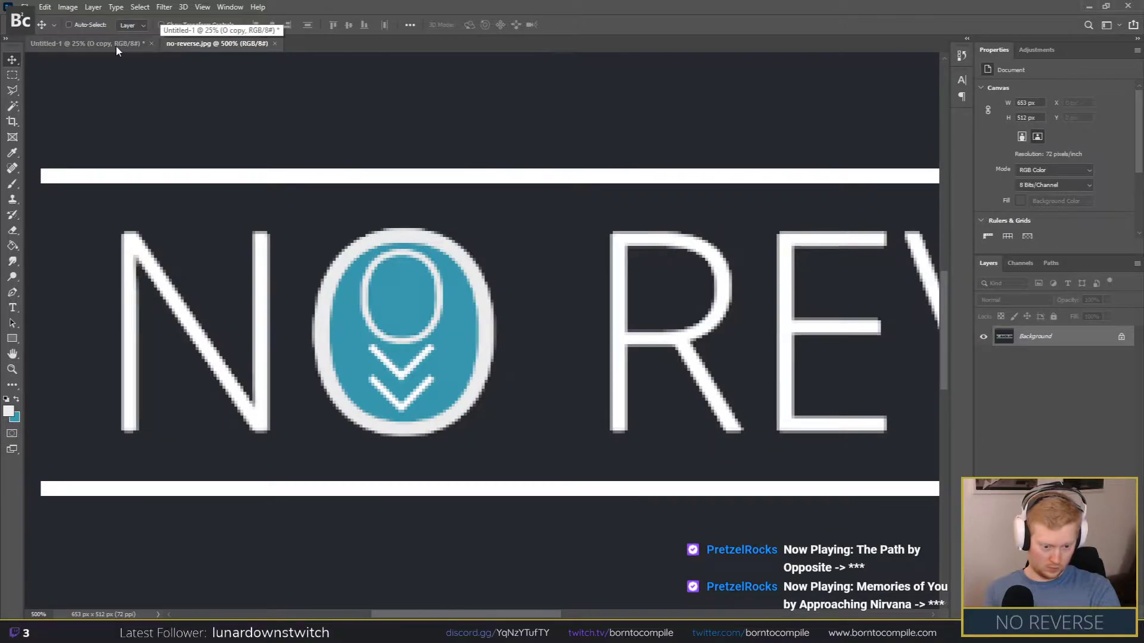
left_click(108, 45)
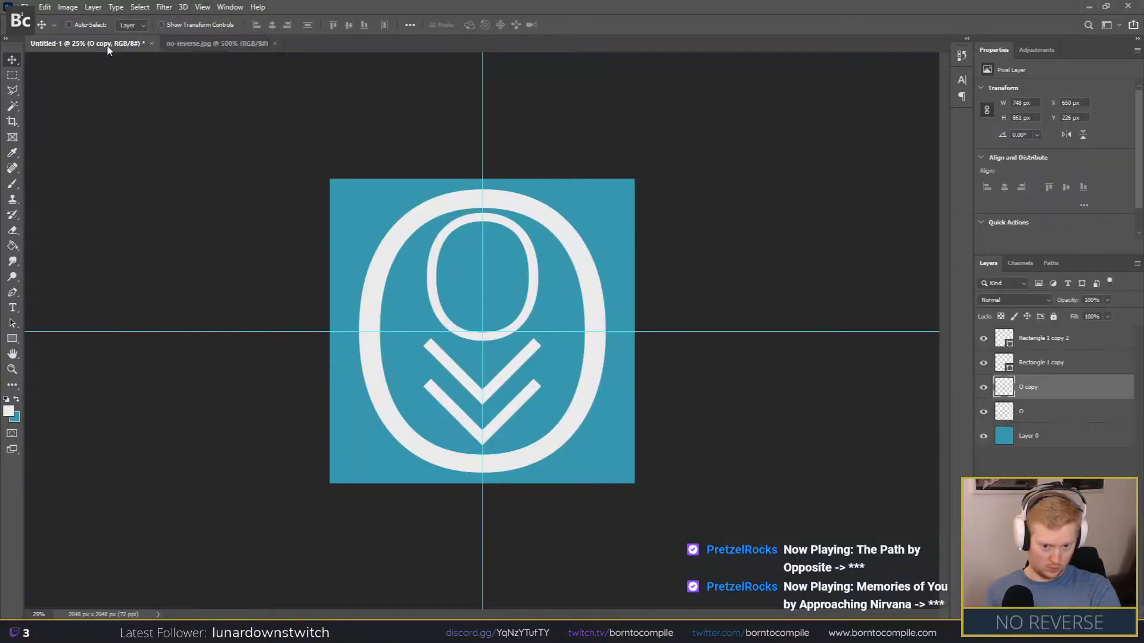
left_click(203, 45)
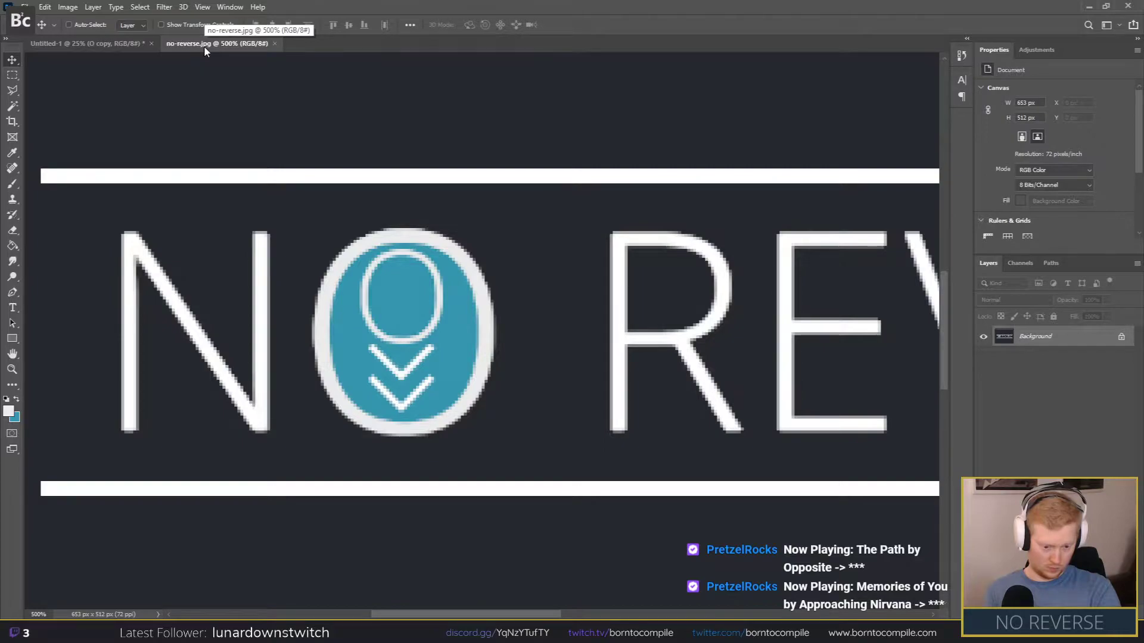
left_click(117, 43)
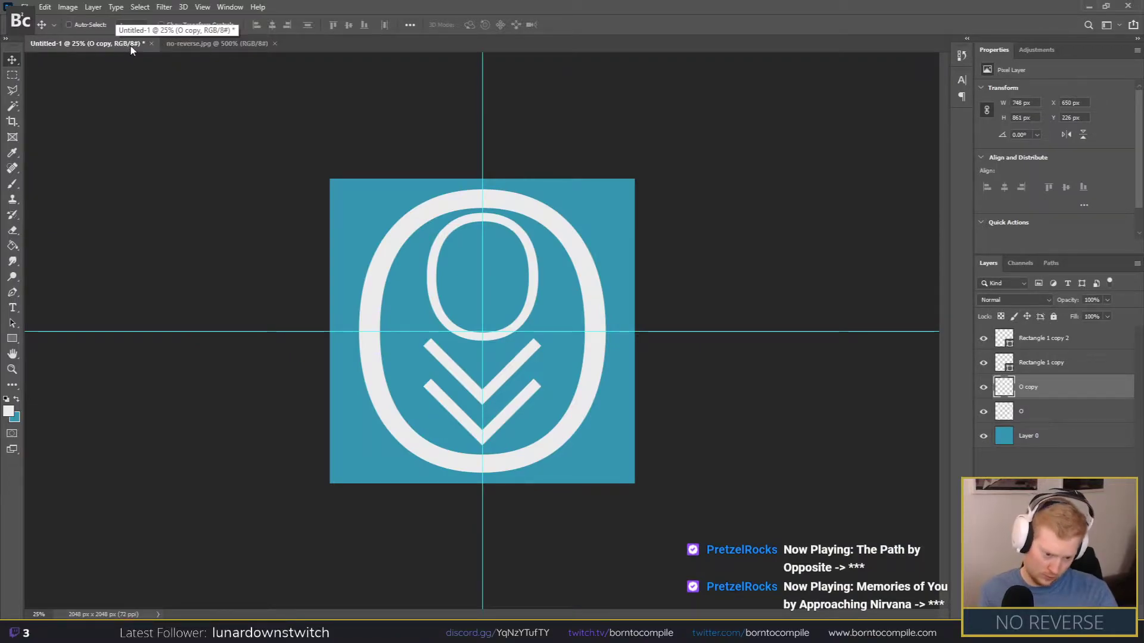
left_click(179, 45)
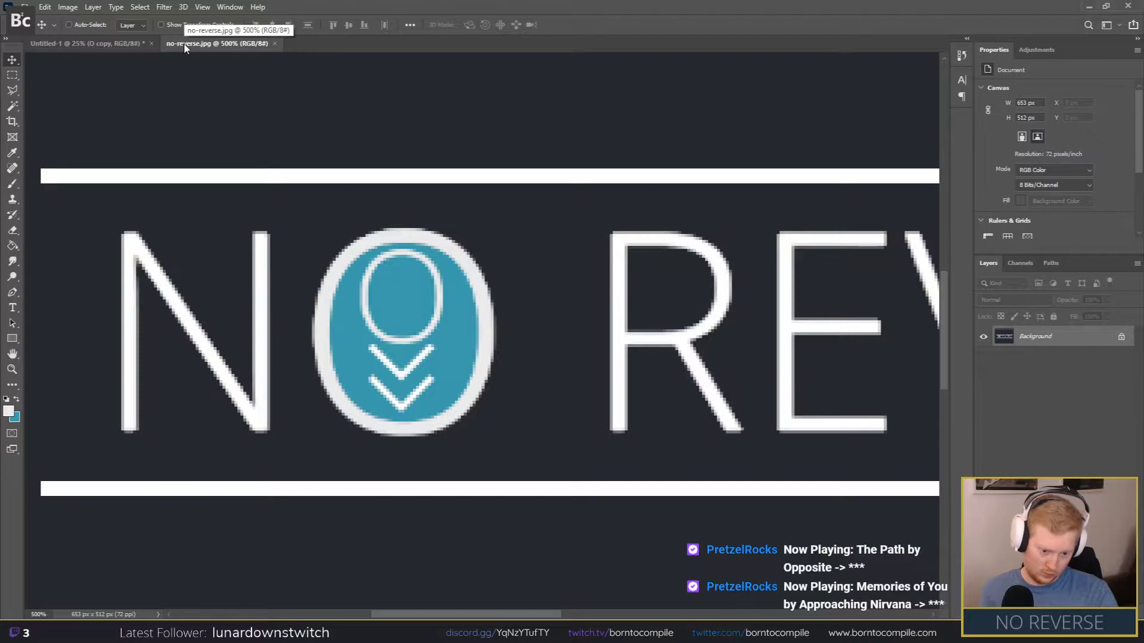
key("ctrl+Tab")
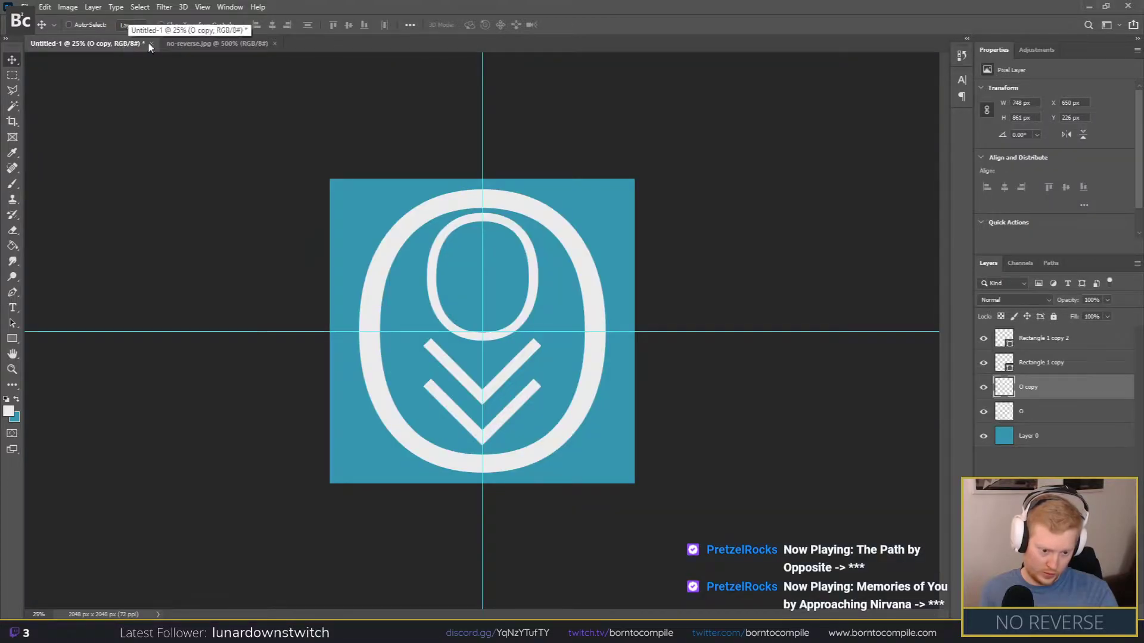
Step: Select the whole O emblem in no-reverse.jpg with a rectangular marquee
left_click(189, 43)
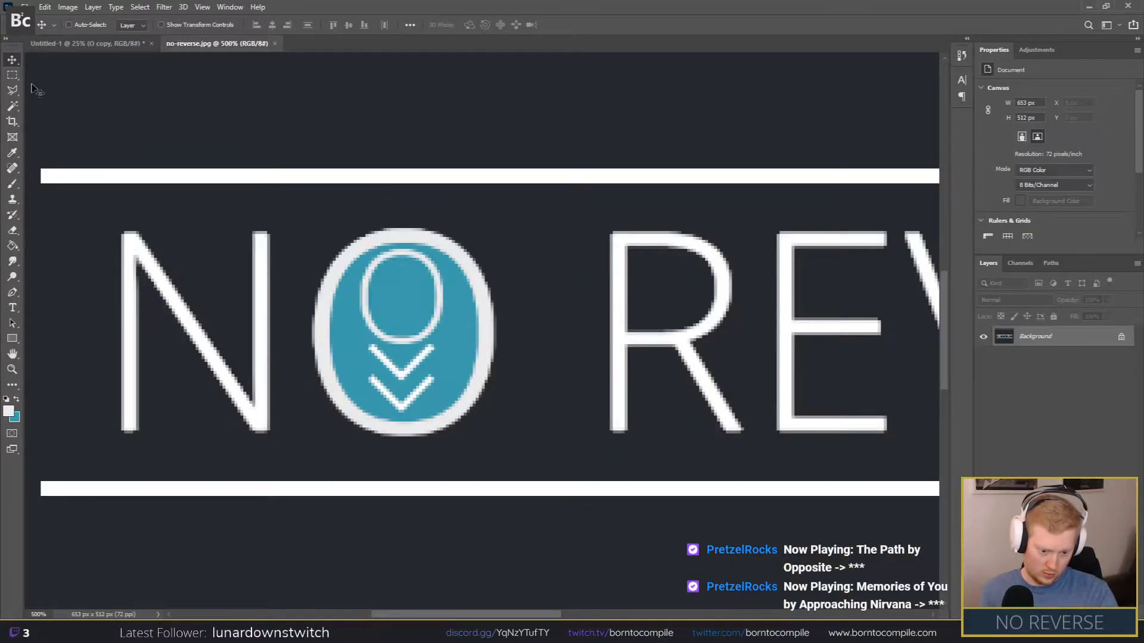
left_click(13, 75)
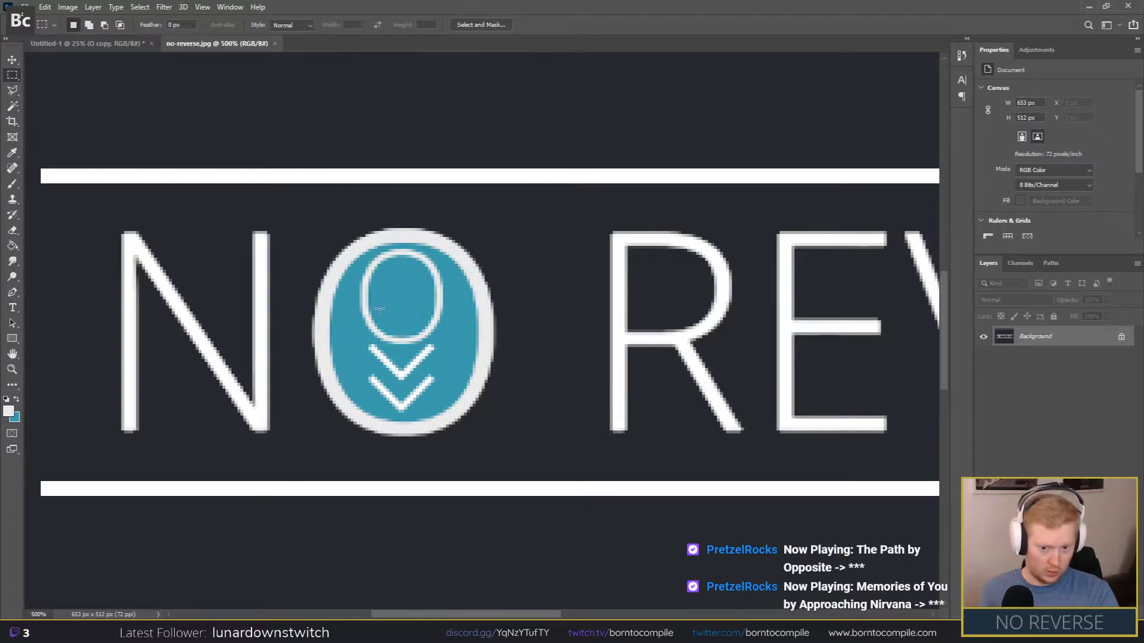
left_click_drag(297, 210, 514, 448)
key("BackSpace")
key("ctrl+d")
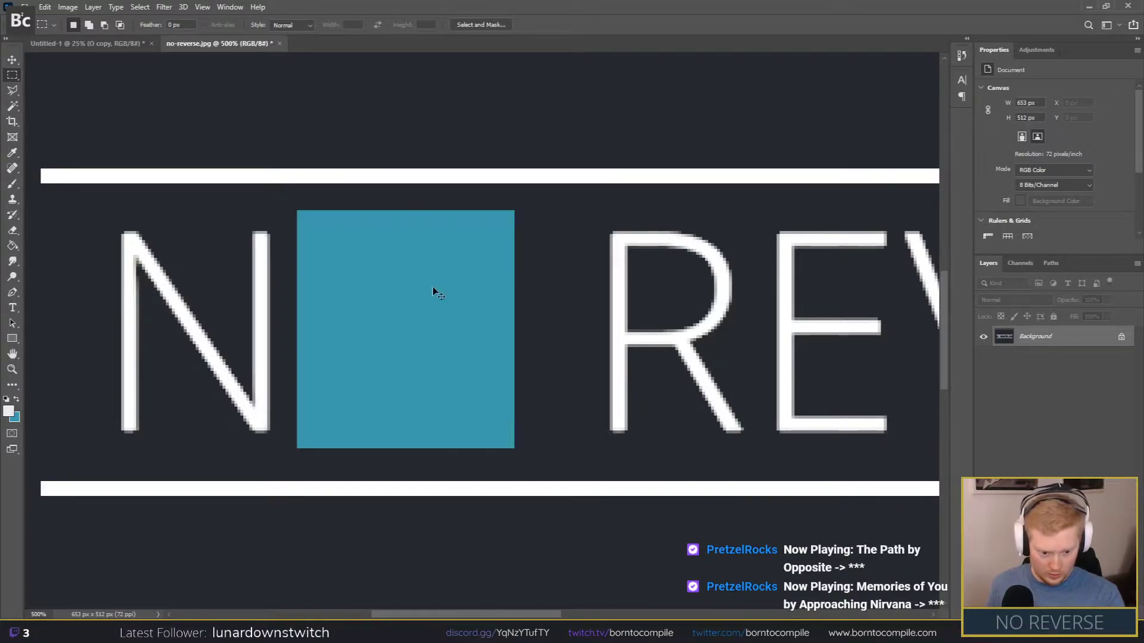
left_click(106, 43)
key("ctrl+b")
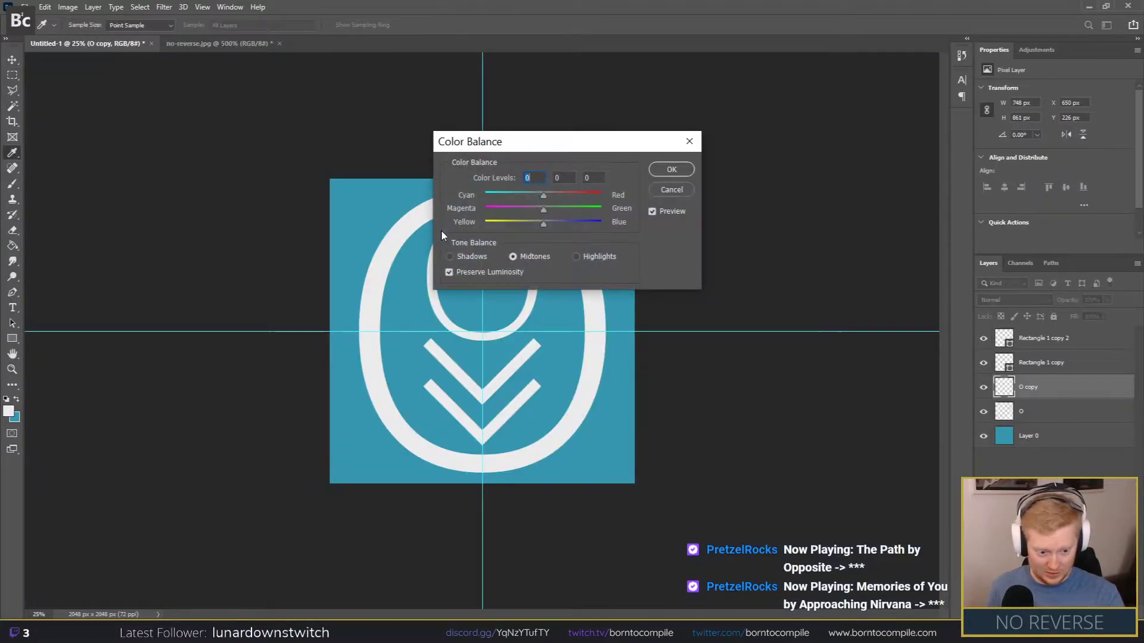
left_click(684, 189)
left_click(201, 43)
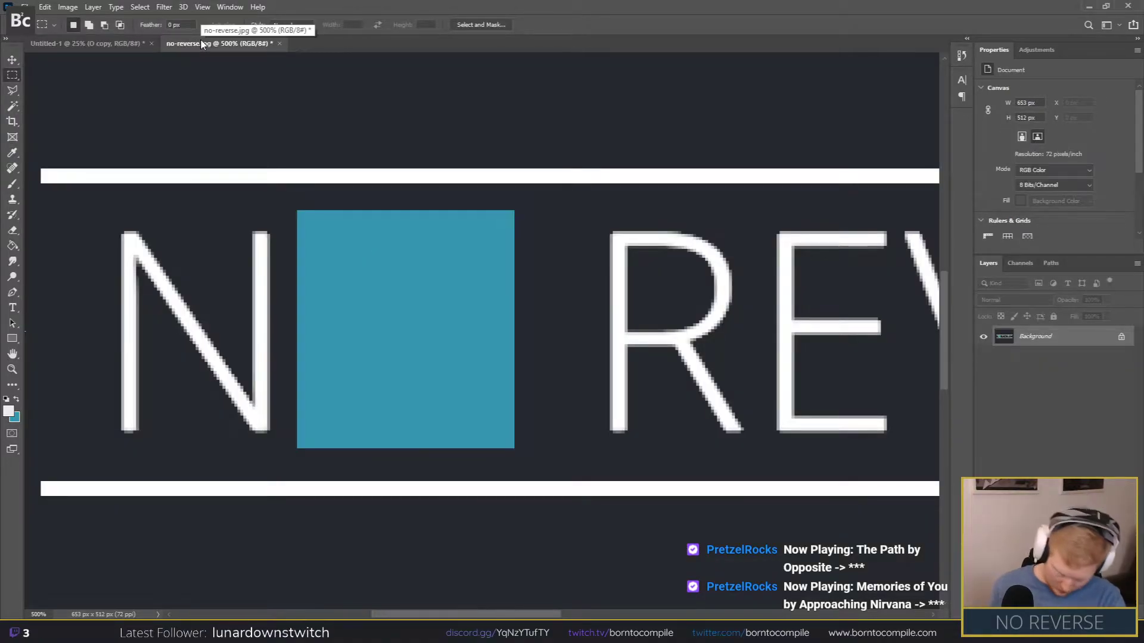
key("ctrl+z")
key("ctrl+z")
left_click(89, 44)
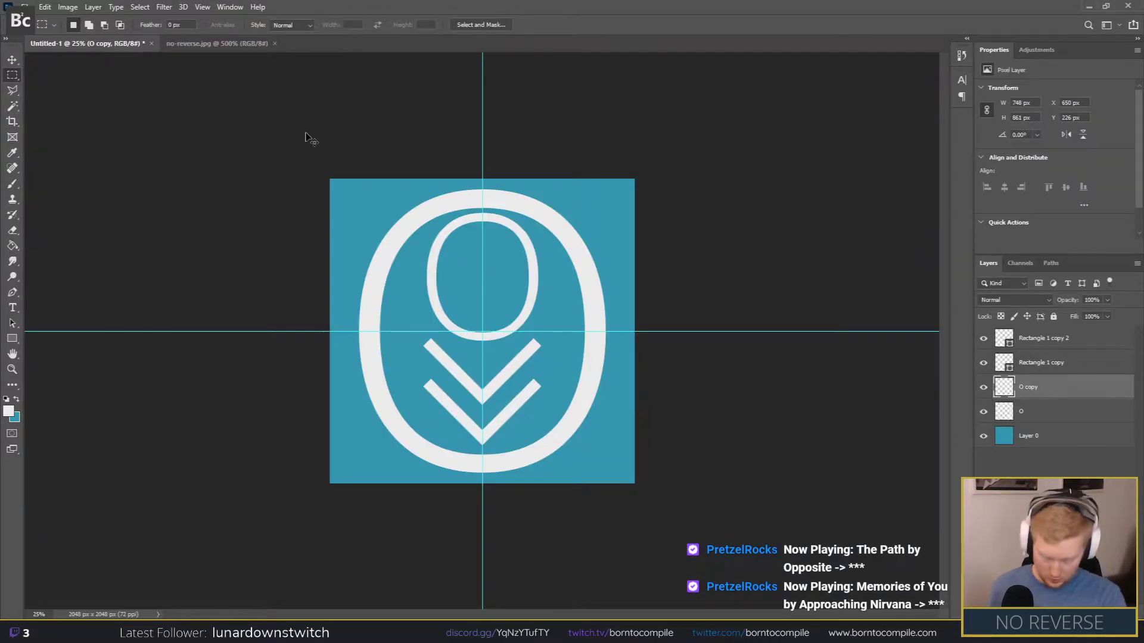
key("ctrl+v")
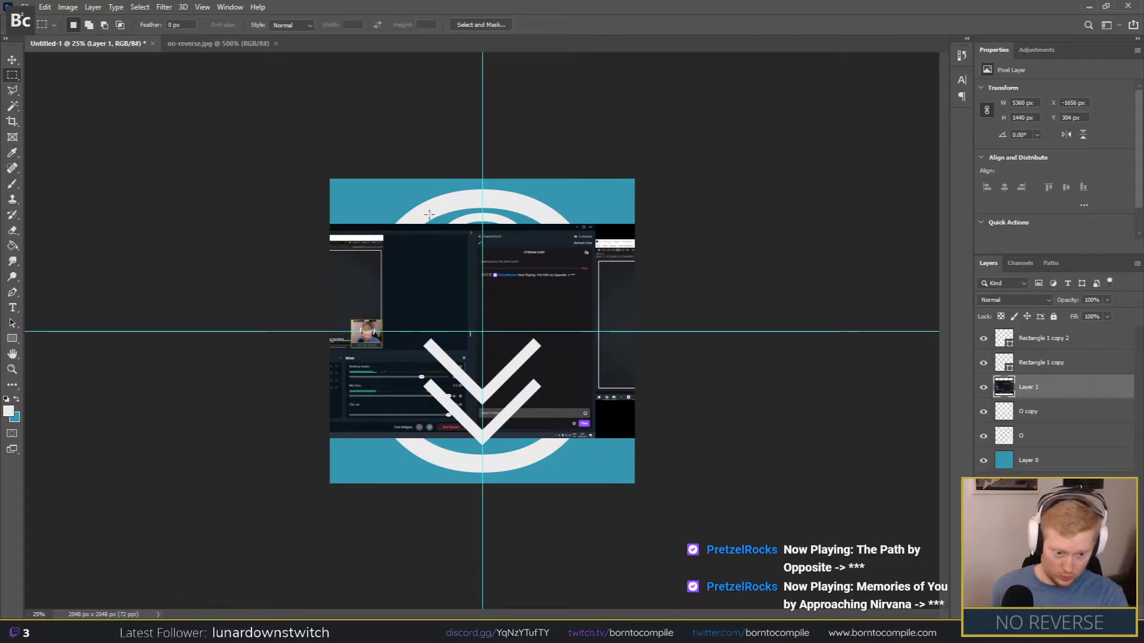
key("ctrl+z")
Step: Convert the locked Background of no-reverse.jpg into a regular layer named Layer 0
left_click(230, 43)
right_click(355, 260)
left_click(1059, 333)
double_click(1060, 333)
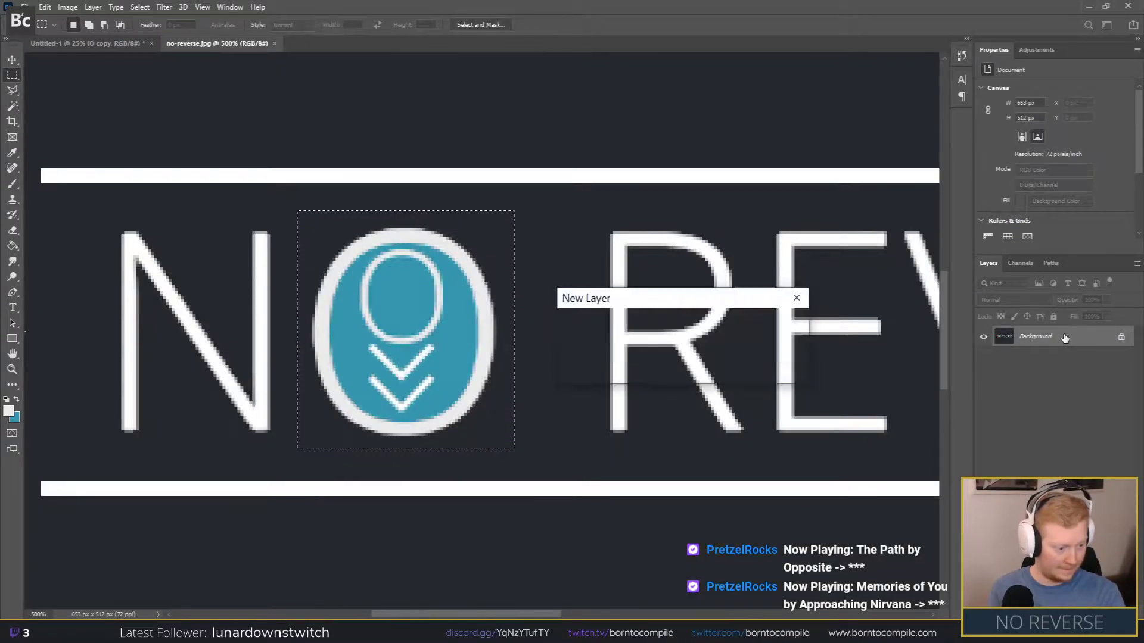
key("Return")
Step: Copy the selected emblem into the icon document as a new layer and enlarge it around the canvas centre to about 1901 × 2084 px
right_click(455, 325)
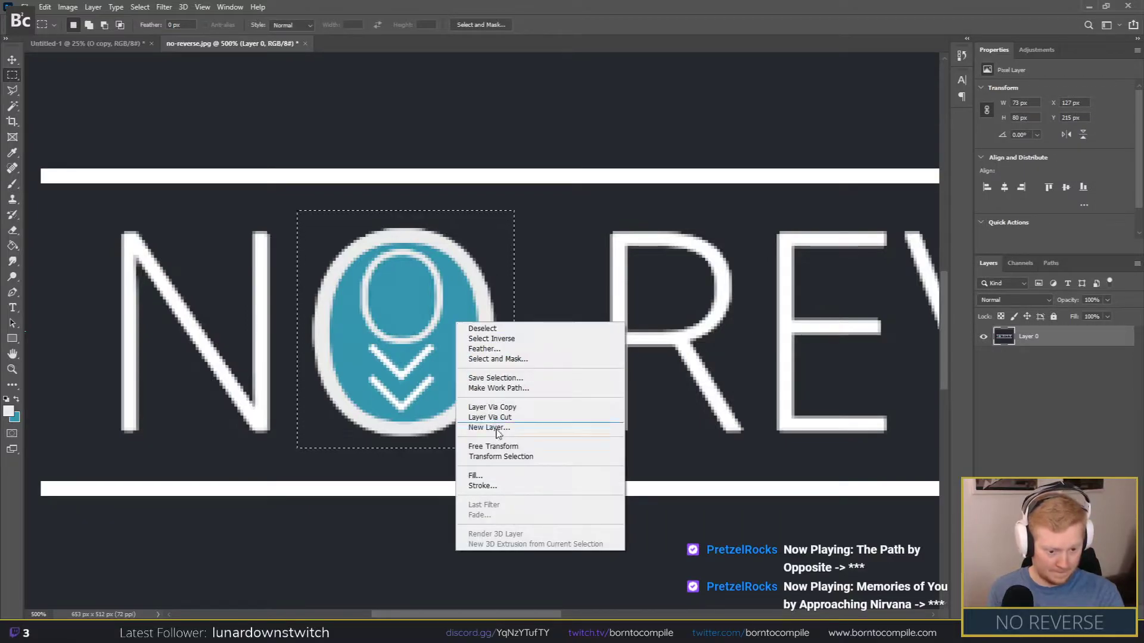
left_click(391, 324)
left_click_drag(391, 326, 311, 169)
key("ctrl+t")
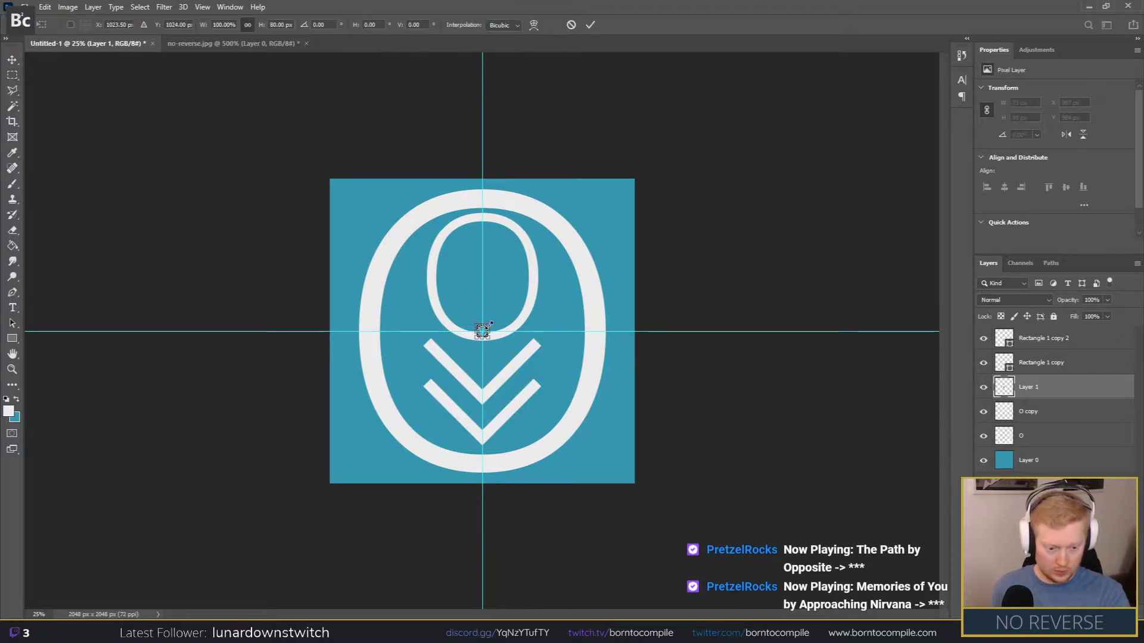
left_click_drag(491, 340, 643, 470)
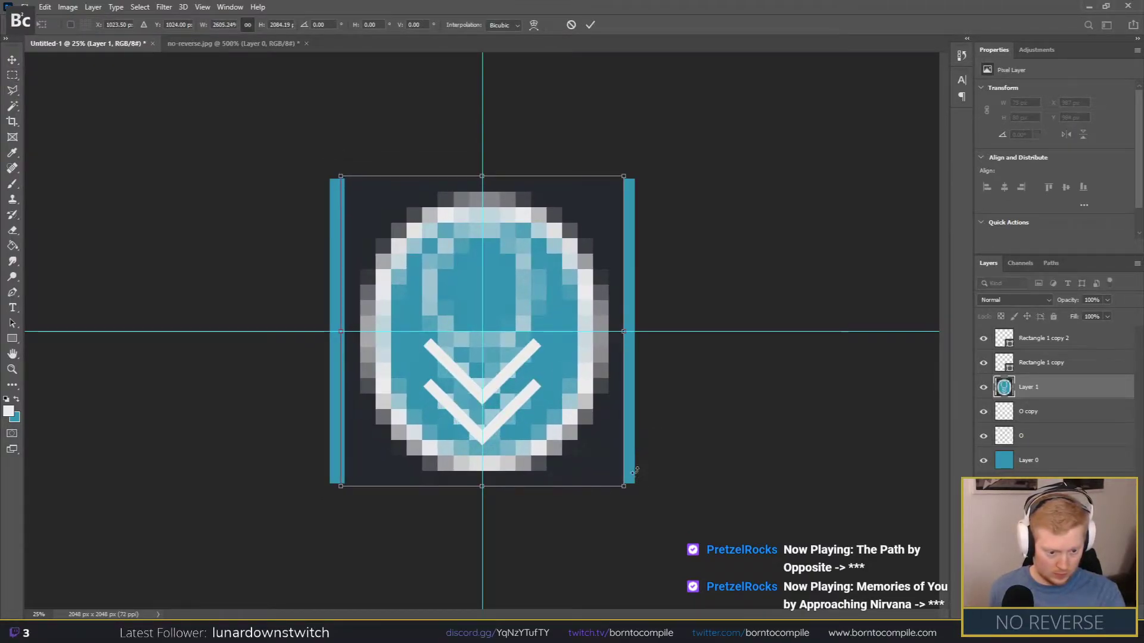
key("Return")
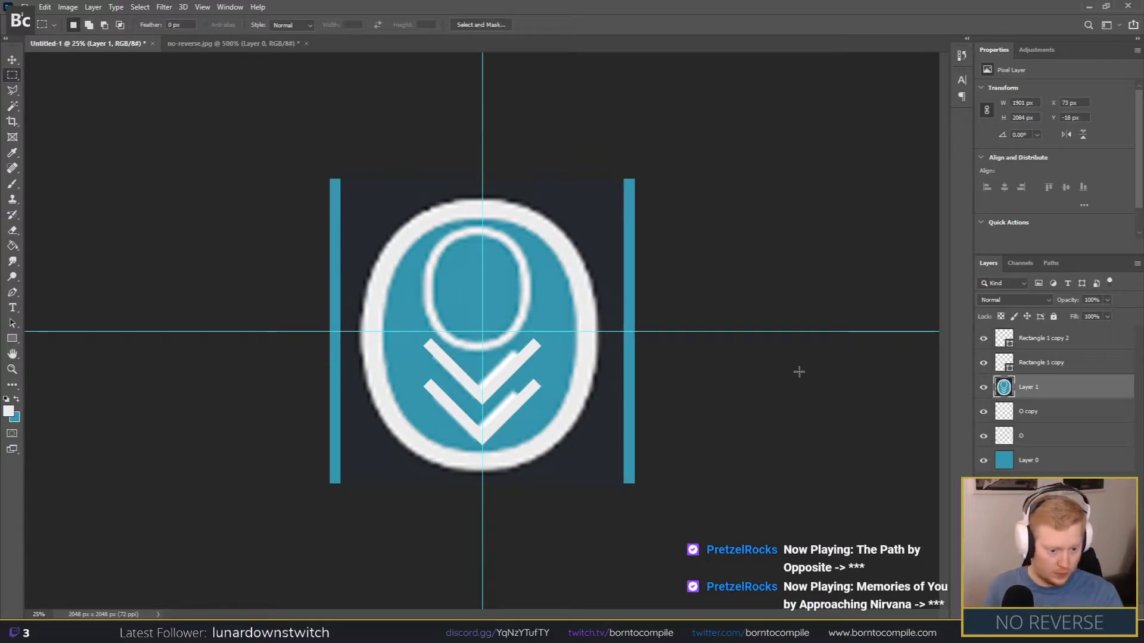
Step: Nudge the pasted emblem layer horizontally to X 113 px so its small O centres on the vertical guide
left_click(15, 62)
key("Right")
key("Right")
key("Right")
key("Right")
key("Right")
key("Right")
key("Right")
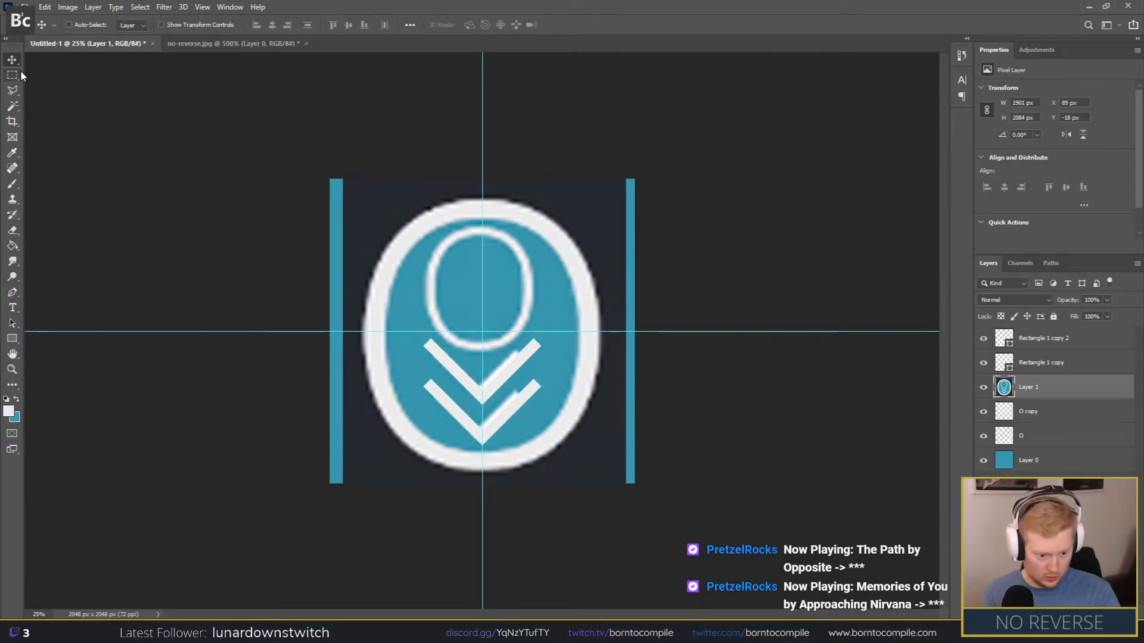
key("Right")
key("Right")
key("Right")
key("Right")
key("Right")
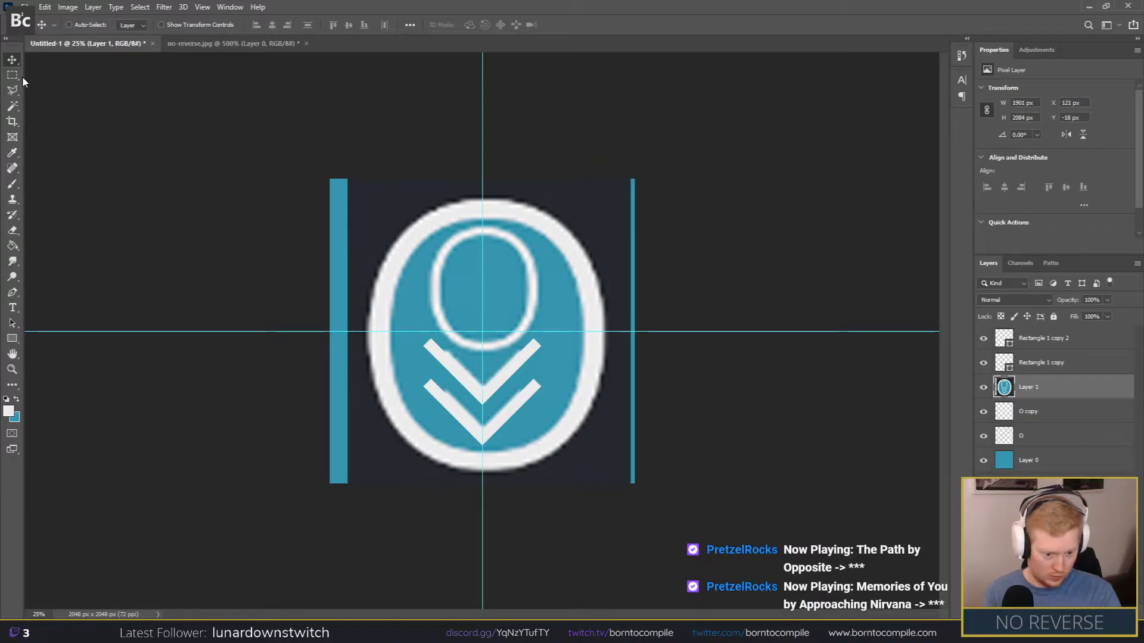
key("Left")
key("Left")
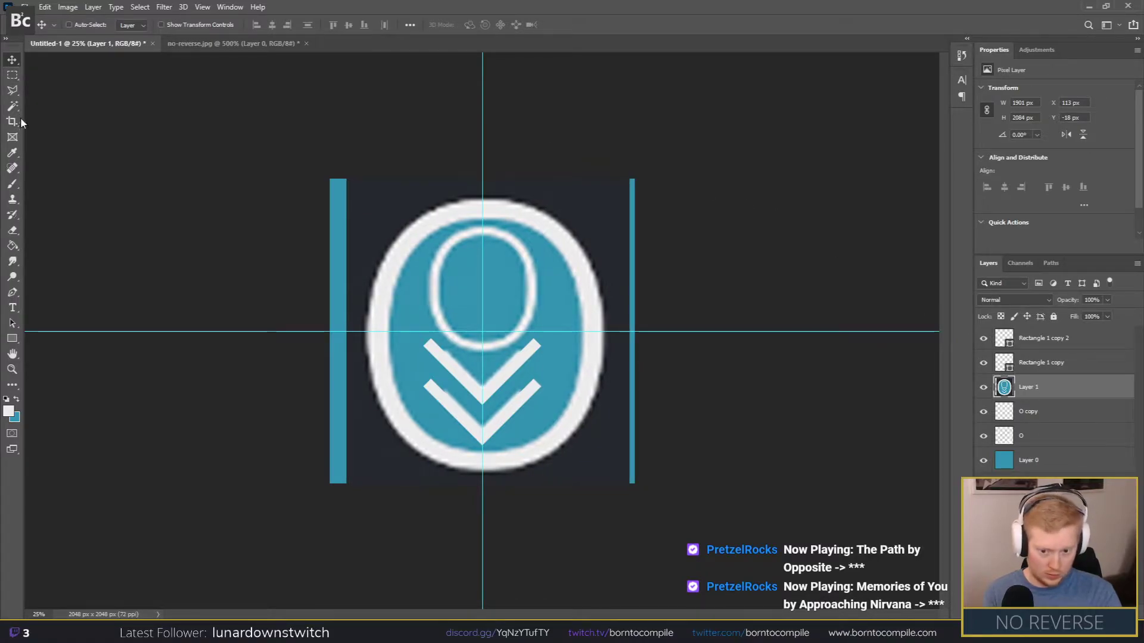
Step: Remove the dark background around the pasted emblem on Layer 1 with a Magic Wand selection, then deselect
key("w")
left_click(401, 205)
key("Delete")
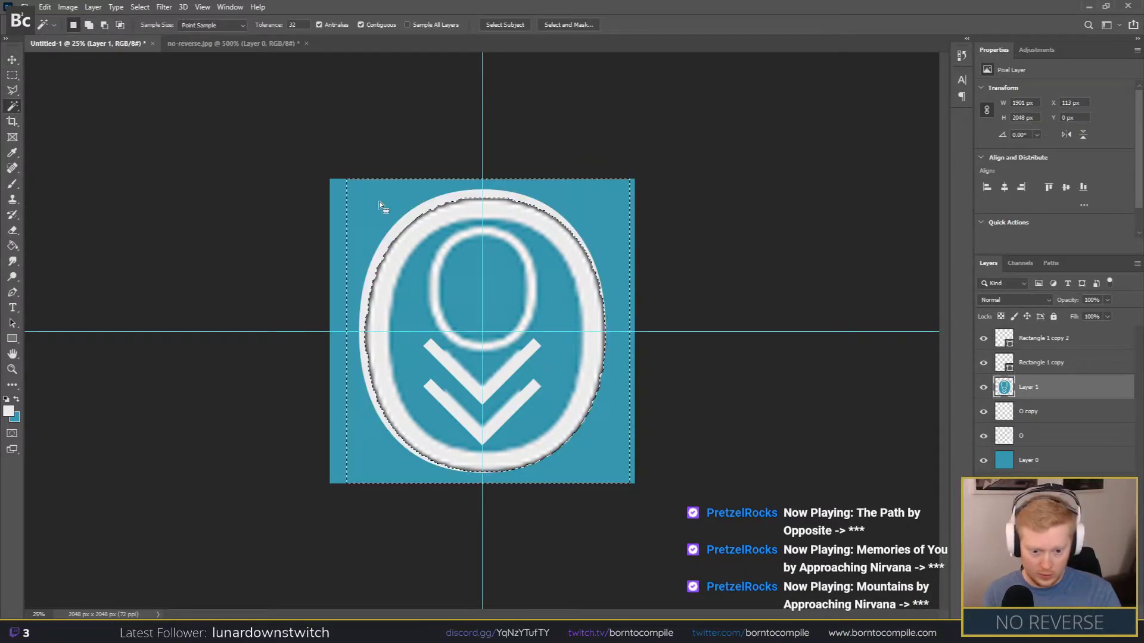
key("ctrl+d")
Step: Enlarge the pasted emblem to about 1973 × 2164 px so its outer ring fits the icon's large O
key("v")
left_click_drag(450, 243, 449, 244)
key("ctrl+t")
left_click_drag(343, 171, 338, 167)
key("Return")
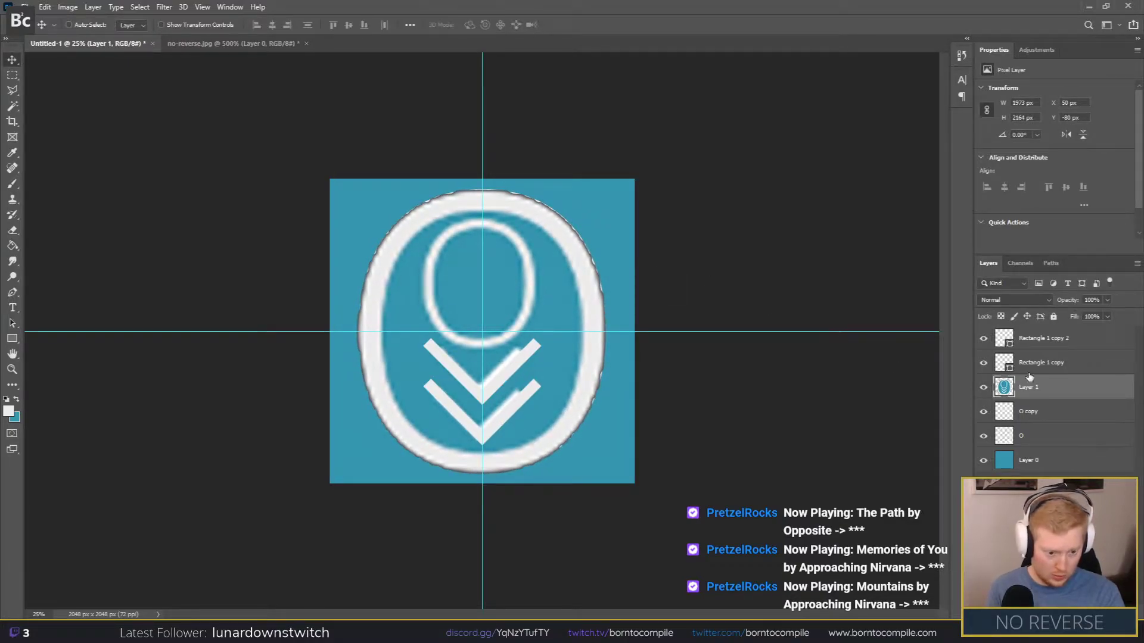
Step: Place Layer 1 above all other layers and set its blend mode to Color Burn
left_click_drag(996, 380, 1011, 325)
left_click(1006, 302)
left_click(1007, 301)
scroll(1007, 301, "down", 4)
scroll(1006, 302, "down", 2)
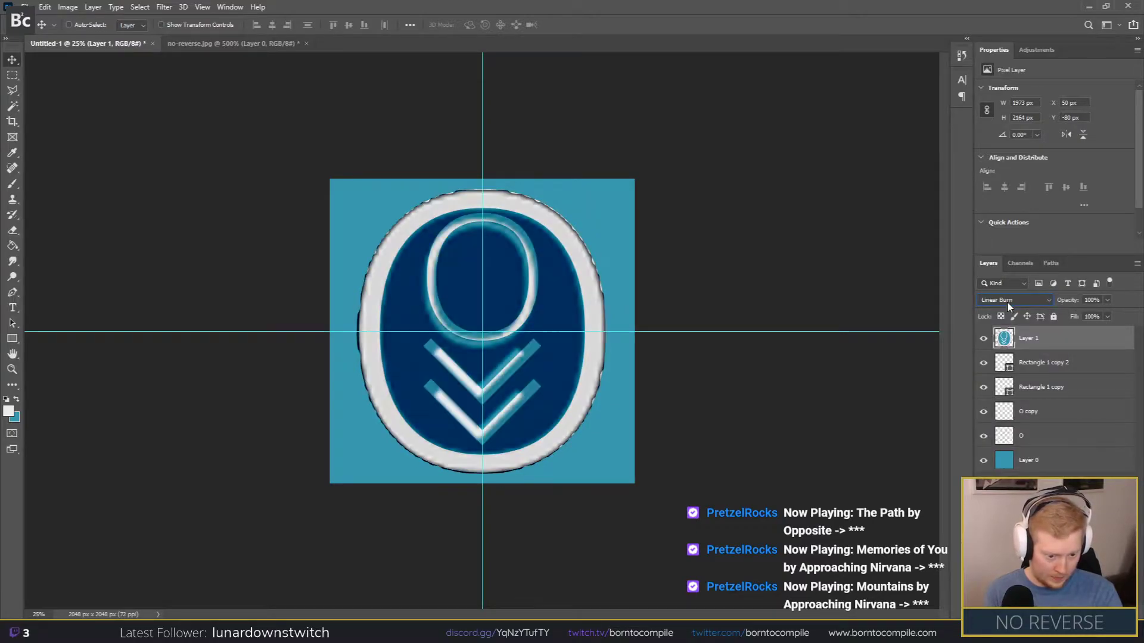
scroll(1007, 303, "up", 2)
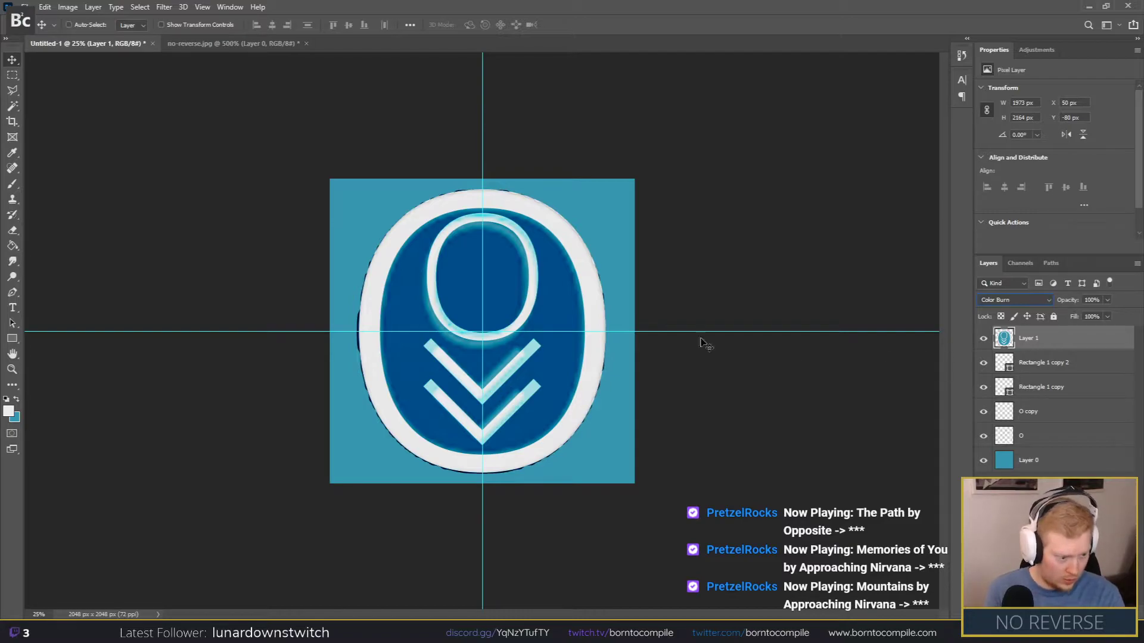
Step: Shift the emblem overlay to about X 75, Y -116 px over the icon's small O and check the match by toggling Layer 1
left_click_drag(593, 357, 597, 351)
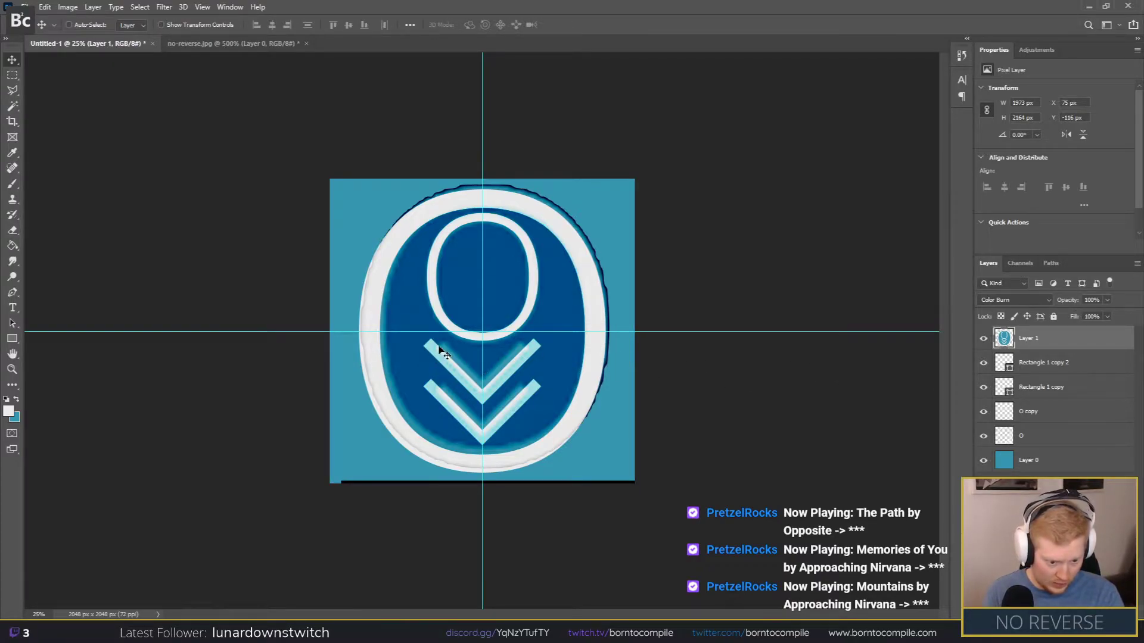
left_click(981, 341)
left_click(980, 341)
left_click(981, 341)
left_click(982, 342)
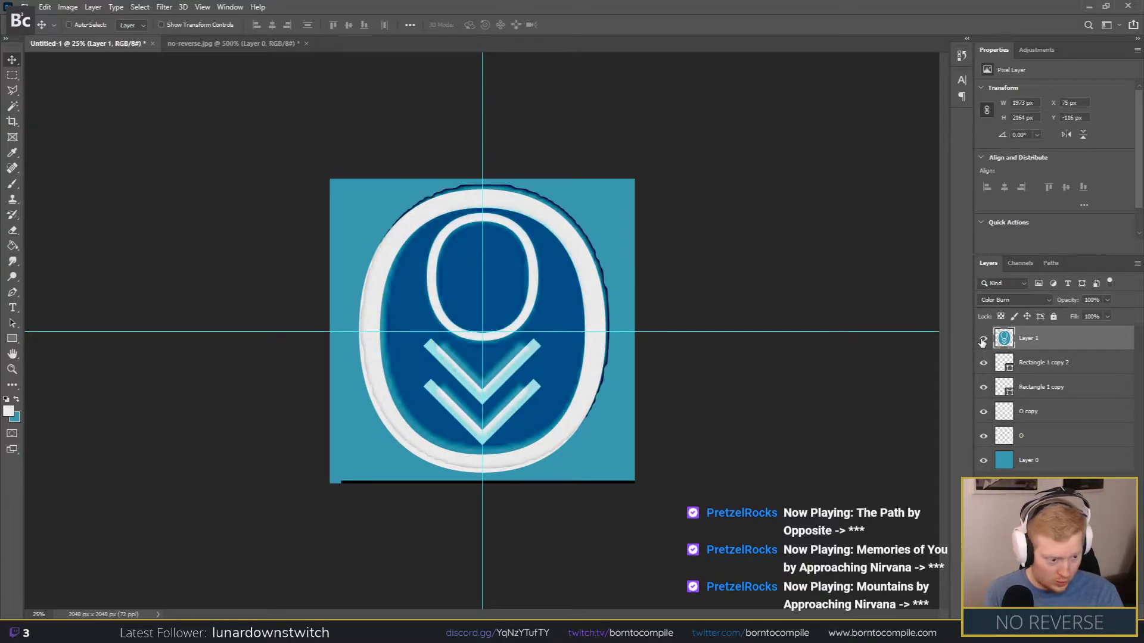
Step: Compare the small O with the emblem overlay by toggling Layer 1 and O copy, leaving O copy hidden
left_click(984, 341)
left_click(983, 413)
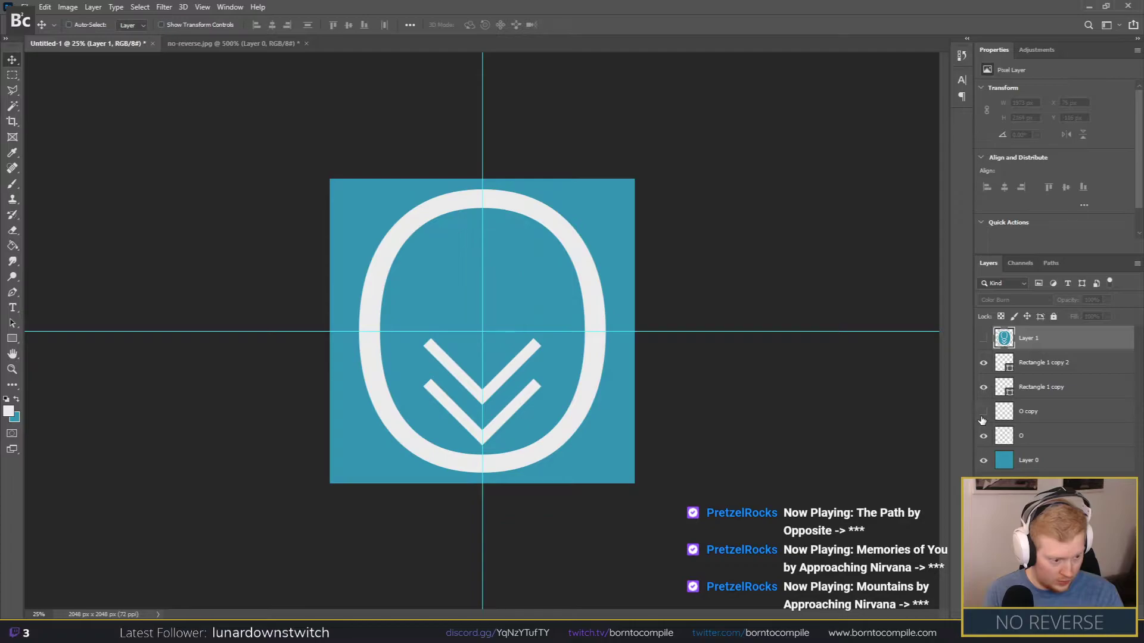
left_click(984, 339)
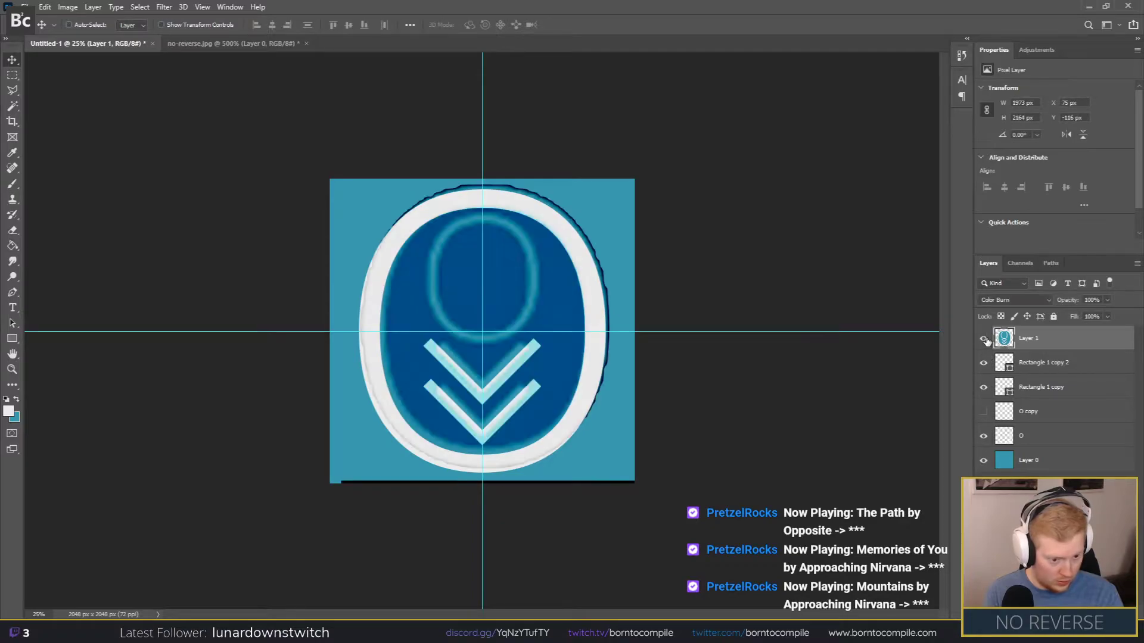
left_click(983, 413)
left_click(983, 414)
left_click(983, 414)
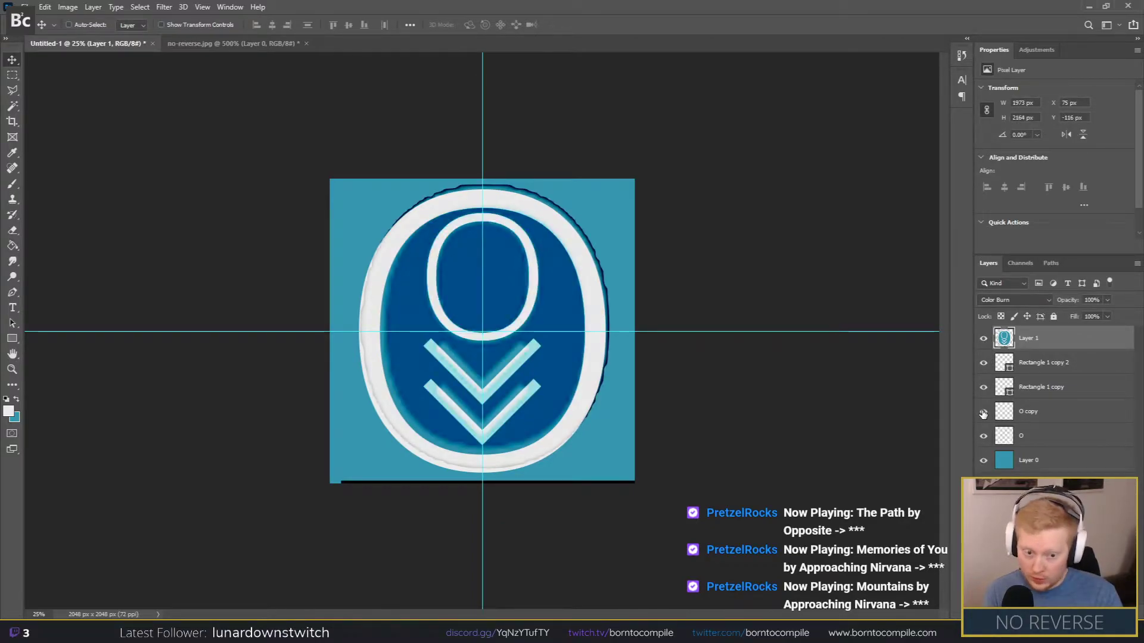
left_click(983, 414)
left_click(983, 414)
left_click(983, 413)
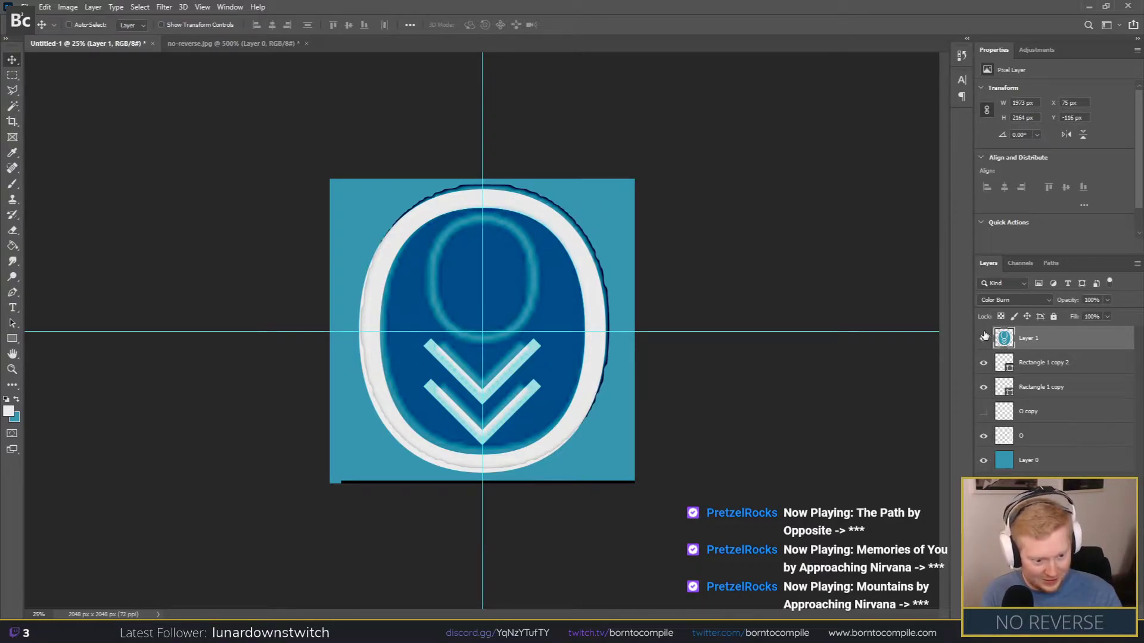
Step: Move the upper chevron up onto the overlay's upper chevron and check its spacing against the small O
left_click(1025, 417)
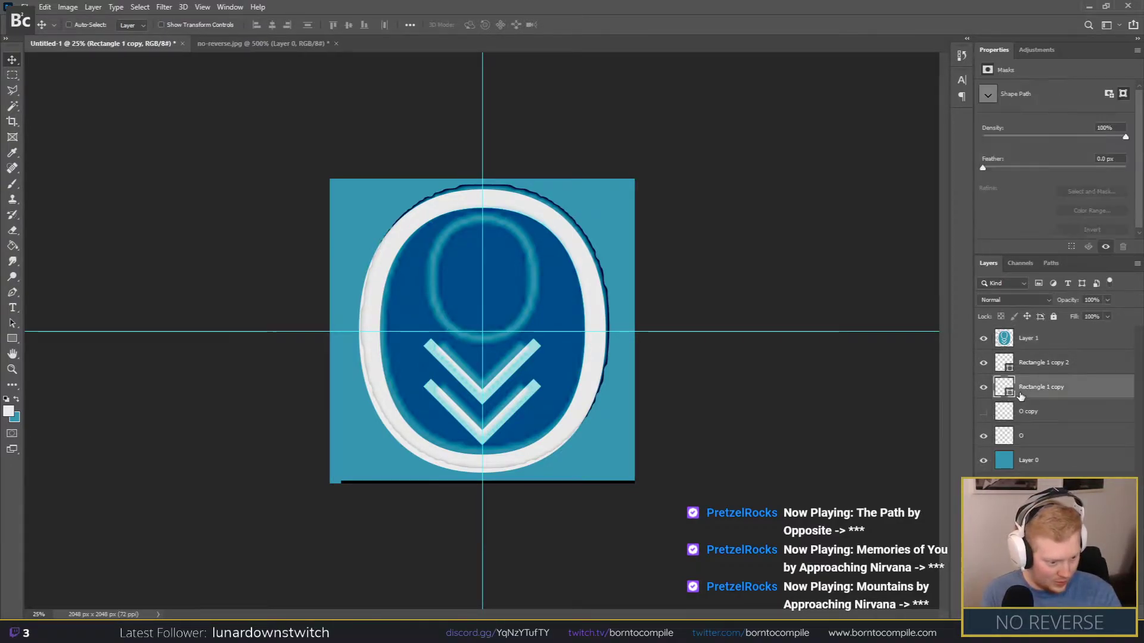
left_click(1021, 397)
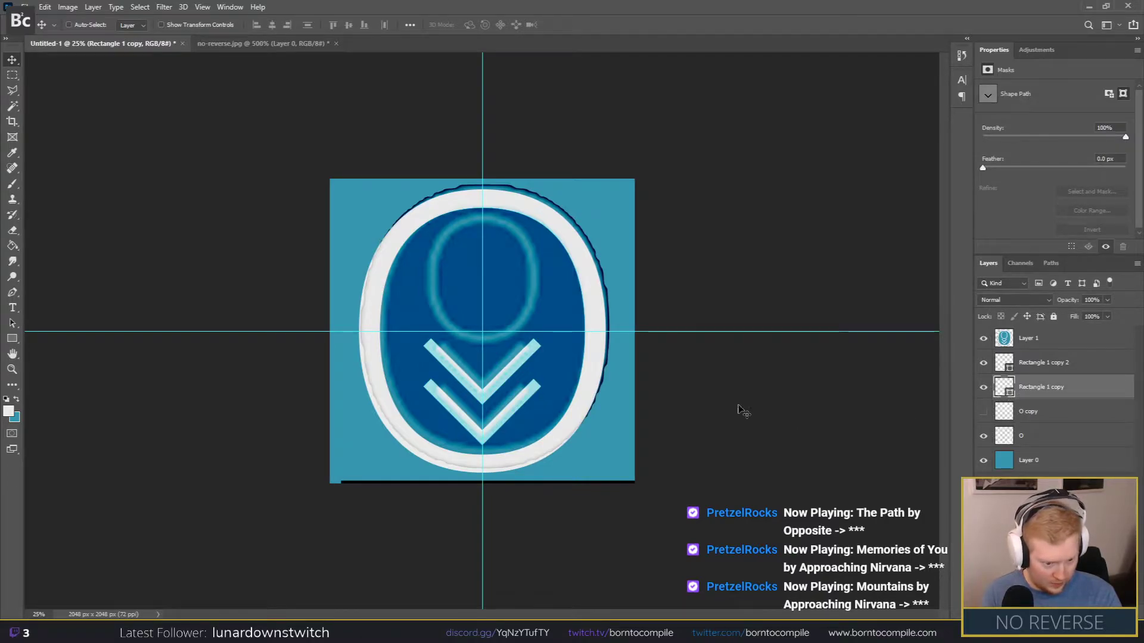
key("ctrl+plus")
key("ctrl+plus")
key("ctrl+plus")
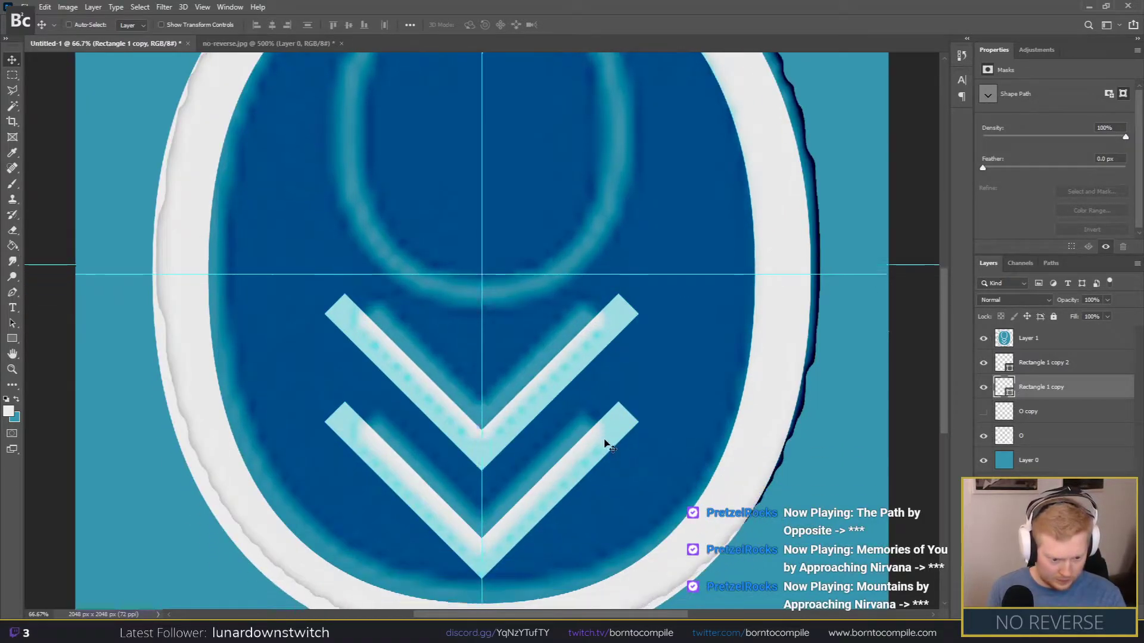
scroll(606, 441, "down", 3)
left_click(1024, 370)
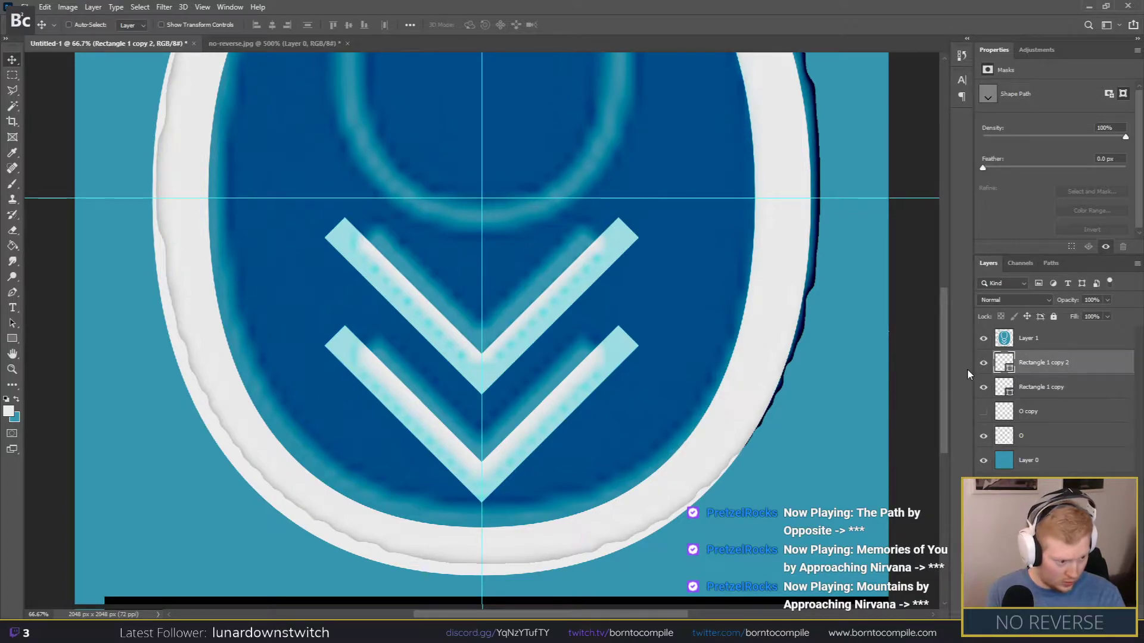
key("shift+Up")
key("shift+Down")
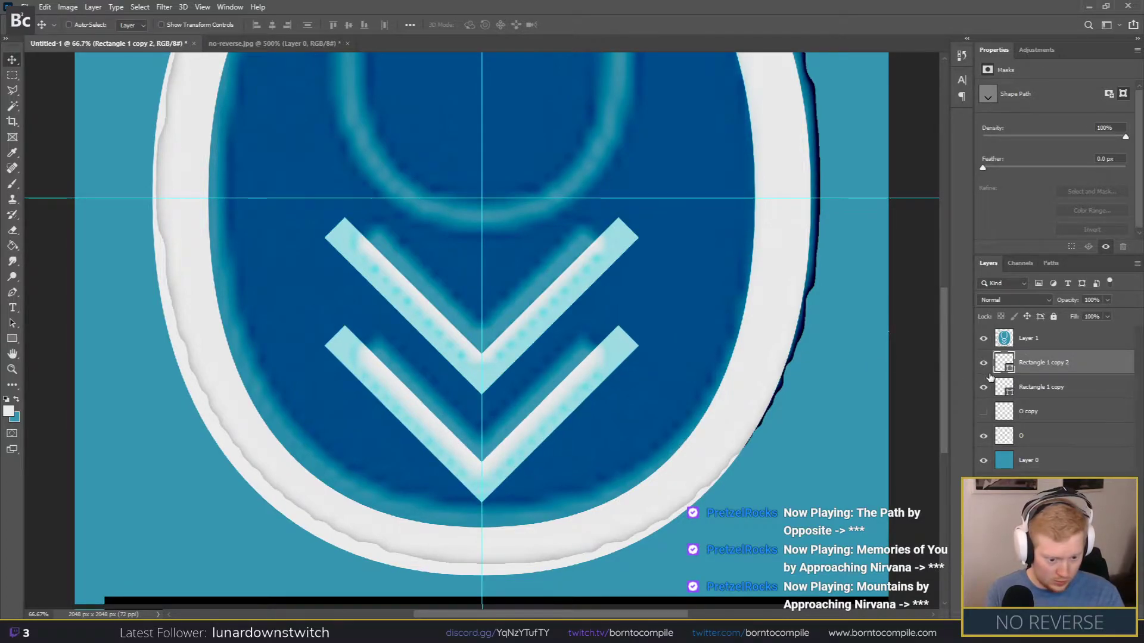
left_click(1109, 394)
key("shift+Up")
key("shift+Up")
key("shift+Up")
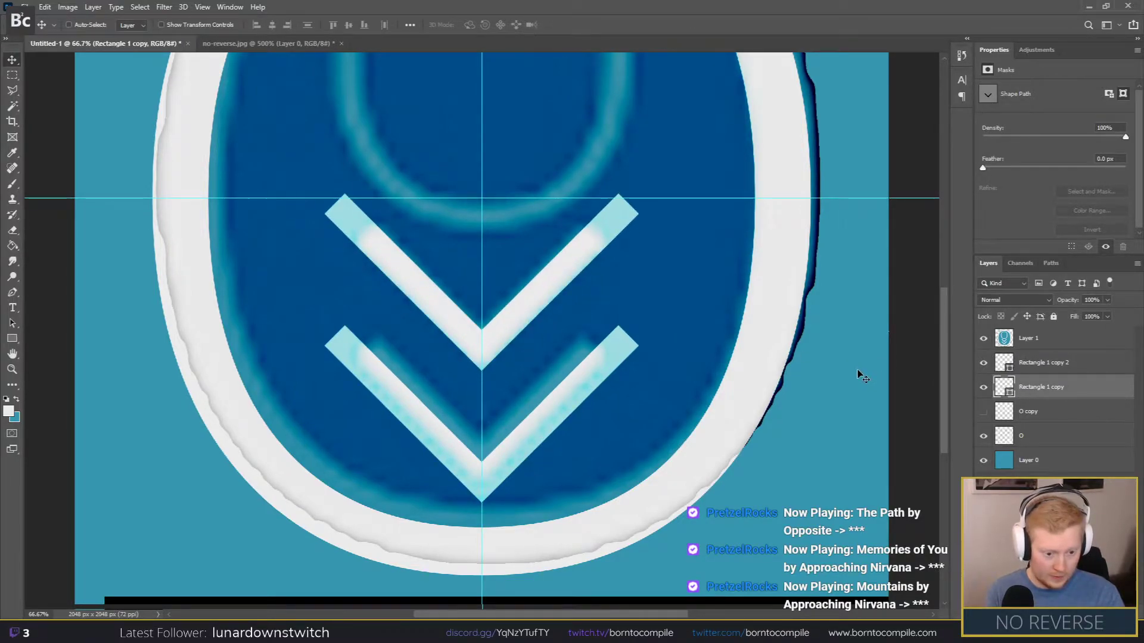
left_click(984, 411)
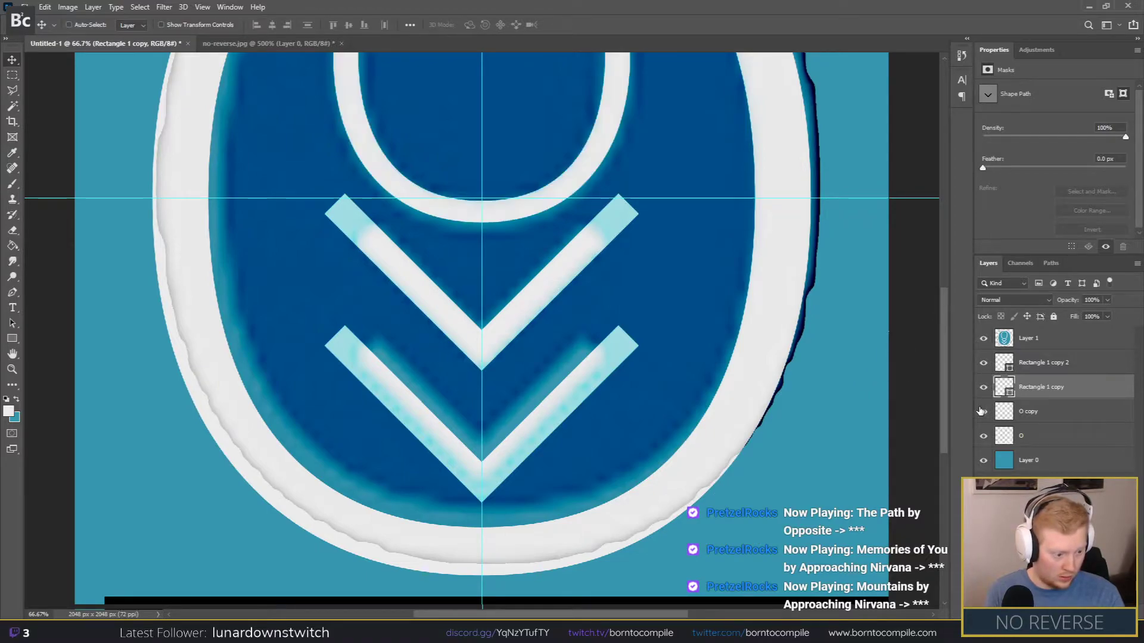
left_click(983, 411)
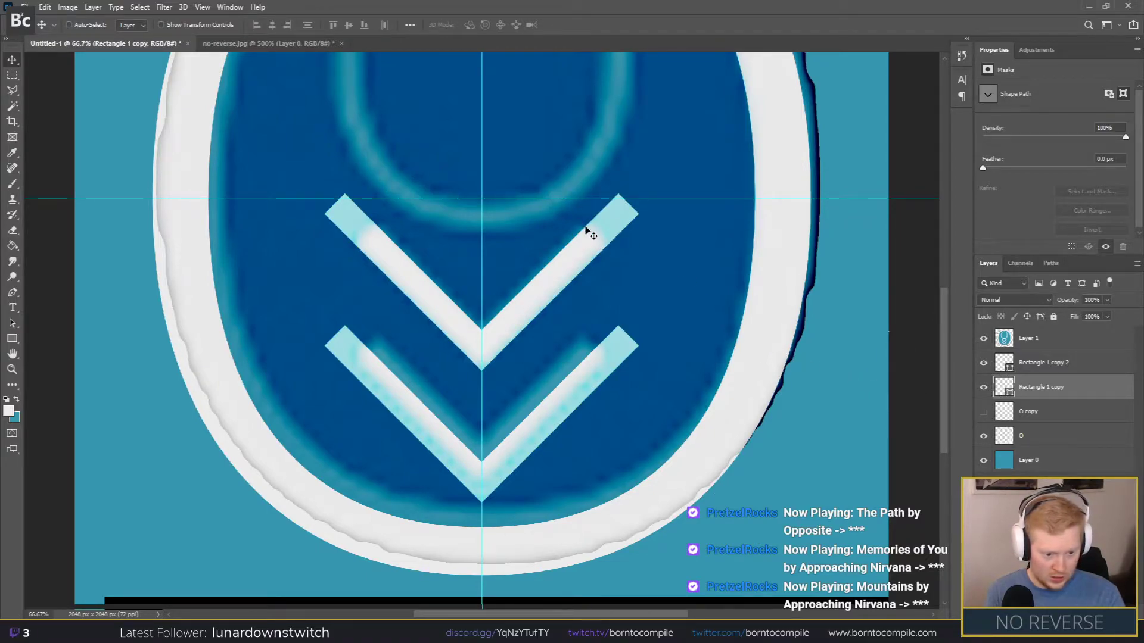
Step: Delete the lower chevron's layer, Rectangle 1 copy 2
scroll(584, 228, "up", 3)
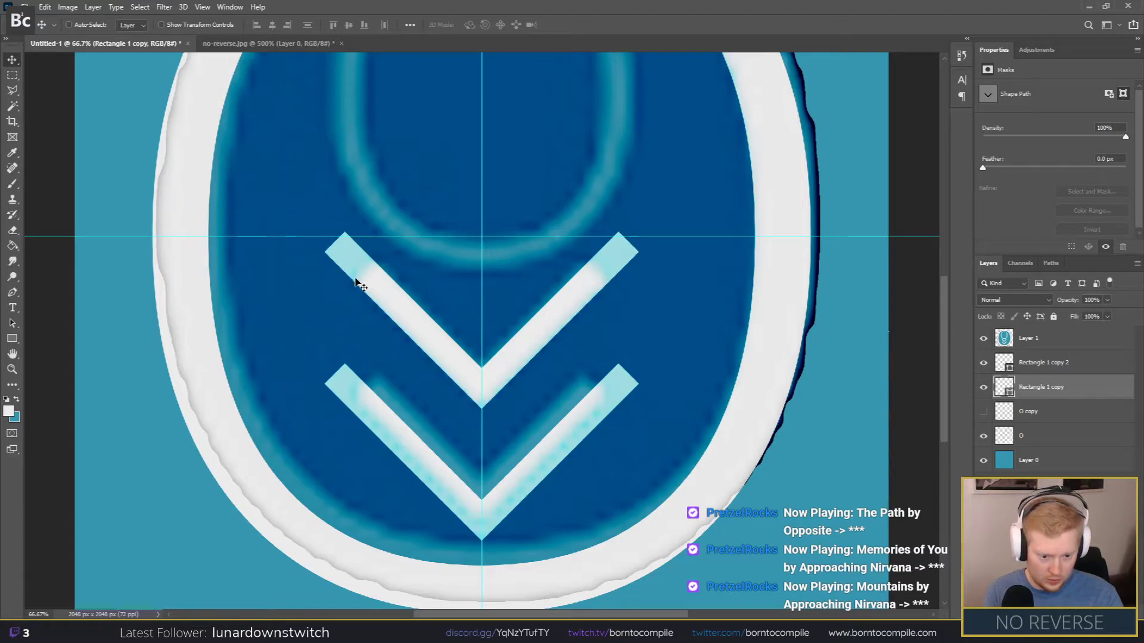
left_click(13, 90)
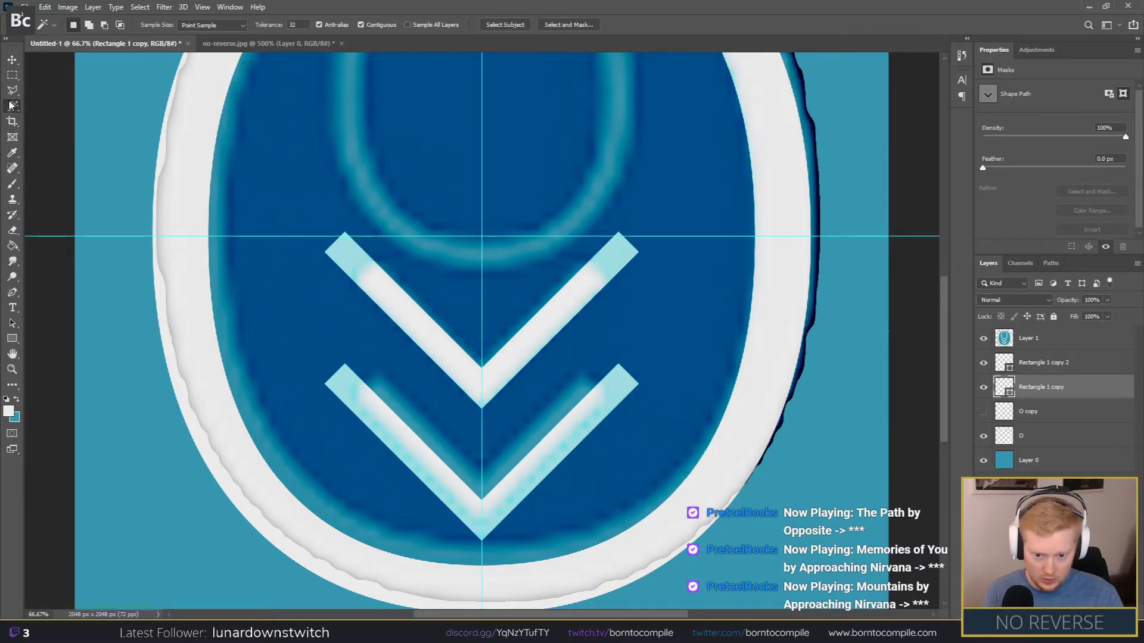
left_click(1048, 370)
left_click(981, 365)
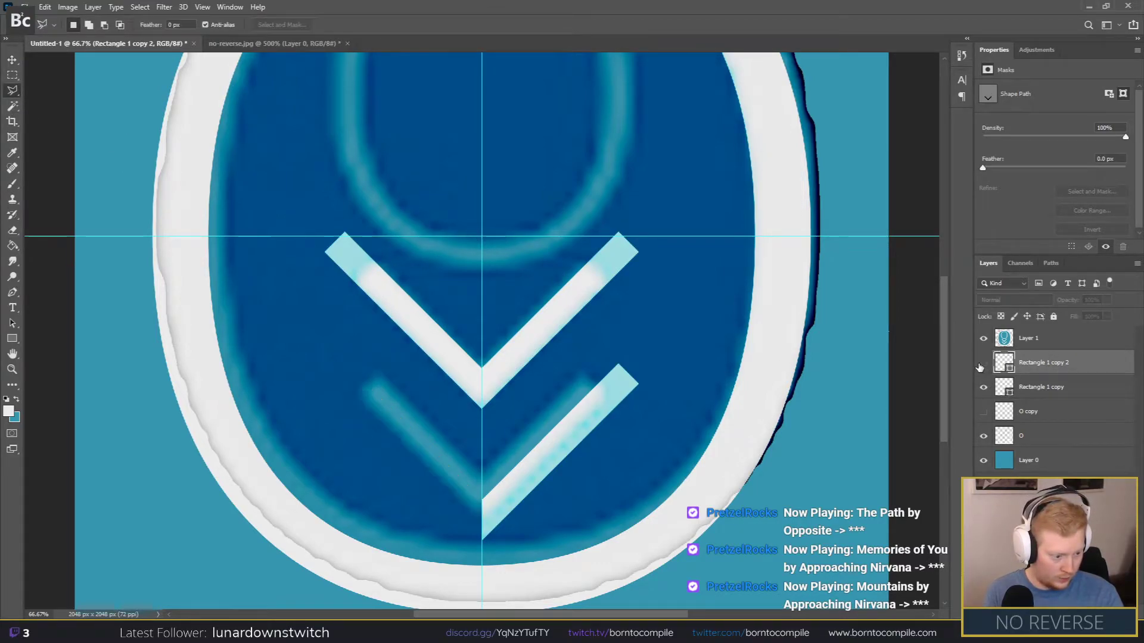
left_click(981, 365)
key("Delete")
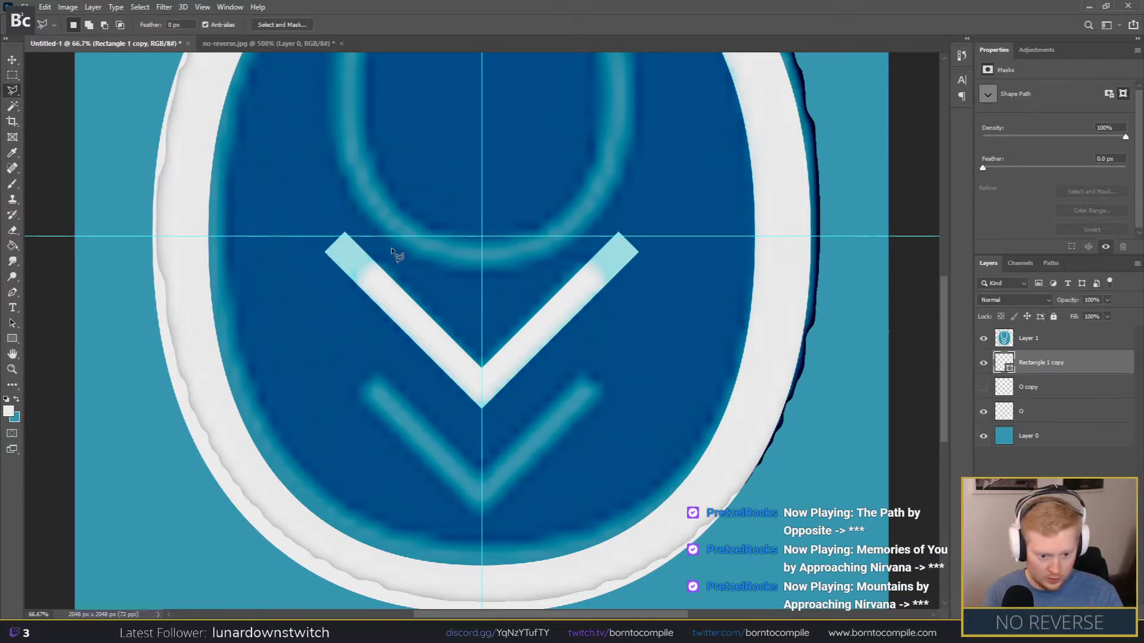
Step: Outline the overhanging left end of the remaining chevron with a polygonal lasso selection and try to delete it
left_click(240, 238, "shift")
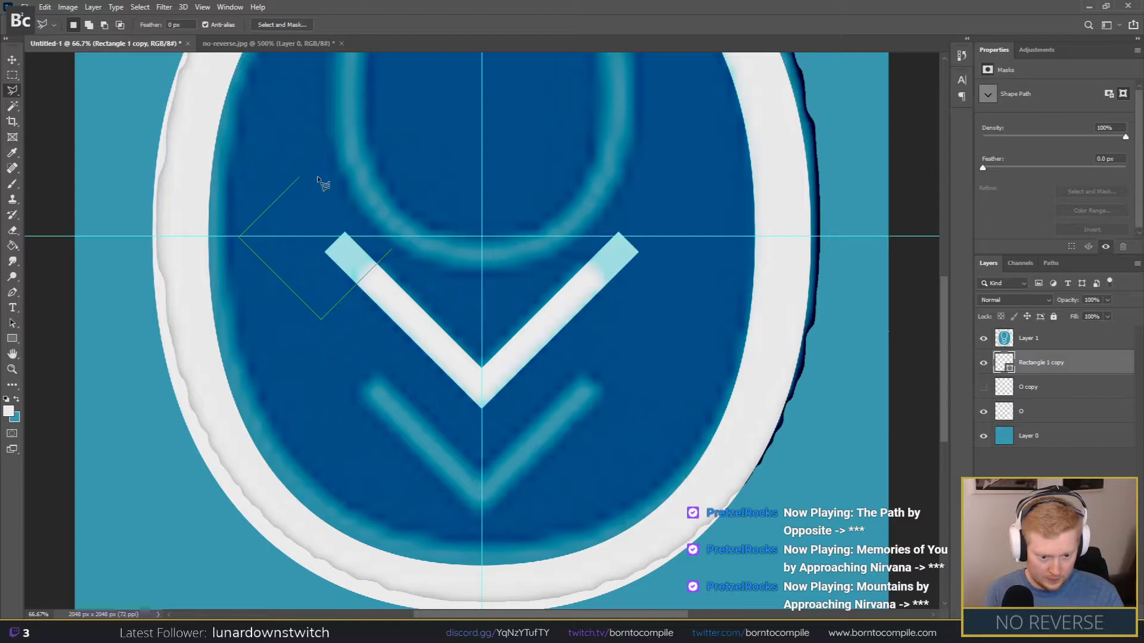
double_click(400, 221)
key("Delete")
left_click(559, 238)
key("Delete")
left_click(556, 308)
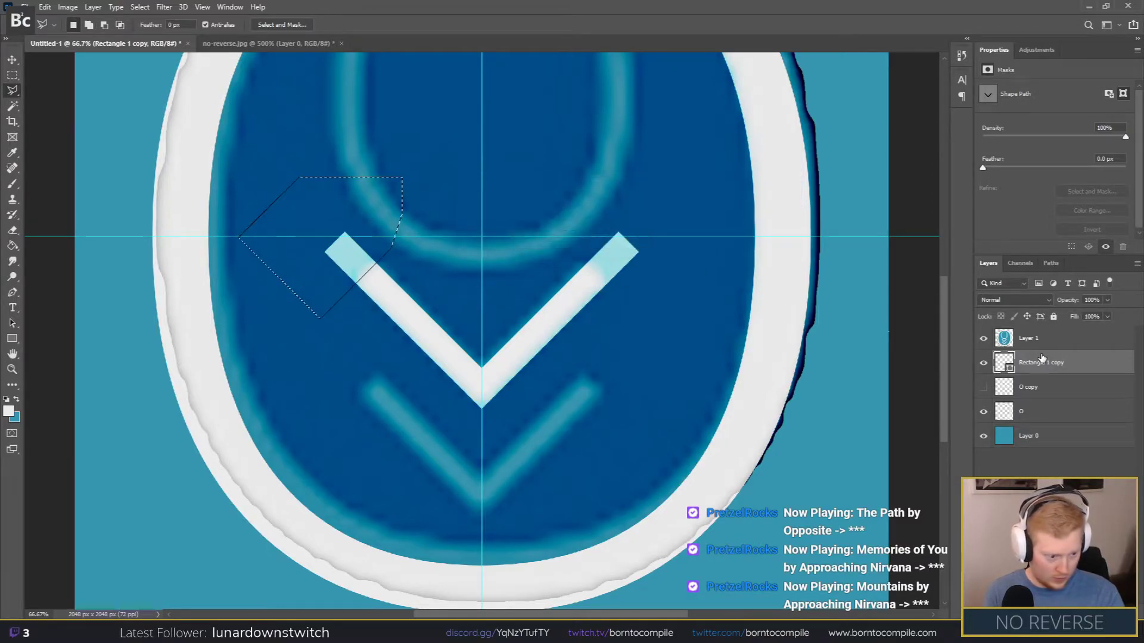
Step: Rasterize the Rectangle 1 copy layer, delete the selected left end of the chevron and deselect
right_click(1082, 363)
left_click(947, 278)
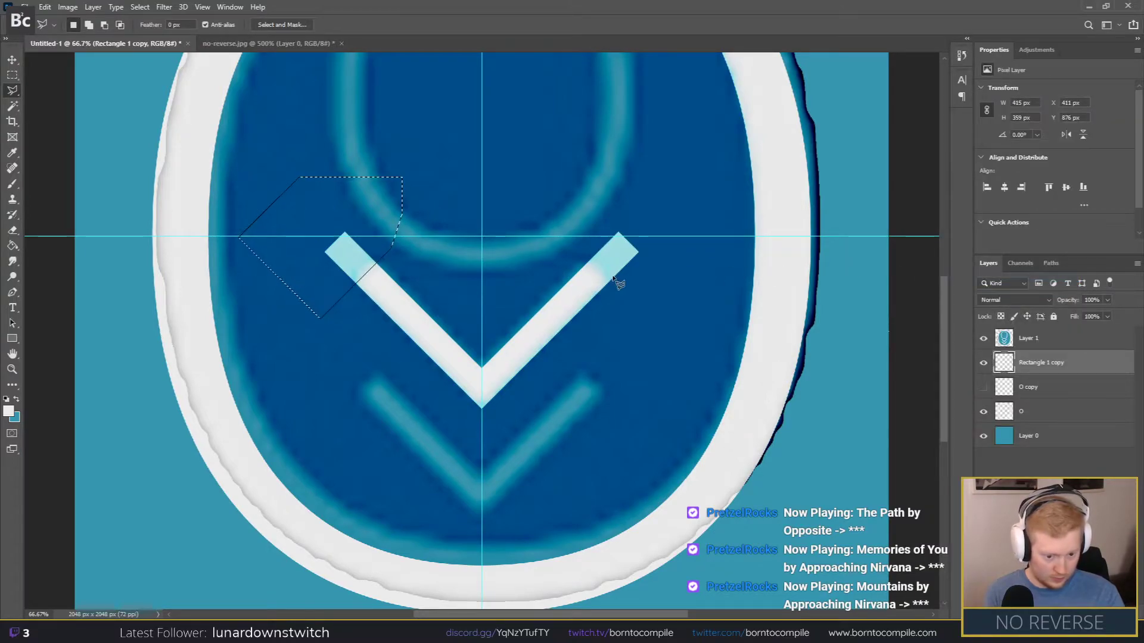
key("Delete")
key("ctrl+d")
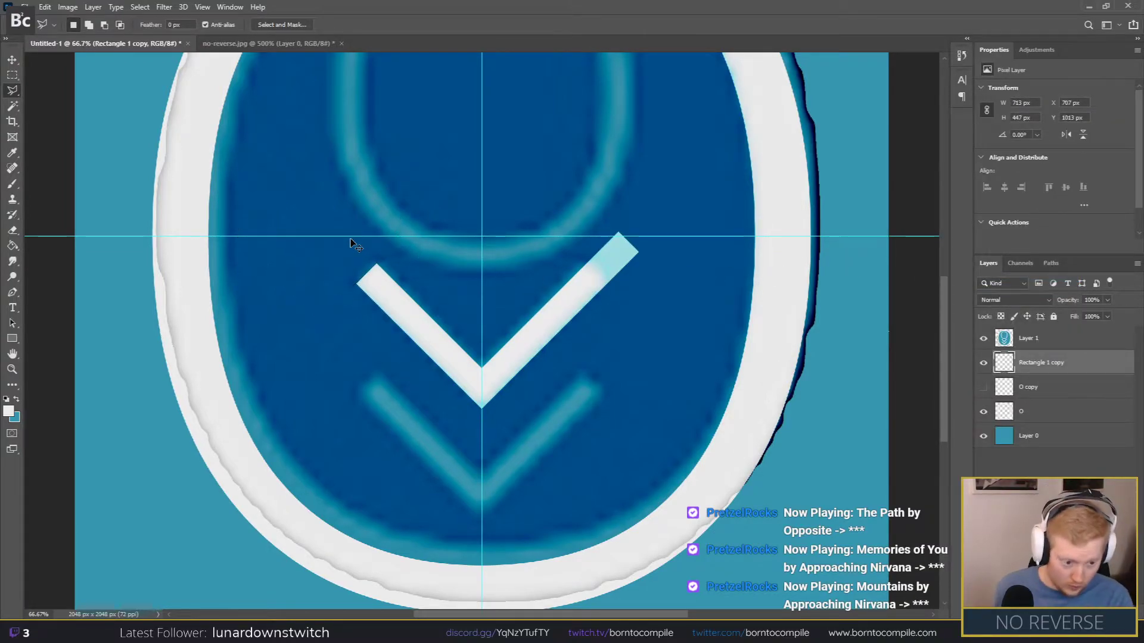
Step: Copy the trimmed left half of the chevron, up to the vertical guide, to a new layer
key("m")
left_click_drag(295, 209, 479, 439)
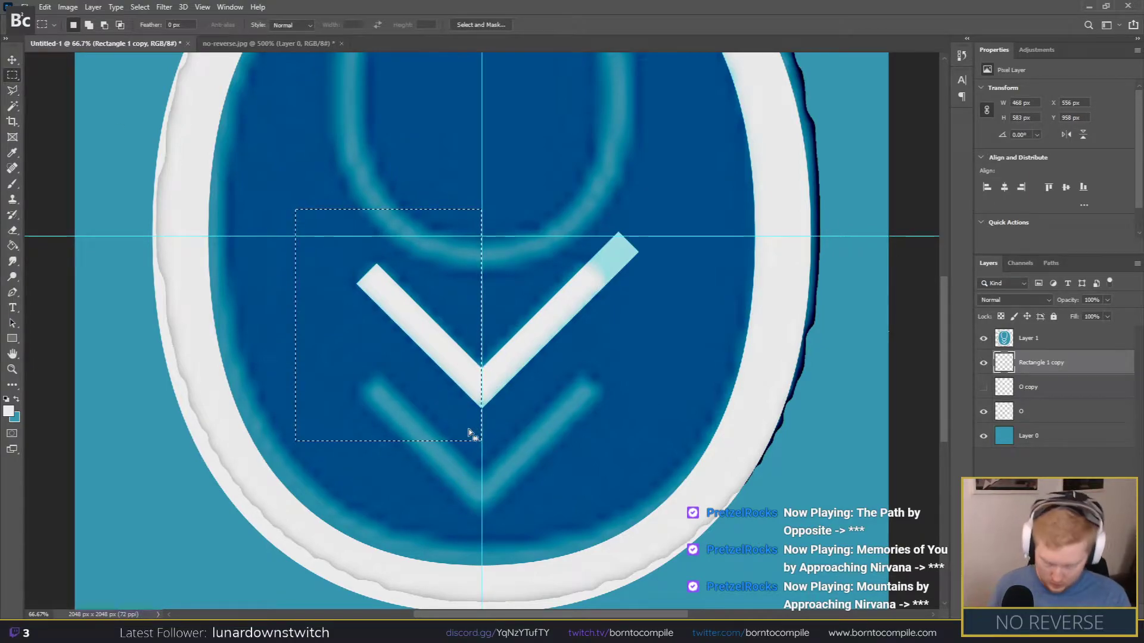
key("ctrl+j")
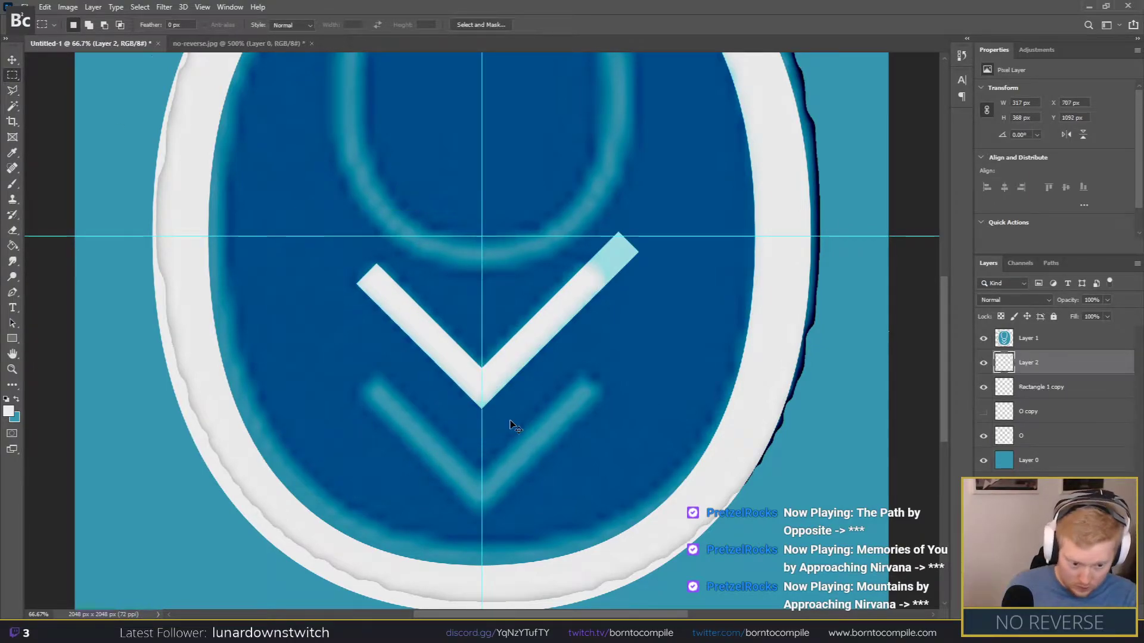
Step: Delete the untrimmed right half of the chevron from Rectangle 1 copy with a rectangular selection starting at the vertical guide
left_click_drag(675, 186, 481, 448)
key("ctrl+d")
left_click_drag(706, 175, 481, 454)
left_click(1041, 387)
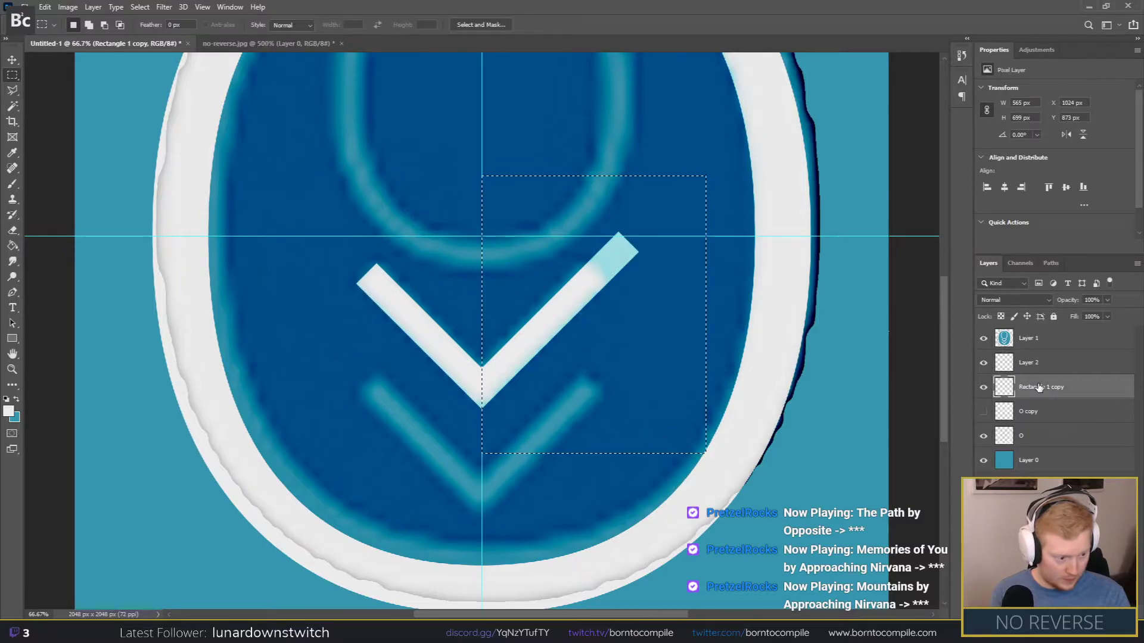
key("Delete")
key("ctrl+d")
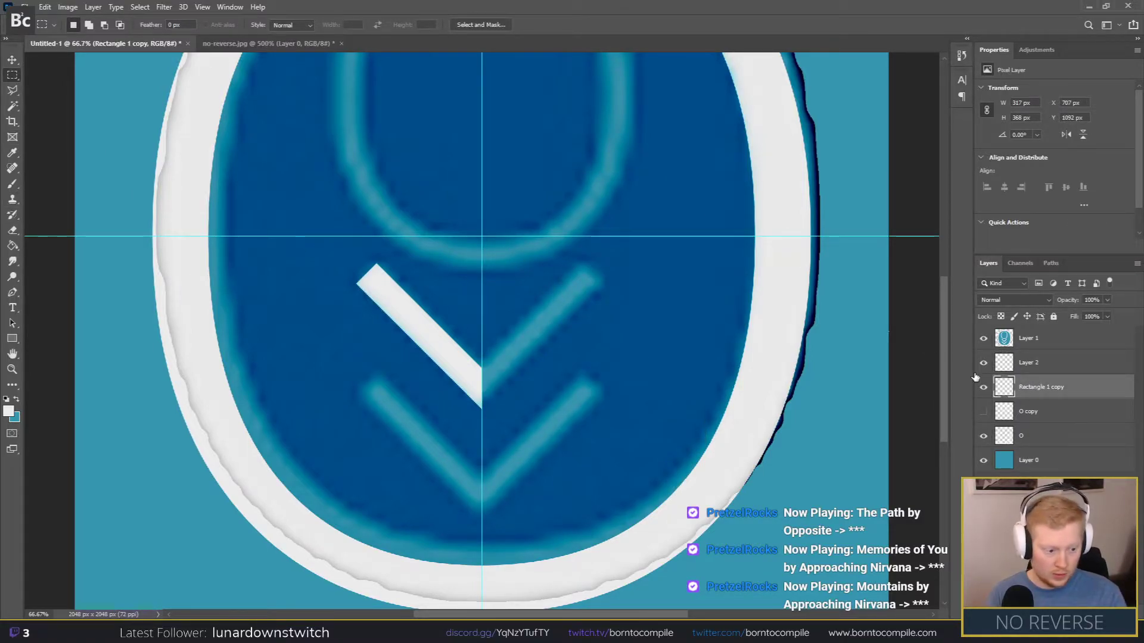
Step: Flip the Layer 2 chevron half horizontally and move it against the vertical guide to complete the upper chevron
left_click(1018, 373)
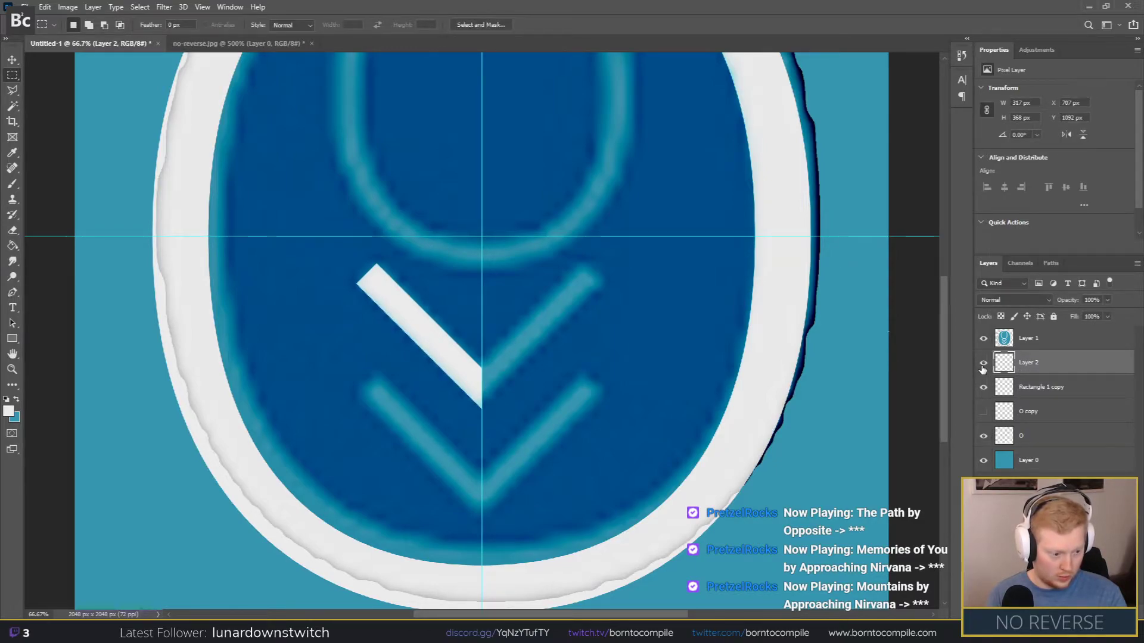
right_click(1032, 368)
left_click(70, 8)
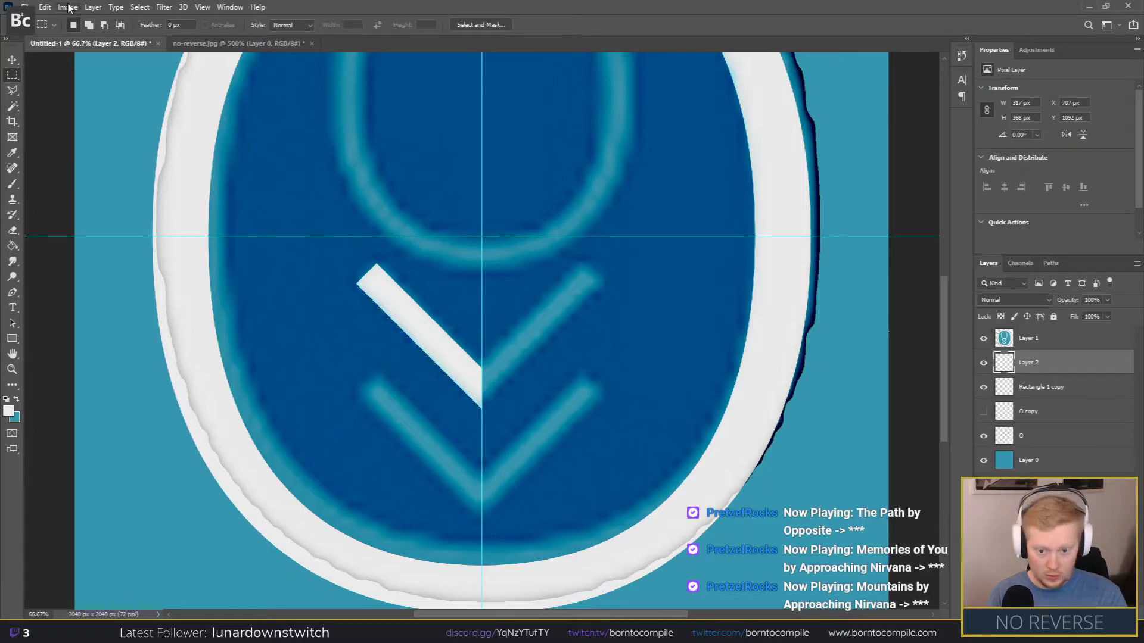
left_click(45, 7)
mouse_move(143, 418)
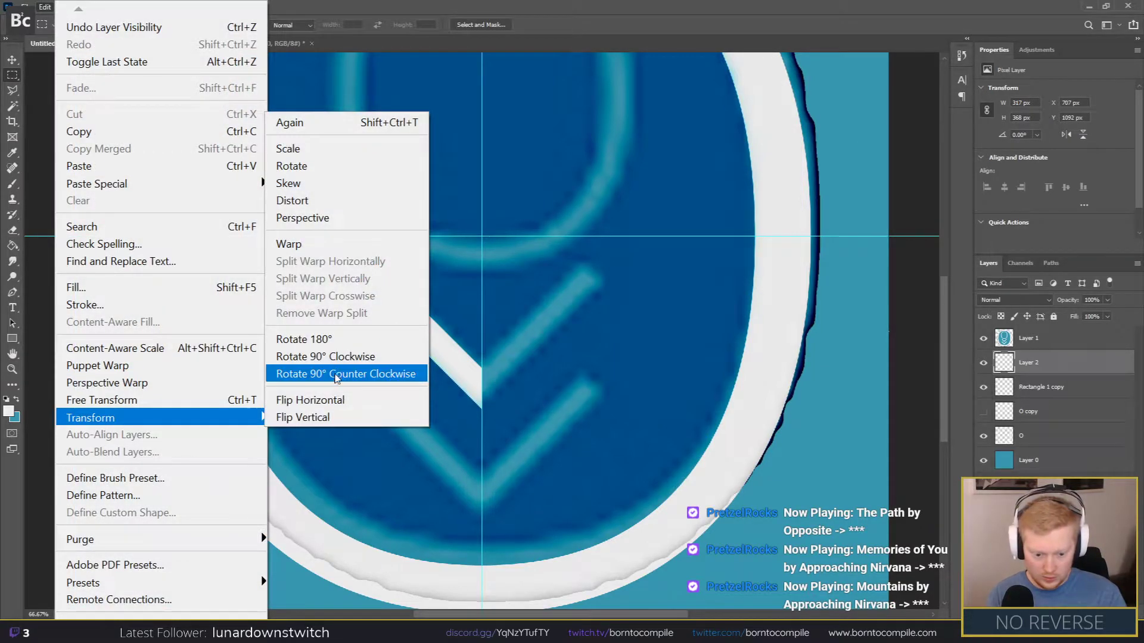
left_click(331, 398)
key("v")
mouse_move(387, 364)
left_mouse_down()
mouse_move(525, 336)
mouse_move(526, 358)
mouse_move(513, 365)
left_mouse_up()
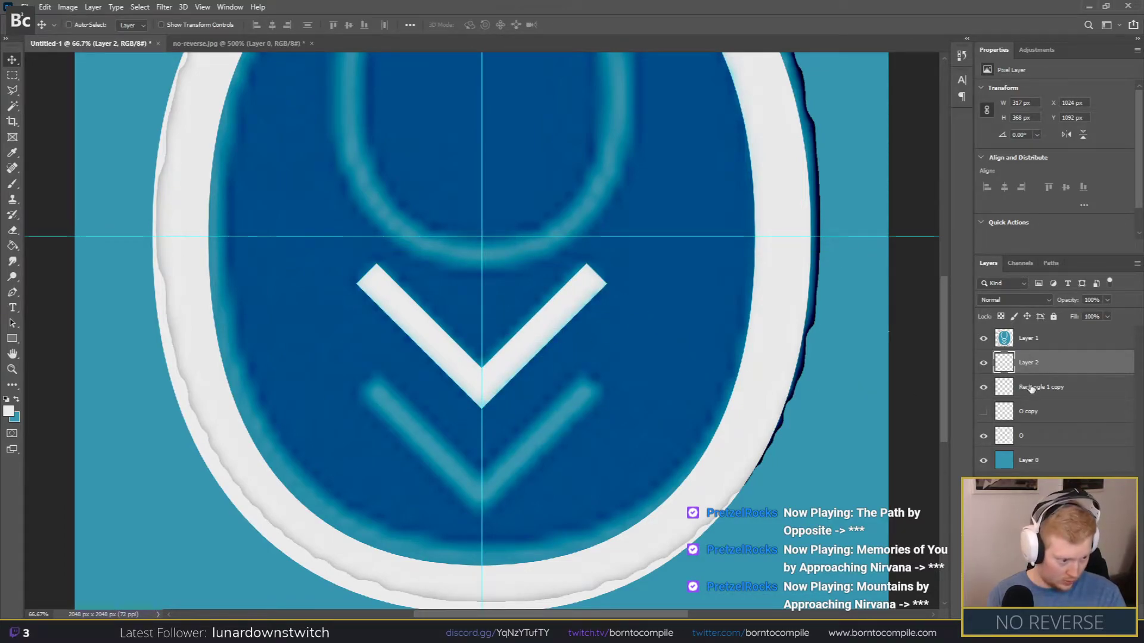
Step: Examine the join between the two chevron halves at the vertical guide with the Layer 1 overlay hidden
left_click(984, 337)
key("ctrl+plus")
key("ctrl+plus")
key("ctrl+plus")
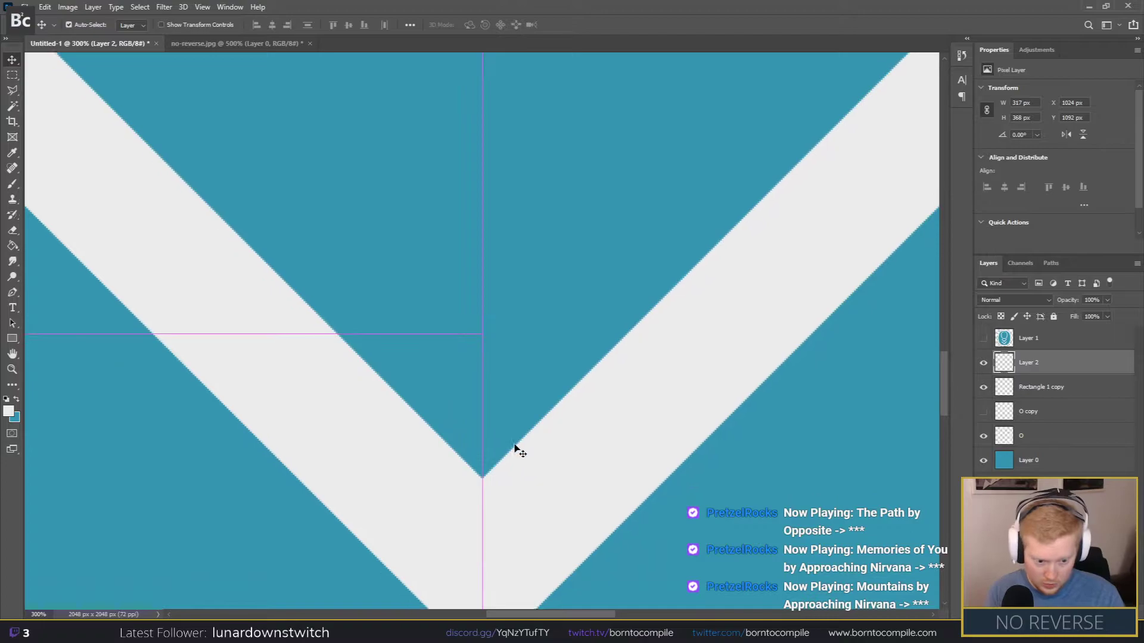
scroll(522, 444, "down", 4)
left_click_drag(526, 407, 523, 407)
key("ctrl+minus")
key("ctrl+minus")
key("ctrl+minus")
key("ctrl+minus")
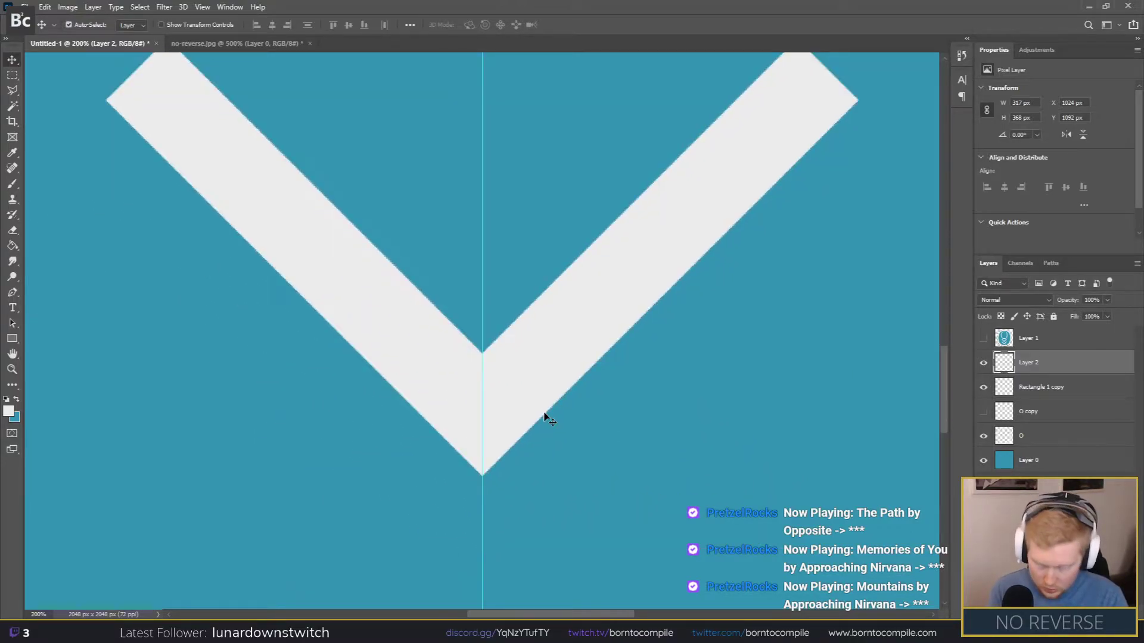
key("ctrl+minus")
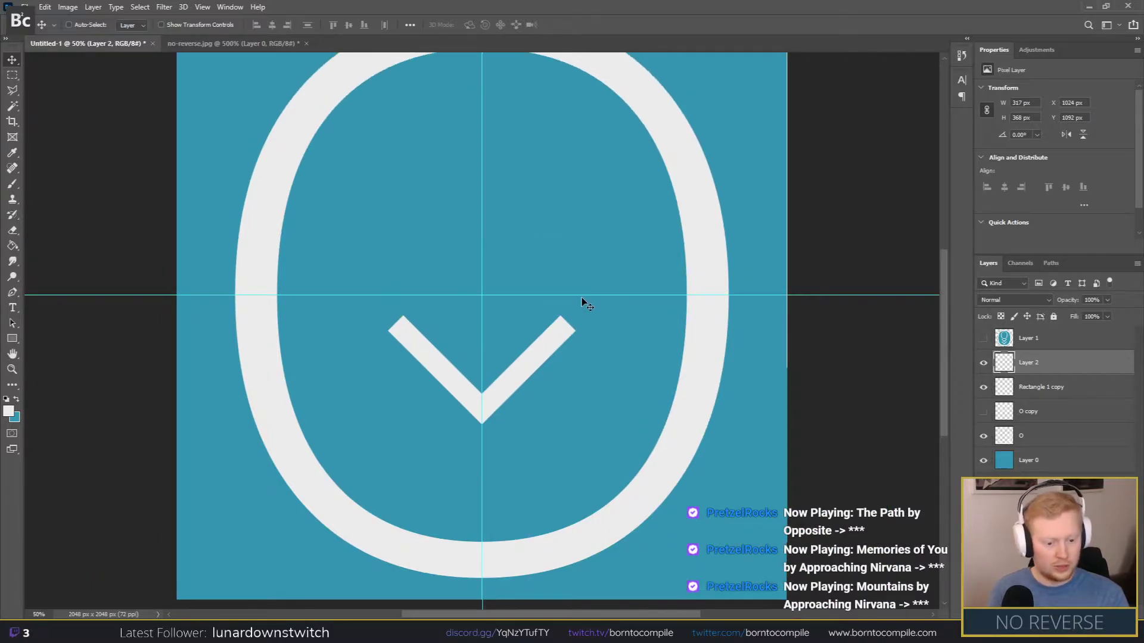
left_click(983, 338)
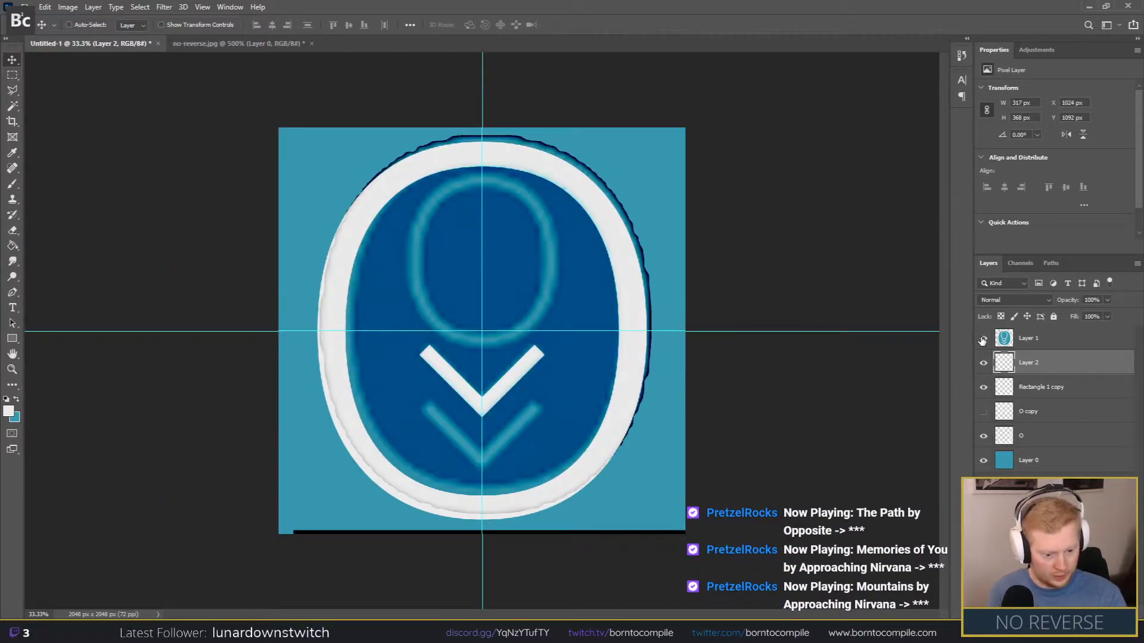
Step: Merge Layer 2 and Rectangle 1 copy into a single chevron layer
left_click(1027, 389)
double_click(1029, 363)
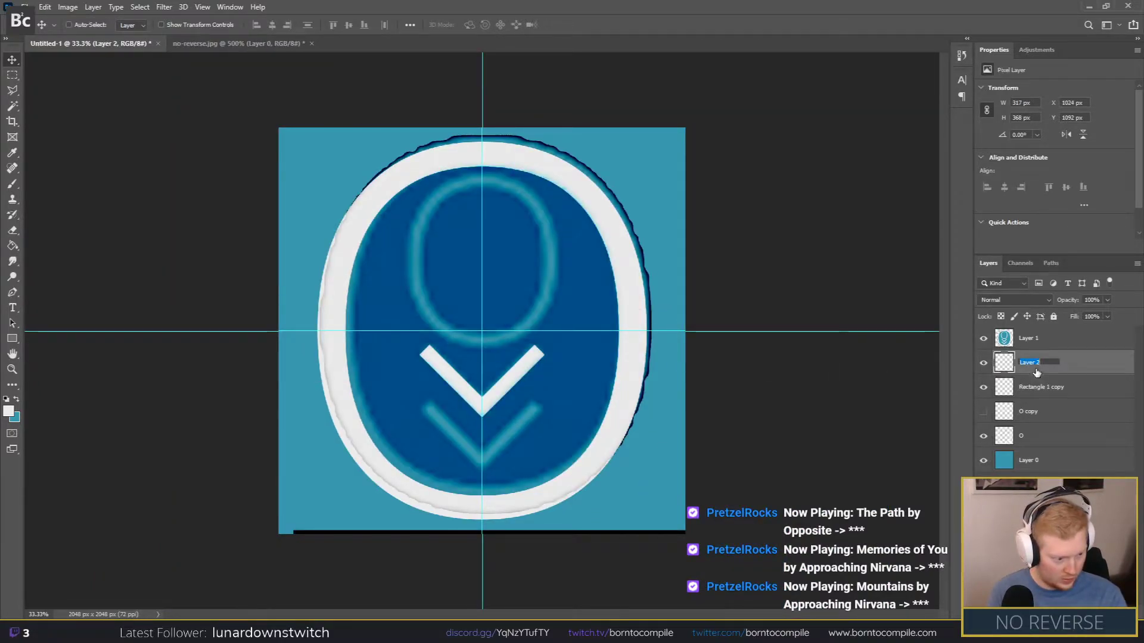
left_click(1099, 393, "shift")
right_click(1084, 367)
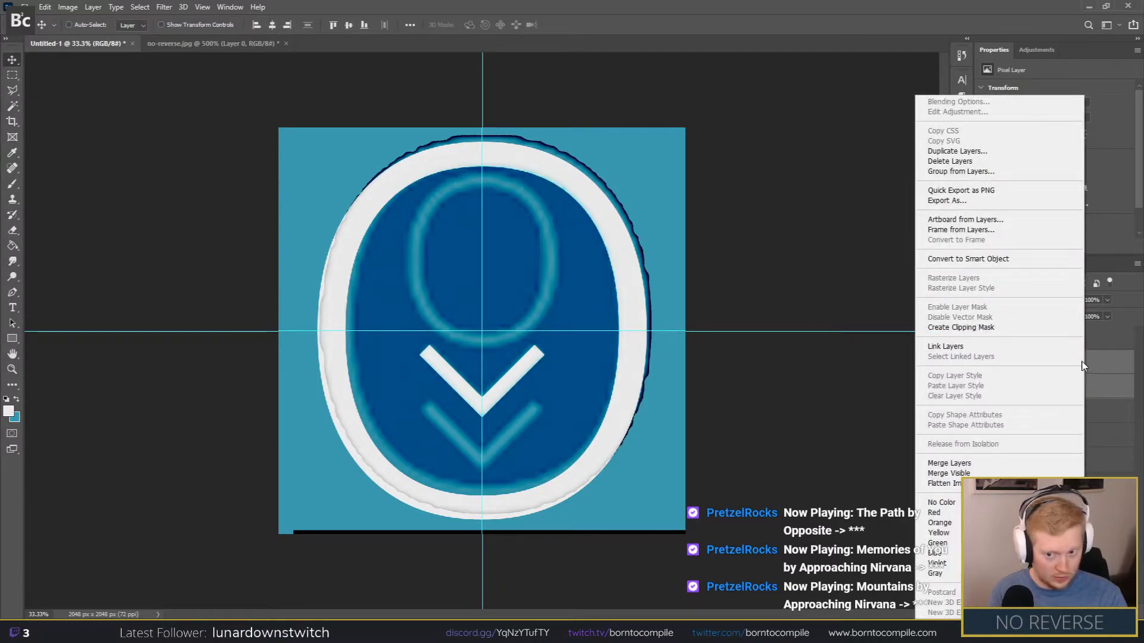
left_click(969, 462)
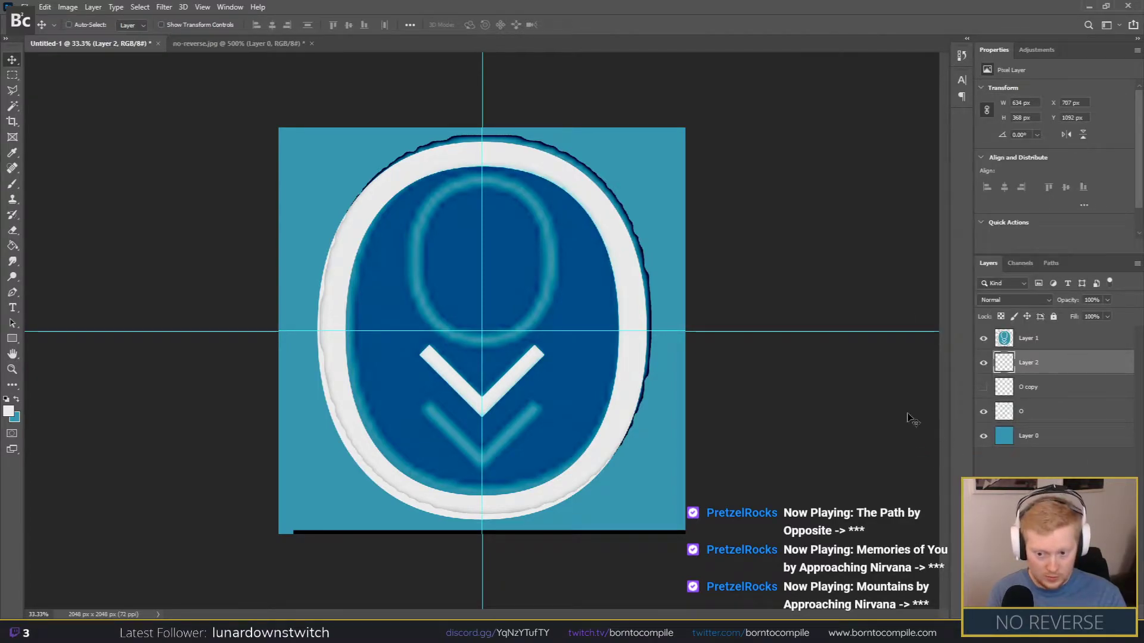
Step: Duplicate the merged chevron layer and move the copy straight down onto the overlay's lower chevron
right_click(1034, 364)
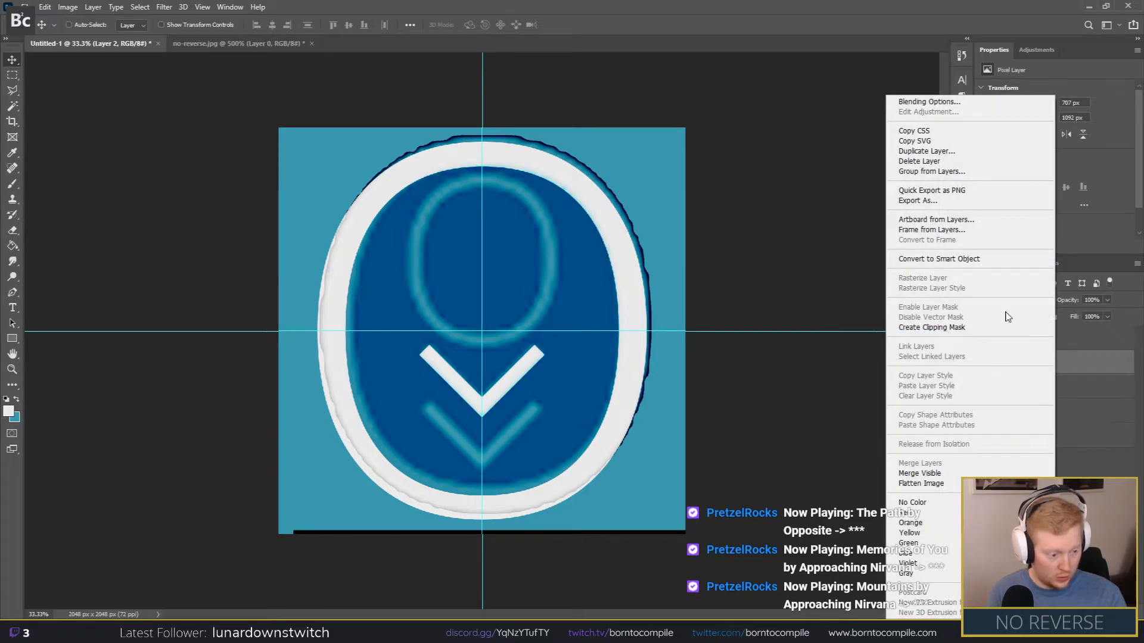
left_click(926, 151)
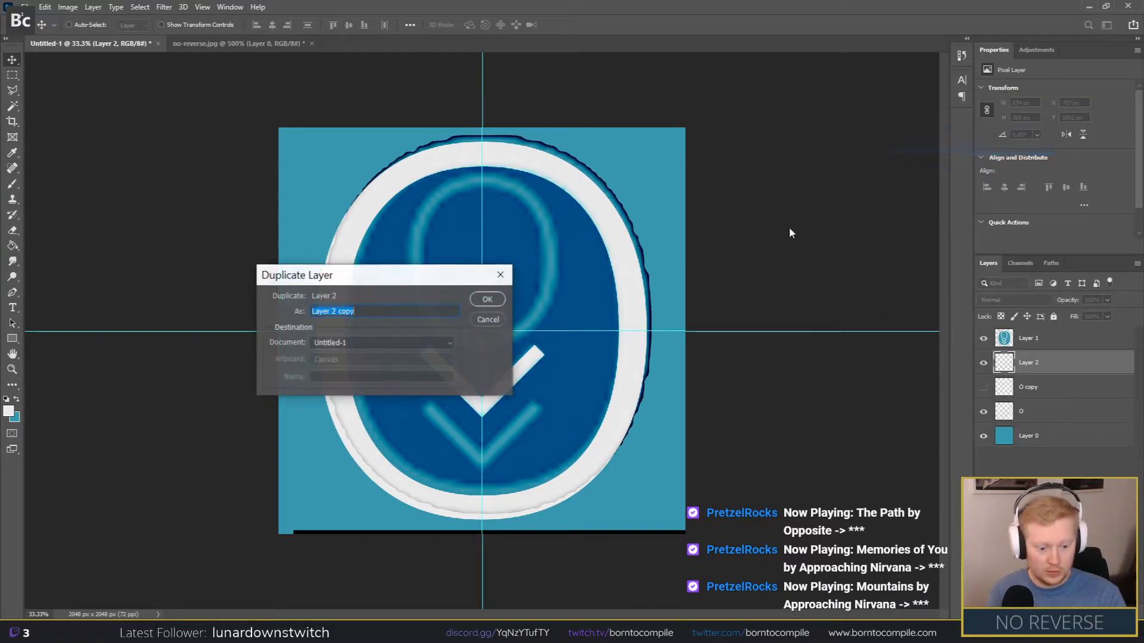
left_click(487, 299)
left_click_drag(495, 404, 493, 459)
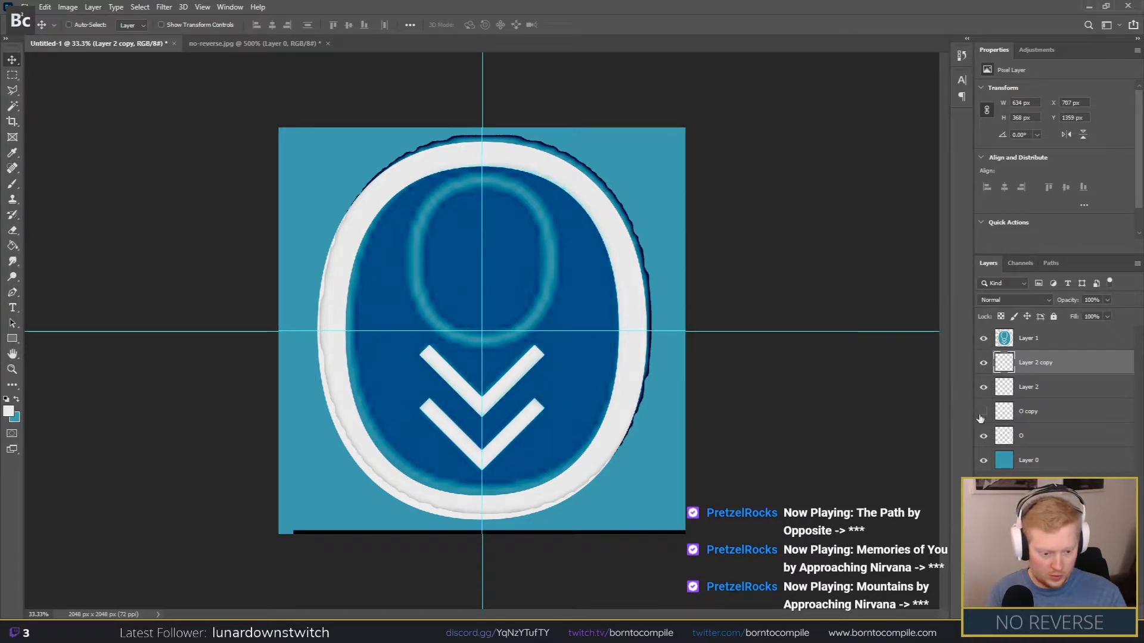
Step: Delete the Layer 1 overlay and show the O copy layer with the small inner O
left_click(984, 338)
left_click(1027, 341)
key("Delete")
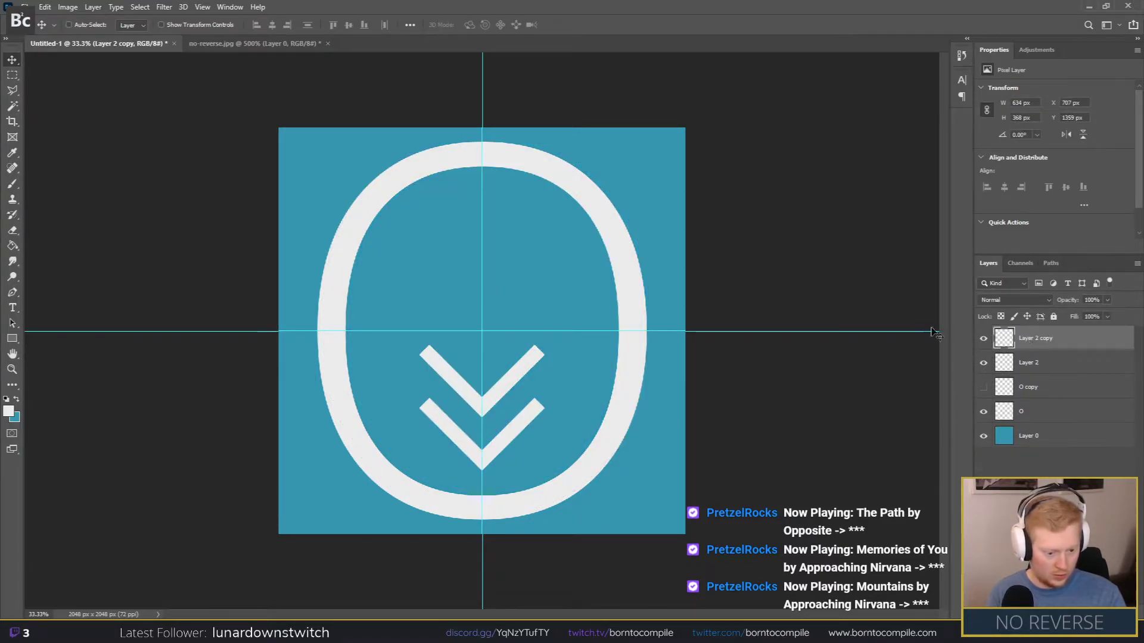
left_click(984, 386)
key("ctrl+minus")
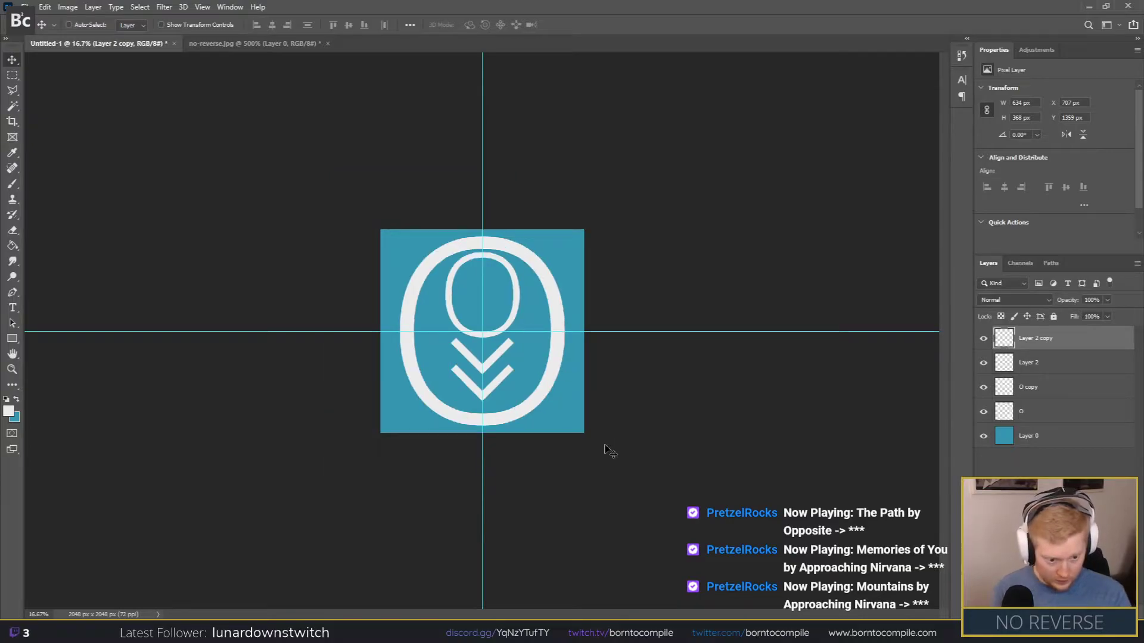
Step: Save the document as the Photoshop file app-logo in the no-reverse project's Sources folder
key("ctrl+shift+s")
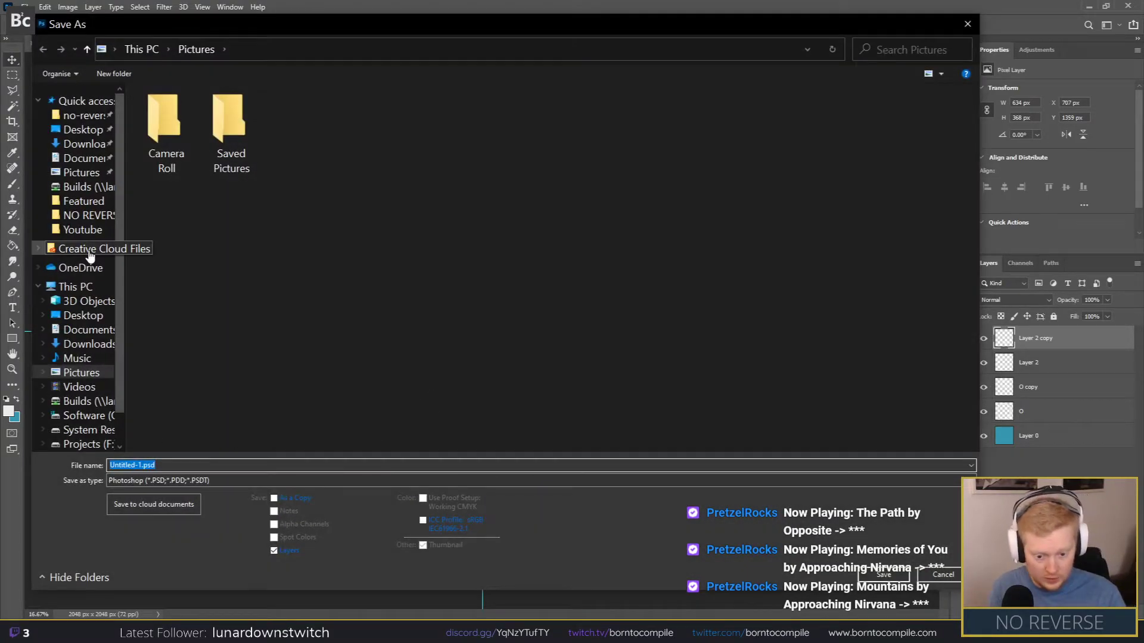
left_click(84, 122)
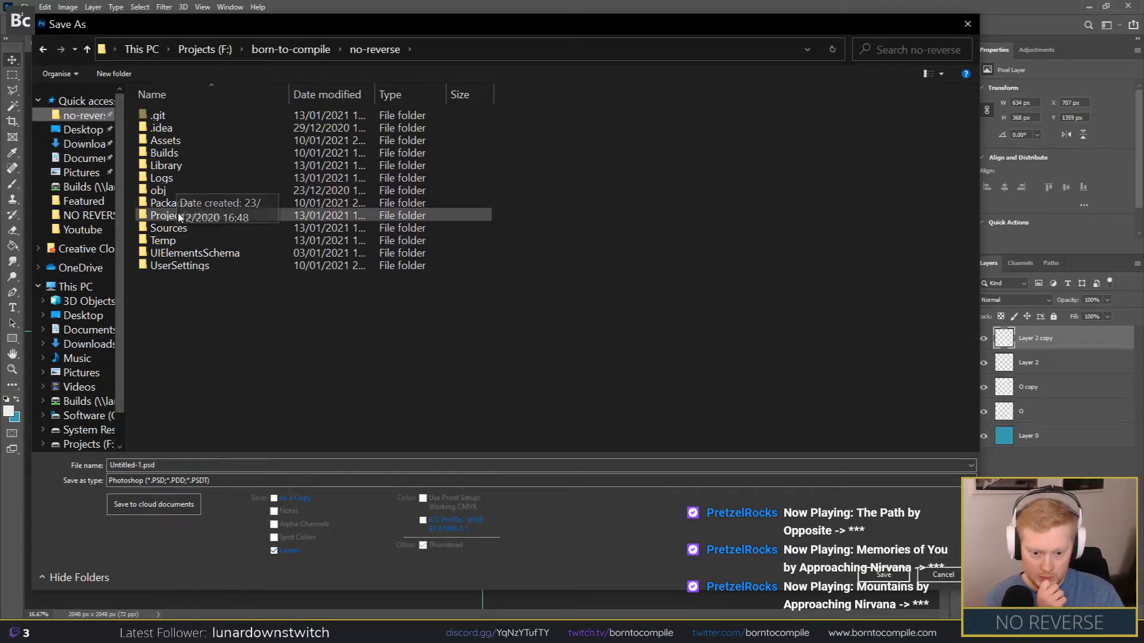
double_click(205, 229)
left_click(168, 465)
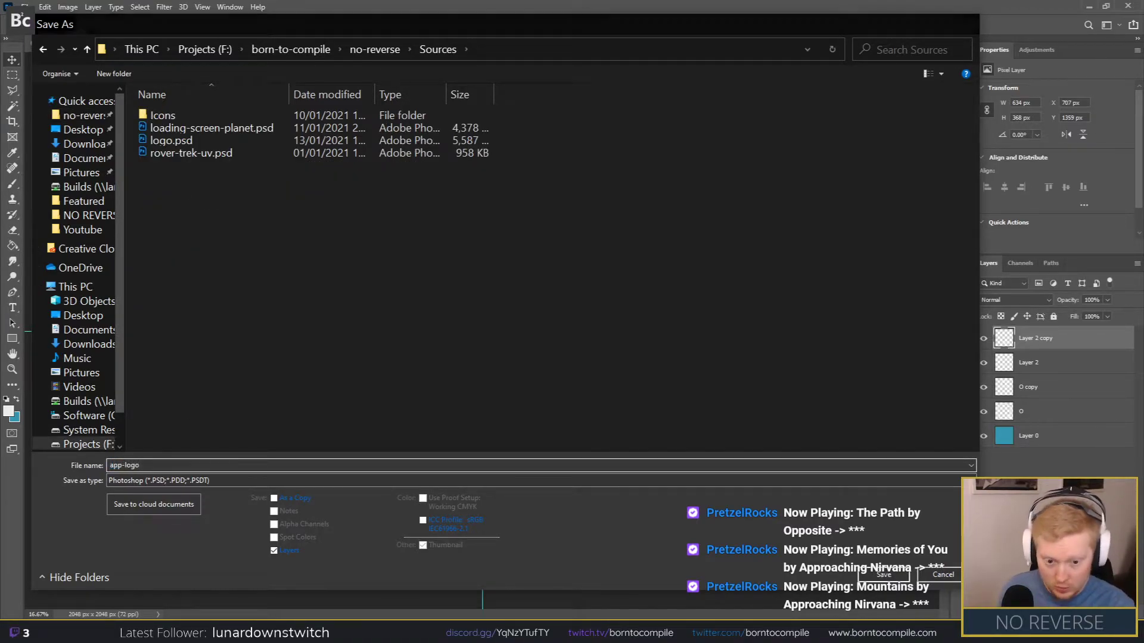
key("Return")
key("Return")
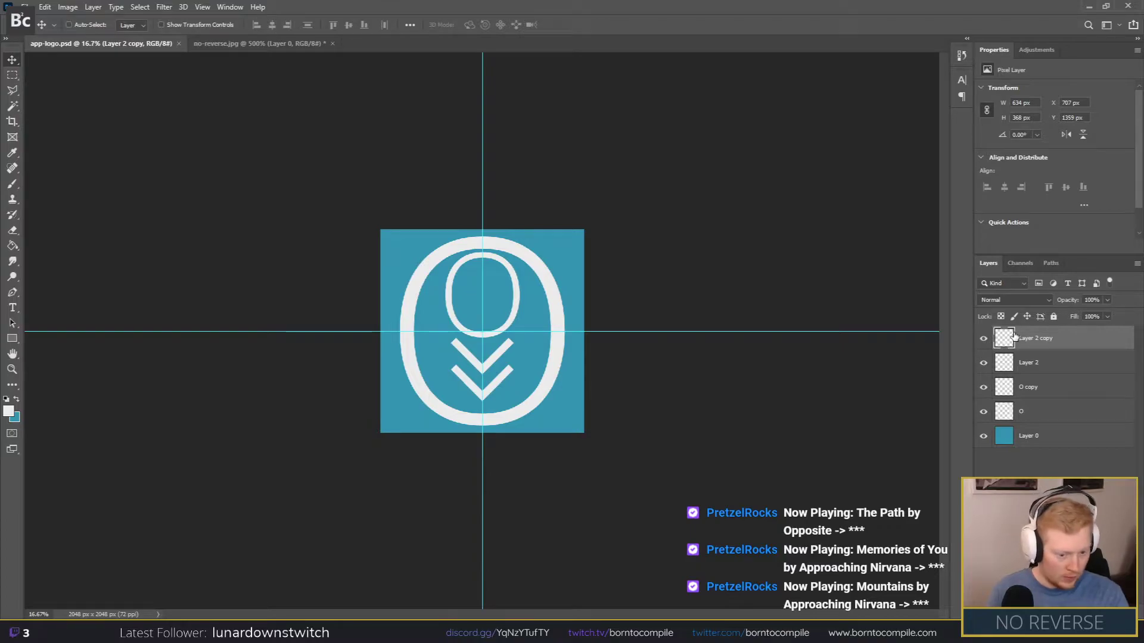
Step: Save a JPEG copy without the outer O as app-logo.jpg in Assets/Game/Creative/Featured, and show the outer O again
left_click(982, 416)
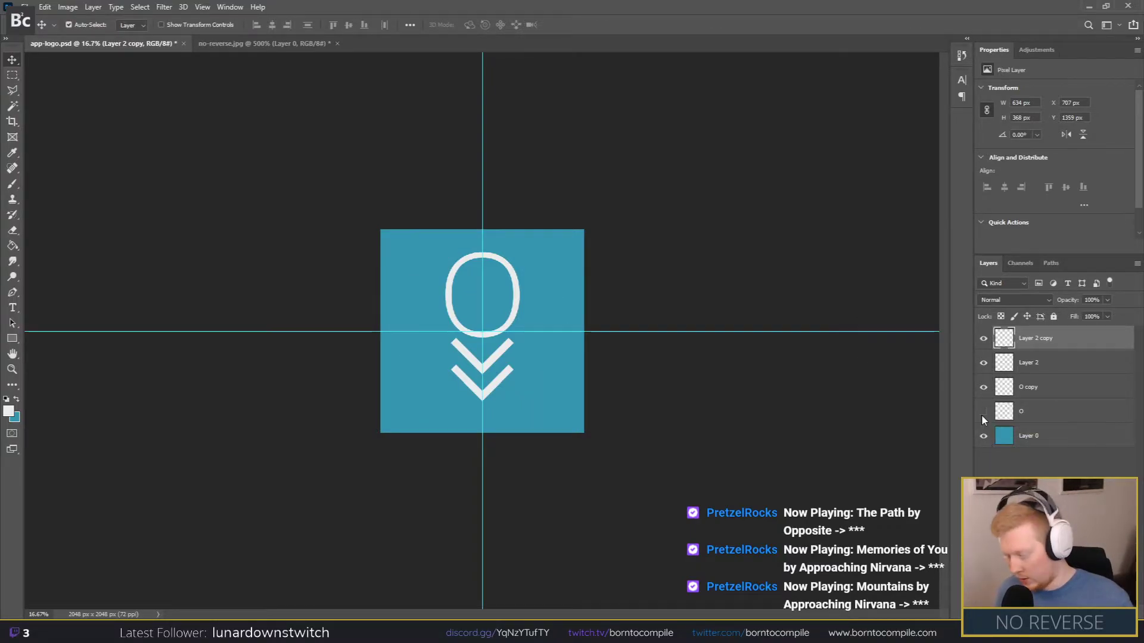
key("ctrl+shift+s")
left_click(158, 483)
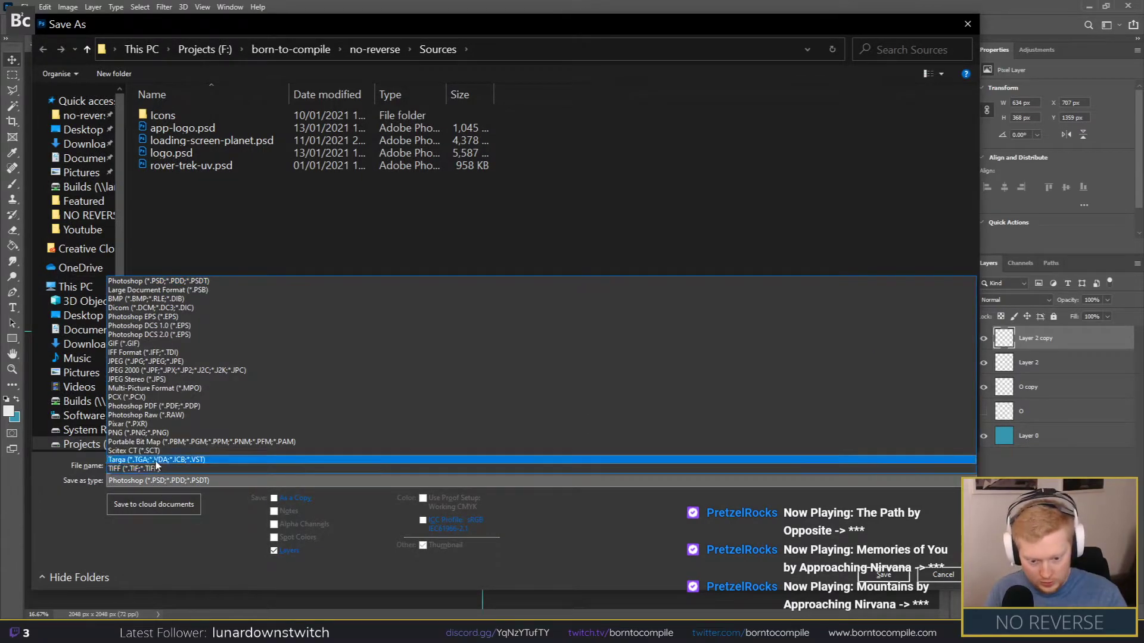
left_click(139, 361)
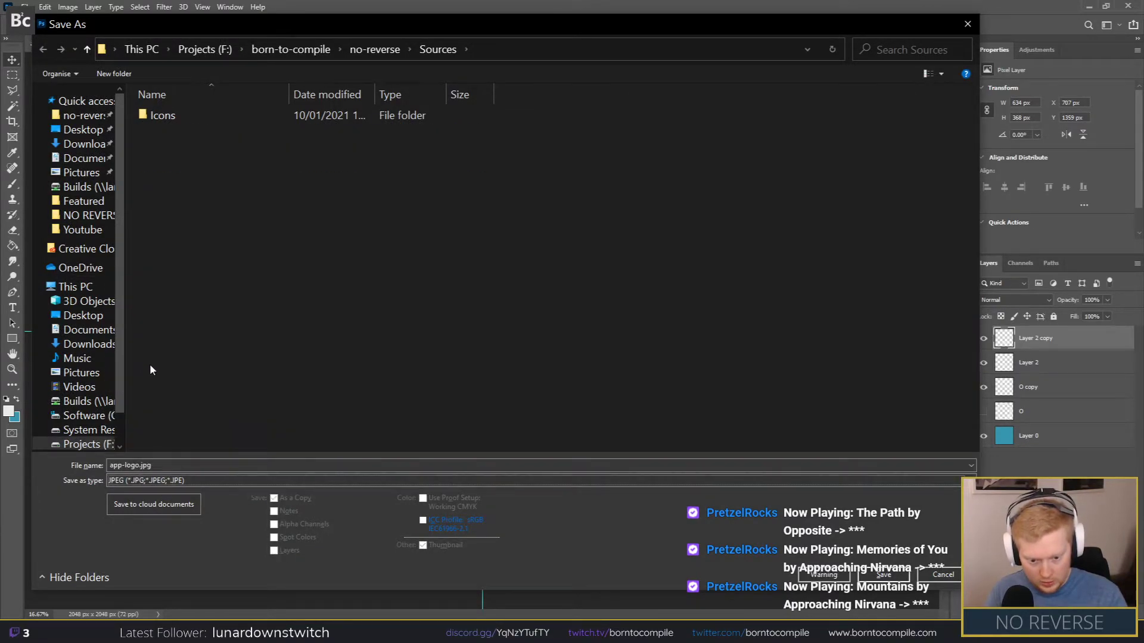
left_click(375, 48)
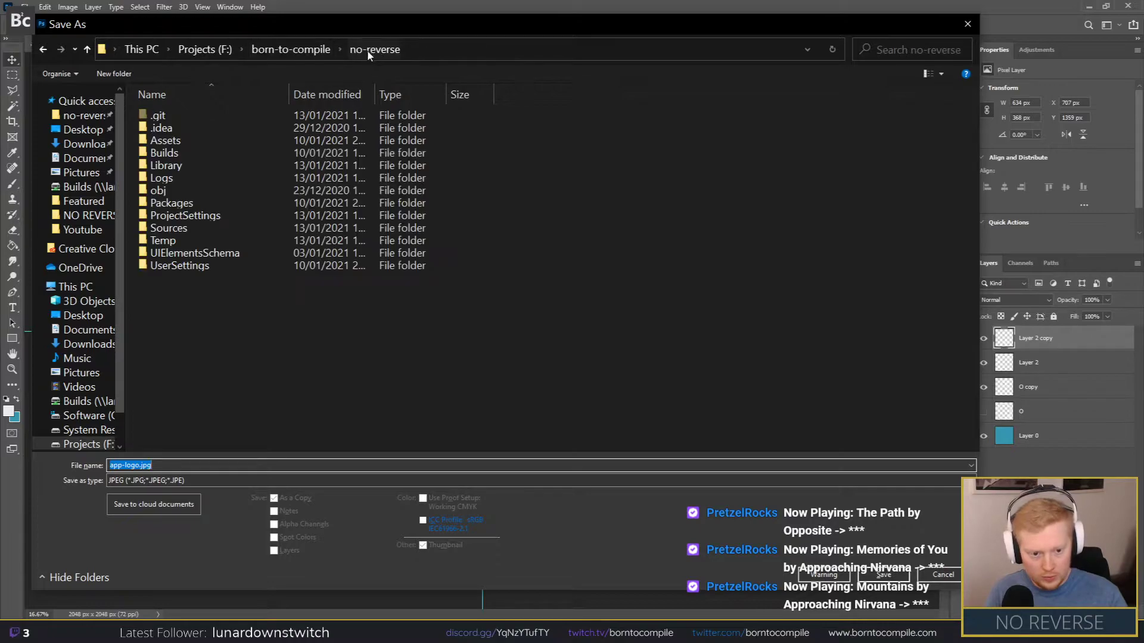
double_click(160, 140)
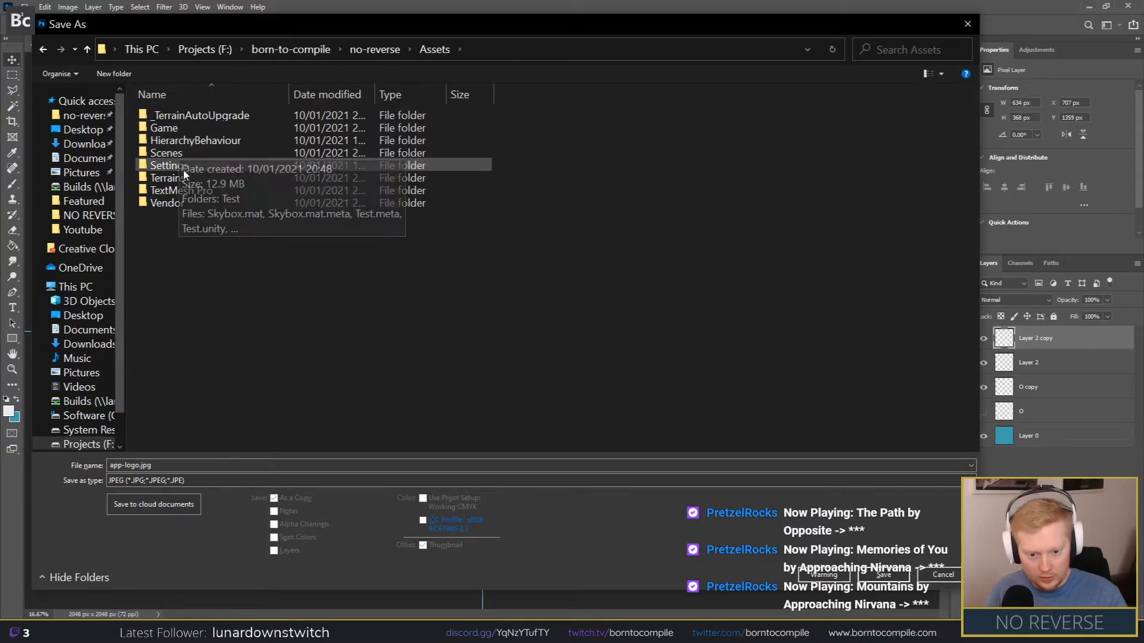
double_click(179, 127)
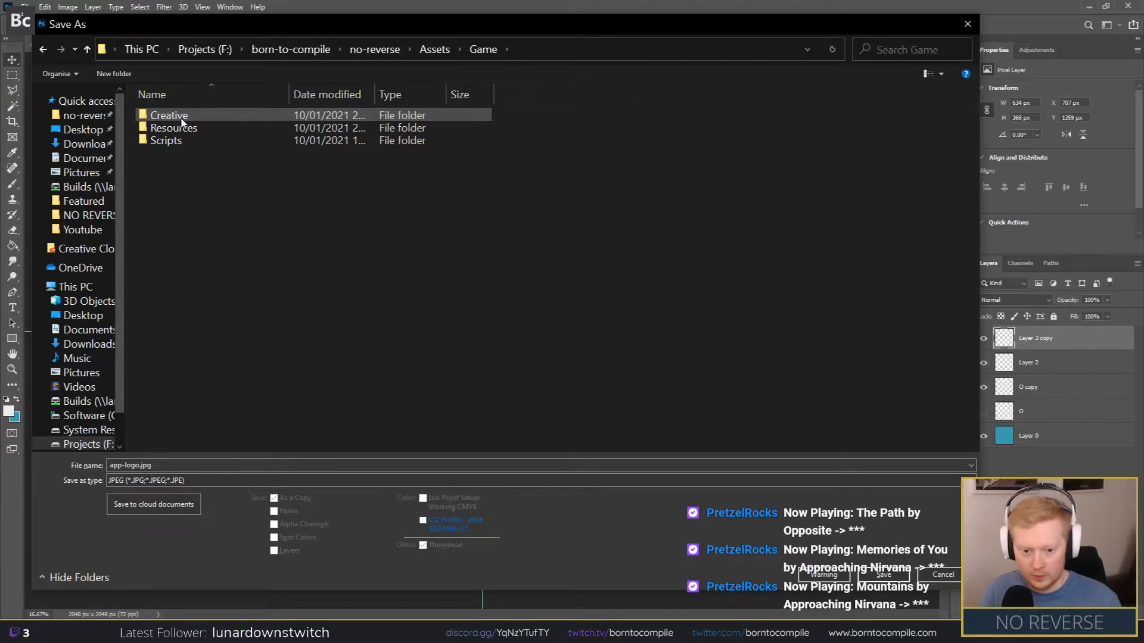
double_click(182, 119)
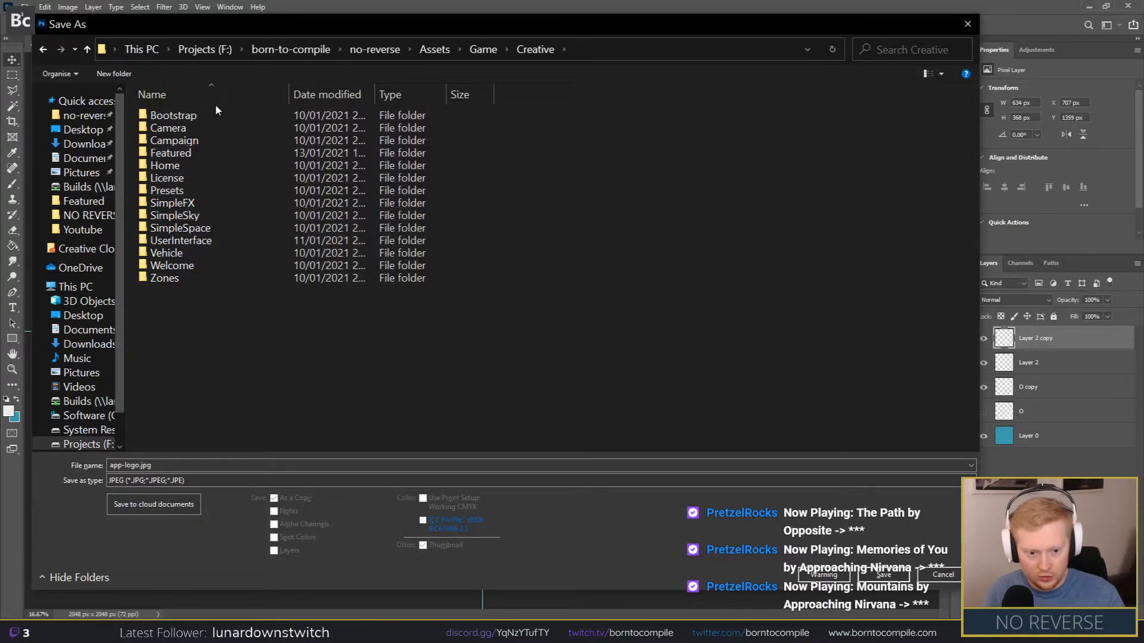
double_click(198, 153)
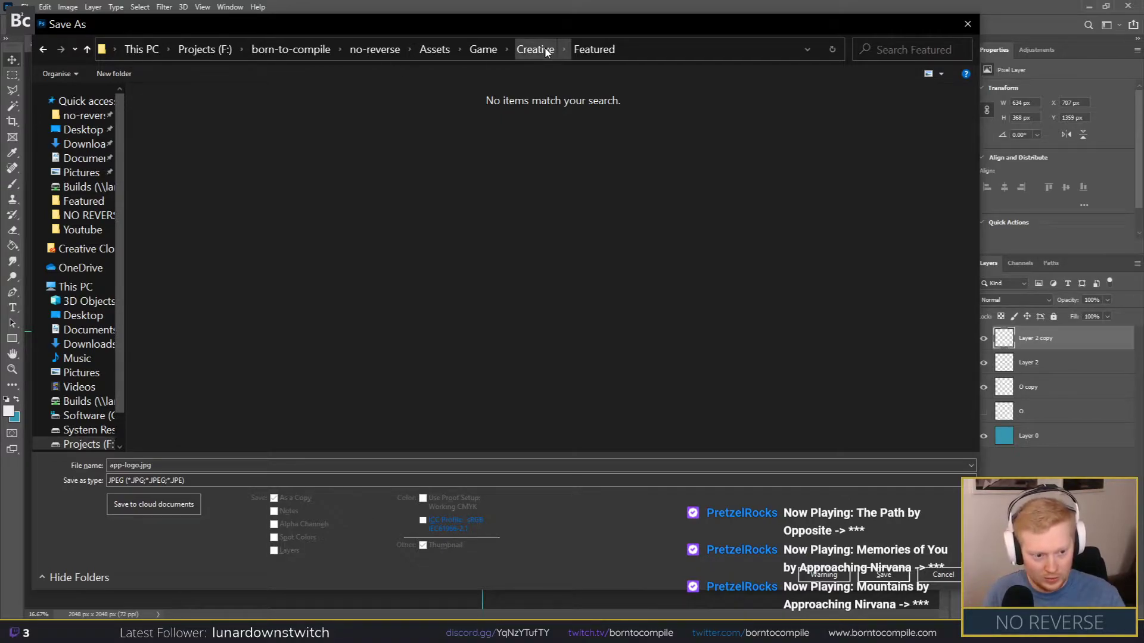
left_click(180, 466)
key("Return")
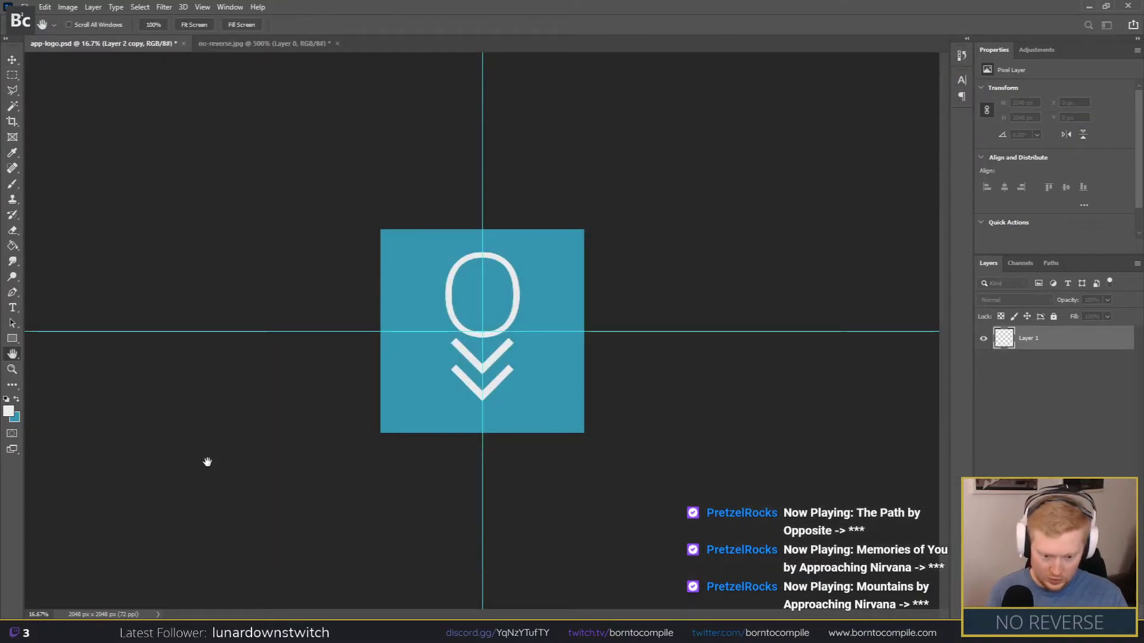
left_click(983, 412)
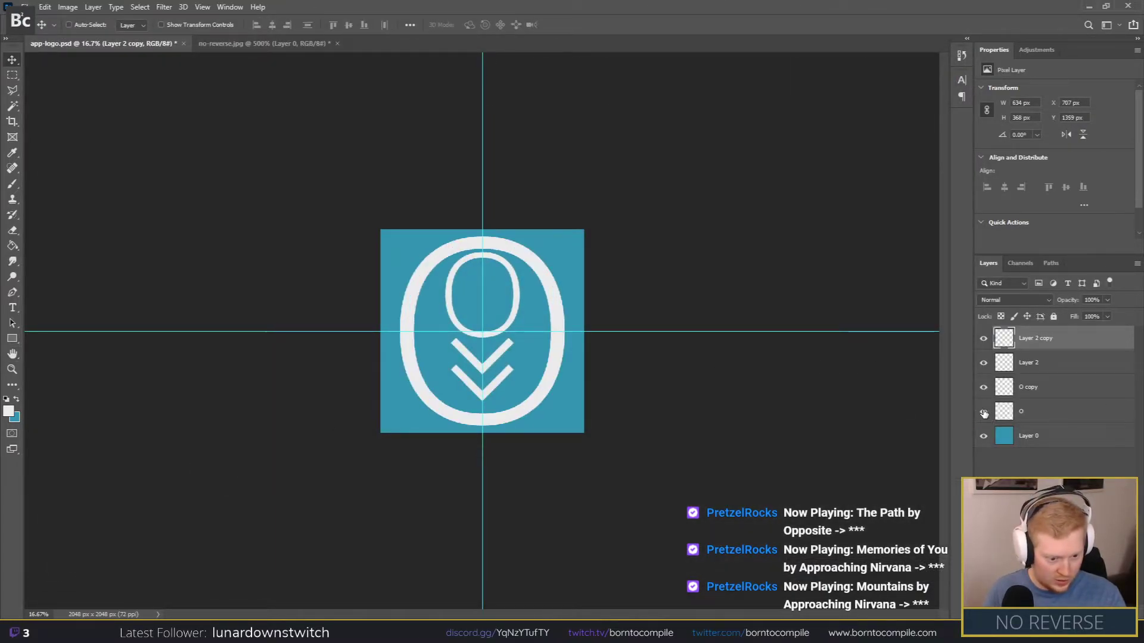
Step: Create a 100 px teal ellipse, scale it proportionally to about 1926% and centre it on the guides
left_click(12, 338)
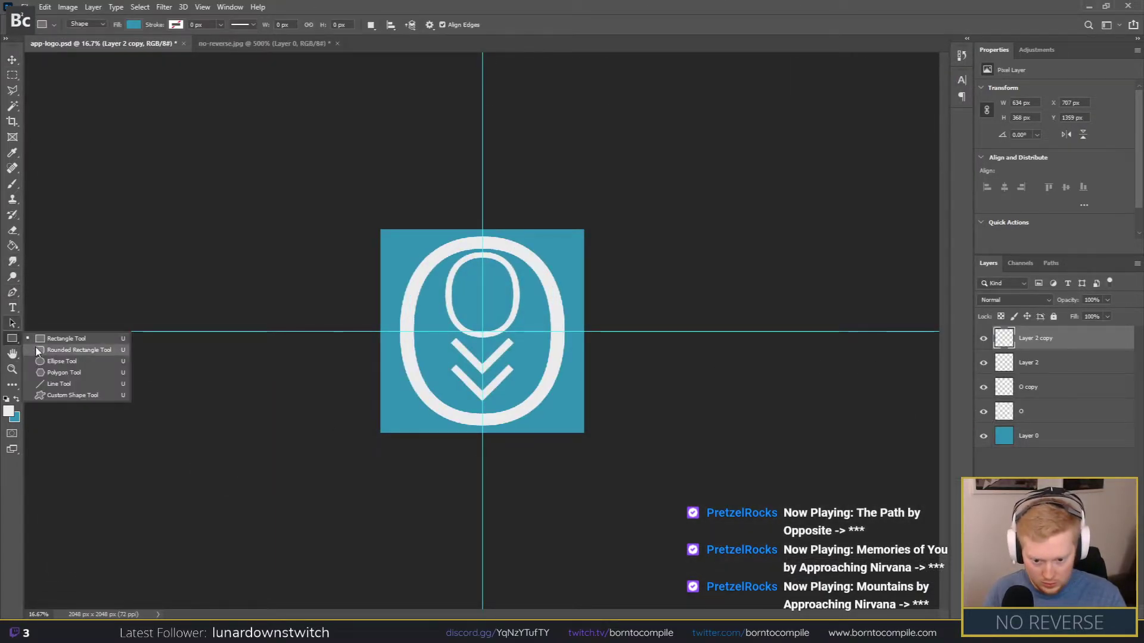
left_click(51, 365)
left_click(461, 331)
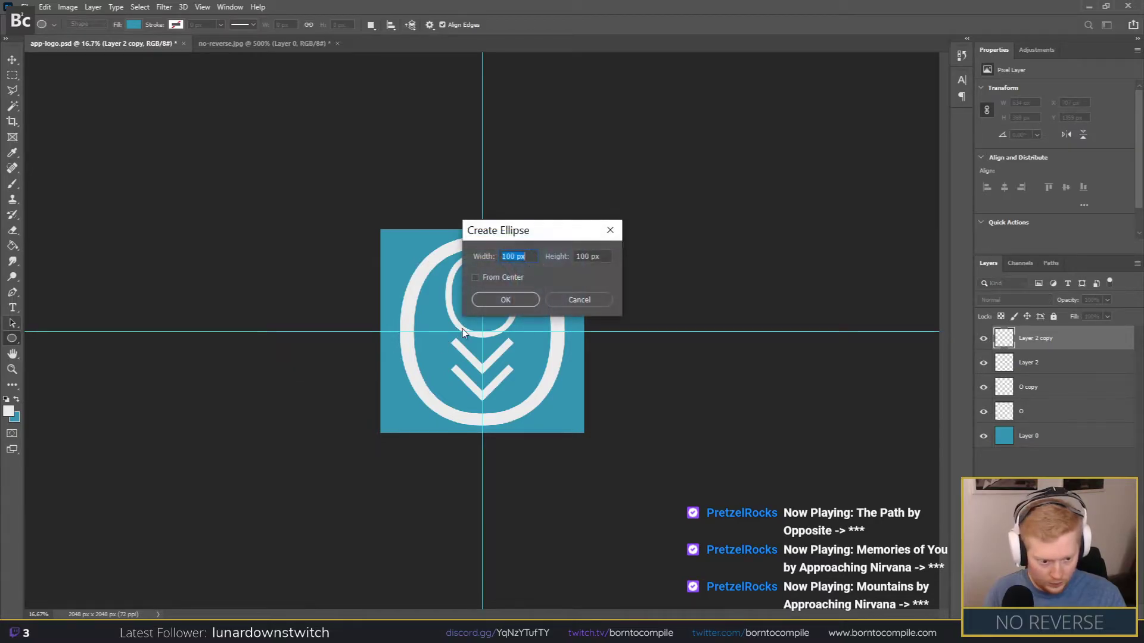
left_click(513, 299)
key("ctrl+t")
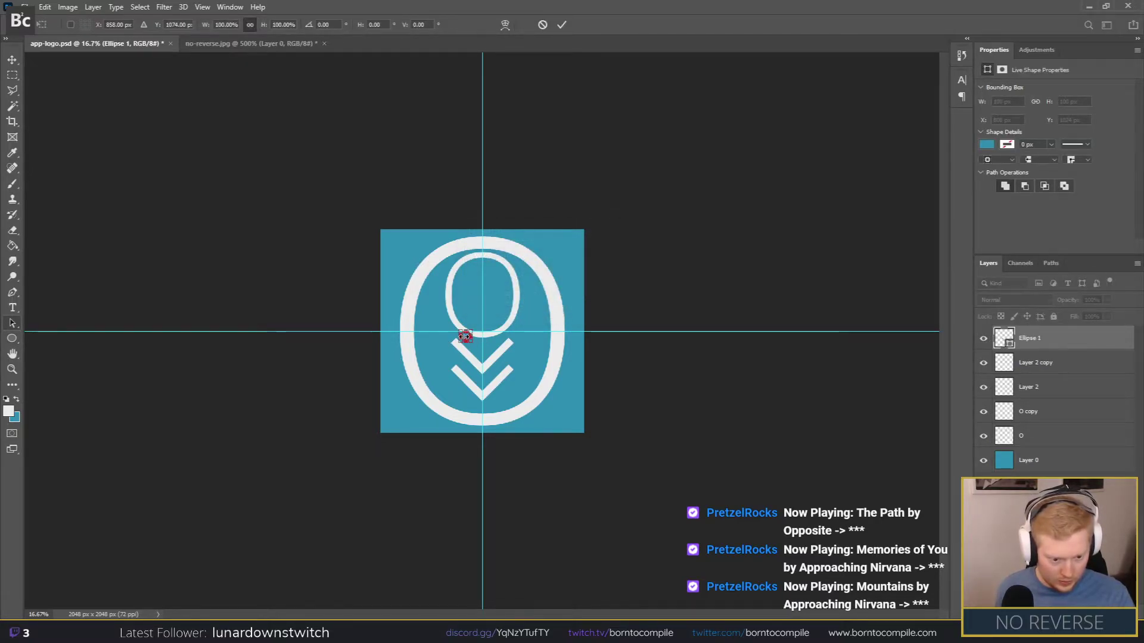
left_click_drag(472, 342, 583, 414)
left_click_drag(536, 350, 538, 364)
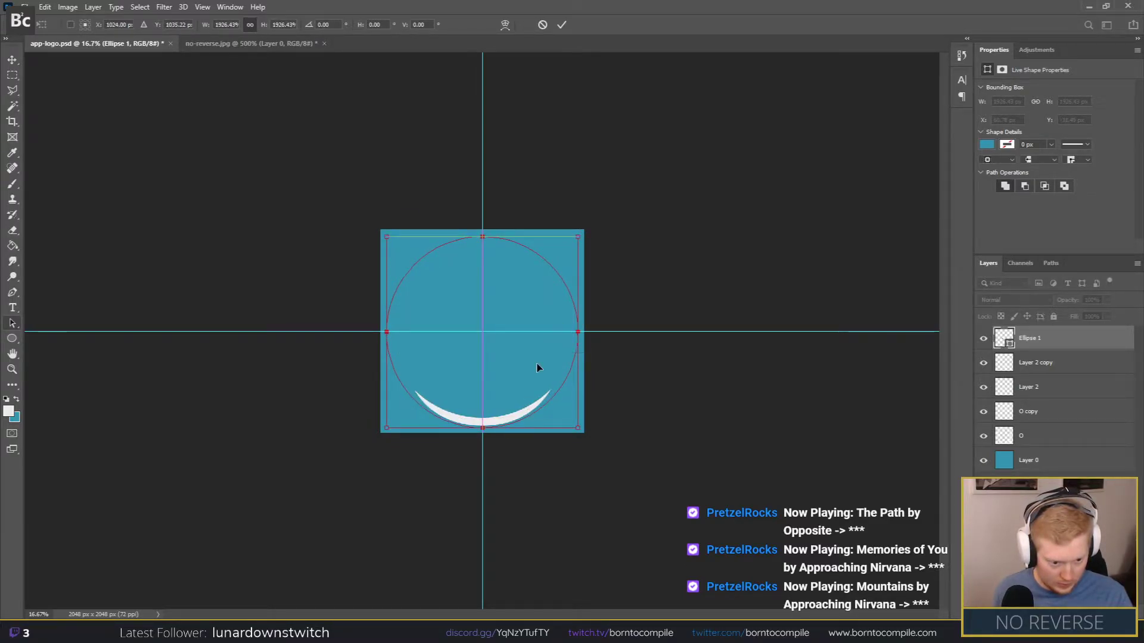
key("Return")
key("u")
key("ctrl+t")
left_click_drag(523, 369, 522, 370)
left_click_drag(577, 427, 584, 428)
left_click_drag(380, 231, 401, 230)
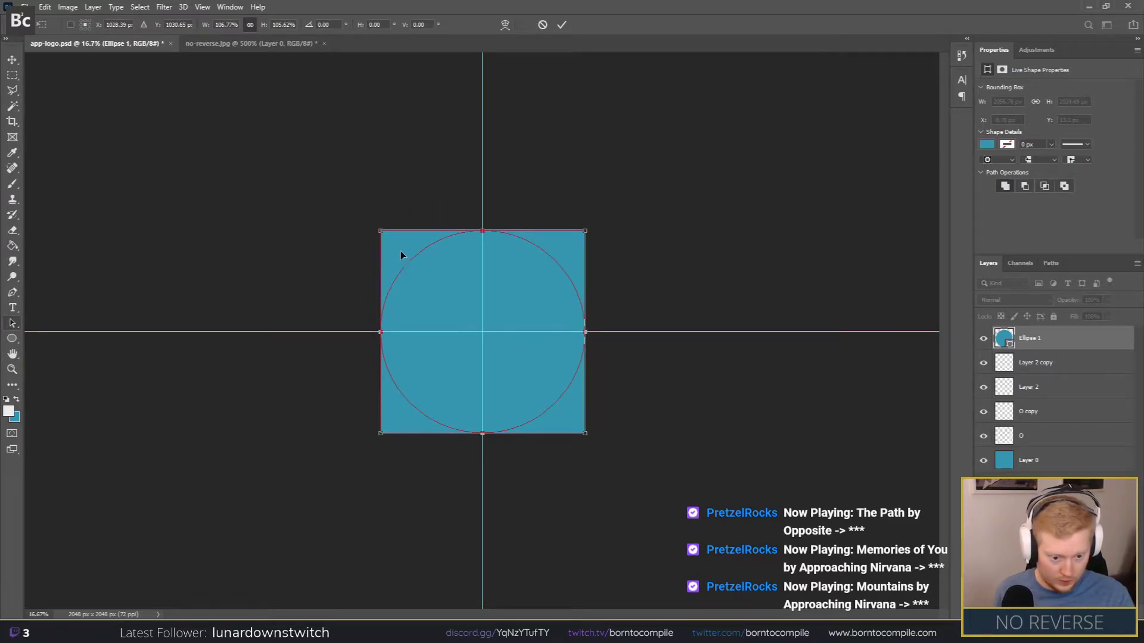
key("Escape")
Step: Move the ellipse to the canvas's upper-left corner and scale it proportionally to about 106% so it spans the canvas
key("u")
left_click_drag(431, 306, 438, 290)
key("ctrl+t")
left_click_drag(580, 419, 584, 434)
key("Return")
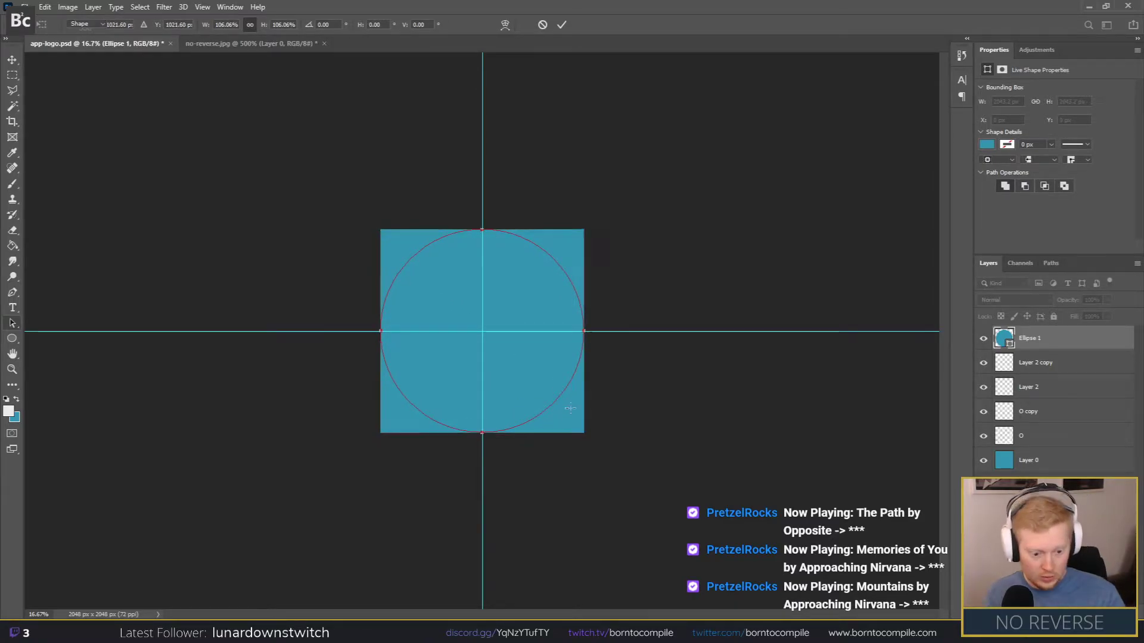
Step: Change the fill of the ellipse to the recently used dark grey
left_click(986, 144)
left_click(991, 208)
left_click(1000, 208)
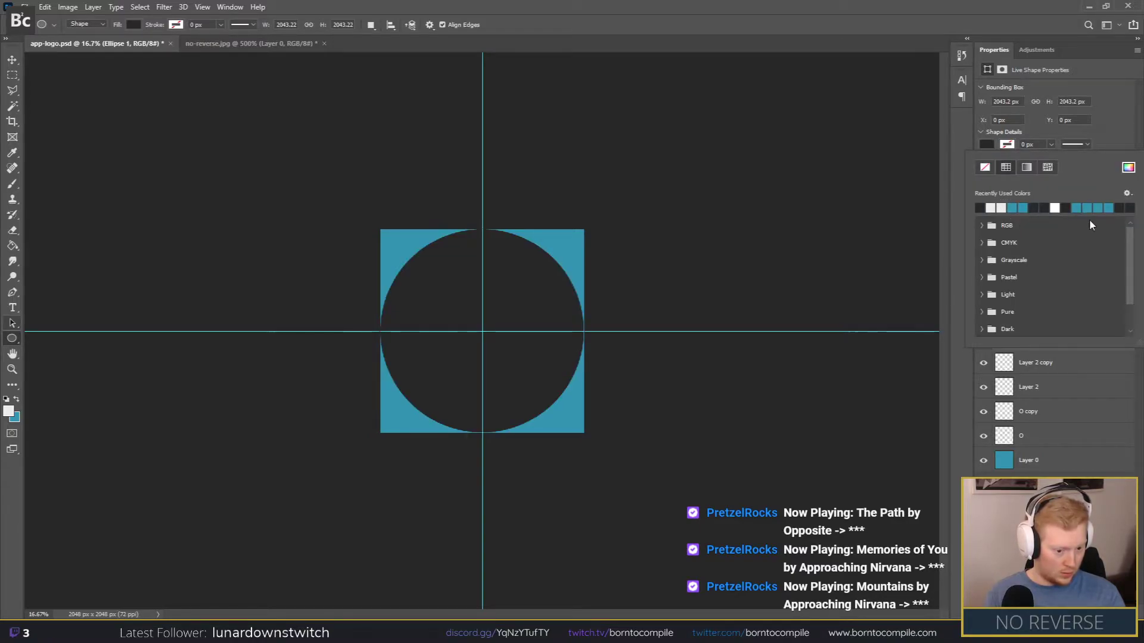
left_click(1095, 461)
Step: Place the Ellipse 1 layer directly above Layer 0 with a teal fill, and hide Layer 0
left_click(1061, 348)
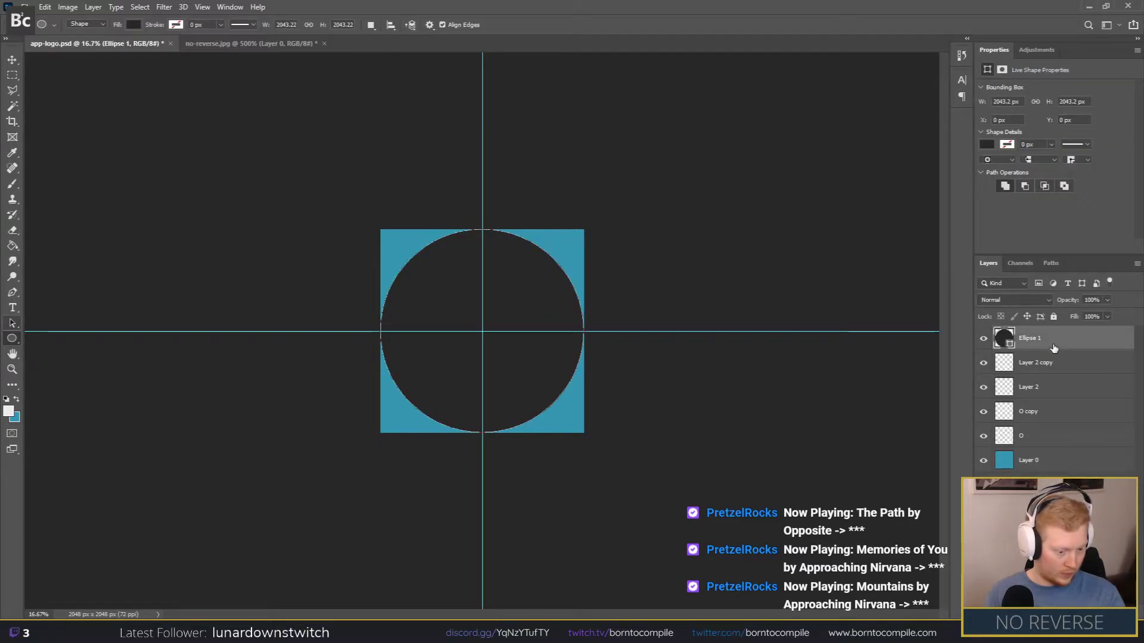
left_click_drag(1053, 349, 1070, 459)
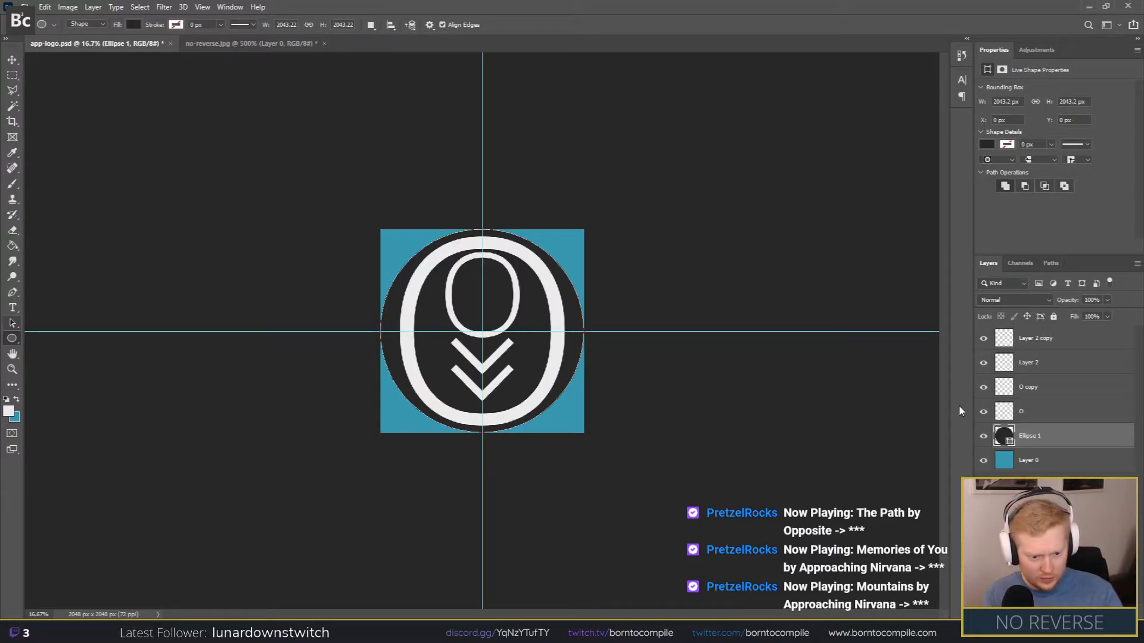
left_click(984, 461)
left_click(987, 144)
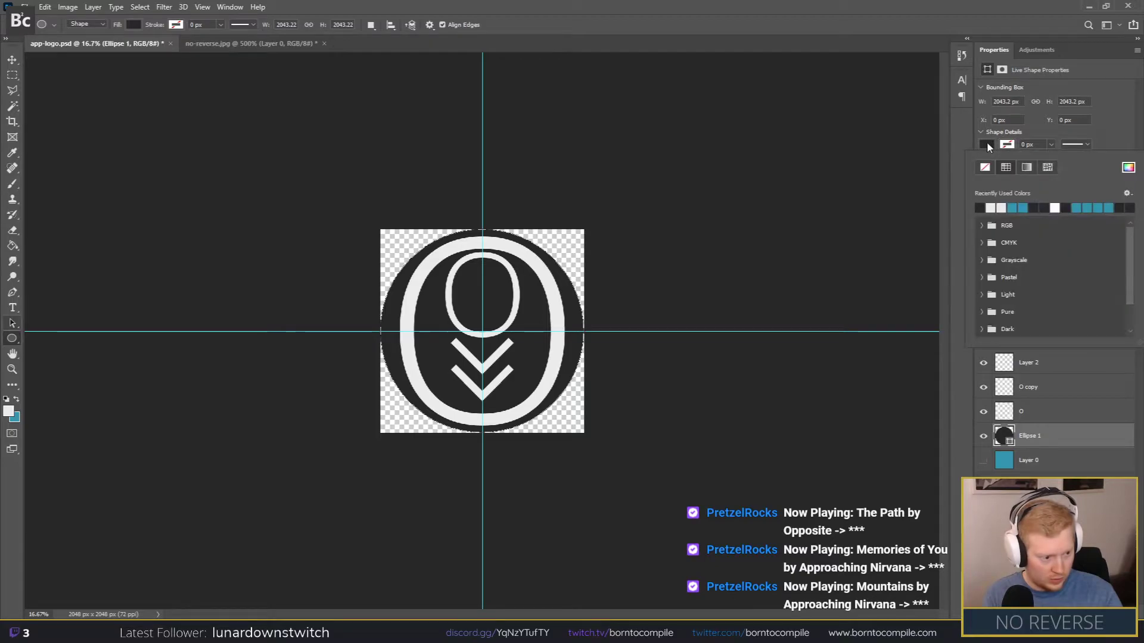
left_click(1011, 207)
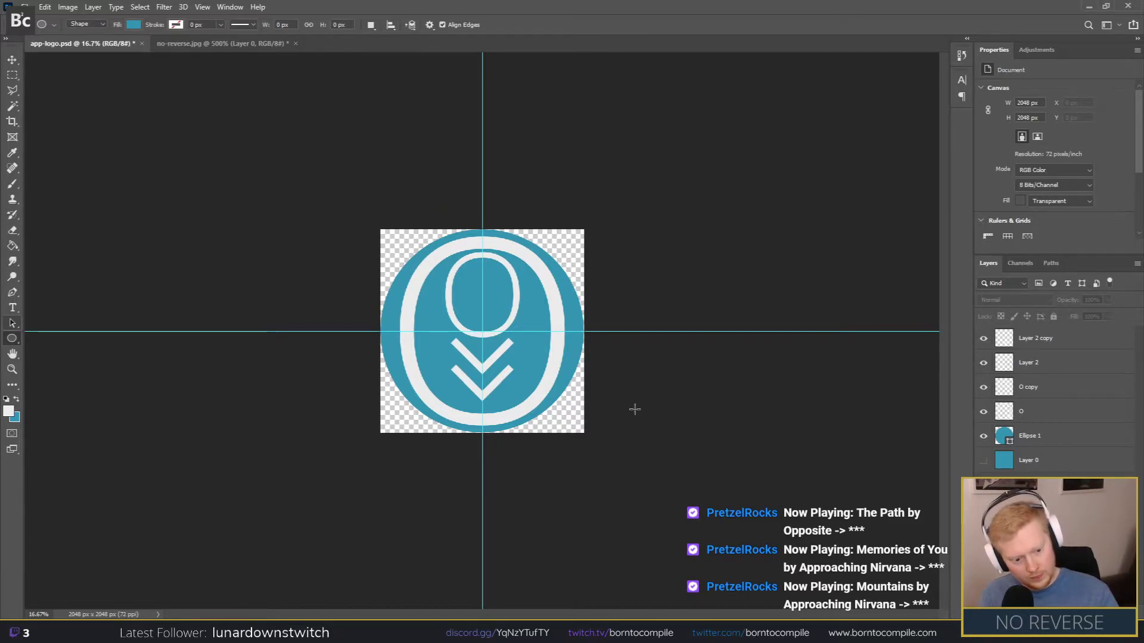
Step: Compare the round icon with and without the outer O, leaving the outer O layer hidden
left_click(983, 411)
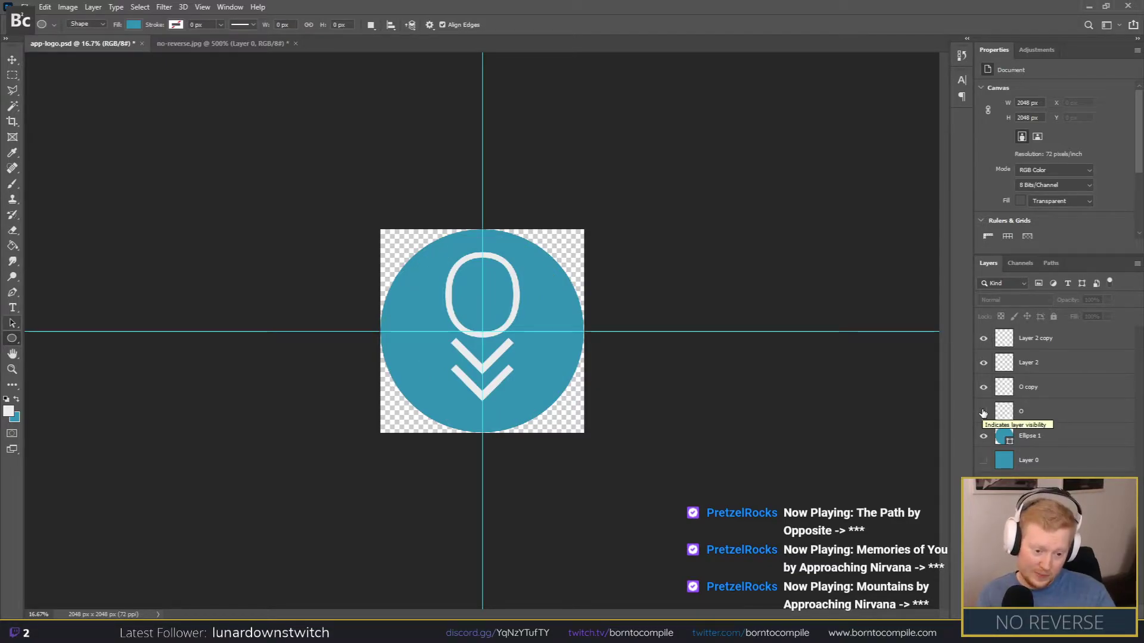
left_click(984, 412)
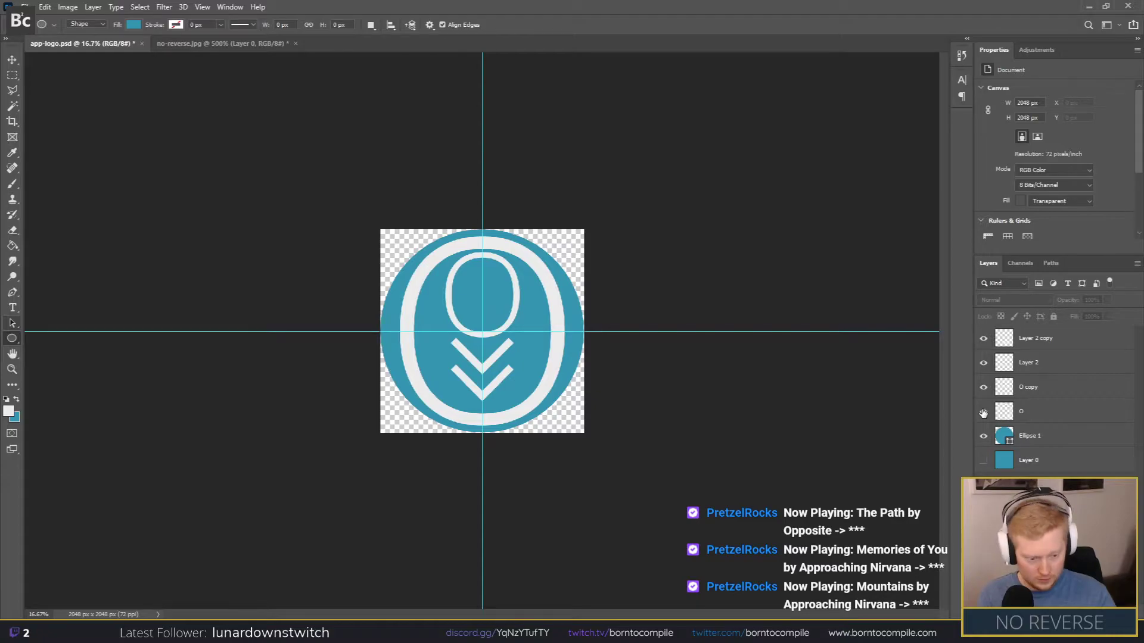
left_click(983, 413)
left_click(983, 413)
left_click(983, 413)
left_click(983, 413)
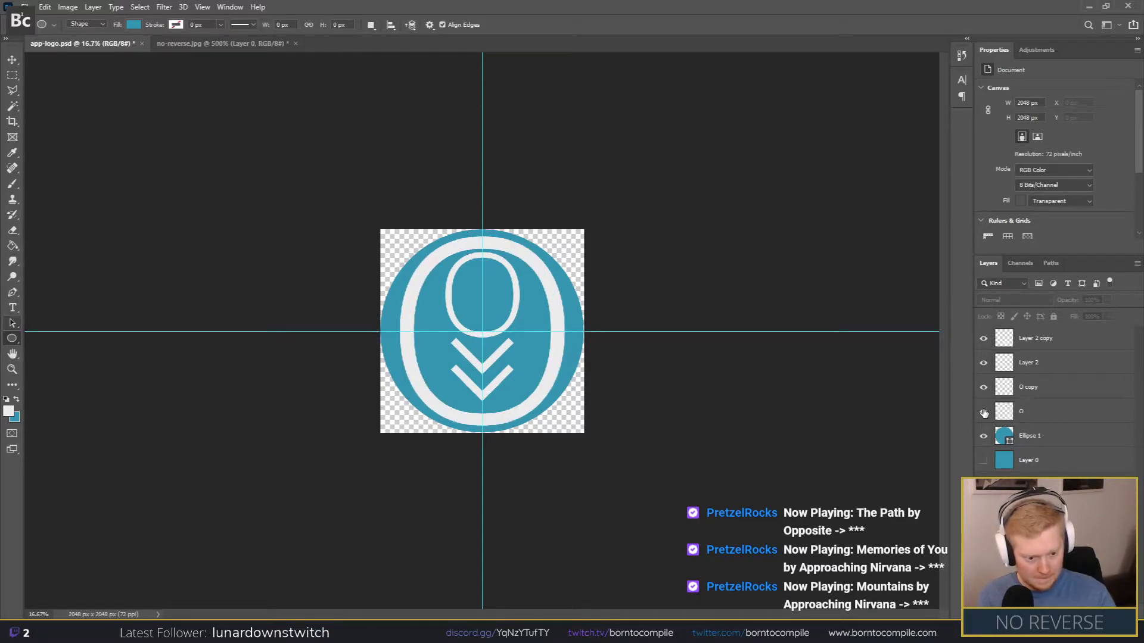
left_click(984, 412)
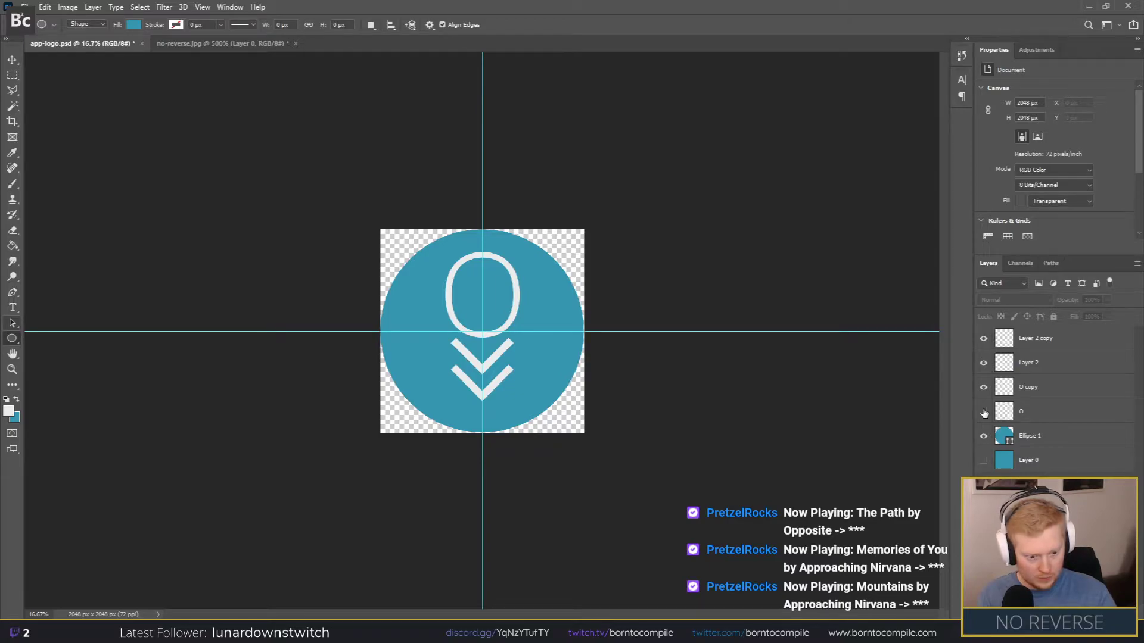
left_click(983, 413)
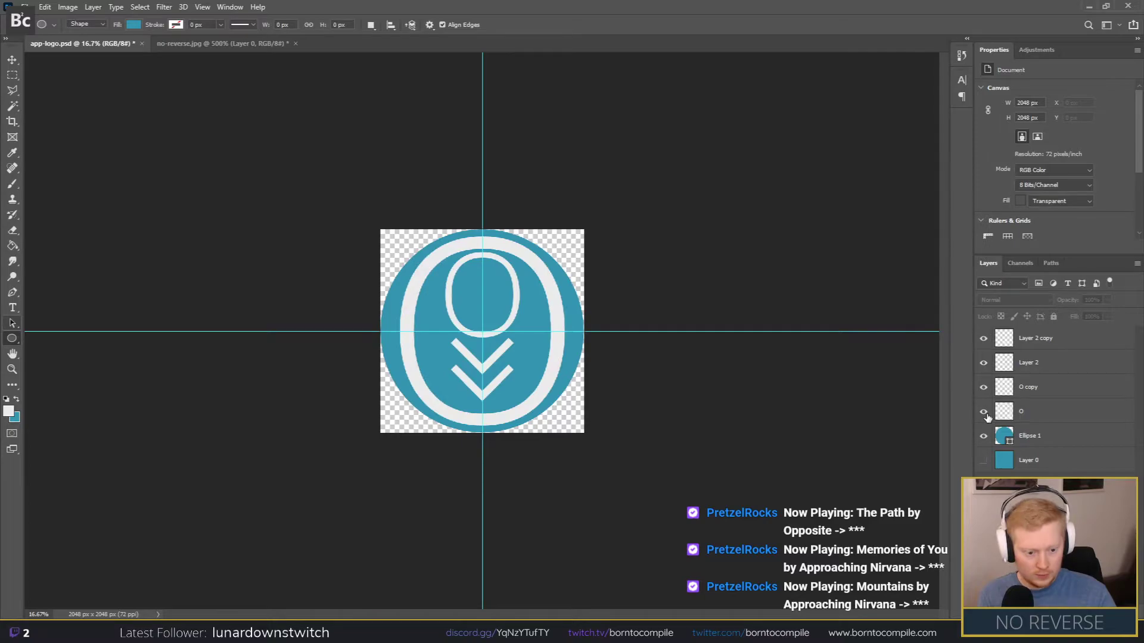
left_click(984, 413)
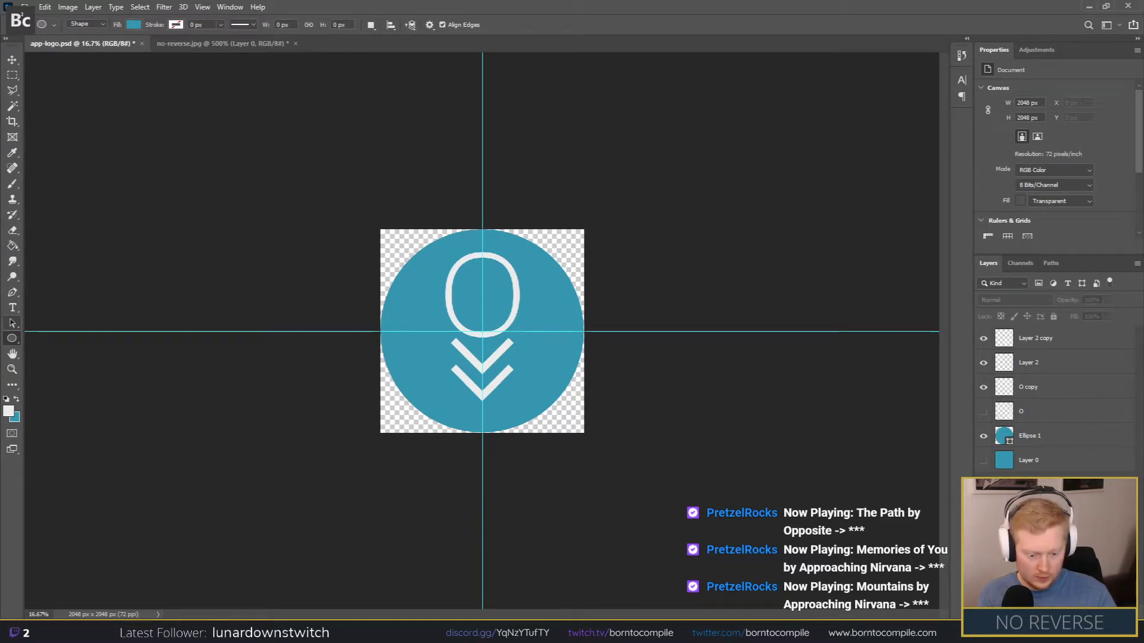
Step: Switch to Unity, stop play mode and select the app-logo texture in the Featured folder
key("alt+Tab")
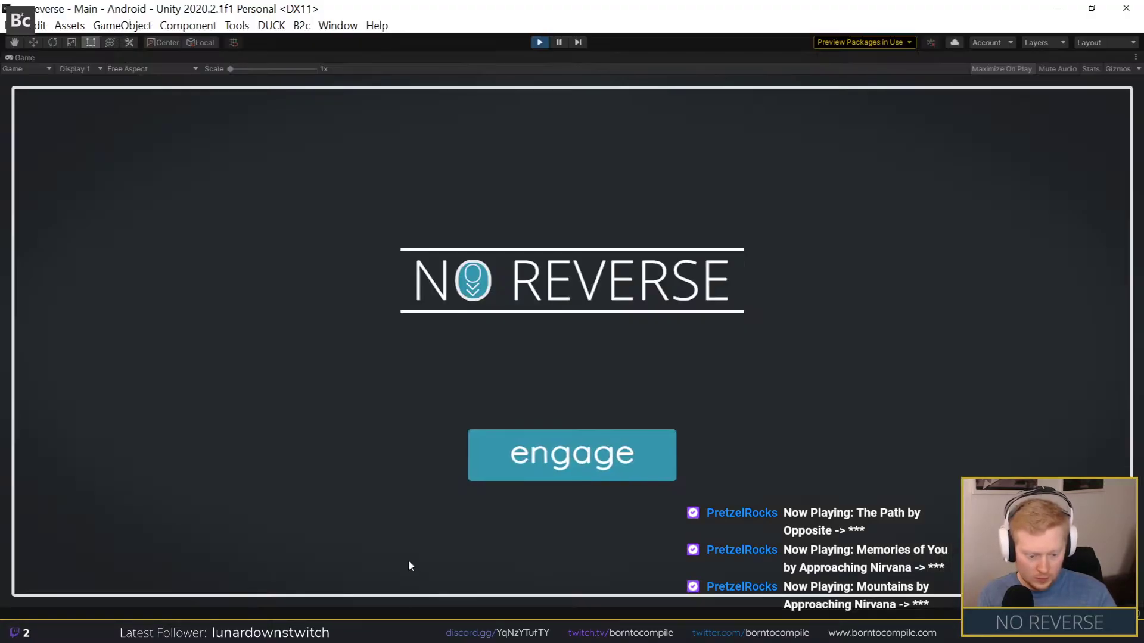
left_click(538, 43)
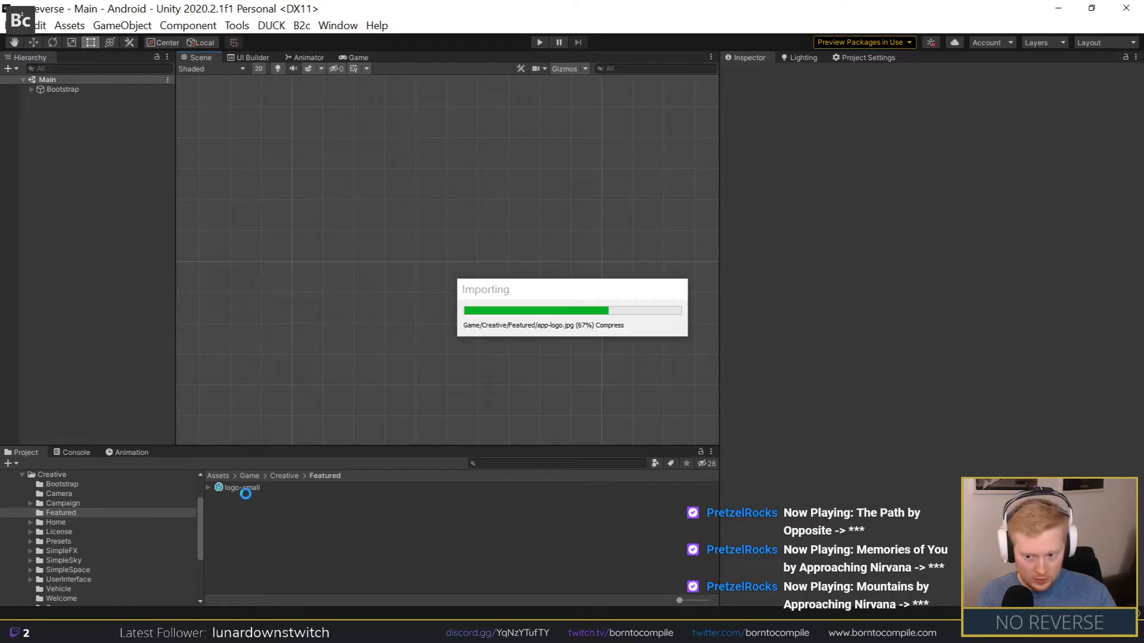
left_click(240, 489)
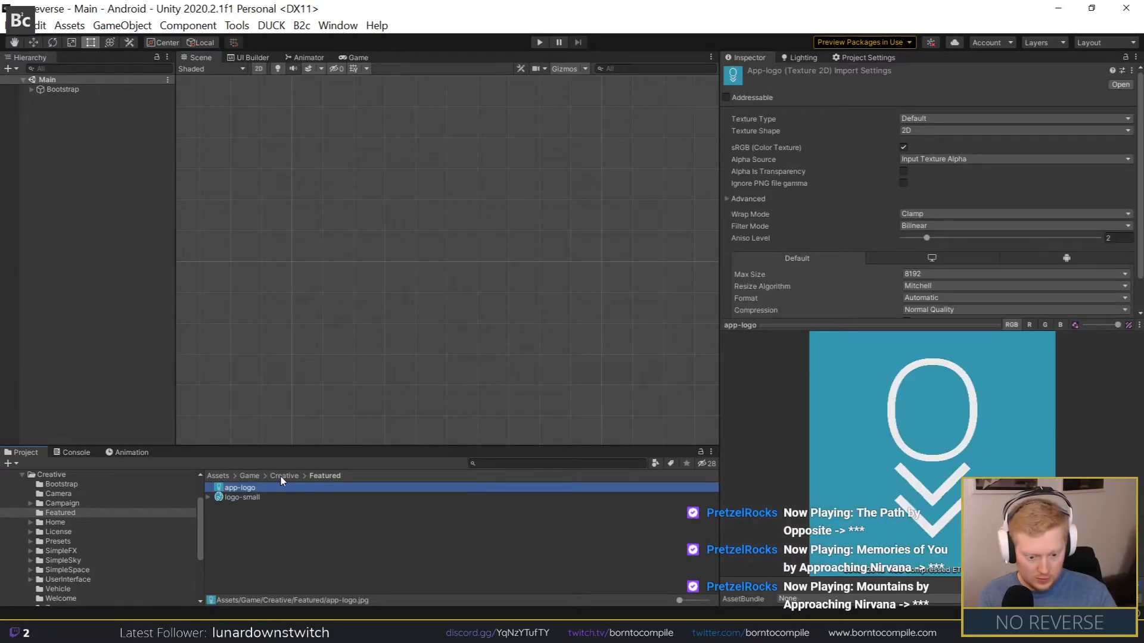
left_click(913, 119)
left_click(859, 184)
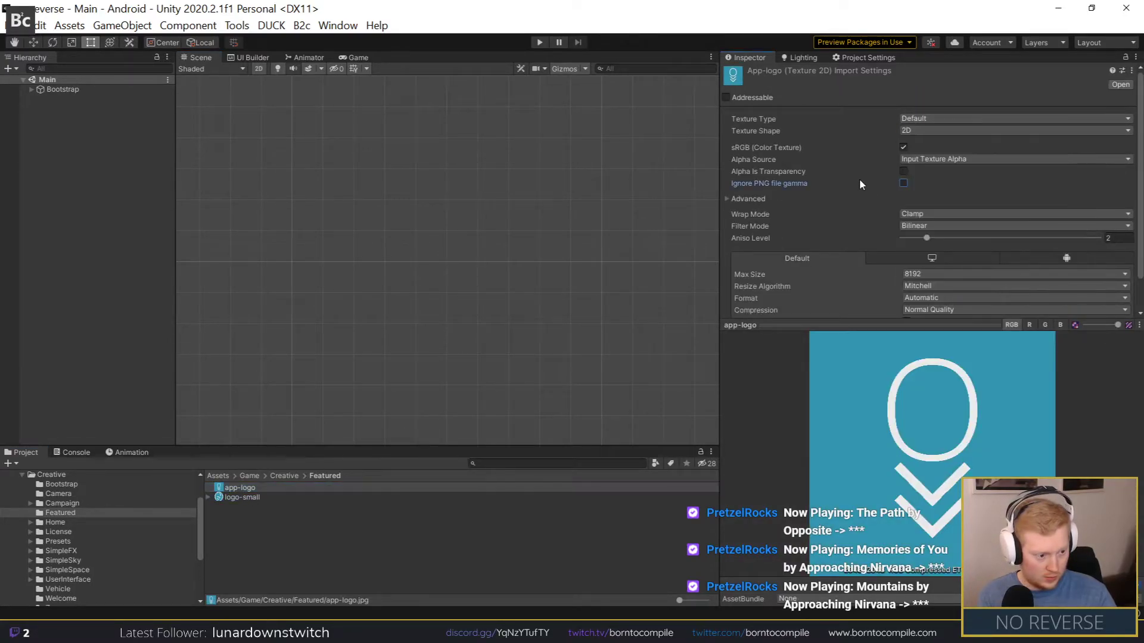
Step: Set the app-logo texture's max size to 2048 and compression to None, and apply the import settings
left_click(914, 278)
left_click(940, 387)
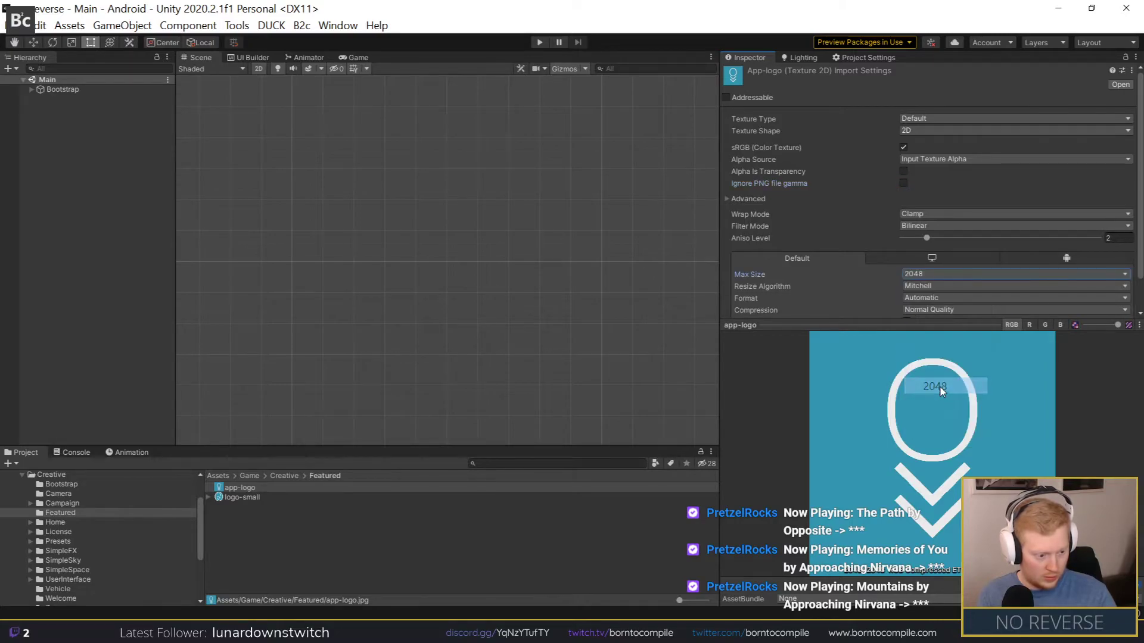
left_click(1013, 310)
left_click(965, 324)
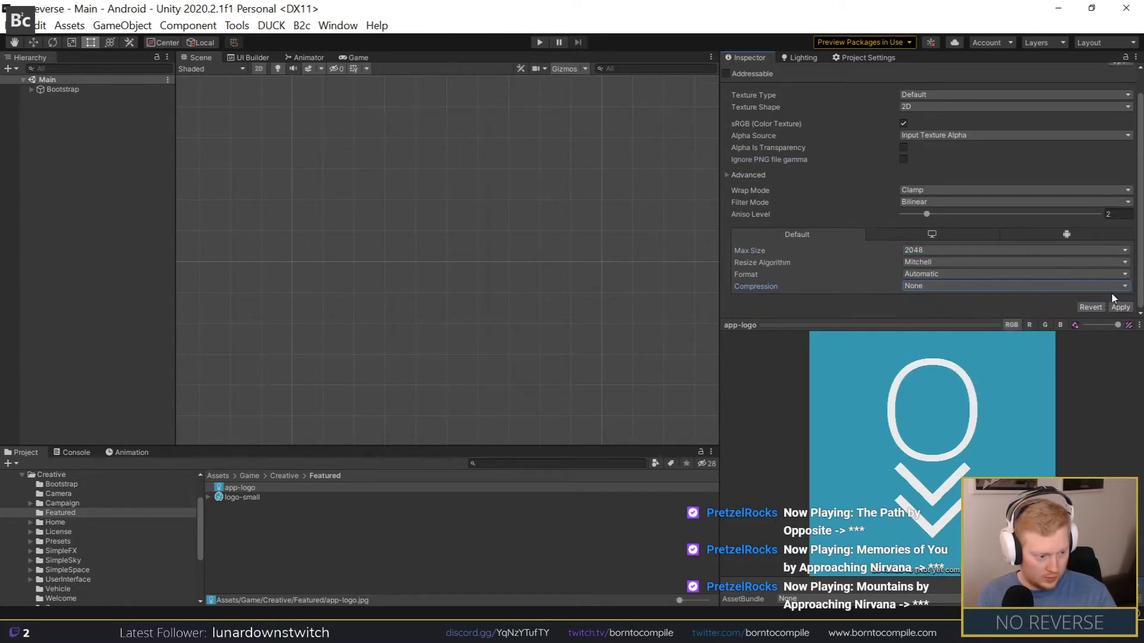
left_click(1116, 308)
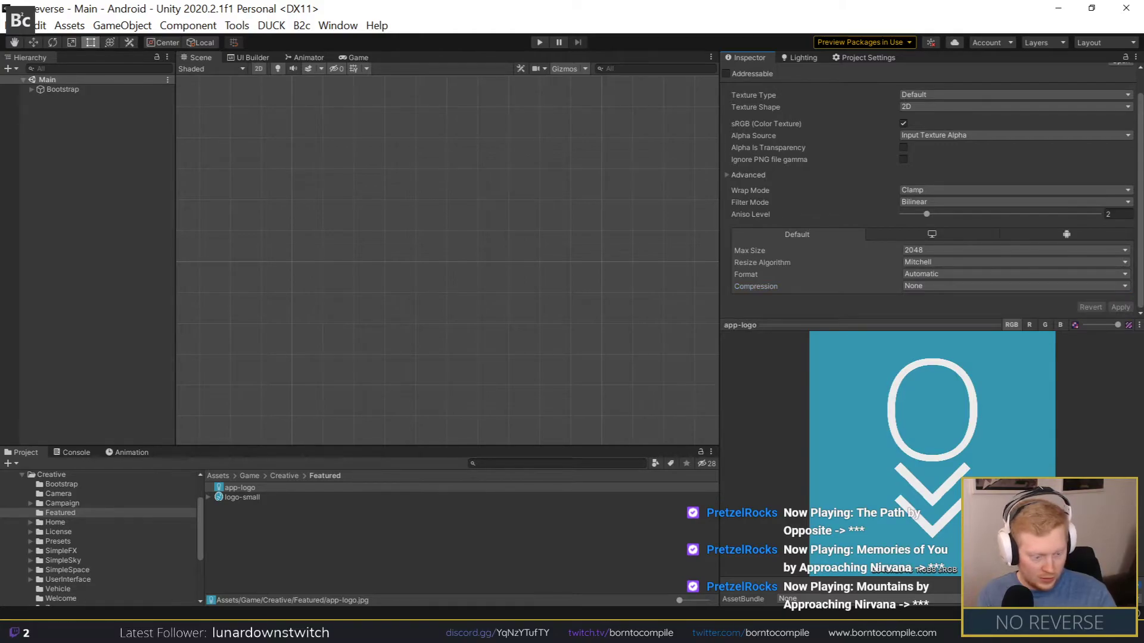
Step: Reduce the app-logo texture's max size to 512 and apply the change
left_click(927, 251)
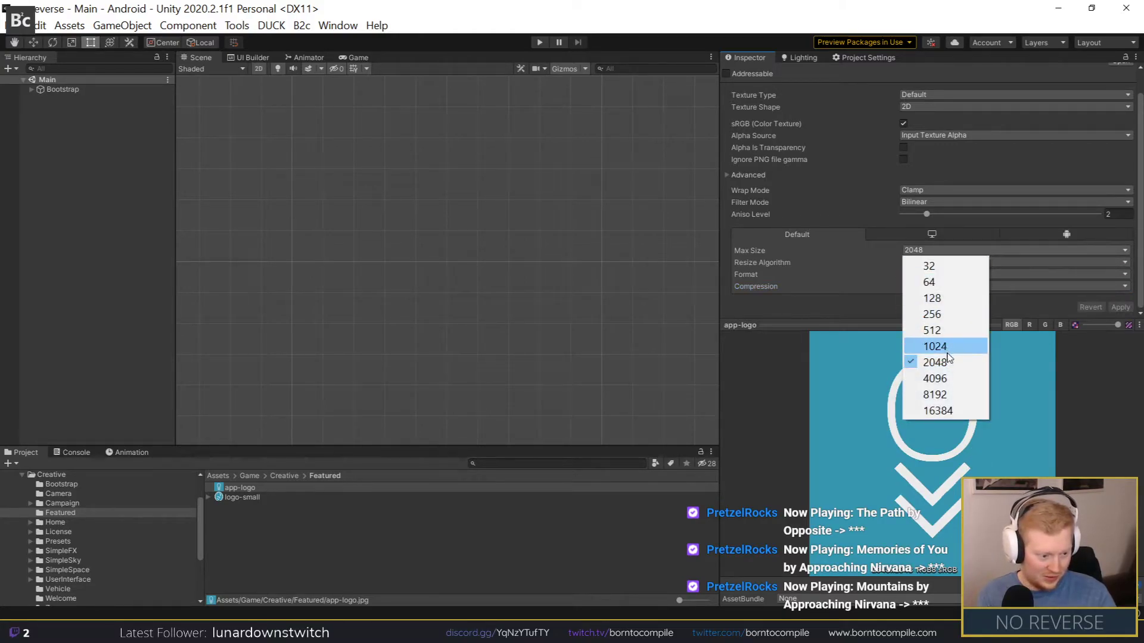
left_click(951, 331)
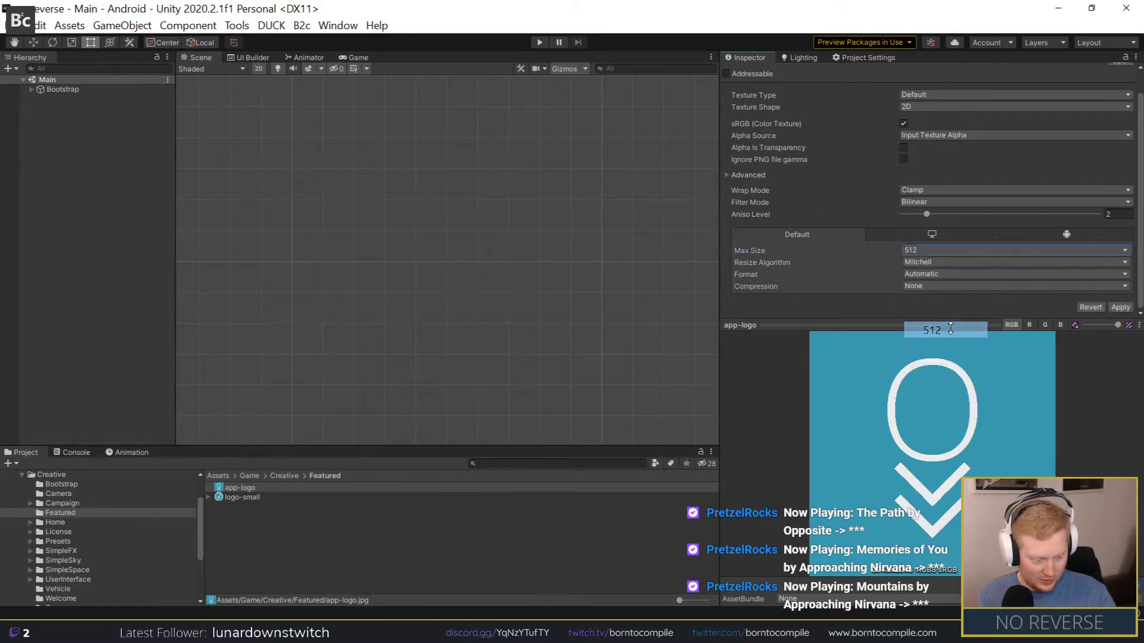
left_click(1122, 308)
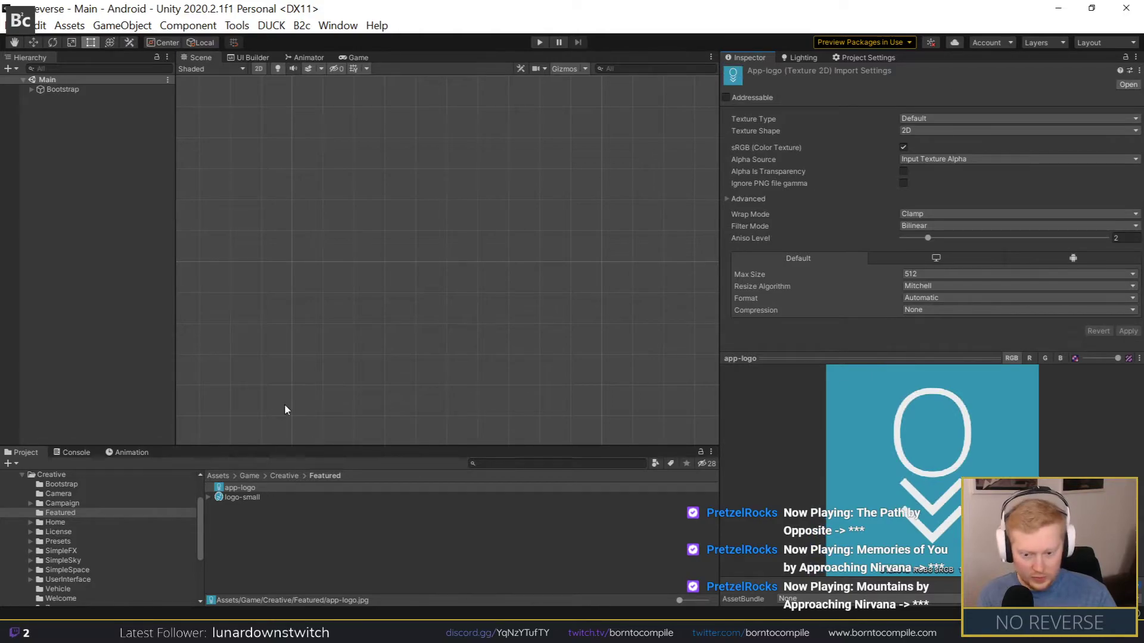
Step: Assign the app-logo texture as the Default Icon in the project's Player settings
left_click(868, 57)
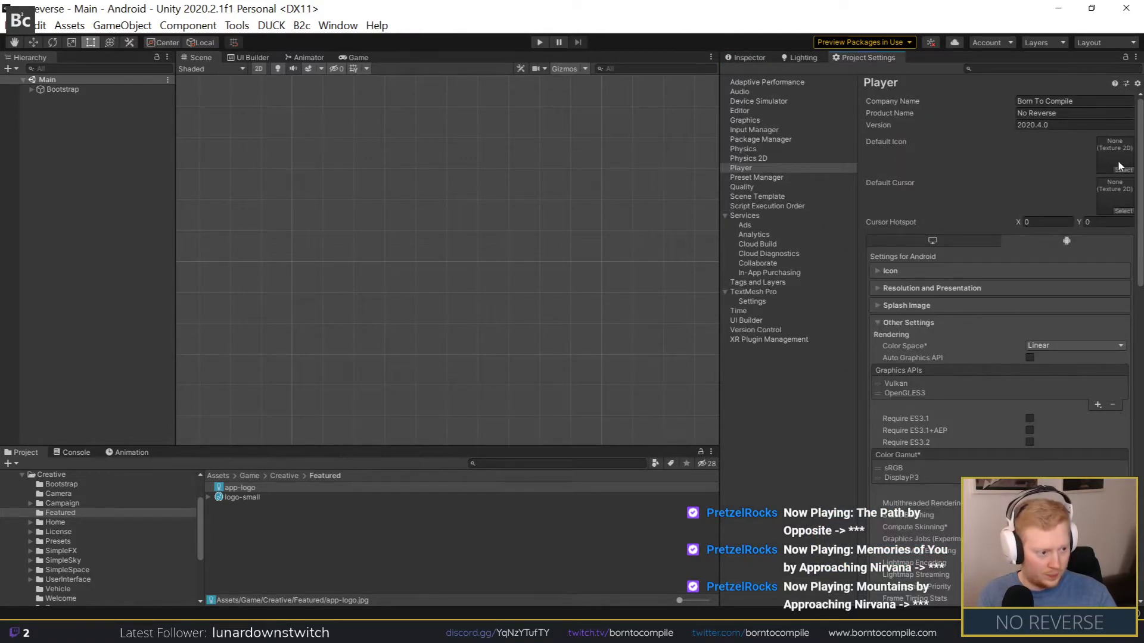
left_click_drag(249, 490, 1109, 152)
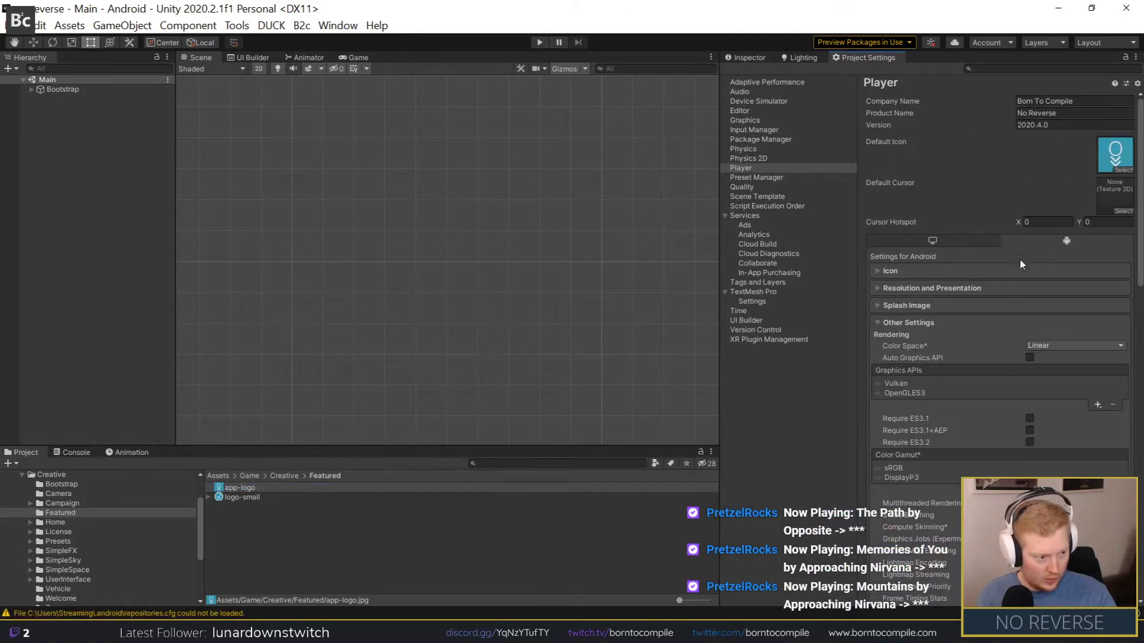
Step: Add the b2c-logo image to the Featured folder and view its import settings
left_click(65, 249)
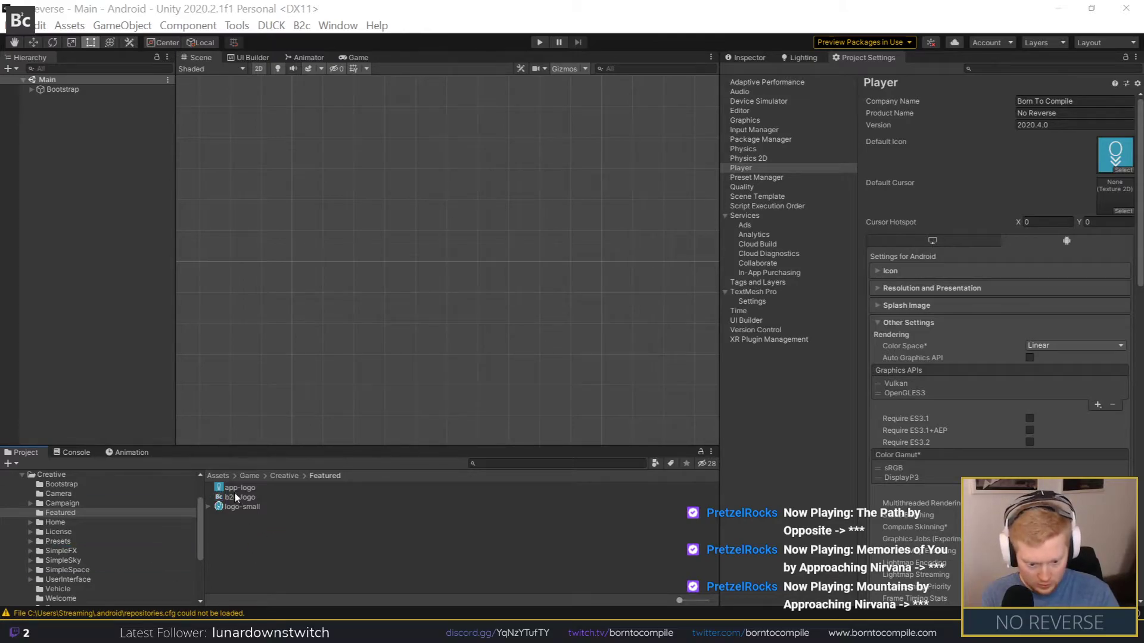
left_click(235, 497)
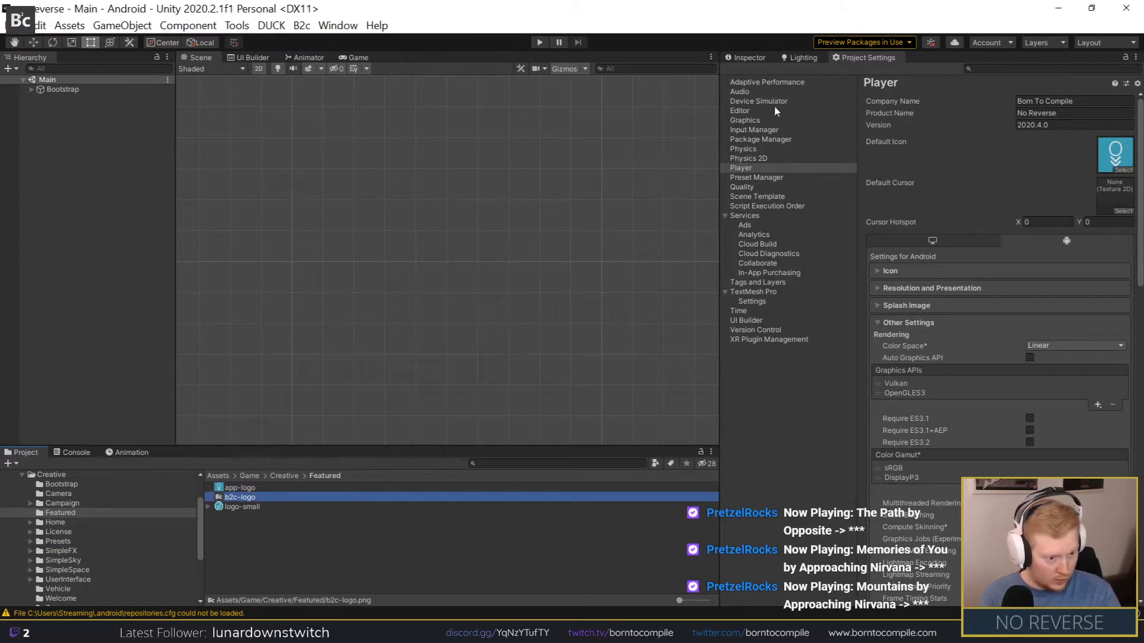
left_click(751, 57)
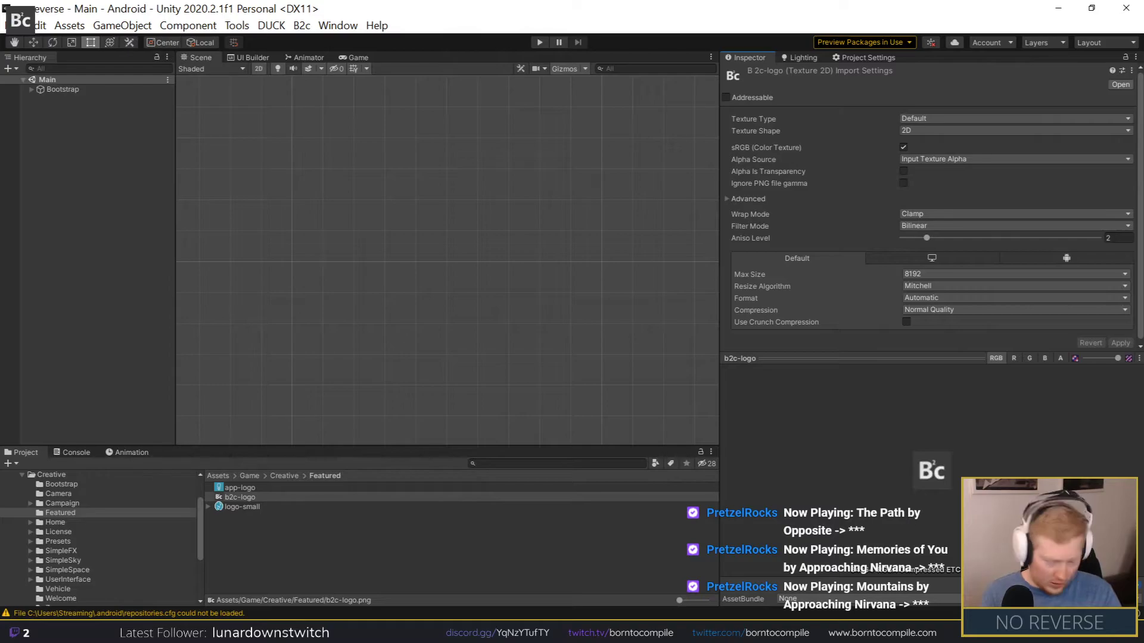
Step: Delete the b2c-logo texture from the Featured folder
left_click(247, 501)
key("Delete")
key("Return")
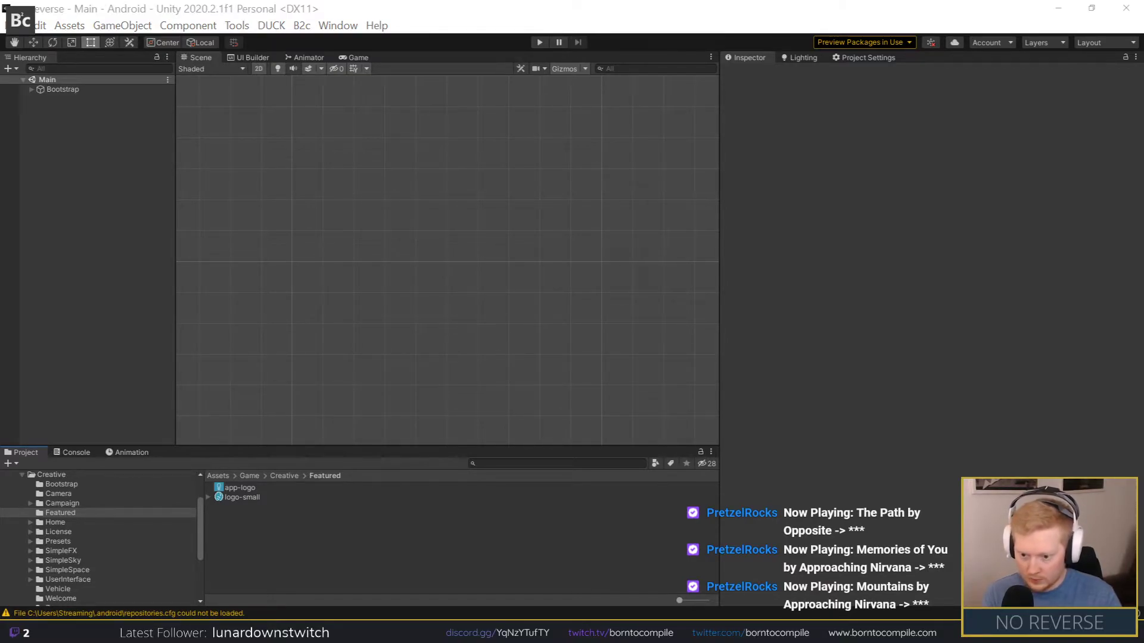
Step: Switch to File Explorer and look through the Featured folder of the memory-for-kids project in born-to-compile
left_click_drag(0, 139, 535, 133)
key("alt+Tab")
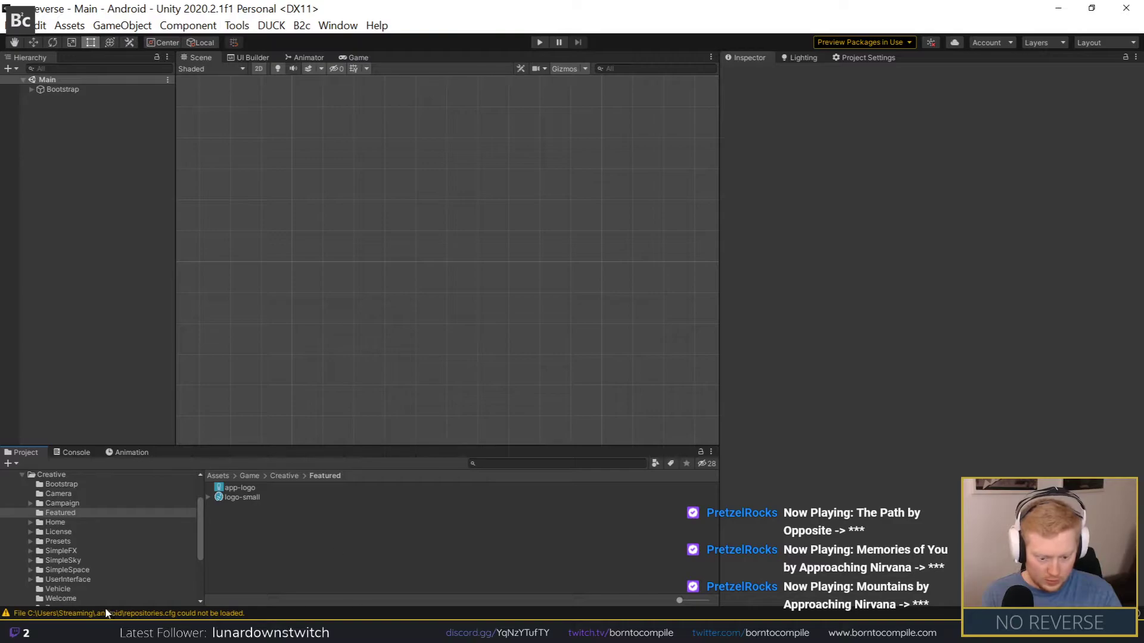
key("alt+Tab")
left_click(69, 215)
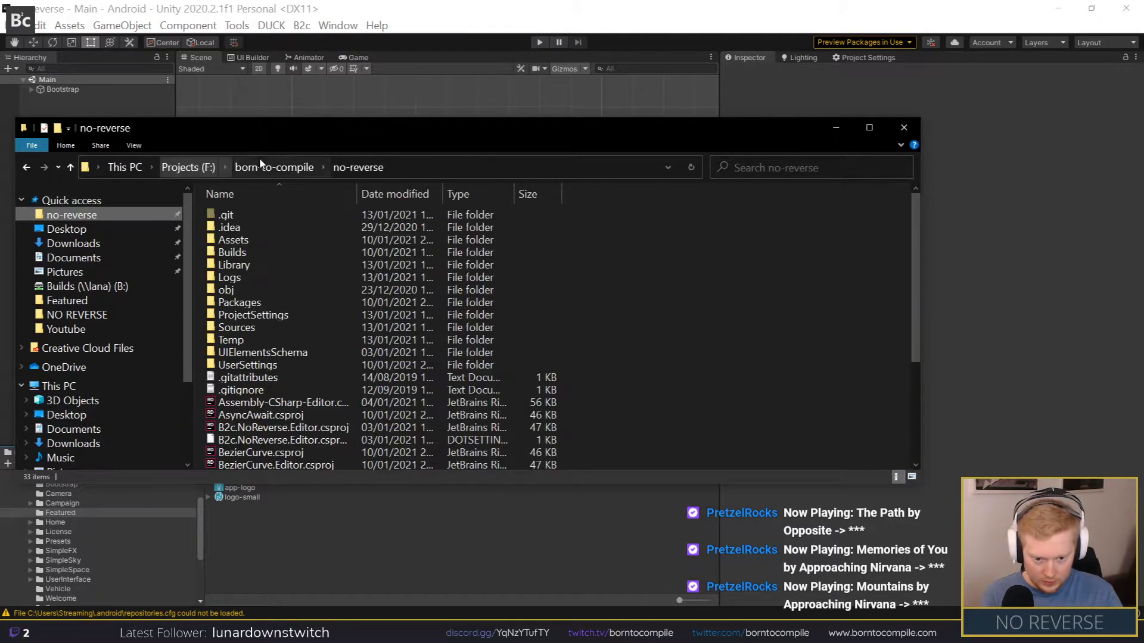
left_click(260, 163)
double_click(257, 315)
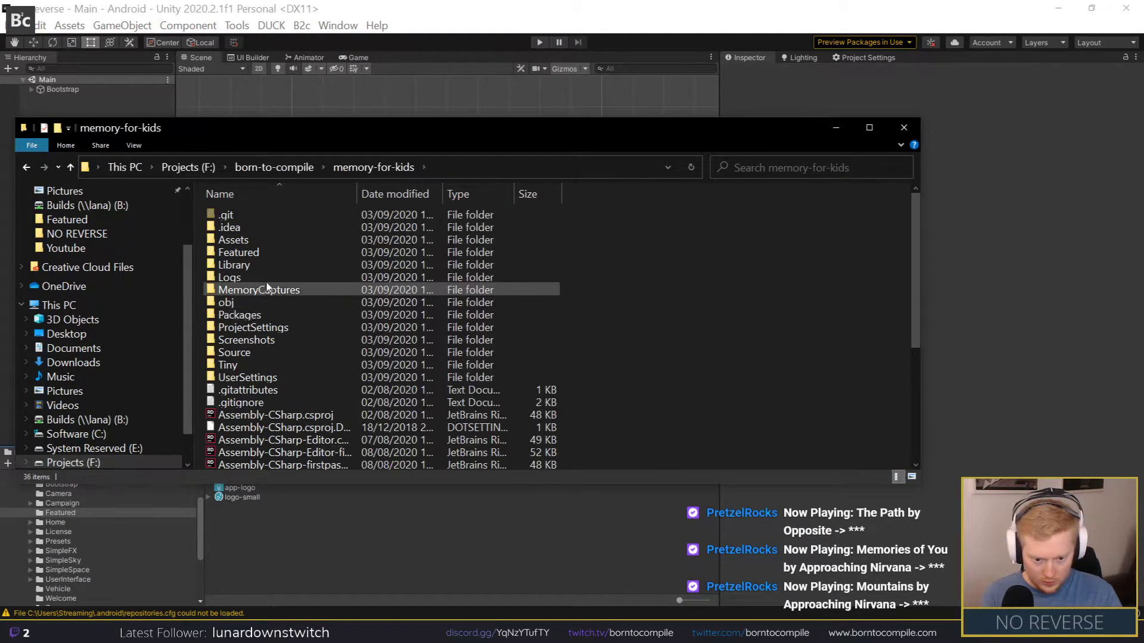
double_click(250, 253)
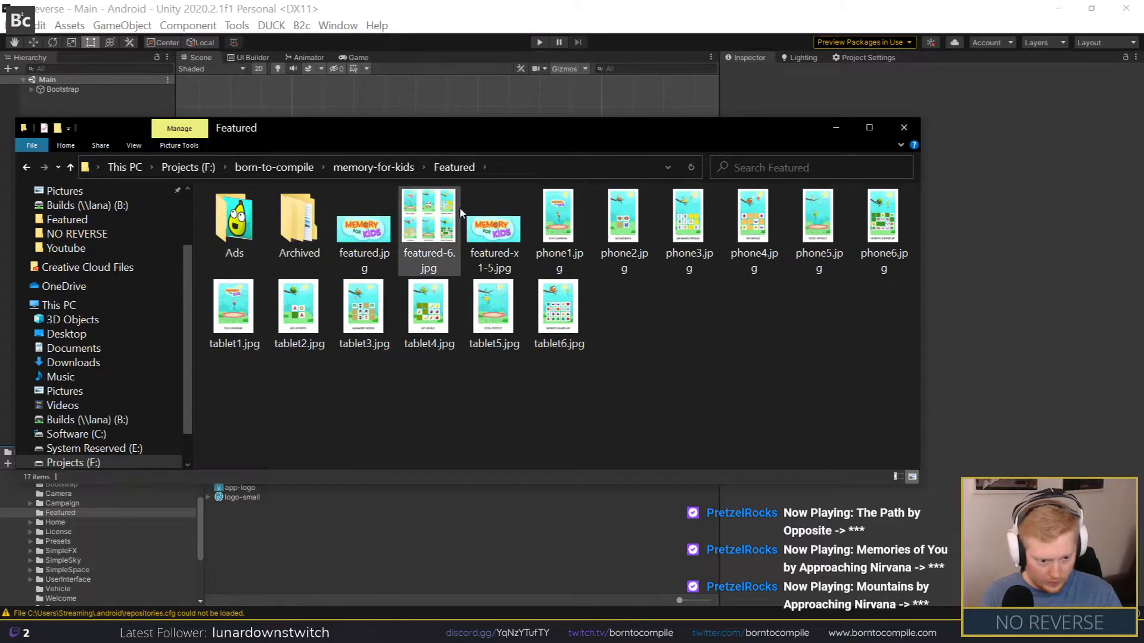
Step: Open the Assets/Game/Creative/Featured folder of the memory-for-kids project
key("BackSpace")
left_click(238, 240)
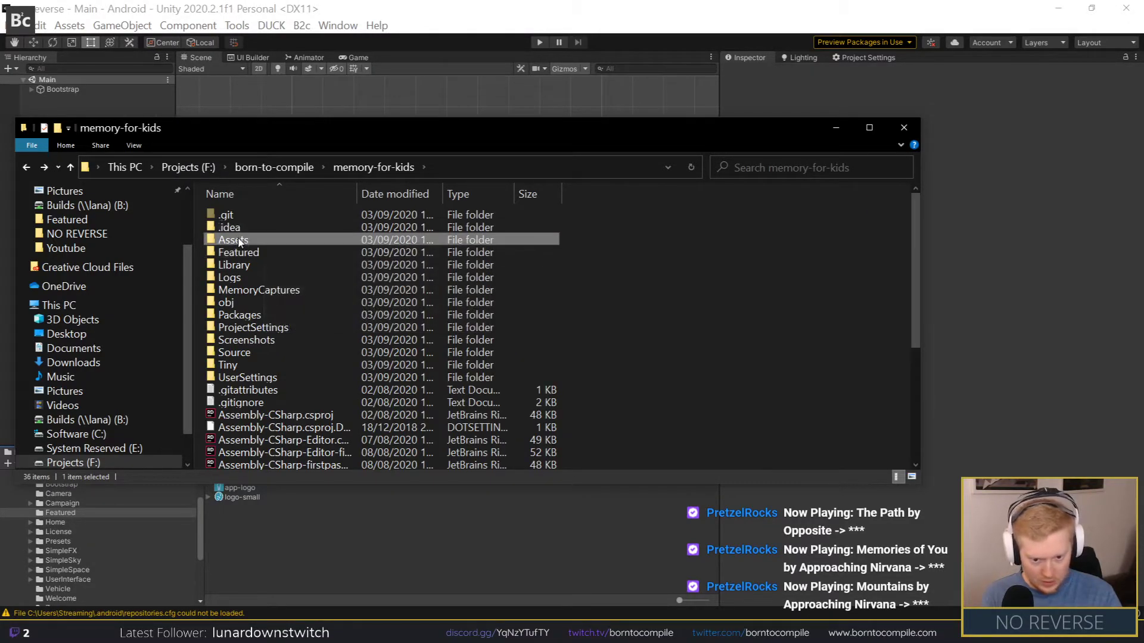
double_click(238, 240)
double_click(254, 227)
double_click(255, 215)
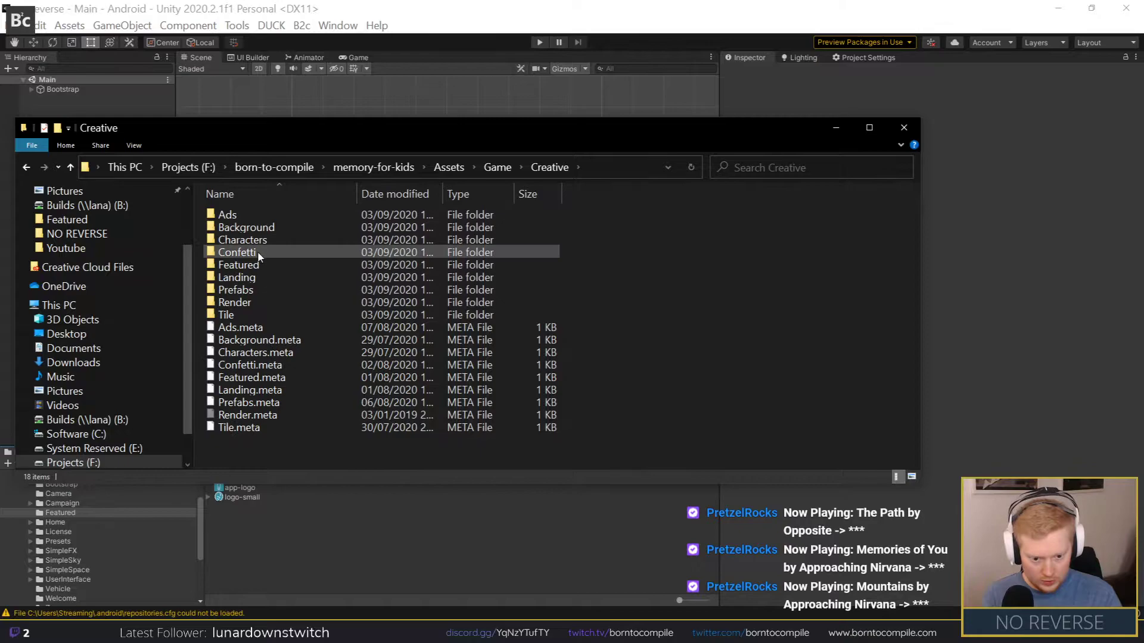
double_click(255, 264)
Step: Add BornToCompile.jpg to the Unity project's Featured folder and close the File Explorer window
left_click_drag(274, 136, 680, 217)
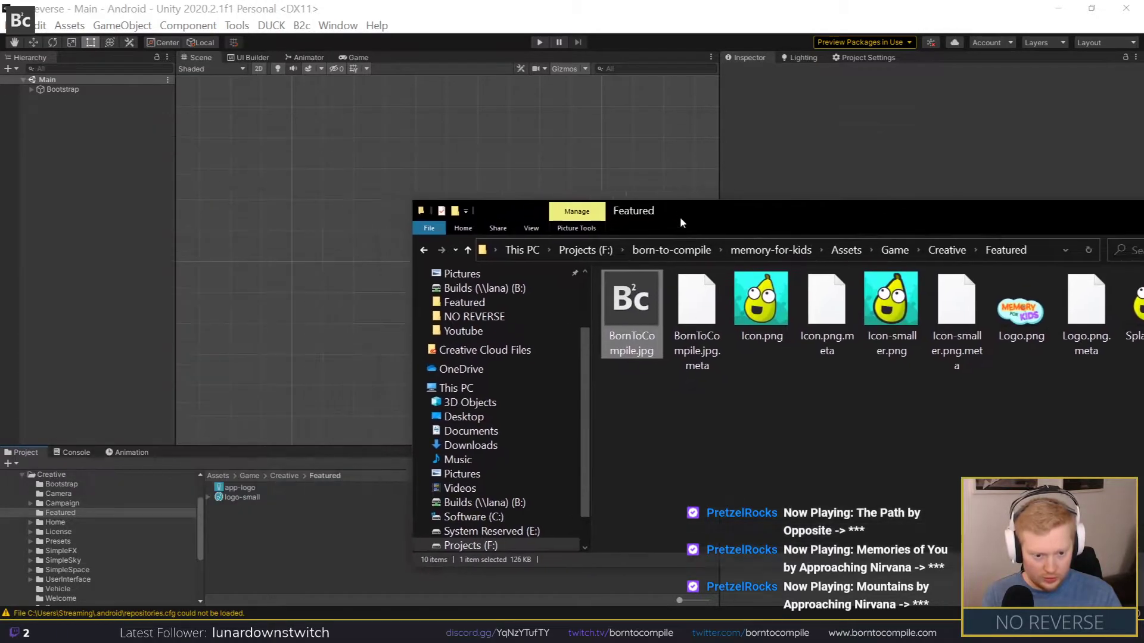
left_click_drag(630, 301, 235, 525)
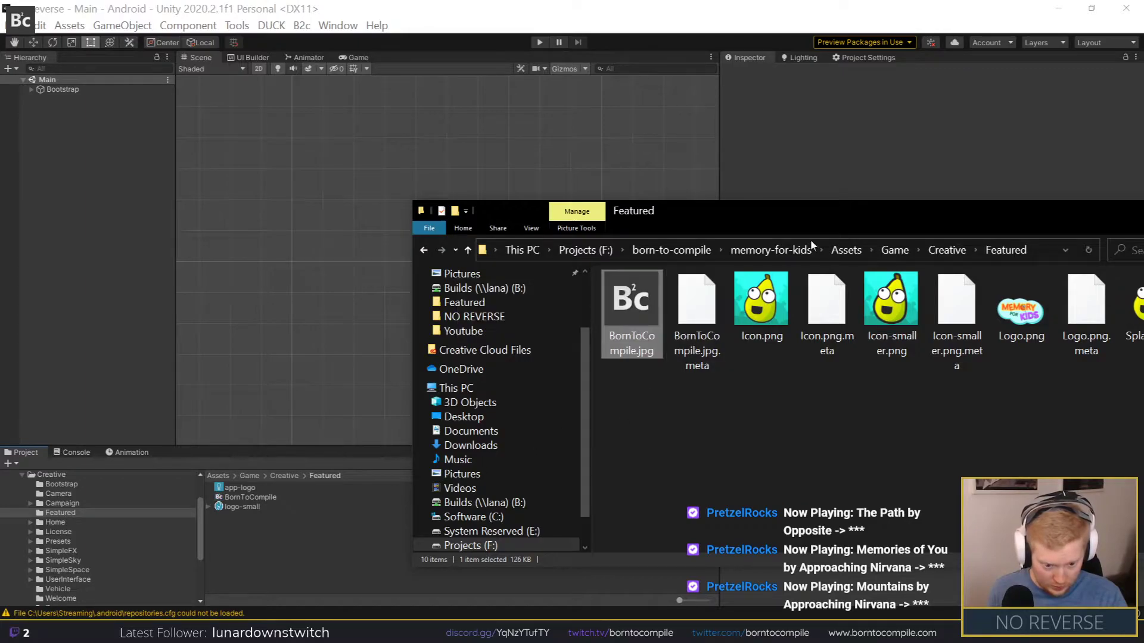
left_click_drag(932, 210, 666, 226)
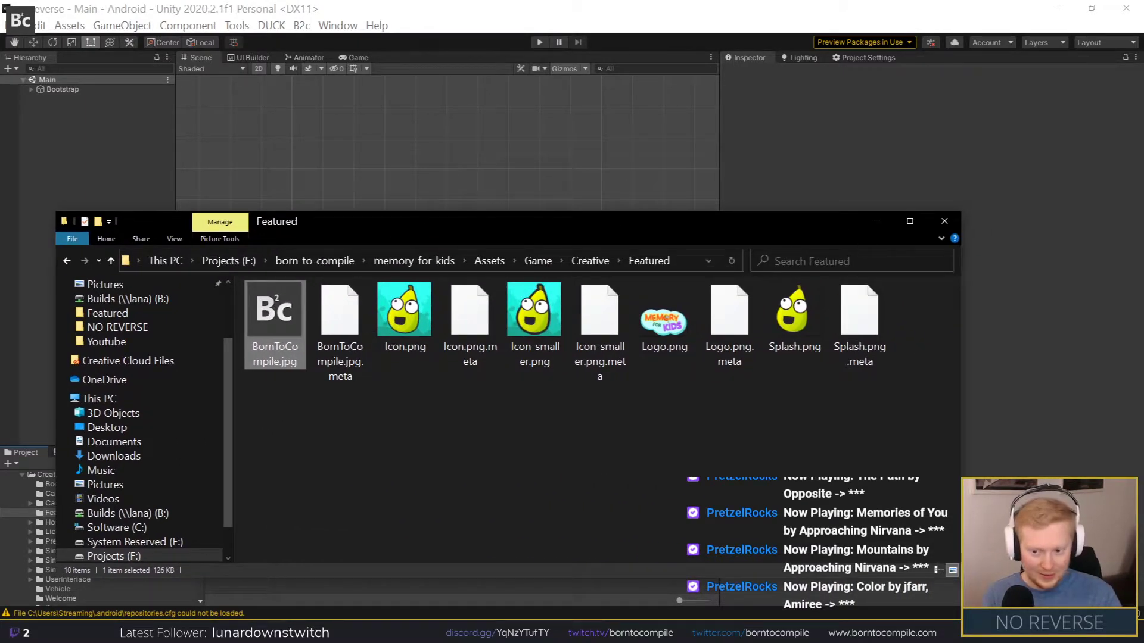
left_click(952, 223)
Step: Set the BornToCompile texture's compression to None and its max size to 512, and apply the import settings
left_click(250, 498)
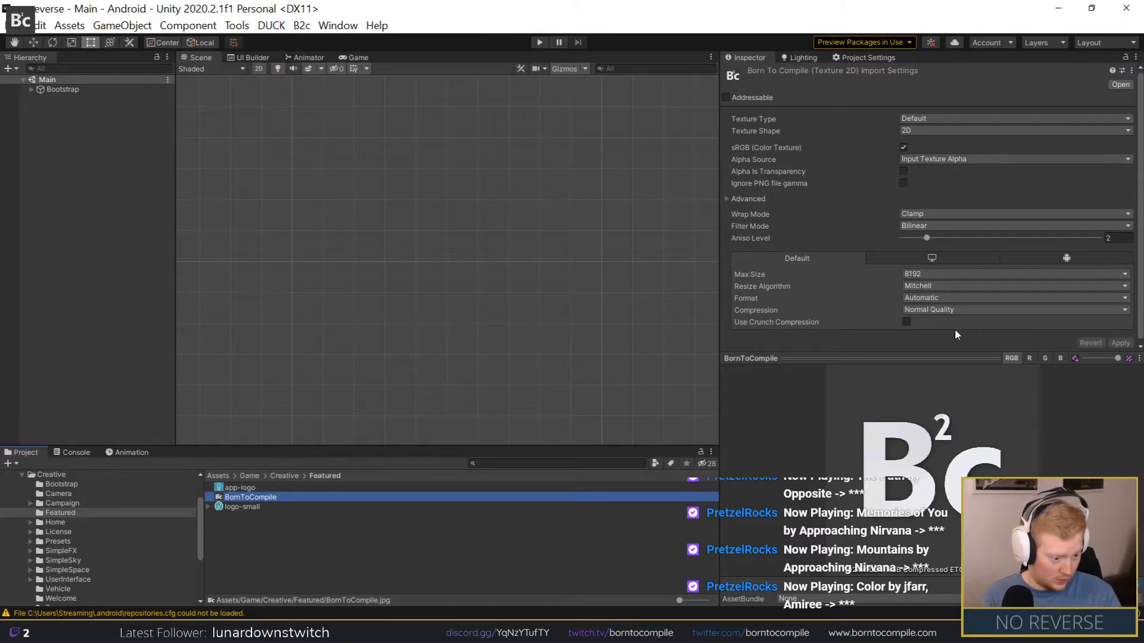
left_click(954, 310)
left_click(920, 324)
left_click(1126, 332)
left_click(943, 276)
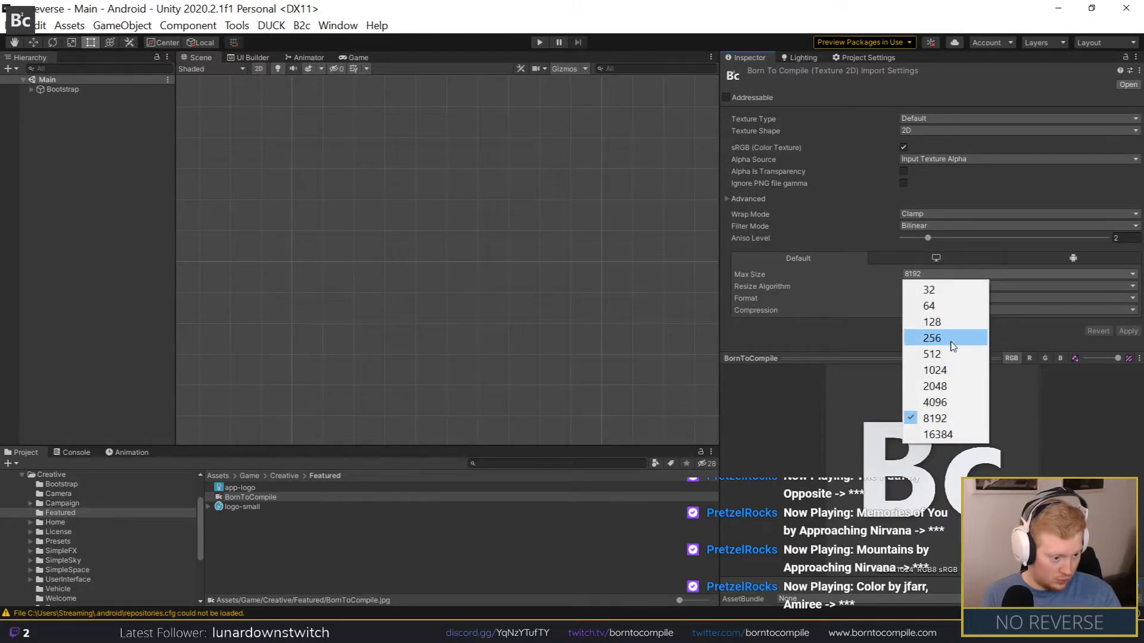
left_click(935, 370)
left_click(1126, 332)
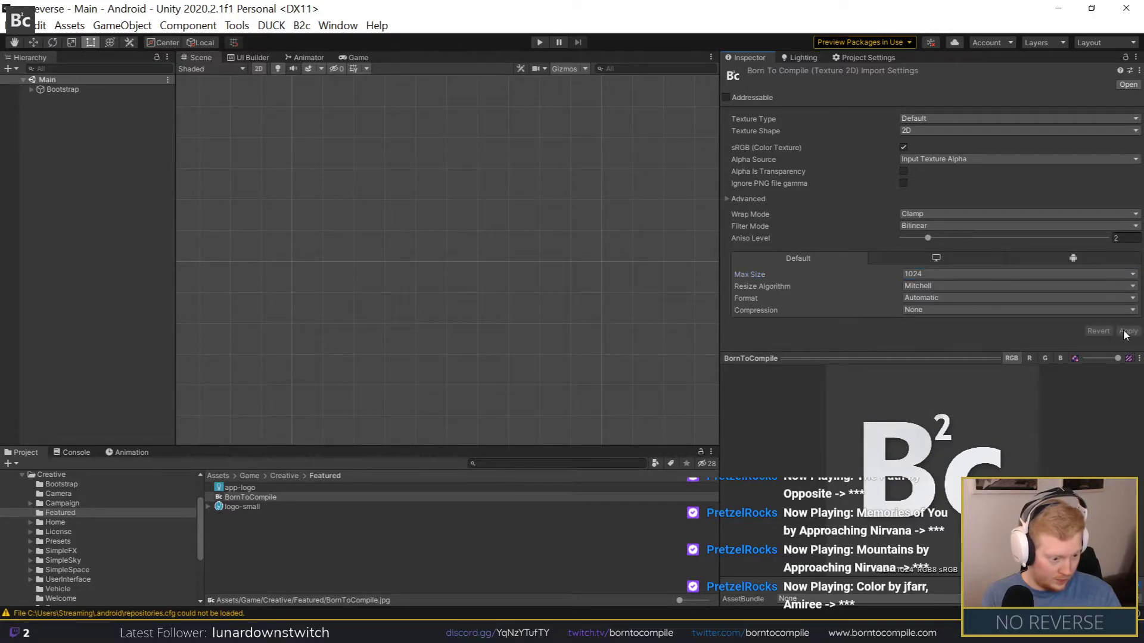
left_click(947, 274)
left_click(929, 345)
left_click(1125, 332)
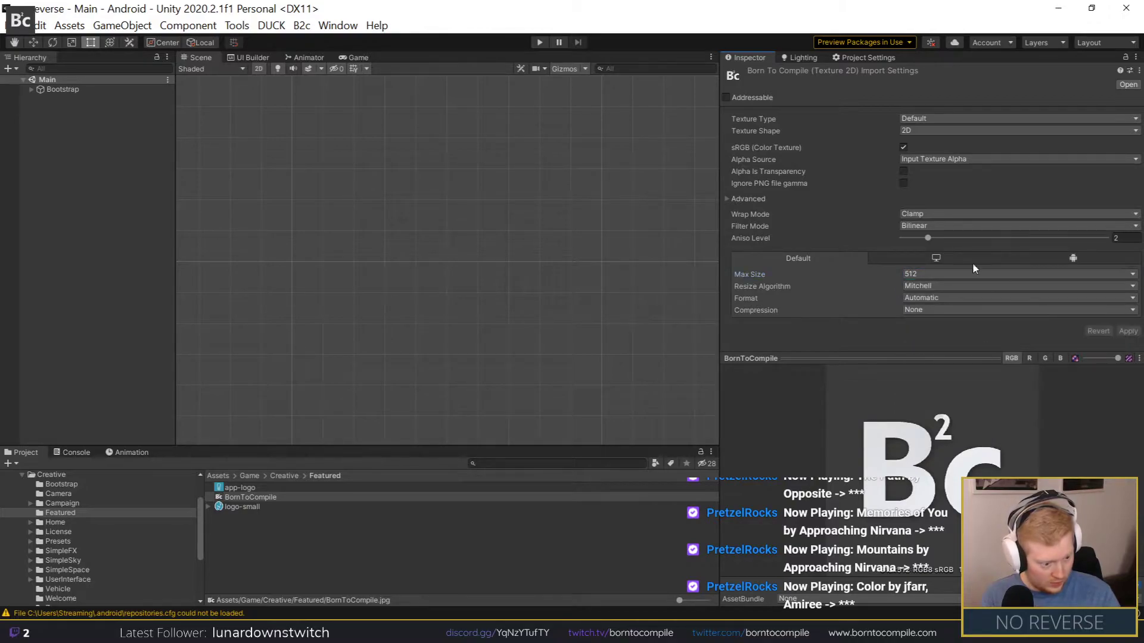
Step: Open the Android Splash Image section of the Player settings and preview the splash screen
left_click(863, 60)
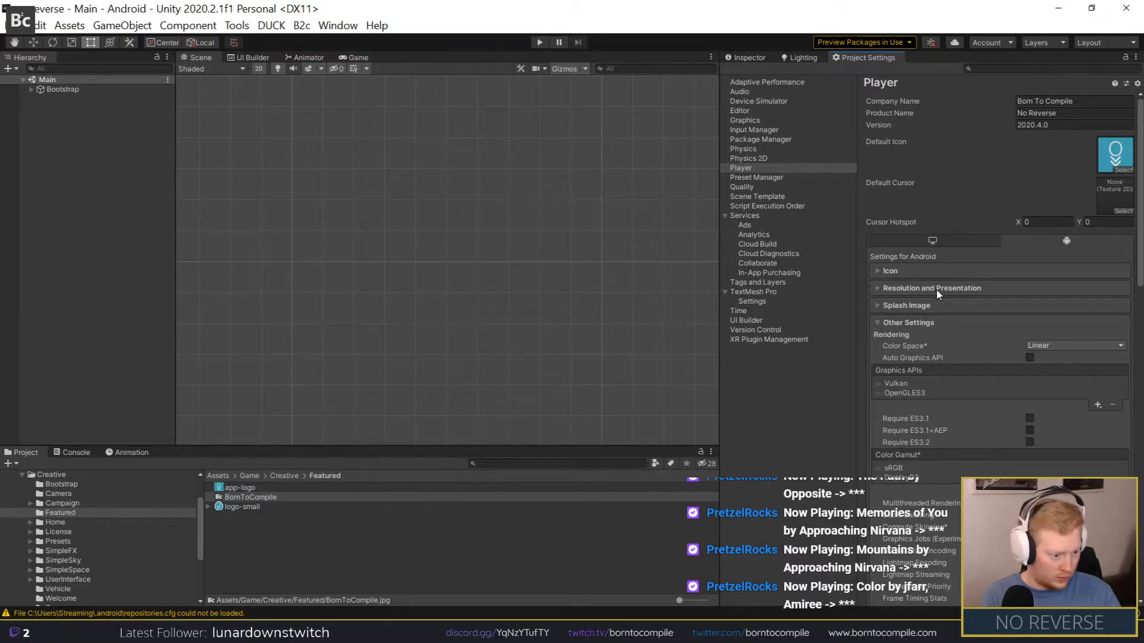
left_click(918, 289)
left_click(917, 287)
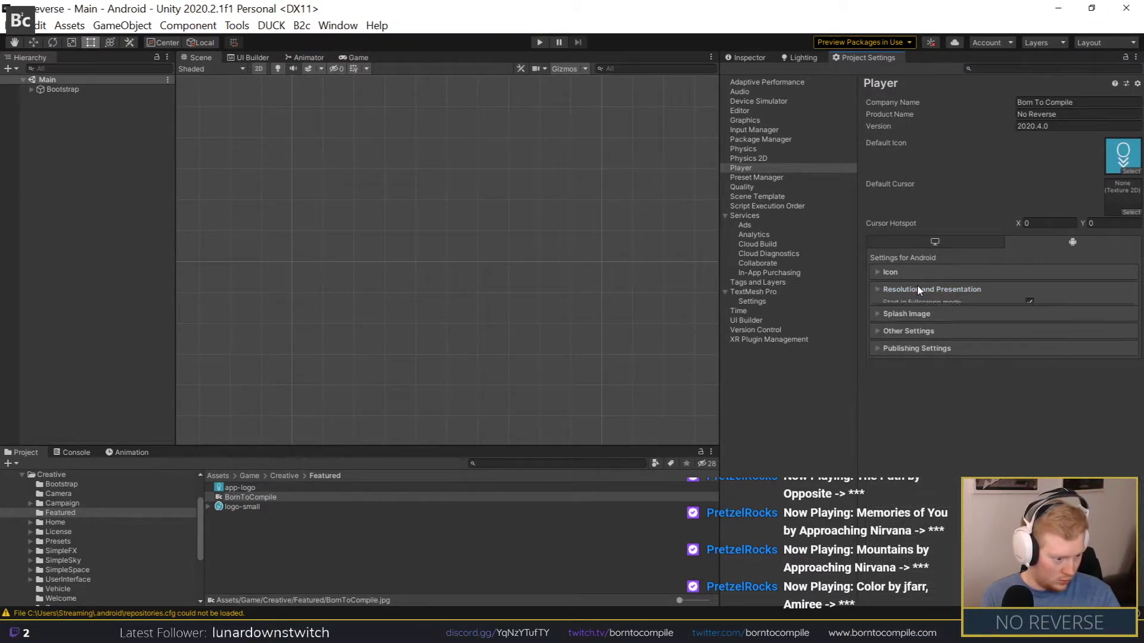
left_click(917, 306)
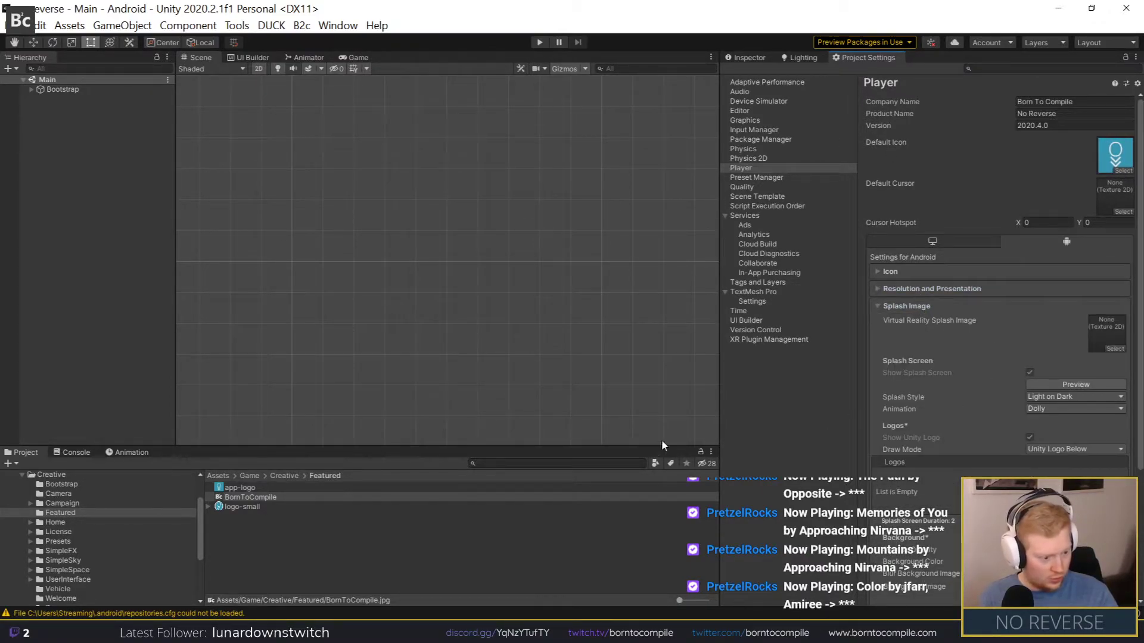
scroll(976, 395, "down", 2)
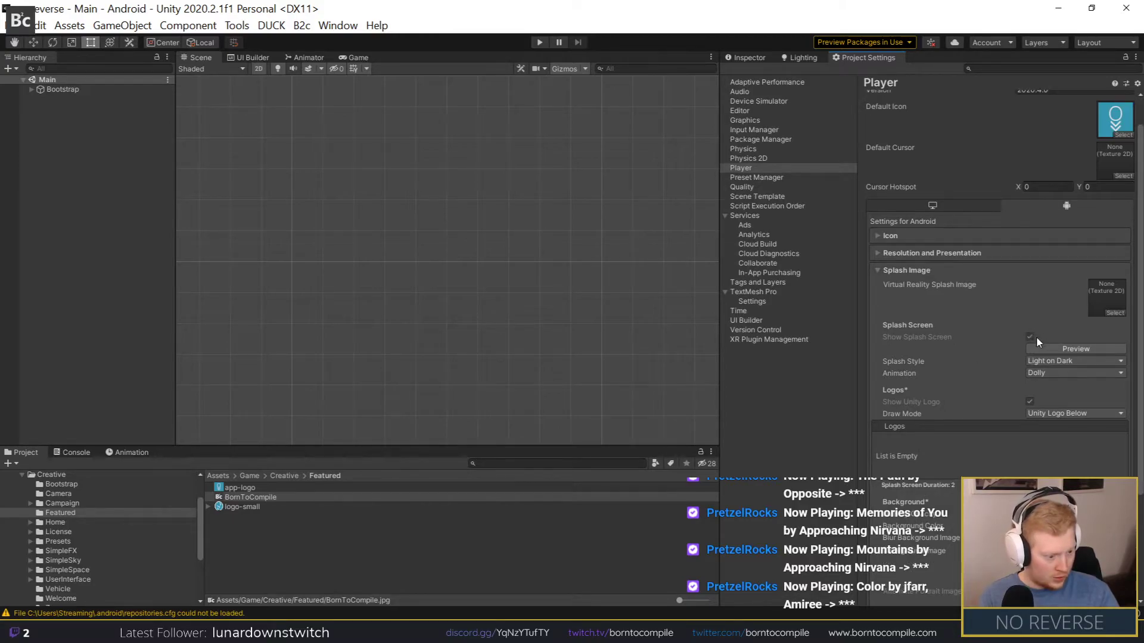
left_click(1037, 351)
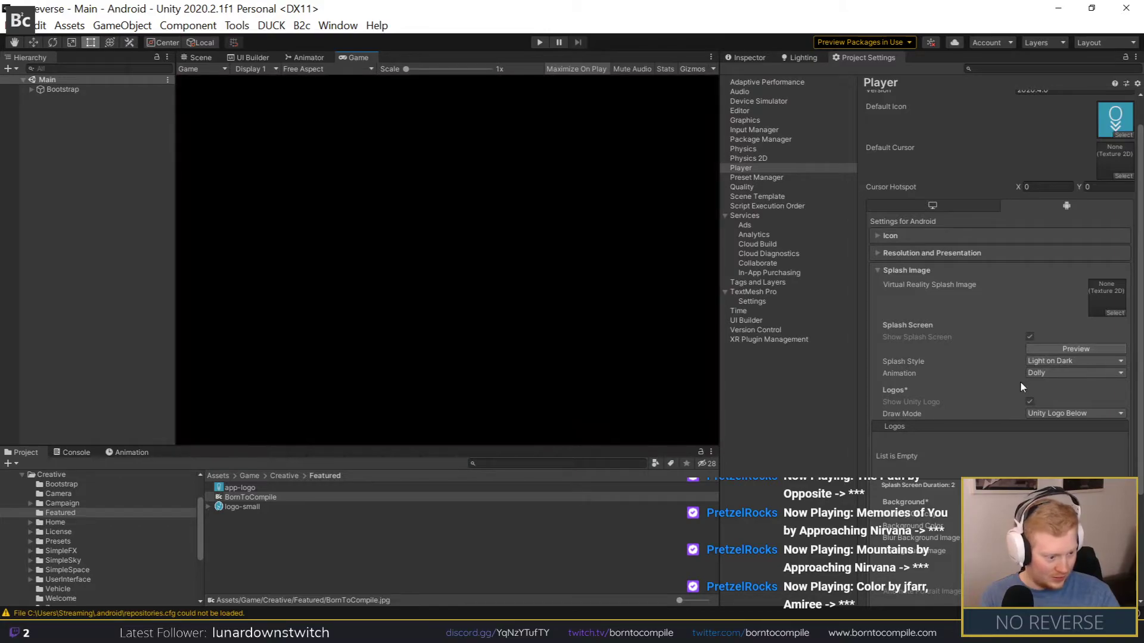
left_click(1038, 349)
Step: Set the splash screen animation to Static and preview it
left_click(1039, 372)
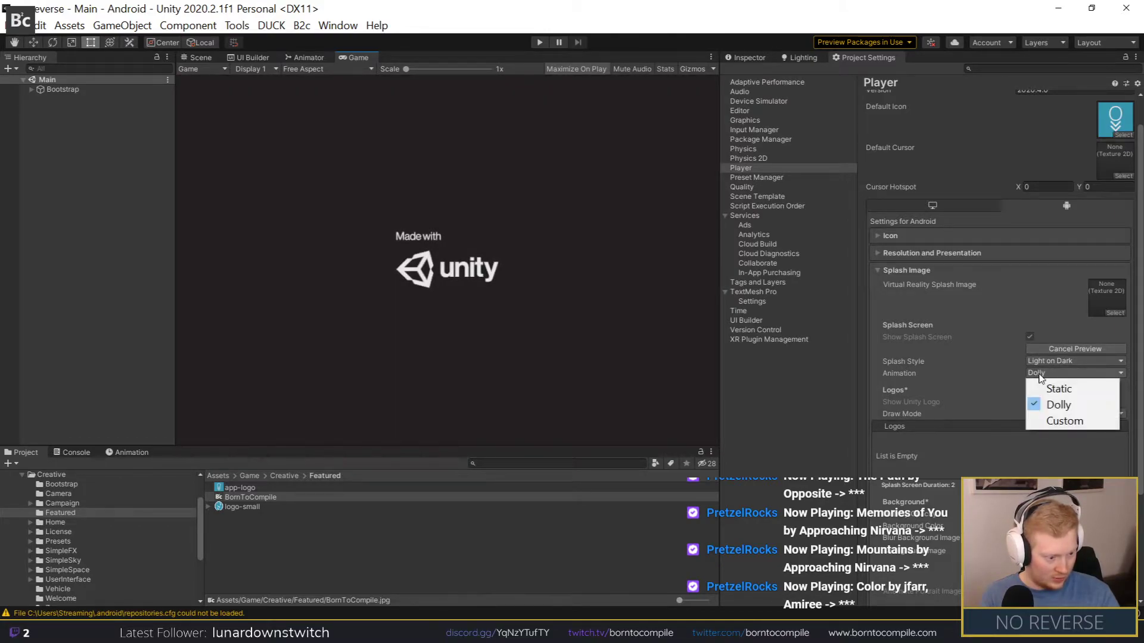
left_click(1042, 389)
left_click(1040, 348)
left_click(1040, 346)
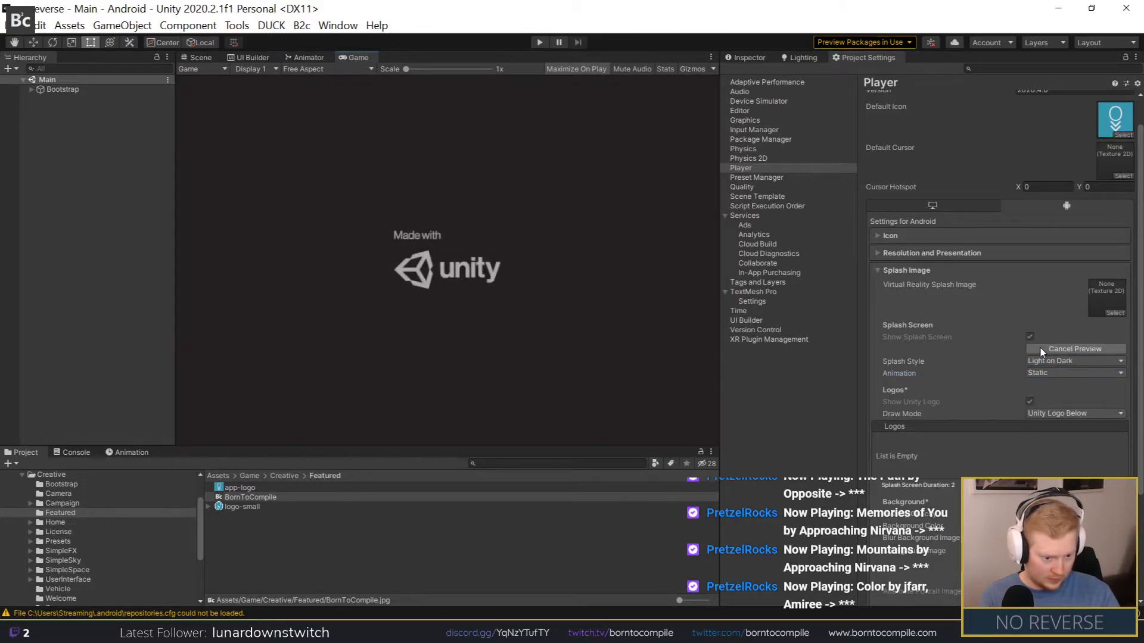
Step: Add an empty entry to the splash screen's logo list and keep the draw mode at Unity Logo Below
scroll(975, 387, "down", 2)
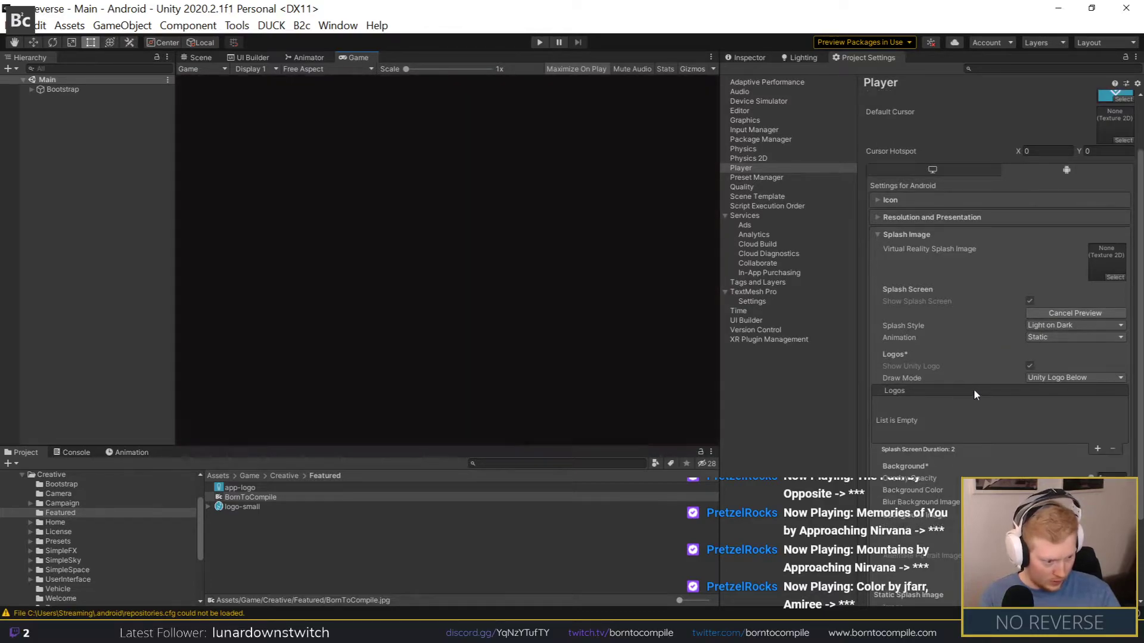
left_click(1098, 449)
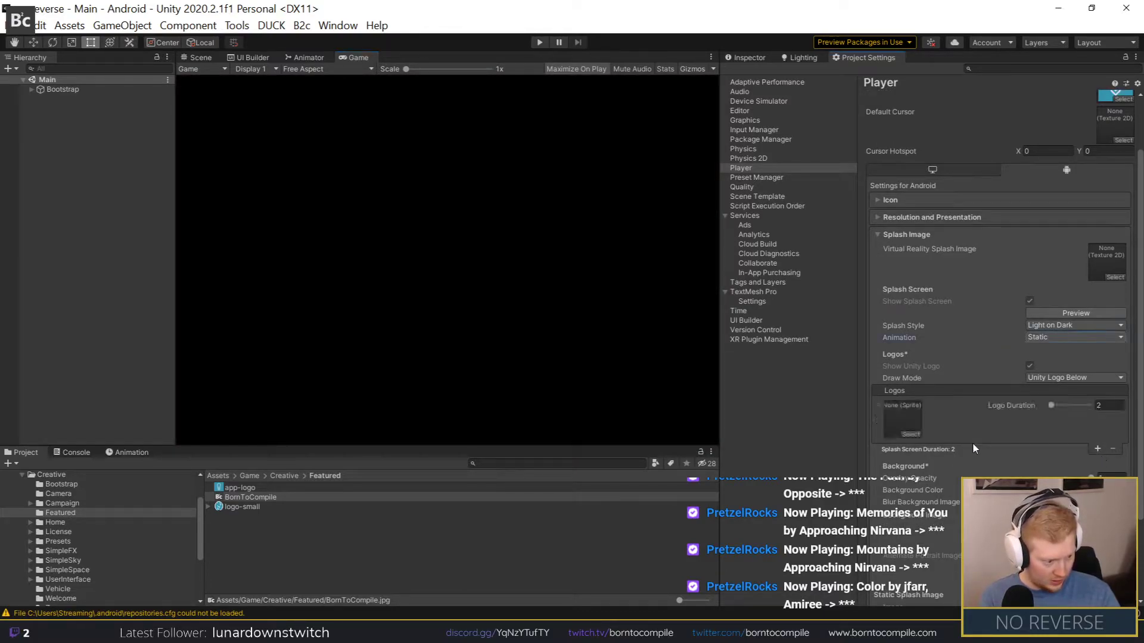
left_click(1034, 382)
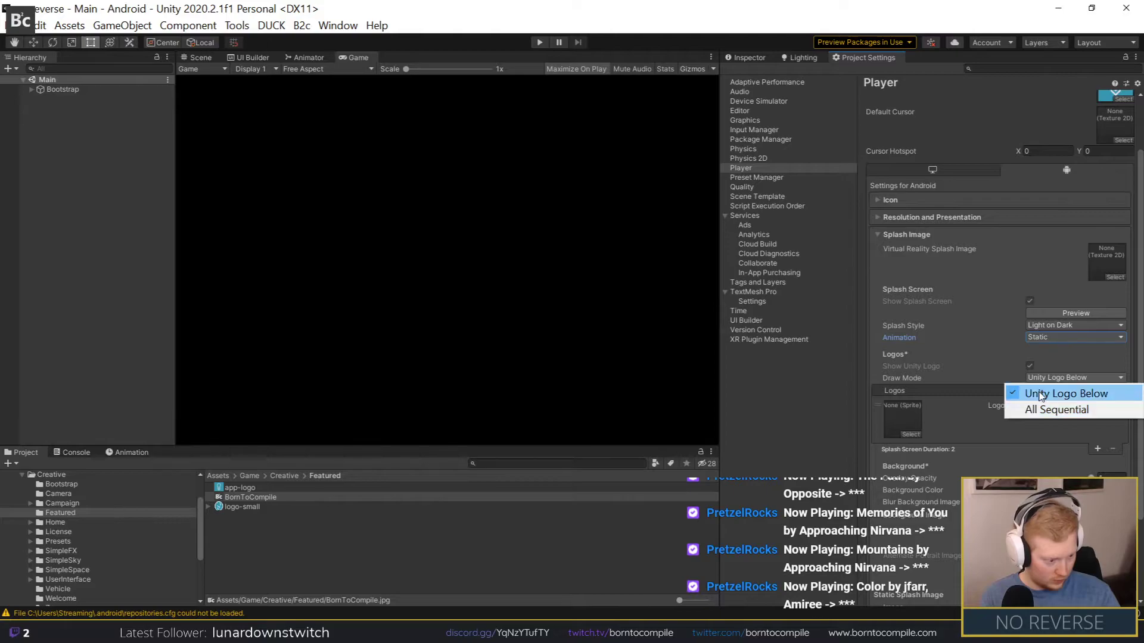
left_click(1042, 394)
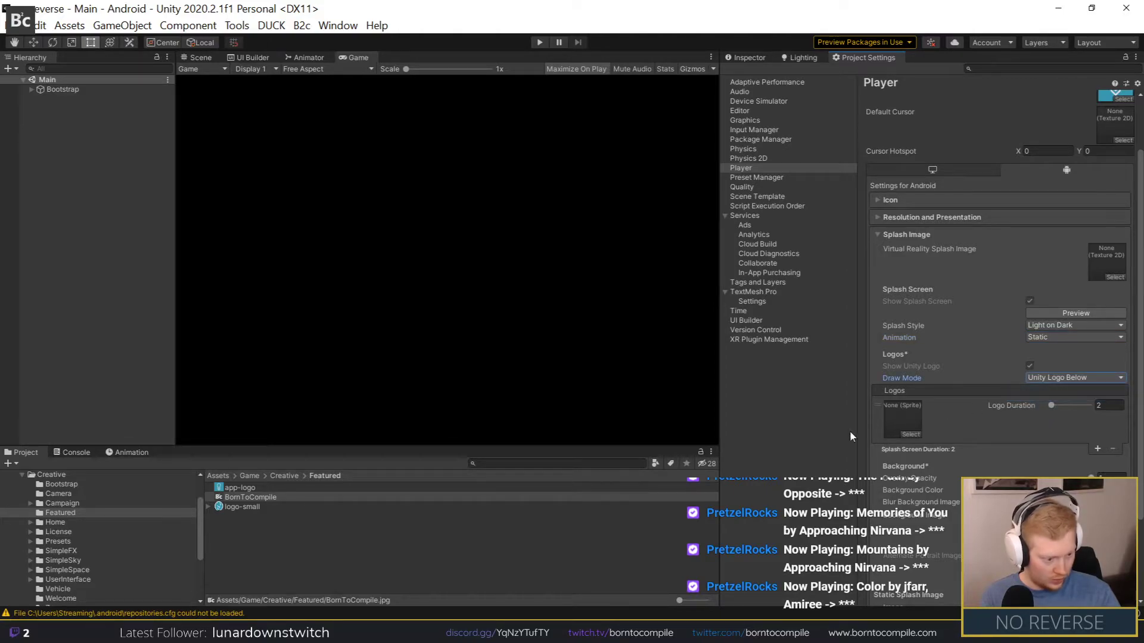
Step: Change the BornToCompile texture type to Sprite (2D and UI) and apply the import settings
left_click(250, 497)
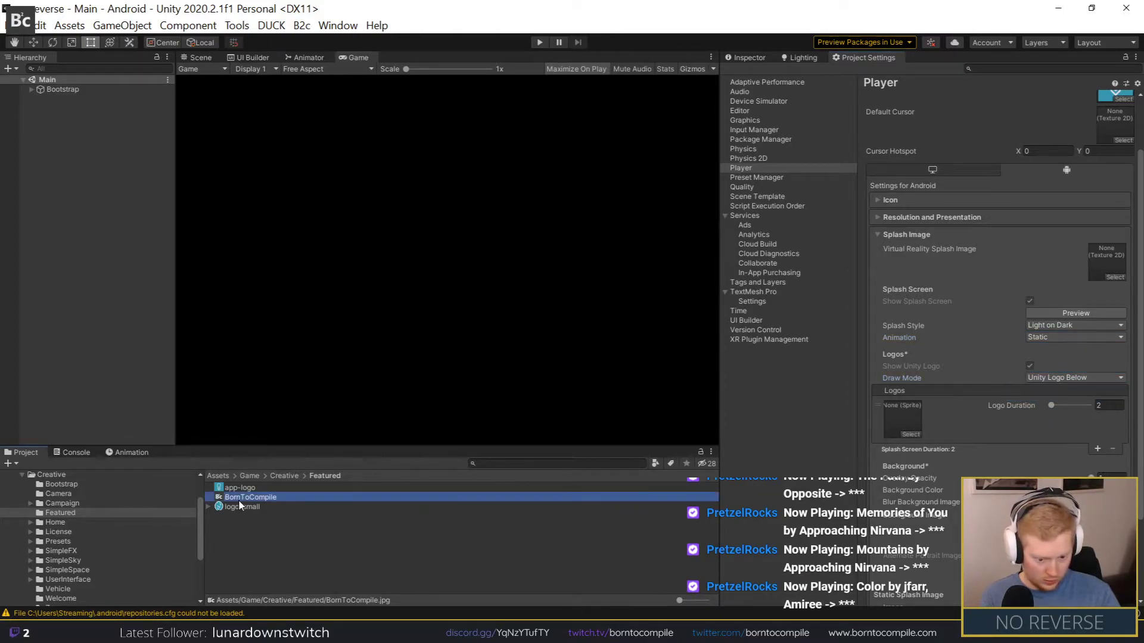
left_click(745, 59)
left_click(983, 118)
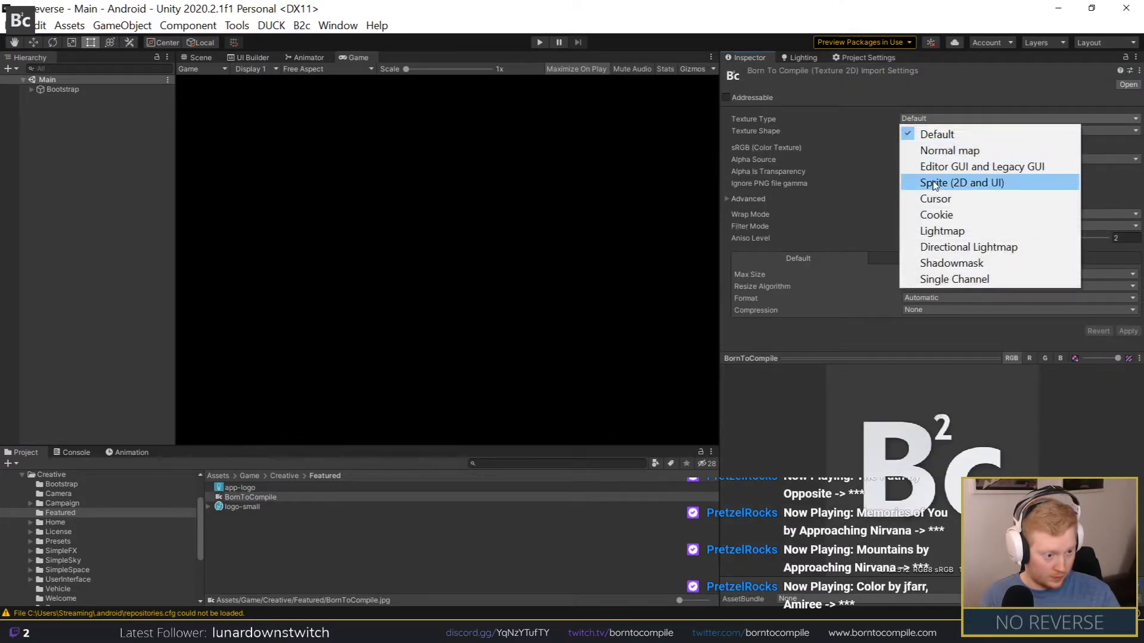
left_click(960, 181)
left_click(1120, 341)
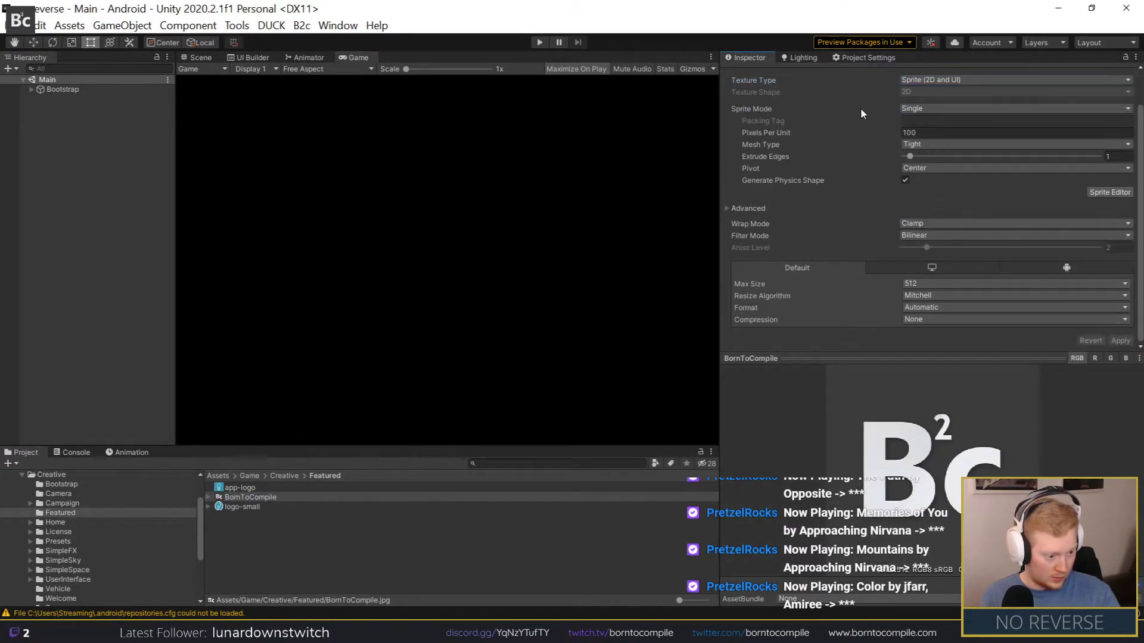
Step: Assign the BornToCompile sprite to the empty splash logo entry and preview the splash screen
left_click(858, 57)
left_click_drag(239, 497, 902, 417)
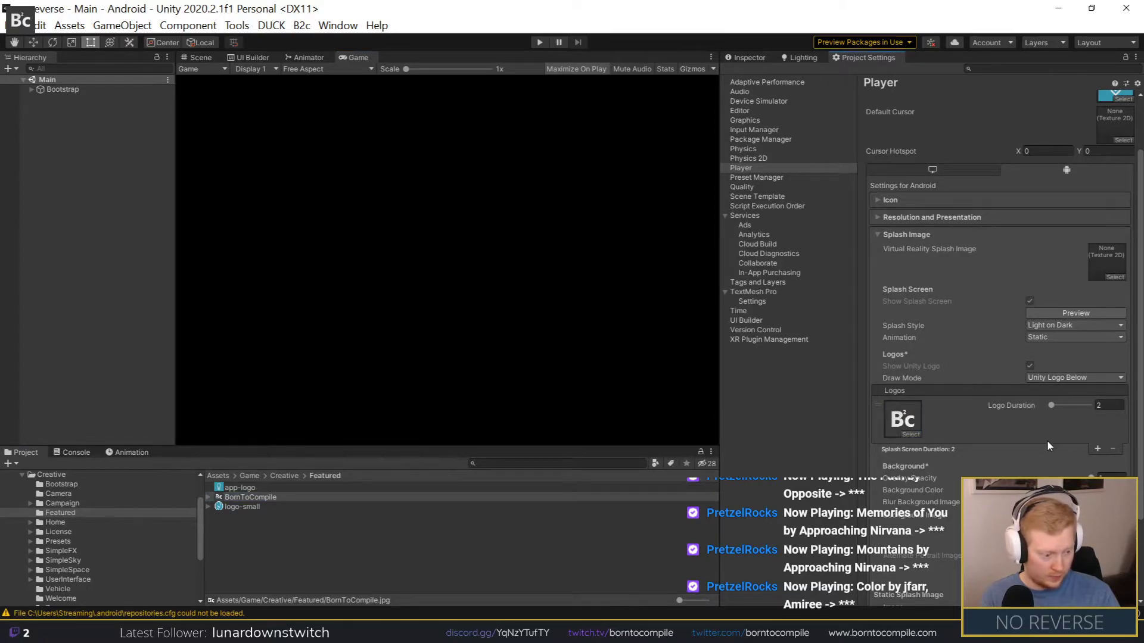
left_click(1069, 379)
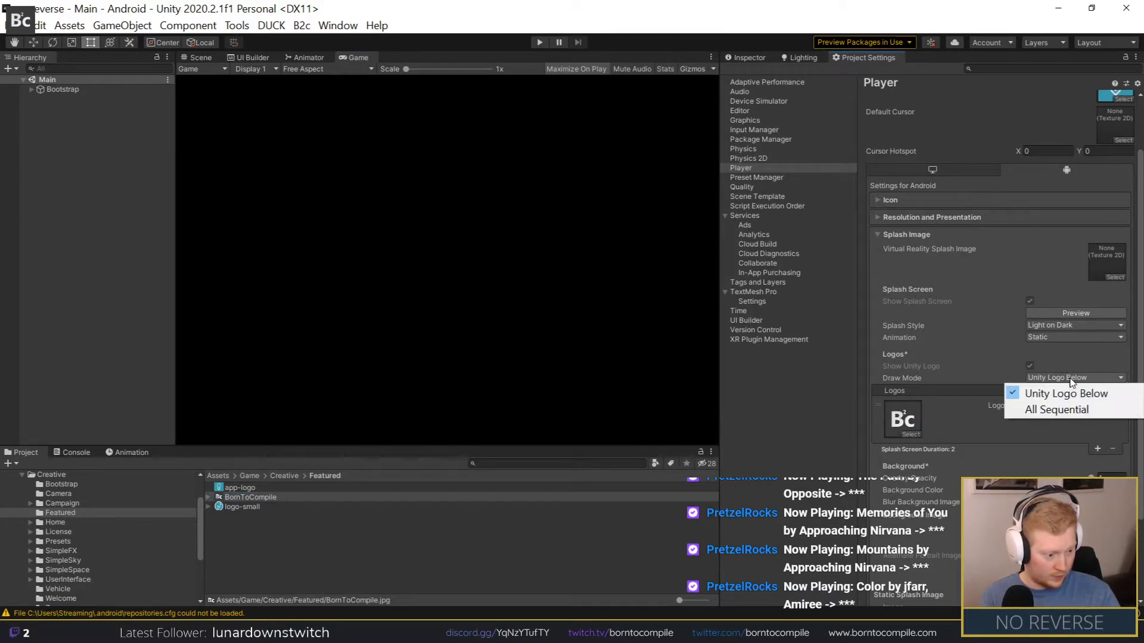
left_click(1063, 313)
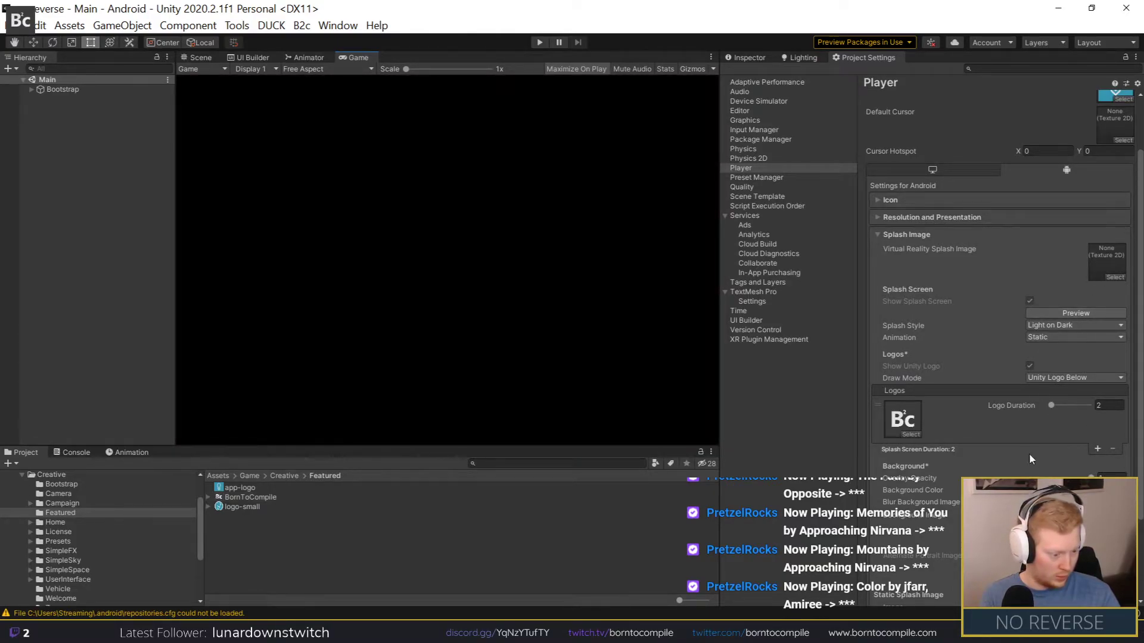
Step: Sample the splash background colour from the BornToCompile thumbnail's dark grey and preview the splash screen
scroll(1020, 430, "down", 2)
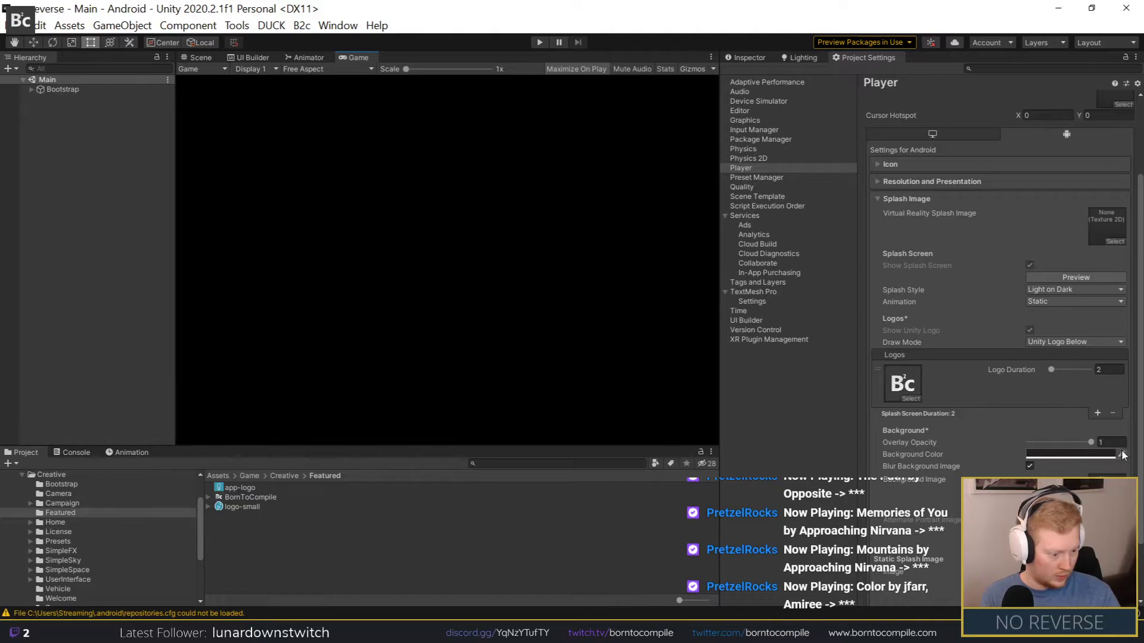
left_click(216, 500)
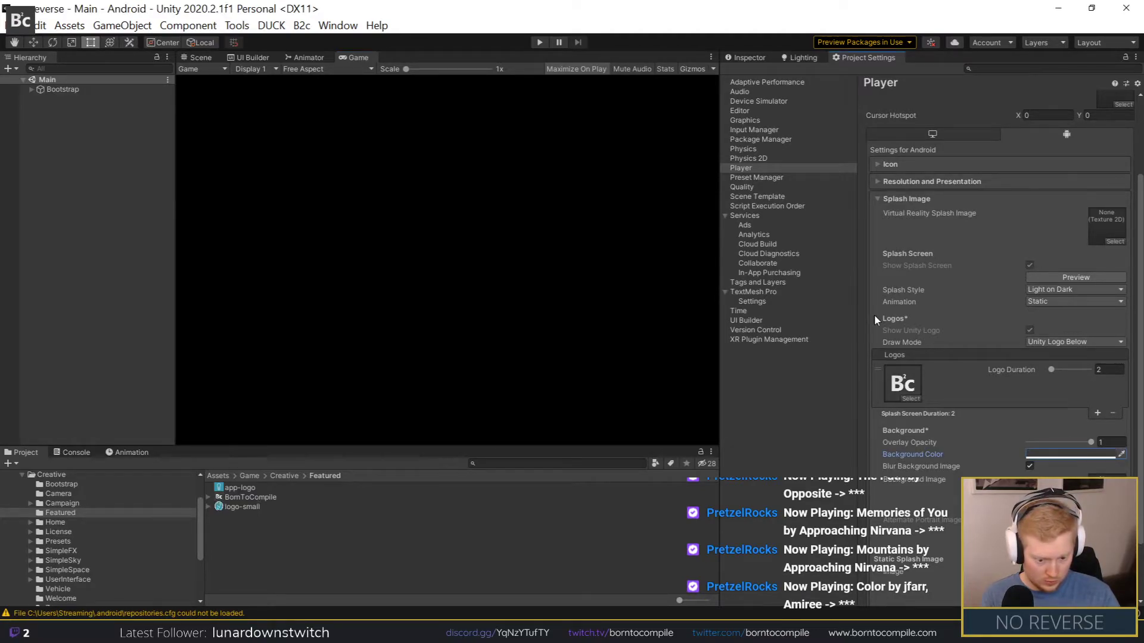
left_click(1066, 277)
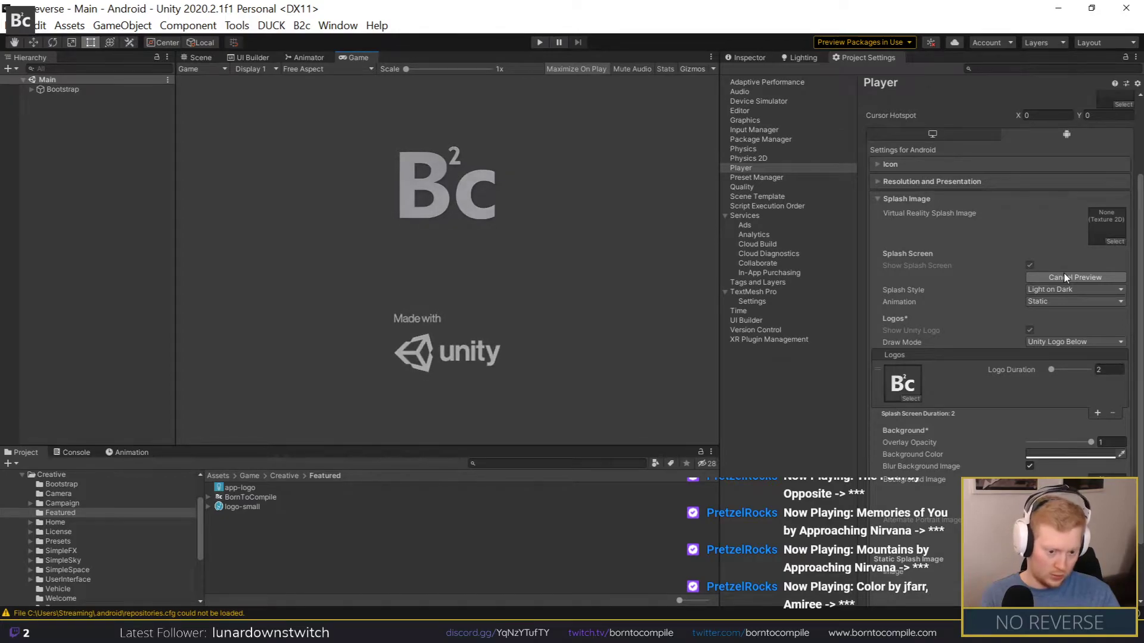
Step: Switch the game view to the device Simulator, rotate the device to landscape, and preview the splash screen on it
left_click(349, 57)
left_click(368, 70)
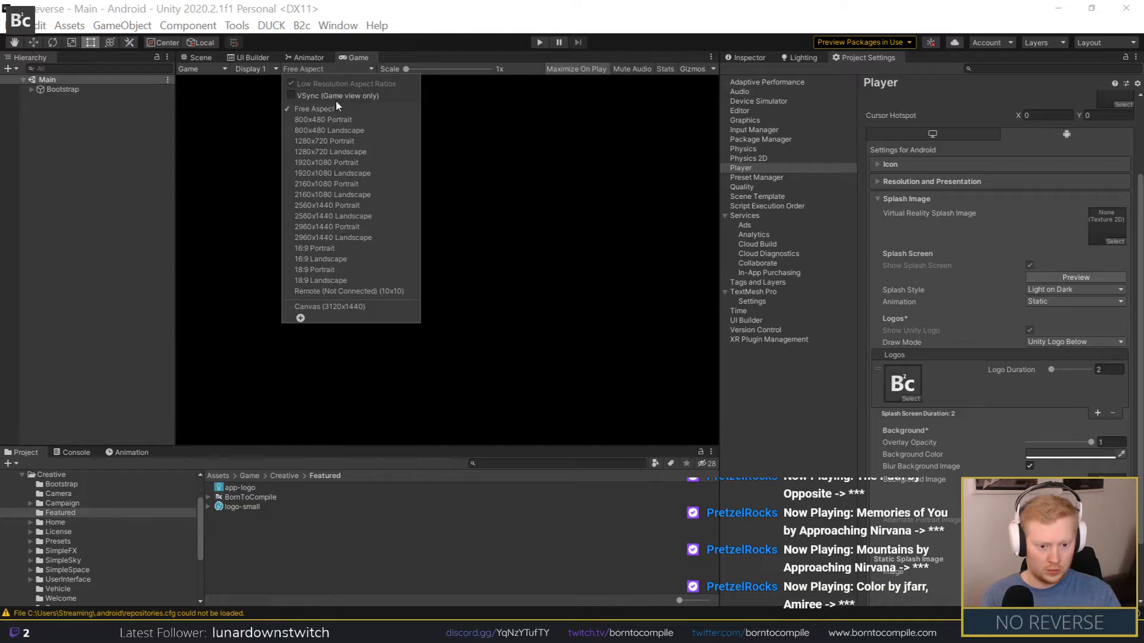
left_click(267, 178)
left_click(216, 70)
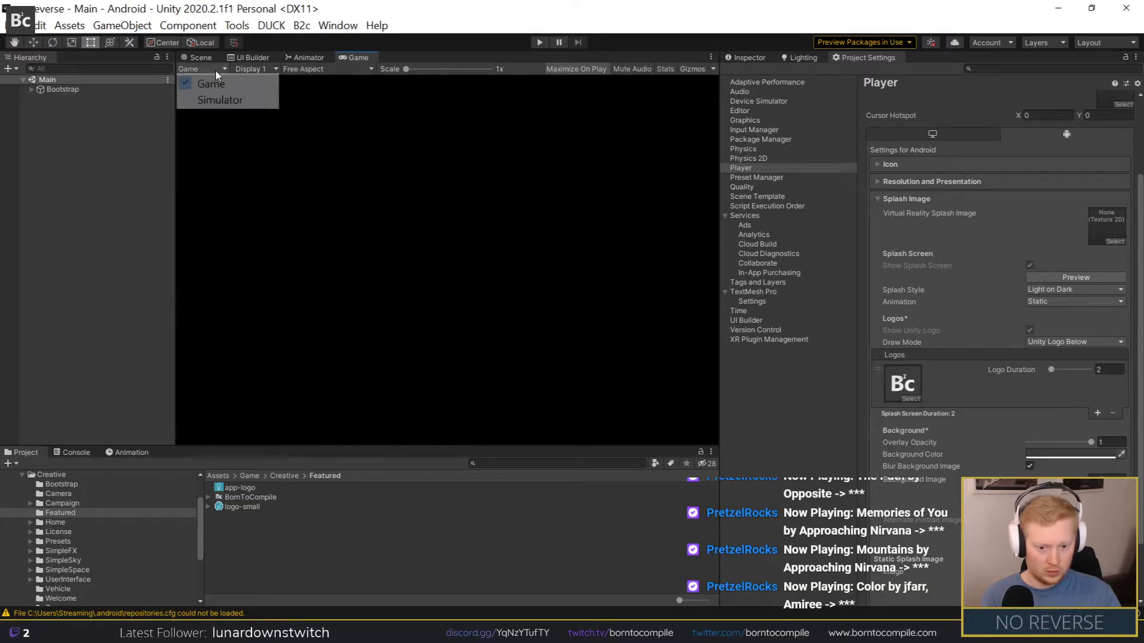
left_click(214, 102)
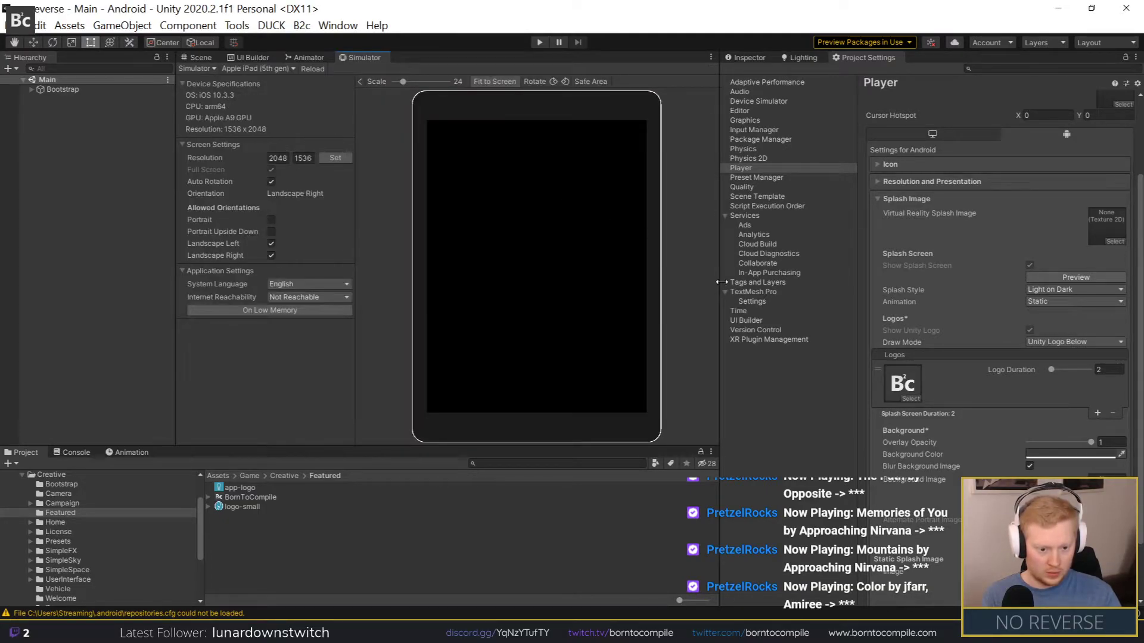
left_click(563, 81)
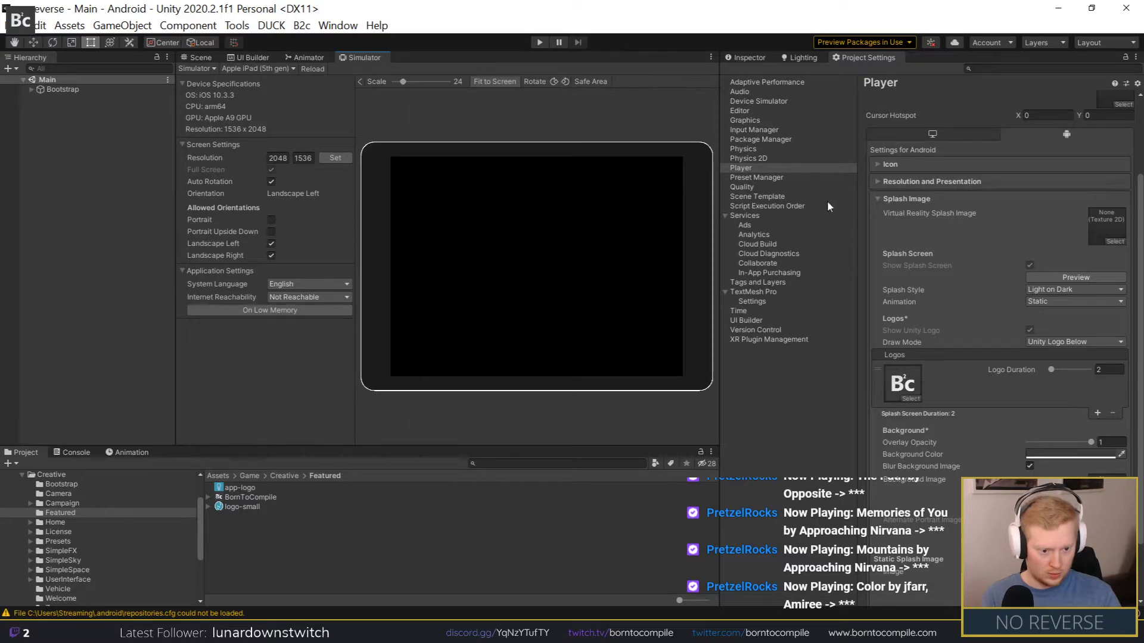
left_click(1045, 275)
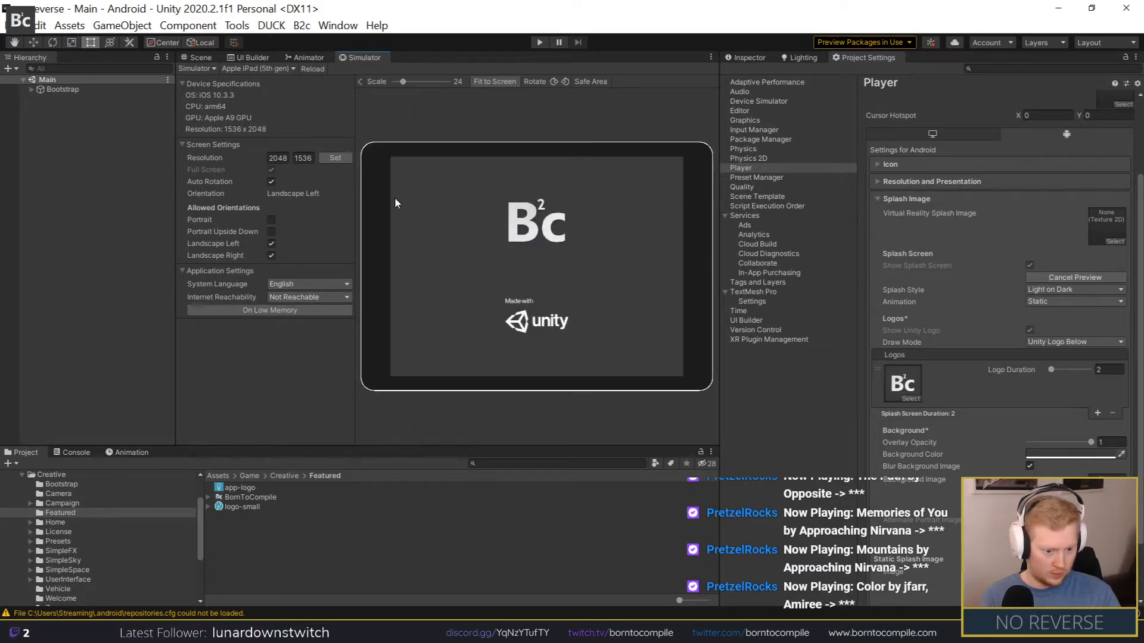
Step: Change the simulated device to the Apple iPhone XS Max and preview the splash screen on it
left_click(257, 68)
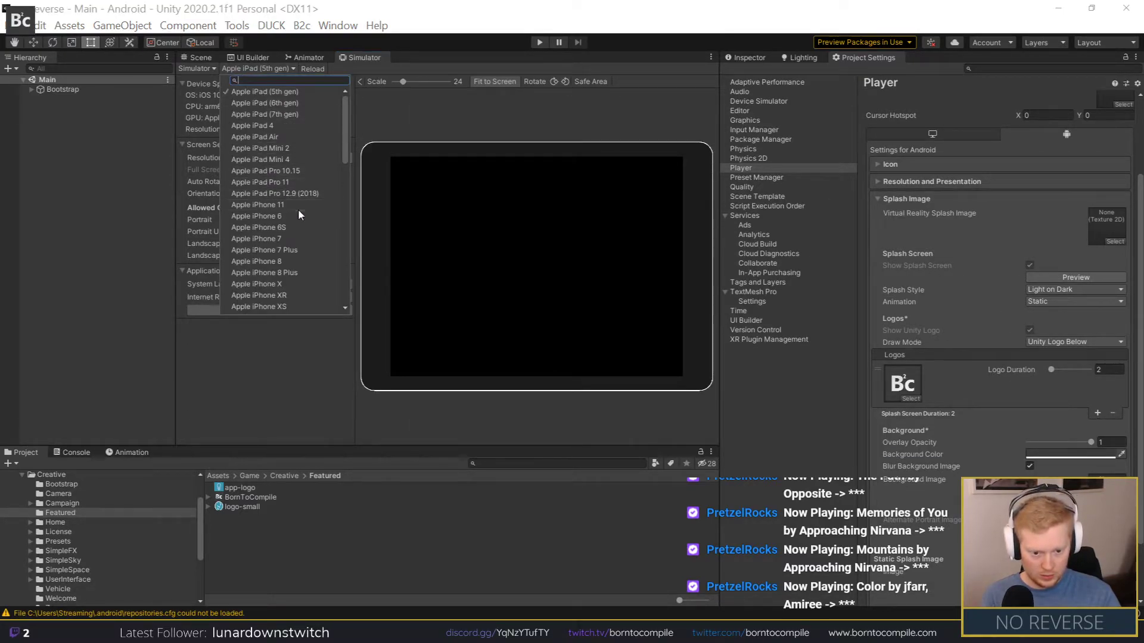
scroll(298, 209, "down", 3)
left_click(280, 247)
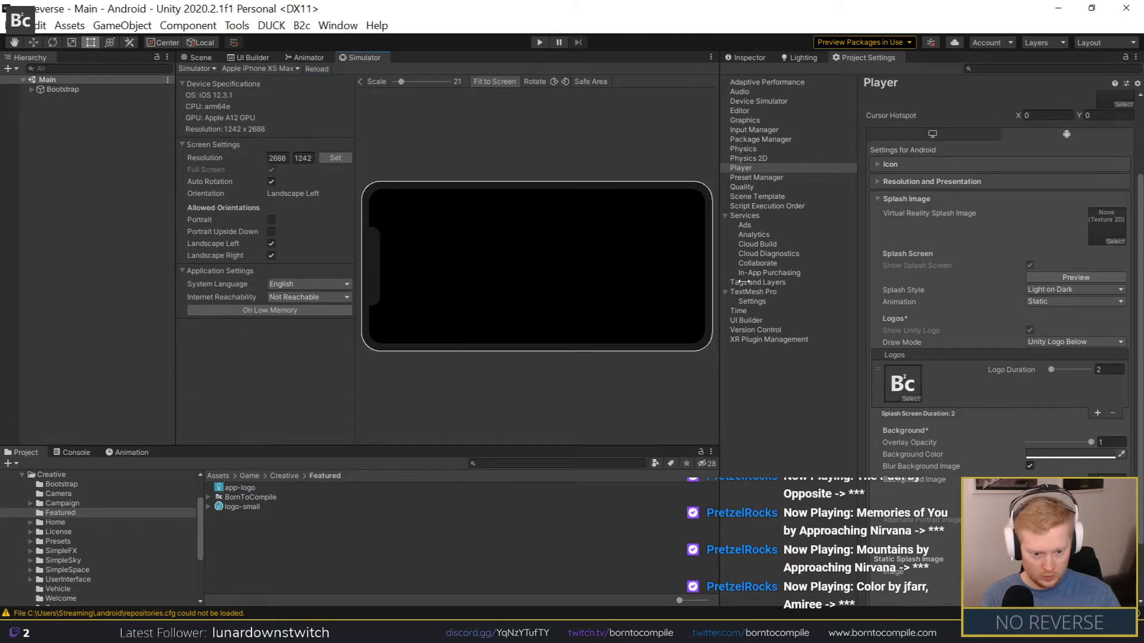
left_click(1063, 277)
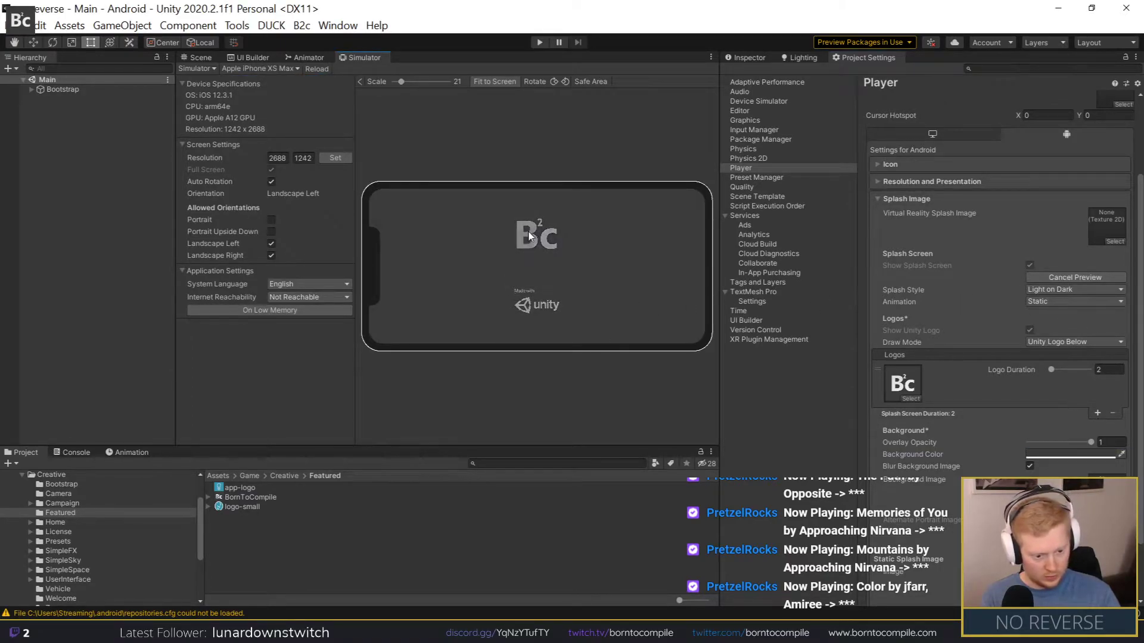
left_click(230, 489)
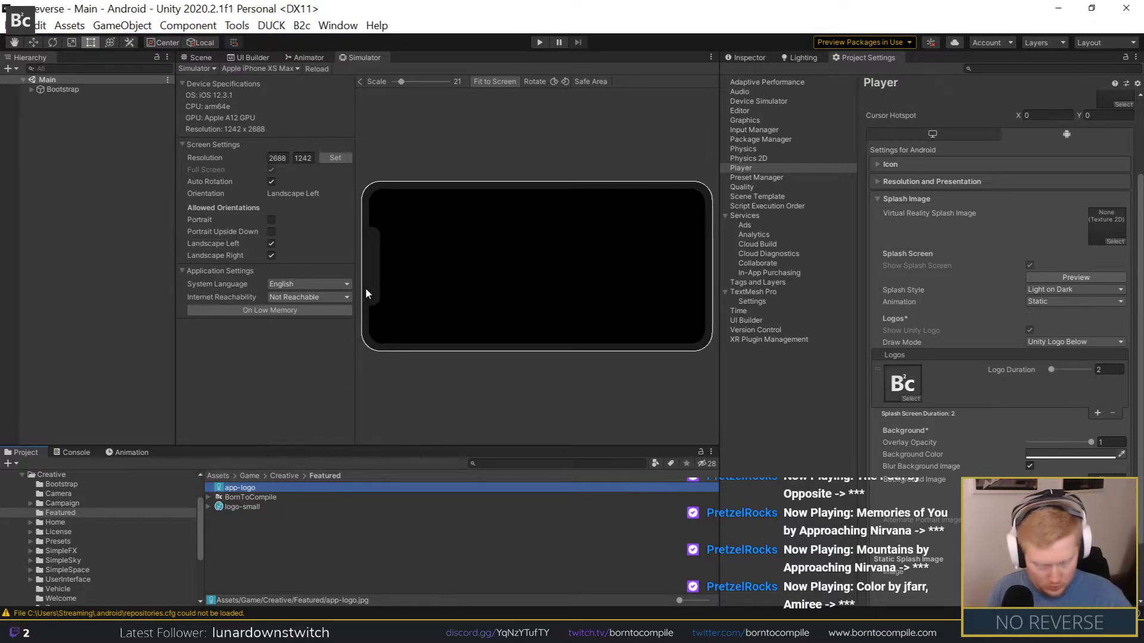
Step: Build the Android player over no-reverse.apk on the Builds drive, deleting the old noreverse.apk and n0-reverse.apk files there
left_click(21, 25)
left_click(85, 201)
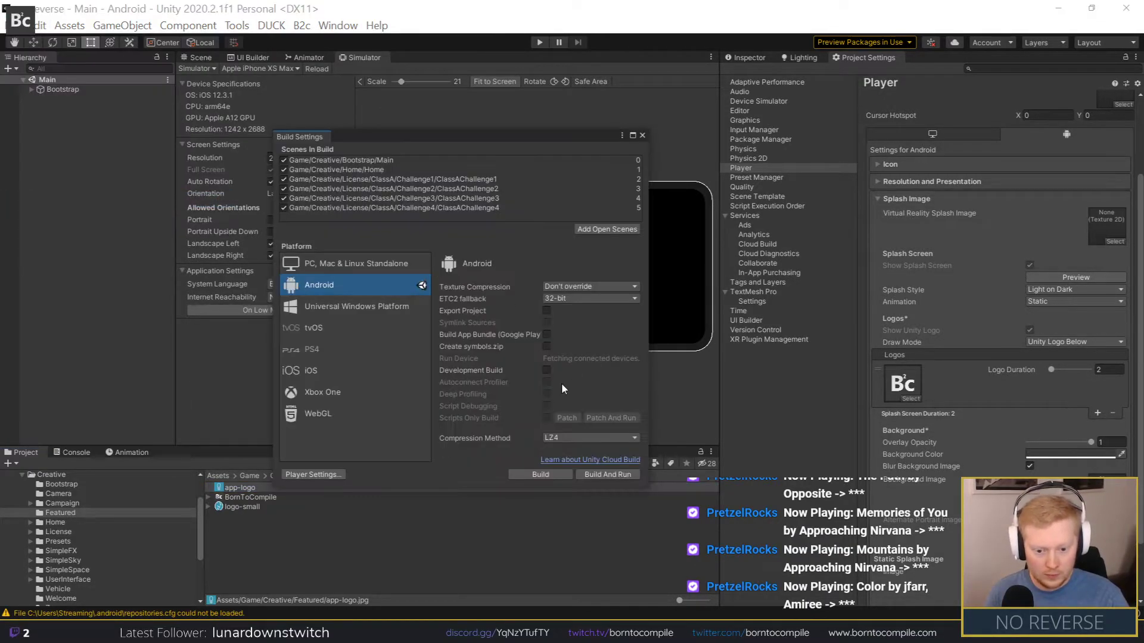
left_click(617, 474)
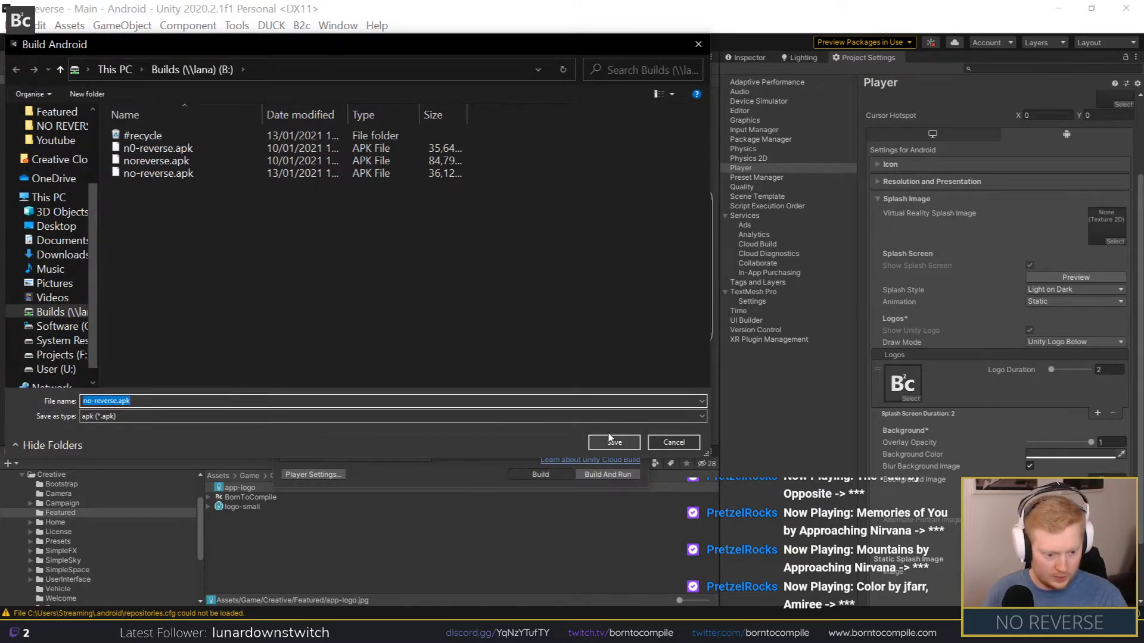
left_click(157, 160)
key("Delete")
key("Return")
left_click(167, 148)
key("Delete")
key("Return")
left_click(608, 442)
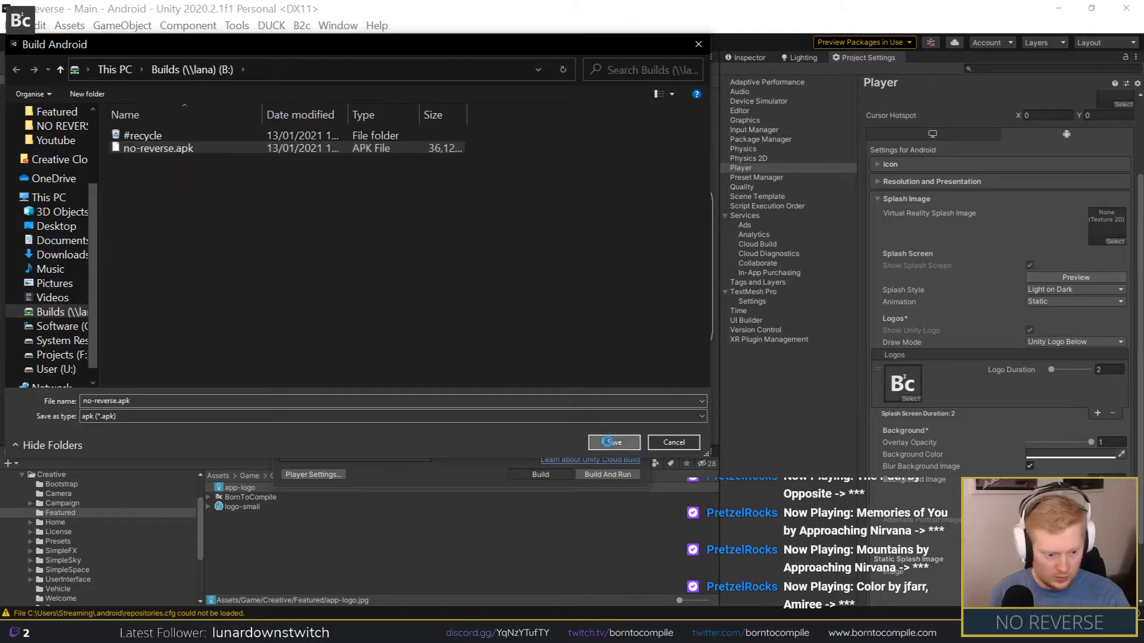
left_click(590, 314)
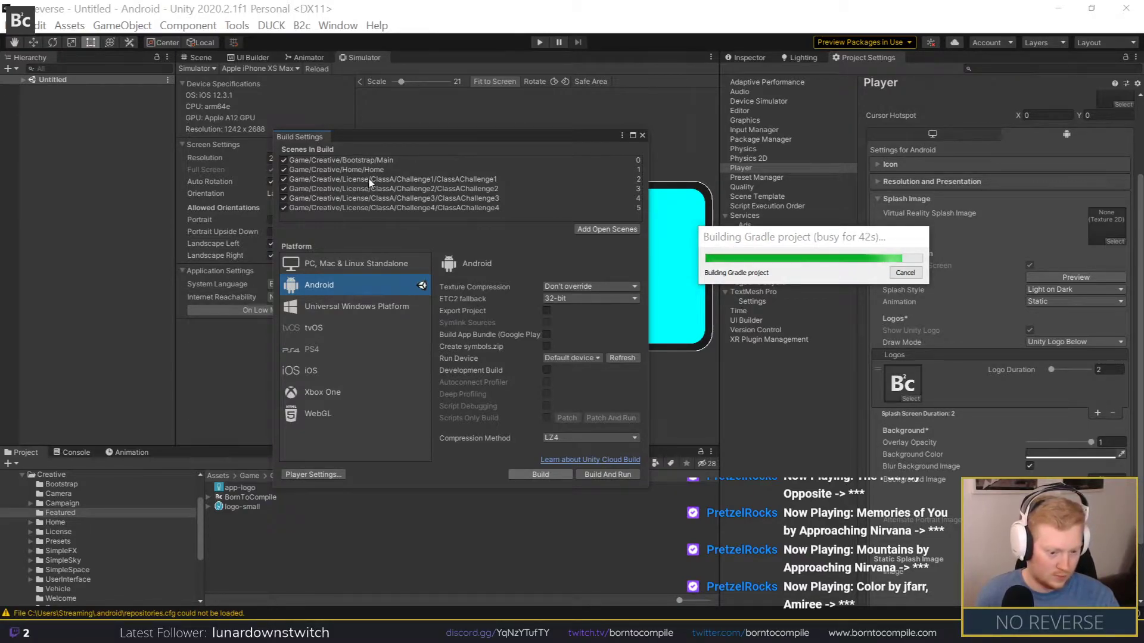
Step: Switch to Chrome, search Google for "trophy", look over the results, and move the browser window off to the other monitor
key("super+shift+Right")
left_click(217, 52)
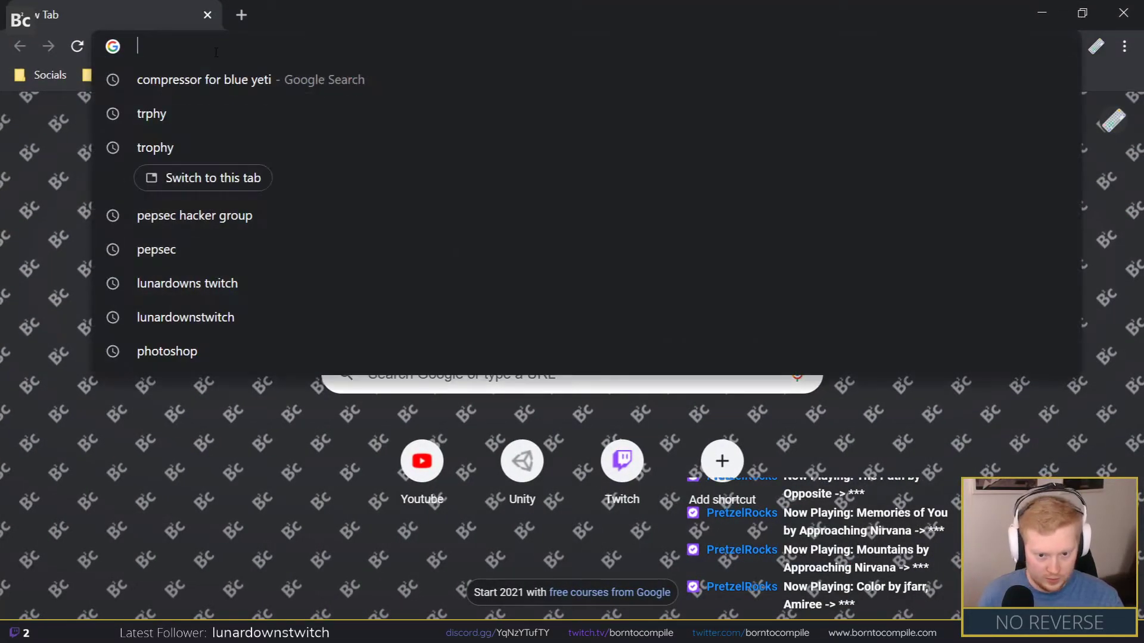
left_click(199, 119)
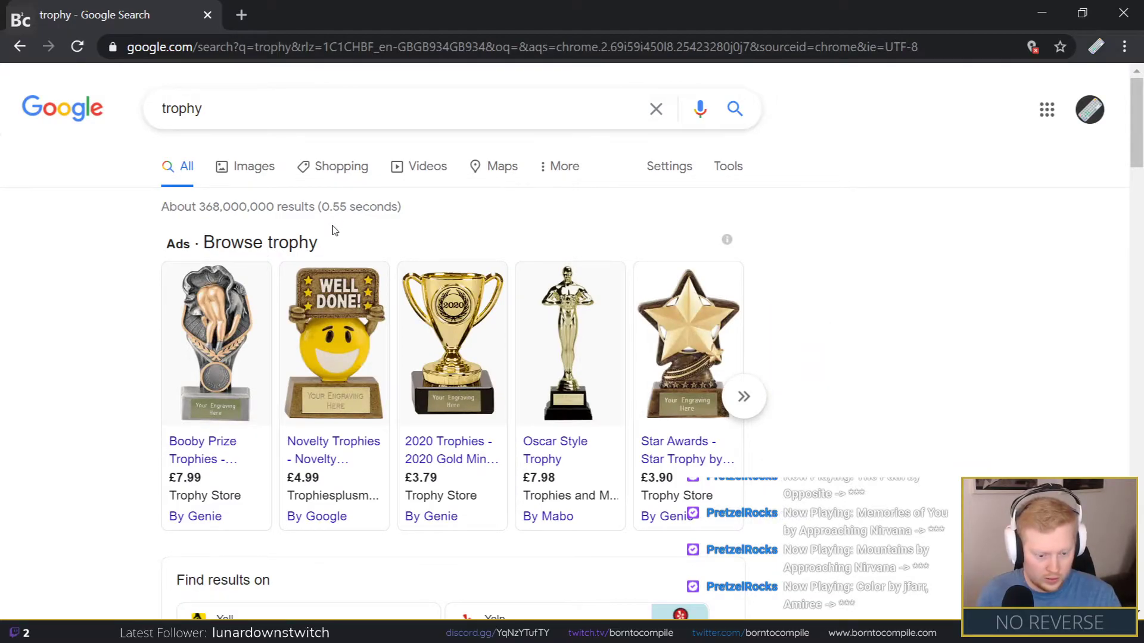
scroll(332, 229, "down", 3)
scroll(321, 224, "up", 3)
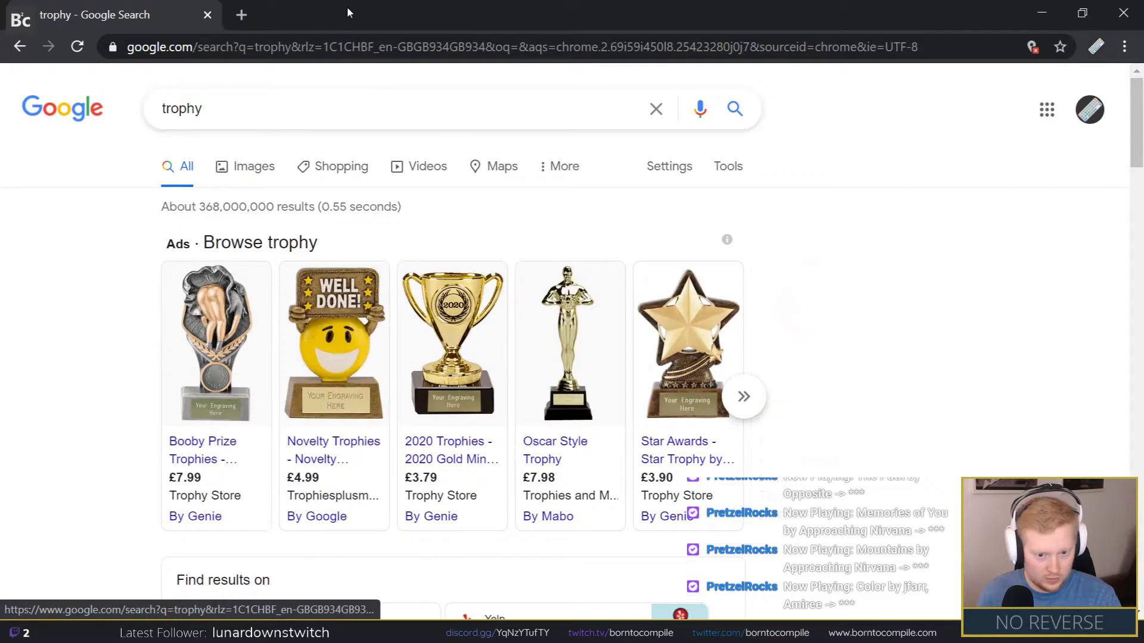
left_click_drag(346, 6, 0, 12)
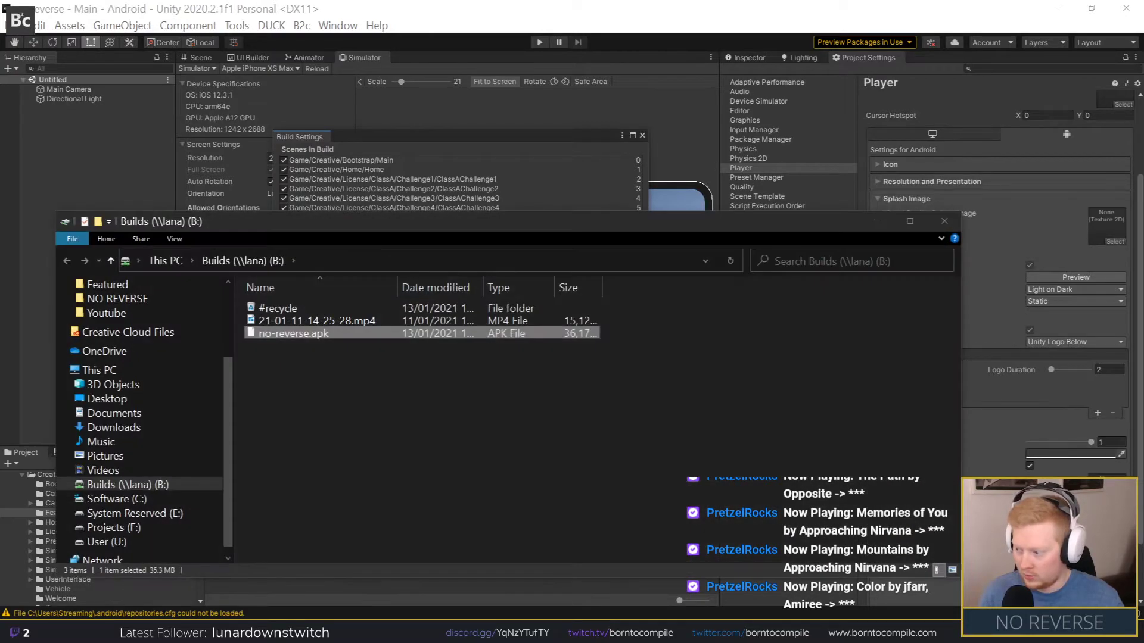
Step: Close the Build Settings window and bring the Chrome trophy image results back over the editor to look through them
left_click(331, 361)
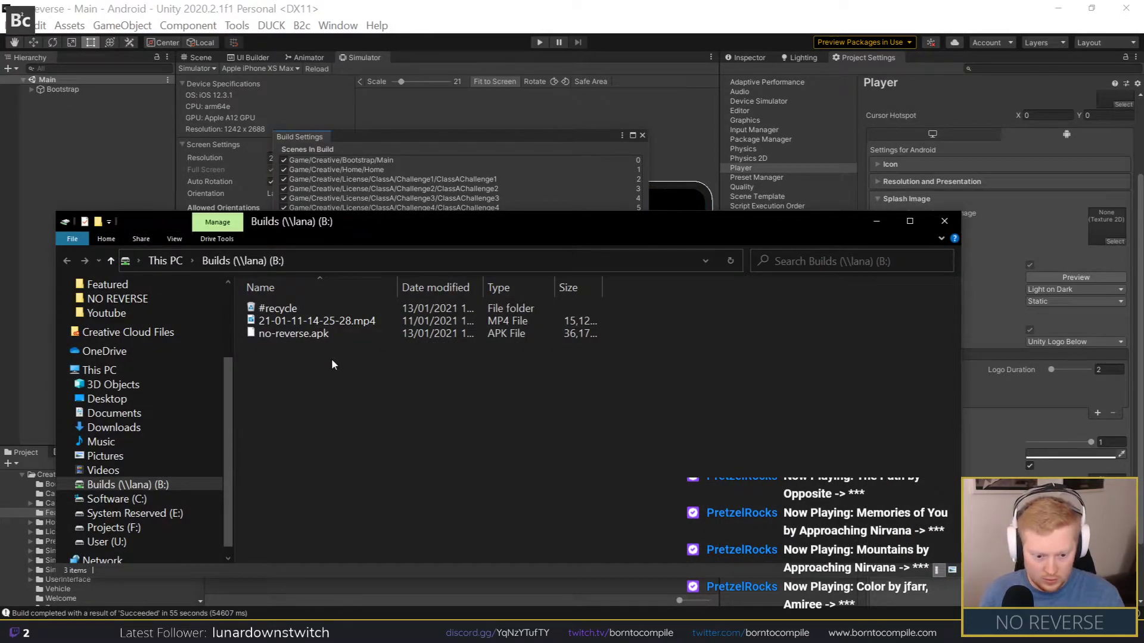
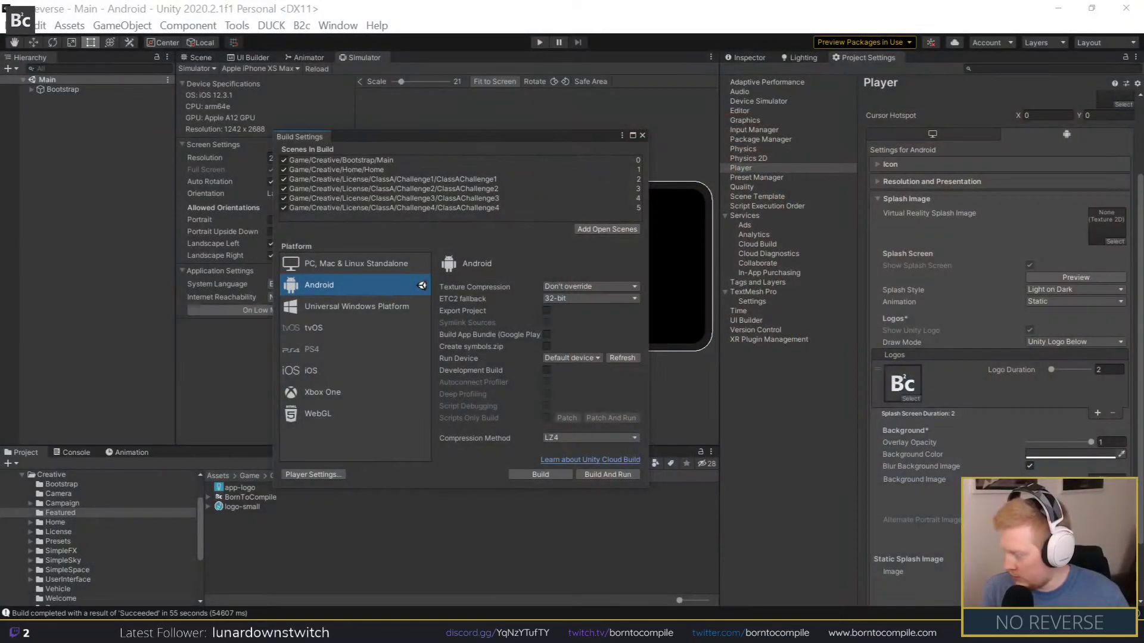
left_click(643, 135)
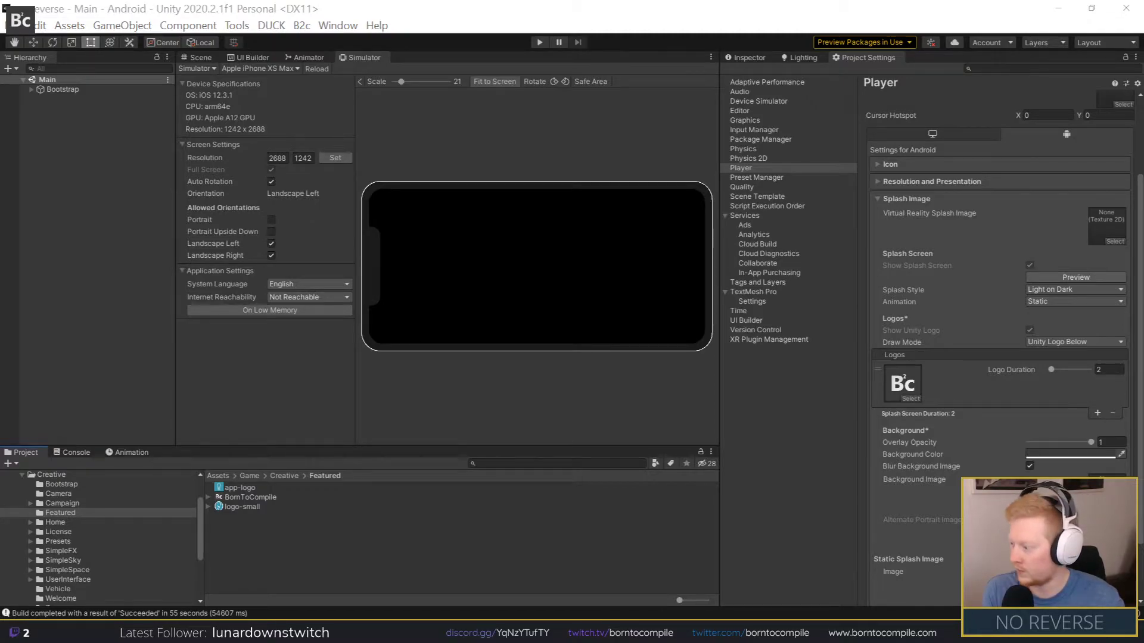
left_click_drag(0, 215, 610, 3)
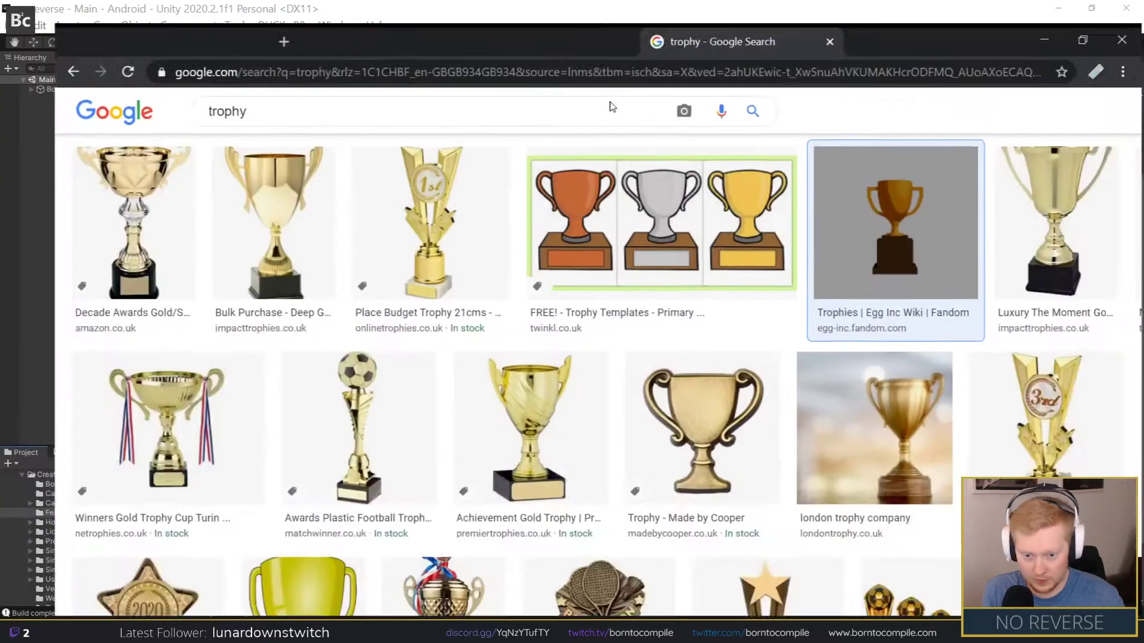
scroll(513, 339, "down", 3)
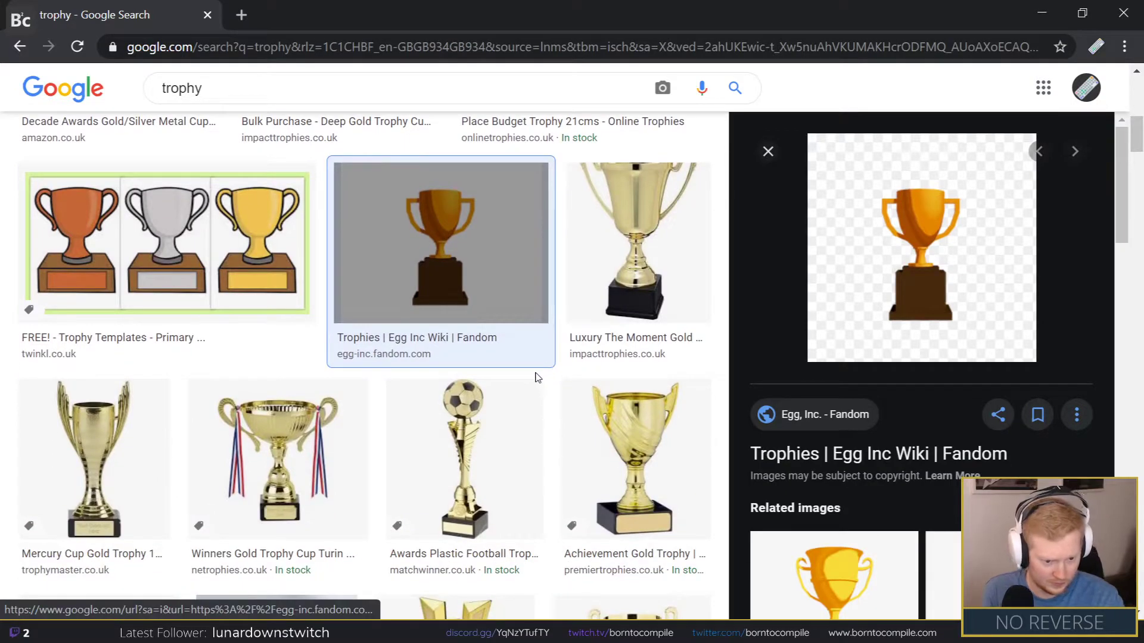
Step: Switch back to Unity, run the game in the Game view instead of the Simulator, engage into the home menu, and widen the view
key("alt+Tab")
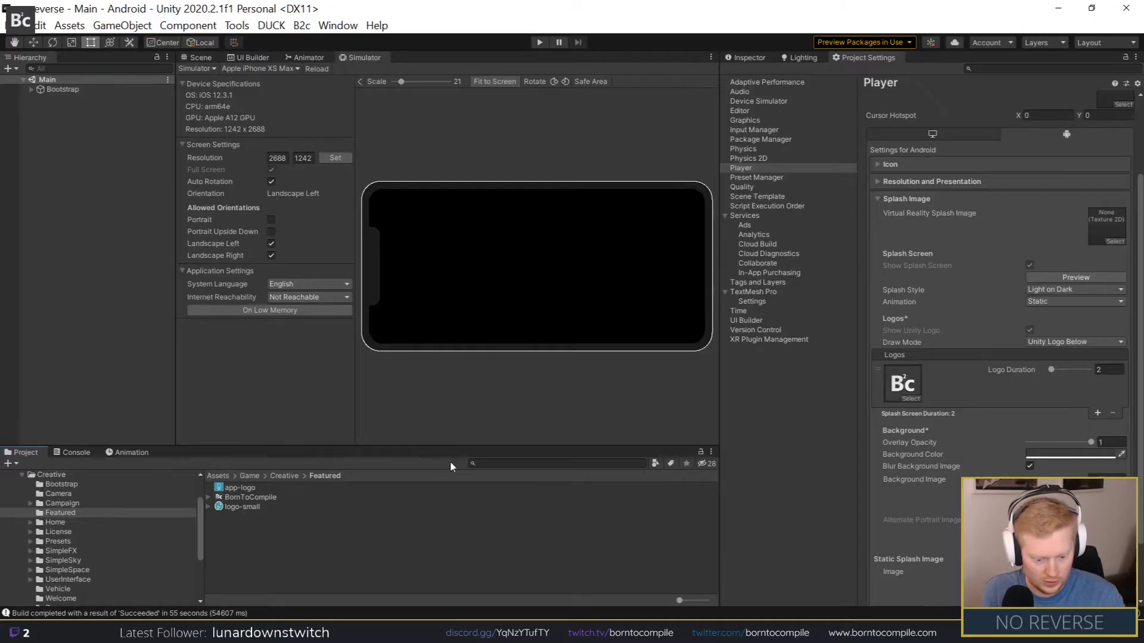
left_click(538, 43)
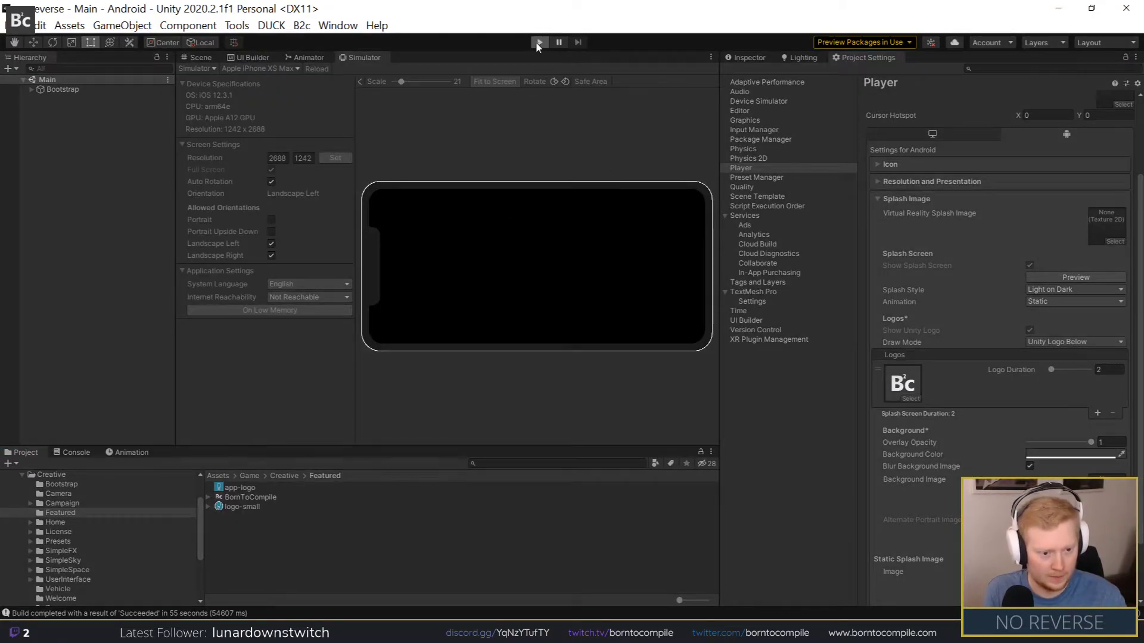
left_click(202, 69)
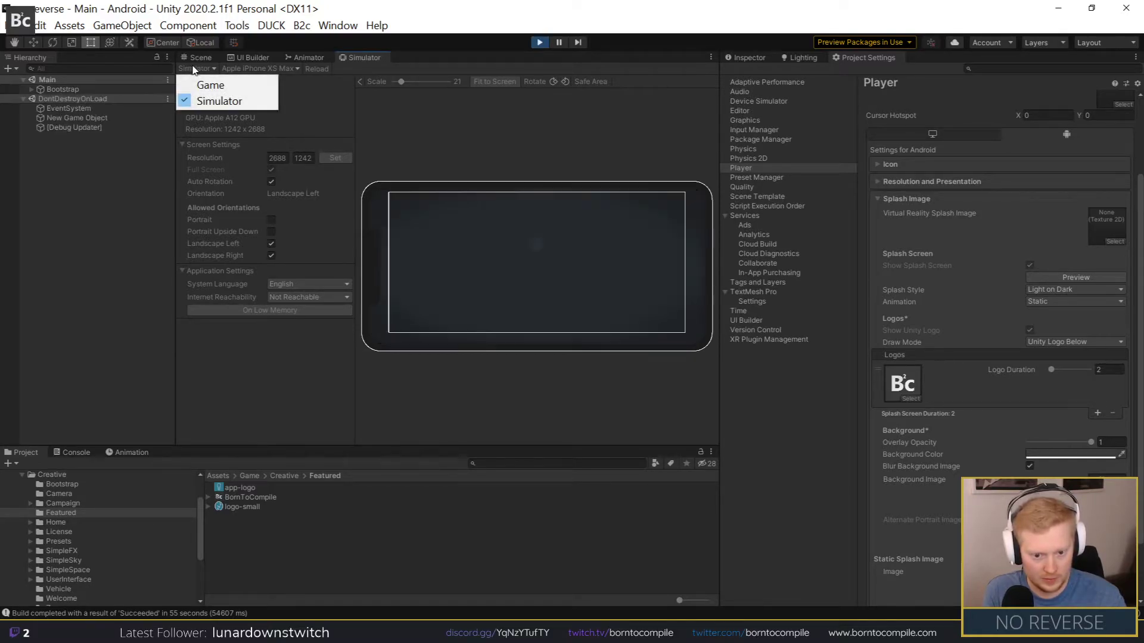
left_click(210, 85)
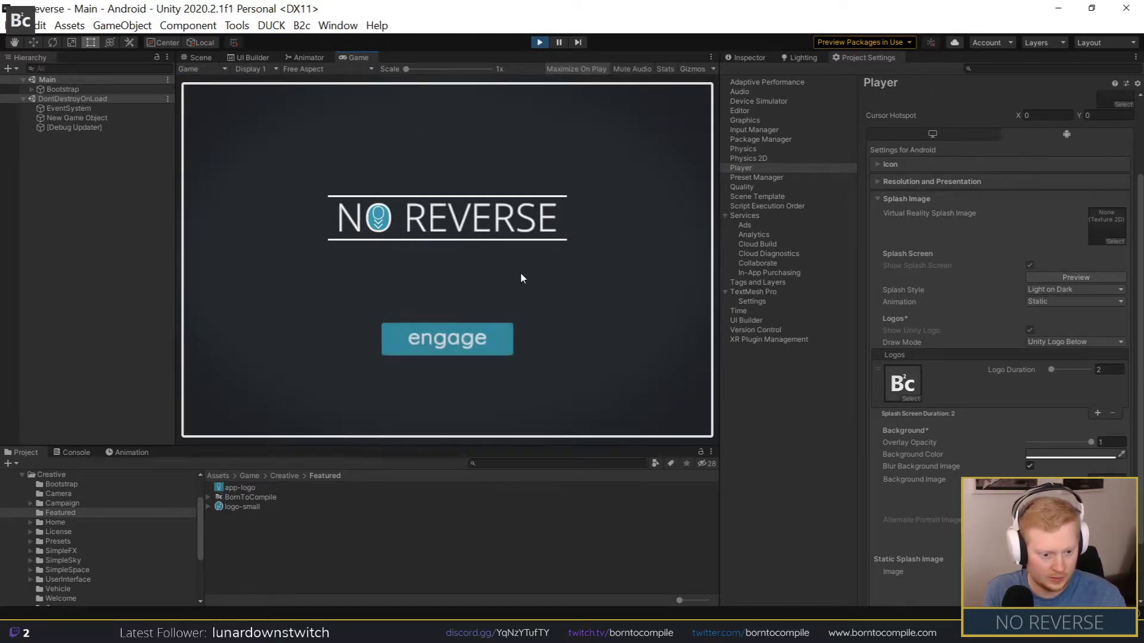
left_click(481, 338)
left_click_drag(719, 226, 879, 226)
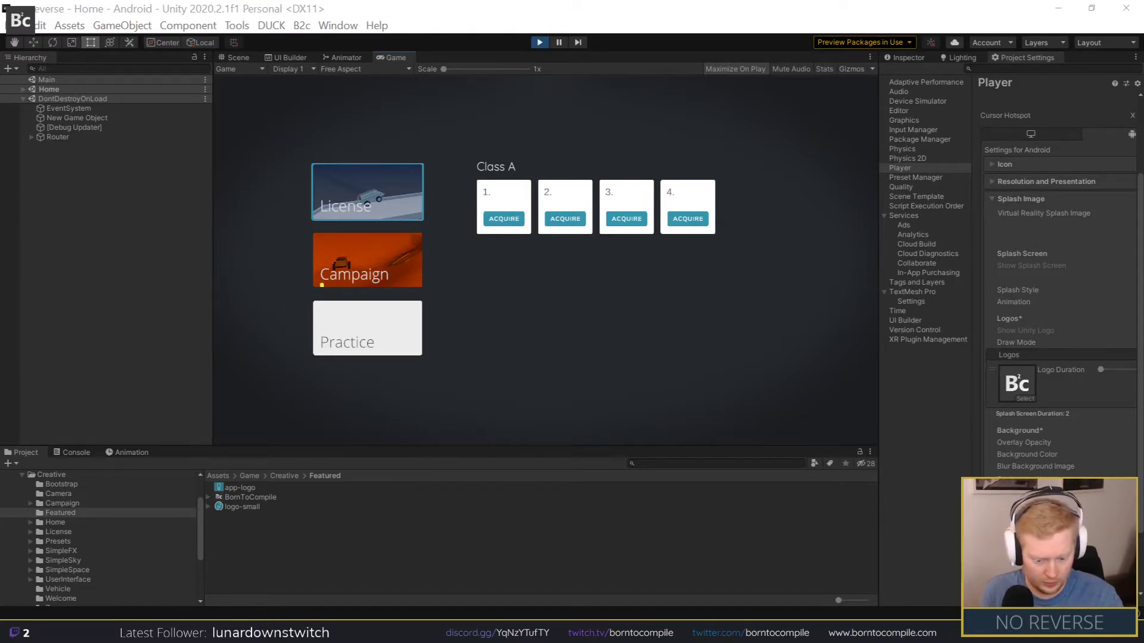
Step: Switch to Chrome, browse further through the trophy image results, and open the Shooting Star Trophy image for reference
mouse_move(128, 632)
left_click(194, 581)
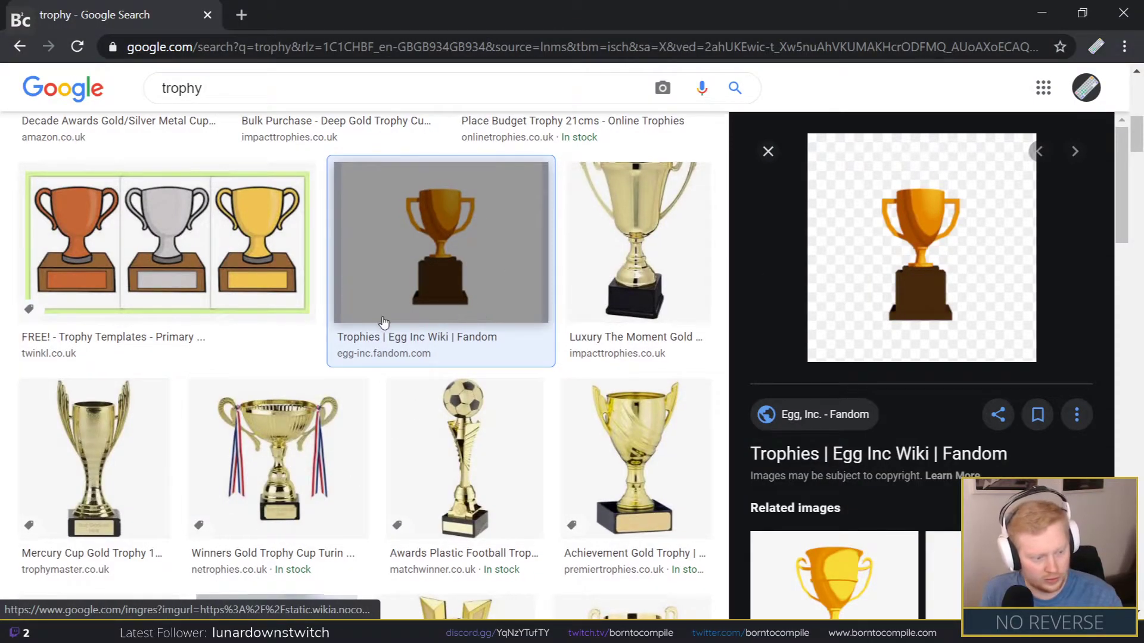
scroll(400, 329, "down", 7)
scroll(400, 329, "down", 6)
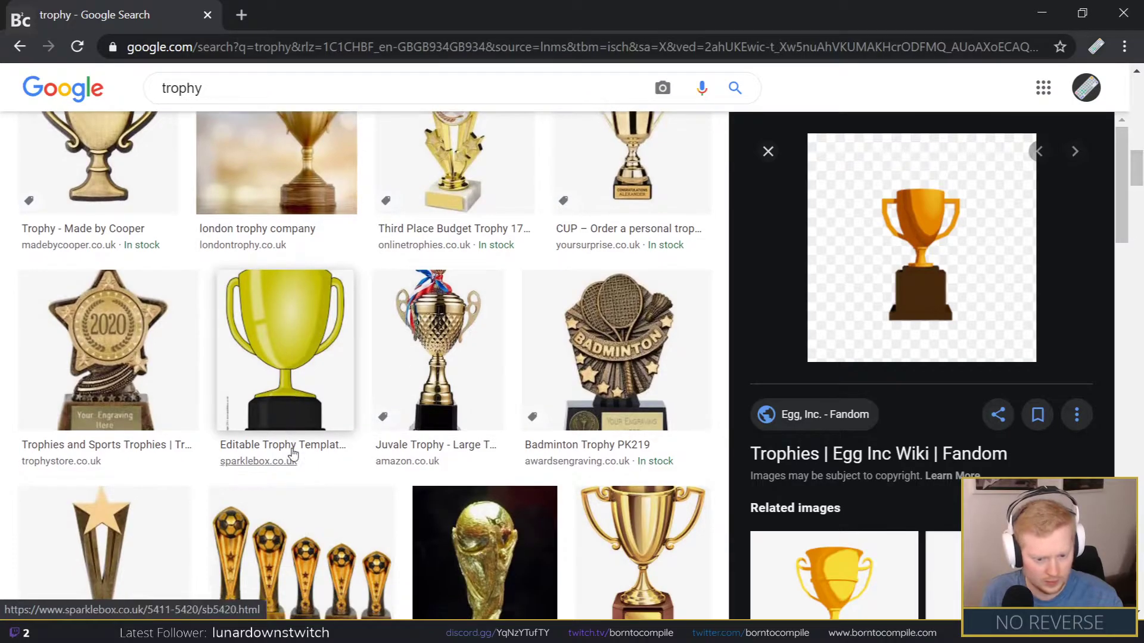
left_click(106, 313)
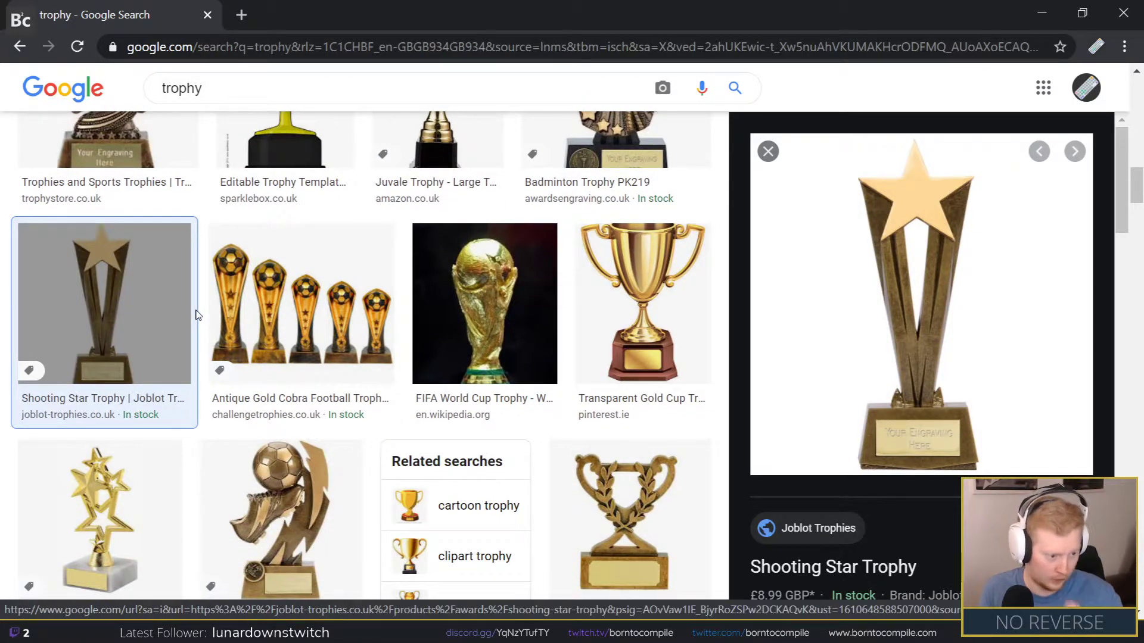
Step: Switch to Photoshop, save app-logo.psd, and save it under the new name trophy in the Sources folder
key("alt+Tab")
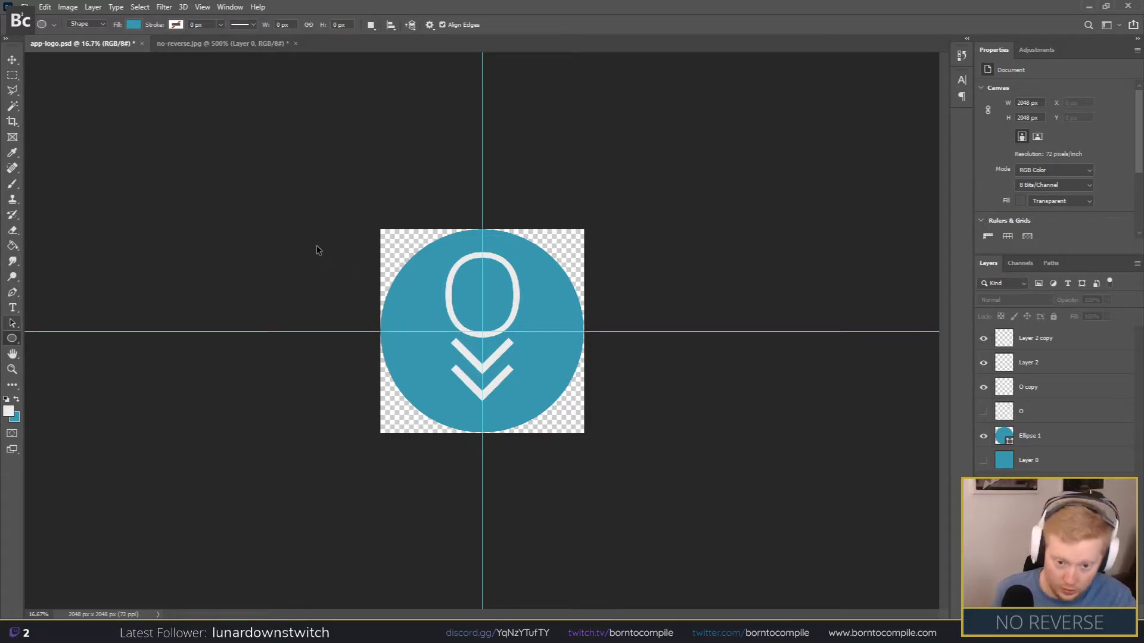
key("ctrl+s")
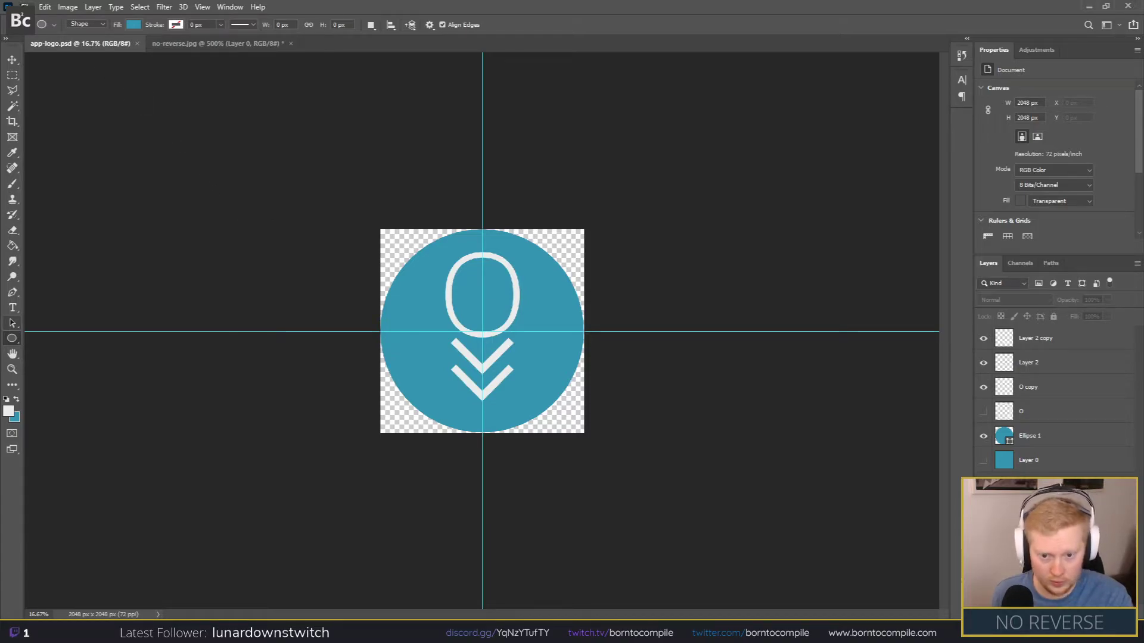
key("alt+f")
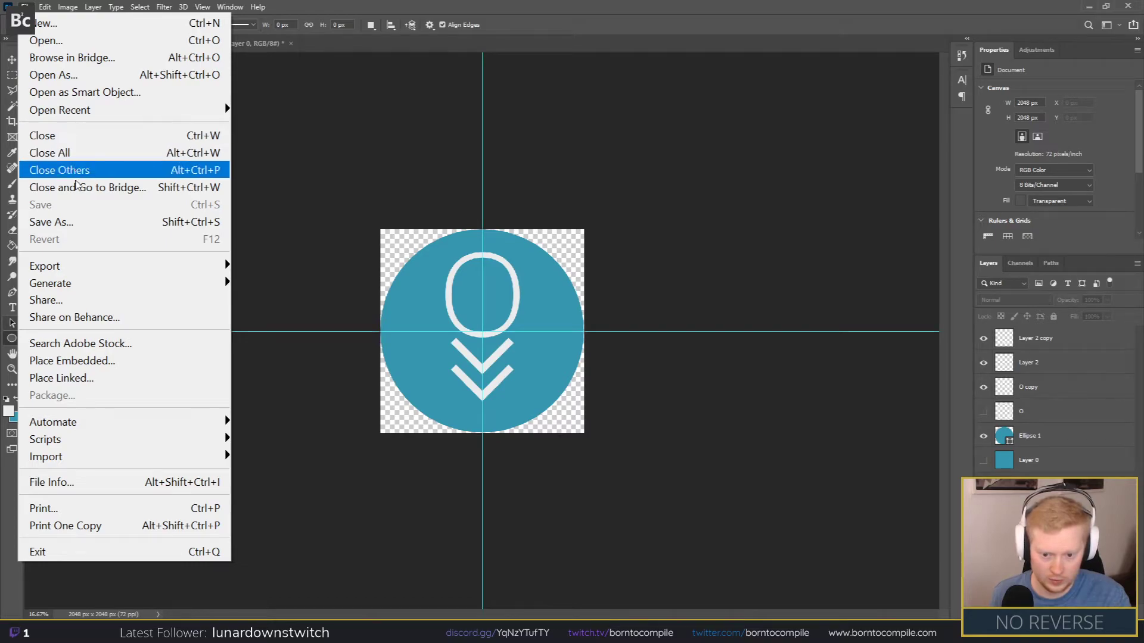
left_click(74, 222)
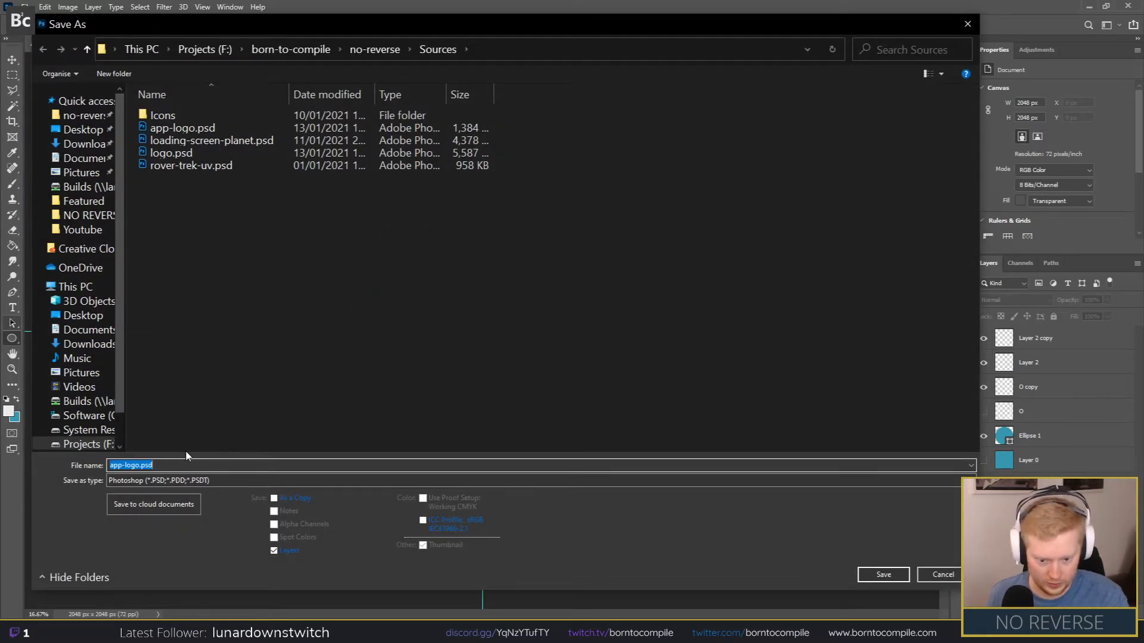
type("trophy")
key("Return")
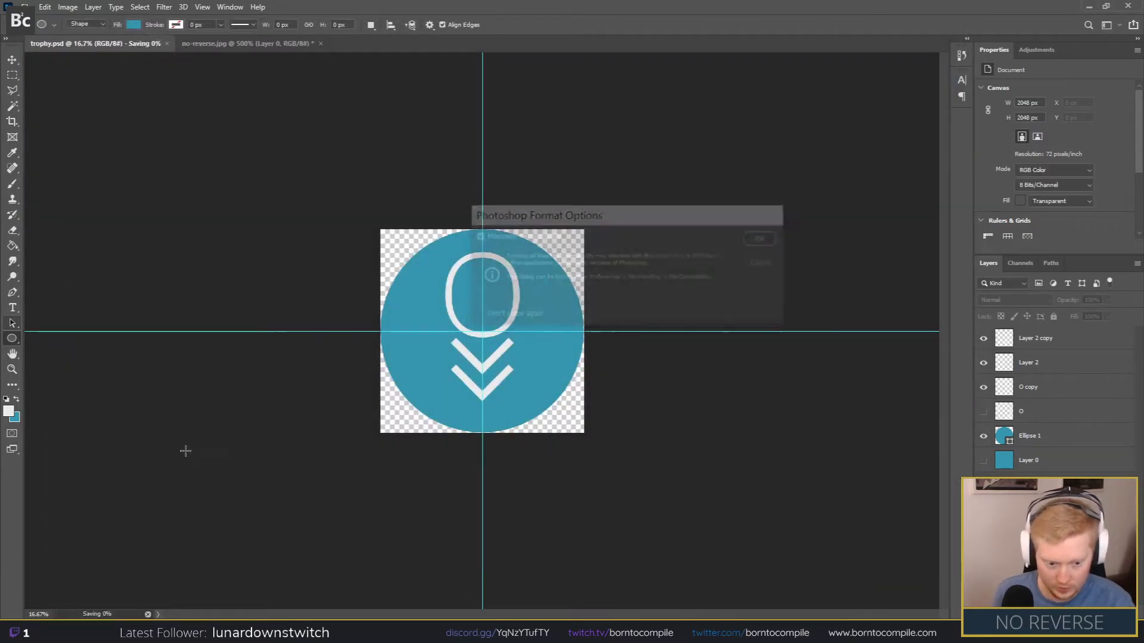
key("Return")
Step: Delete the Ellipse 1 layer and show the blue Layer 0 as the full square background
key("ctrl+plus")
key("ctrl+plus")
key("ctrl+plus")
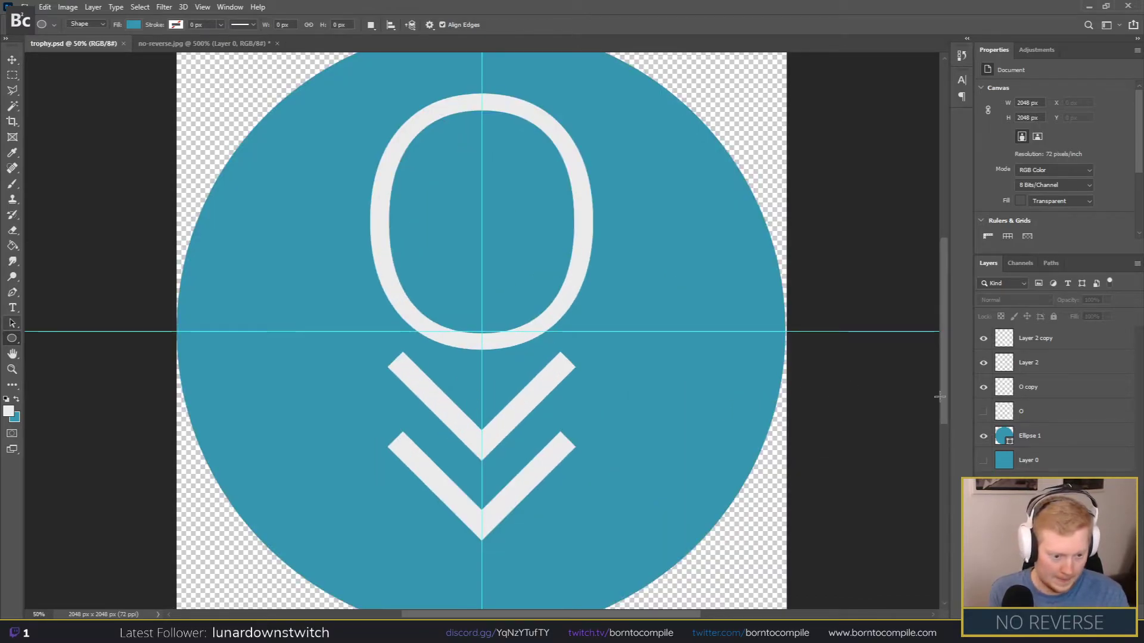
left_click(983, 440)
left_click(1054, 439)
key("Delete")
left_click(983, 436)
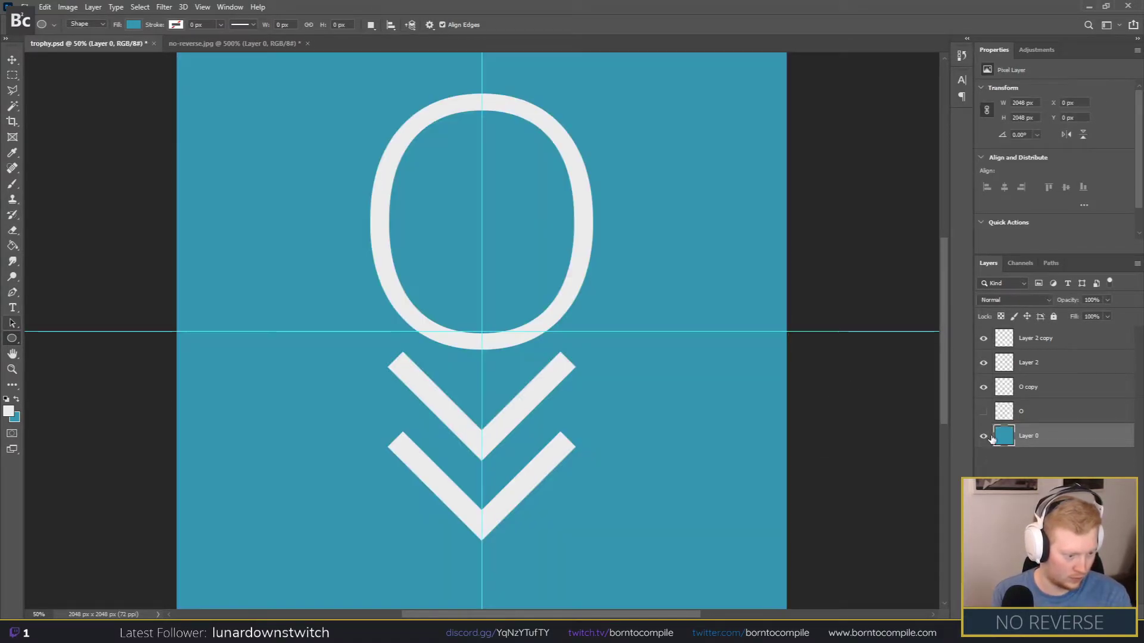
Step: Activate the Brush tool and set its Hard Round tip to a size of 72 px
key("ctrl+minus")
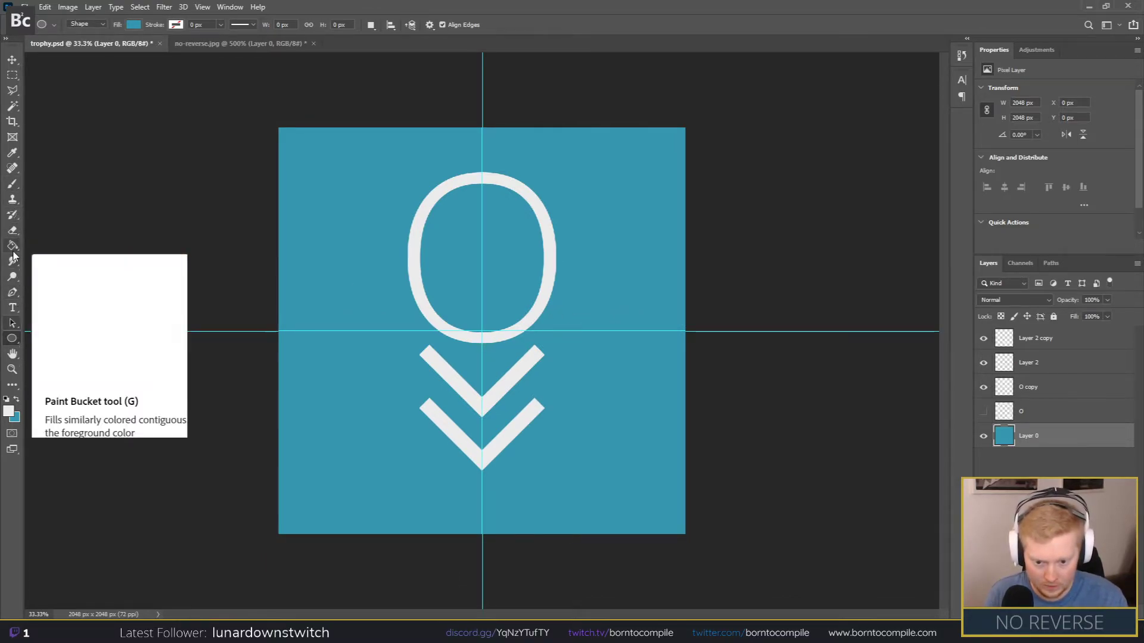
left_click(15, 186)
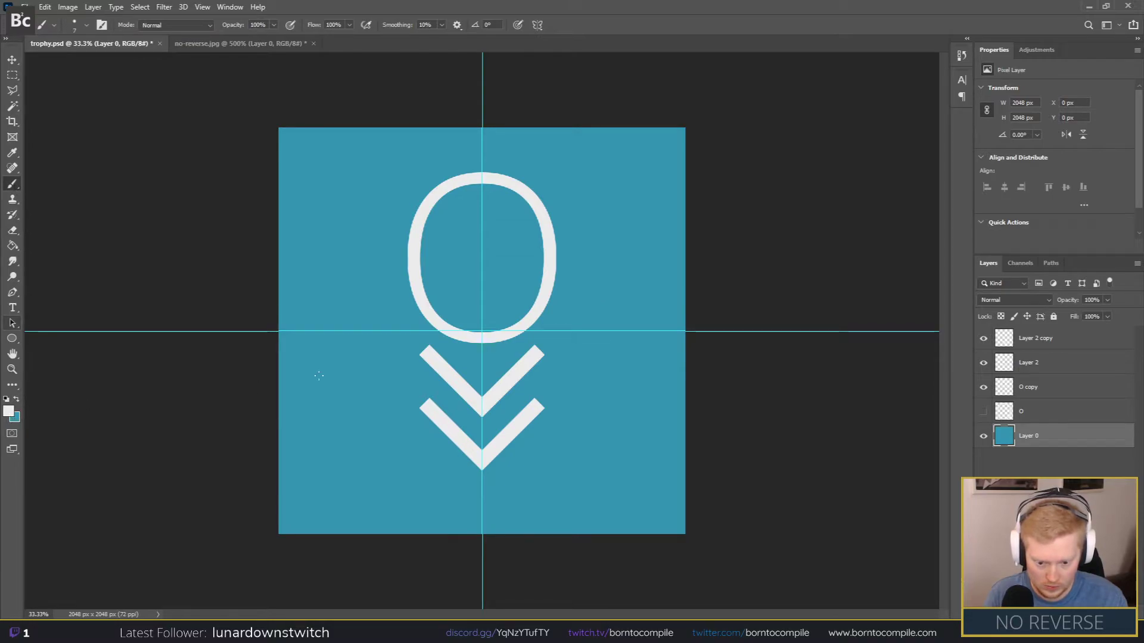
right_click(464, 354)
left_click_drag(484, 352, 492, 351)
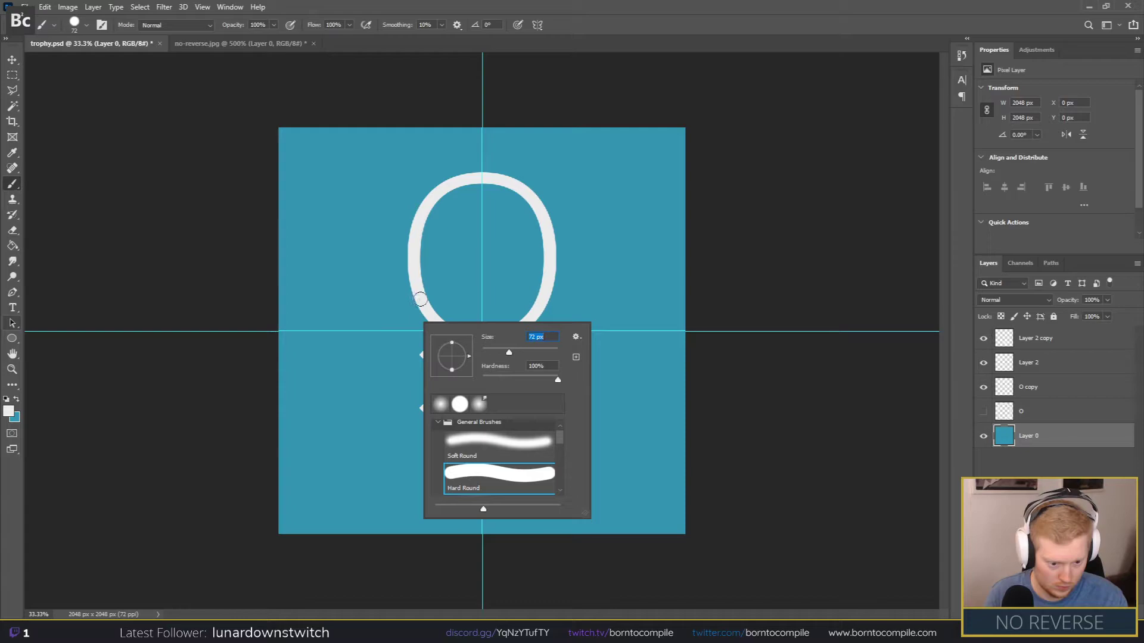
Step: Set the brush size to 64 px and paint the left side of the trophy stem on a new top layer, down from the oval
left_click_drag(503, 350, 506, 350)
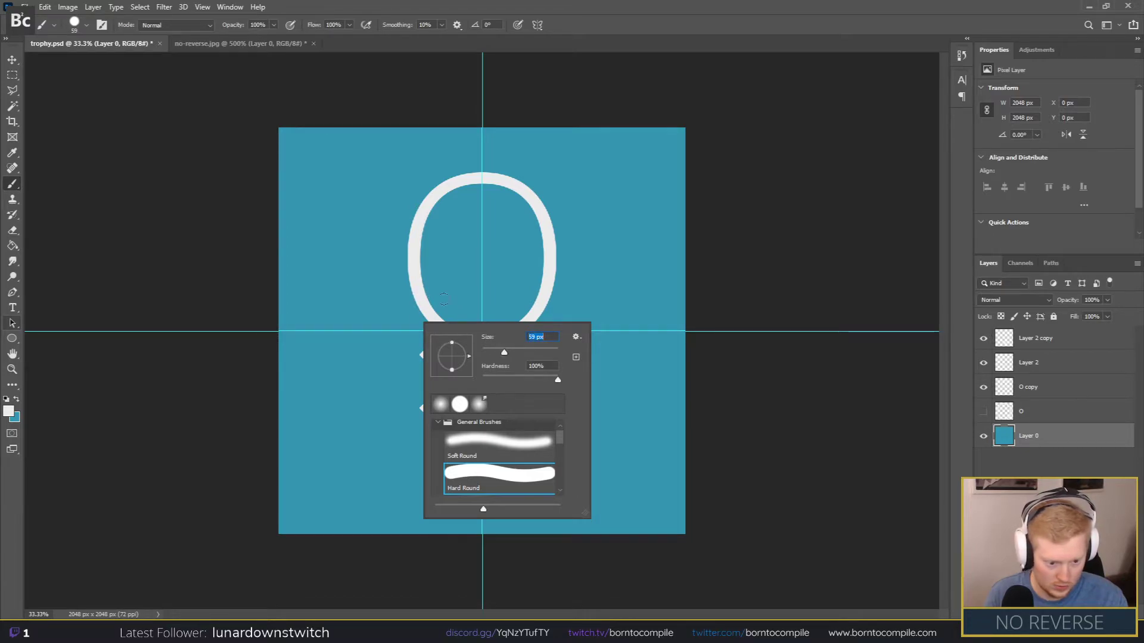
left_click_drag(504, 353, 502, 353)
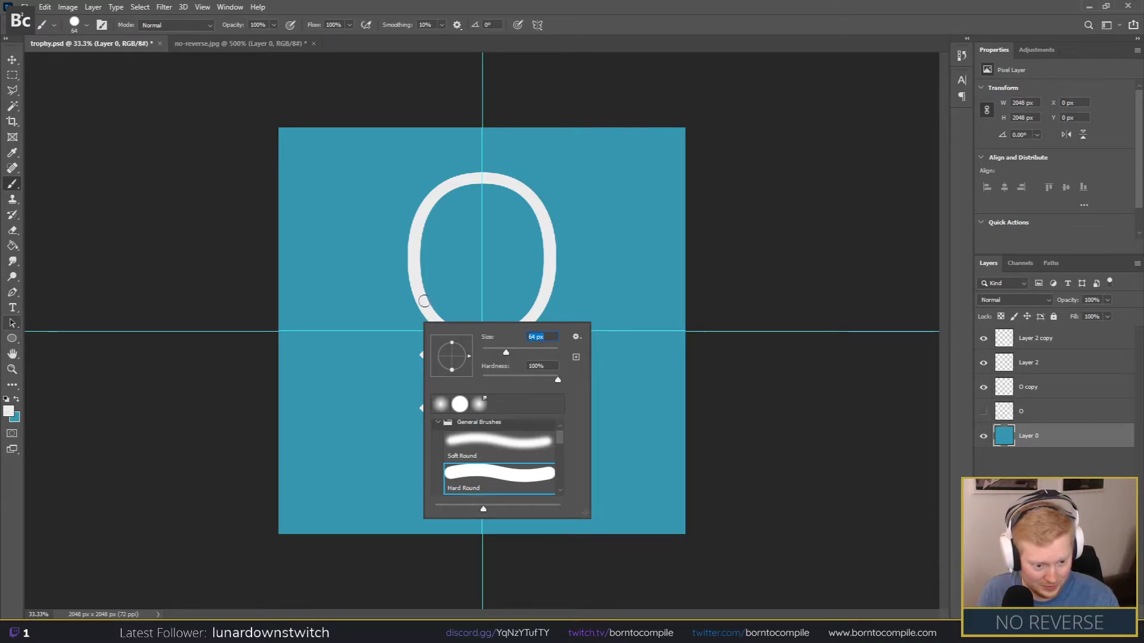
left_click(1026, 462)
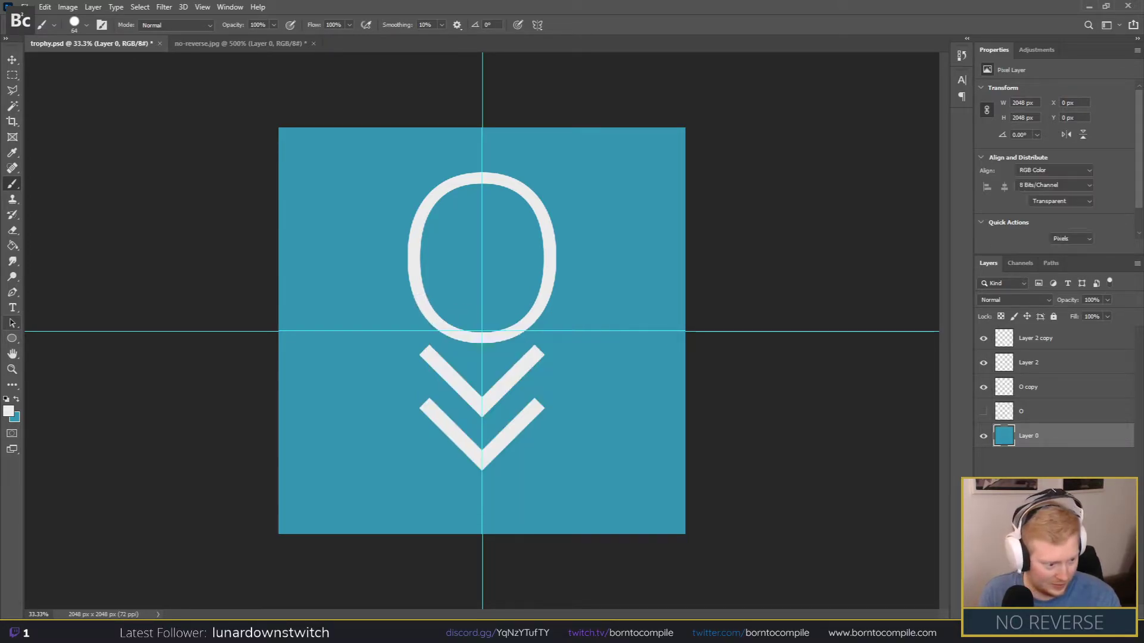
left_click(1109, 612)
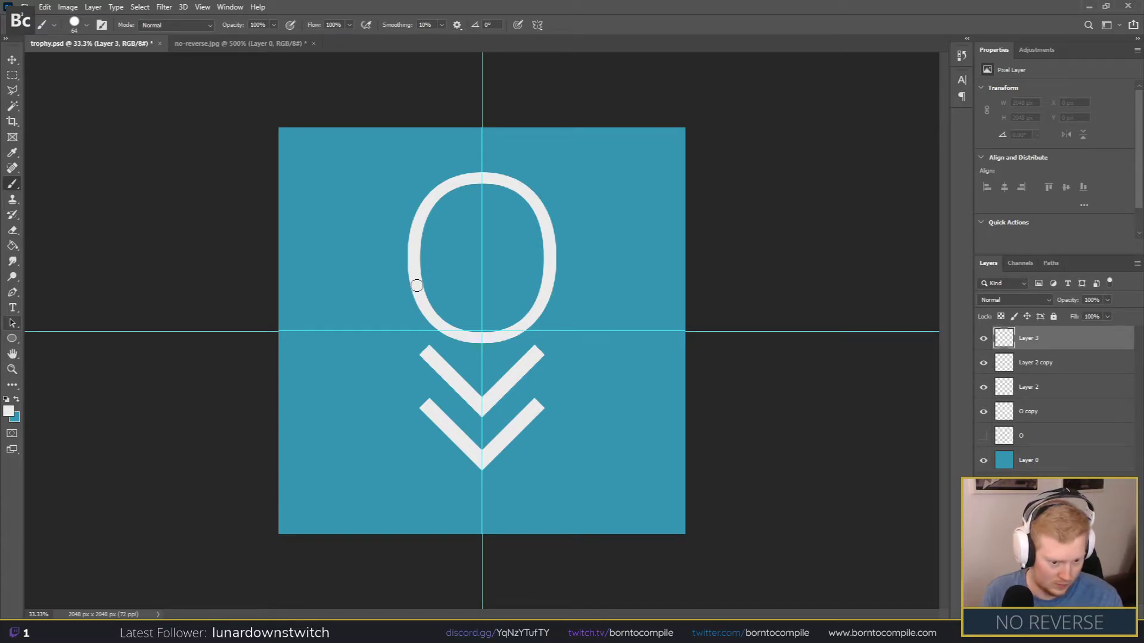
mouse_move(419, 294)
left_mouse_down()
mouse_move(458, 377)
mouse_move(475, 468)
left_mouse_up()
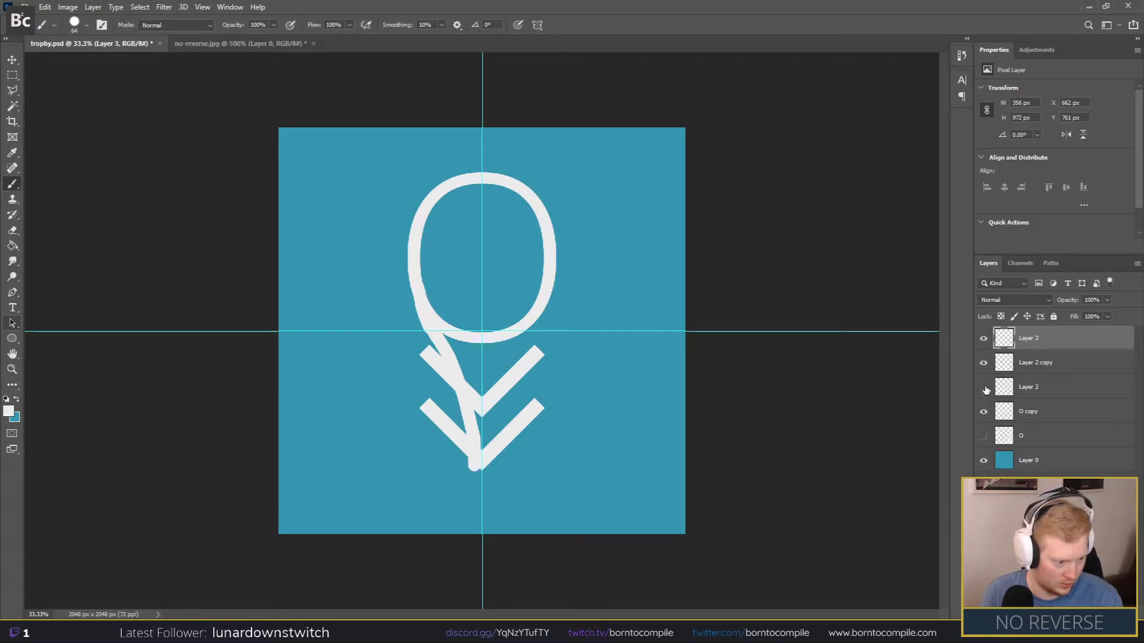
Step: Toggle the chevron layers' visibility to identify them and rename both Layer 2 copy and Layer 2 as Arrow
left_click_drag(987, 390, 985, 412)
left_click(985, 365)
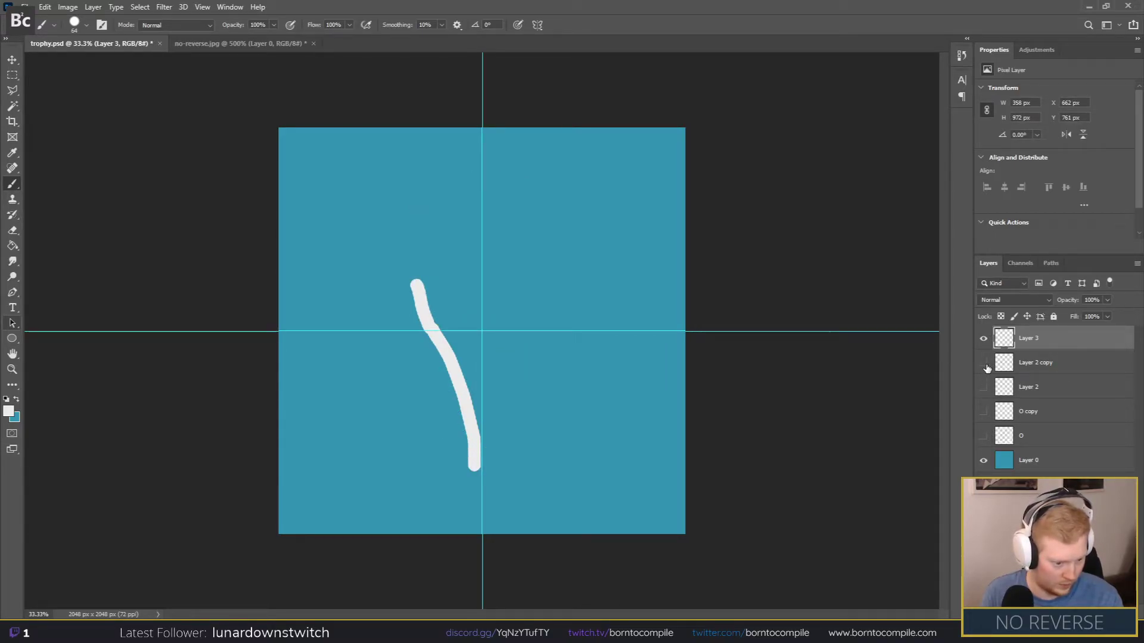
left_click(984, 363)
left_click(984, 363)
left_click(984, 363)
double_click(1039, 363)
type("Arrow")
key("Return")
double_click(1037, 386)
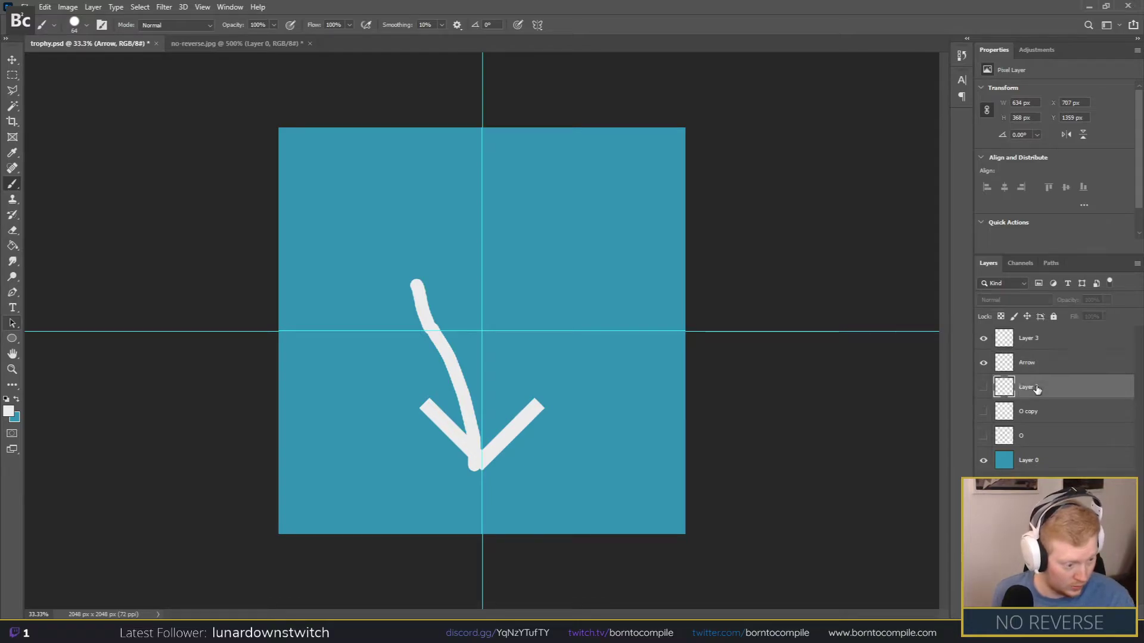
type("Arrow")
key("Return")
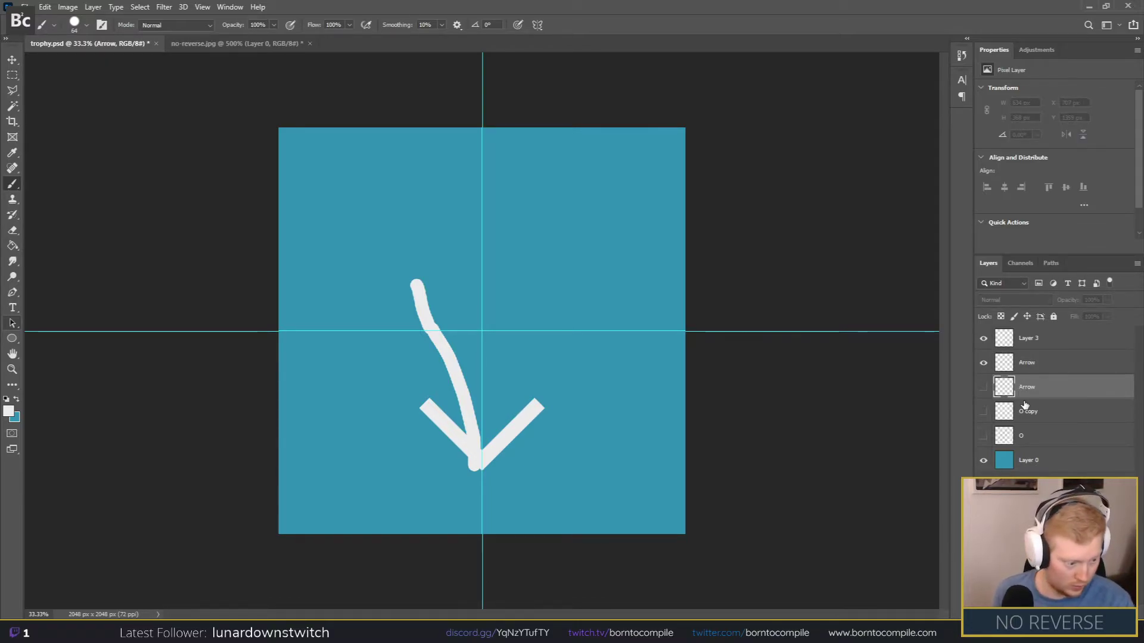
Step: Show the second Arrow and O copy layers, and rename O copy as Inner O and O as Outer O
left_click(984, 386)
left_click(984, 412)
double_click(1027, 411)
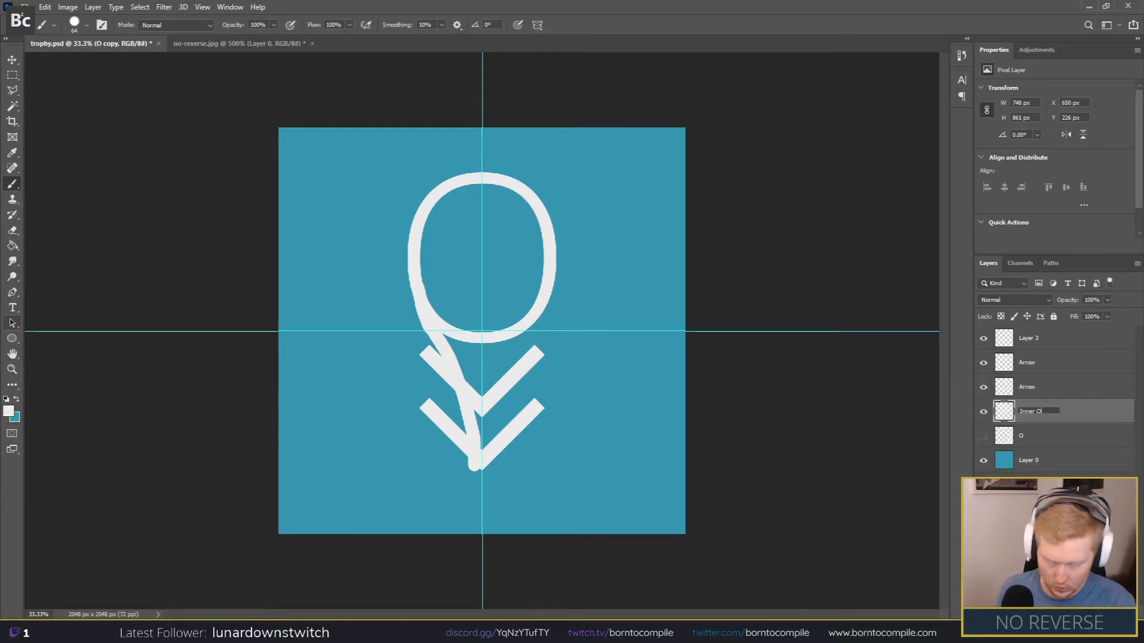
type("Inner O")
key("Return")
double_click(1026, 437)
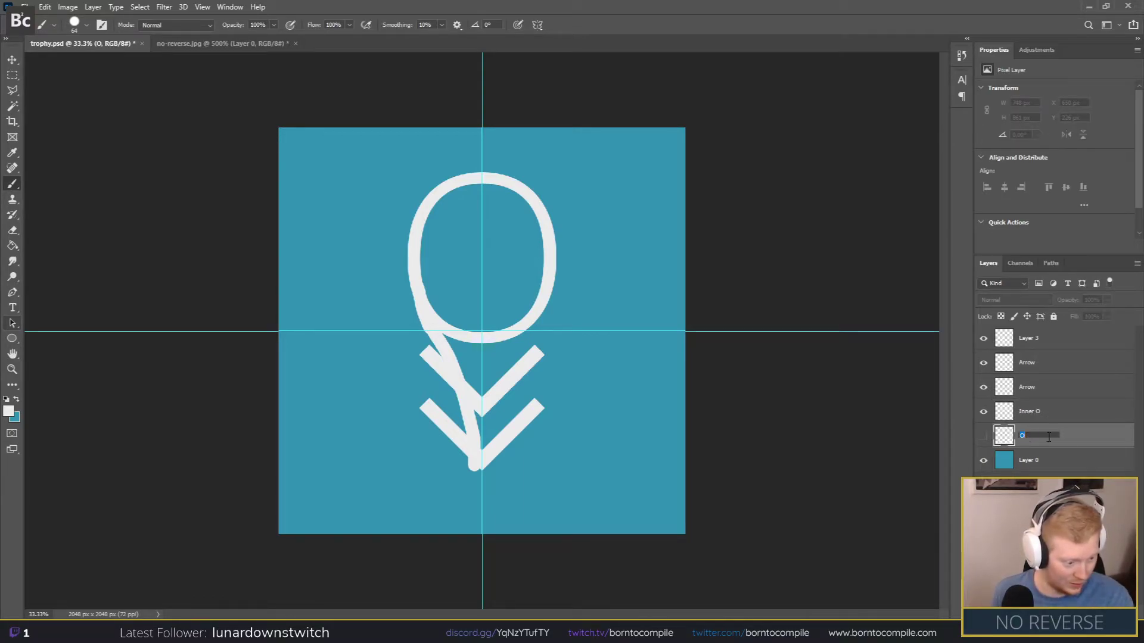
type("Outer O")
key("Return")
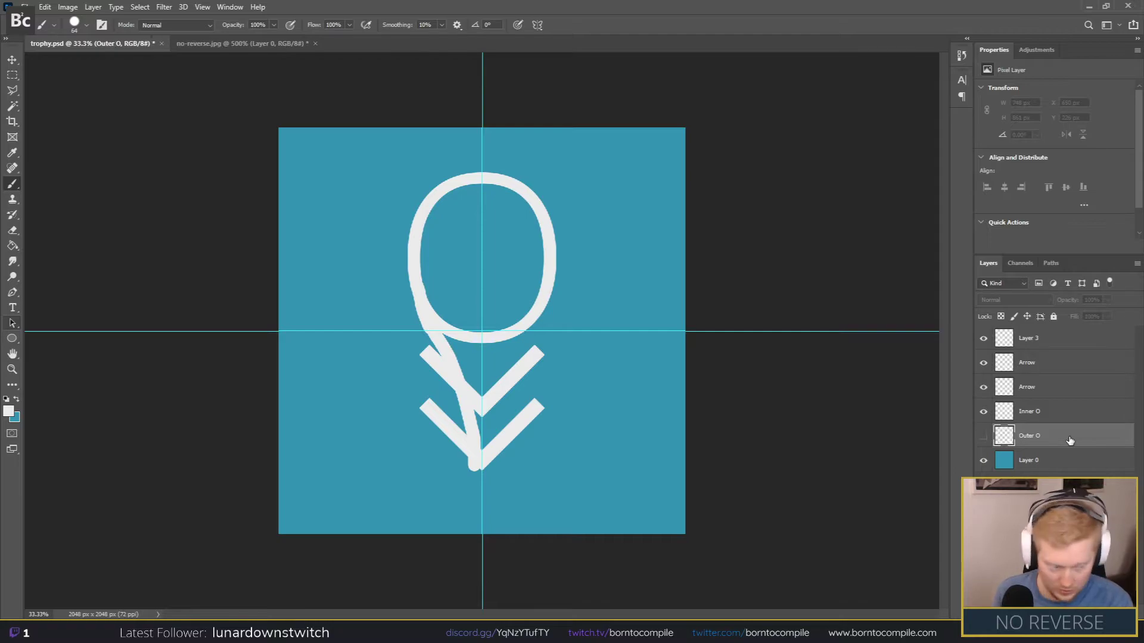
Step: Check the Outer O and Inner O layers, hide Outer O and both Arrow layers, and make Layer 3 active
left_click(983, 437)
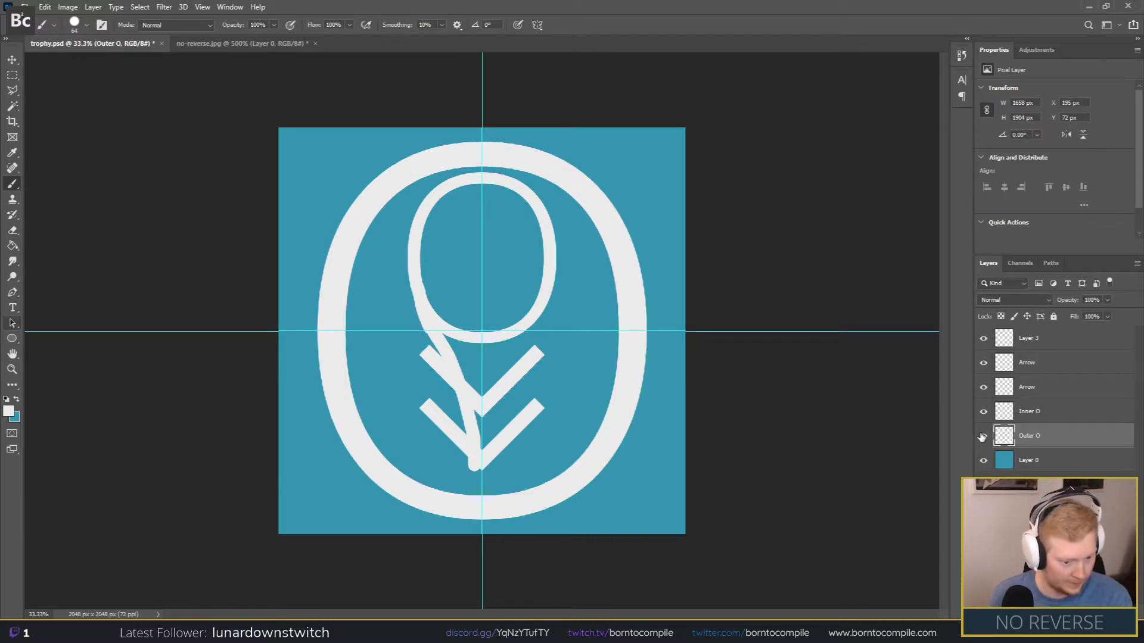
left_click(983, 437)
left_click(984, 411)
left_click(983, 412)
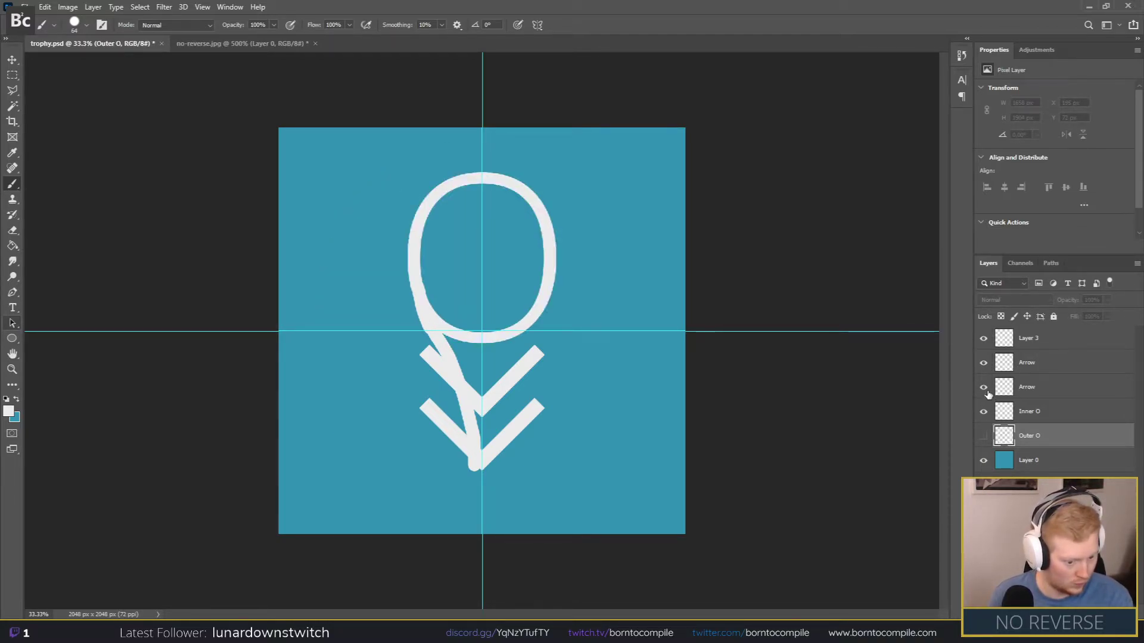
left_click(984, 387)
left_click(983, 363)
left_click(1029, 347)
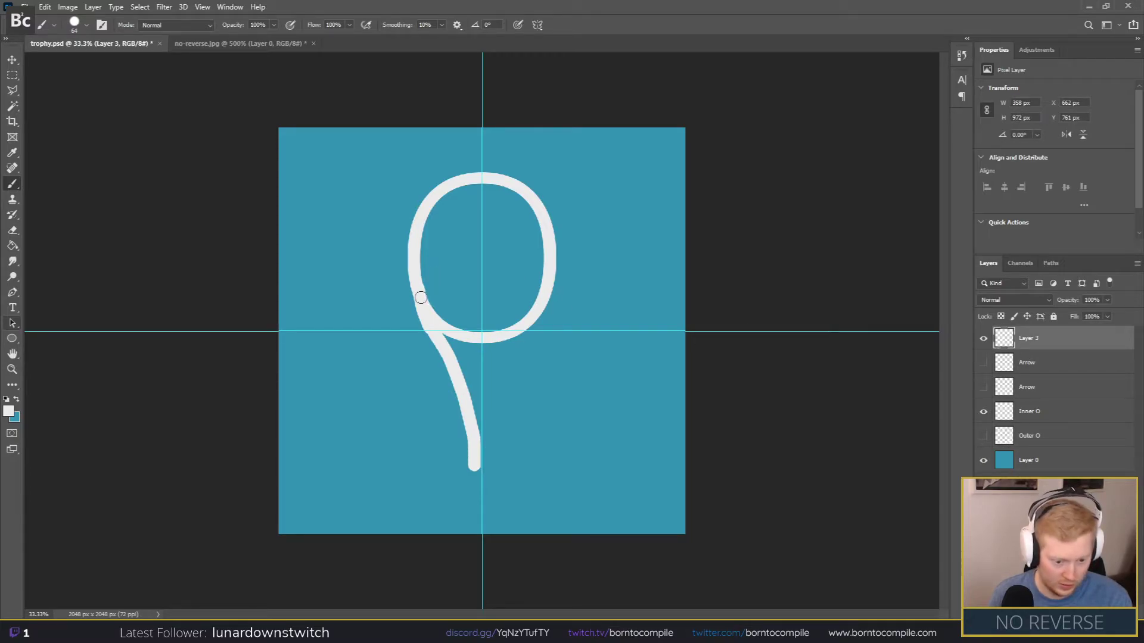
Step: Paint the left half of a flat oval base under the stem, redoing the first stroke
mouse_move(511, 470)
left_mouse_down()
mouse_move(459, 477)
mouse_move(523, 489)
mouse_move(518, 473)
mouse_move(430, 478)
left_mouse_up()
key("ctrl+z")
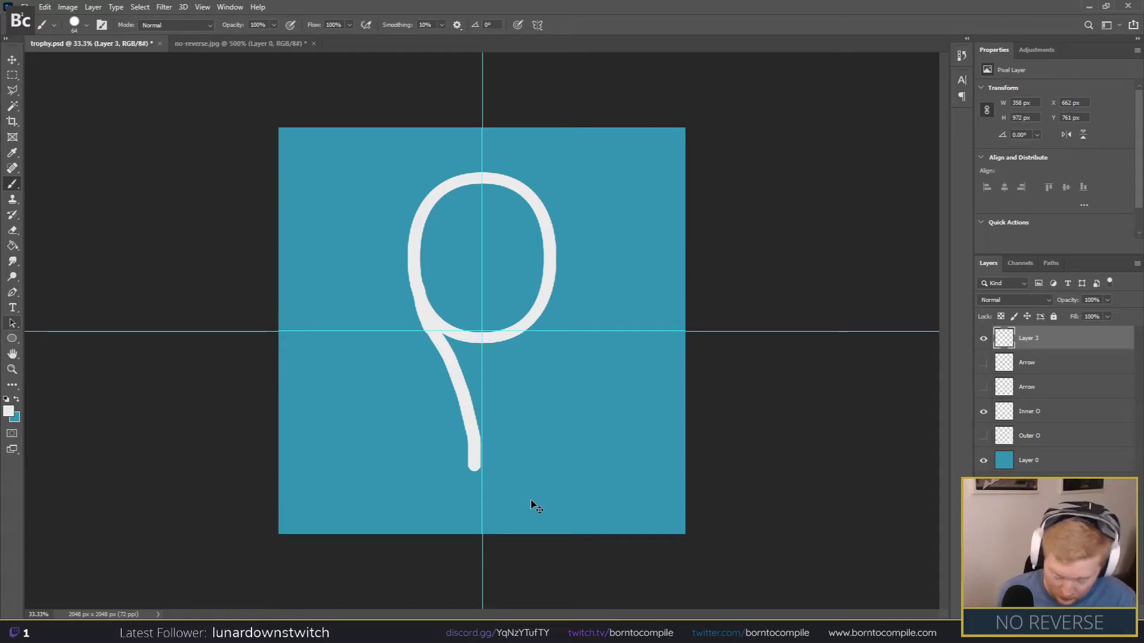
mouse_move(487, 468)
left_mouse_down()
mouse_move(449, 468)
mouse_move(451, 491)
mouse_move(498, 489)
left_mouse_up()
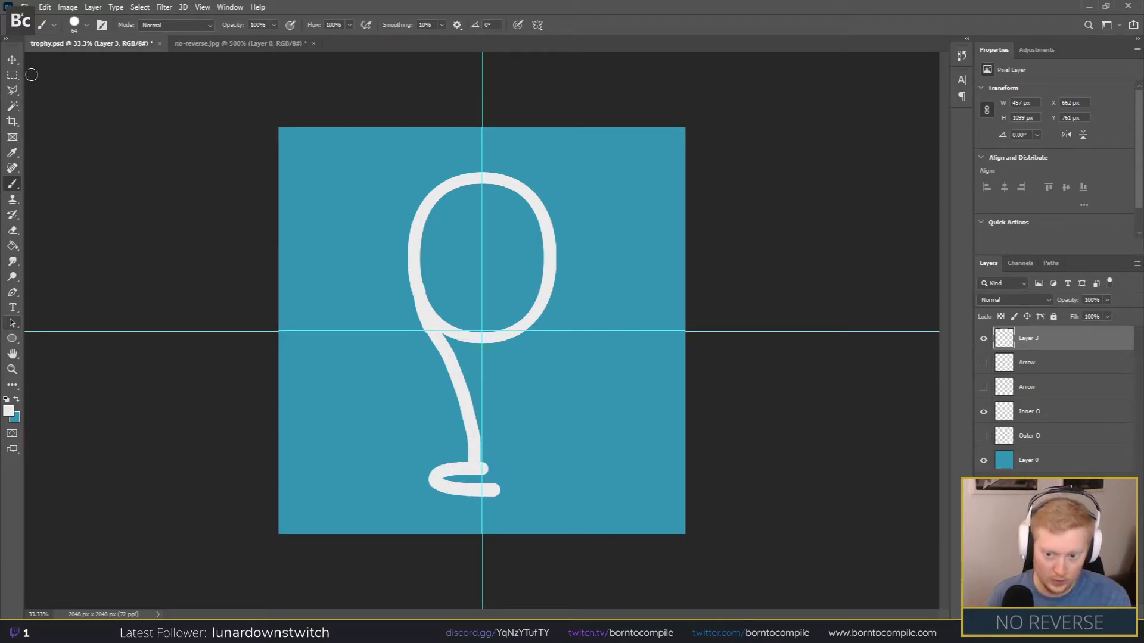
Step: Delete the part of the base stroke that extends right of the vertical guide and clear the selection
left_click(12, 75)
mouse_move(532, 397)
left_mouse_down()
mouse_move(524, 458)
mouse_move(481, 514)
left_mouse_up()
key("Delete")
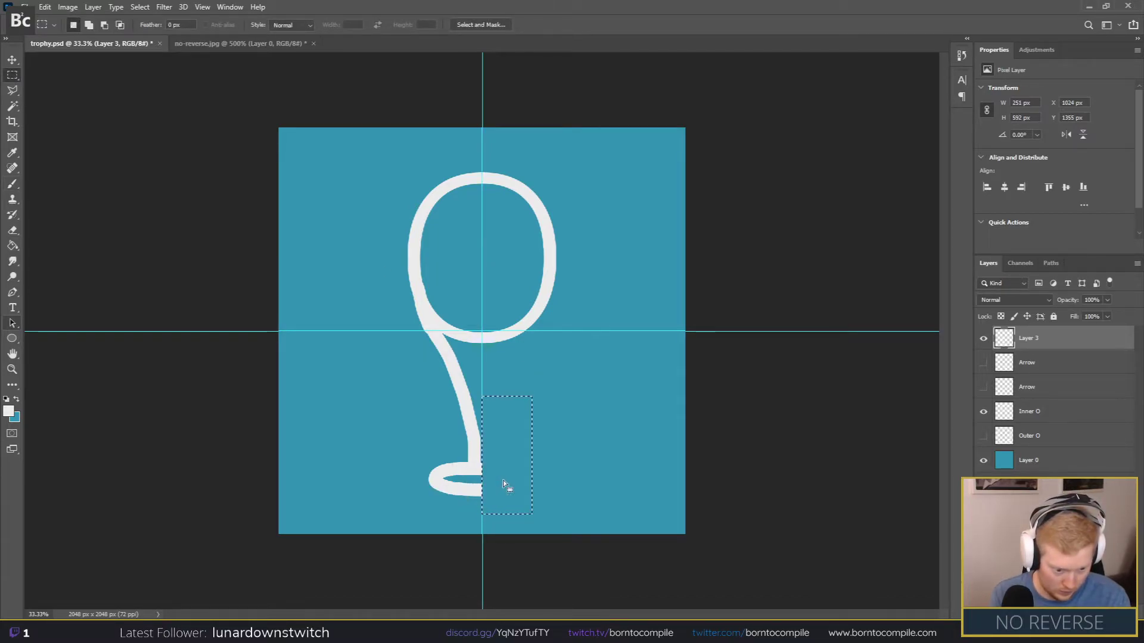
key("ctrl+d")
Step: Duplicate Layer 3 and flip the copy horizontally
right_click(1067, 343)
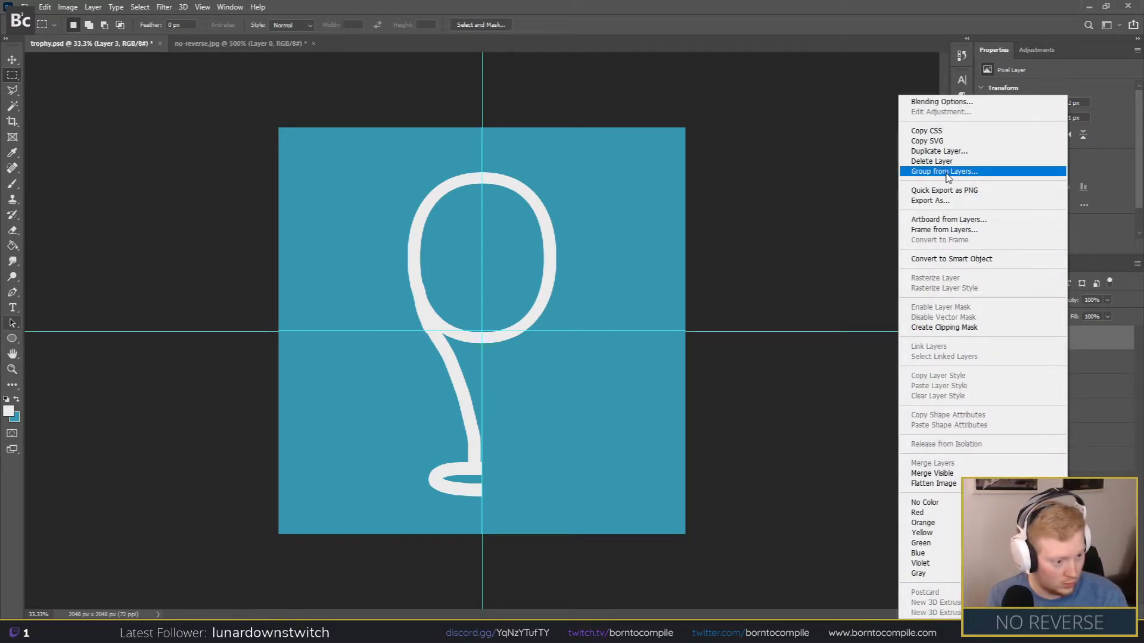
left_click(940, 151)
key("Return")
left_click(45, 6)
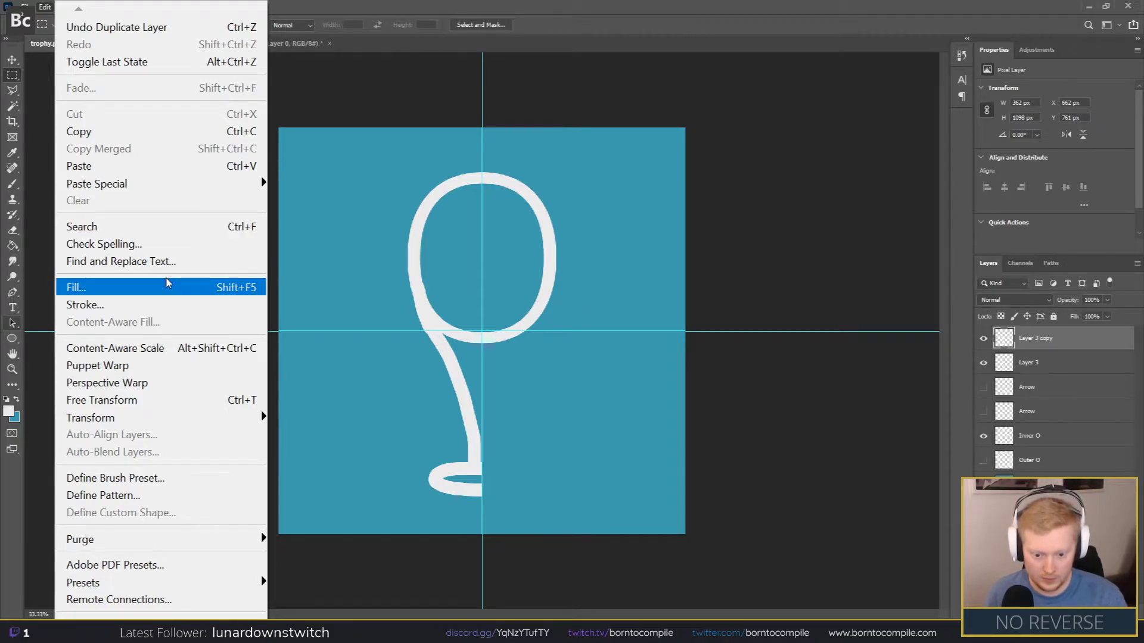
mouse_move(188, 192)
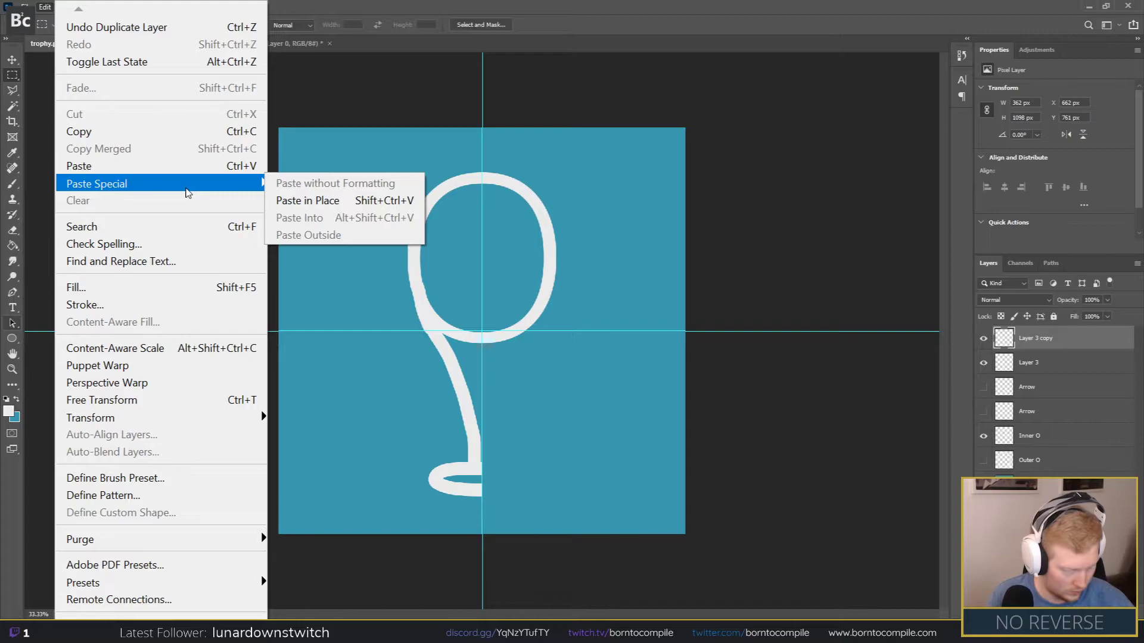
mouse_move(227, 418)
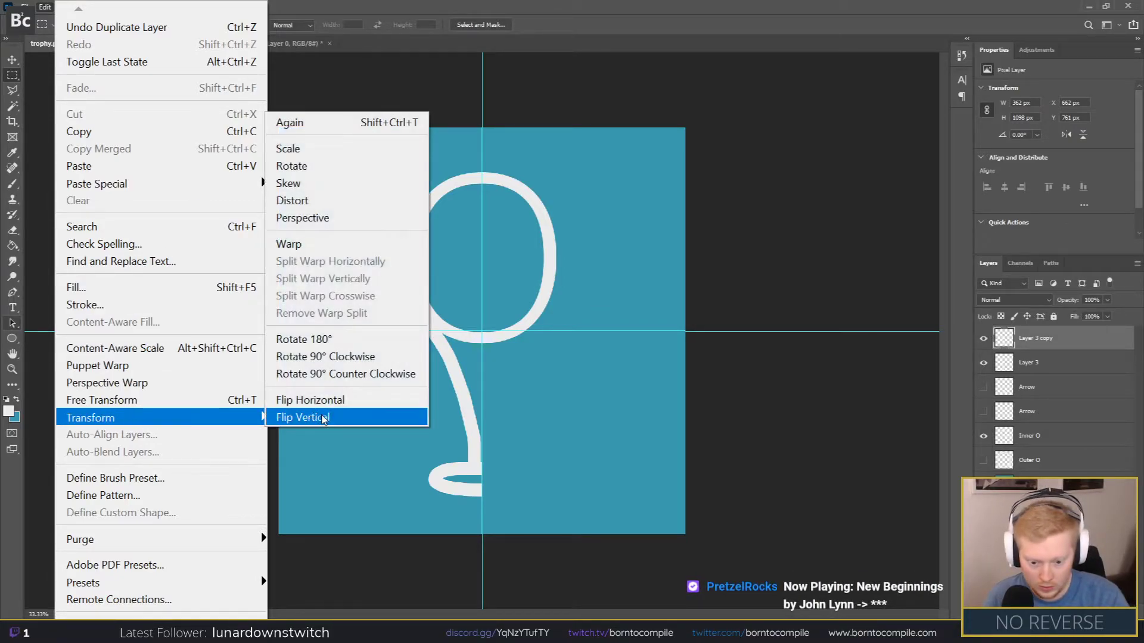
left_click(324, 418)
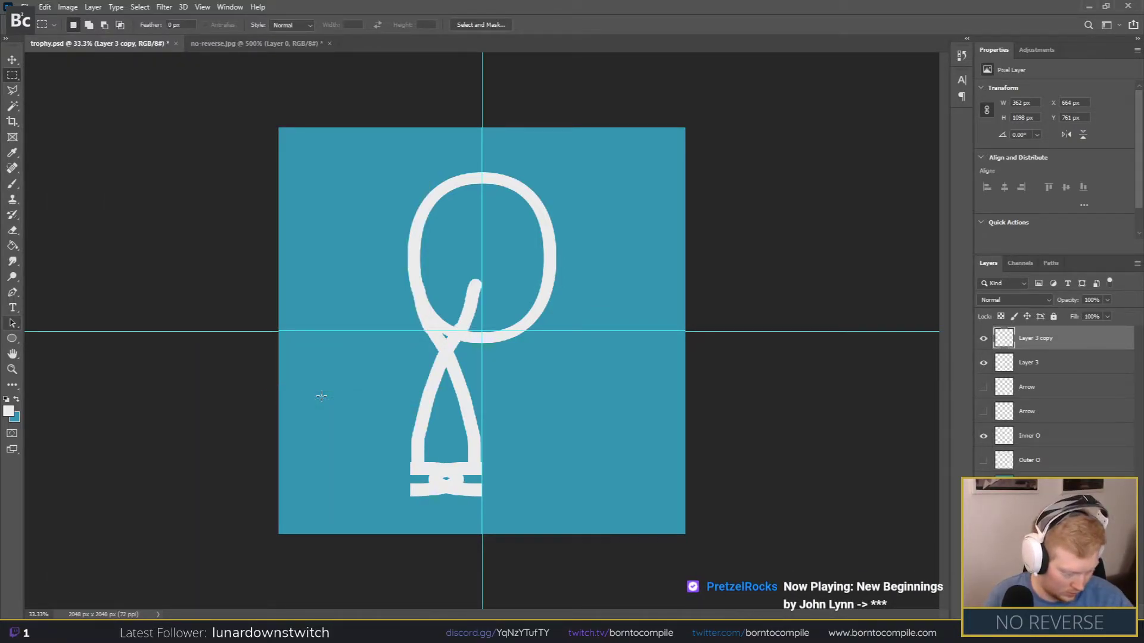
Step: Move the flipped half to the right, to X 1024 px, so it meets the left half at the vertical guide
left_click(12, 60)
left_click_drag(427, 415, 512, 393)
key("Left")
key("Left")
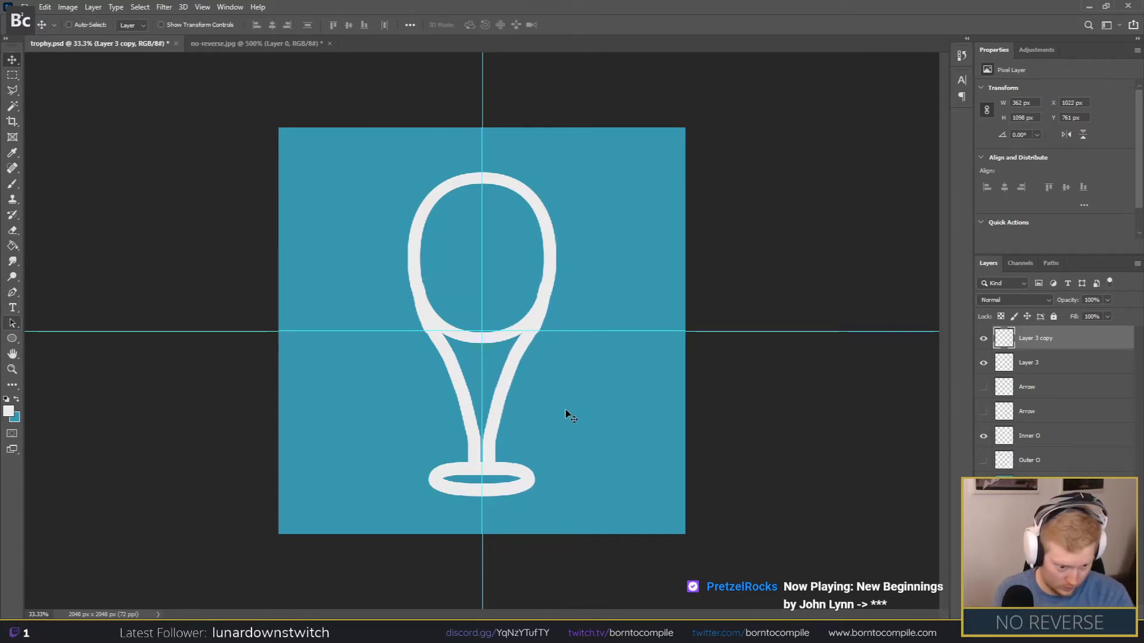
key("Right")
key("Right")
Step: Merge Layer 3 copy and Layer 3 into a single layer
left_click(12, 184)
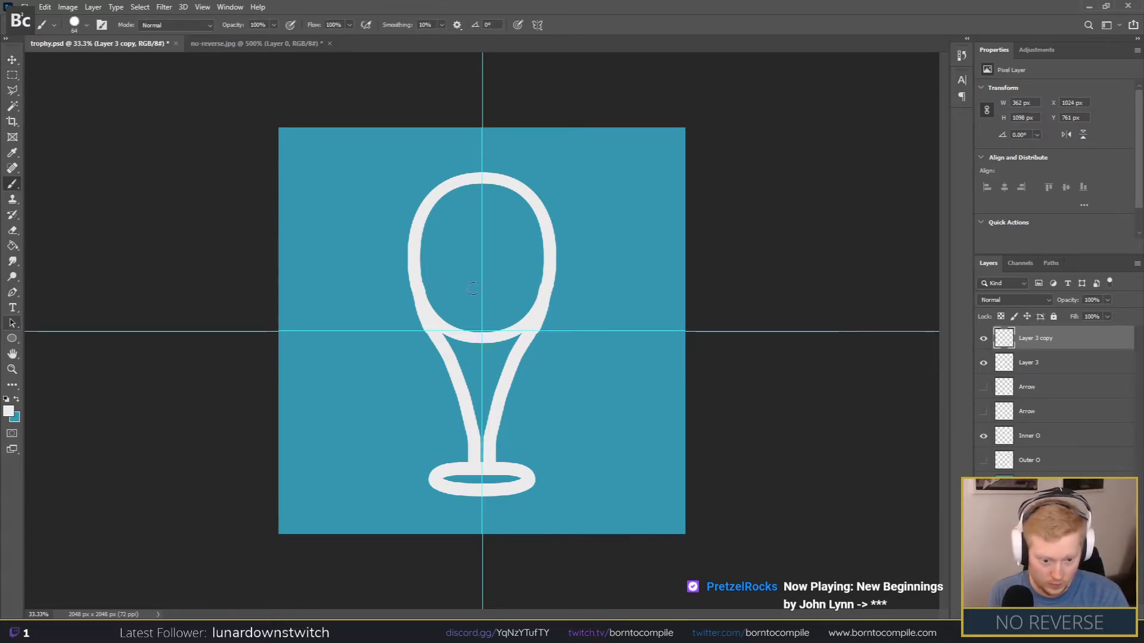
left_click(1045, 362, "shift")
right_click(1045, 361)
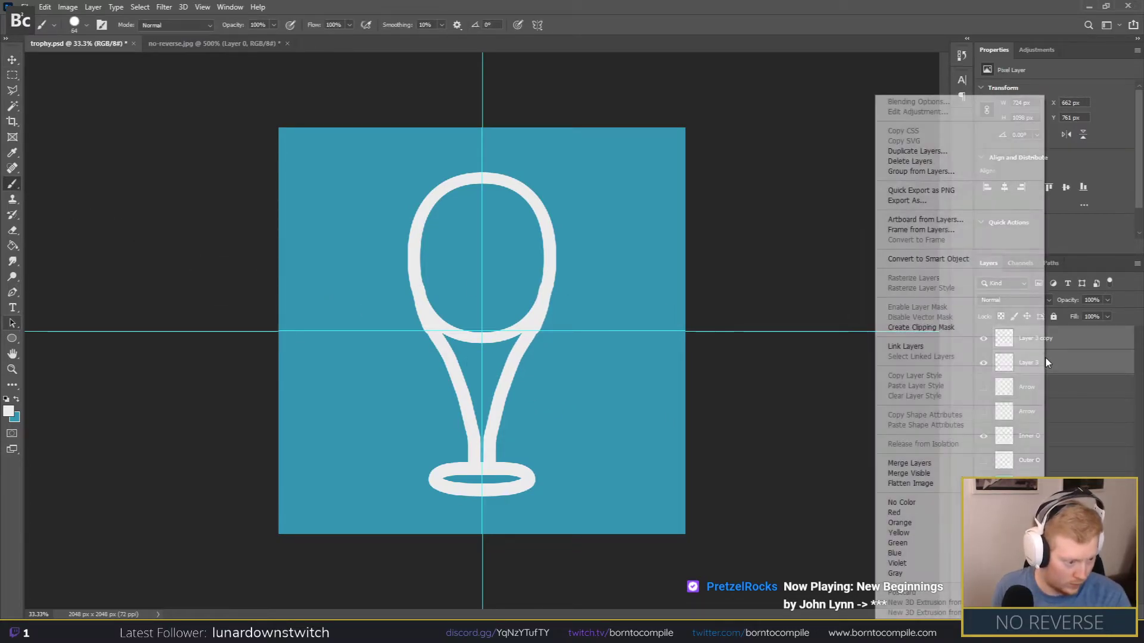
left_click(909, 463)
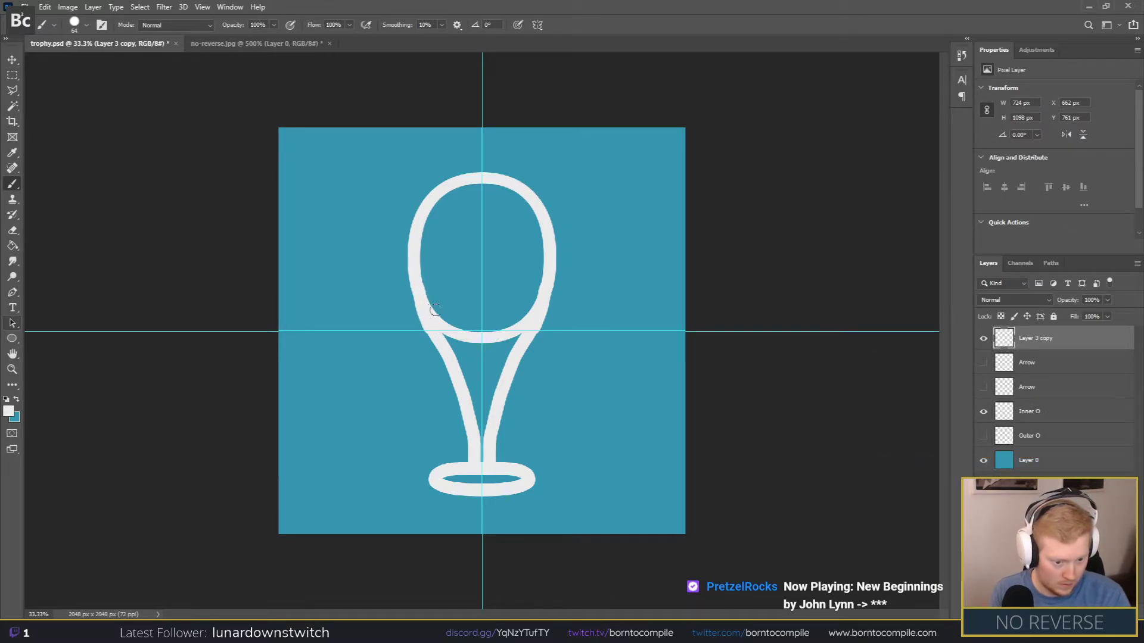
Step: Paint along the underside of the oval and fill the enclosed stem area with the light foreground color
mouse_move(450, 338)
left_mouse_down()
mouse_move(467, 356)
mouse_move(486, 343)
mouse_move(456, 348)
left_mouse_up()
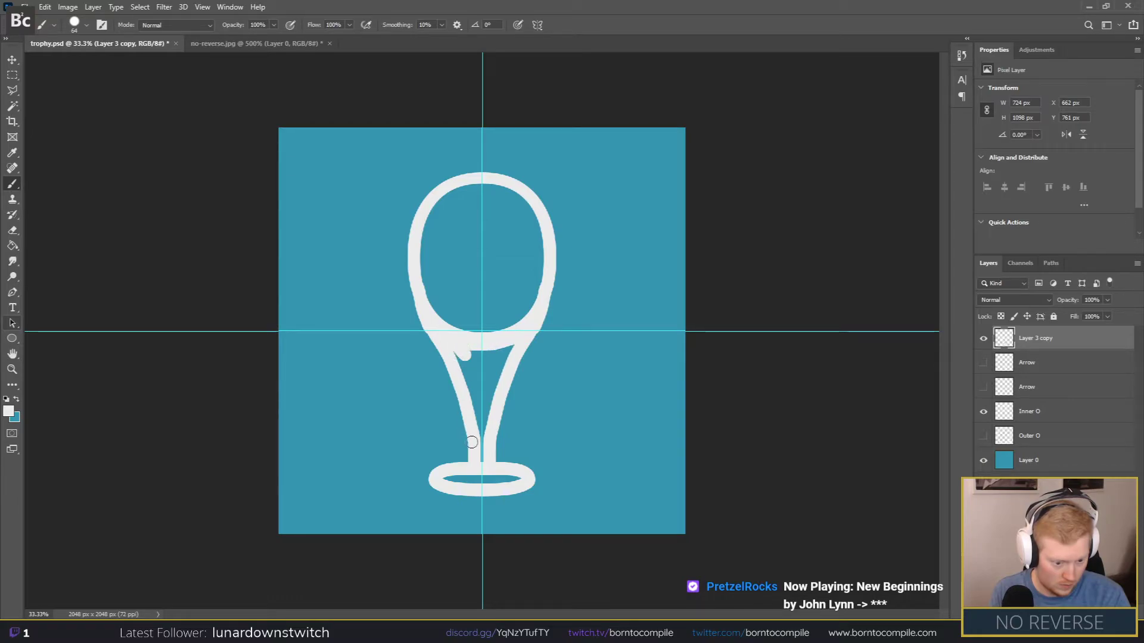
left_click(12, 246)
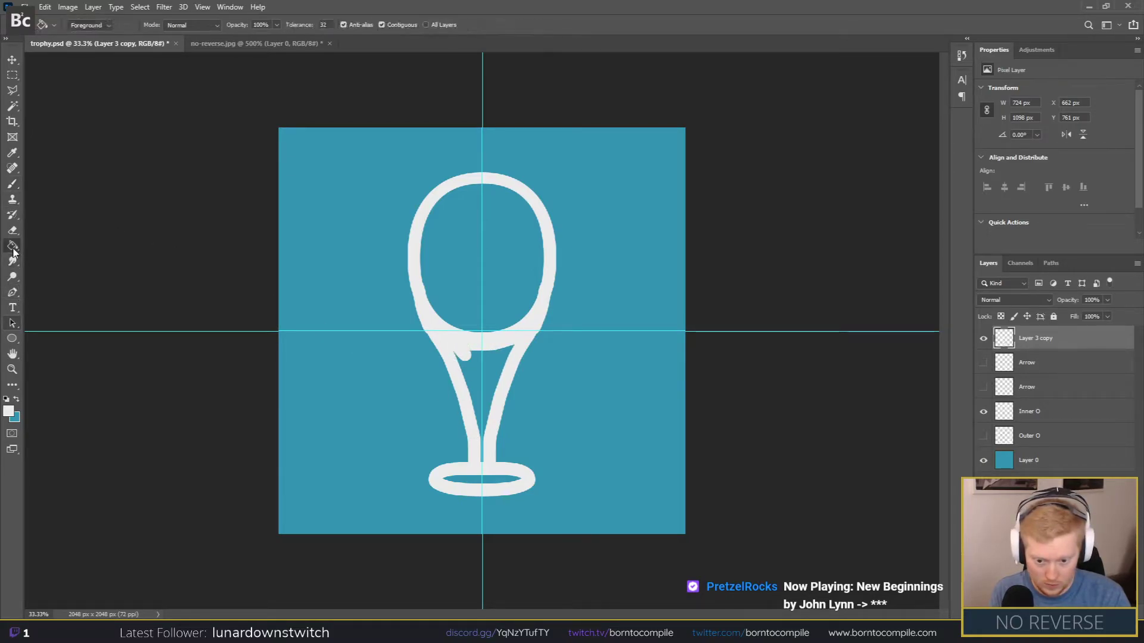
left_click(492, 404)
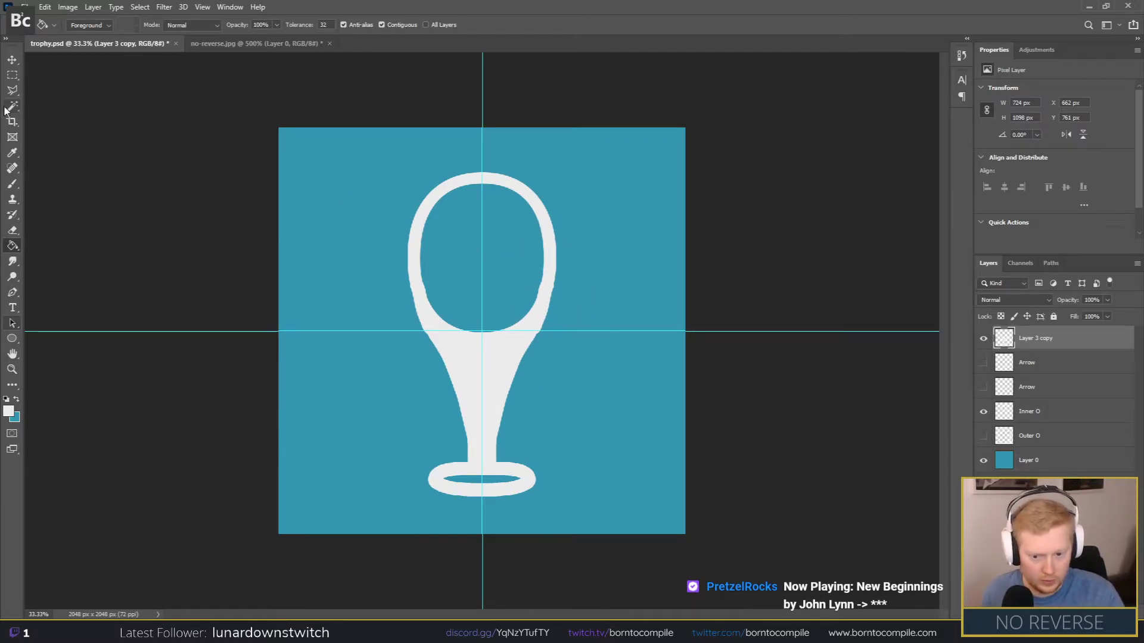
Step: Duplicate the Inner O layer and squash the copy upward to about 431 px tall as the cup's rim
left_click(1053, 413)
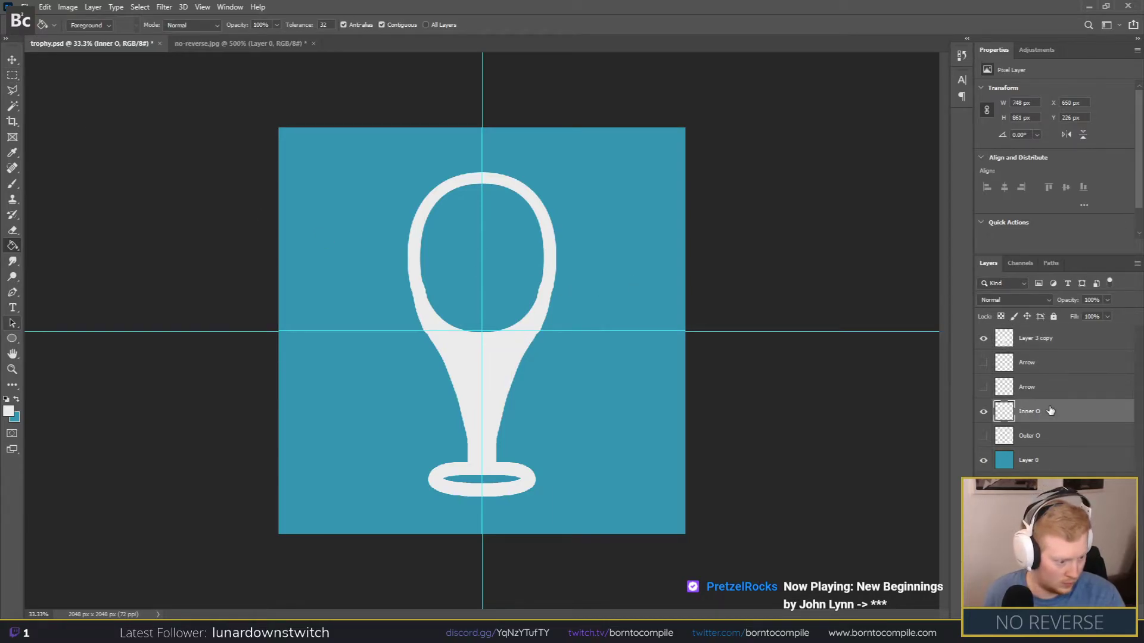
right_click(1052, 414)
left_click(941, 154)
key("Return")
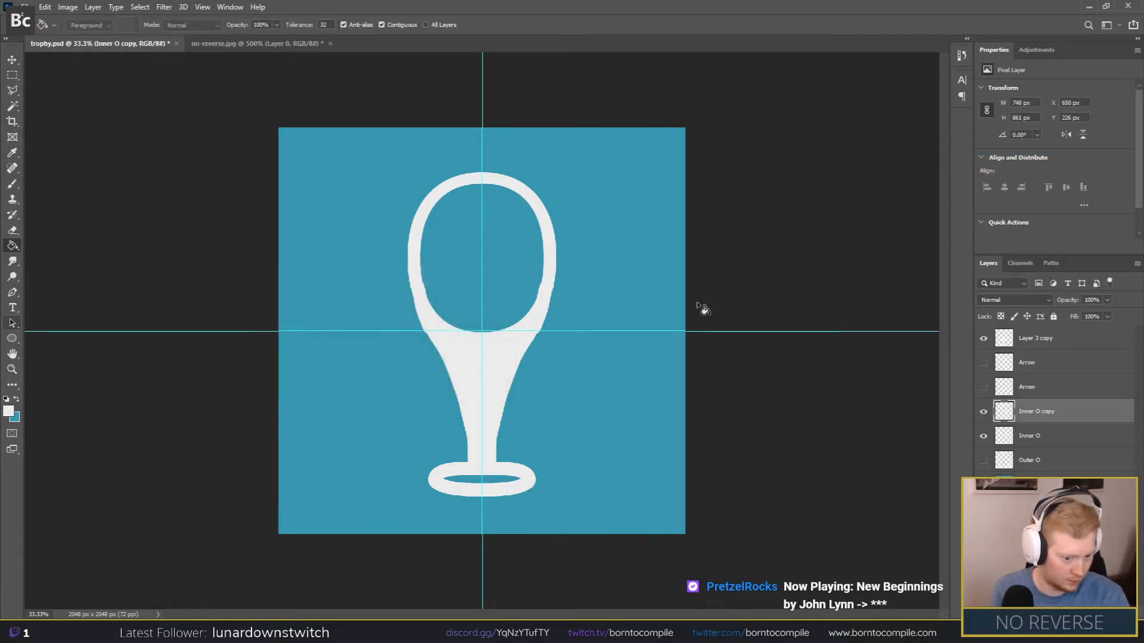
key("ctrl+t")
left_click_drag(483, 343, 480, 255)
key("Return")
Step: Try to fill the cup area below the rim with the foreground color
key("g")
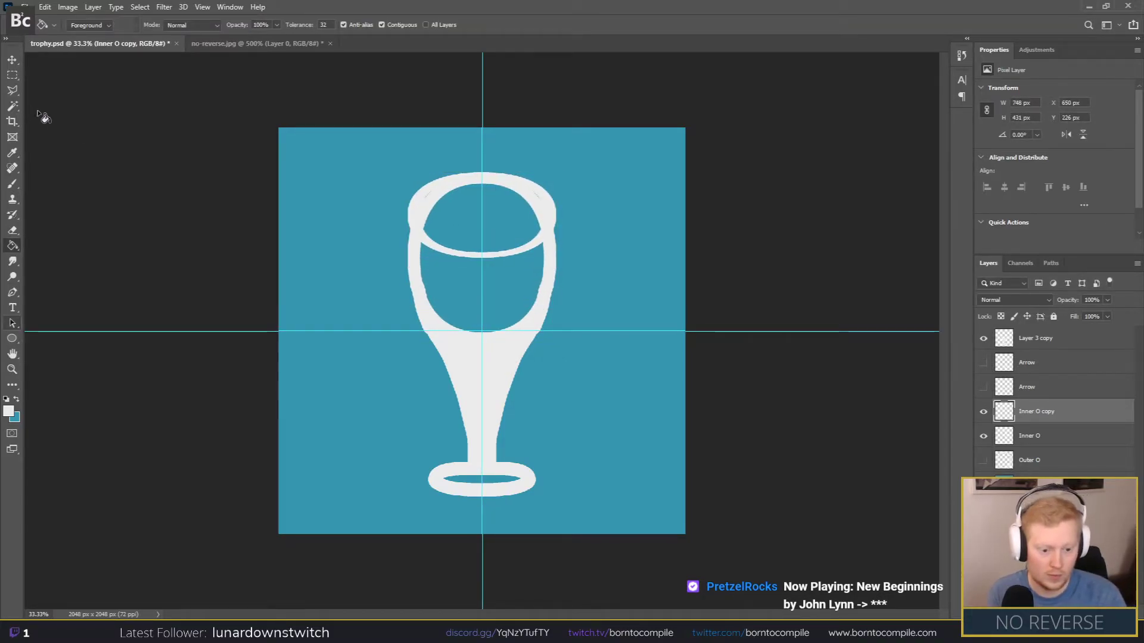
left_click(457, 270)
key("ctrl+z")
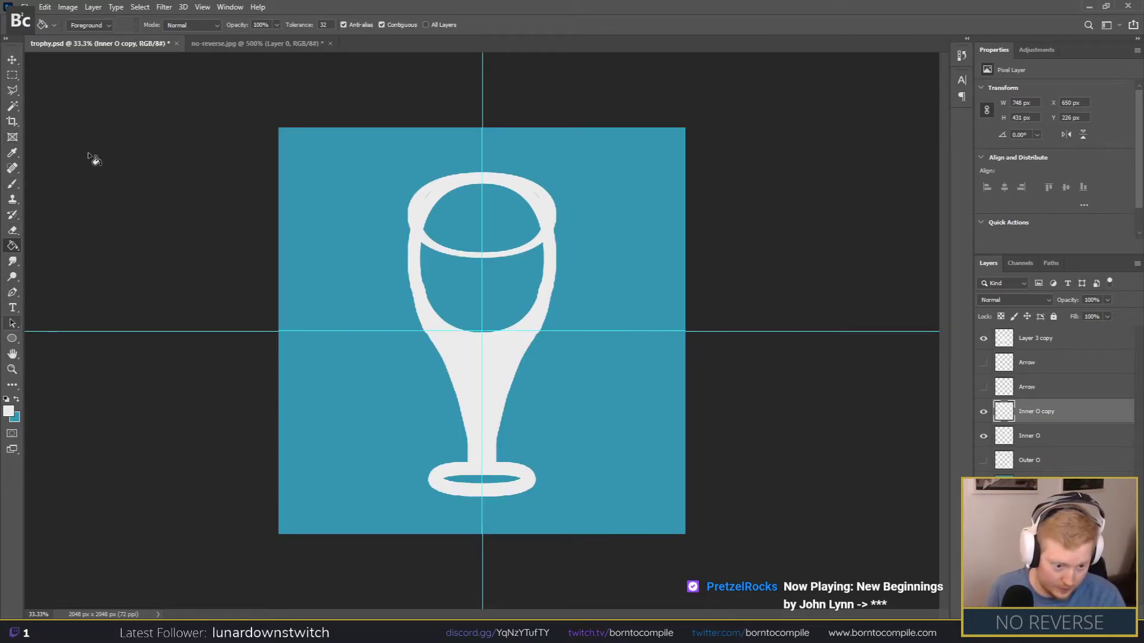
Step: Paint the left half of the cup solid with the 64 px brush on the Inner O copy layer, up to the vertical guide
left_click(13, 185)
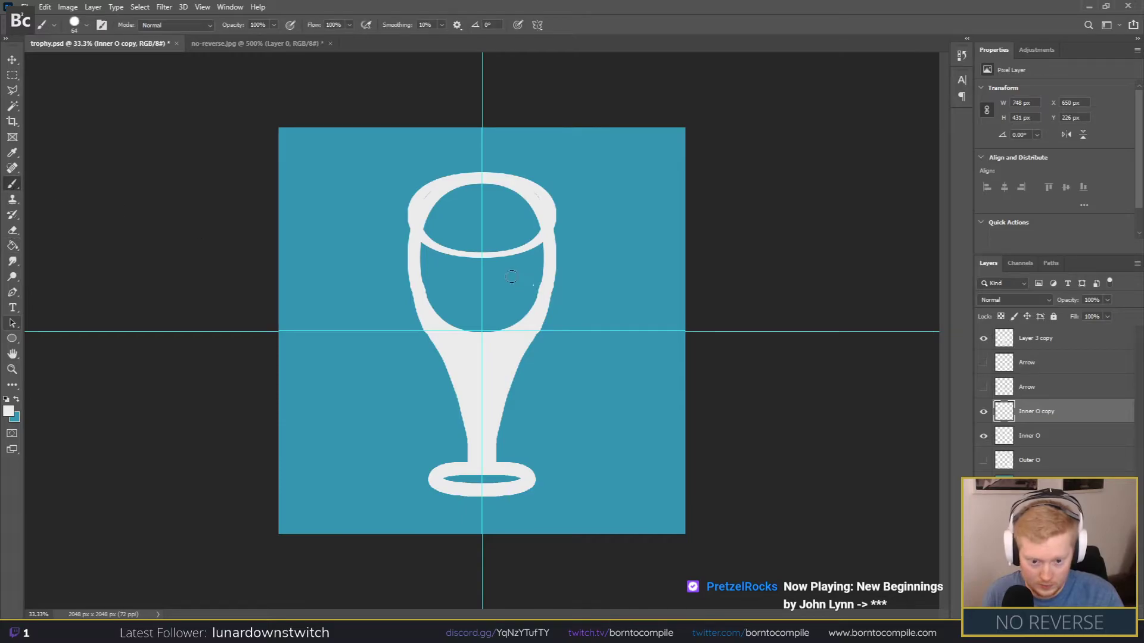
right_click(535, 289)
mouse_move(413, 214)
left_mouse_down()
mouse_move(415, 261)
mouse_move(418, 199)
mouse_move(478, 180)
mouse_move(480, 250)
mouse_move(427, 231)
mouse_move(433, 207)
mouse_move(471, 186)
mouse_move(469, 240)
mouse_move(442, 218)
mouse_move(459, 194)
mouse_move(469, 219)
mouse_move(460, 235)
mouse_move(431, 220)
mouse_move(487, 244)
mouse_move(448, 223)
mouse_move(457, 205)
mouse_move(453, 233)
mouse_move(421, 248)
mouse_move(483, 261)
mouse_move(430, 250)
mouse_move(431, 264)
mouse_move(482, 269)
mouse_move(419, 261)
mouse_move(423, 281)
mouse_move(486, 279)
mouse_move(430, 267)
mouse_move(432, 281)
mouse_move(485, 292)
mouse_move(423, 290)
mouse_move(477, 300)
mouse_move(433, 299)
mouse_move(482, 311)
mouse_move(436, 314)
mouse_move(466, 326)
left_mouse_up()
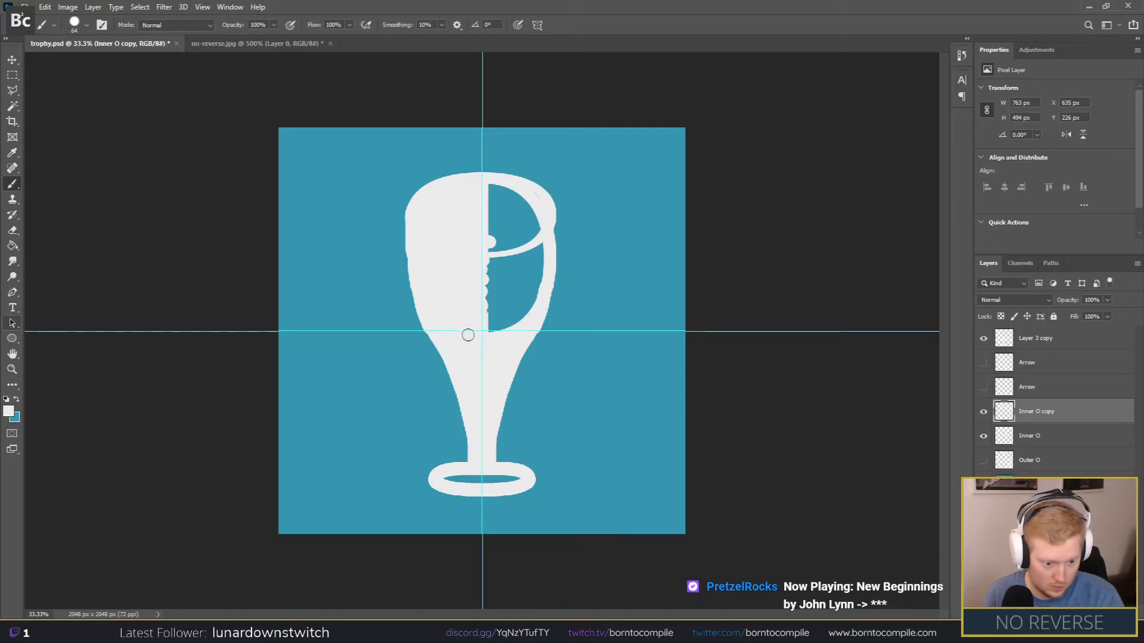
Step: Paint the base oval solid and smooth the painted half of the cup along the centre guide and its outer left edge
left_click_drag(516, 479, 446, 480)
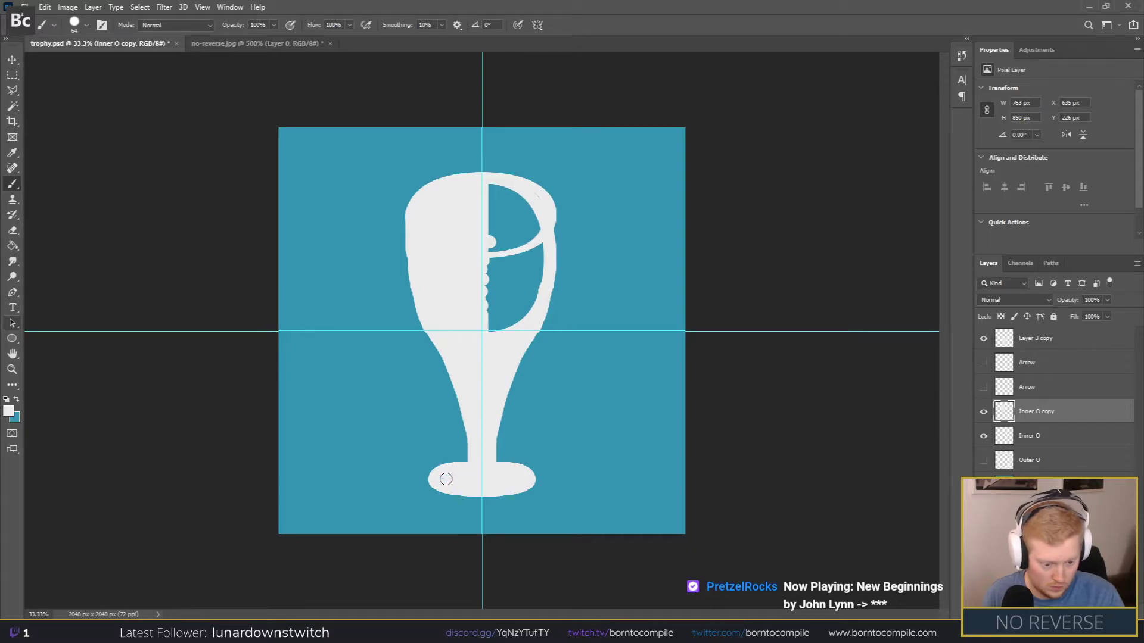
mouse_move(484, 329)
left_mouse_down()
mouse_move(491, 190)
mouse_move(519, 185)
mouse_move(540, 203)
left_mouse_up()
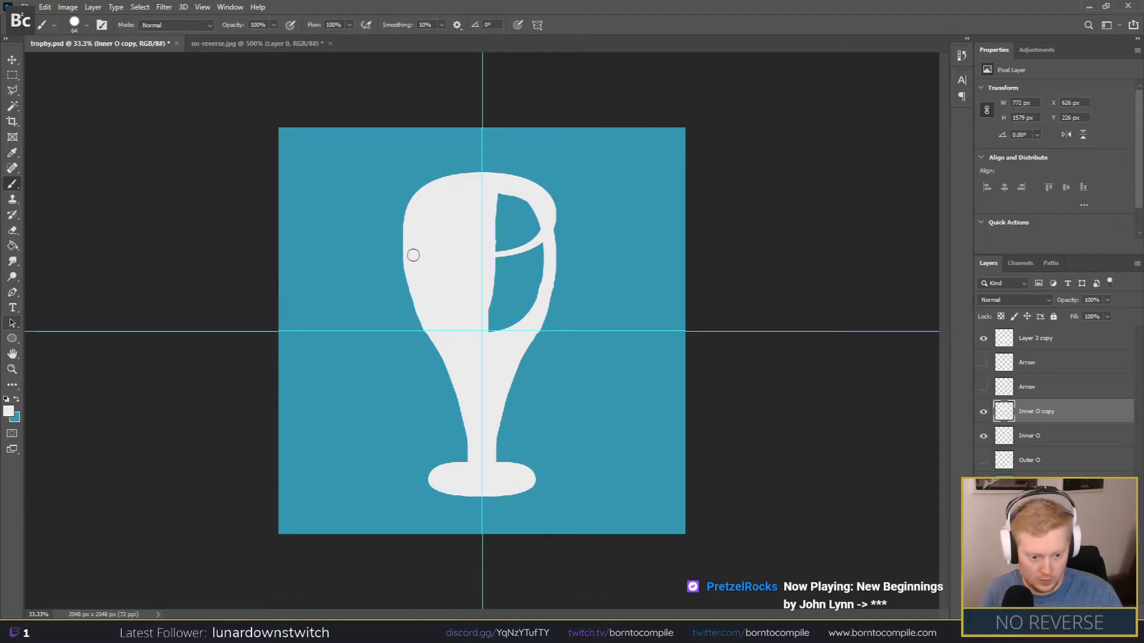
Step: Switch to the browser's trophy image results, examine the gold cup and yellow template trophies as shape references, and return to Photoshop
key("alt+Tab")
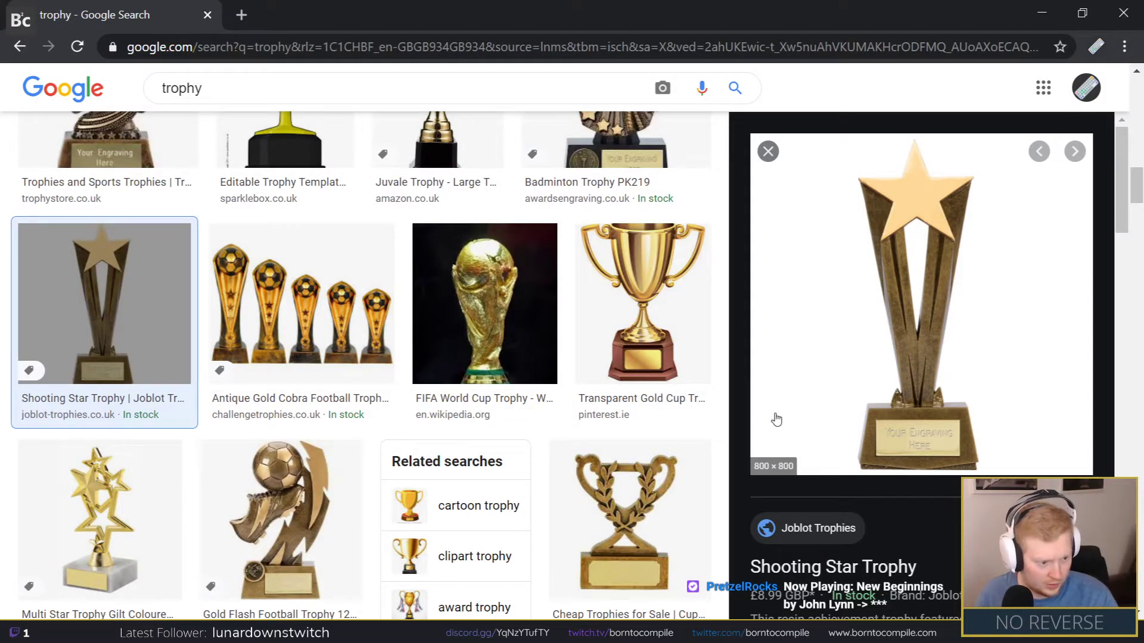
scroll(537, 393, "up", 2)
left_click(605, 370)
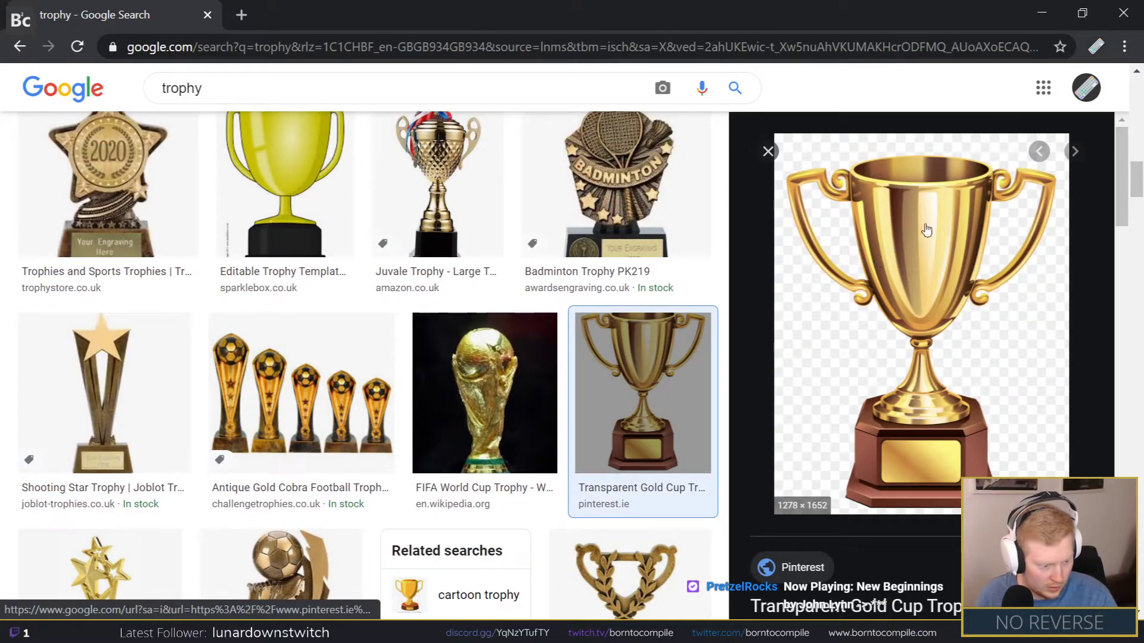
scroll(525, 386, "up", 5)
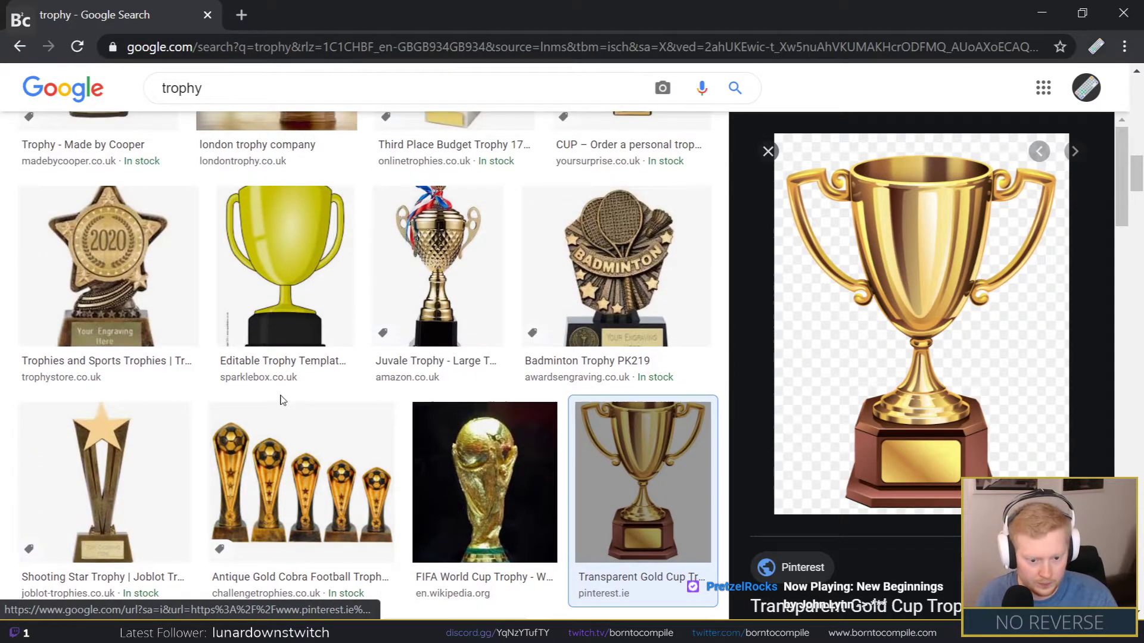
left_click(283, 512)
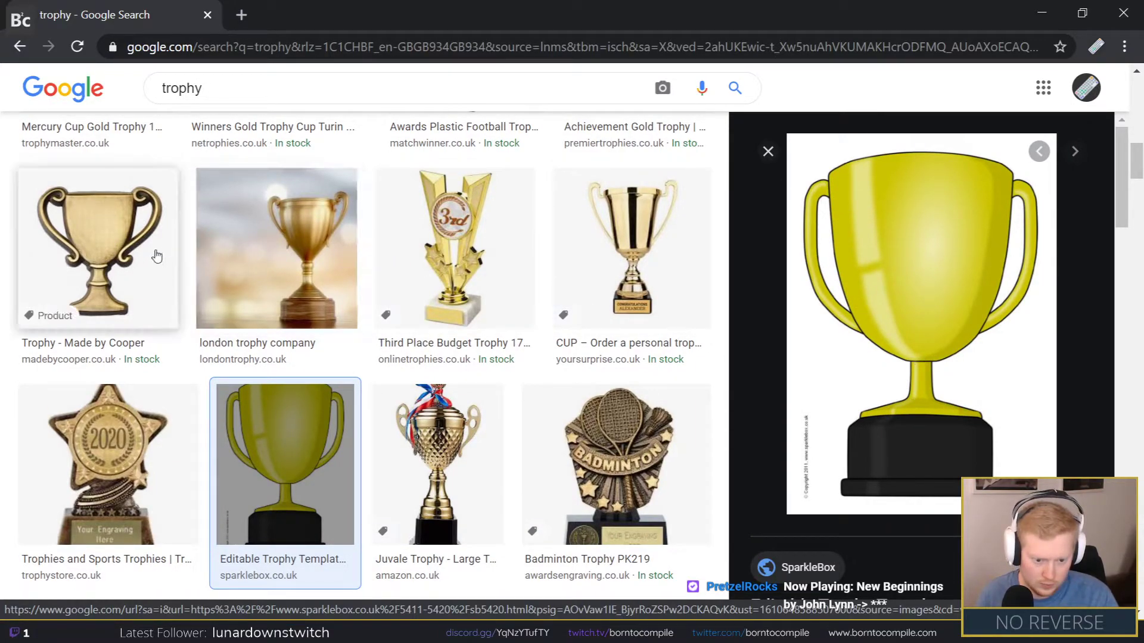
key("alt+Tab")
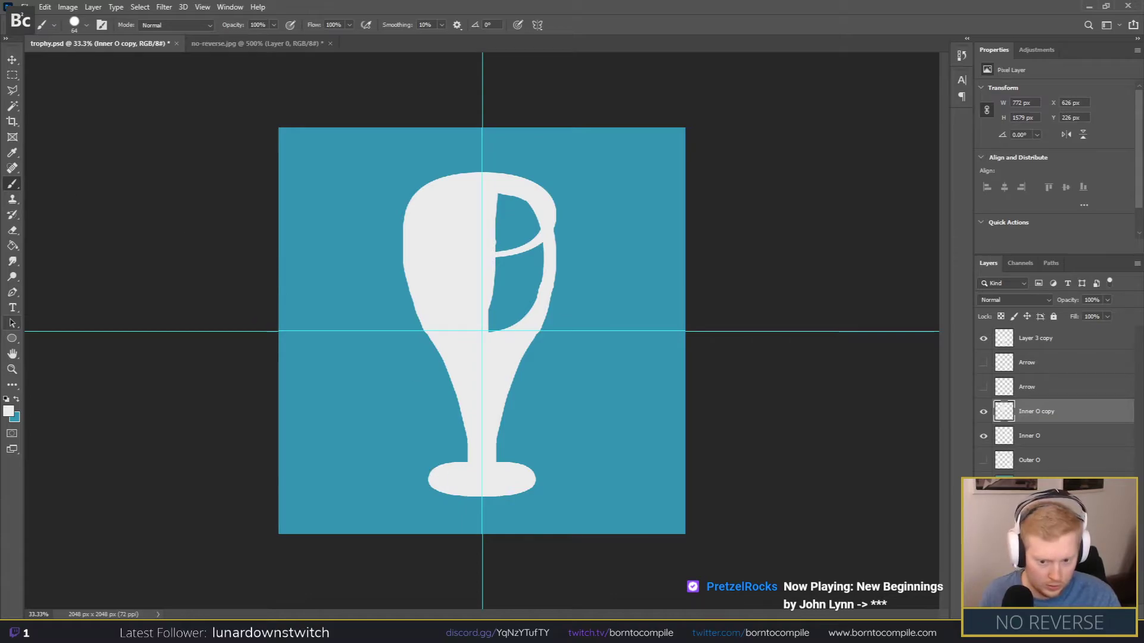
Step: Erase the edges of the trophy base on the Layer 3 copy layer with an 83 px eraser, slimming it to a thin foot
left_click(12, 230)
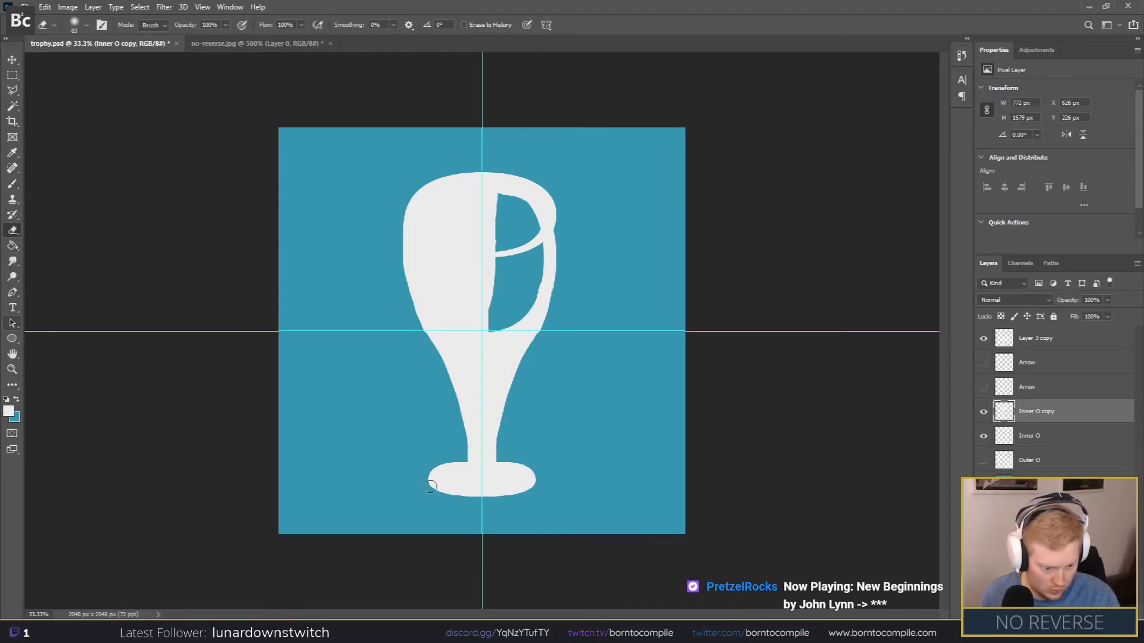
left_click(1006, 339)
left_click_drag(406, 475, 504, 500)
right_click(408, 489)
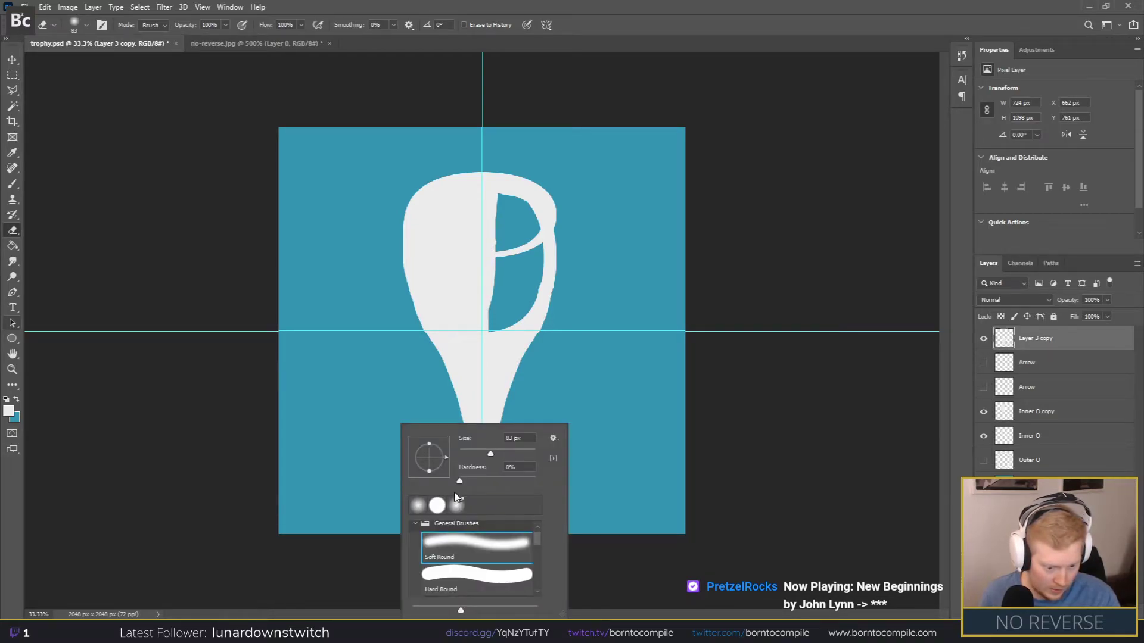
double_click(437, 505)
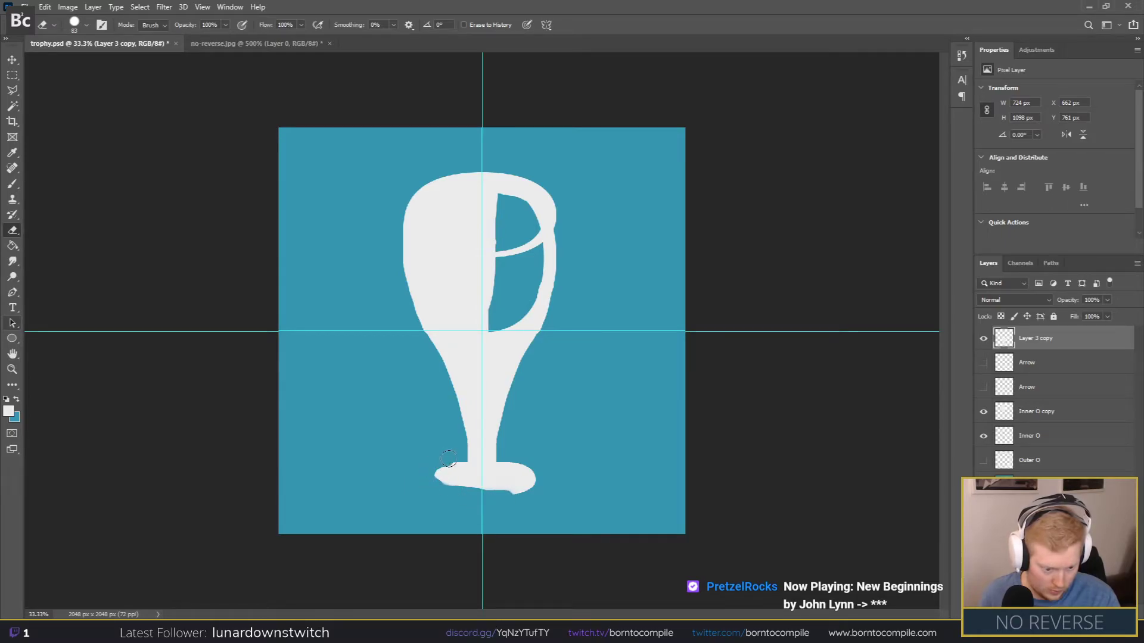
left_click_drag(442, 467, 465, 471)
key("ctrl+z")
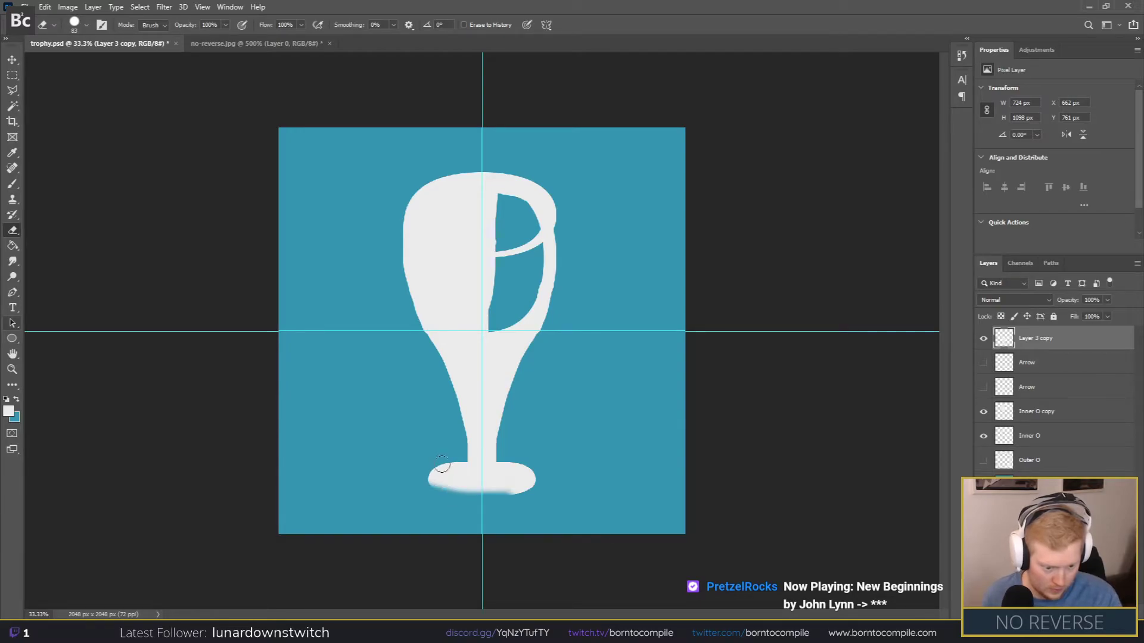
mouse_move(450, 464)
left_mouse_down()
mouse_move(434, 484)
mouse_move(506, 494)
mouse_move(527, 486)
mouse_move(510, 464)
left_mouse_up()
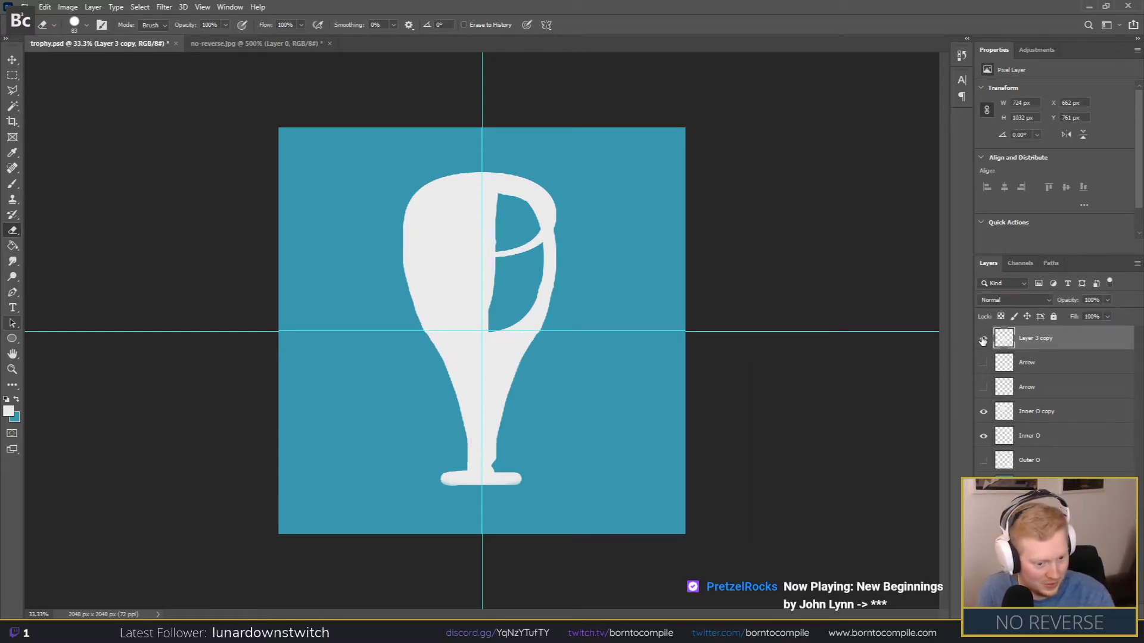
Step: Select the left half of the trophy up to the vertical guide with a rectangular marquee about 602 by 1816 px
left_click(12, 74)
left_click_drag(362, 143, 418, 273)
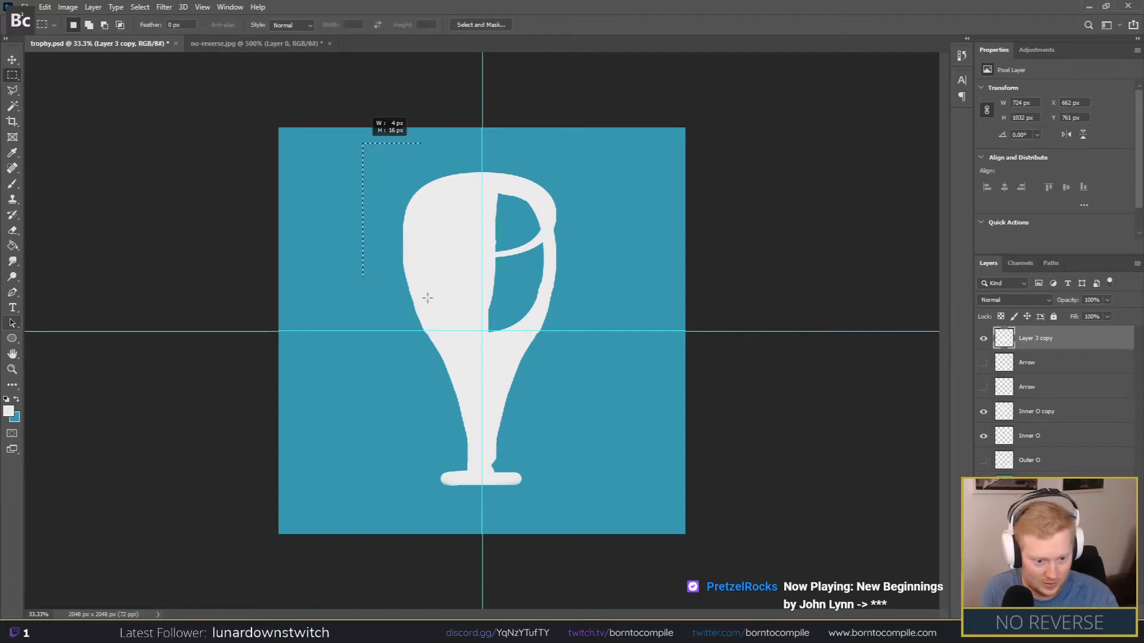
left_click_drag(464, 497, 482, 504)
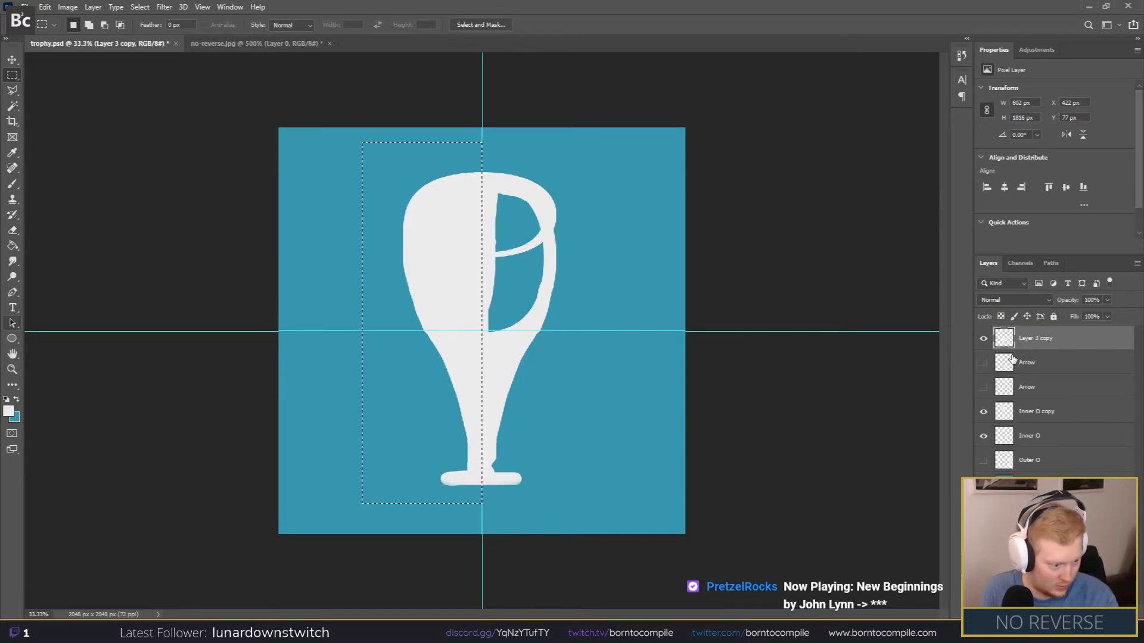
Step: Toggle the Layer 3 copy and Inner O copy layers off and on to examine which trophy parts each one holds
left_click(1040, 410, "shift")
left_click(1040, 333)
left_click(983, 340)
left_click(983, 340)
left_click_drag(984, 387, 982, 417)
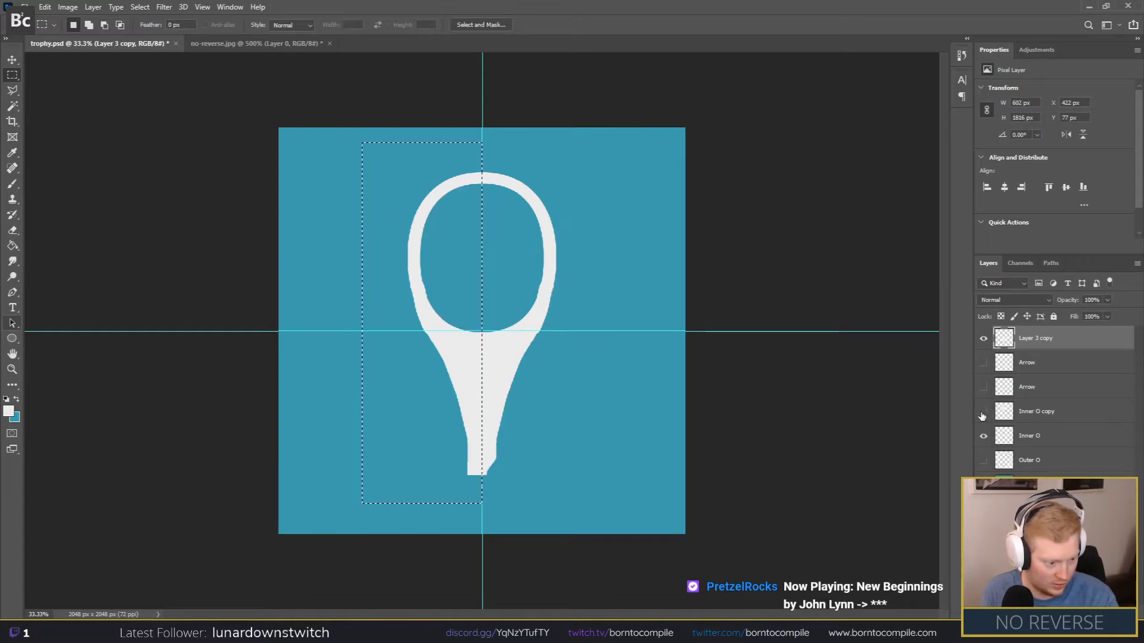
left_click(982, 417)
left_click(991, 416)
left_click(984, 416)
left_click(984, 415)
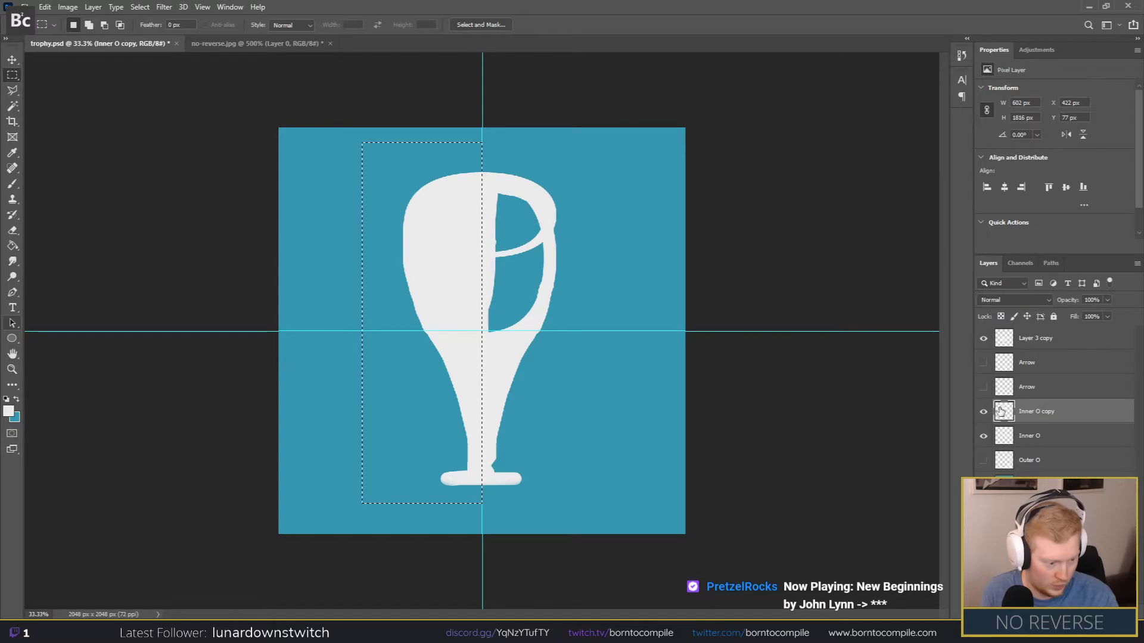
Step: Merge the Layer 3 copy and Inner O copy layers, leaving out the two hidden Arrow layers
left_click(1045, 342, "shift")
right_click(1046, 343)
left_click(1051, 383)
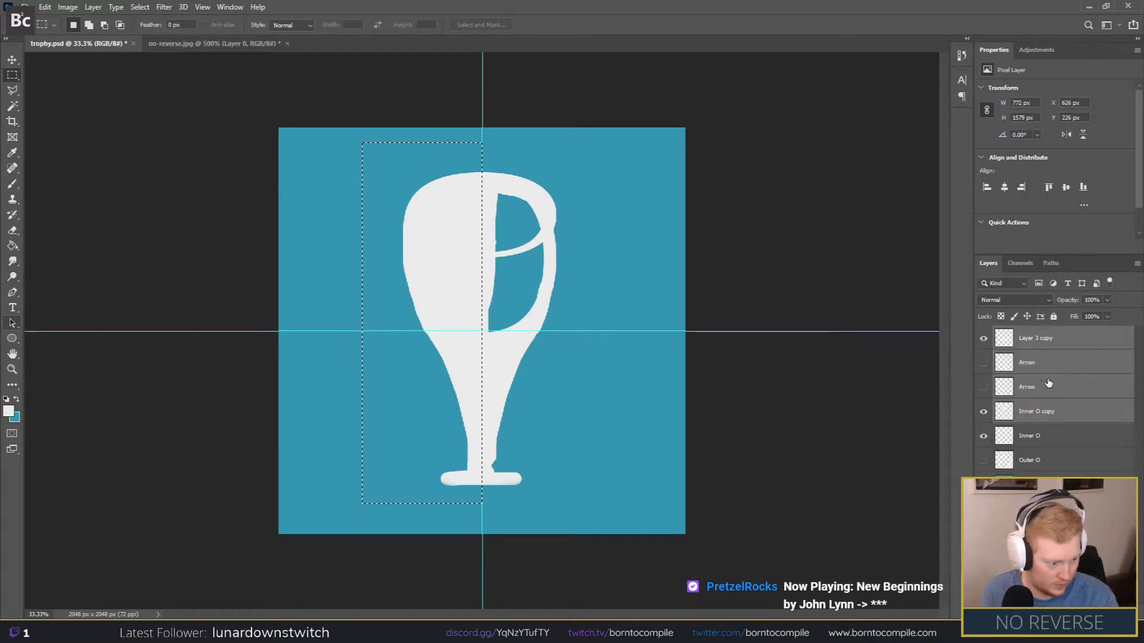
left_click(1043, 386, "ctrl")
right_click(1040, 340)
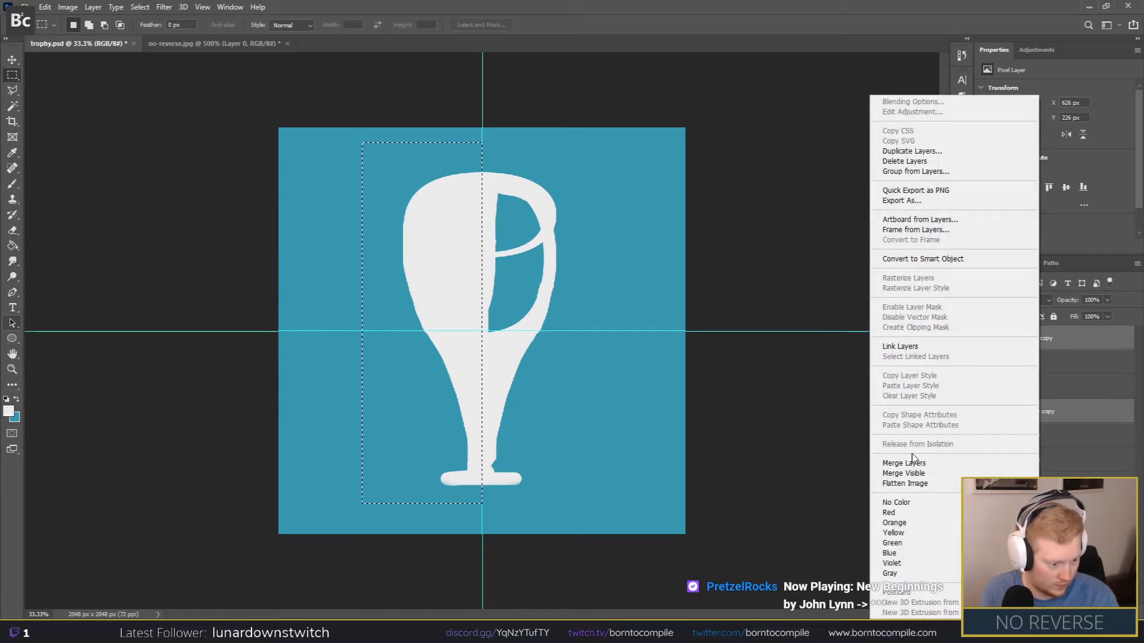
left_click(906, 463)
Step: Cut the selected left half out of the merged layer and paste it in place twice on new layers
key("Delete")
key("ctrl+d")
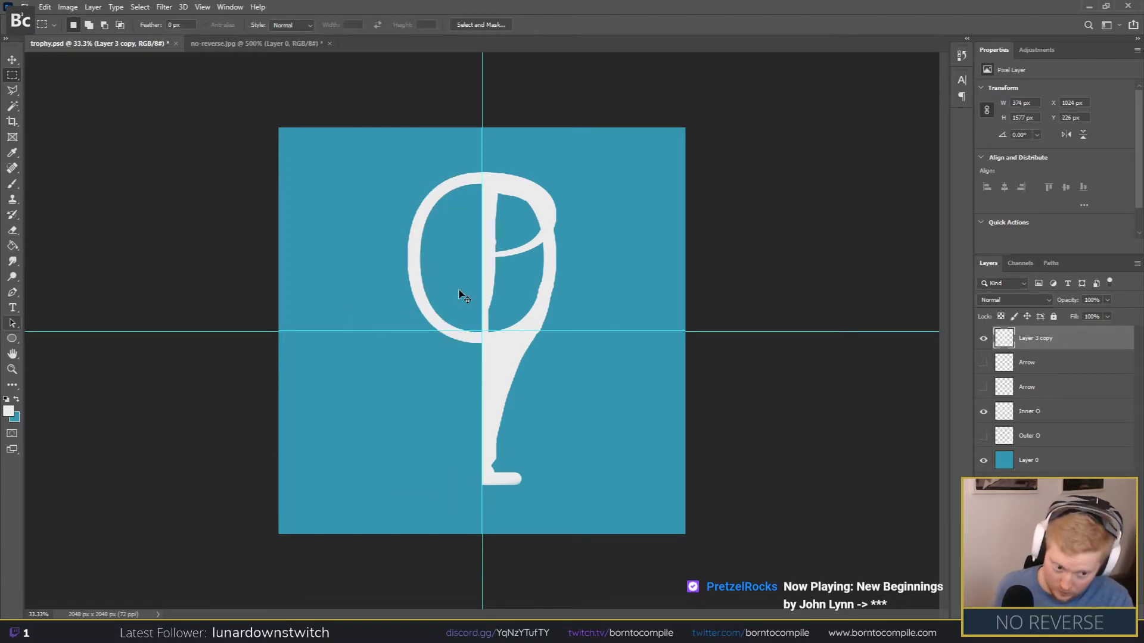
key("ctrl+shift+v")
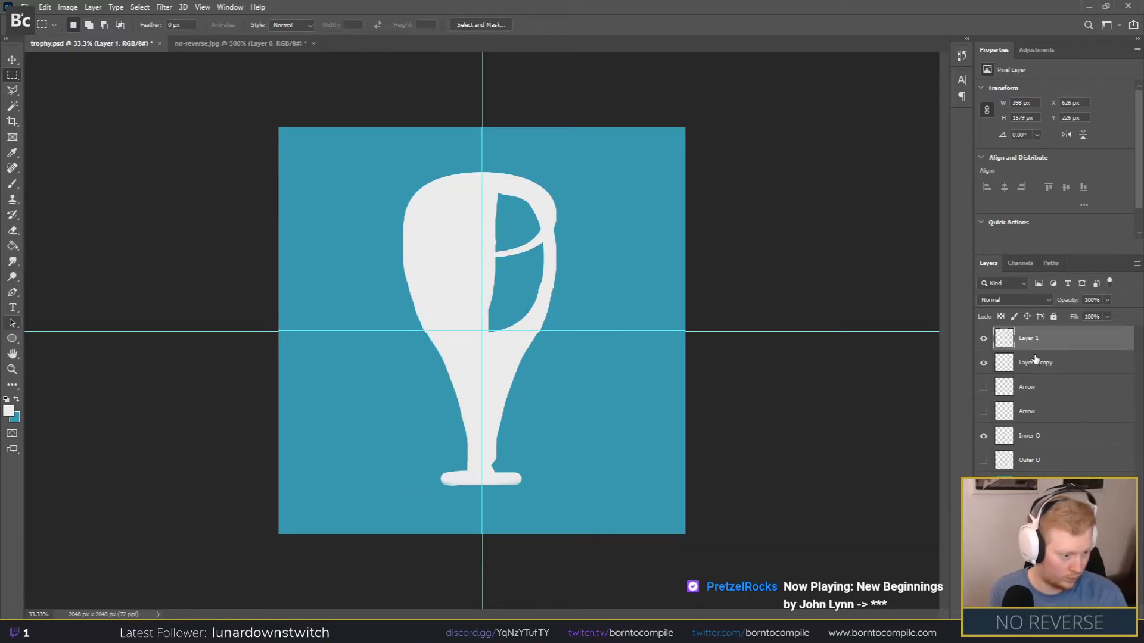
key("ctrl+shift+v")
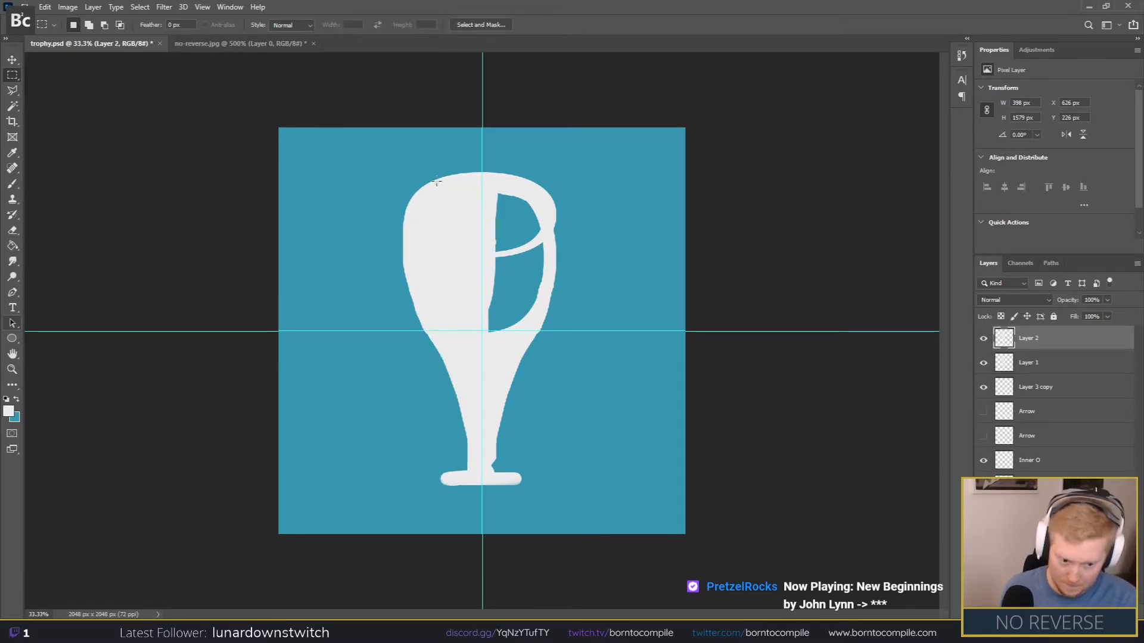
Step: Flip the topmost pasted half horizontally and move it across the vertical guide as the trophy's right half
left_click(44, 7)
mouse_move(122, 418)
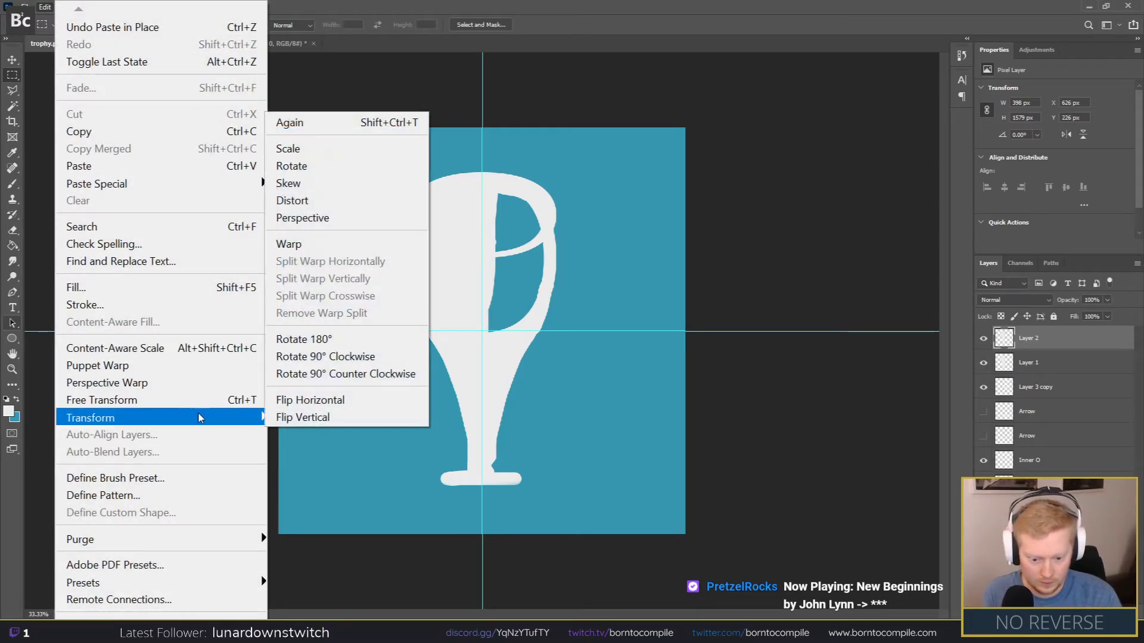
left_click(286, 401)
left_click(14, 60)
left_click_drag(447, 258, 527, 261)
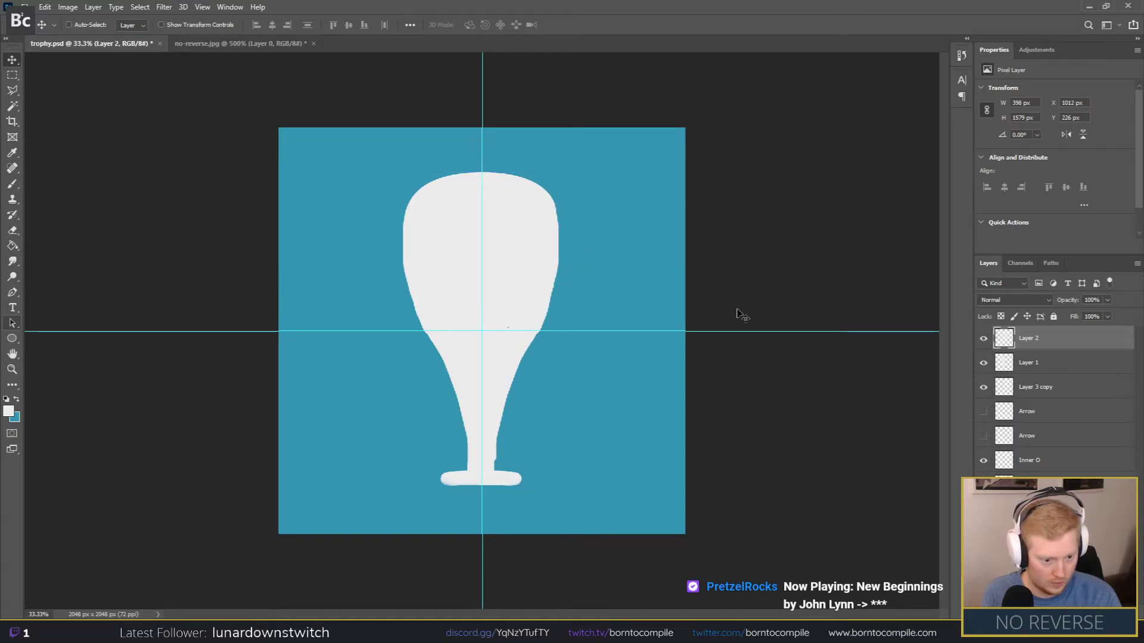
Step: Hide the Layer 3 copy and Inner O layers and merge the two mirrored trophy halves into one layer
left_click_drag(984, 388, 984, 462)
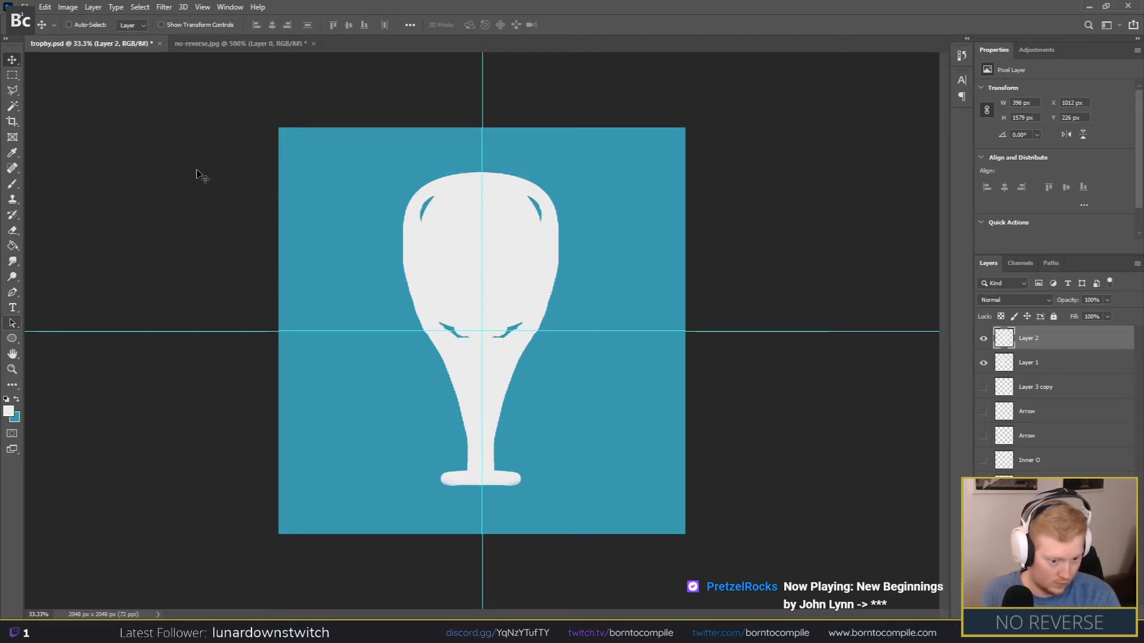
key("b")
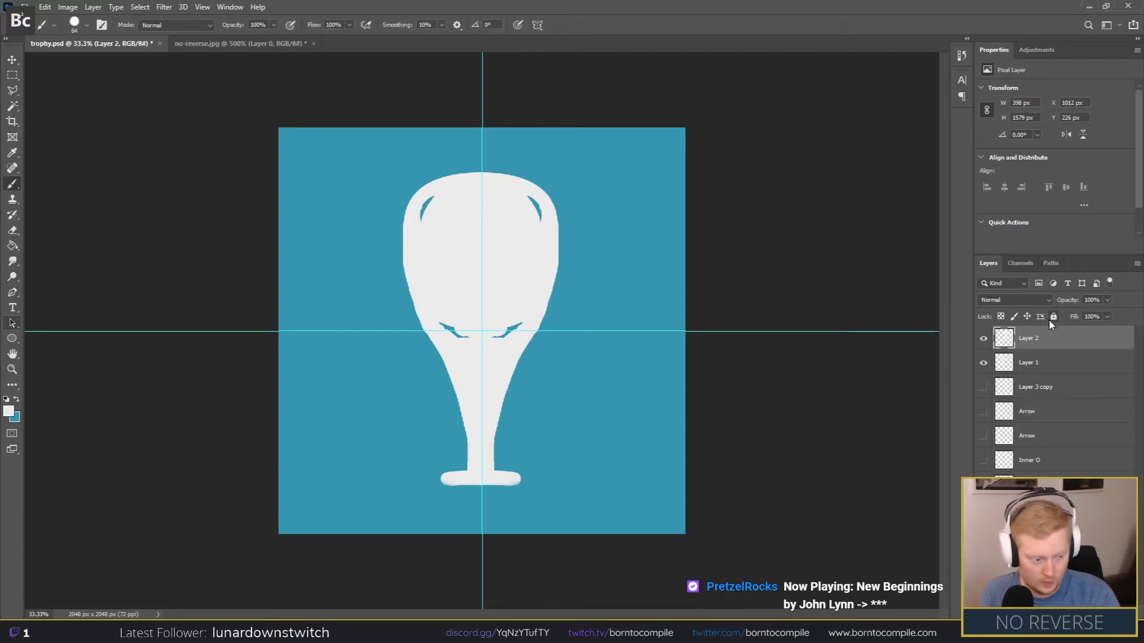
left_click(1039, 363, "shift")
right_click(1045, 350)
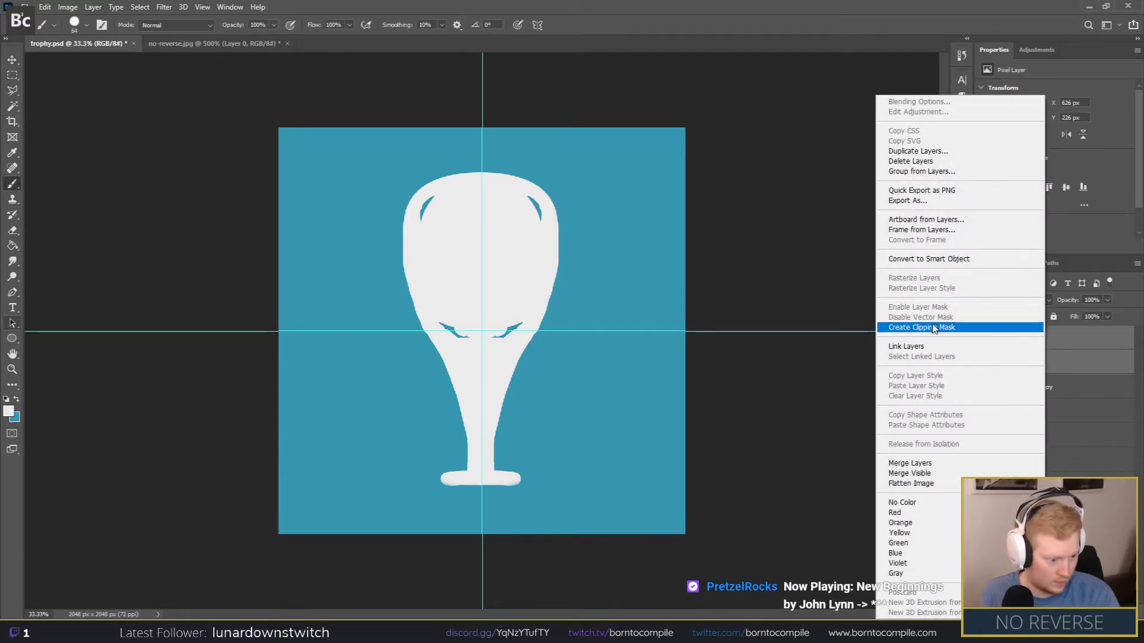
left_click(909, 462)
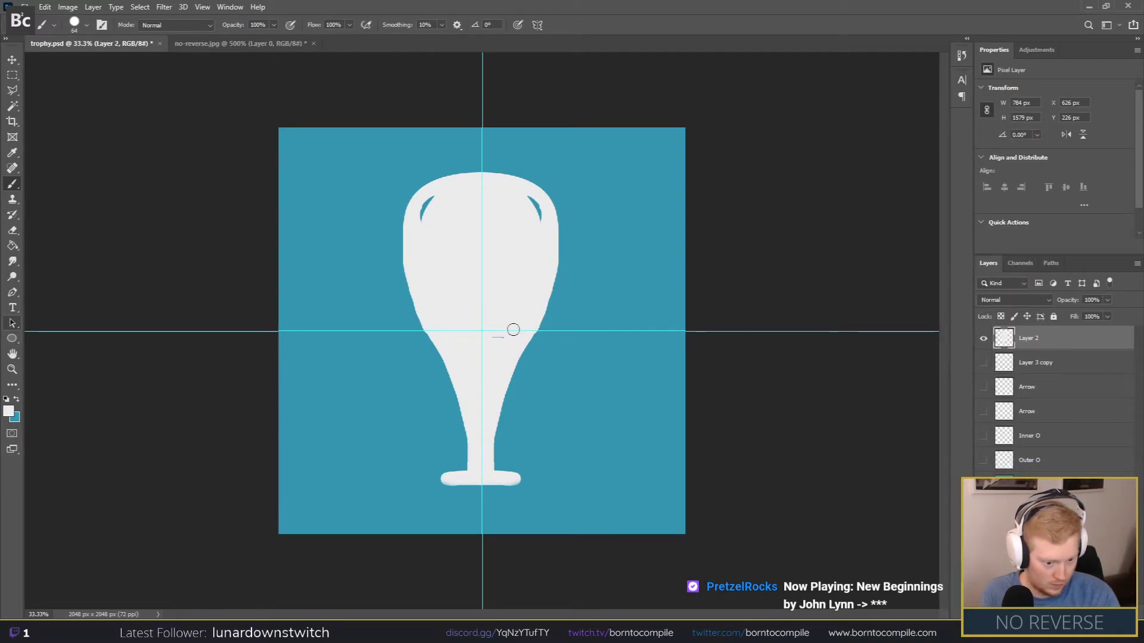
Step: Paint over the blue gaps inside the cup and the faded lower edge of the base with the 64 px brush
key("ctrl+z")
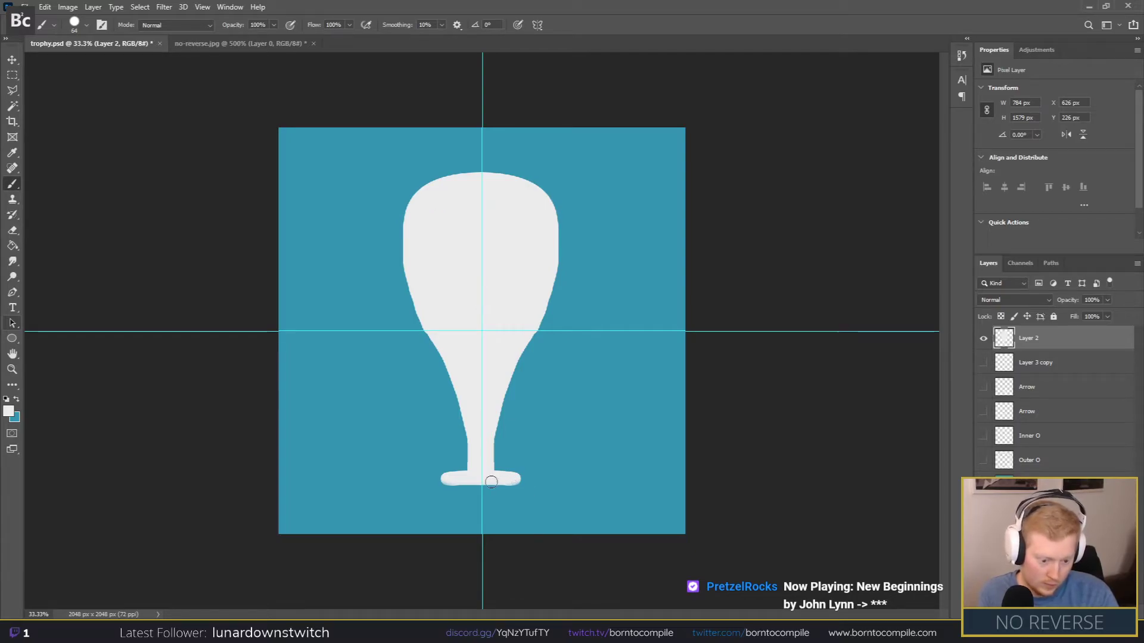
scroll(456, 466, "up", 2)
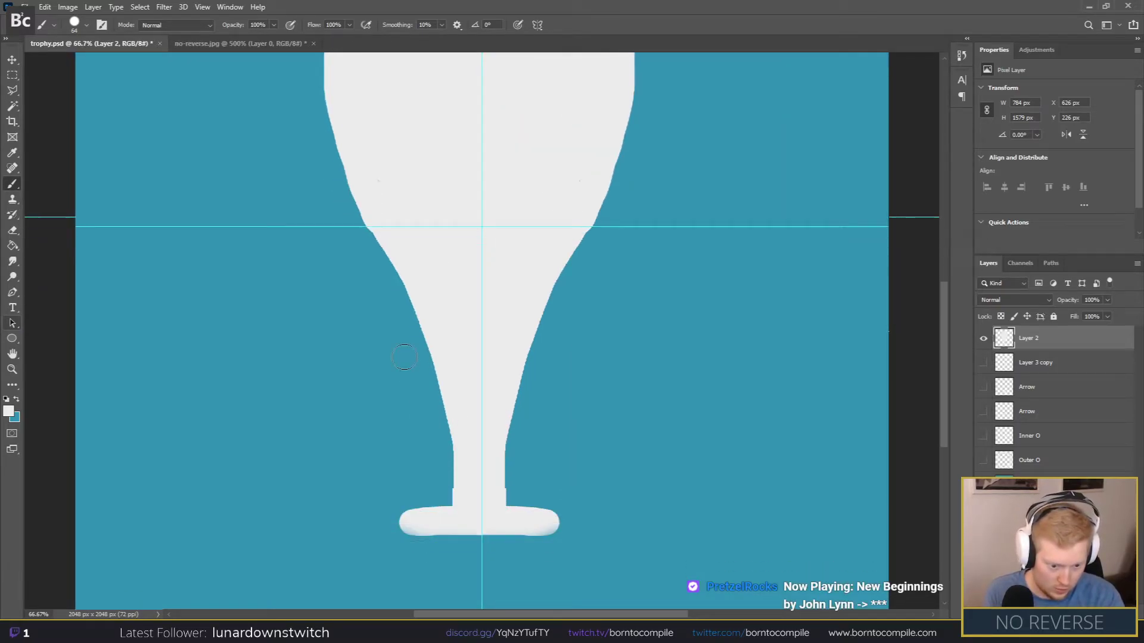
scroll(462, 365, "down", 3)
scroll(486, 355, "up", 4)
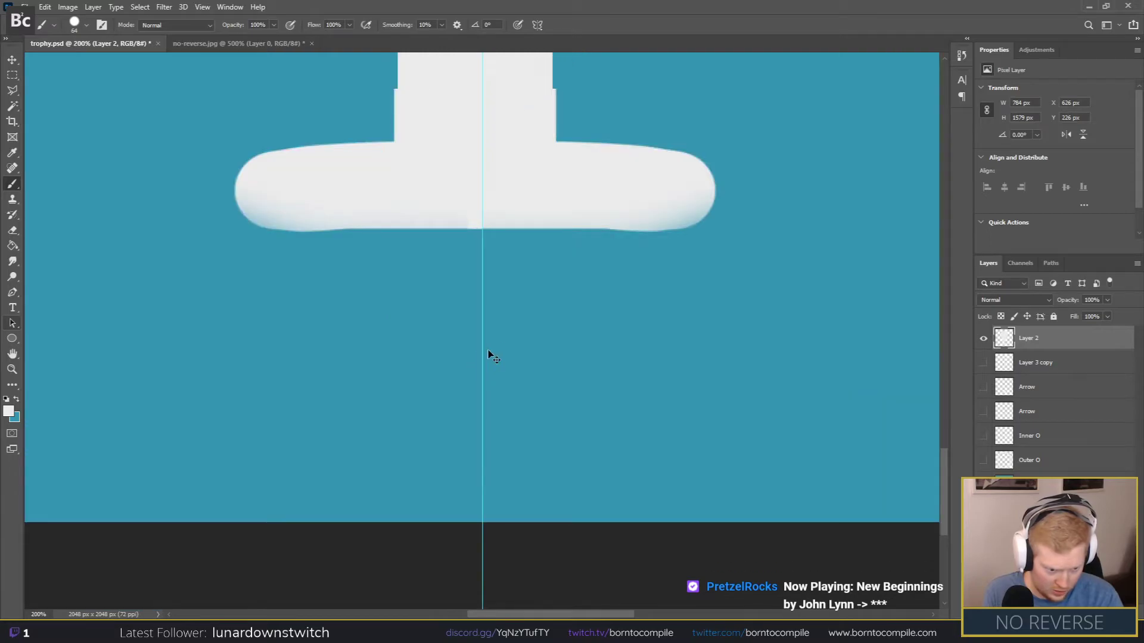
scroll(737, 197, "down", 1)
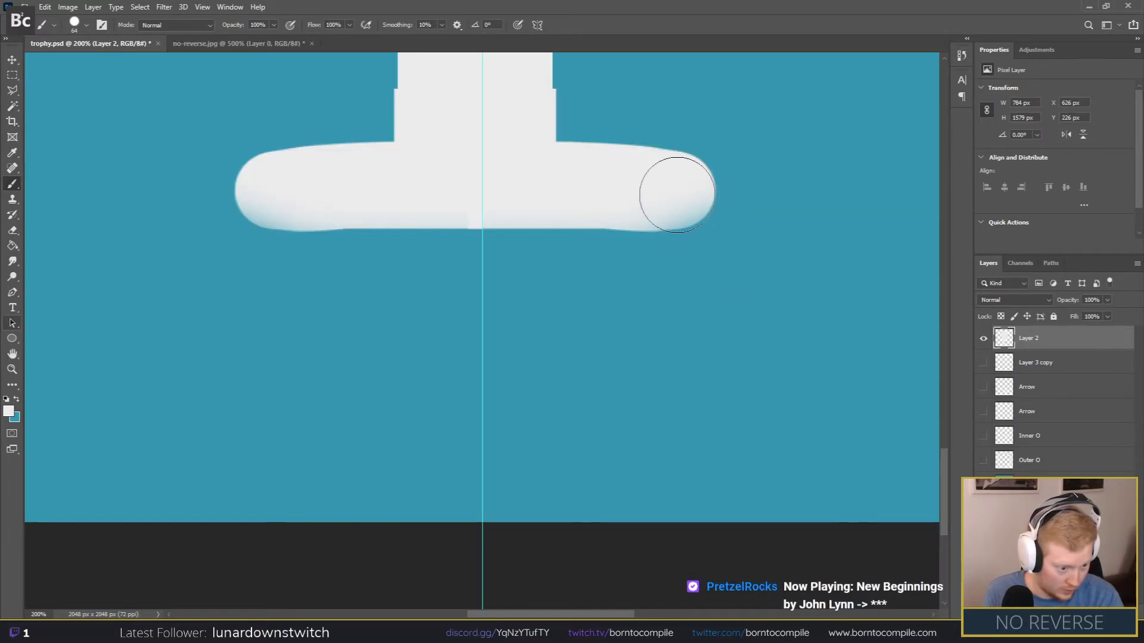
left_click(674, 192)
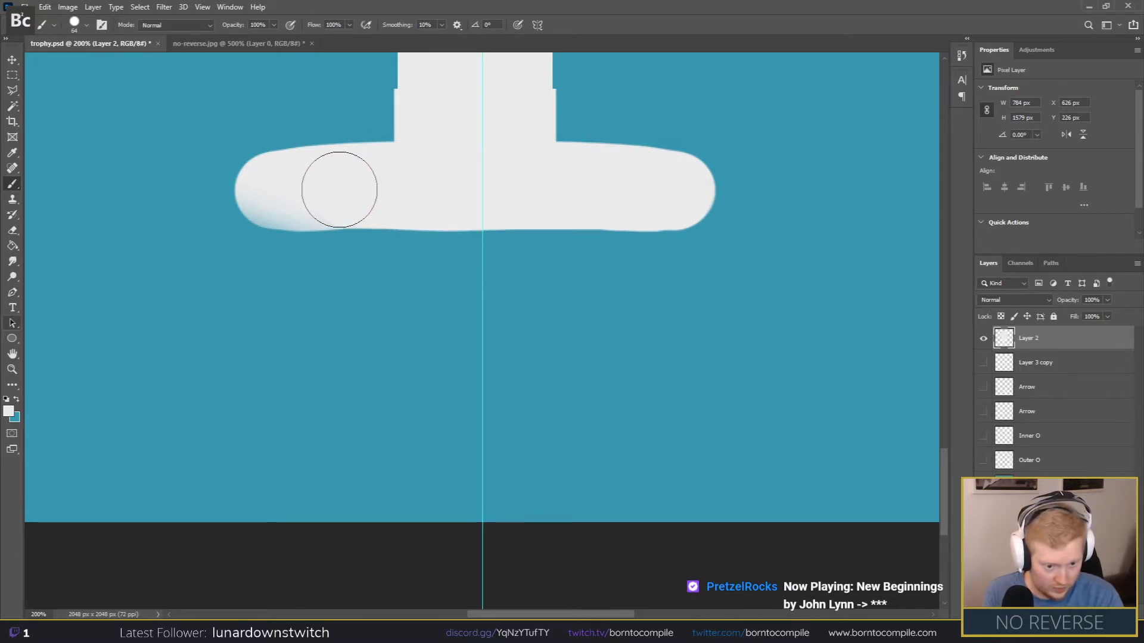
Step: Brush white over the faded end of the trophy's base until it is solid and rounded
left_click_drag(296, 194, 275, 191)
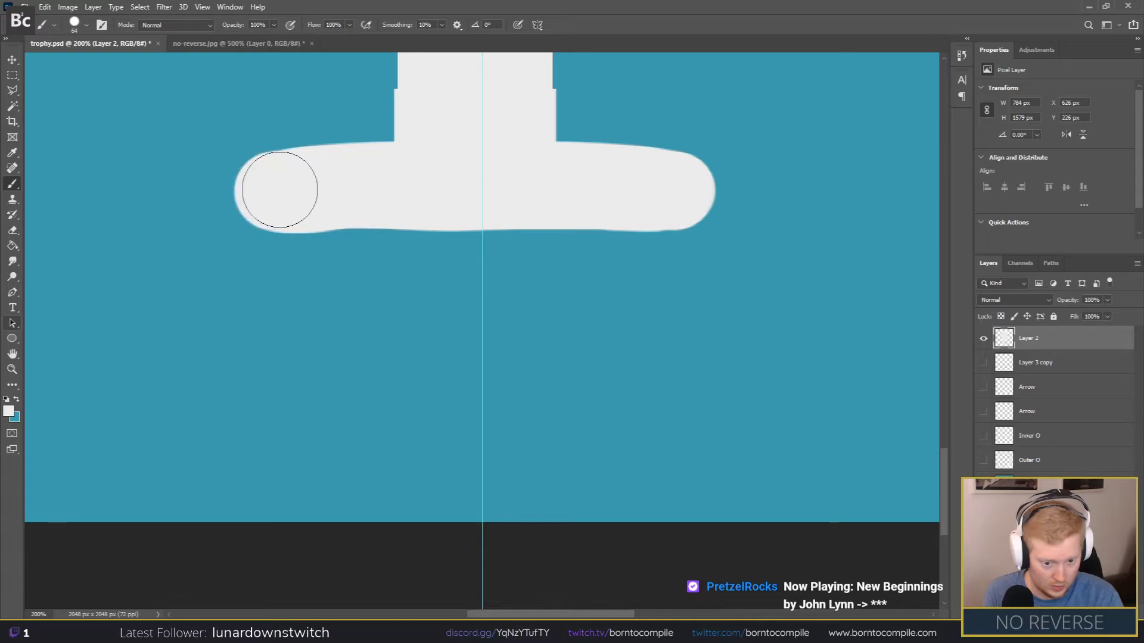
key("ctrl+minus")
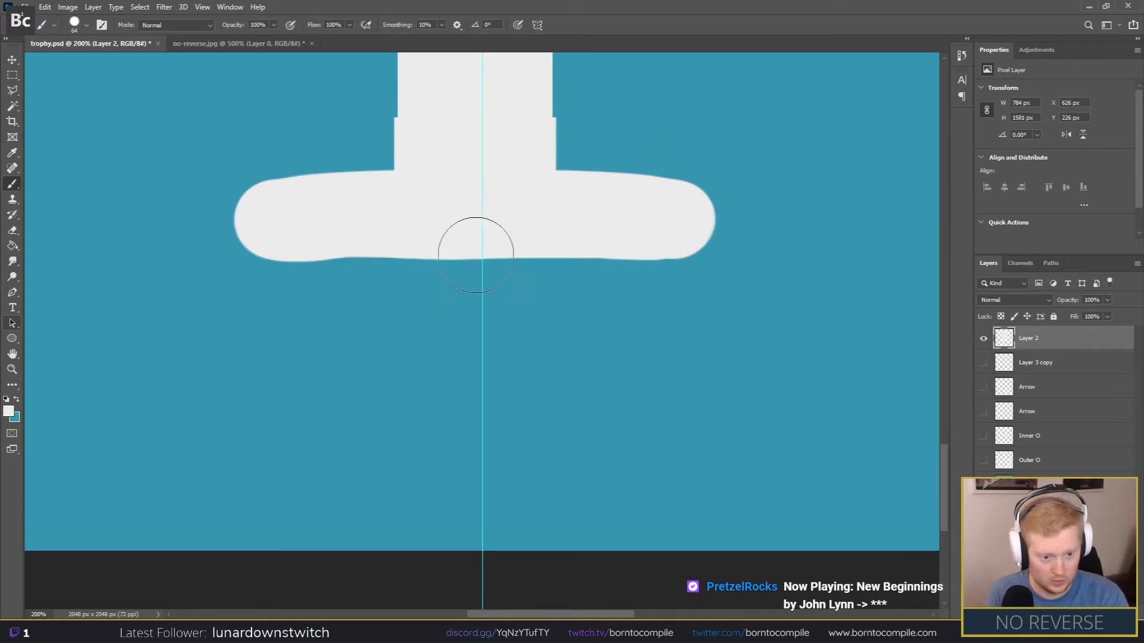
left_click_drag(458, 232, 453, 120)
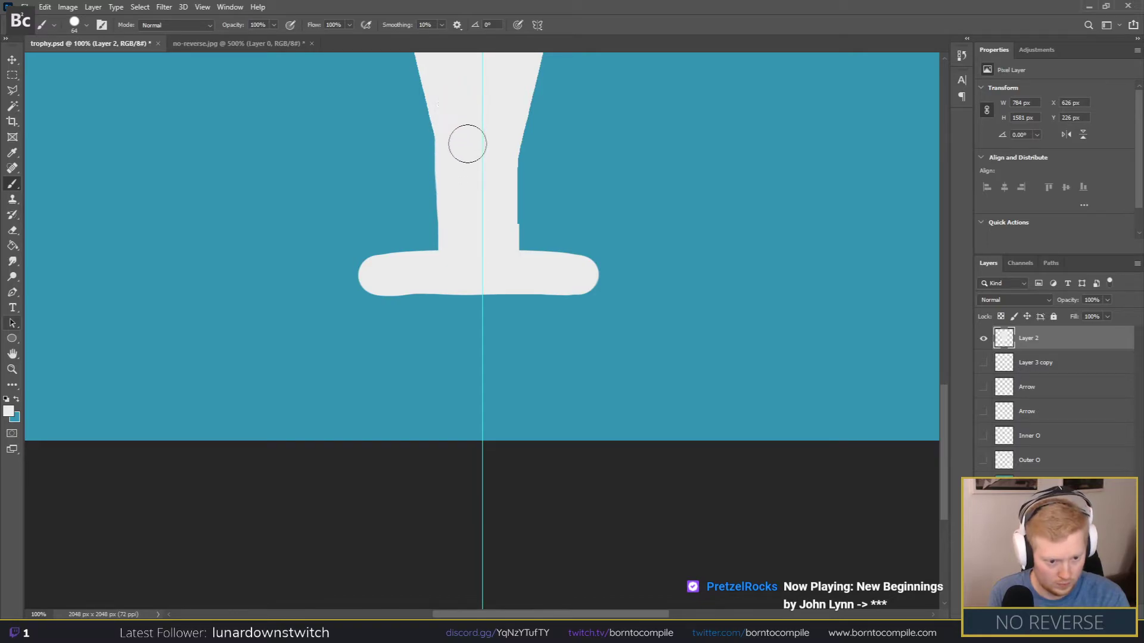
key("ctrl+minus")
key("ctrl+minus")
key("ctrl+minus")
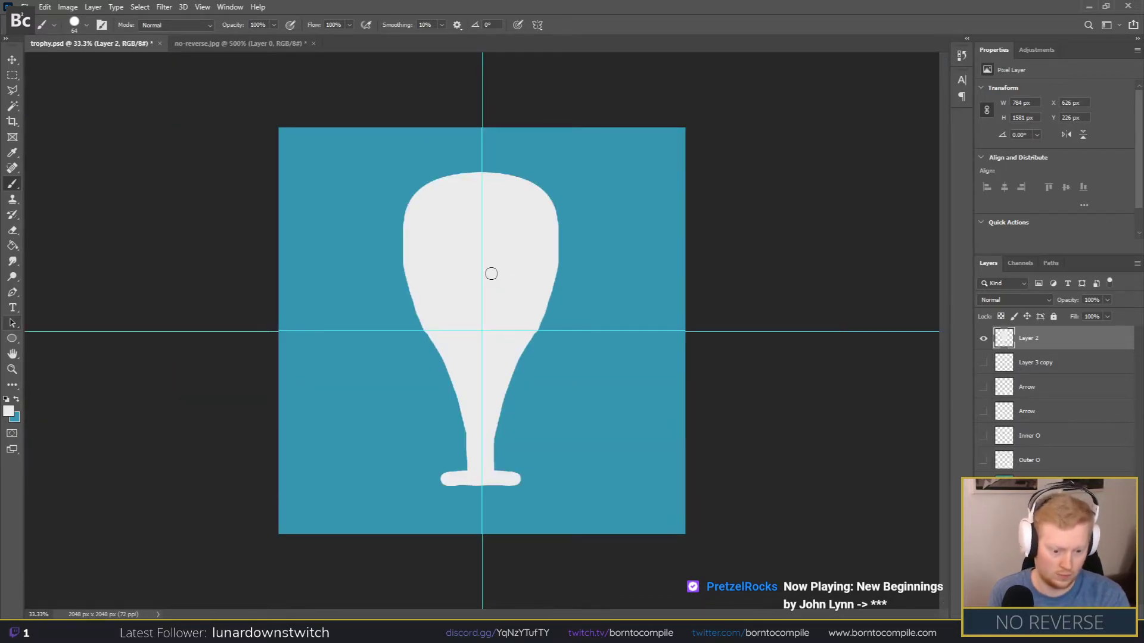
left_click(12, 75)
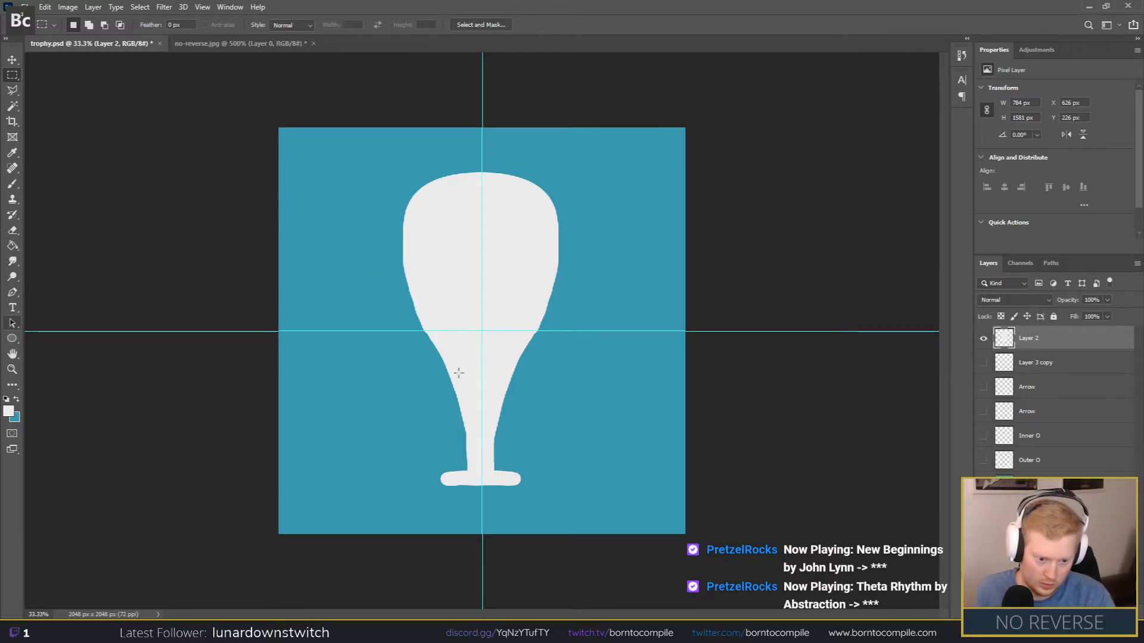
Step: Switch to the Chrome window with the trophy image results and browse them for a metallic trophy reference
left_click(128, 632)
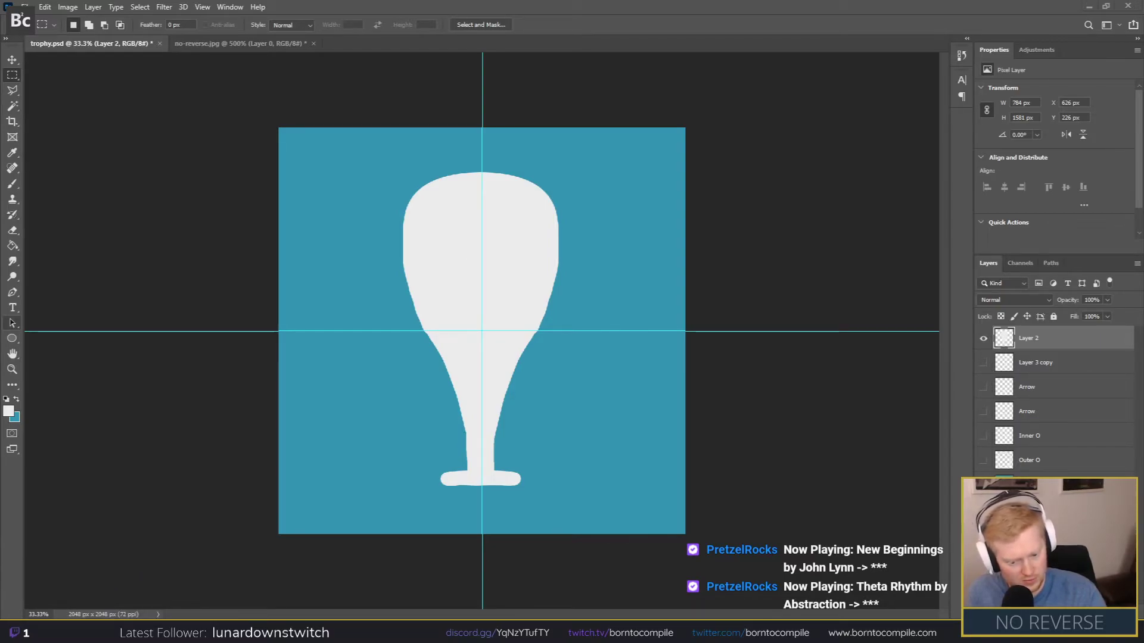
mouse_move(128, 631)
left_click(191, 572)
scroll(325, 415, "down", 9)
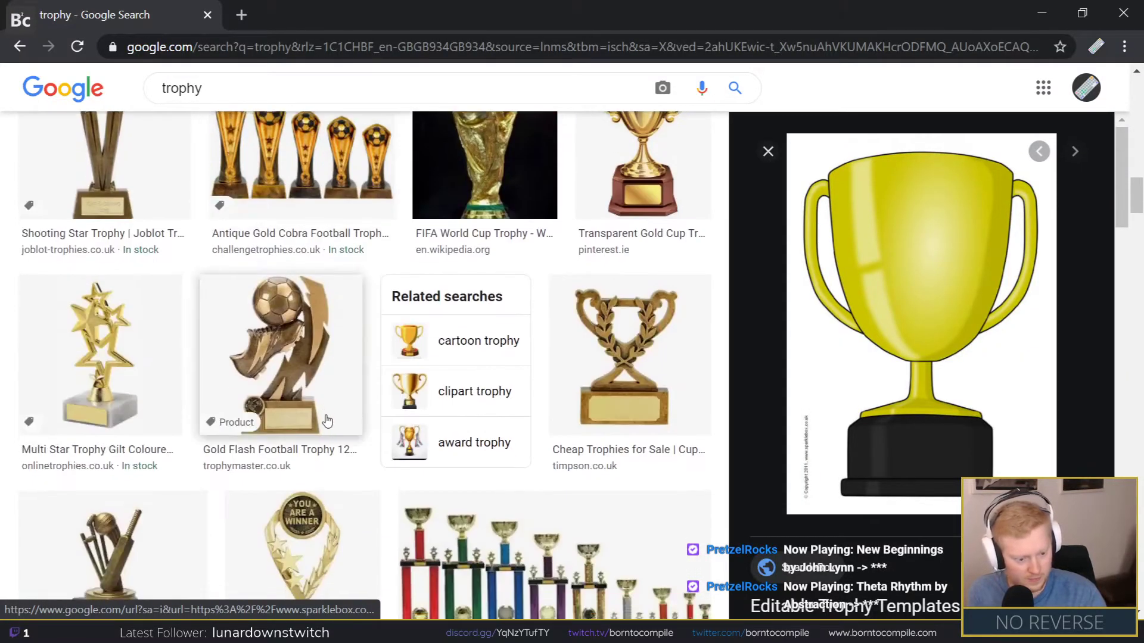
scroll(326, 421, "down", 4)
scroll(415, 434, "down", 6)
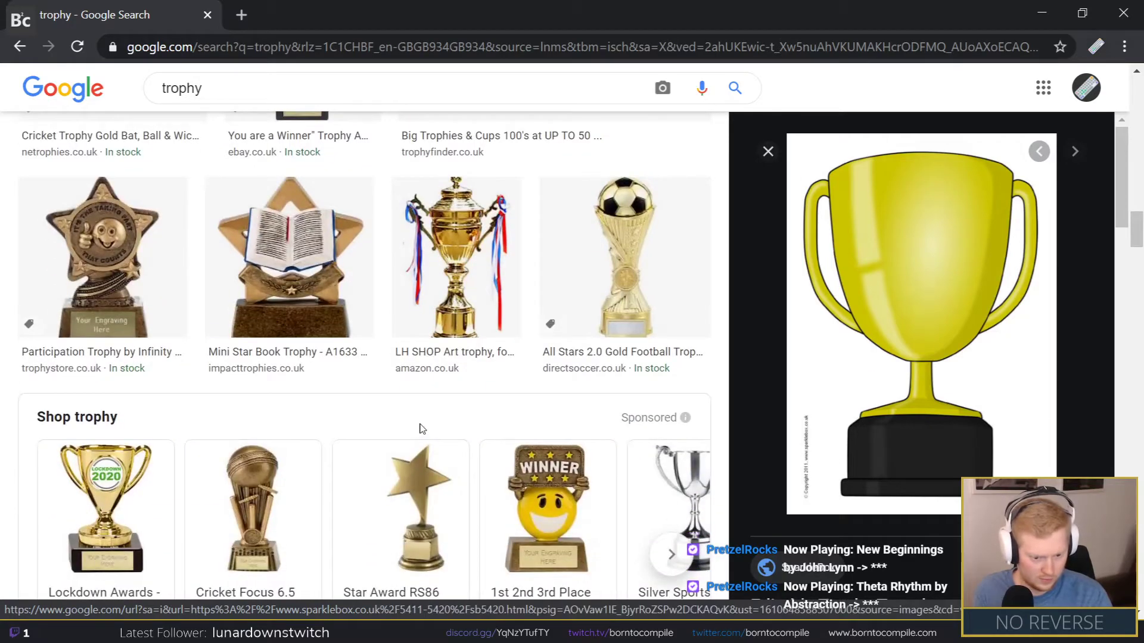
scroll(421, 427, "down", 12)
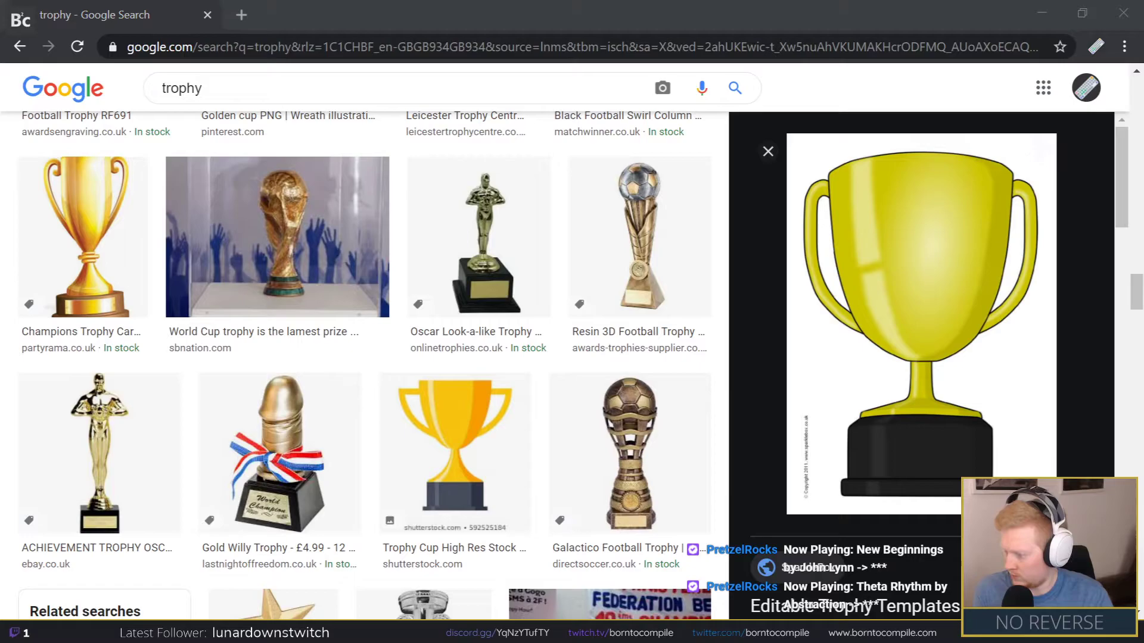
scroll(452, 453, "down", 5)
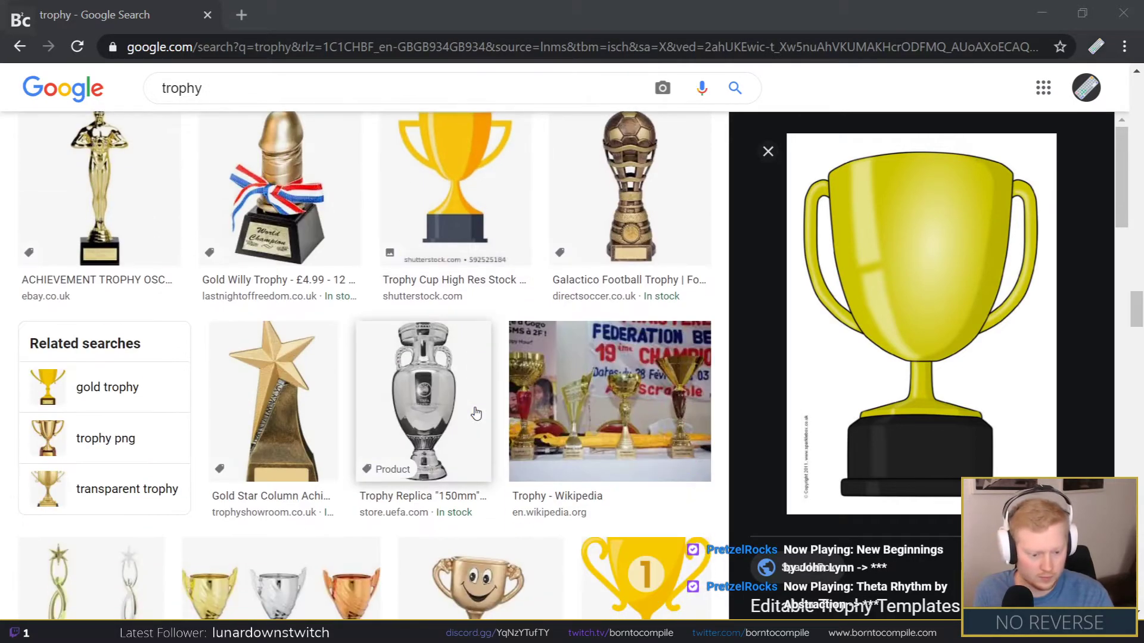
scroll(464, 411, "down", 6)
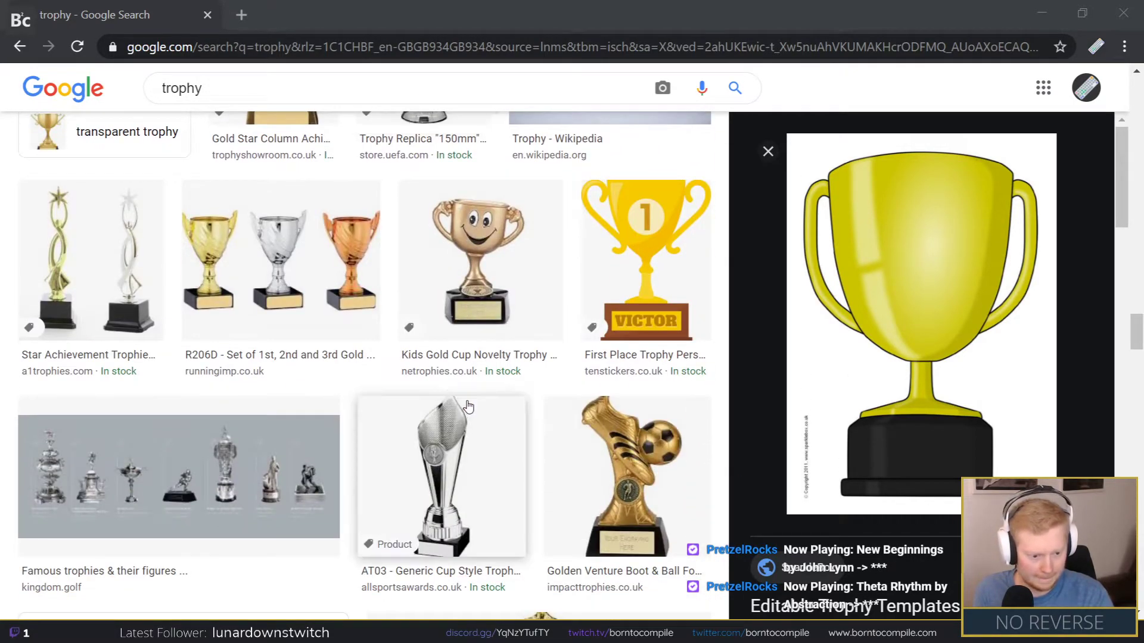
scroll(471, 402, "down", 4)
scroll(471, 402, "down", 2)
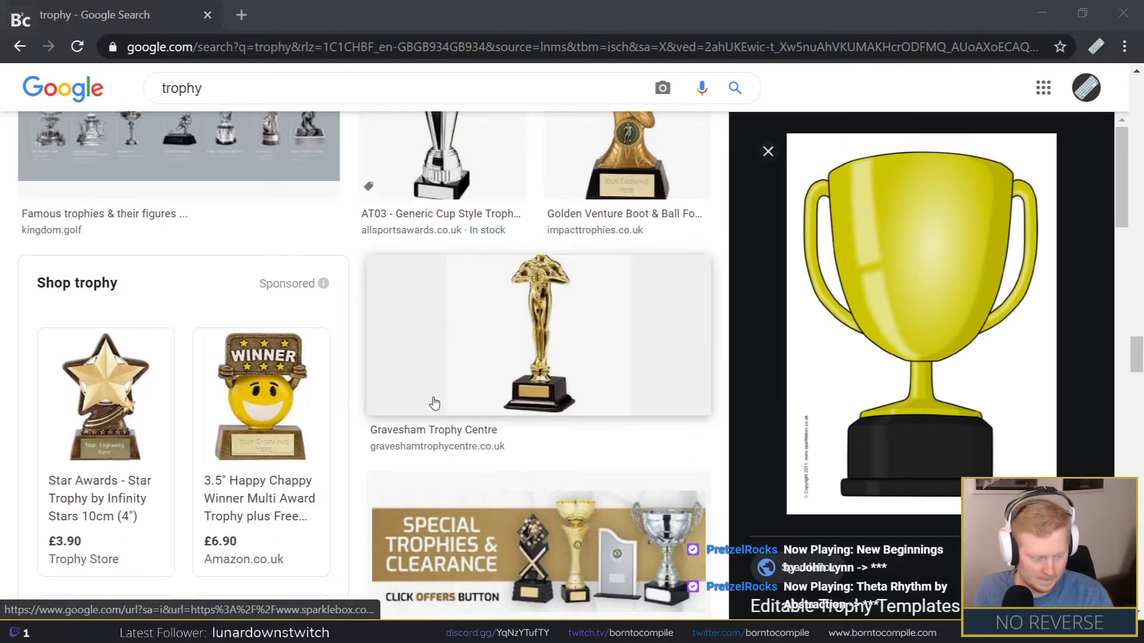
scroll(387, 403, "down", 1)
scroll(379, 405, "down", 4)
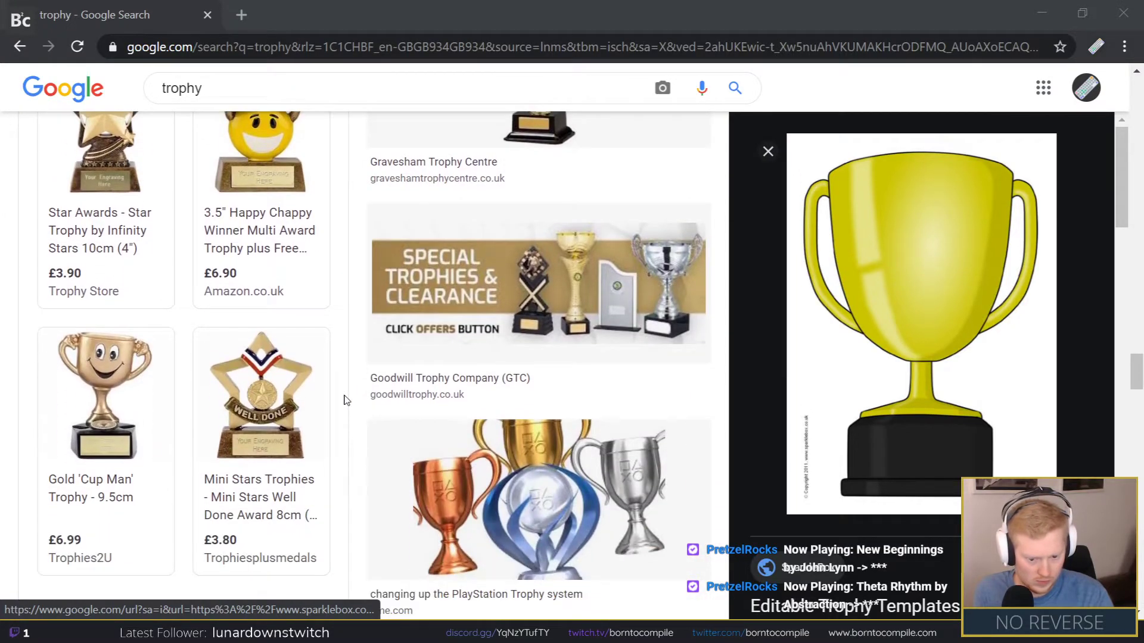
scroll(357, 401, "down", 2)
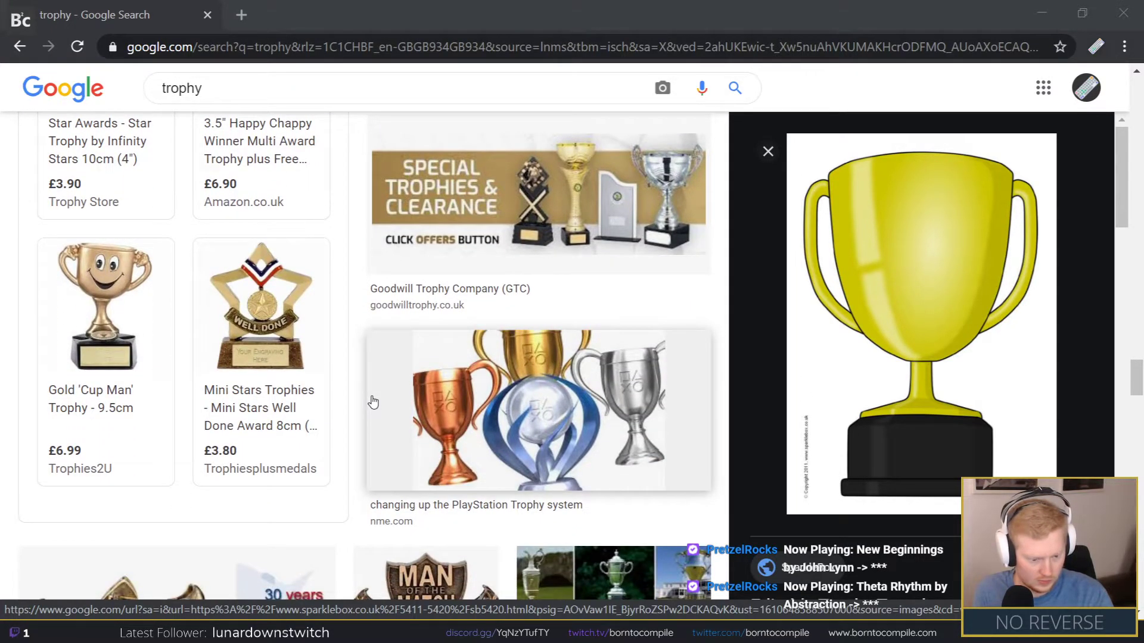
scroll(373, 403, "down", 10)
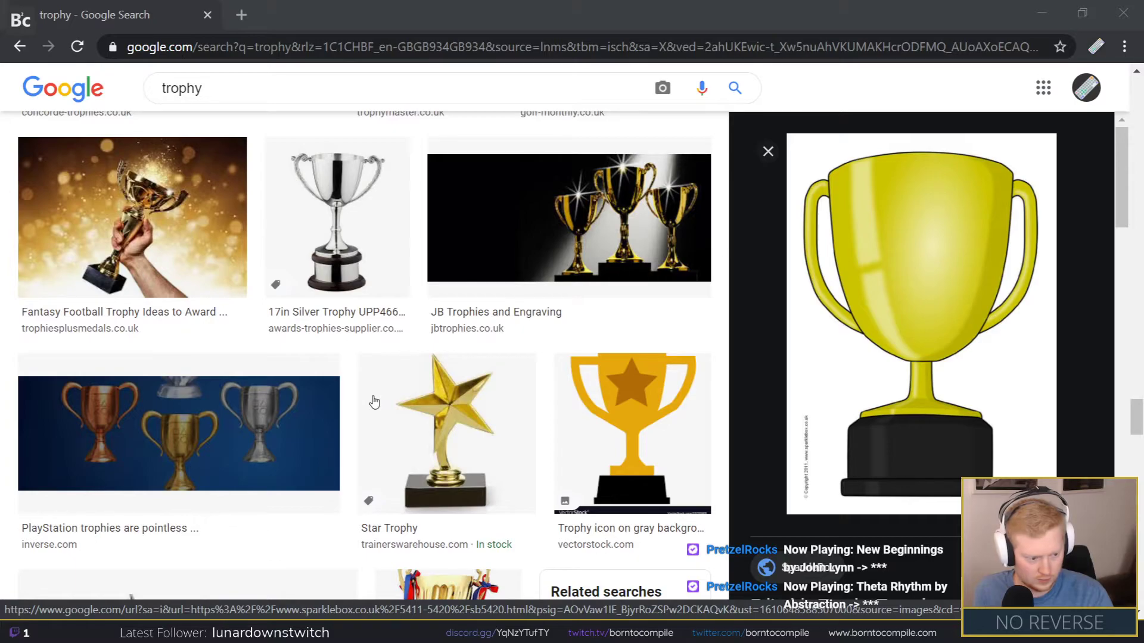
scroll(374, 403, "down", 3)
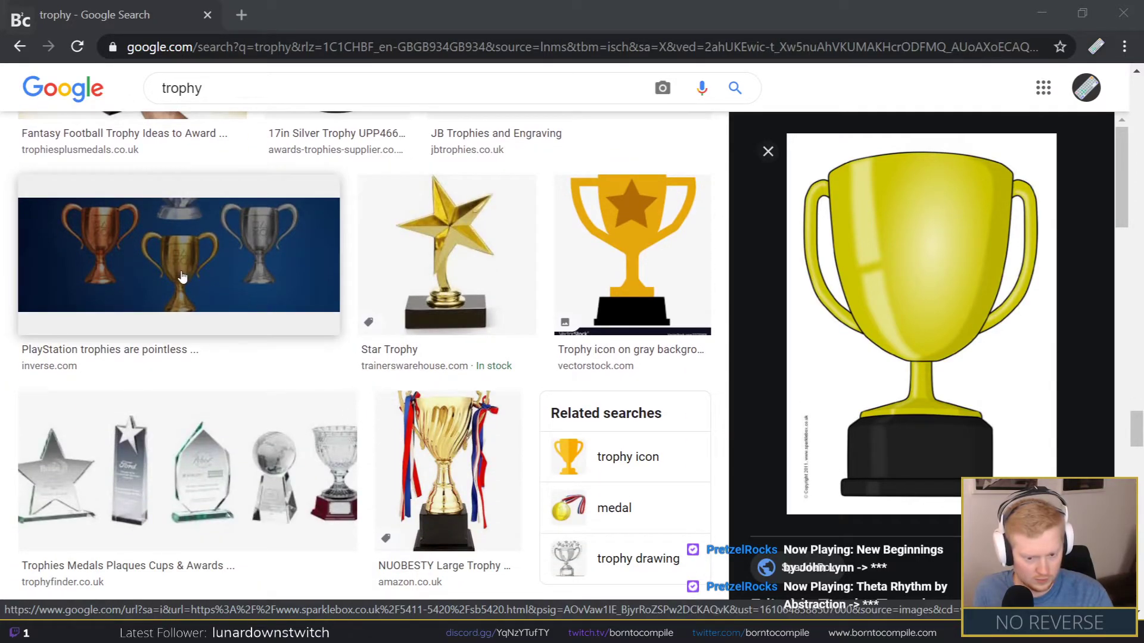
Step: Copy the PlayStation trophies image from inverse.com and paste it into trophy.psd in Photoshop
left_click(244, 280)
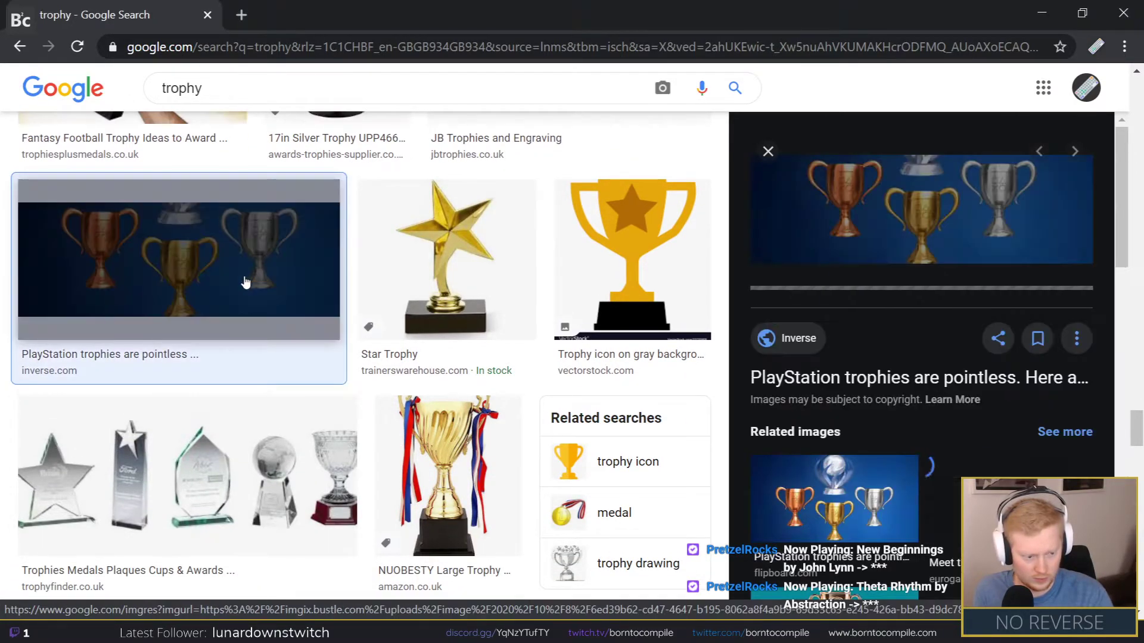
right_click(989, 205)
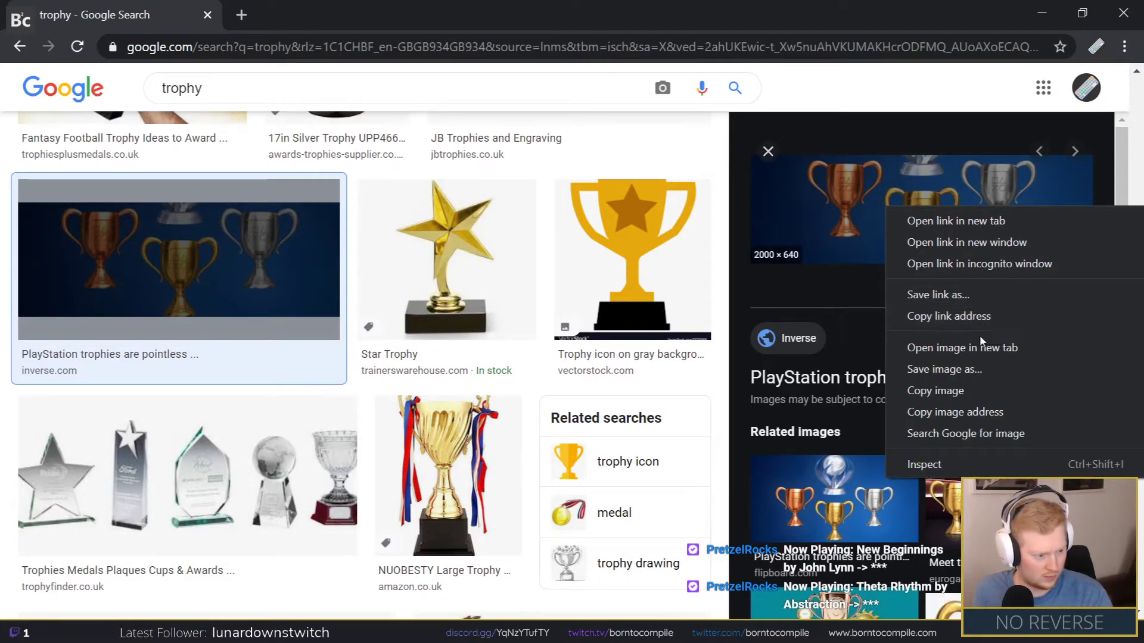
left_click(937, 391)
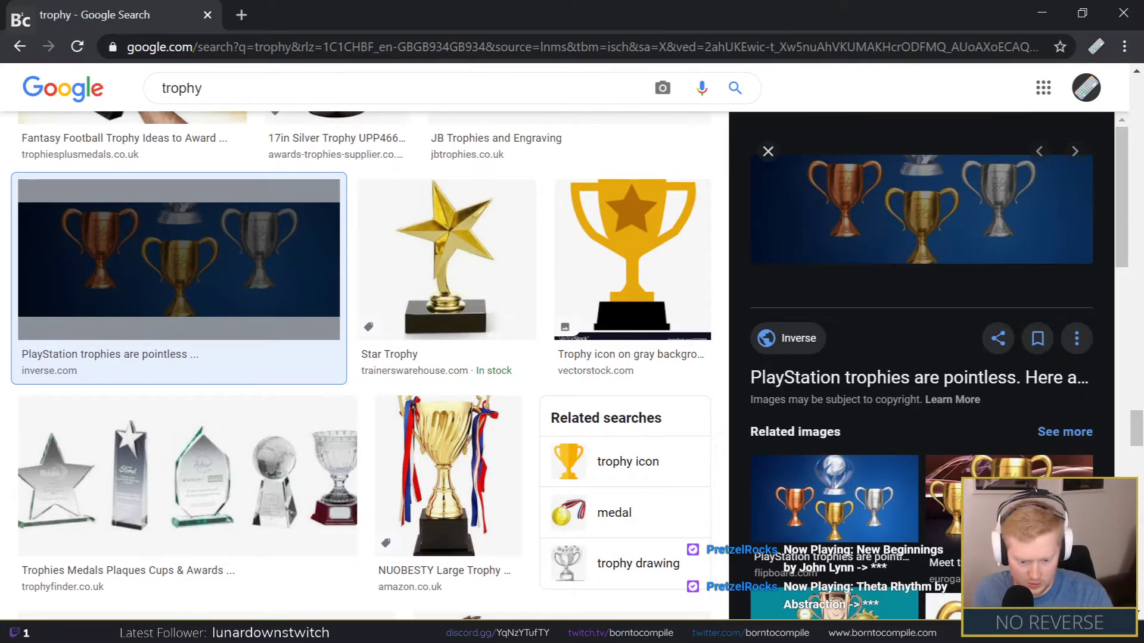
key("alt+Tab")
key("ctrl+v")
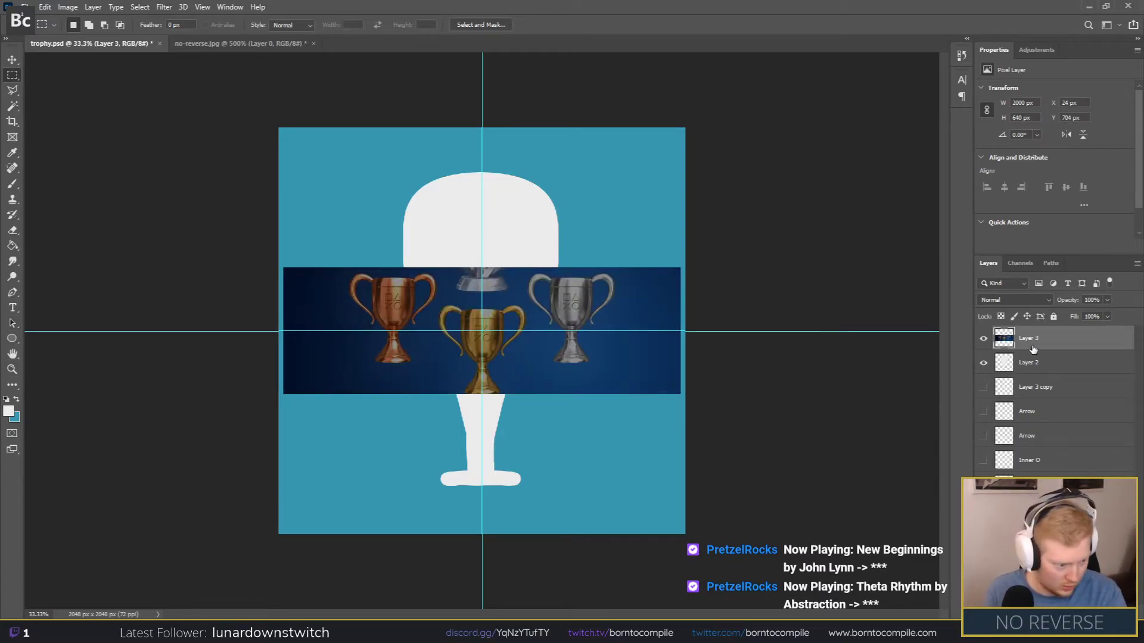
Step: Add a 40 px stroke positioned Inside to the trophy silhouette on Layer 2
double_click(1037, 365)
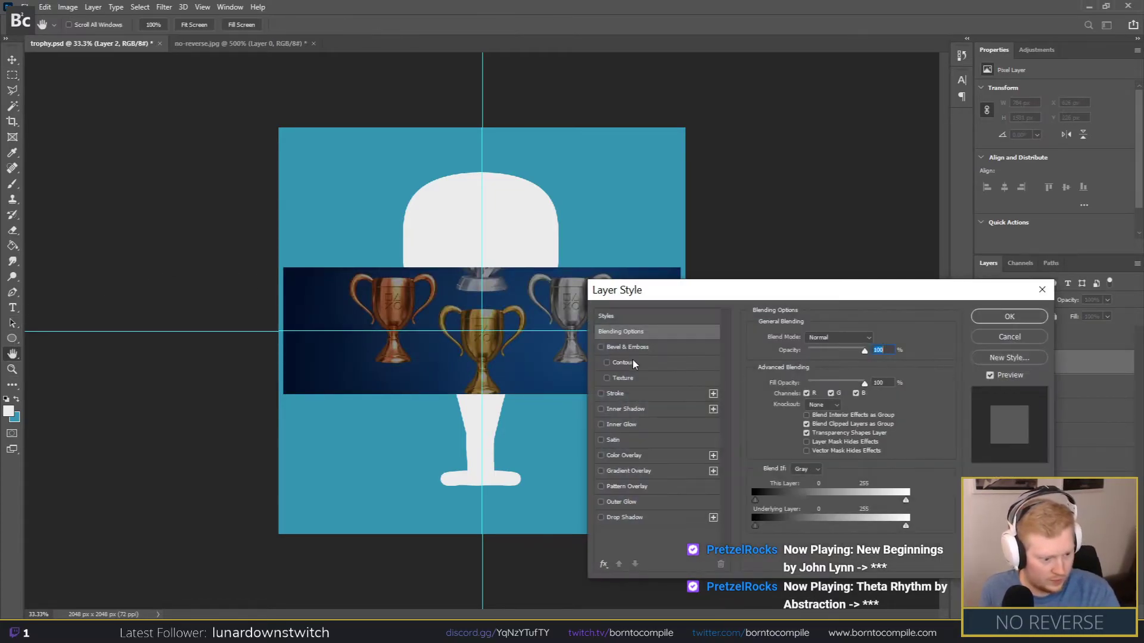
left_click(602, 394)
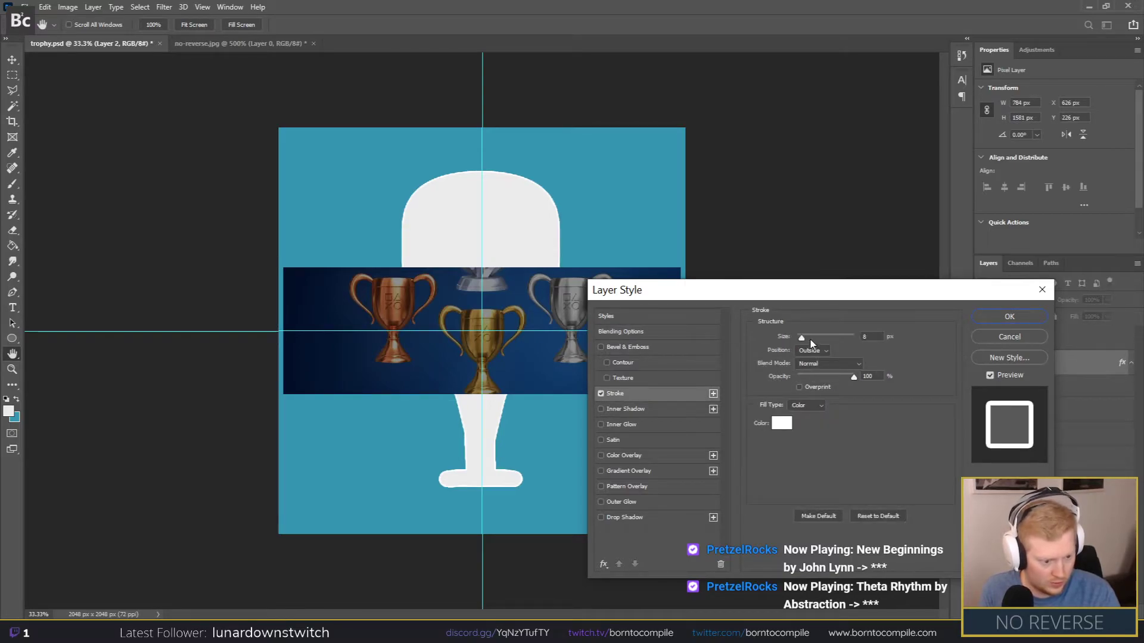
left_click(810, 339)
left_click(812, 351)
left_click(813, 364)
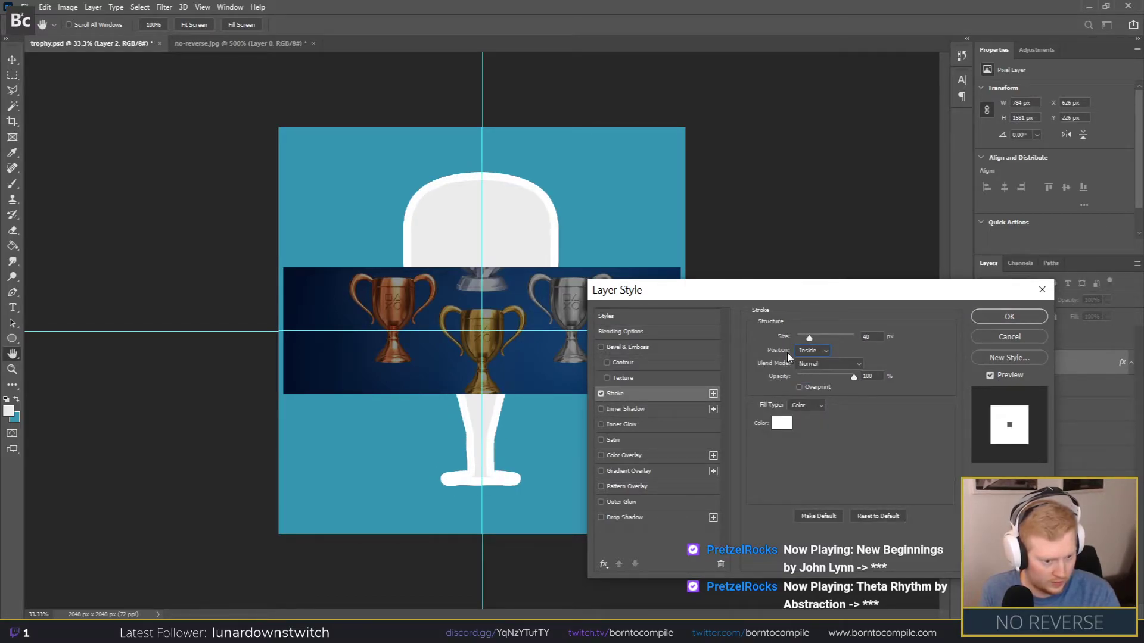
Step: Set the stroke colour to brown #885136, sampled from the bronze trophy in the pasted image
left_click(782, 423)
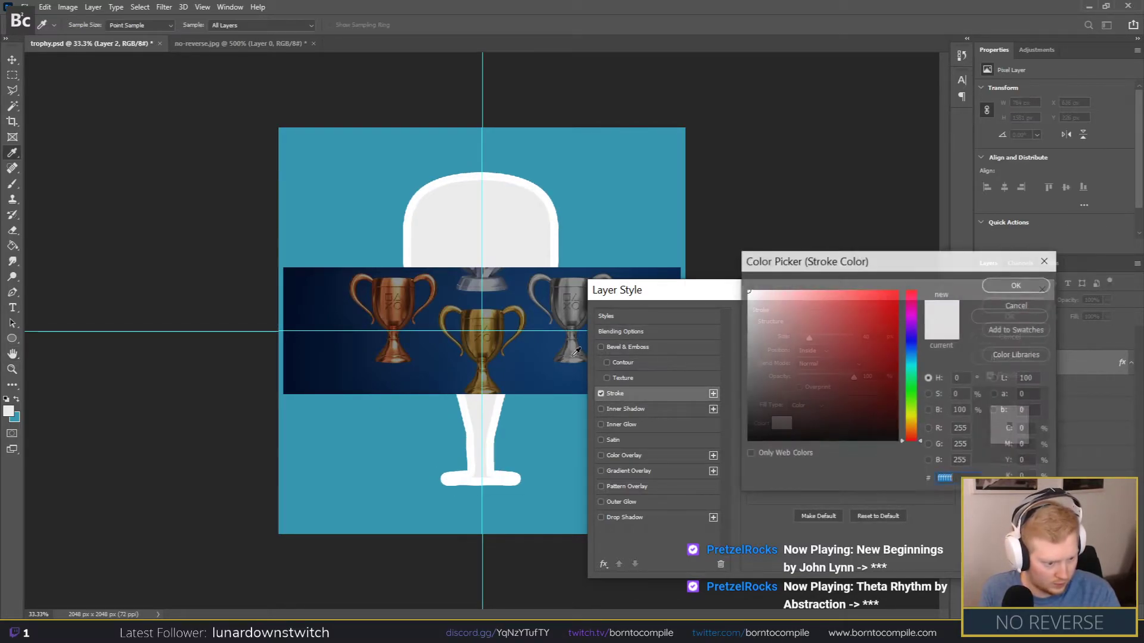
left_click(389, 280)
left_click(401, 345)
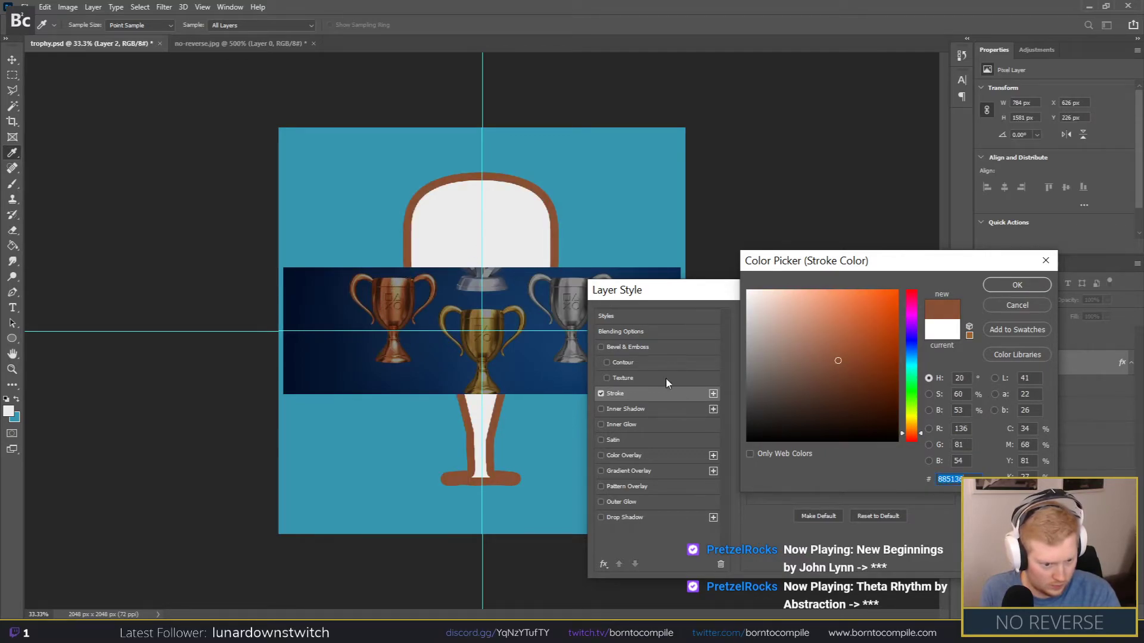
left_click(1017, 285)
Step: Change the stroke's fill type to Gradient, leaving the blend mode at Normal
left_click(806, 365)
left_click(762, 364)
left_click(806, 406)
left_click(801, 417)
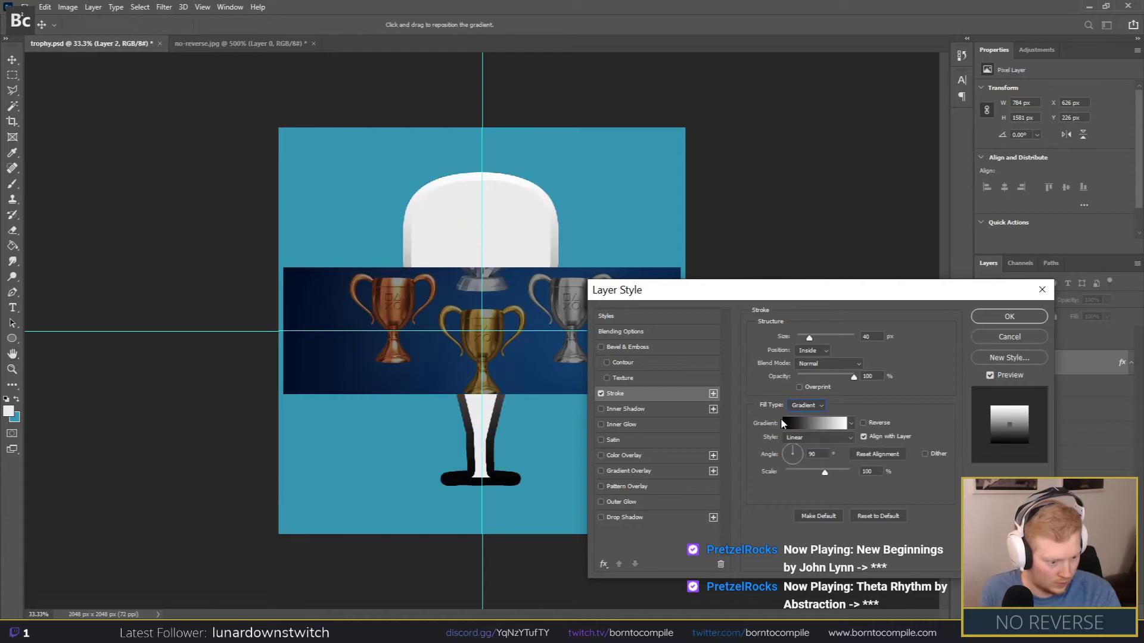
Step: Recolour the stroke gradient's black stop to reddish brown #69361e, sampled from the bronze trophy's body
left_click(814, 423)
left_click_drag(384, 284, 732, 269)
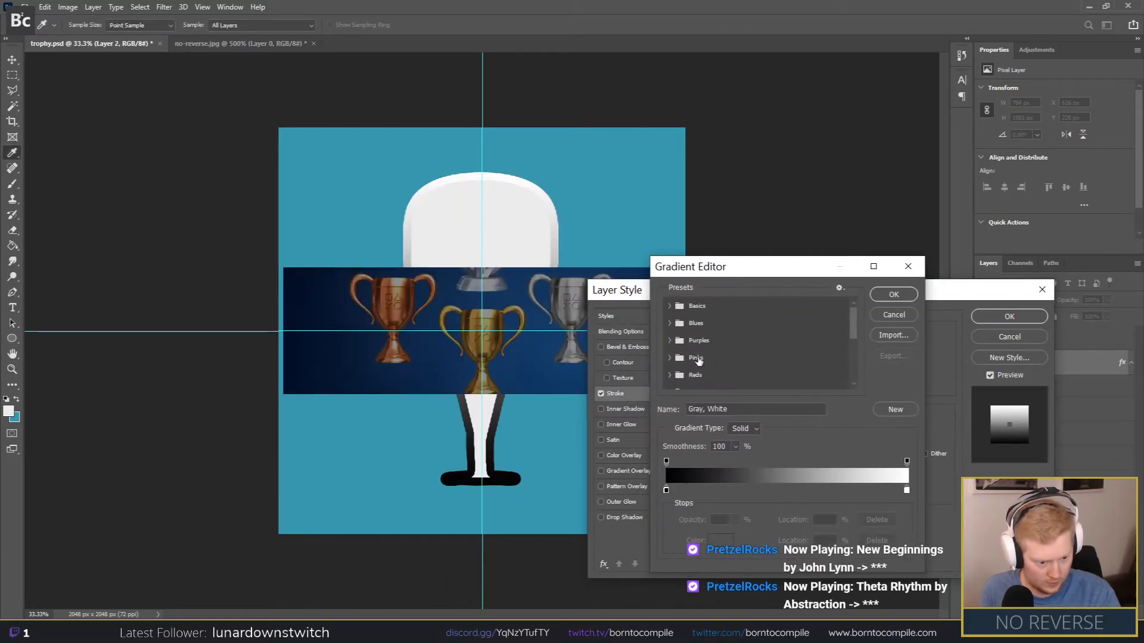
double_click(666, 489)
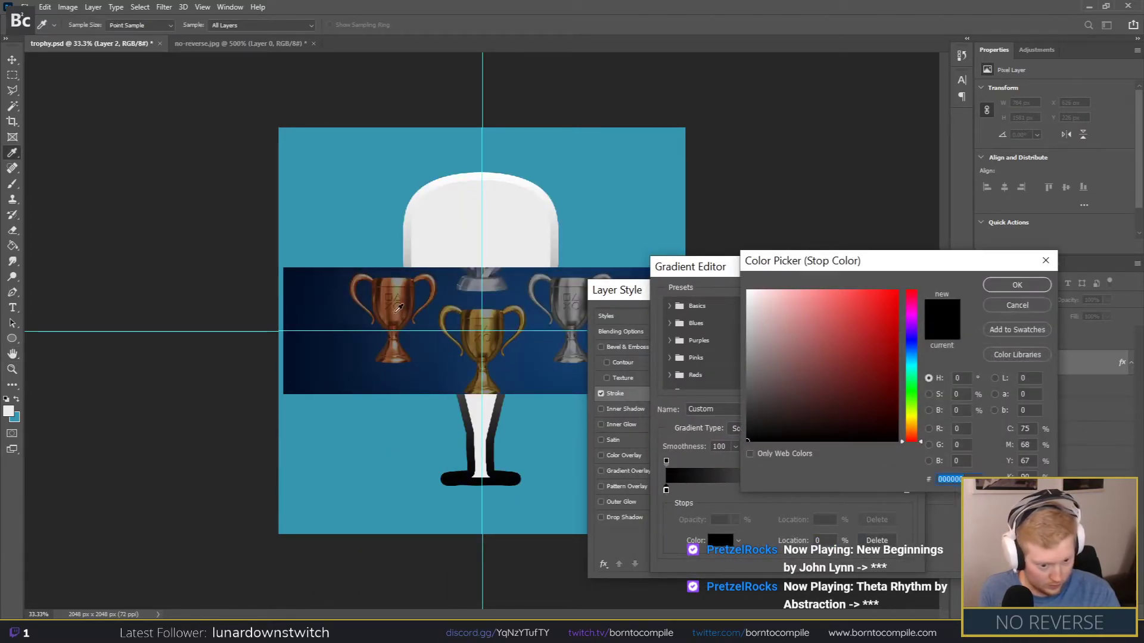
left_click(396, 309)
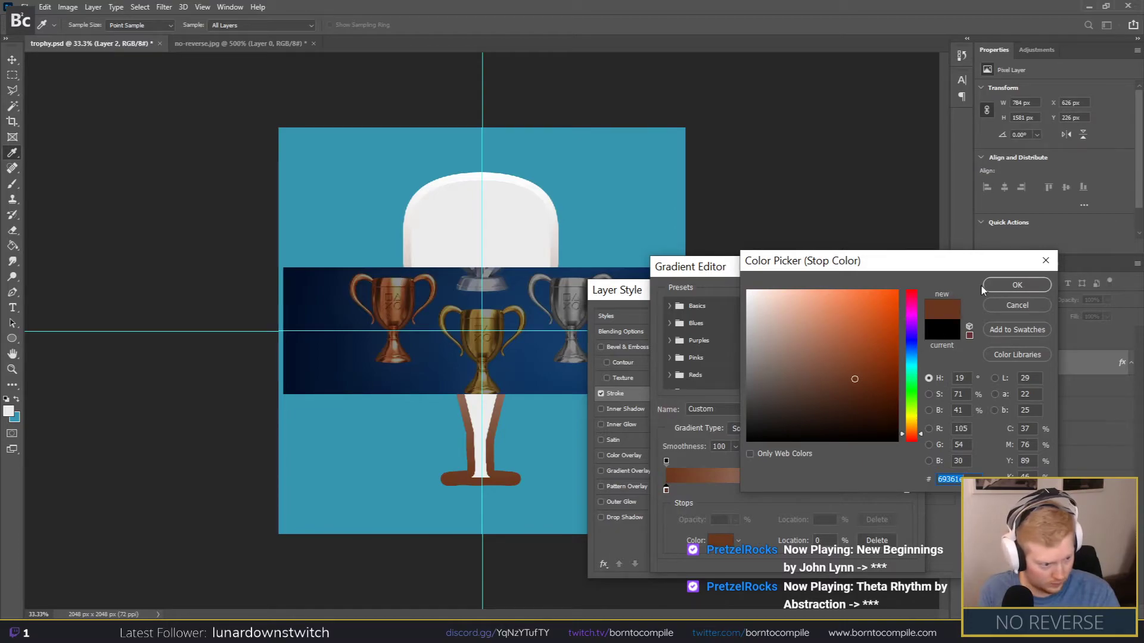
left_click(1017, 286)
Step: Recolour the stroke gradient's white end stop to dark brown #41200b, sampled from the bronze trophy in the reference image
double_click(907, 490)
left_click(410, 278)
left_click(409, 278)
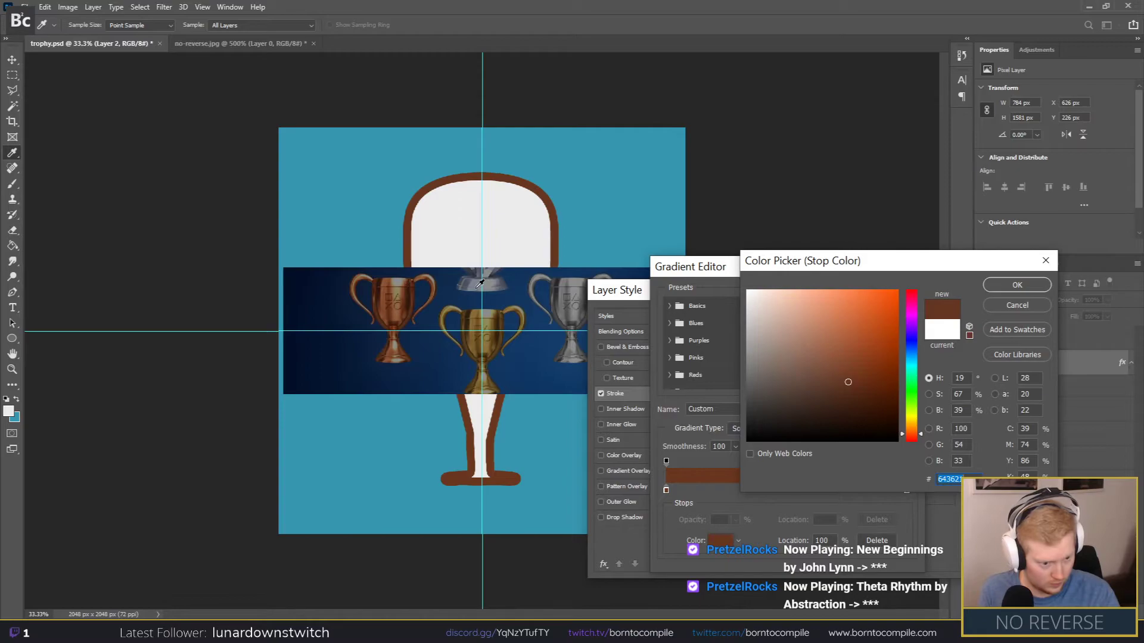
left_click(381, 281)
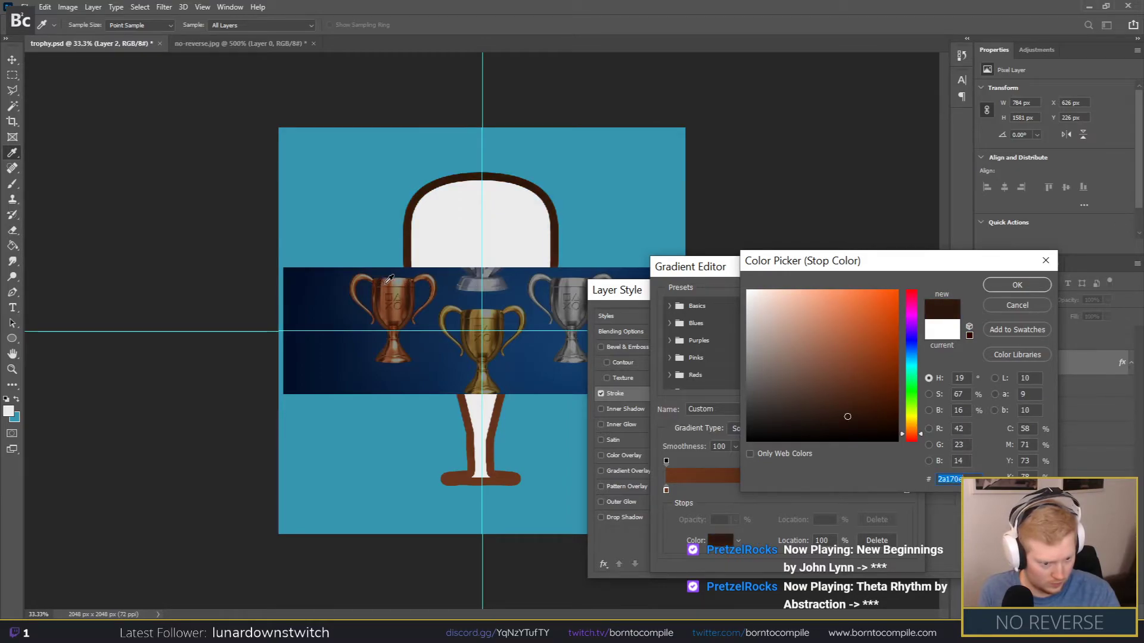
left_click(409, 277)
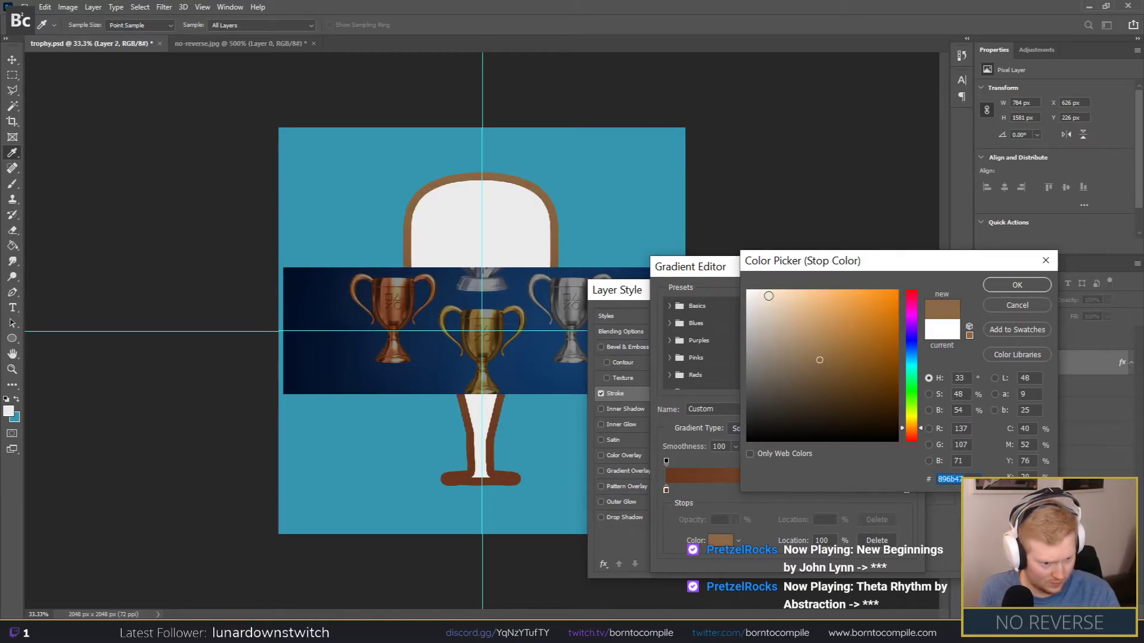
left_click(400, 300)
left_click(407, 300)
left_click(490, 313)
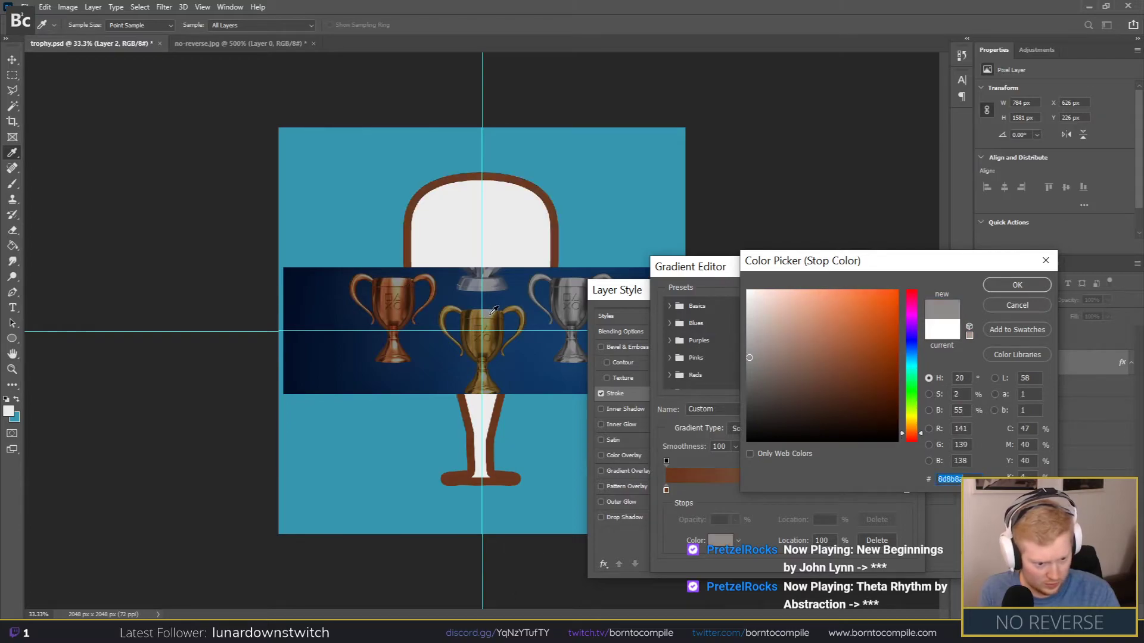
left_click(491, 313)
left_click(491, 316)
left_click(491, 320)
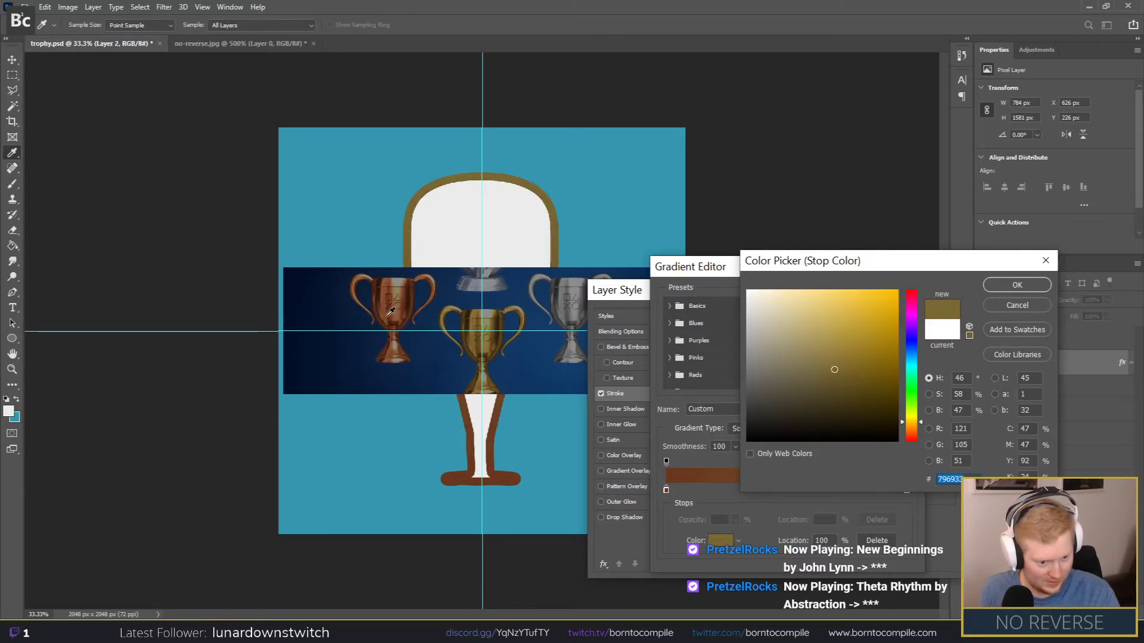
left_click(394, 290)
left_click(393, 289)
left_click(393, 290)
left_click(357, 274)
left_click(358, 272)
left_click(358, 273)
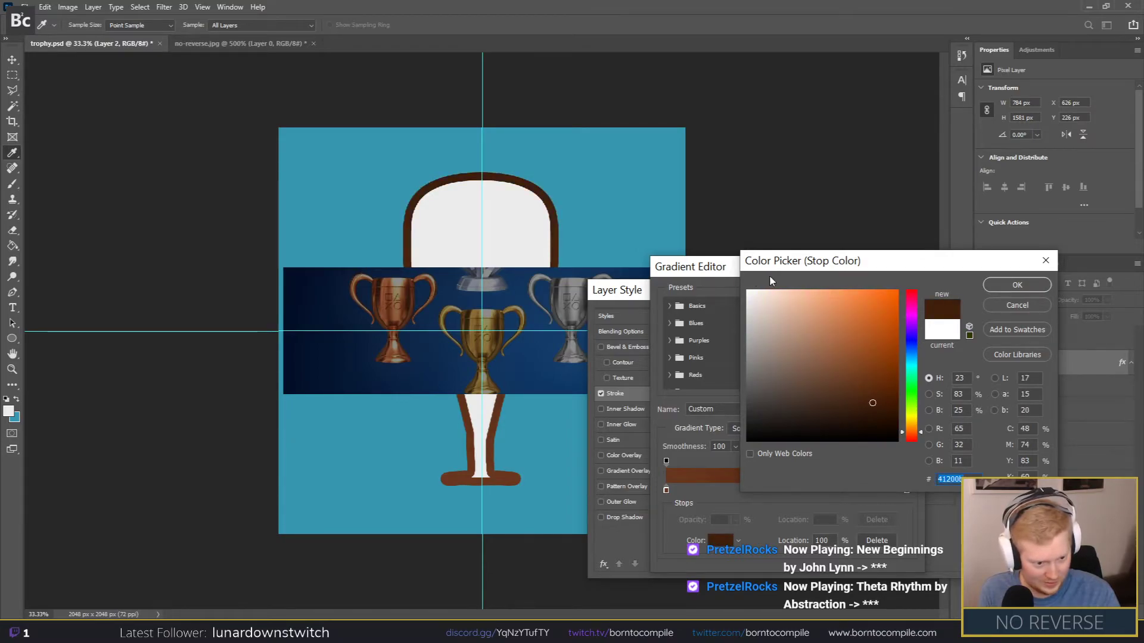
Step: Accept the gradient stroke on Layer 2 and hide the trophy reference image on Layer 3
left_click(1004, 285)
left_click(894, 295)
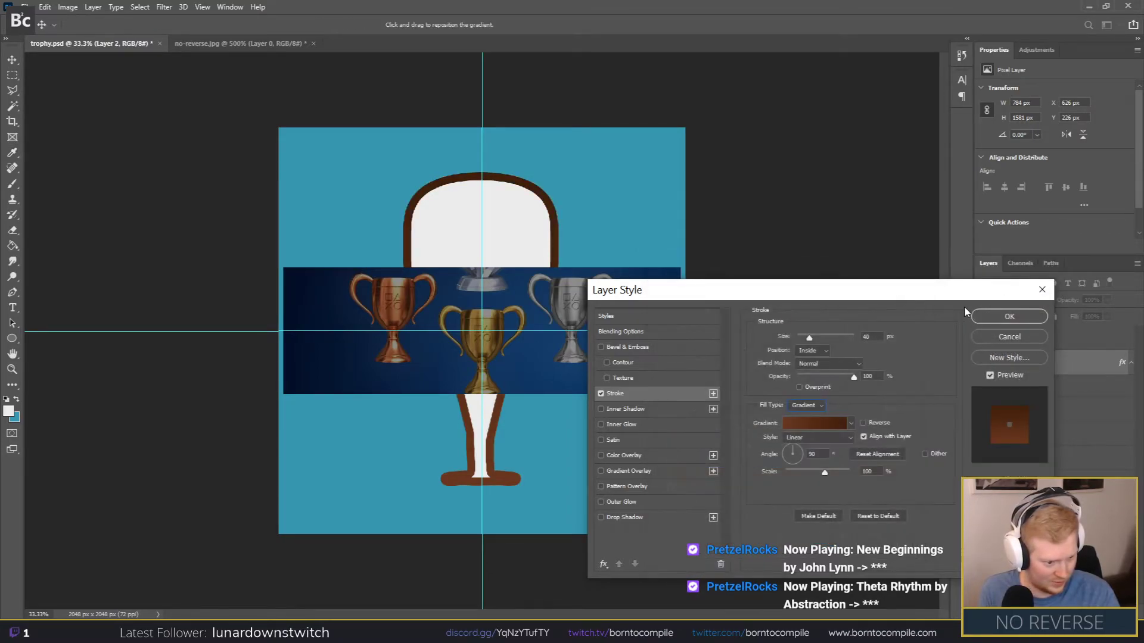
left_click(1009, 316)
left_click(984, 339)
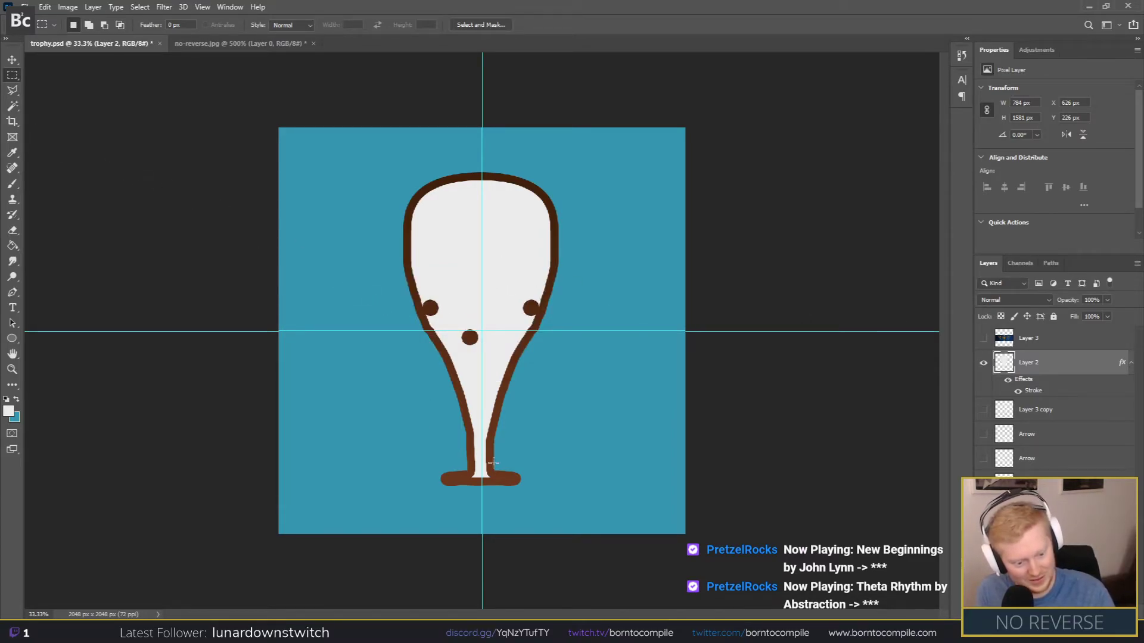
Step: Paint over the three stray brown dots inside the trophy silhouette on Layer 2 with the white brush
left_click(13, 183)
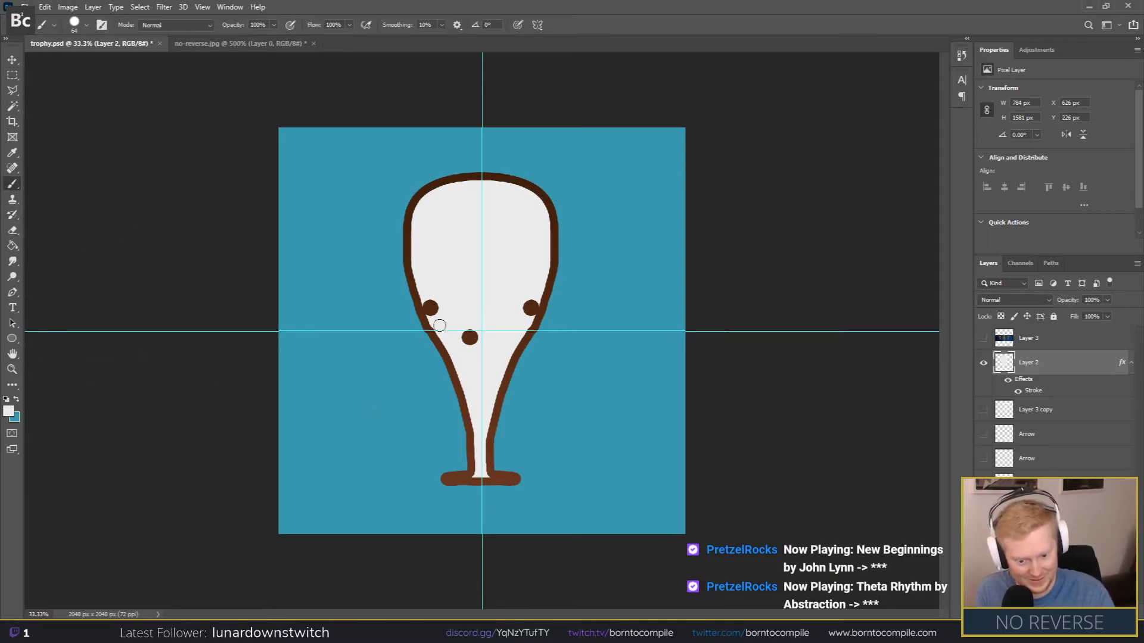
left_click(430, 307)
left_click(470, 337)
left_click(529, 307)
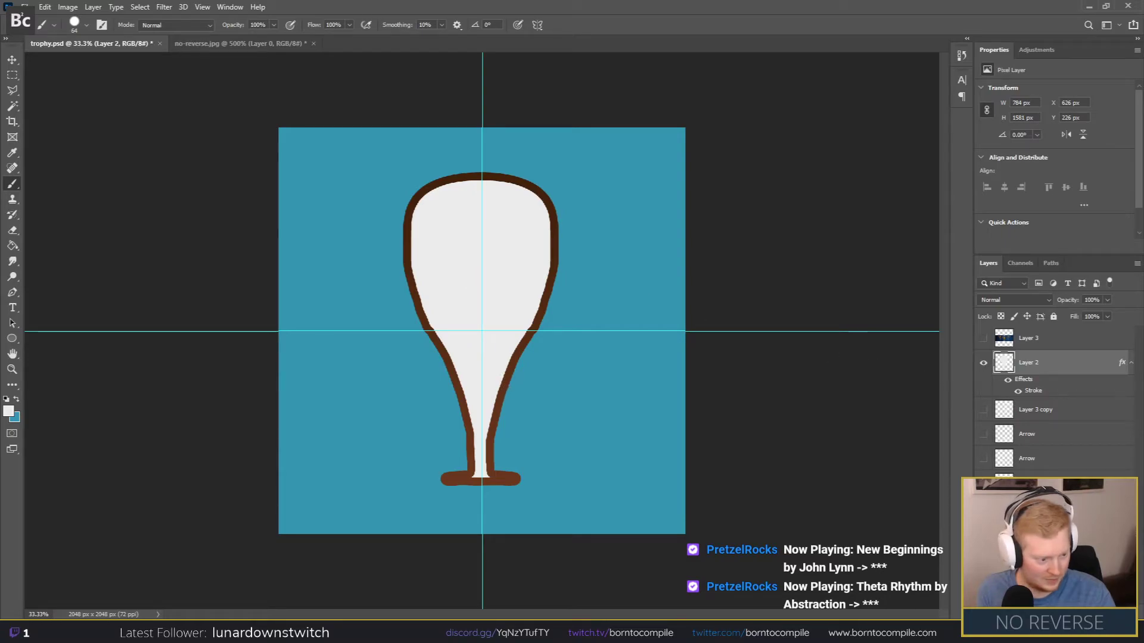
Step: Create a new layer above Layer 2 and make the teal background colour the foreground colour
key("ctrl+shift+alt+n")
left_click(8, 411)
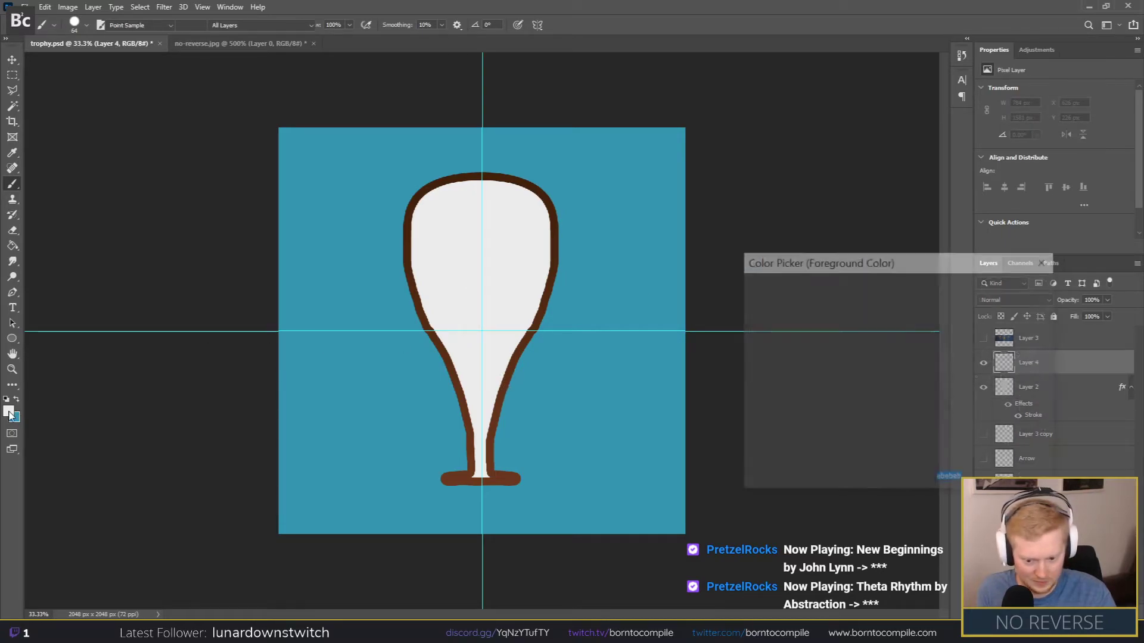
left_click(1016, 286)
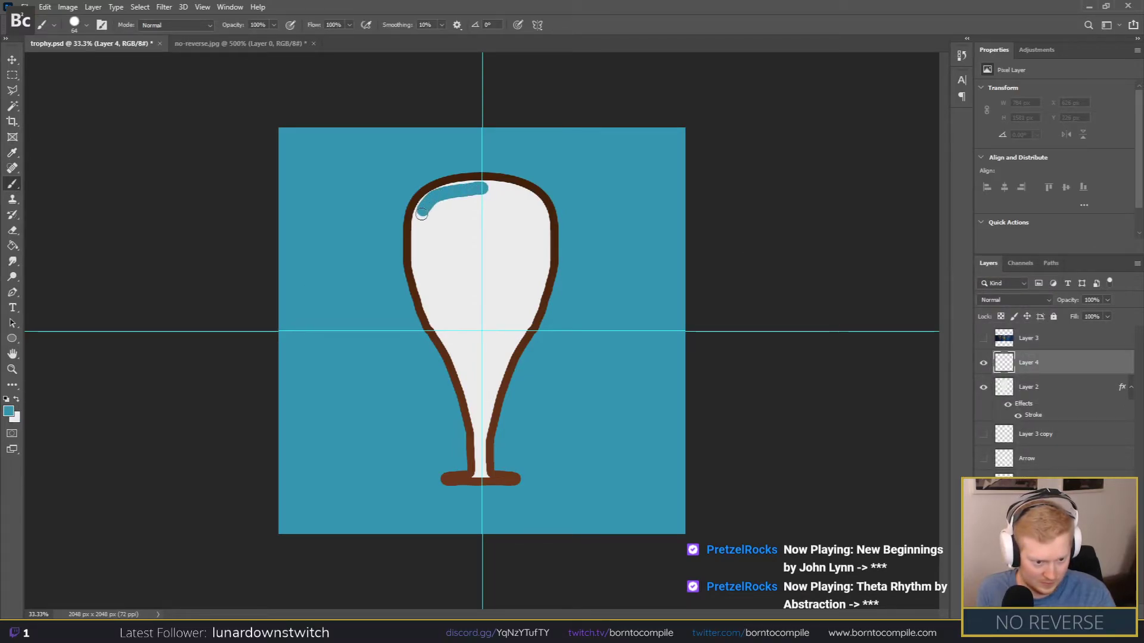
mouse_move(422, 232)
left_mouse_down()
mouse_move(477, 239)
mouse_move(482, 189)
left_mouse_up()
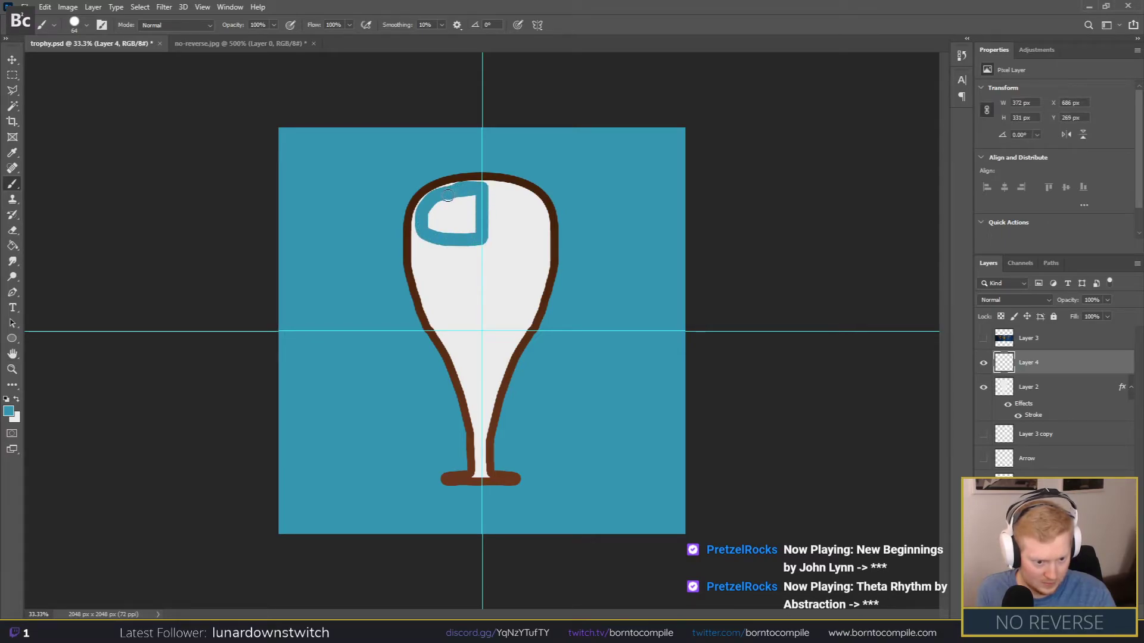
key("ctrl+z")
left_click(482, 187)
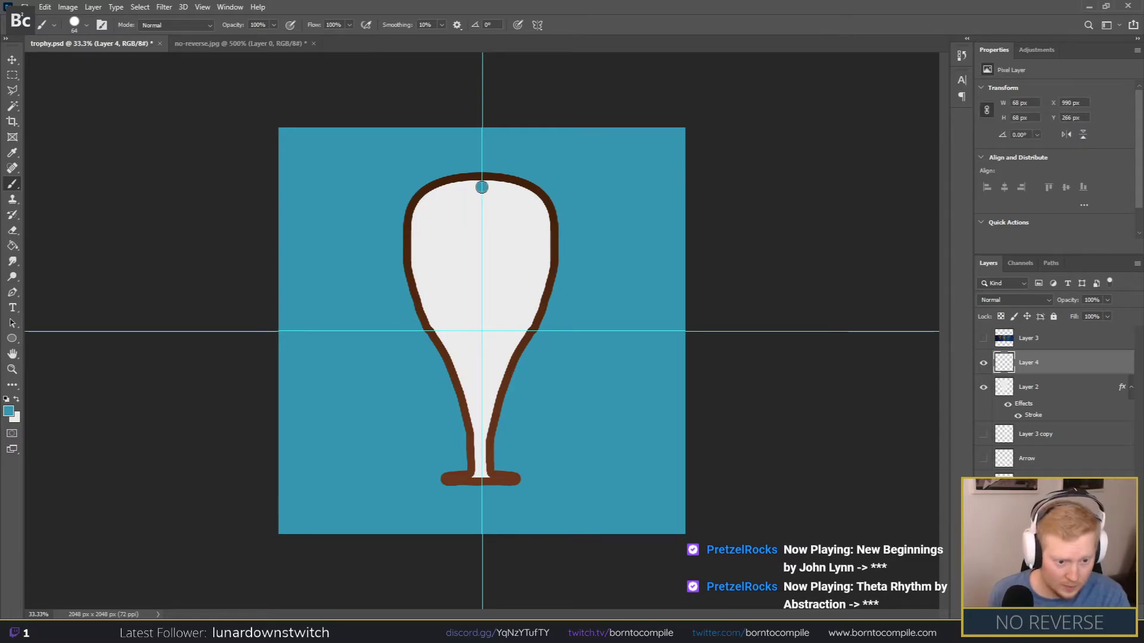
key("ctrl+z")
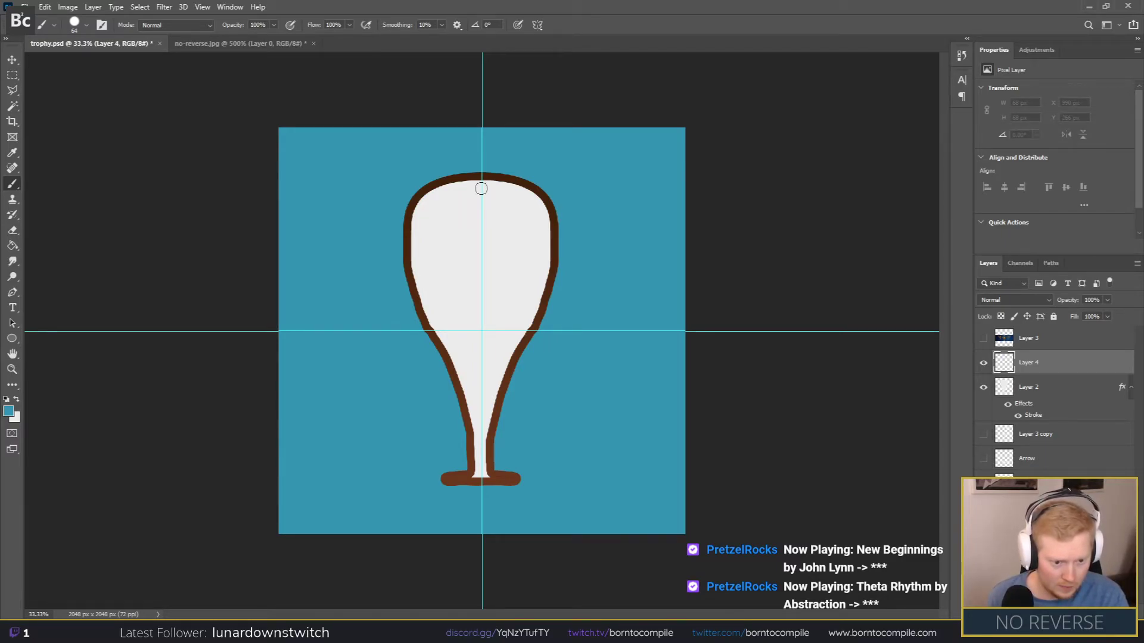
Step: Paint a solid teal patch about 366 by 292 px in the cup's upper-left area on Layer 4, and reduce the brush size to 15 px
mouse_move(425, 209)
left_mouse_down()
mouse_move(419, 228)
mouse_move(454, 232)
left_mouse_up()
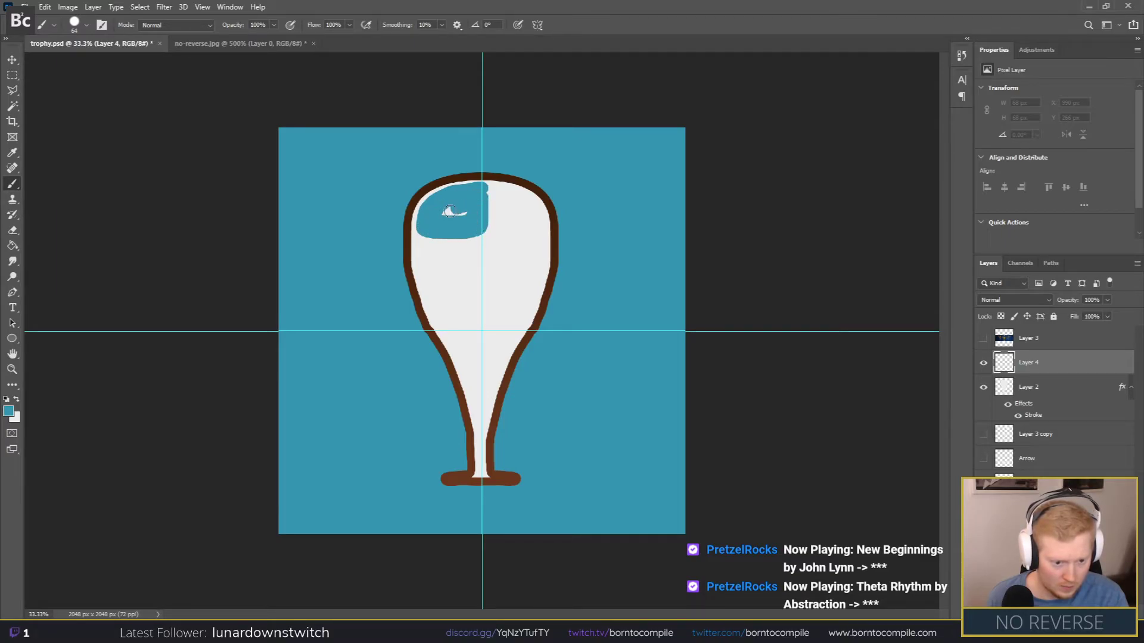
left_click_drag(478, 204, 480, 206)
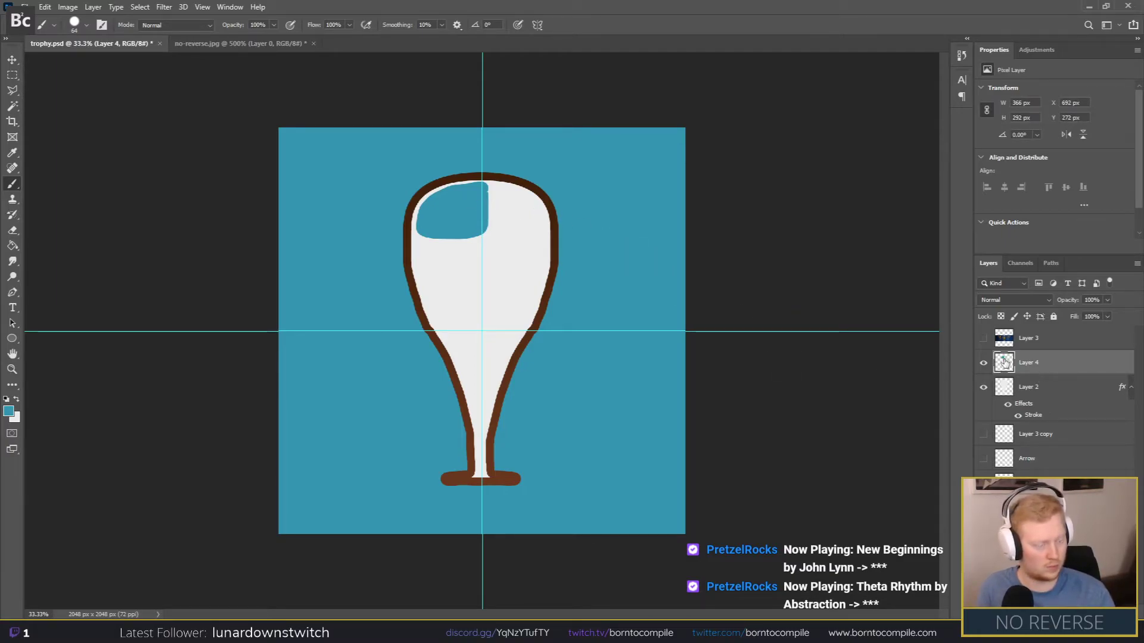
right_click(526, 358)
left_click_drag(598, 386, 587, 386)
Step: Show the two Arrow layers and scale them down together so each chevron is about 220 px wide, centred on the trophy
left_click(1029, 507)
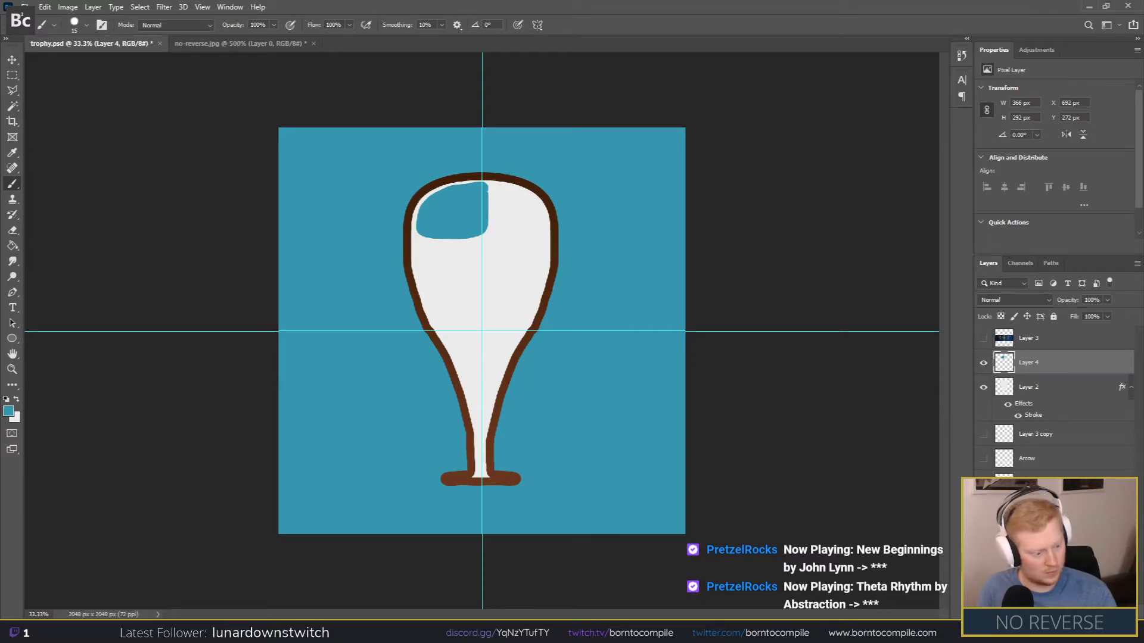
left_click(984, 458)
left_click(1030, 463)
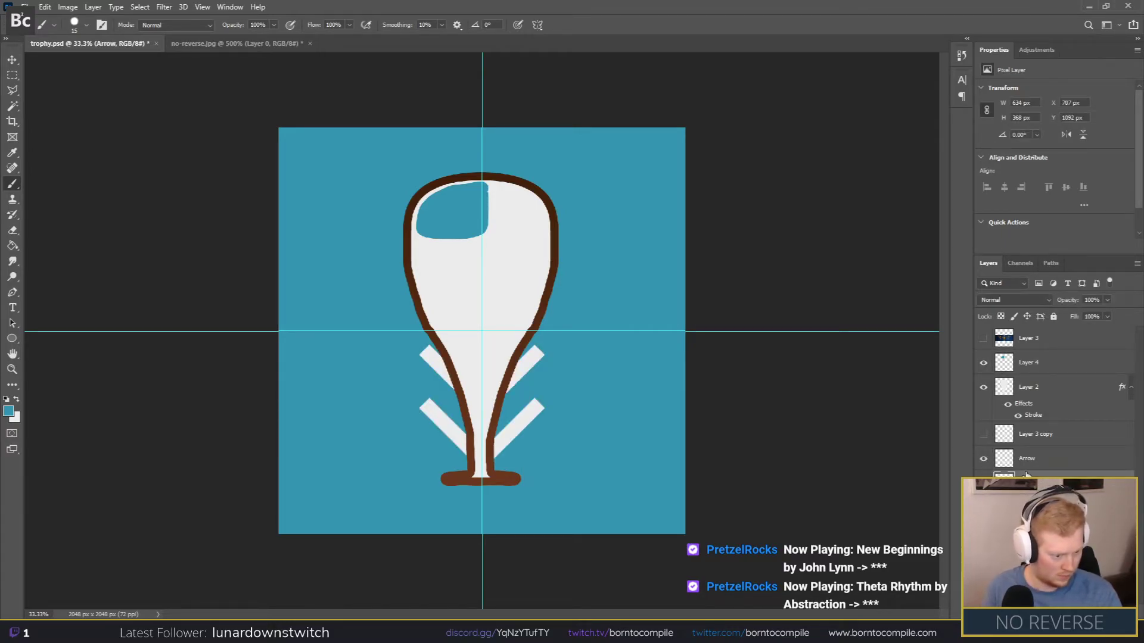
key("ctrl+t")
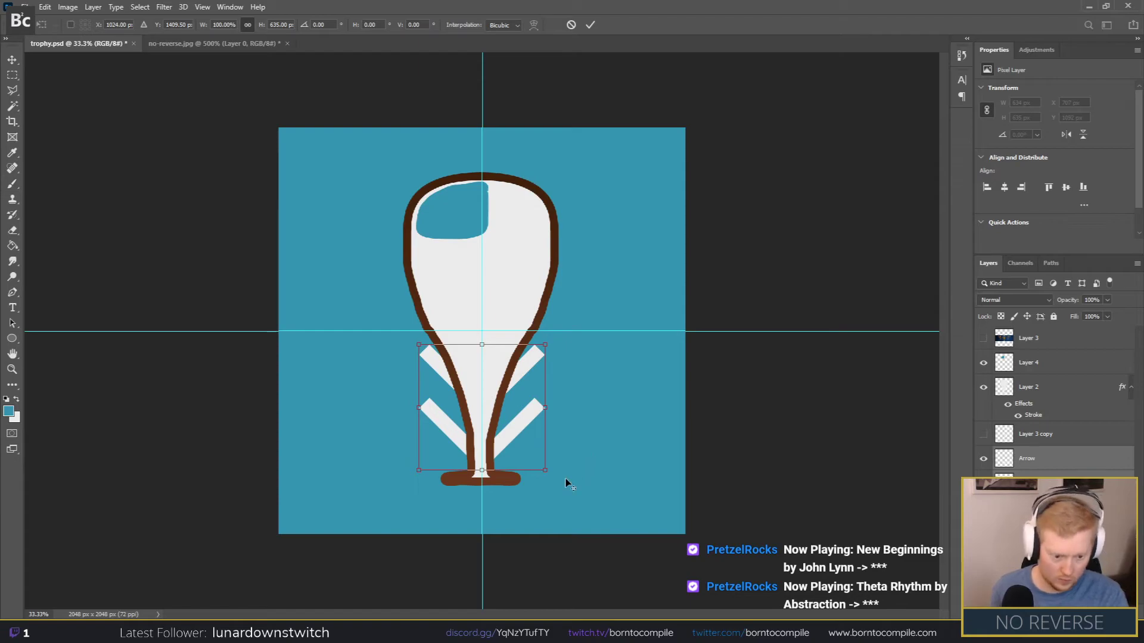
left_click_drag(545, 471, 492, 338)
key("Return")
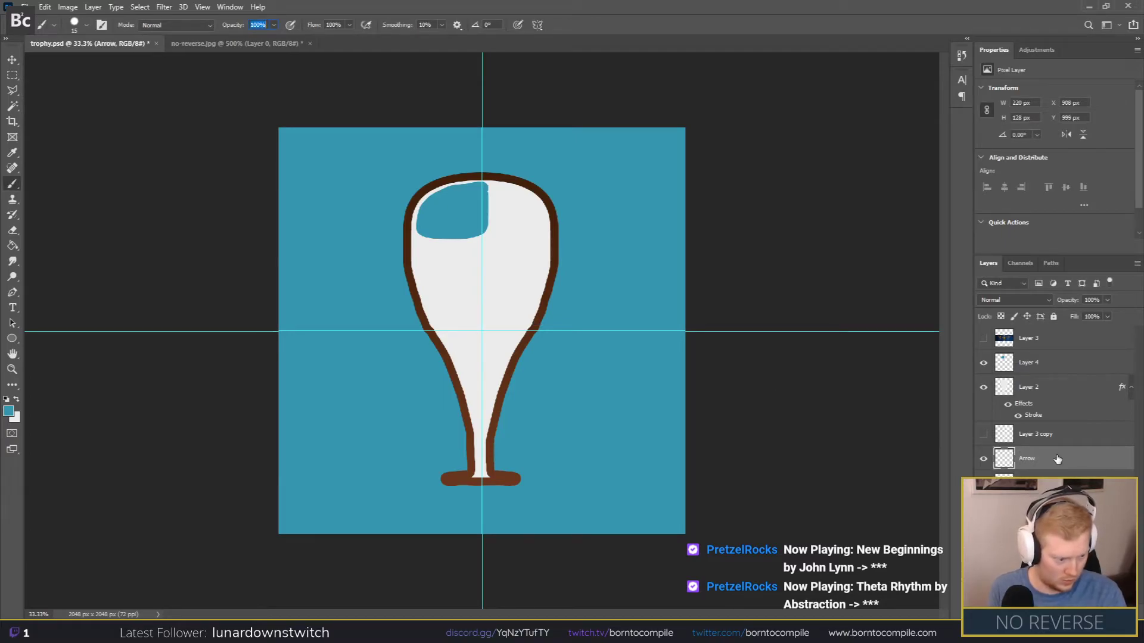
Step: Add a teal Color Overlay to each of the two Arrow layers
double_click(1057, 459)
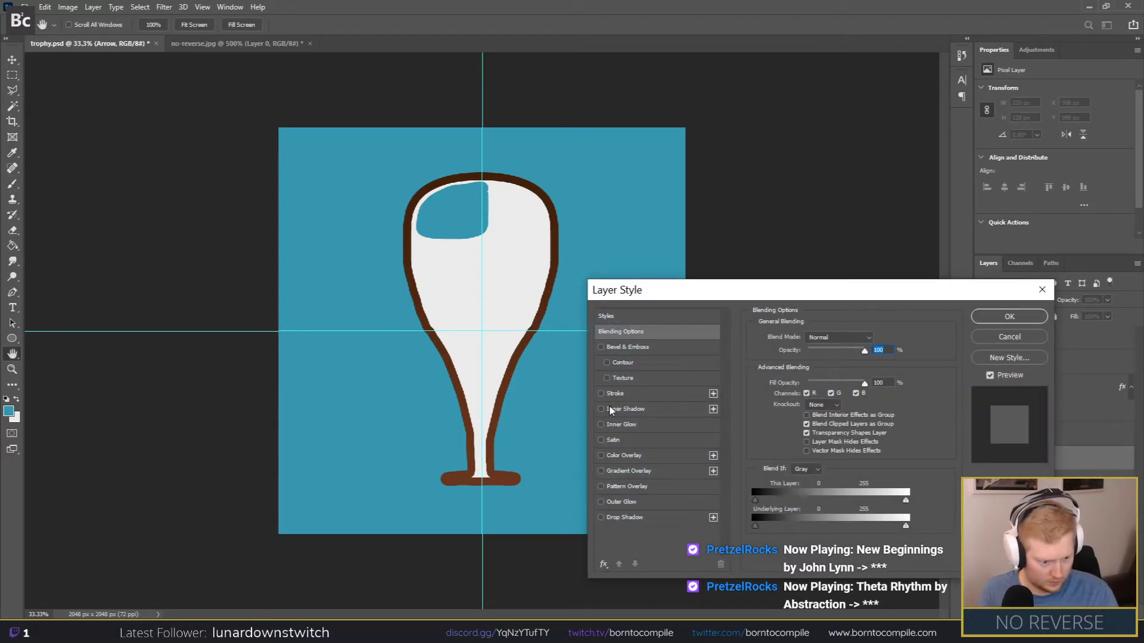
left_click(612, 456)
left_click(1009, 317)
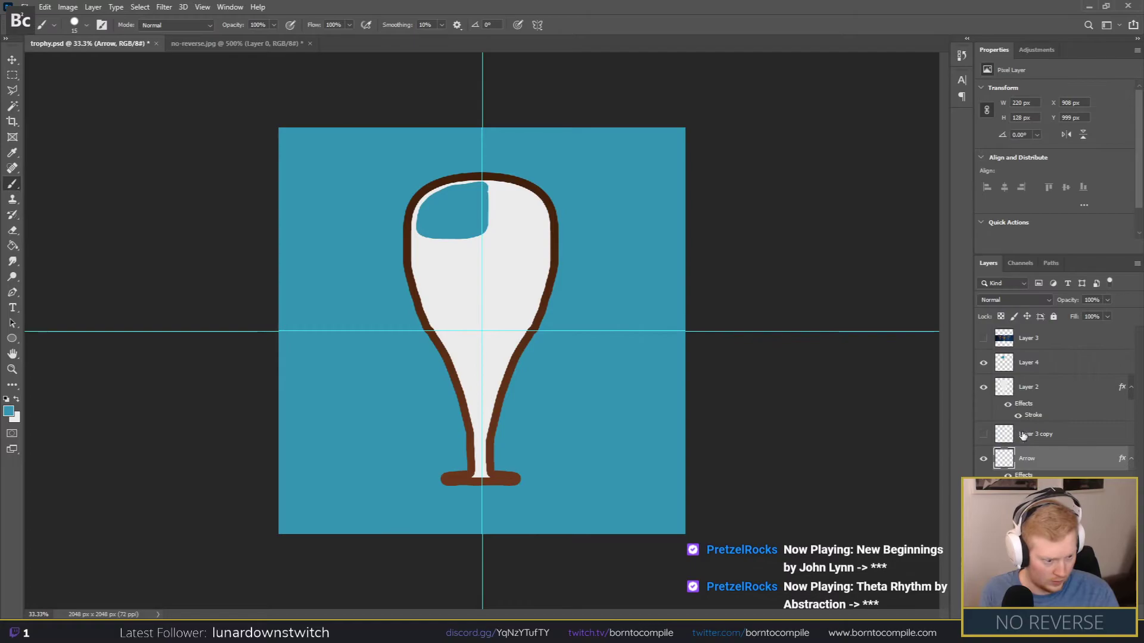
left_click(1041, 436)
double_click(1072, 436)
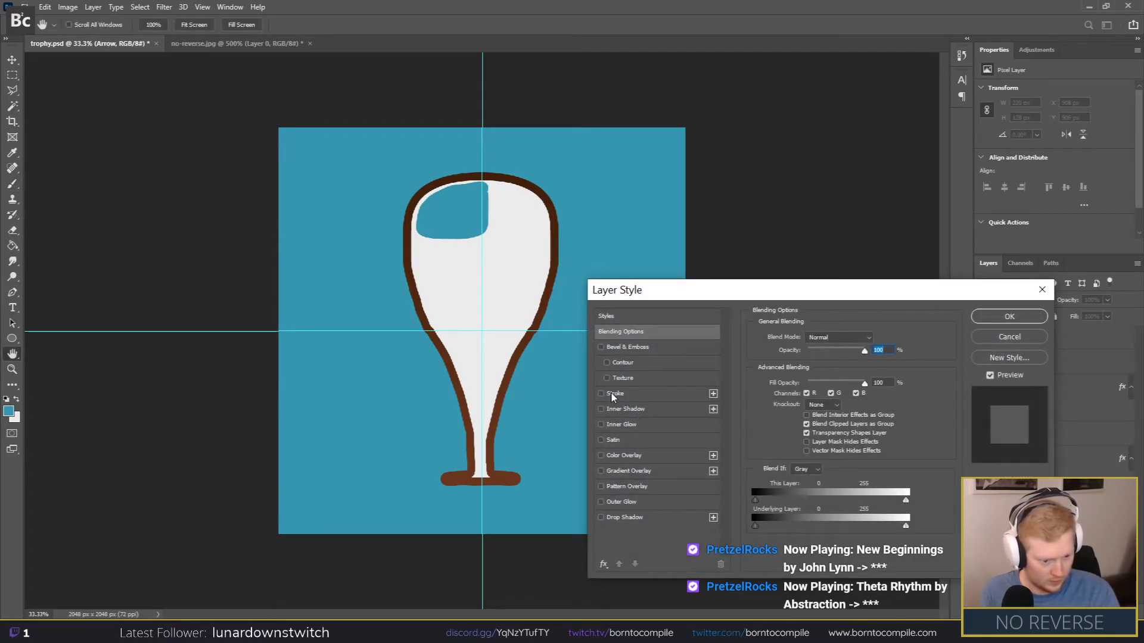
left_click(626, 454)
left_click(1011, 317)
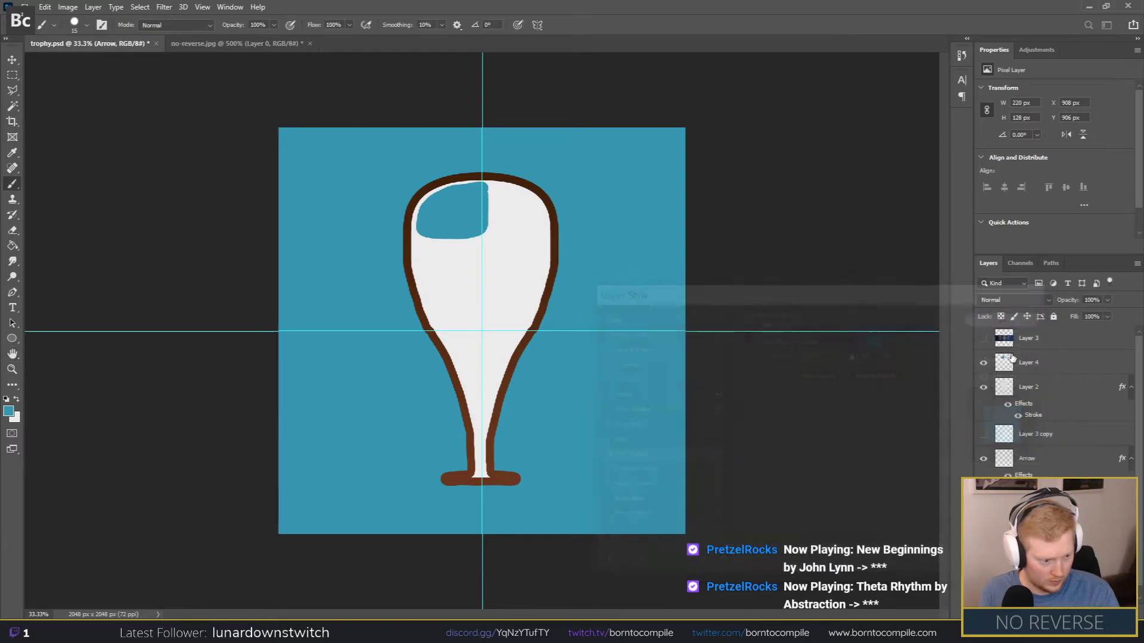
Step: Move both Arrow layers above Layer 4 and enlarge the chevron pair to about 304 by 305 px
left_click(1026, 462, "shift")
left_click_drag(1034, 463, 1036, 369)
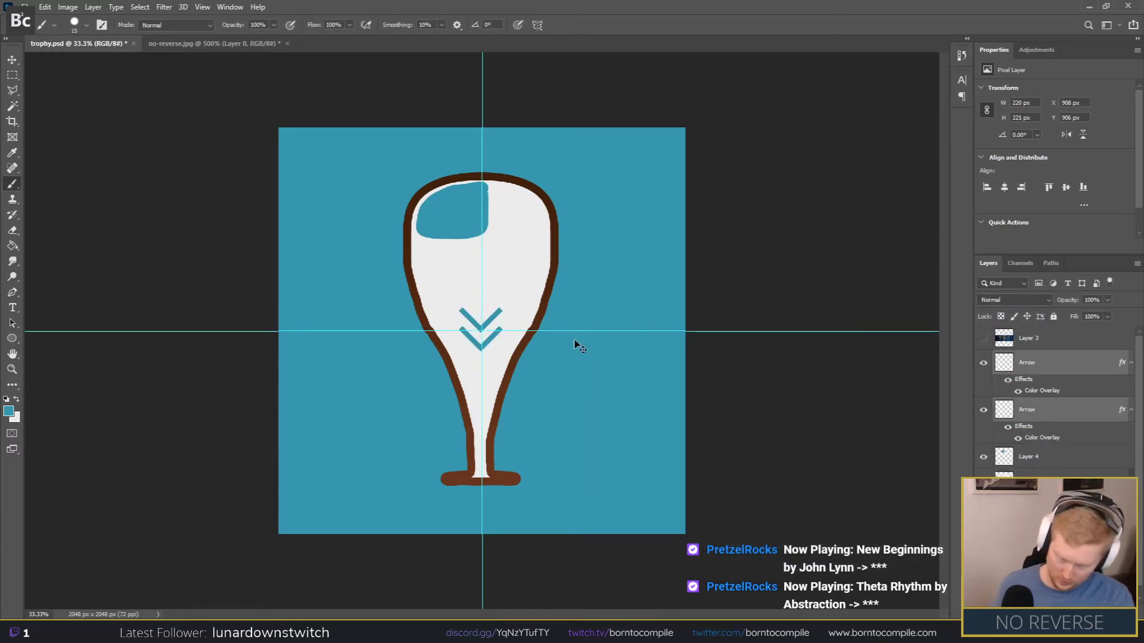
key("ctrl+t")
left_click_drag(502, 308, 514, 293)
key("Return")
key("b")
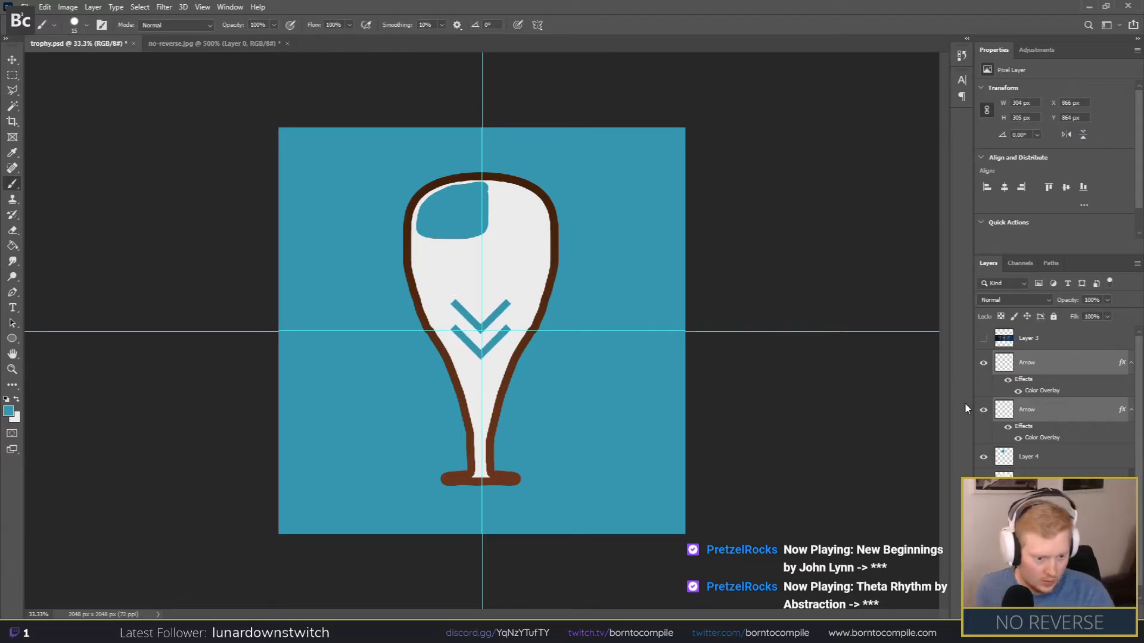
Step: Switch to Chrome, search Google Images for "bronze shine" and look through the results for a metallic reference
mouse_move(30, 628)
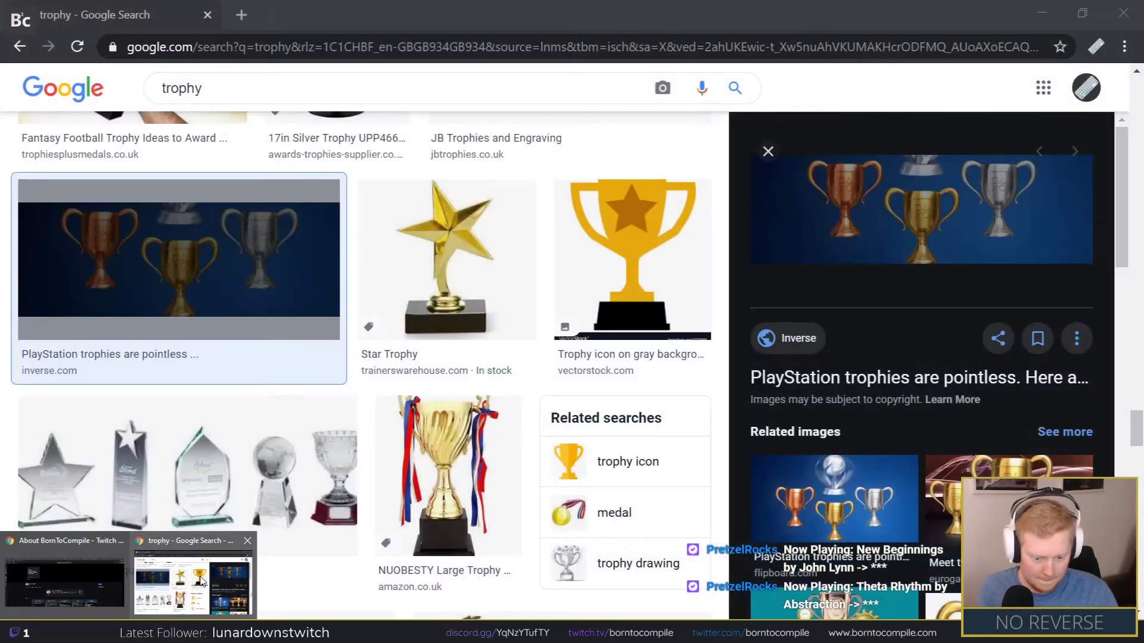
left_click(193, 583)
scroll(280, 164, "up", 5)
double_click(202, 88)
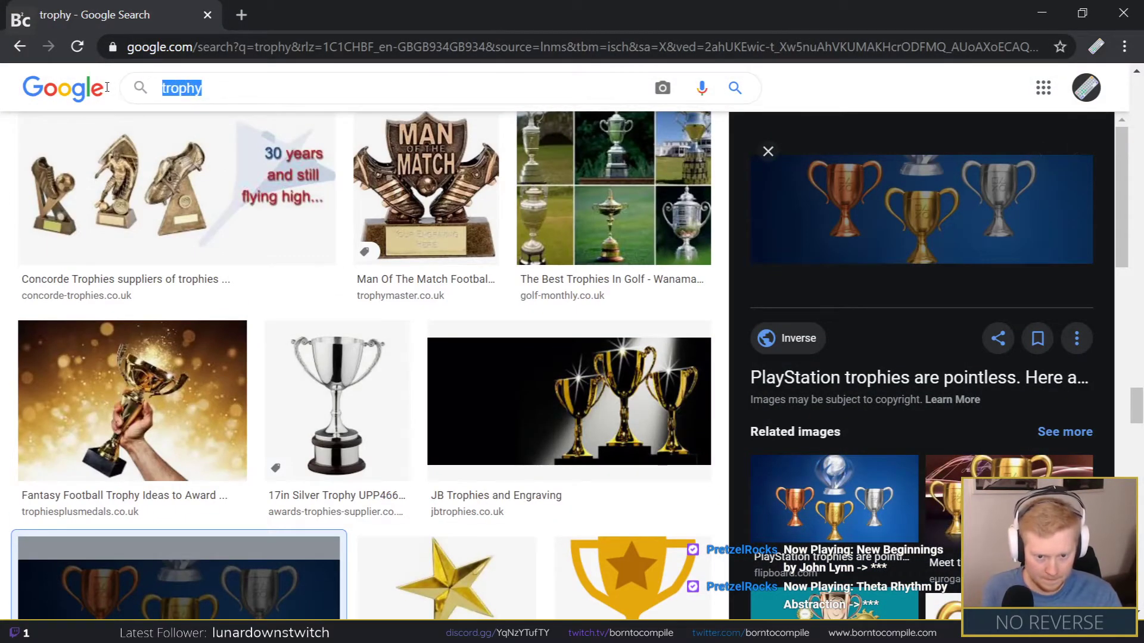
type("bronze shine")
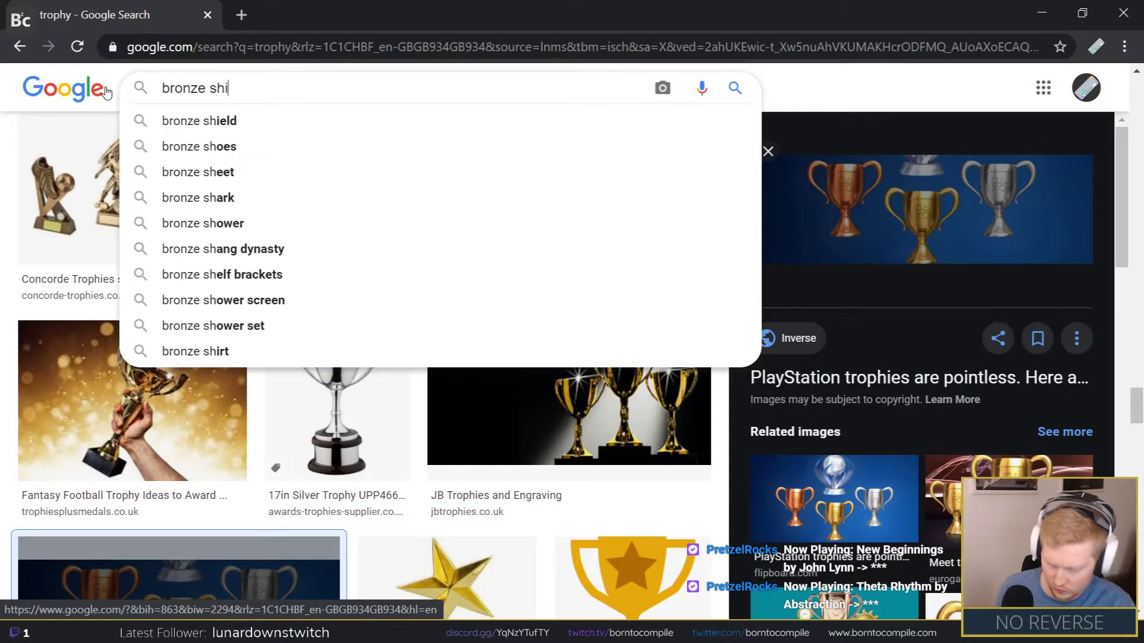
key("Return")
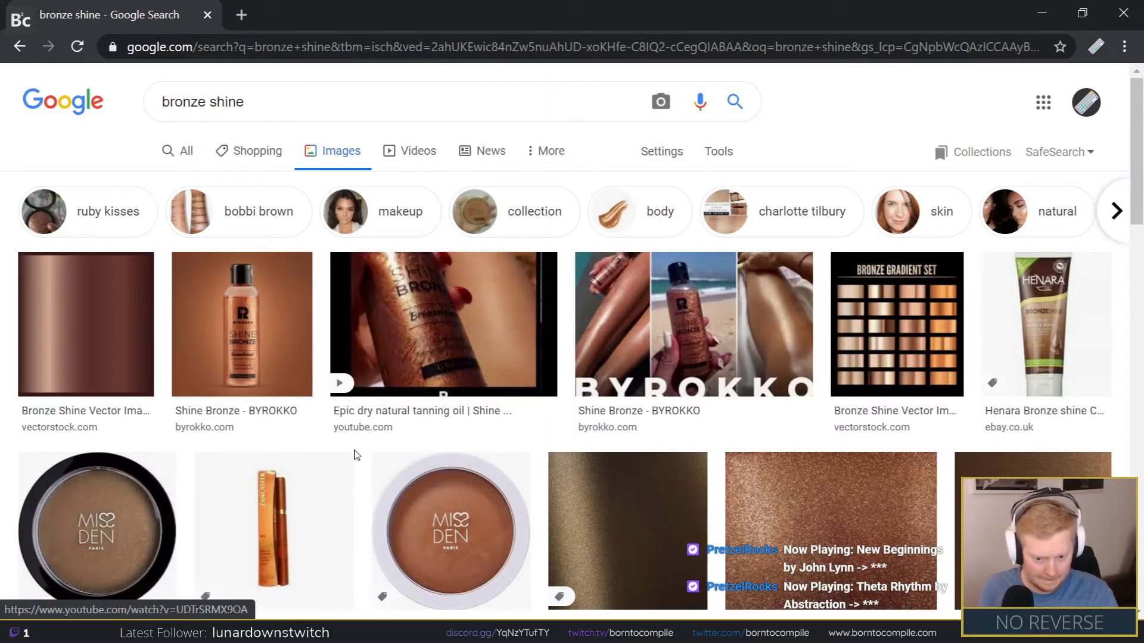
scroll(357, 458, "down", 3)
scroll(358, 457, "down", 3)
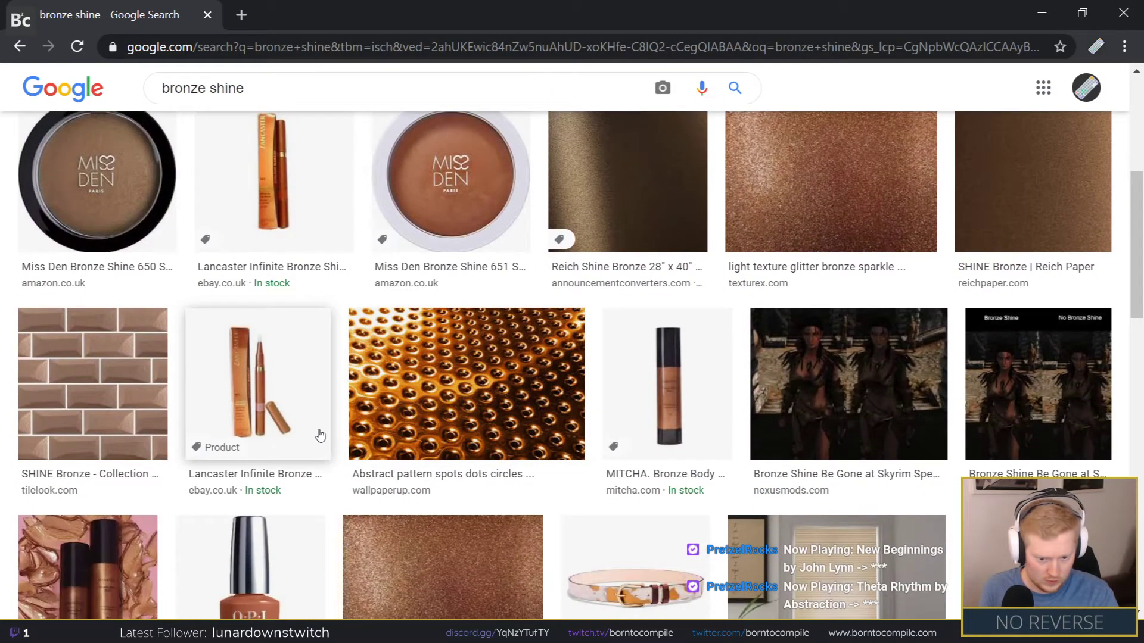
scroll(316, 434, "up", 6)
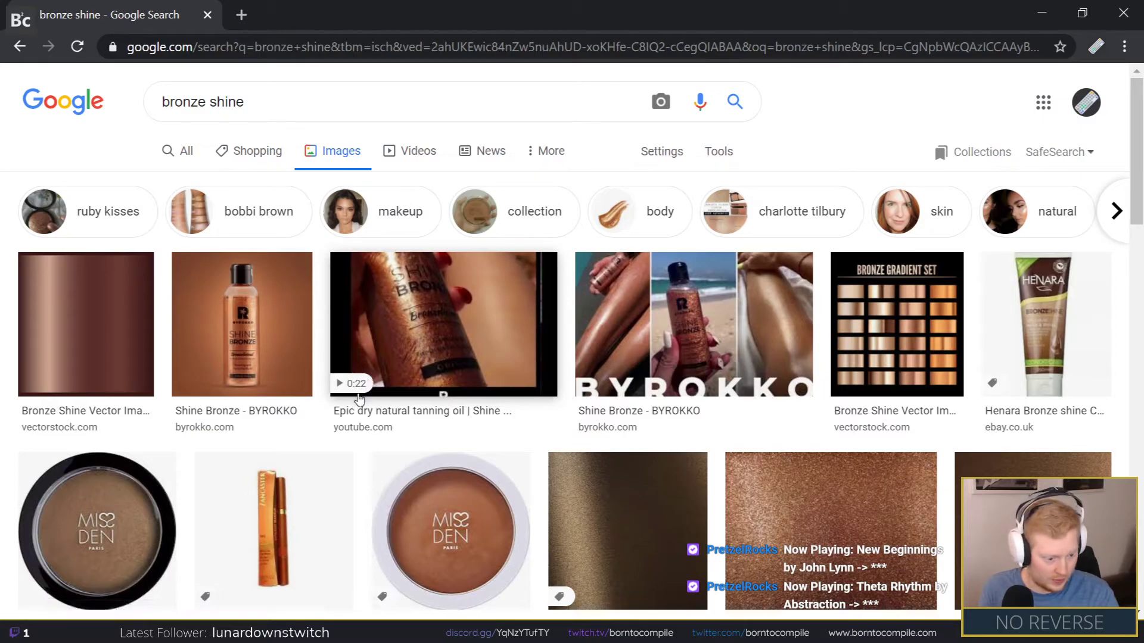
Step: Refine the image search to "bronze shine texture"
left_click(283, 105)
type("texture")
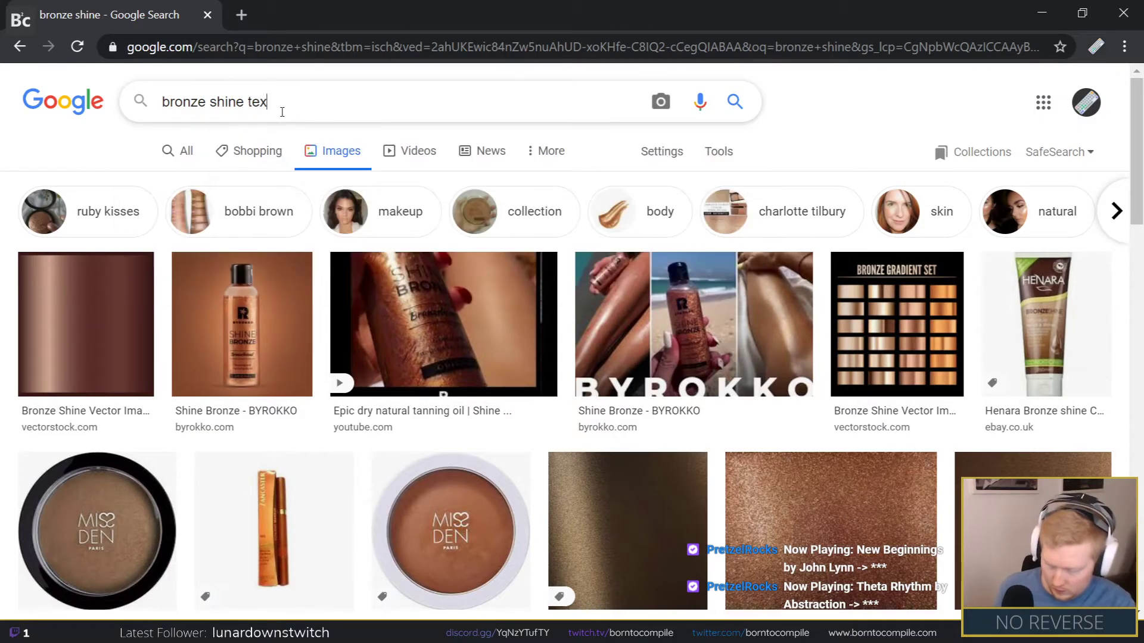
key("Return")
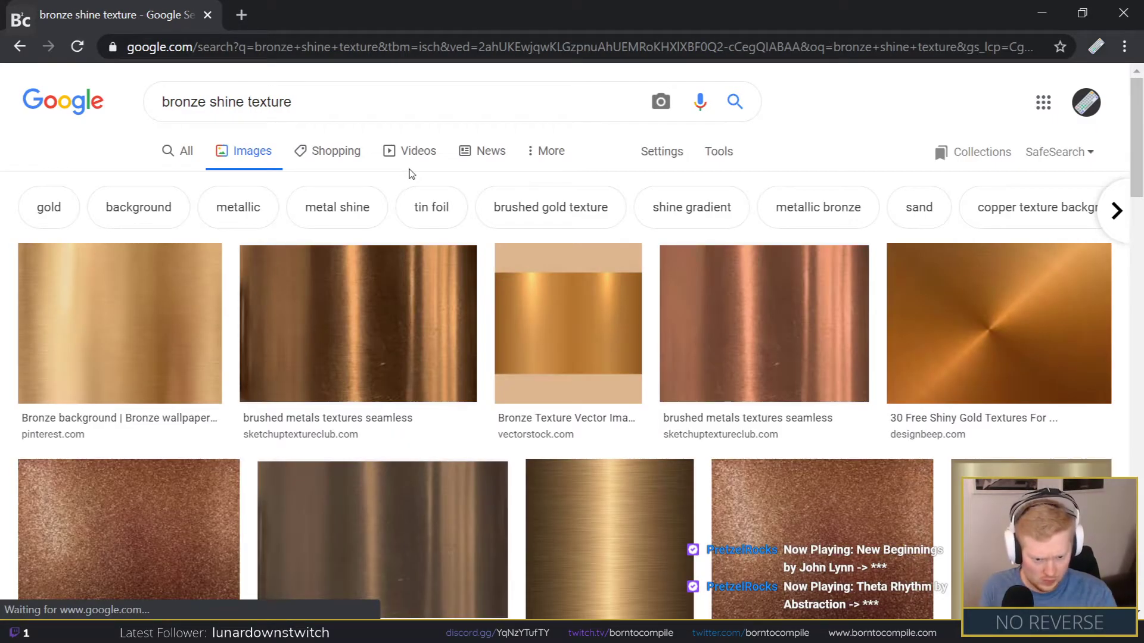
Step: Compare the bronze texture results, copy the VectorStock "Bronze Texture Vector Images" picture and switch back to Photoshop
left_click(149, 292)
left_click(630, 237)
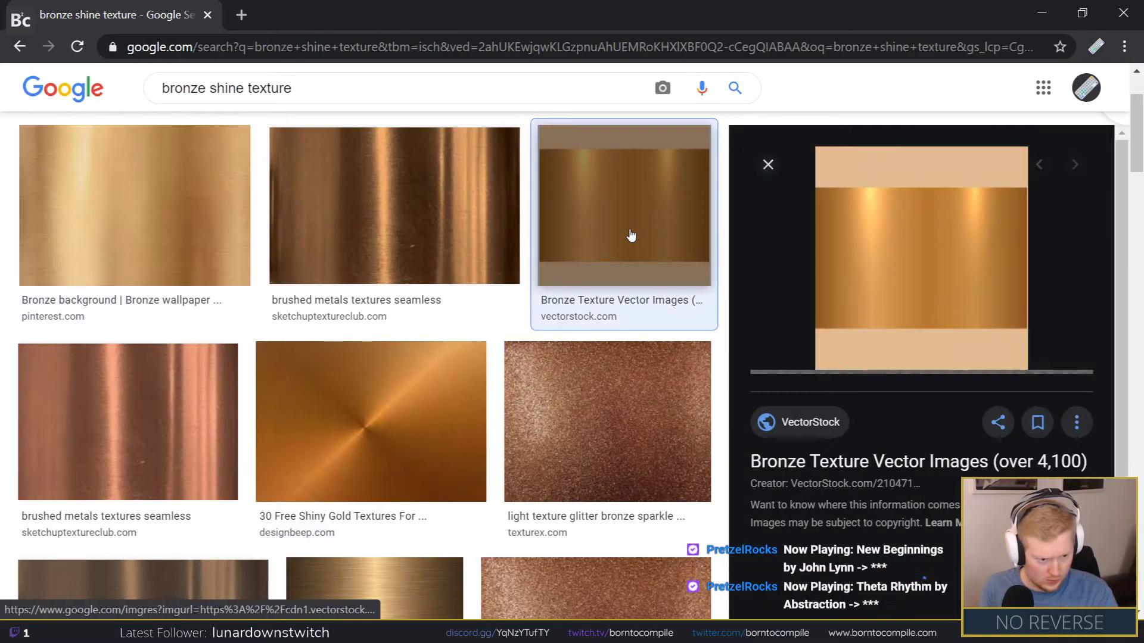
right_click(897, 262)
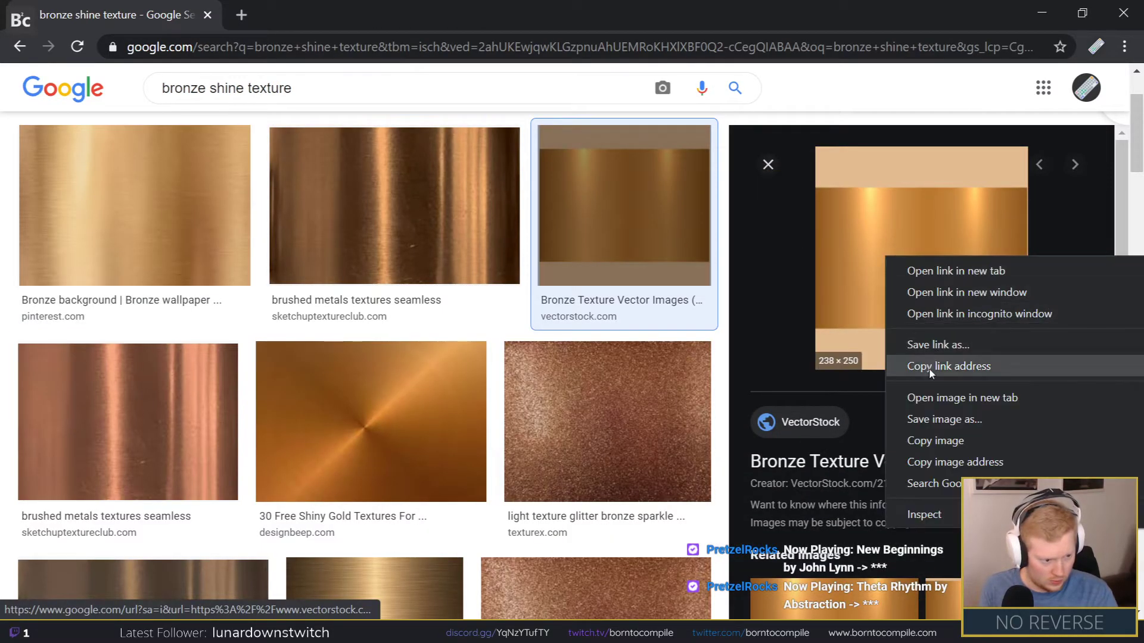
left_click(936, 435)
right_click(364, 428)
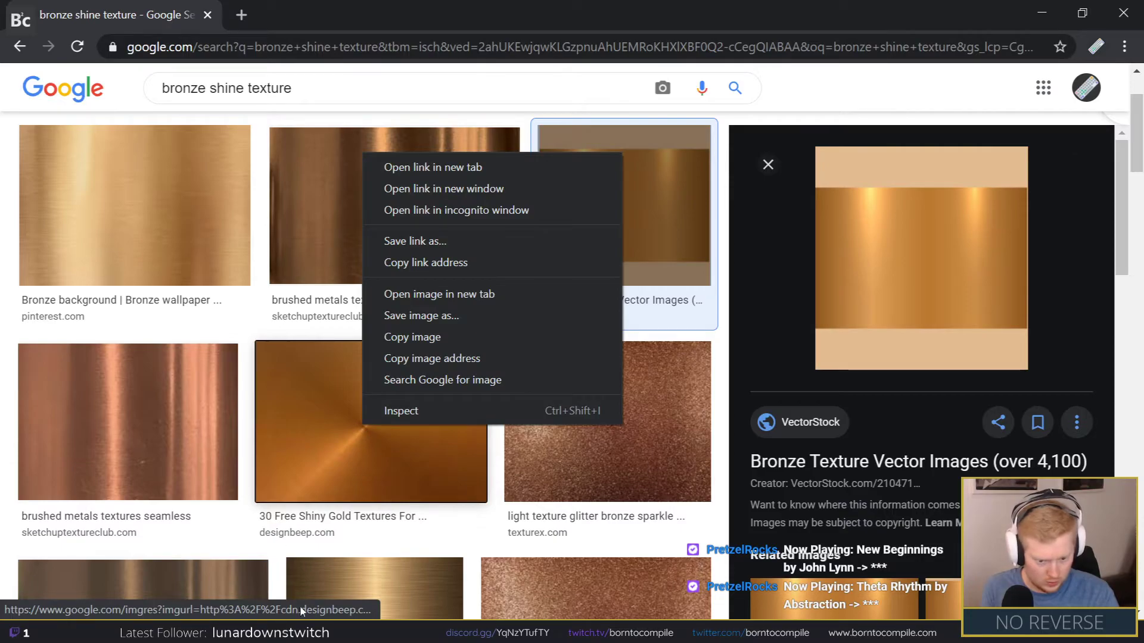
left_click(113, 438)
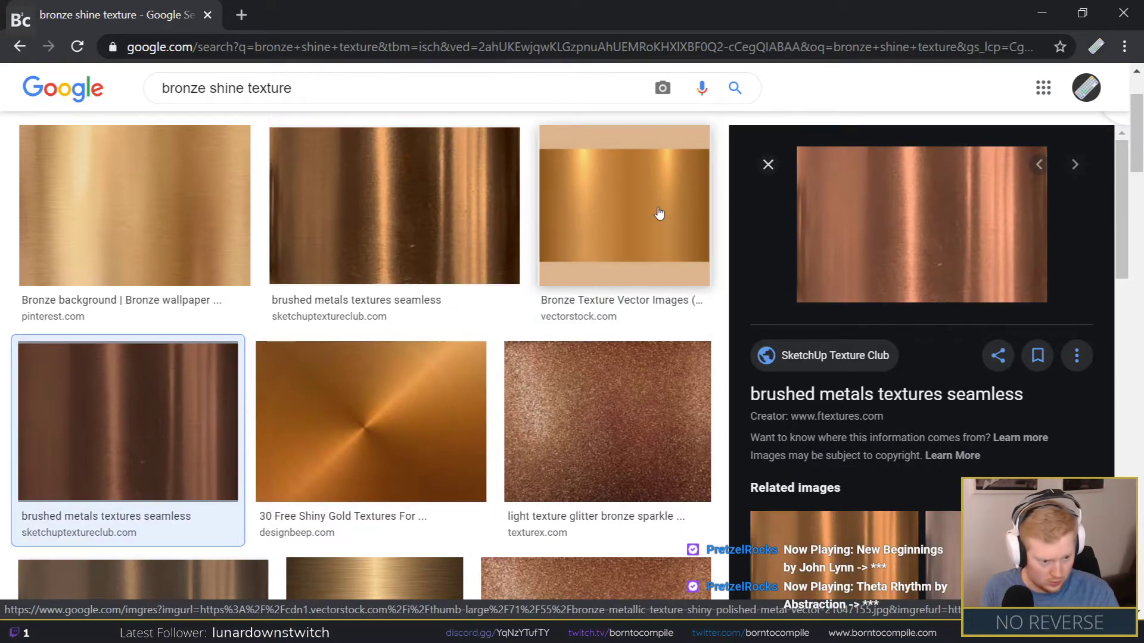
left_click(661, 213)
right_click(887, 223)
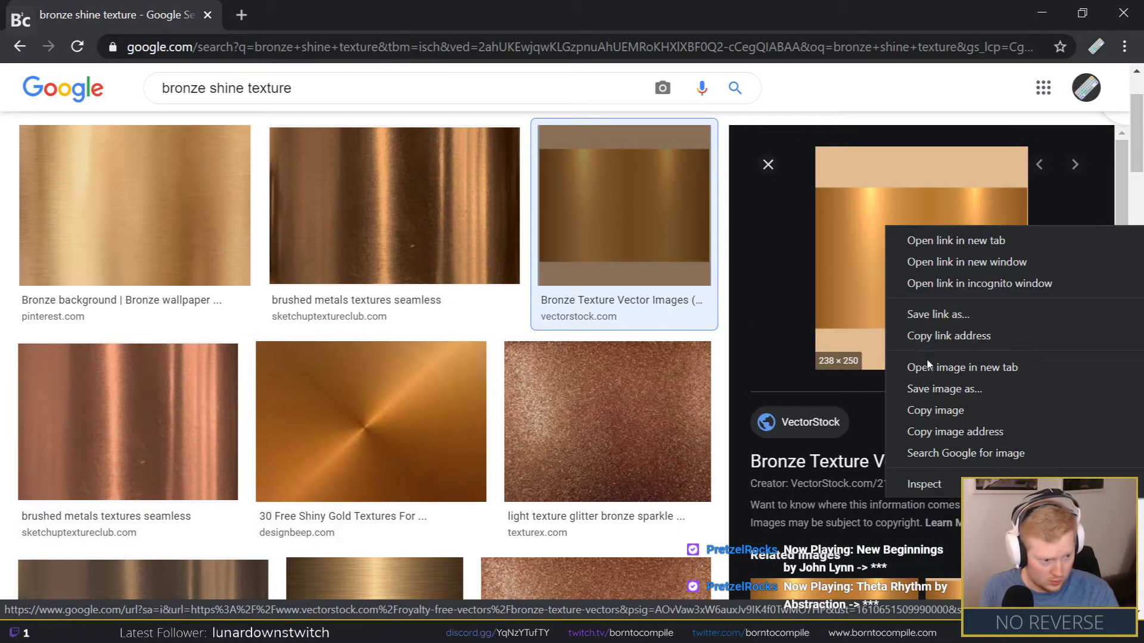
left_click(935, 408)
key("alt+Tab")
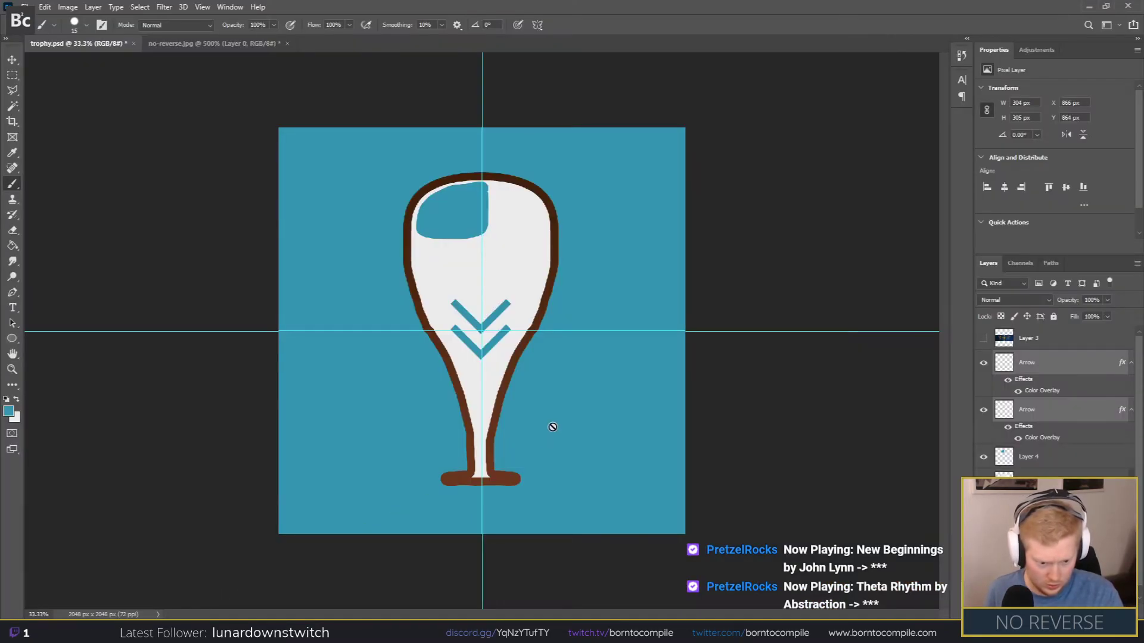
Step: Paste the bronze texture as a new layer, enlarge it to about 2345 by 2571 px over the whole canvas, and hide it
key("ctrl+v")
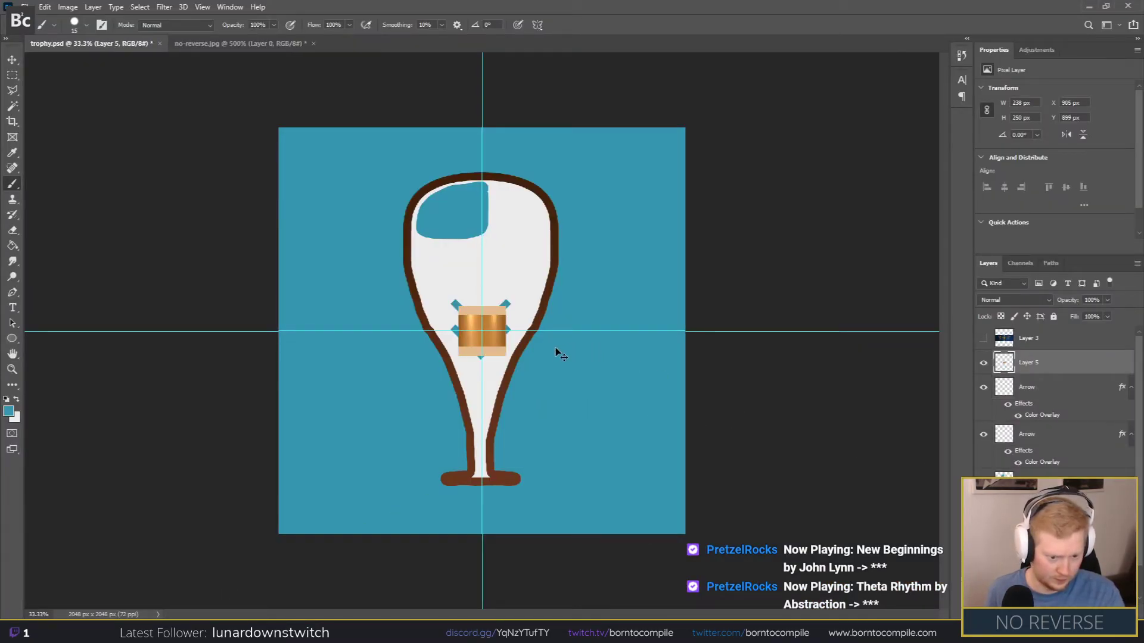
key("ctrl+t")
left_click_drag(507, 355, 690, 520)
left_click_drag(566, 417, 412, 221)
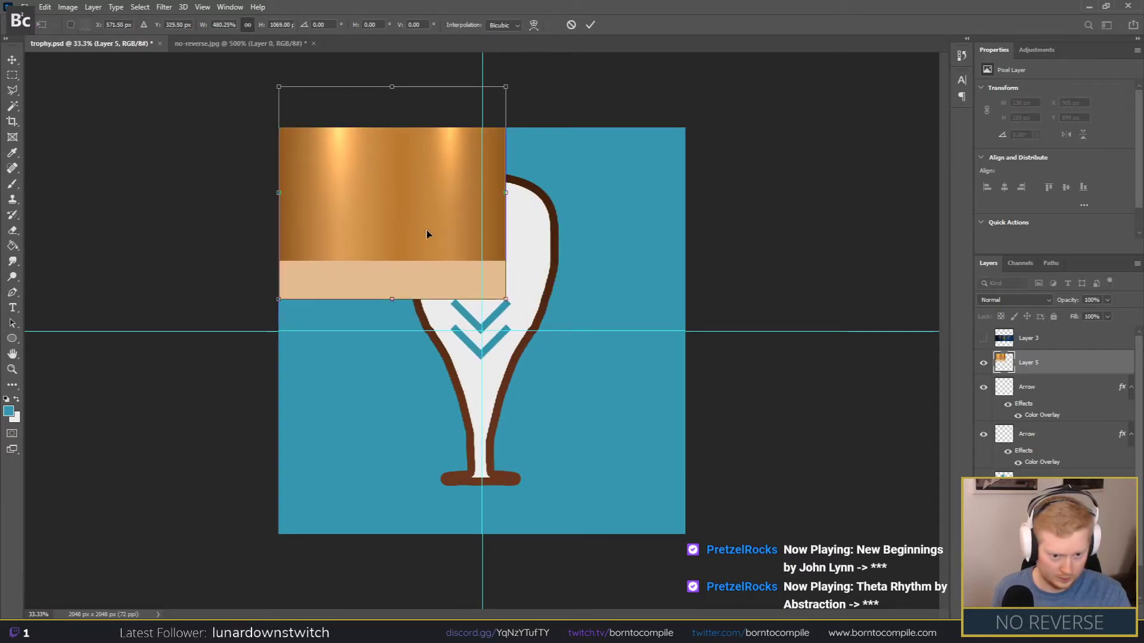
left_click_drag(506, 298, 718, 574)
key("Return")
key("b")
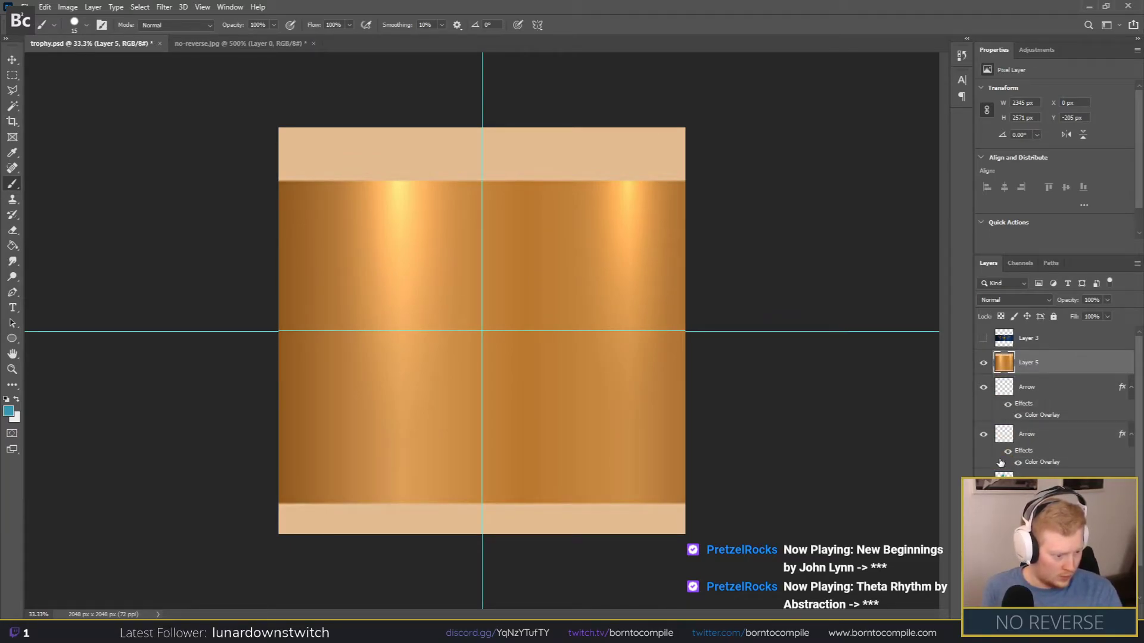
left_click(984, 365)
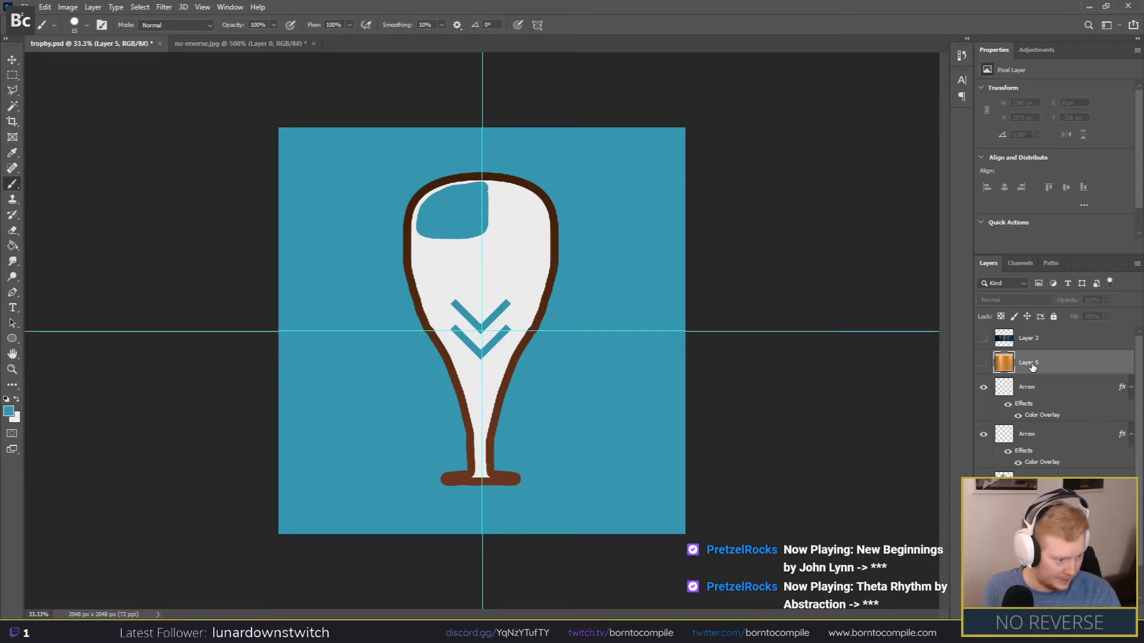
Step: Turn off the gradient Stroke effect on Layer 2, the trophy shape
left_click(1026, 387)
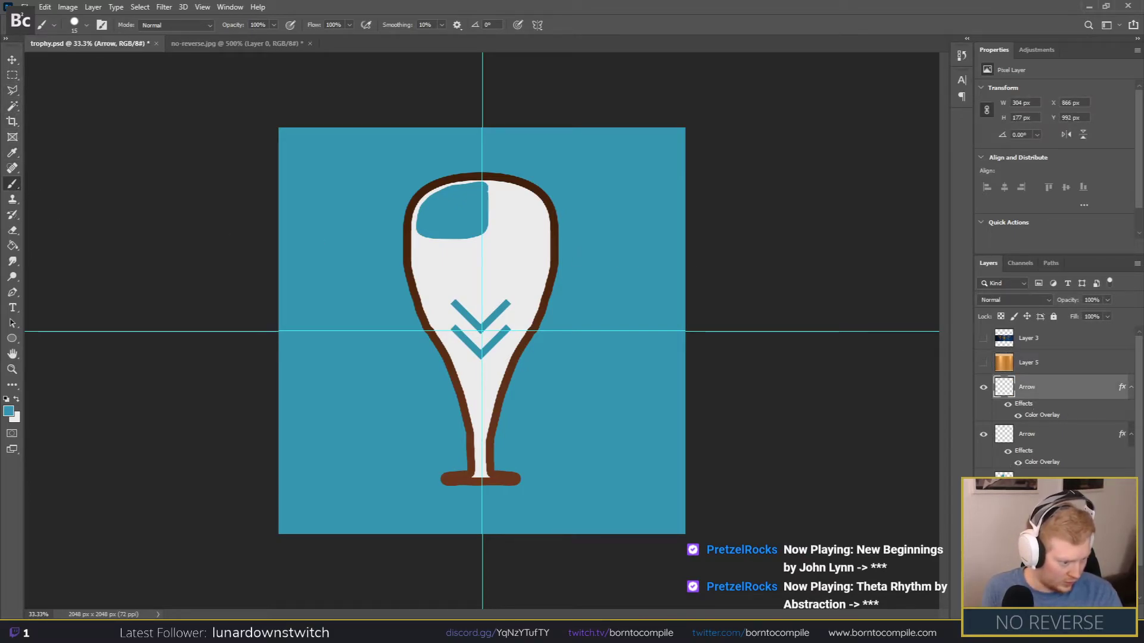
left_click(983, 505)
left_click(983, 506)
left_click(1028, 505)
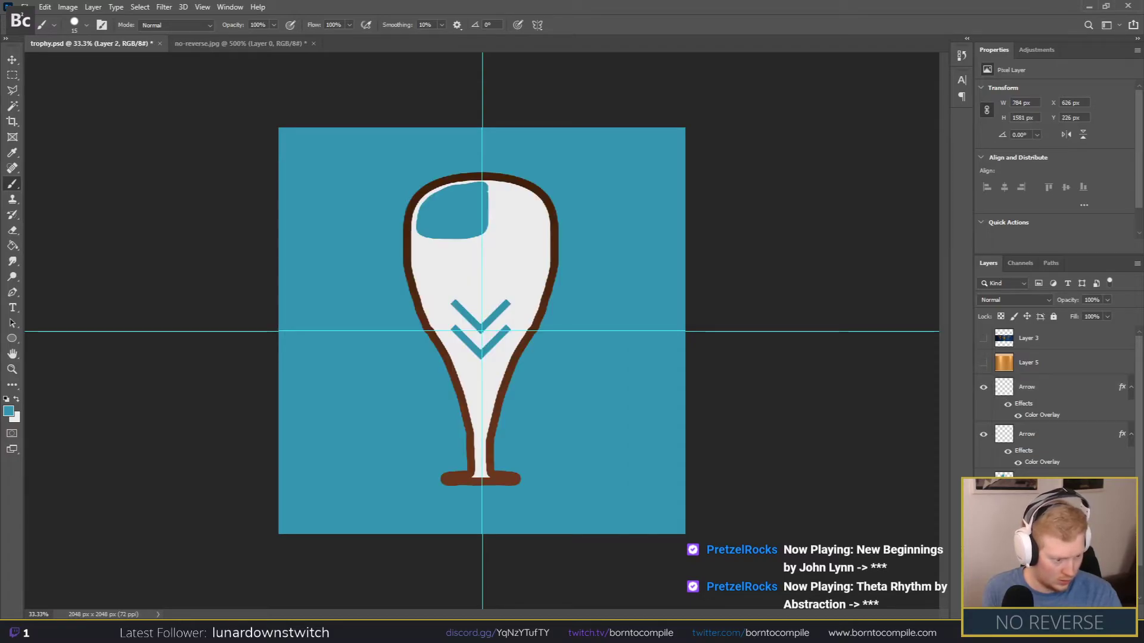
double_click(1028, 533)
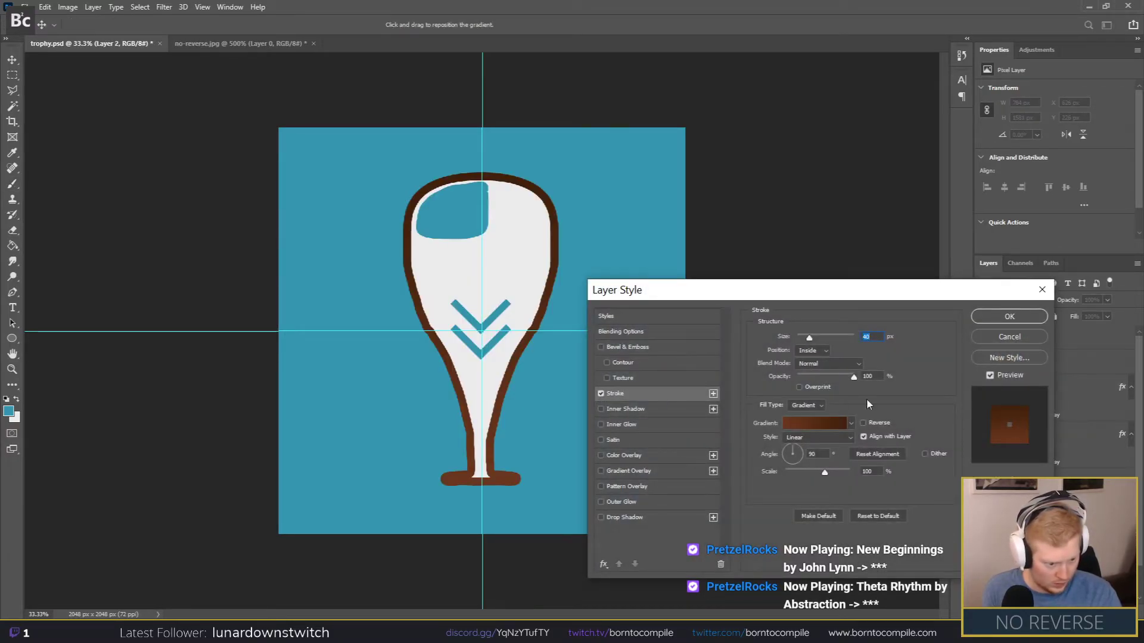
left_click(601, 393)
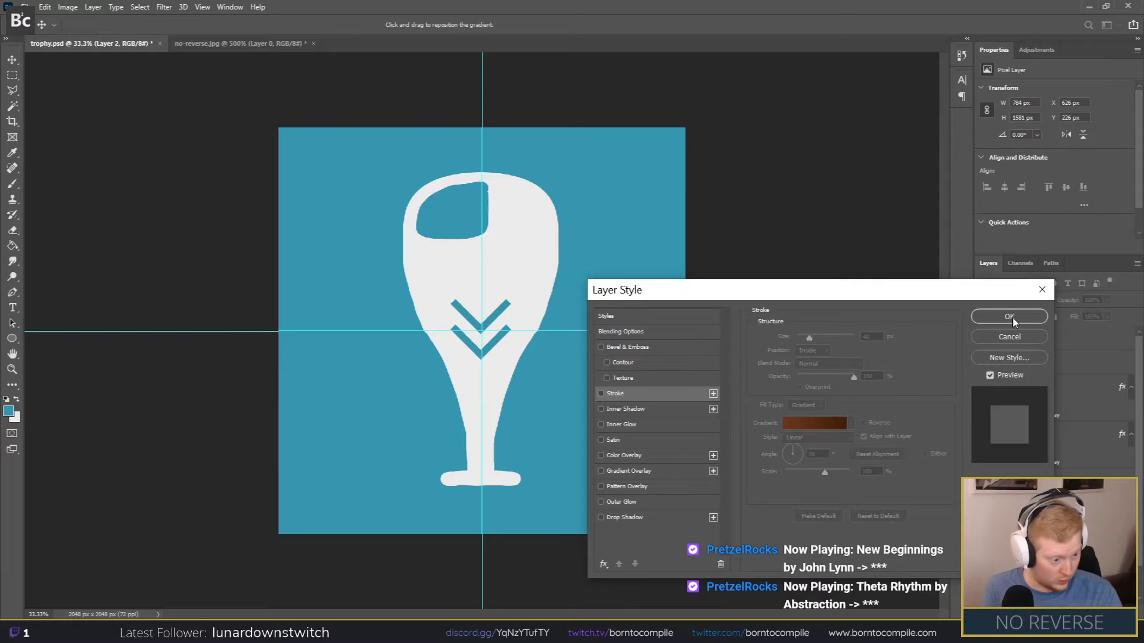
left_click(1010, 316)
Step: Duplicate Layer 2 under the default name Layer 2 copy
right_click(1070, 505)
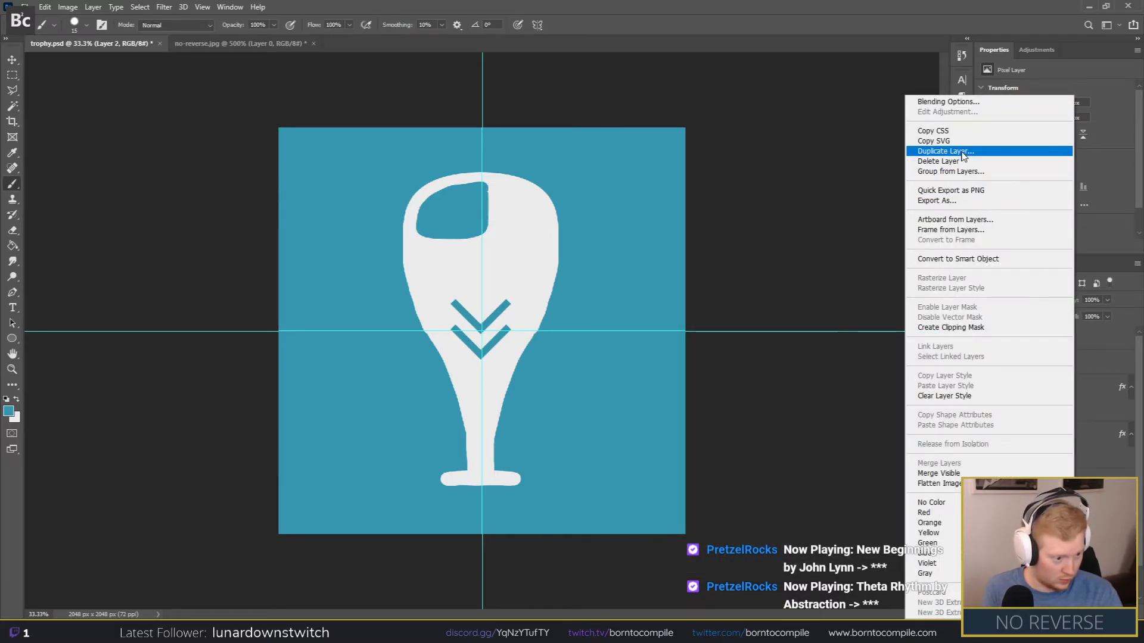
left_click(962, 152)
key("Return")
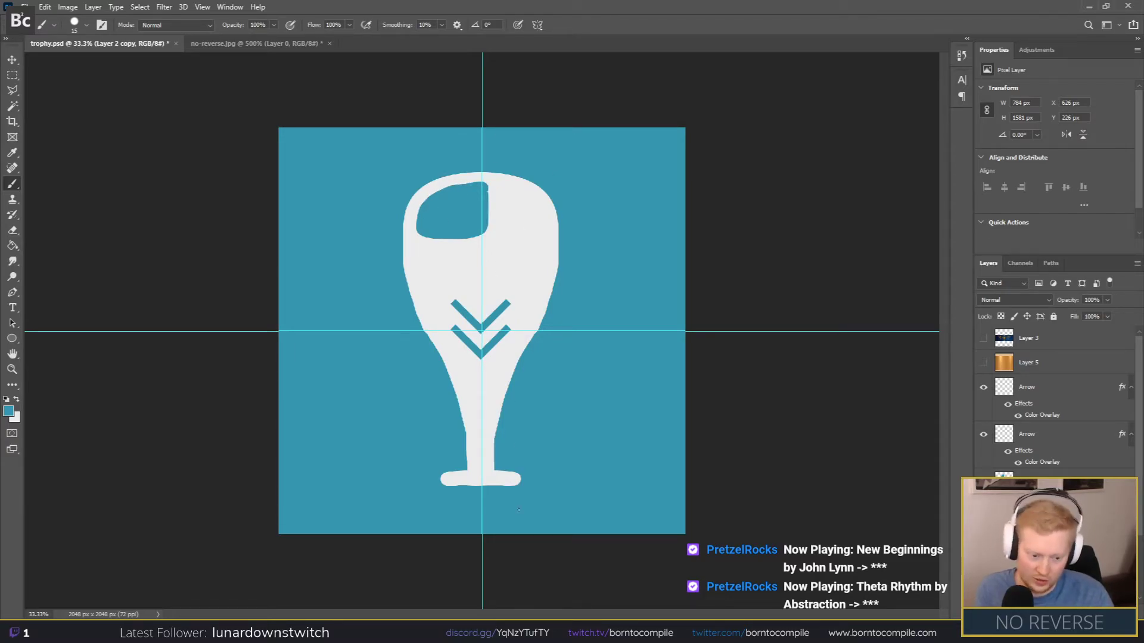
Step: Move both Arrow layers together to X 872 px so the chevrons are centred on the vertical guide
left_click(1036, 387)
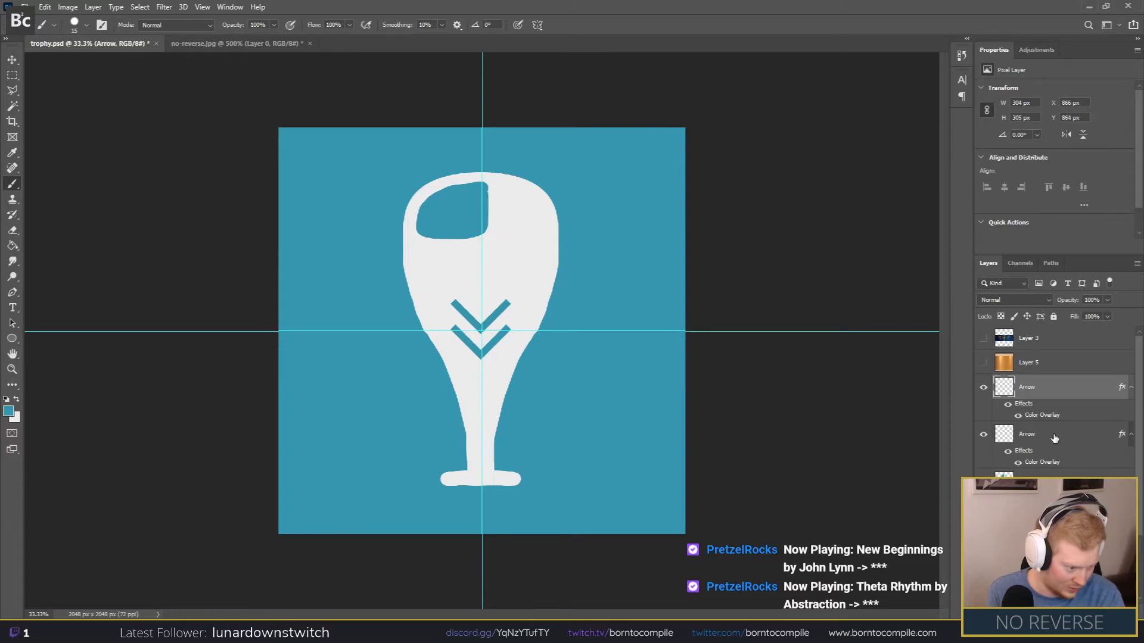
left_click(1034, 435, "shift")
left_click(11, 60)
scroll(473, 306, "up", 4)
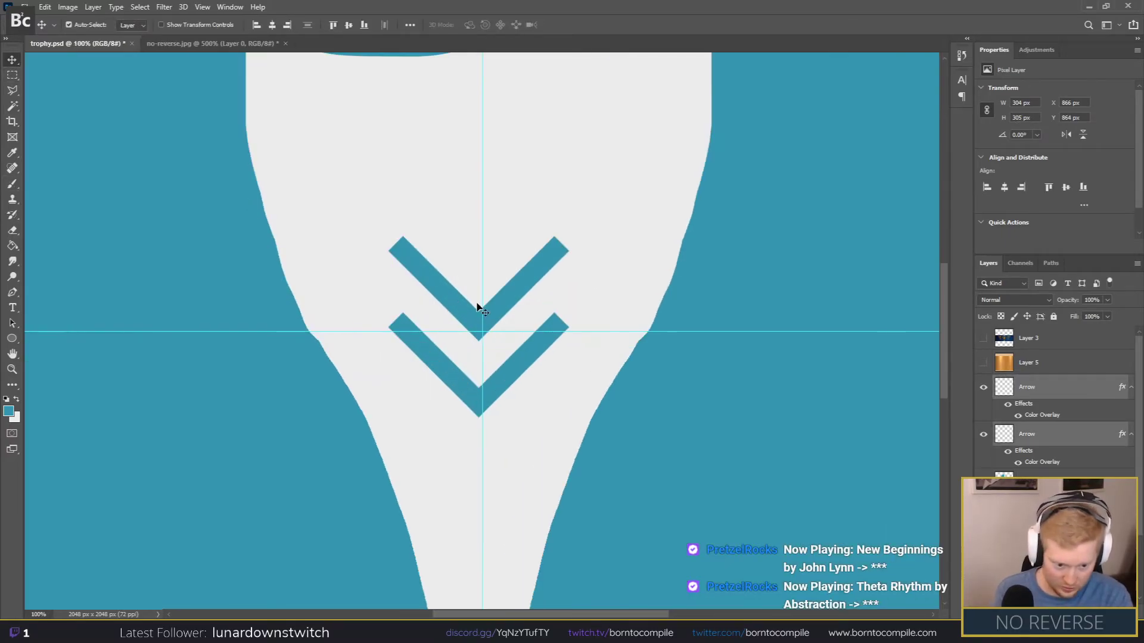
left_click_drag(511, 310, 516, 305)
key("ctrl+minus")
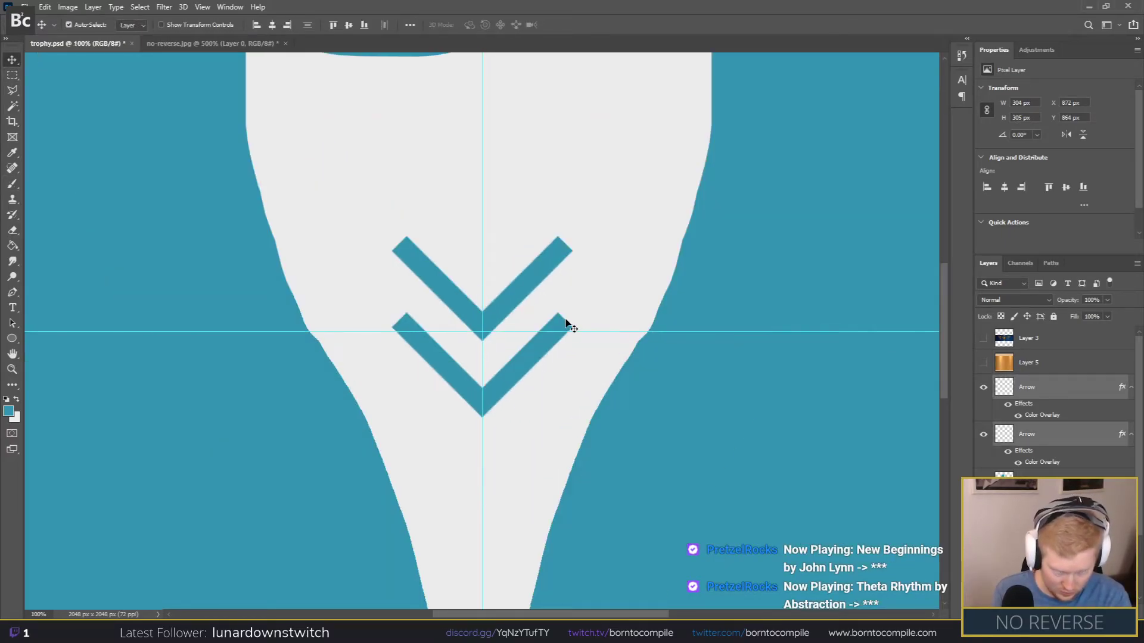
key("ctrl+minus")
key("ctrl+minus")
key("ctrl+minus")
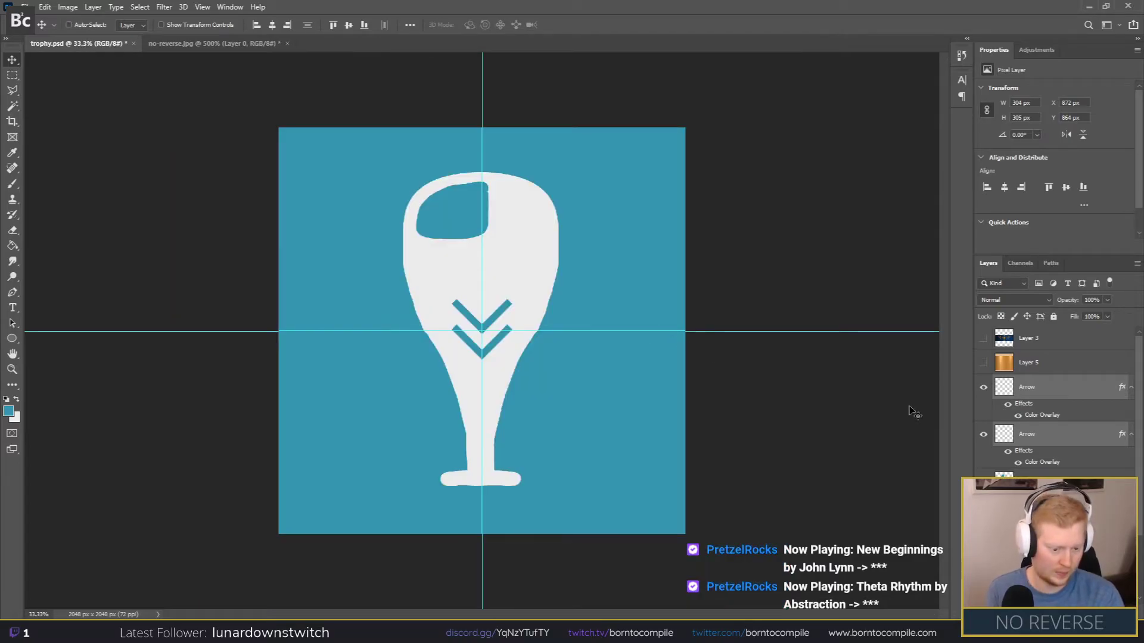
Step: Give Layer 2 copy a 40 px inside Stroke in solid black and set its fill to 0%
left_click(1036, 390)
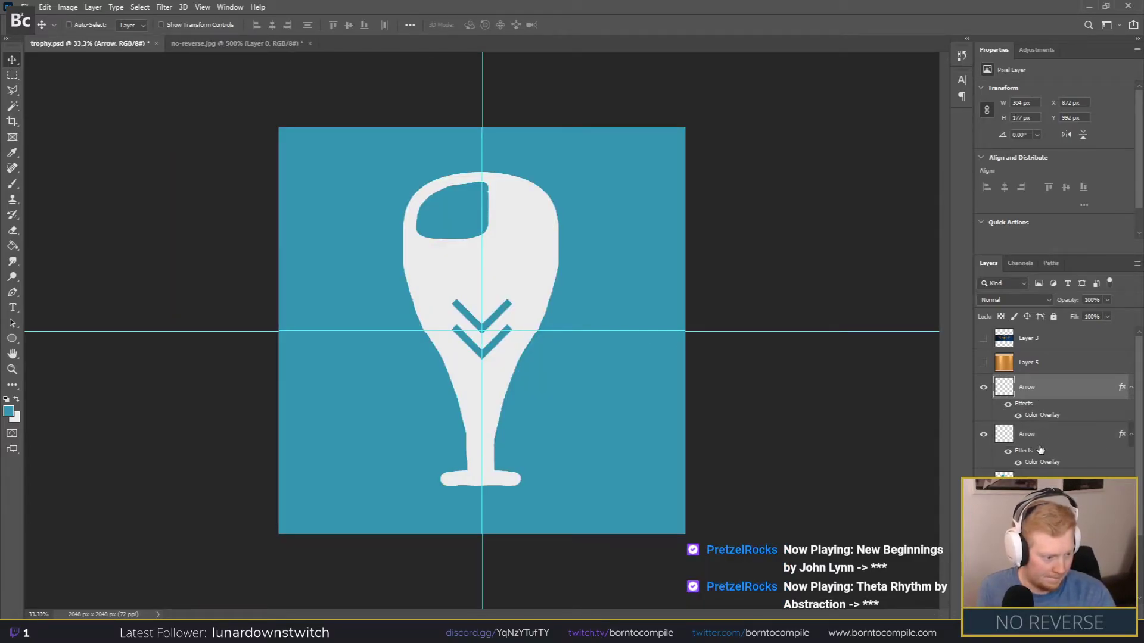
left_click(1043, 475)
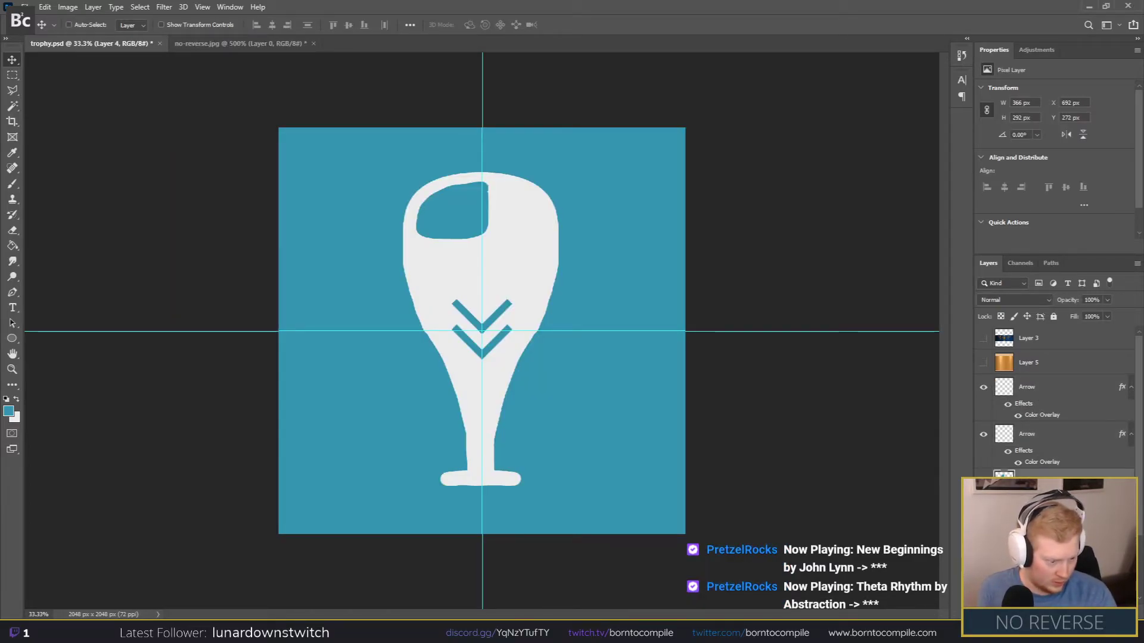
right_click(1064, 502)
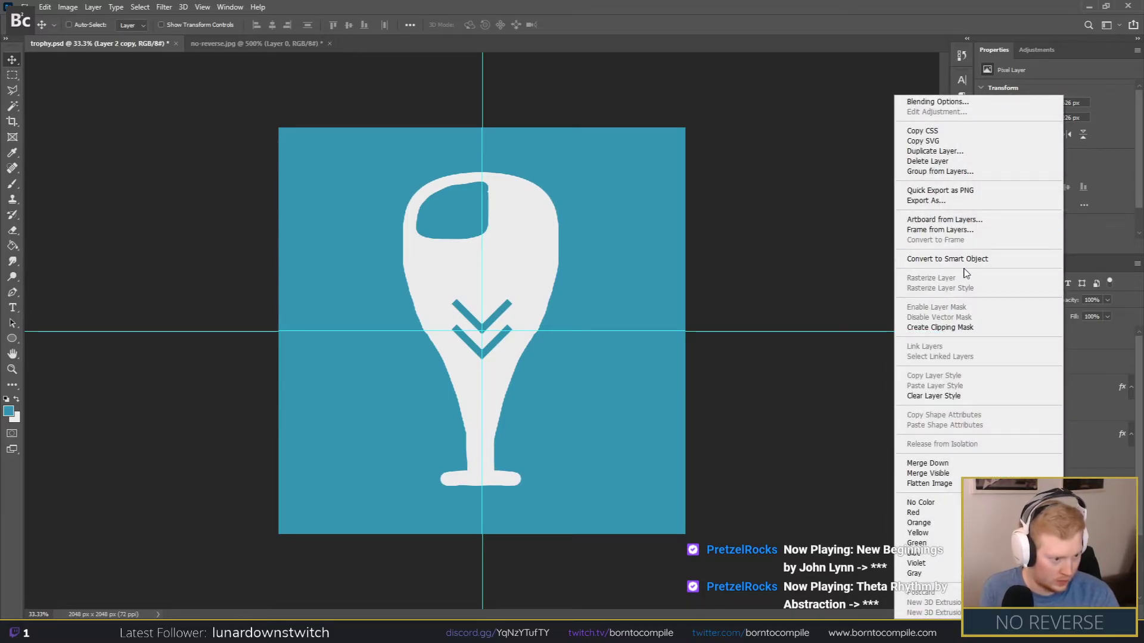
key("Escape")
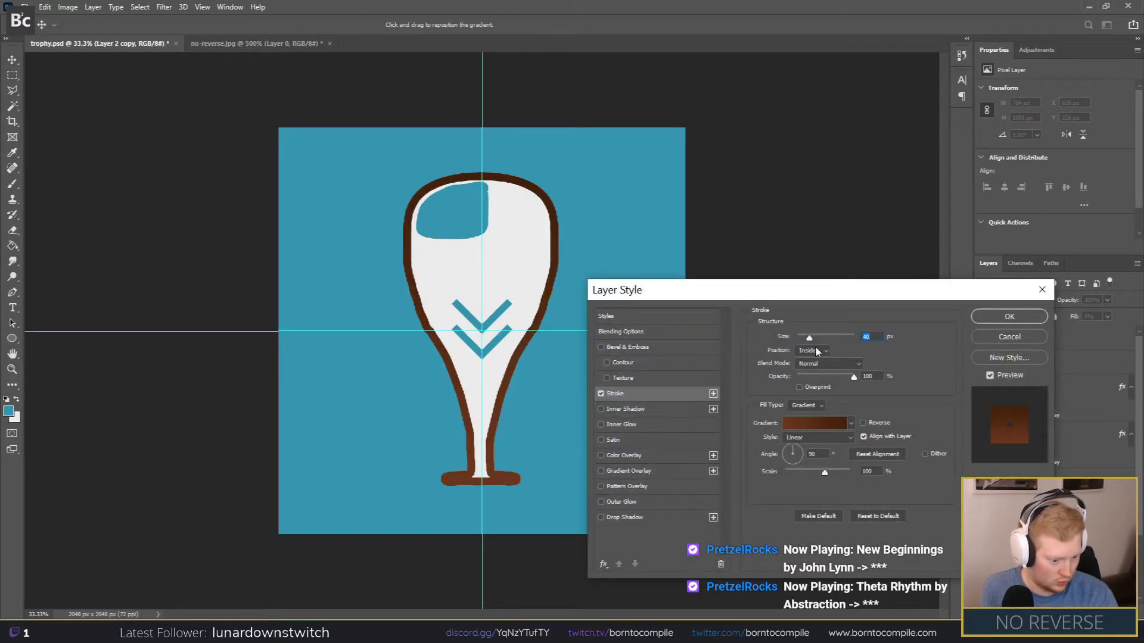
left_click(807, 405)
left_click(803, 420)
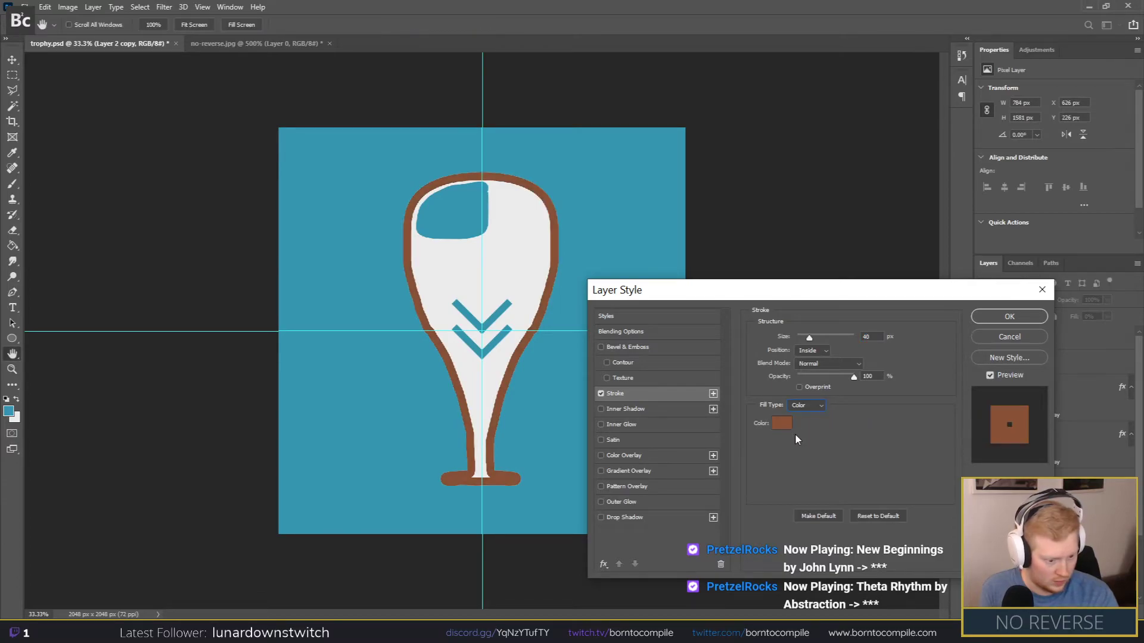
left_click(799, 425)
left_click_drag(794, 427, 752, 442)
left_click(1002, 287)
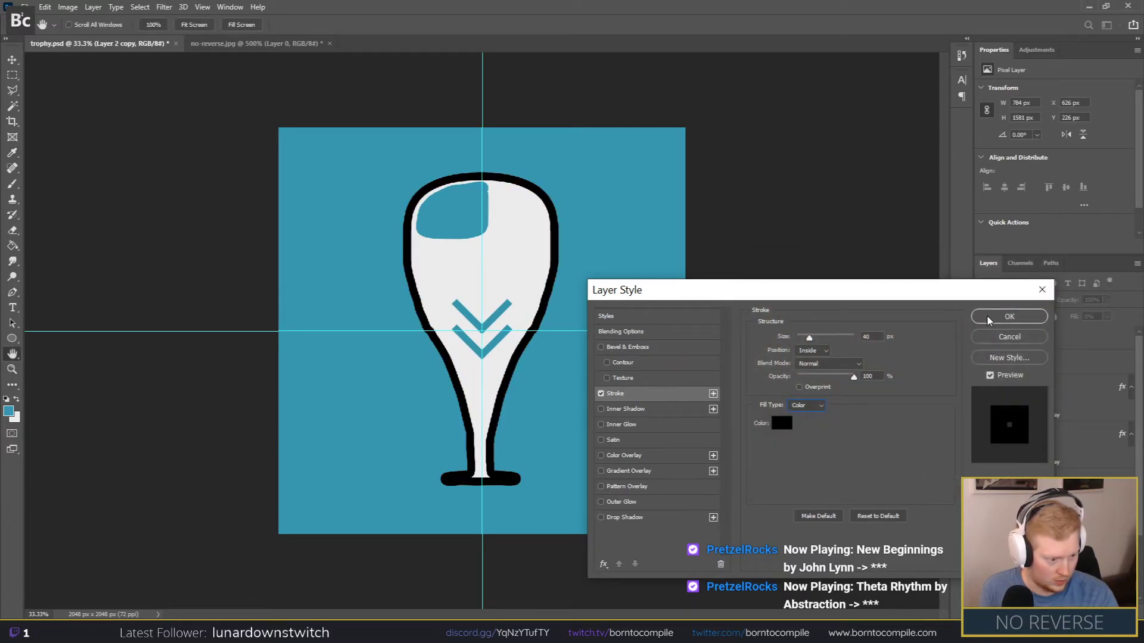
left_click(990, 319)
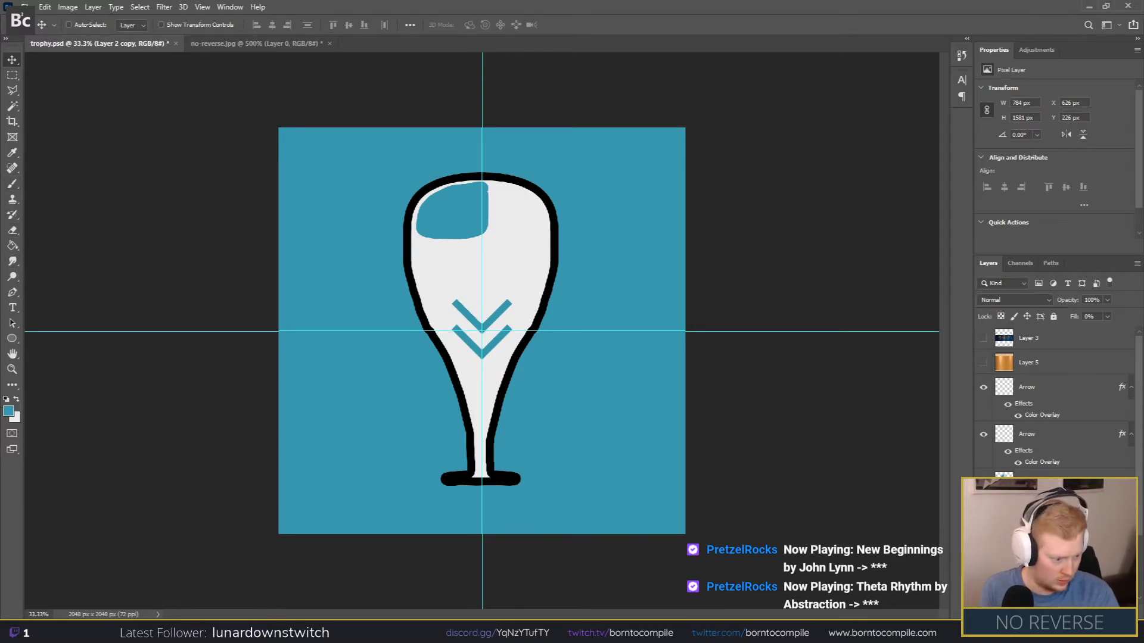
key("ctrl+z")
key("ctrl+shift+z")
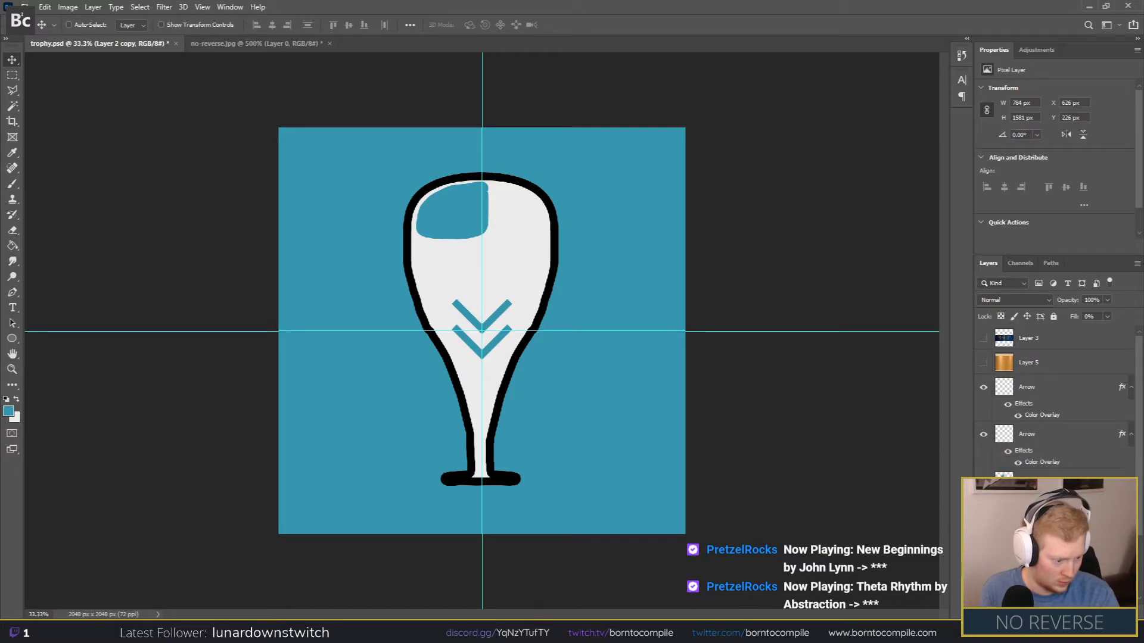
Step: Place the bronze Layer 5 beneath Layer 4, clipped to Layer 2 copy, and rasterize the layer style of Layer 2 copy
right_click(1045, 360)
left_click(954, 327)
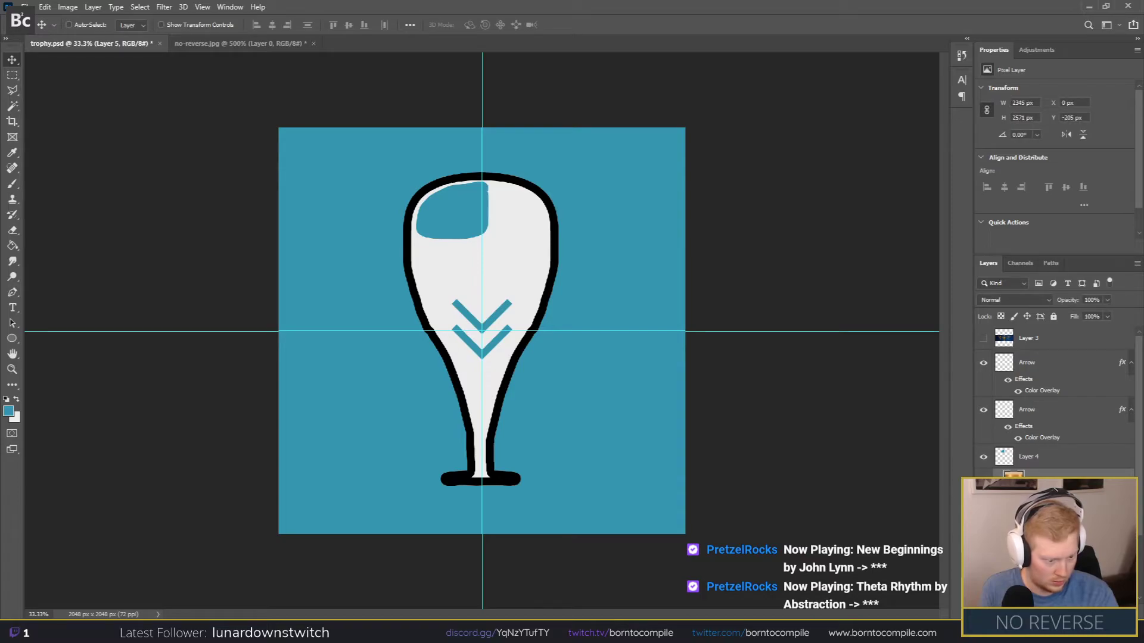
key("ctrl+z")
key("ctrl+shift+z")
right_click(1072, 506)
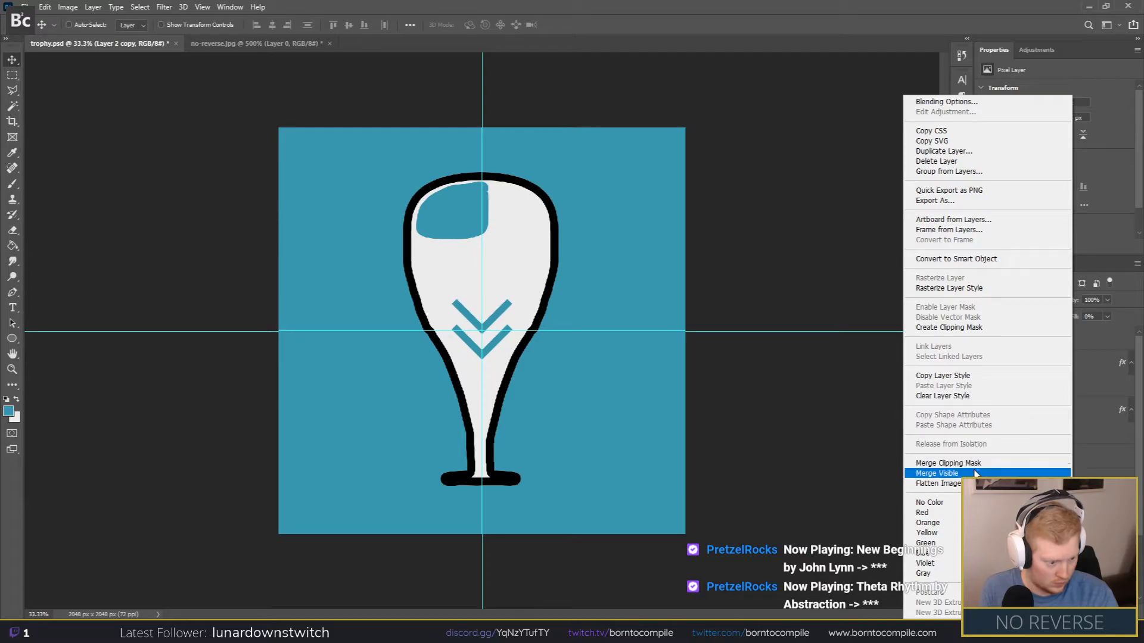
left_click(958, 291)
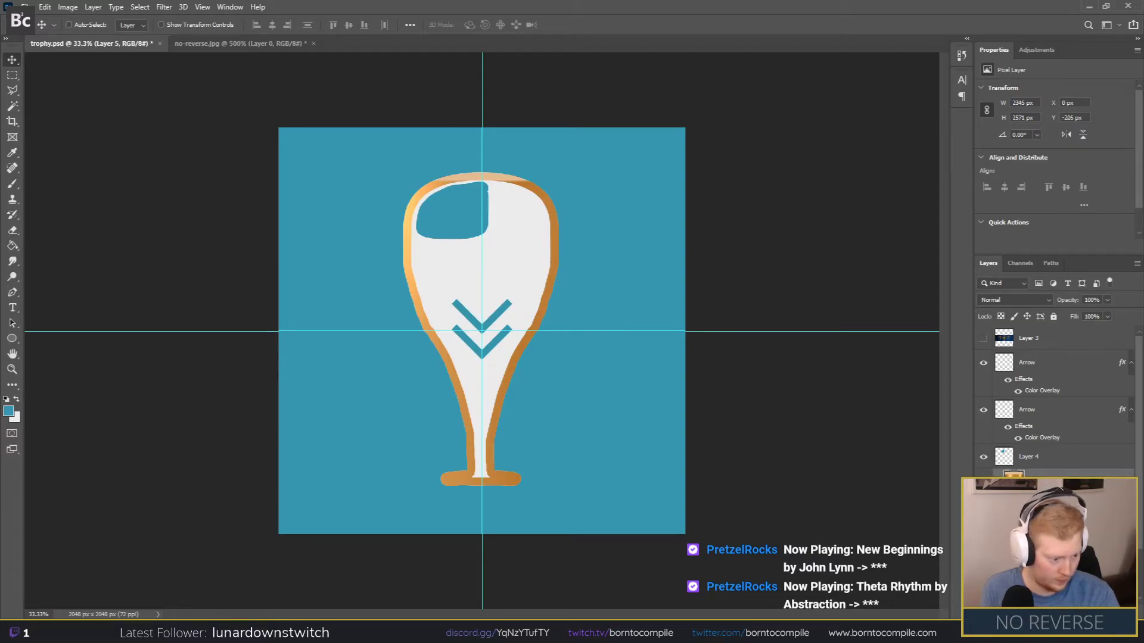
Step: Rotate the clipped bronze texture to a diagonal and reposition it to cover the whole trophy outline
key("ctrl+t")
left_click_drag(778, 593, 760, 273)
left_click_drag(651, 338, 594, 312)
key("Return")
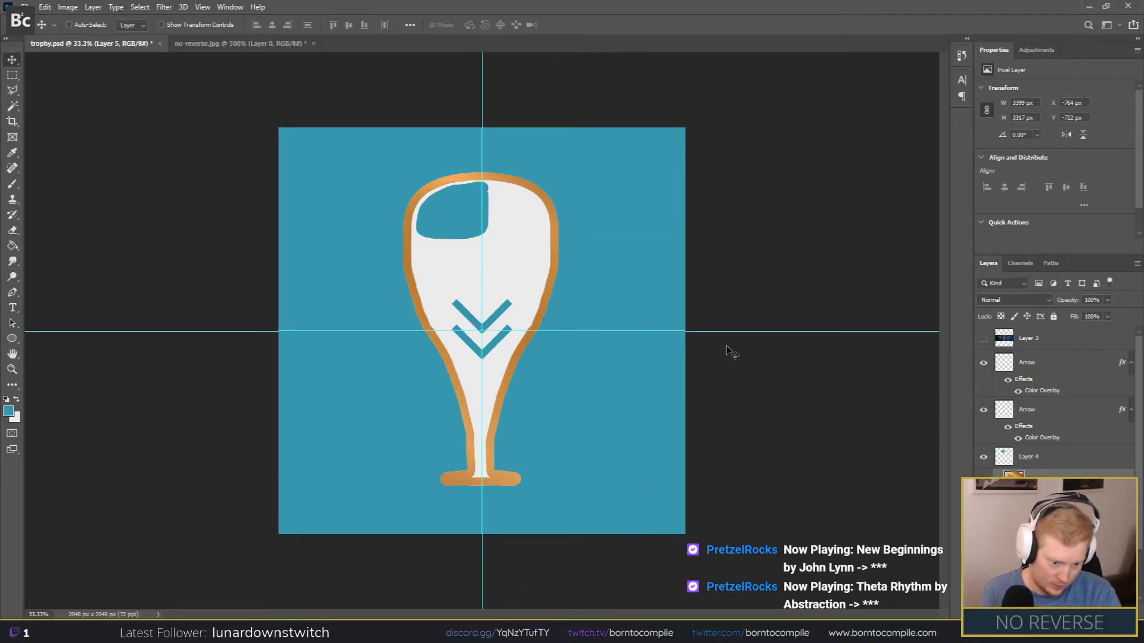
Step: Hide the teal background Layer 0 and activate the Rectangular Marquee tool
scroll(1054, 405, "down", 3)
left_click(1031, 518)
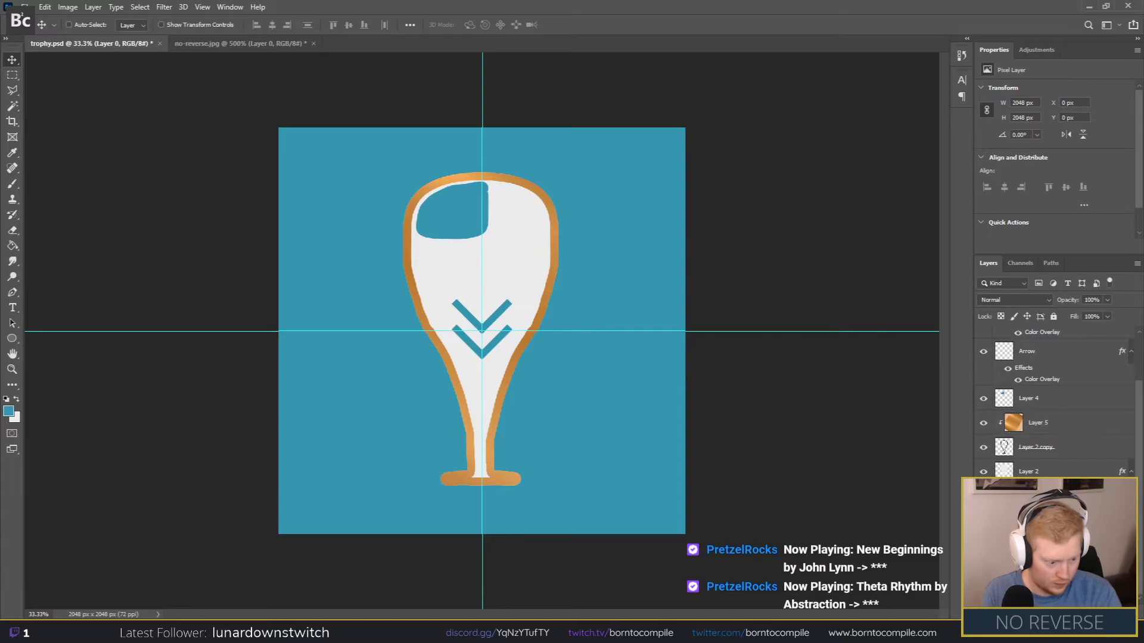
left_click(983, 517)
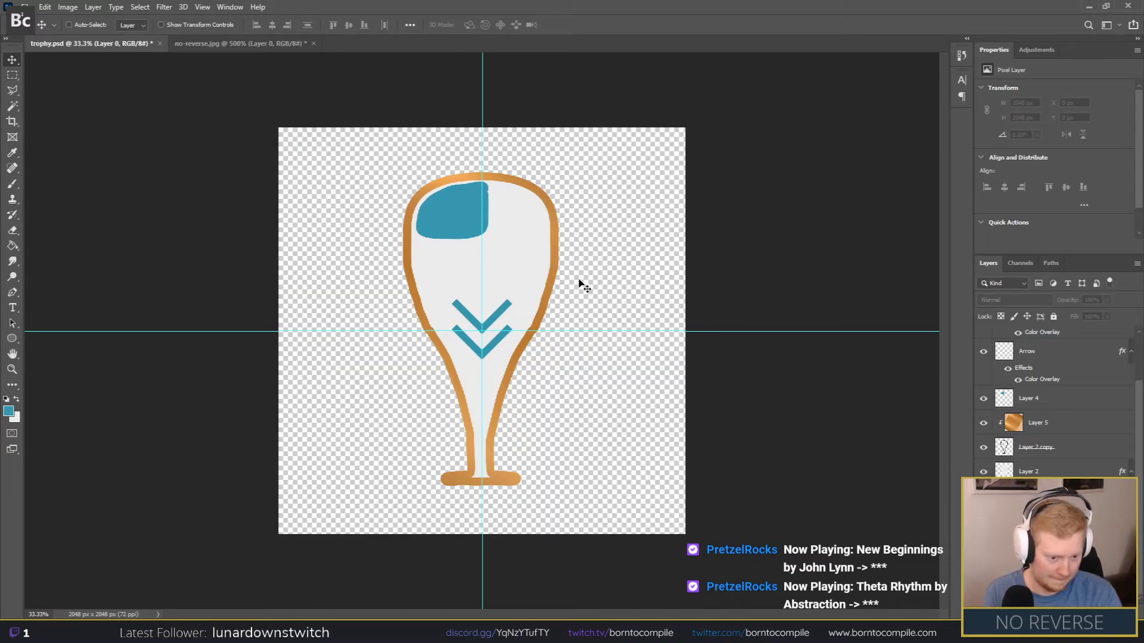
left_click(12, 75)
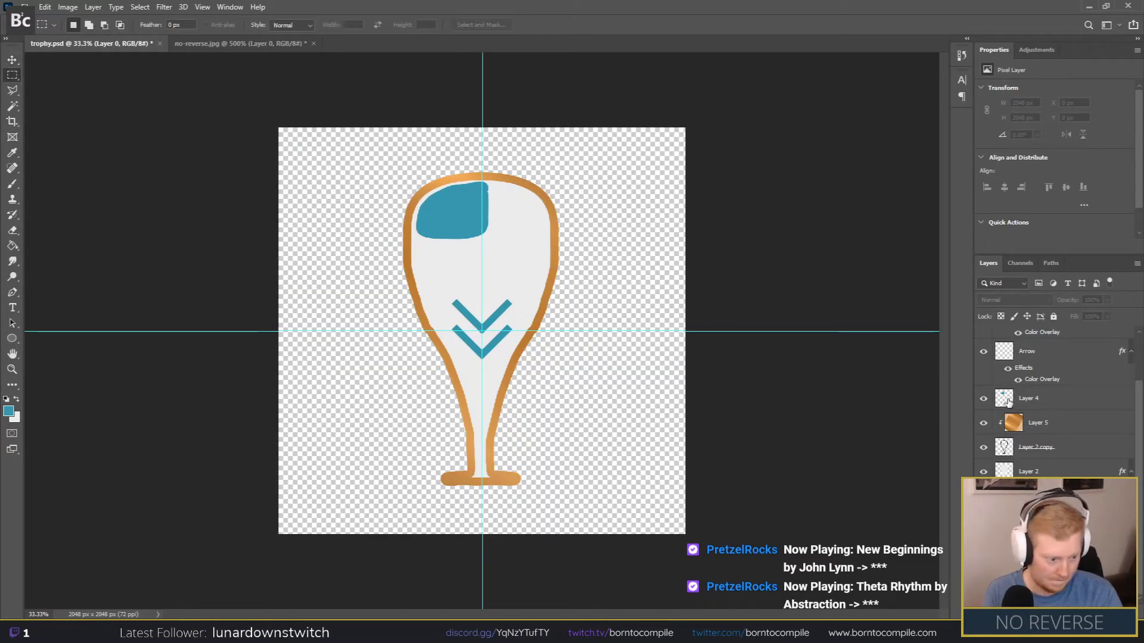
Step: Delete the part of Layer 4's teal shape that extends past the vertical centre guide
left_click(1008, 403)
left_click_drag(548, 128, 483, 279)
key("Delete")
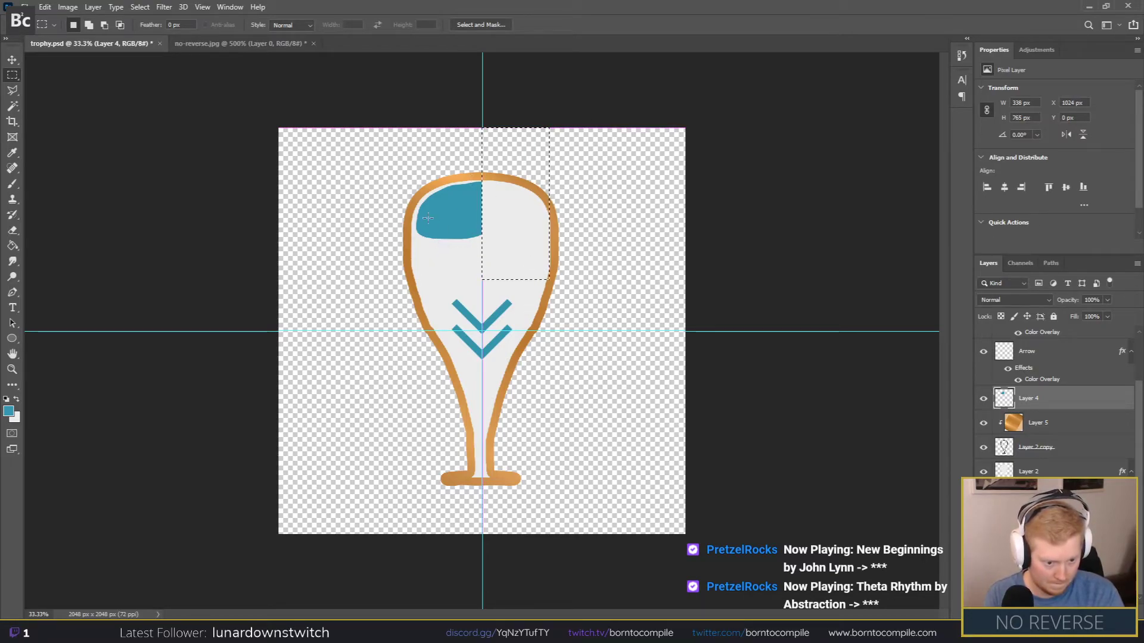
Step: Clear the selection and paint out the lower inner edge of Layer 4's teal shape up to the guide with a larger Hard Round brush
left_click(13, 183)
right_click(482, 229)
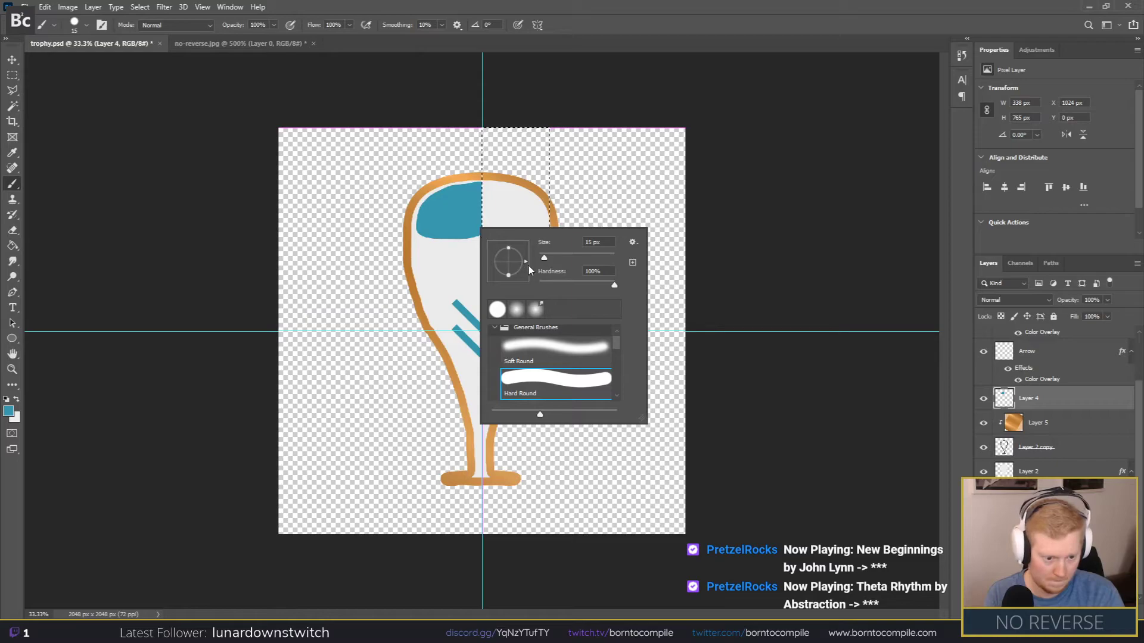
key("ctrl+d")
right_click(464, 204)
left_click(556, 230)
left_click(457, 215)
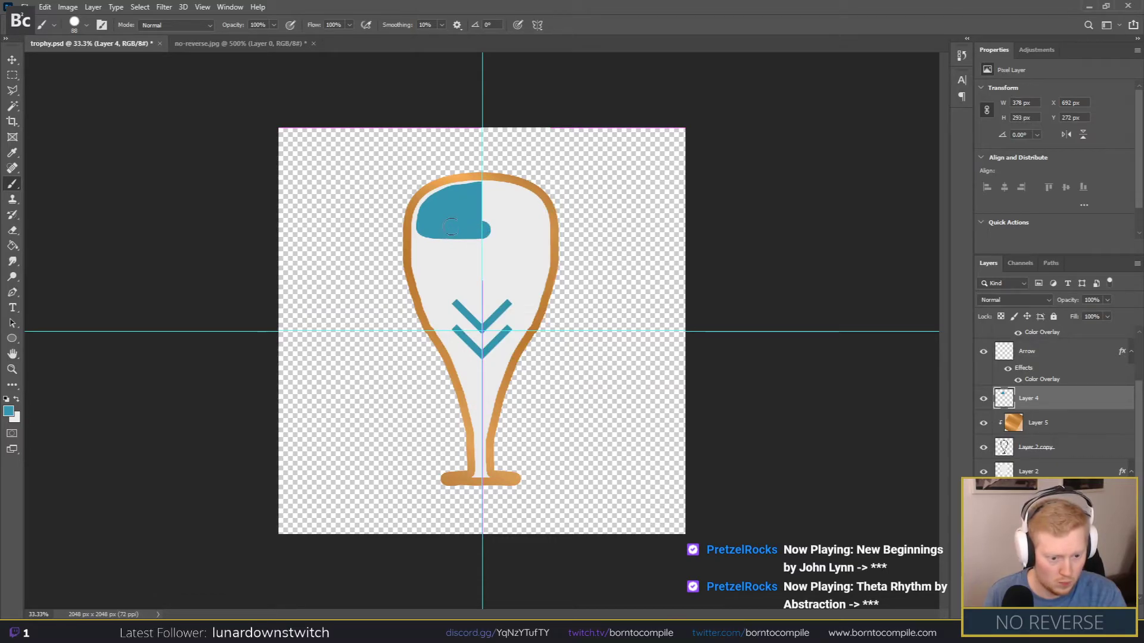
Step: Trim the new teal paint that spills over the vertical guide on Layer 4 and deselect
left_click(18, 78)
left_click_drag(560, 162, 484, 278)
key("Delete")
key("ctrl+d")
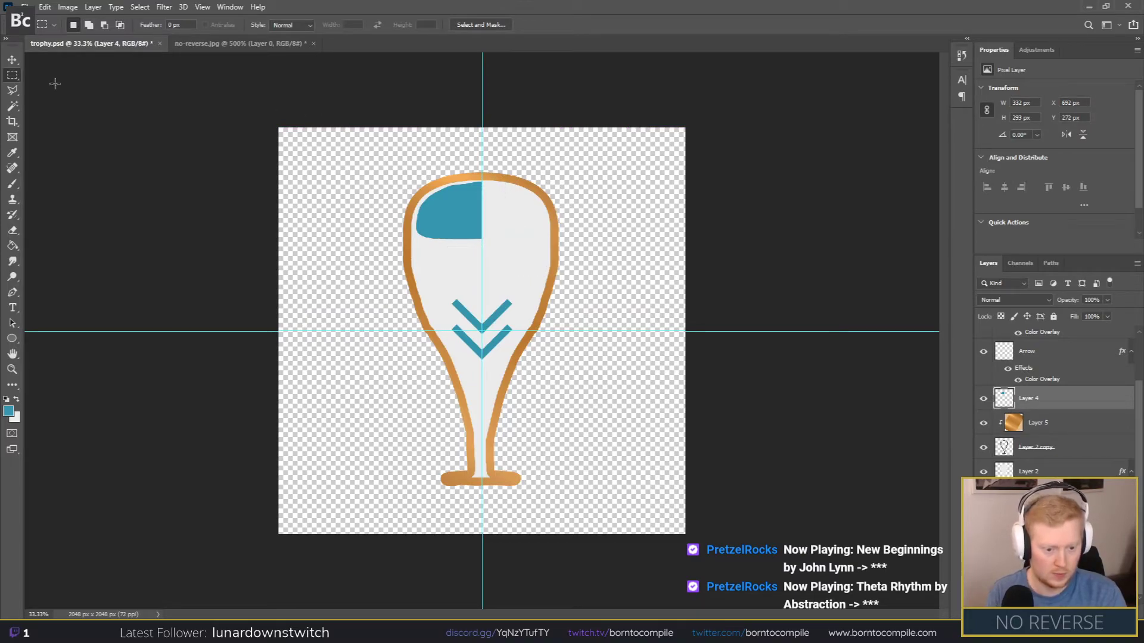
Step: Duplicate Layer 4, flip the copy horizontally and align it with the original across the centre guide to complete the teal shape
left_click(18, 64)
right_click(1052, 399)
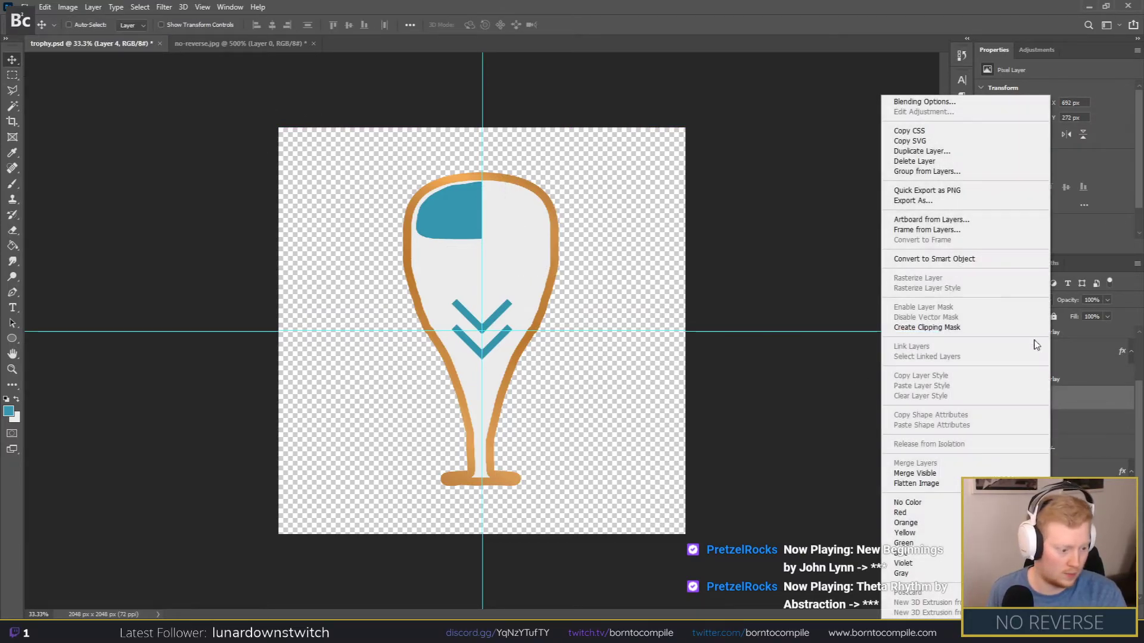
left_click(930, 154)
key("Return")
left_click(45, 6)
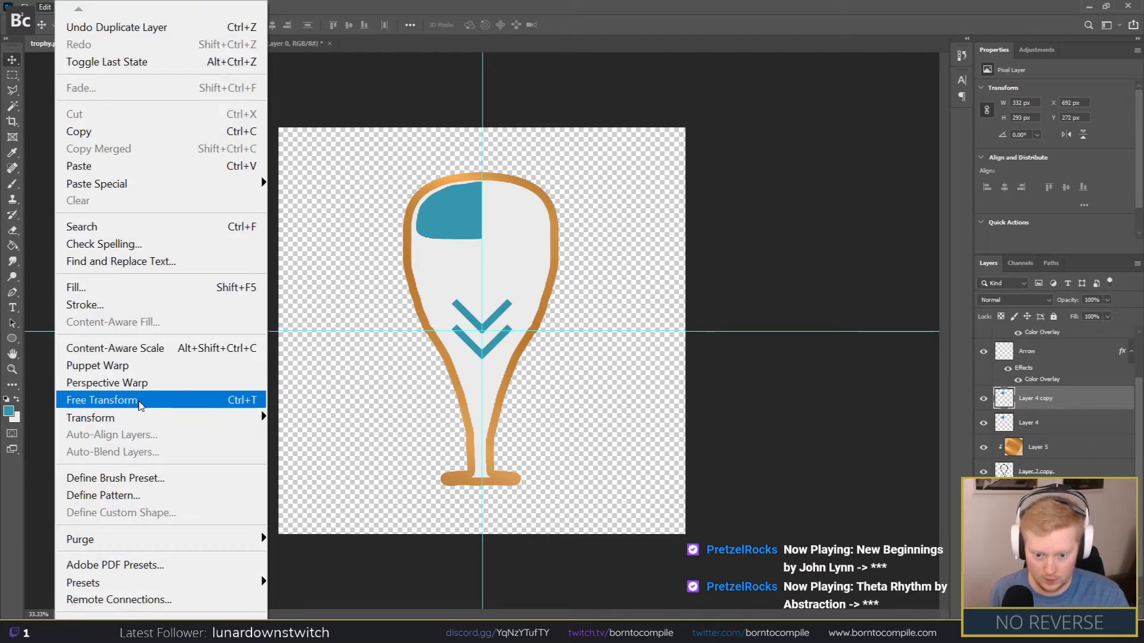
mouse_move(189, 419)
left_click(313, 399)
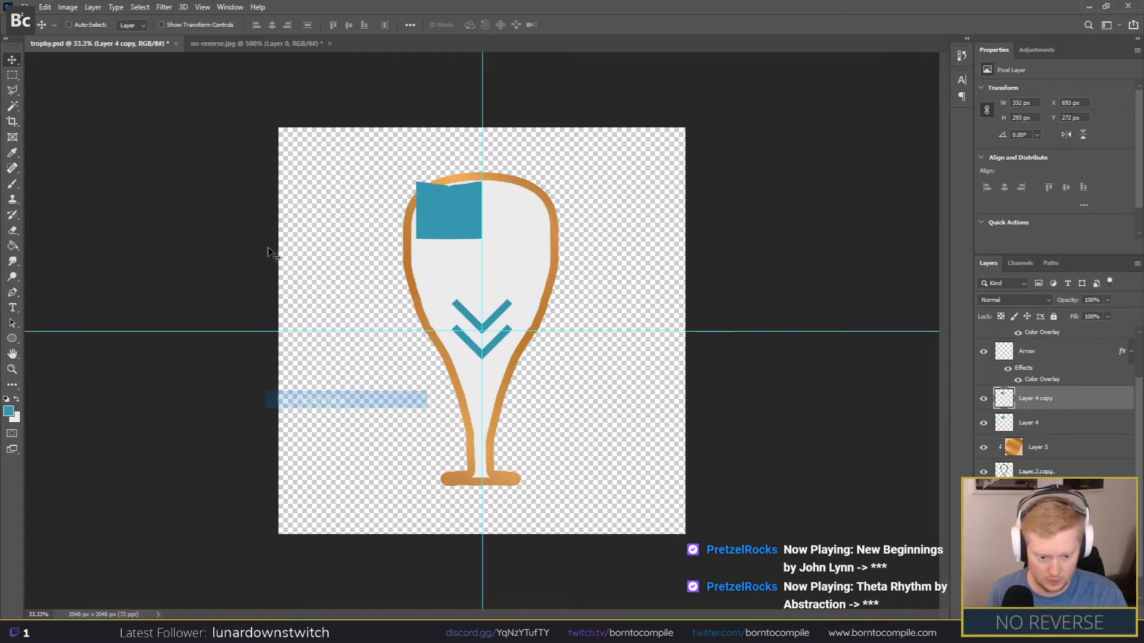
left_click_drag(456, 200, 521, 199)
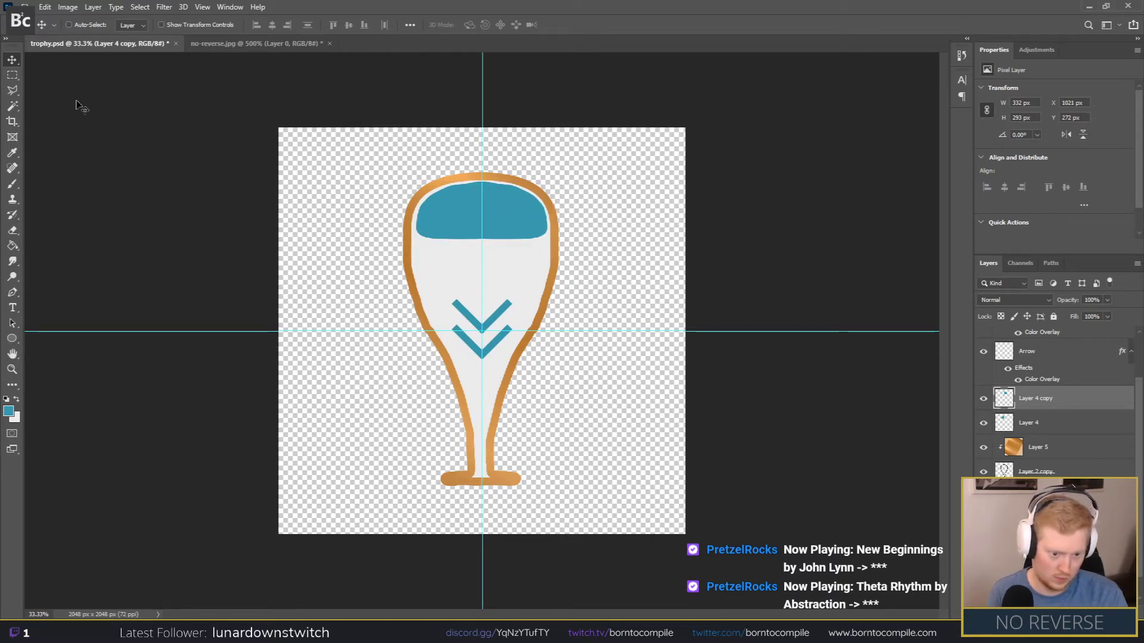
key("ctrl+minus")
key("ctrl+minus")
key("ctrl+minus")
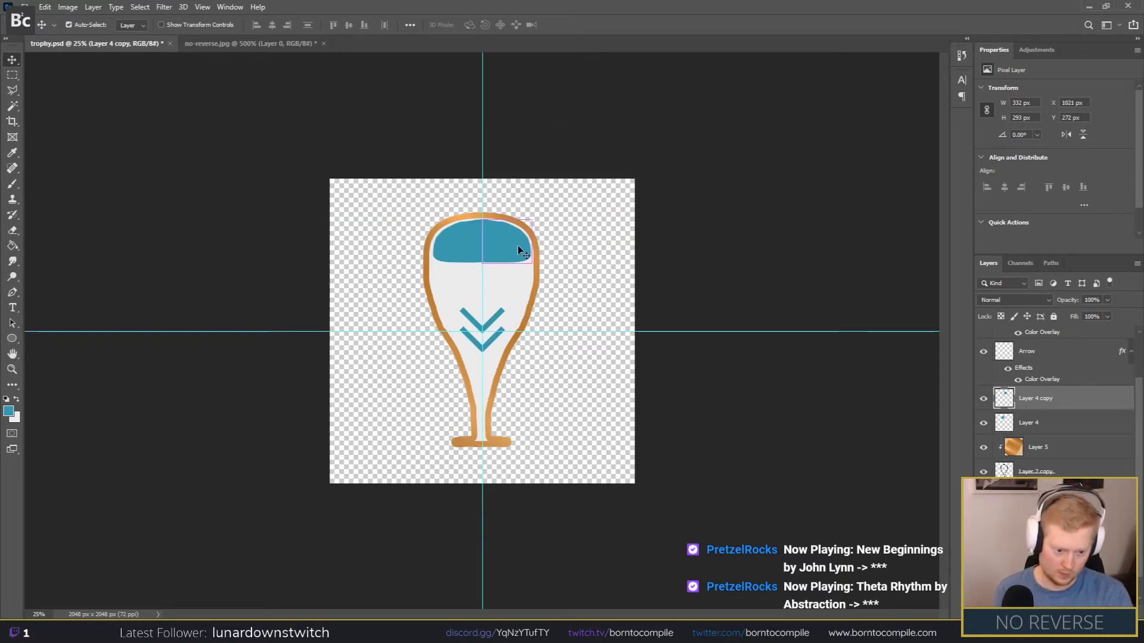
key("ctrl+plus")
key("ctrl+plus")
key("ctrl+plus")
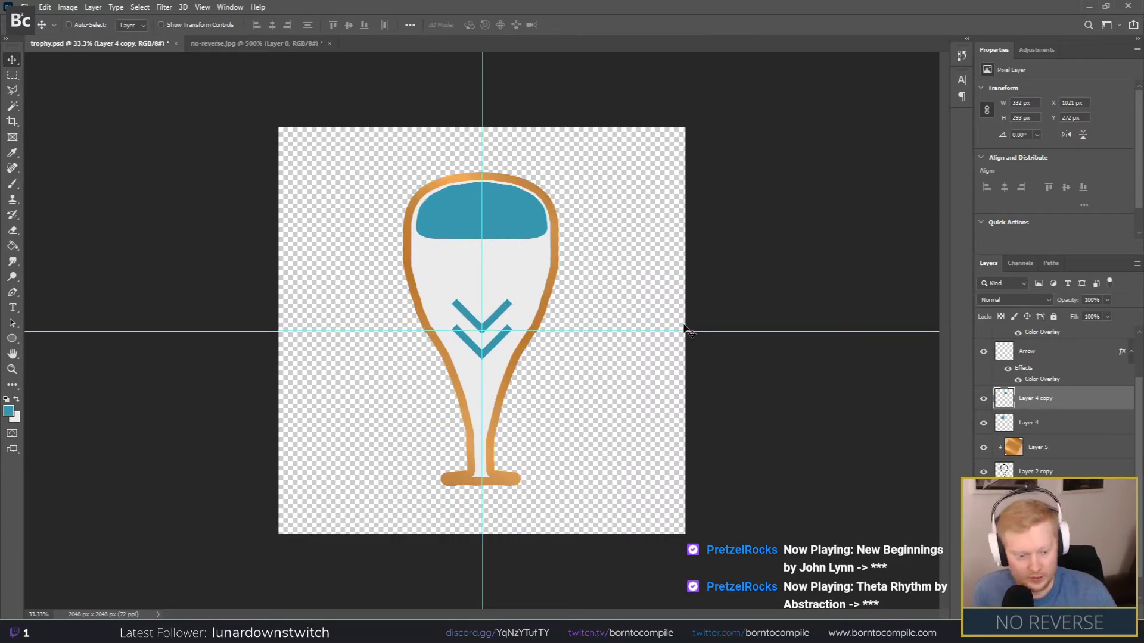
Step: Switch to the browser and search Google Images for trophy
left_click(197, 575)
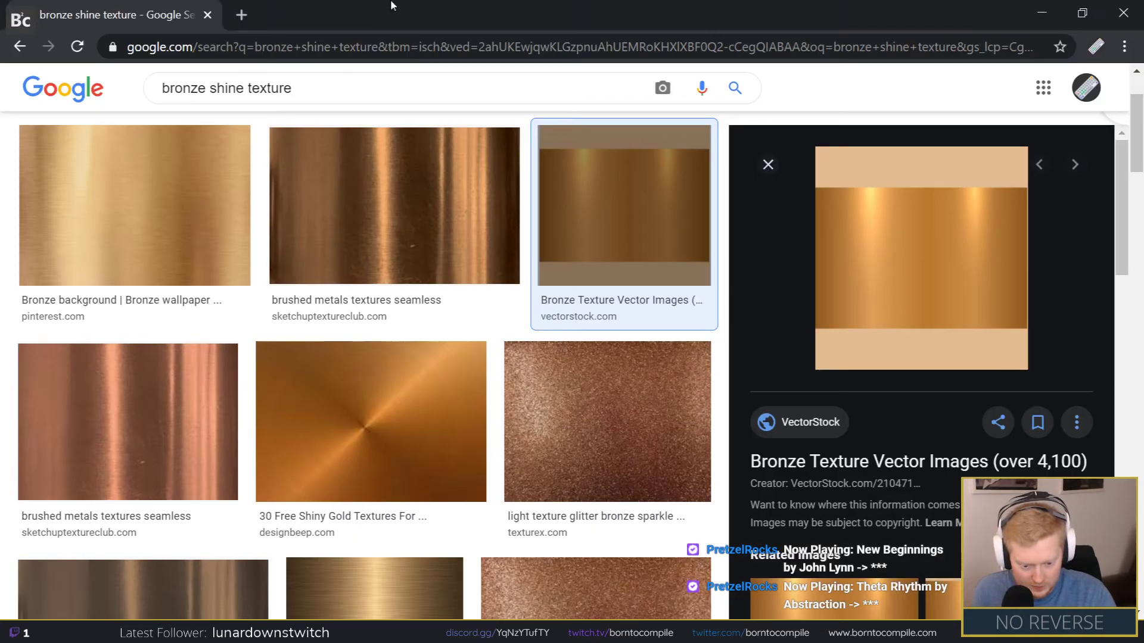
left_click(159, 45)
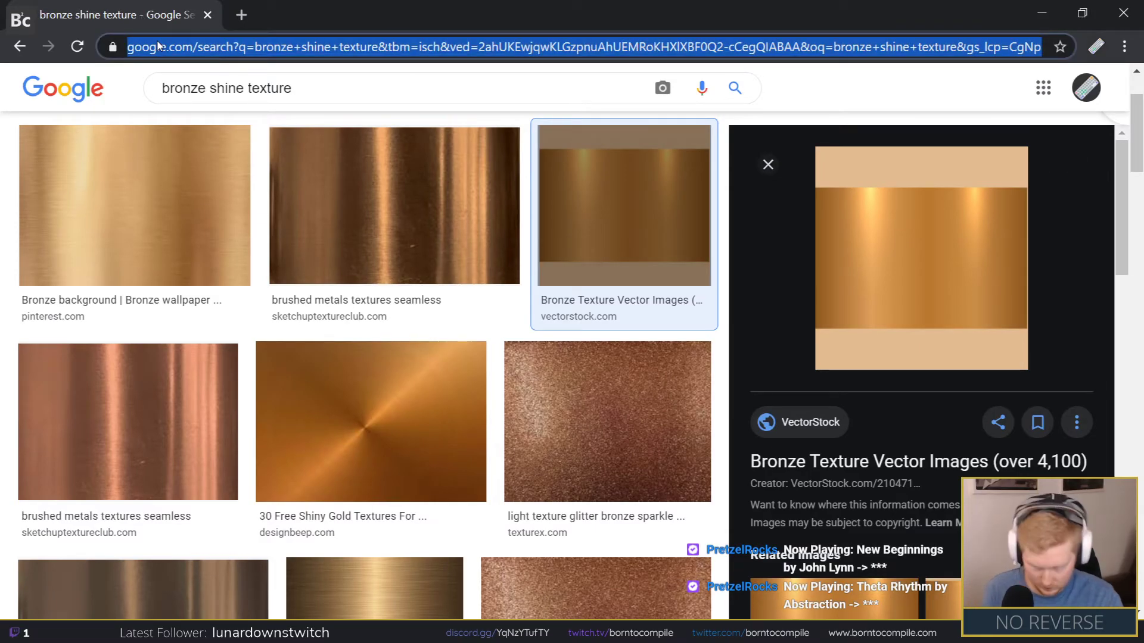
type("tro")
left_click_drag(145, 5, 0, 134)
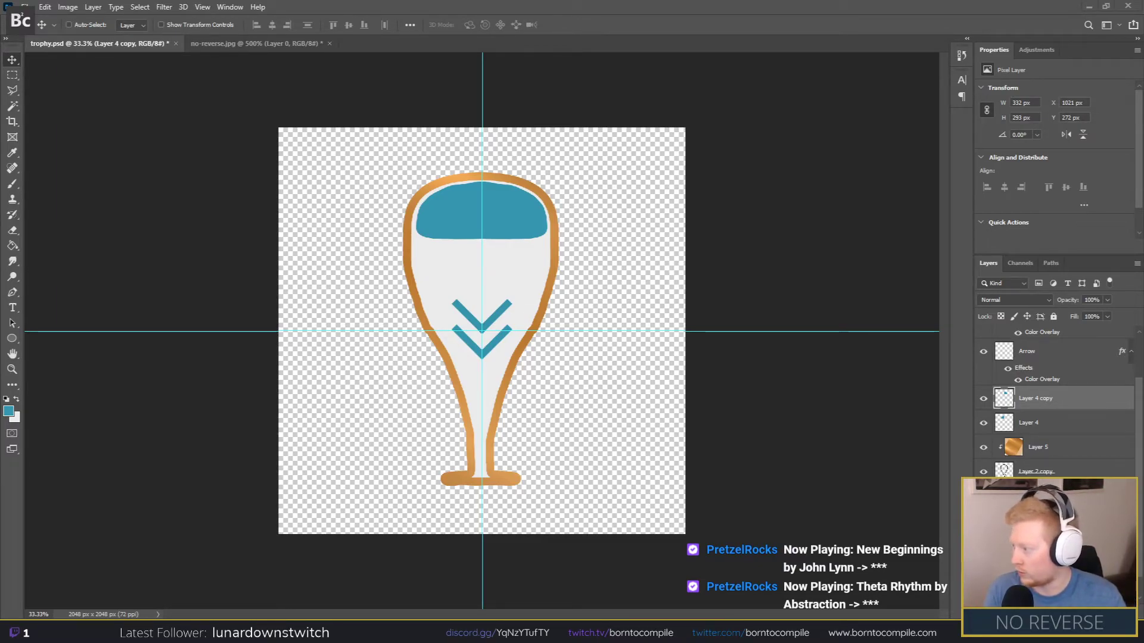
left_click_drag(0, 119, 577, 105)
double_click(577, 105)
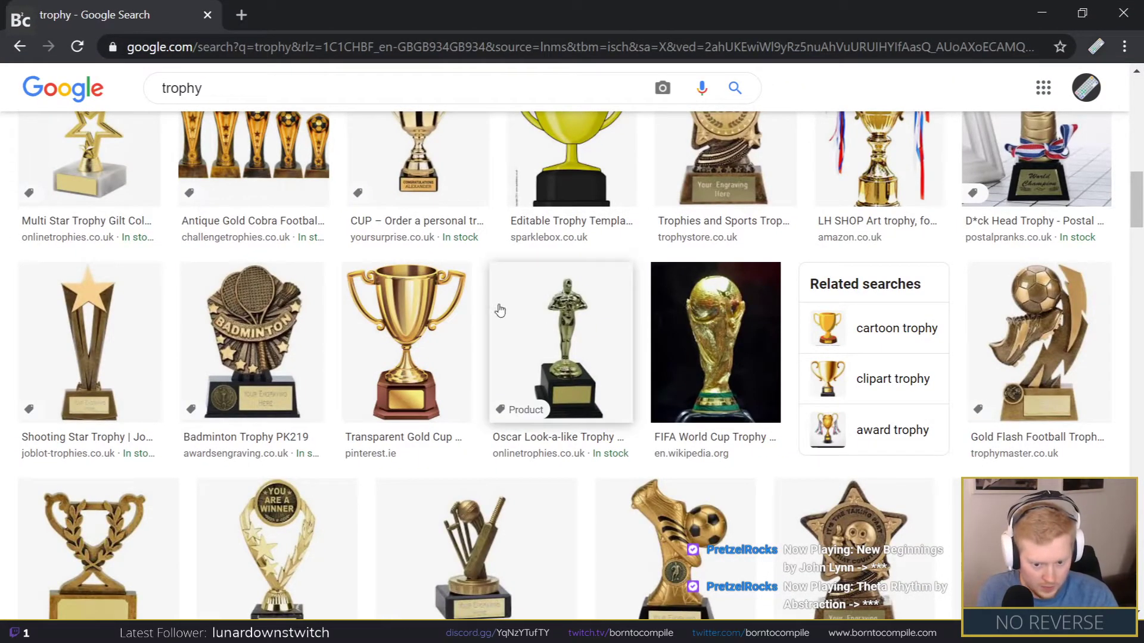
Step: Open the related cartoon trophy search and copy the flat yellow Trophy Cartoon 2300*2750 image from cleanpng.com
scroll(582, 327, "down", 1)
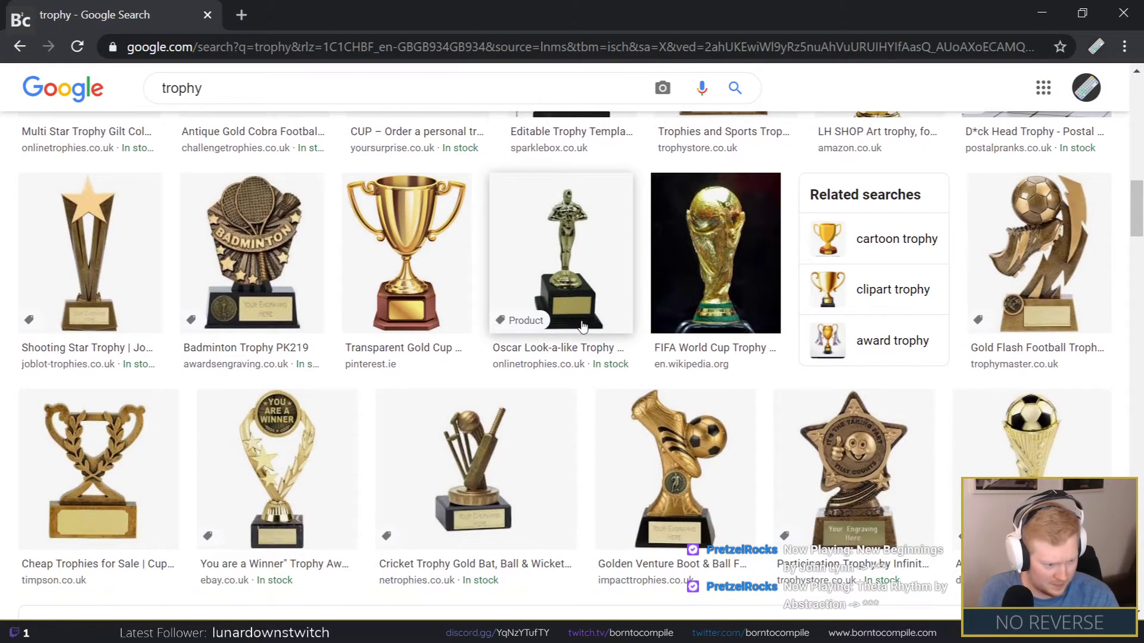
left_click(855, 223)
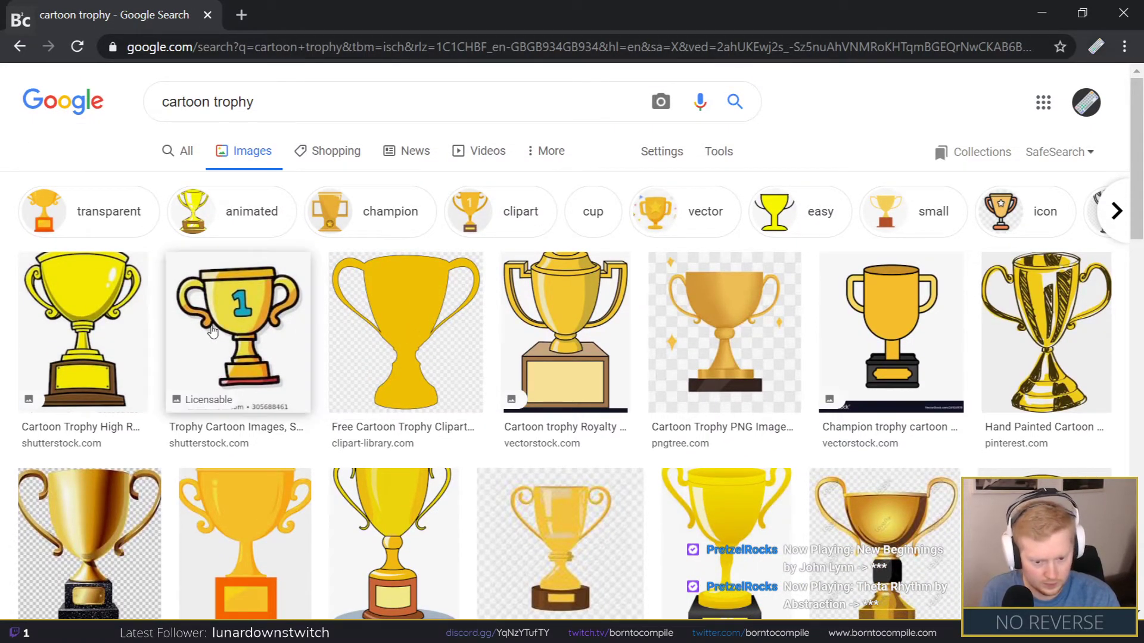
scroll(268, 325, "down", 6)
scroll(298, 319, "up", 2)
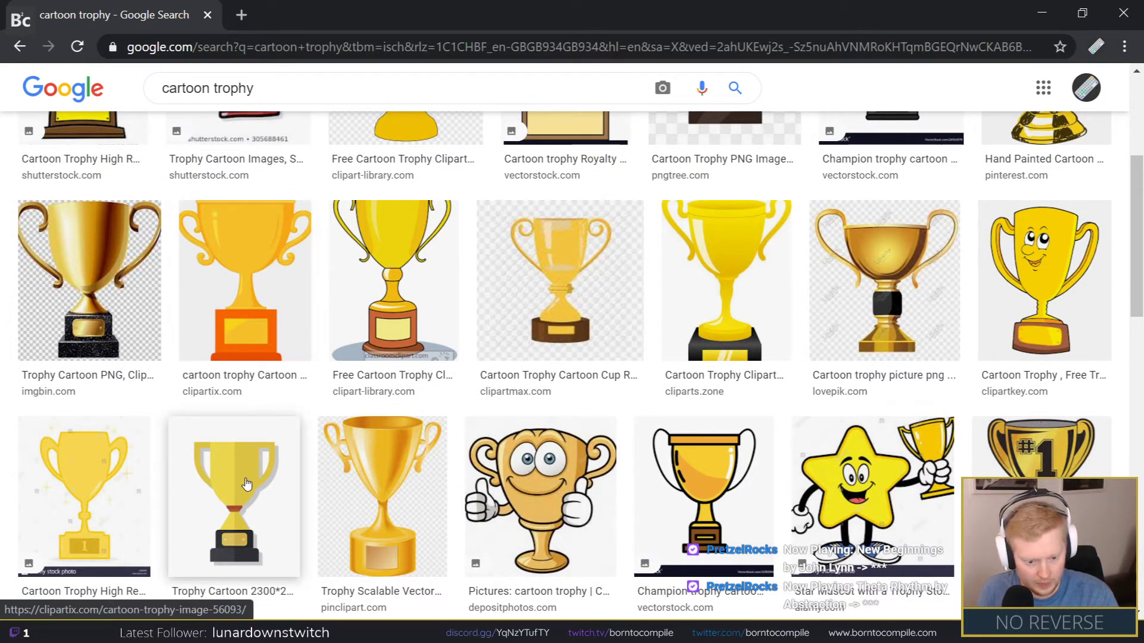
left_click(233, 538)
right_click(948, 289)
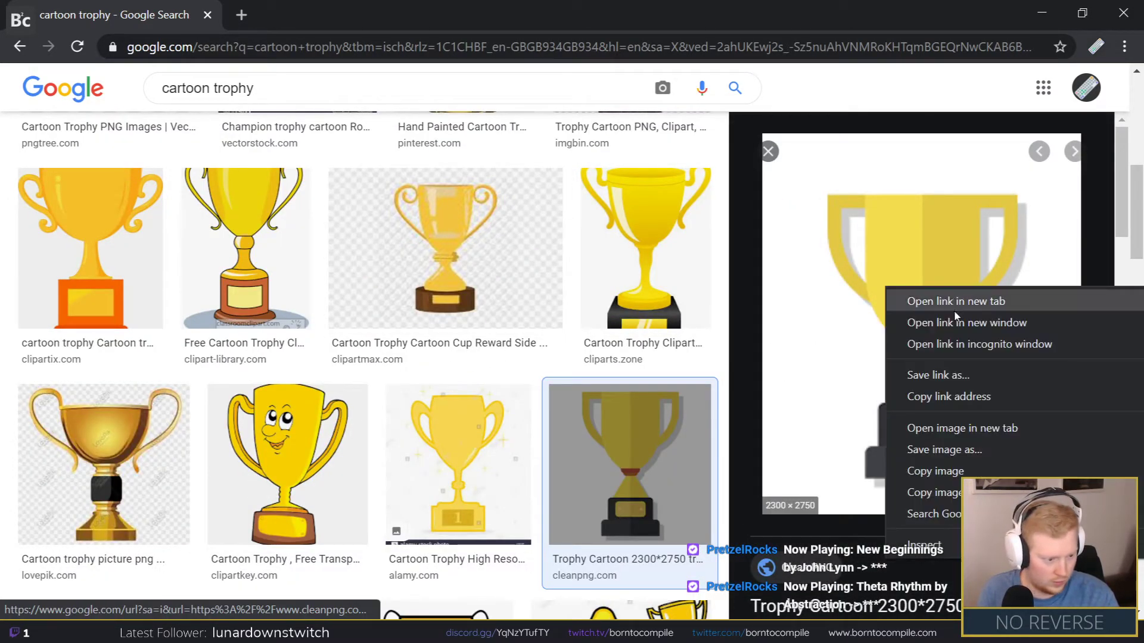
left_click(935, 471)
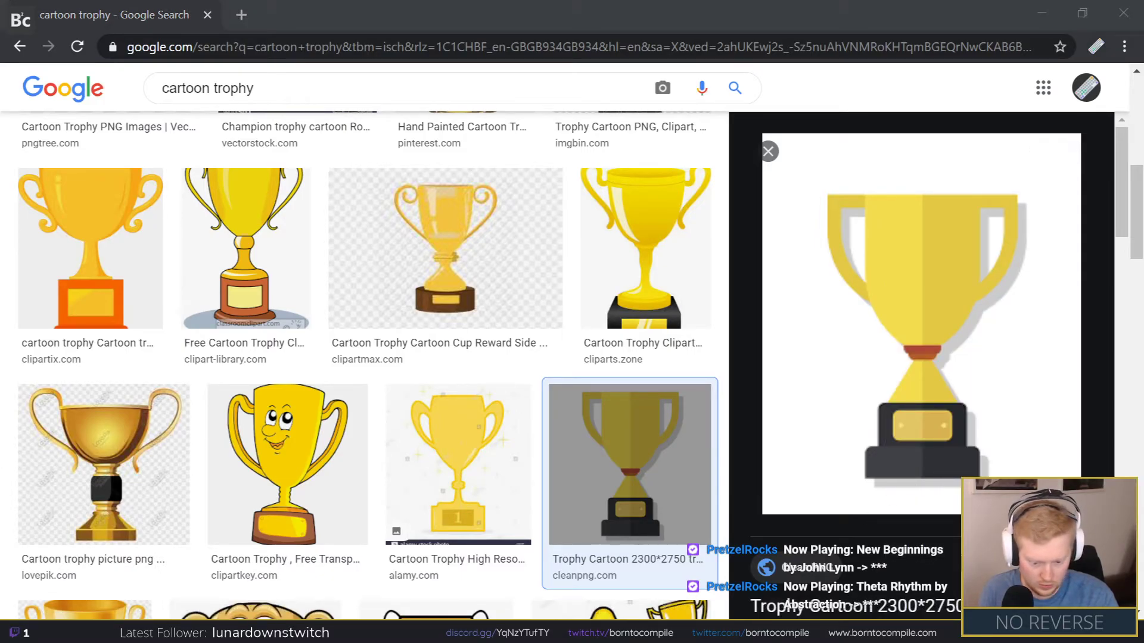
Step: Switch to Photoshop, paste the trophy image into trophy.psd and scale it proportionally to about 832%, centred on the vertical guide
key("alt+Tab")
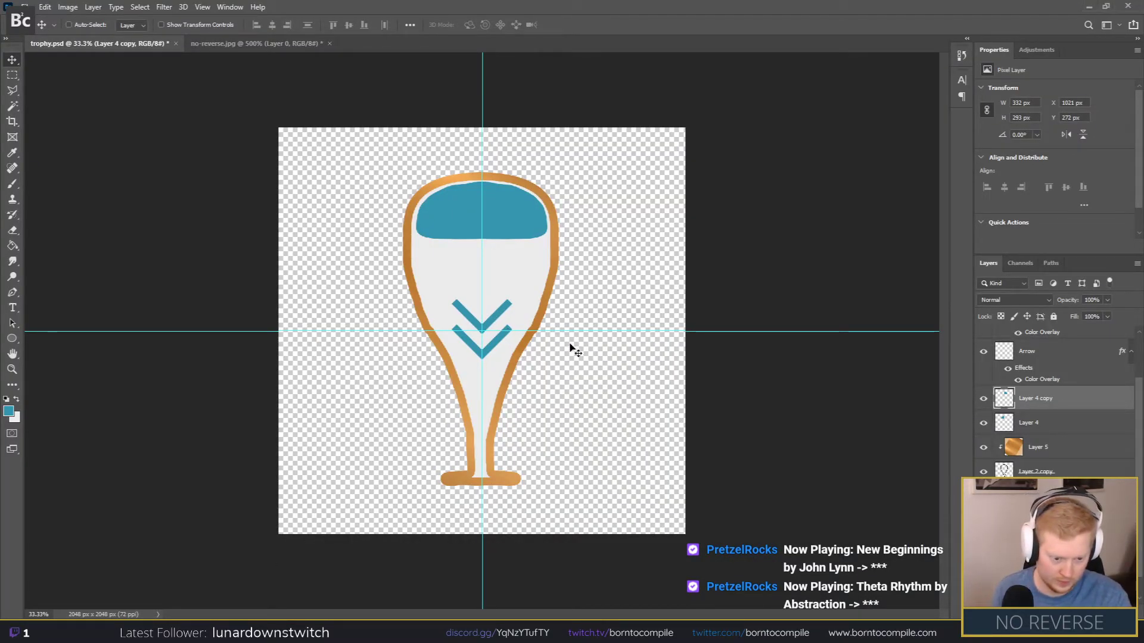
key("ctrl+v")
key("ctrl+t")
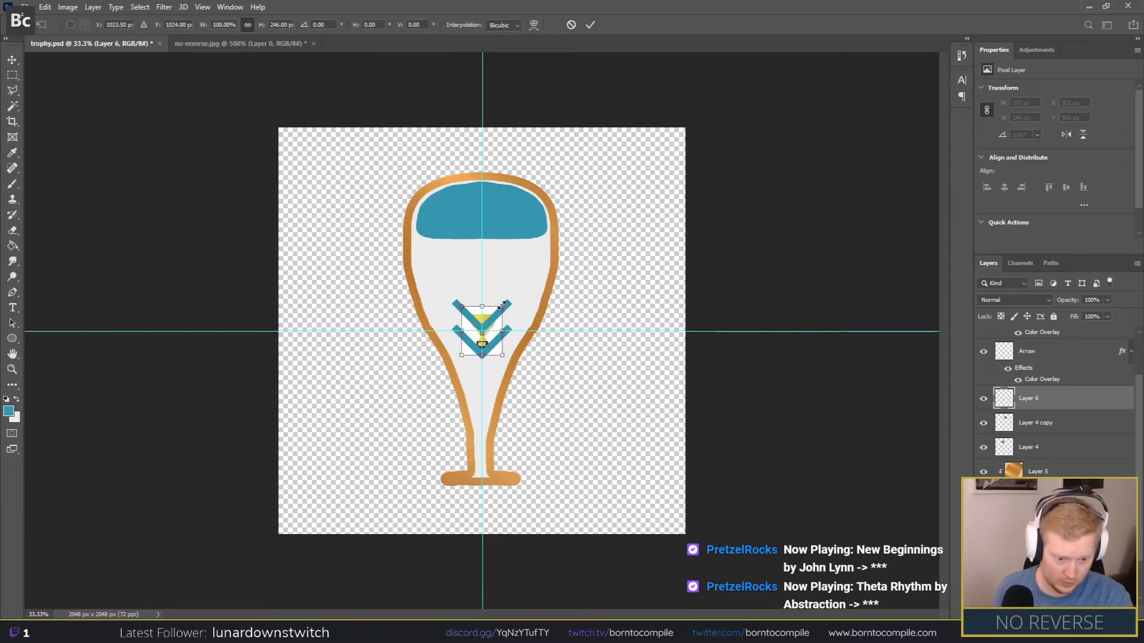
left_click_drag(507, 299, 620, 161)
mouse_move(560, 219)
left_mouse_down()
mouse_move(548, 196)
mouse_move(563, 209)
left_mouse_up()
left_click_drag(611, 159, 667, 149)
left_click_drag(580, 195, 588, 187)
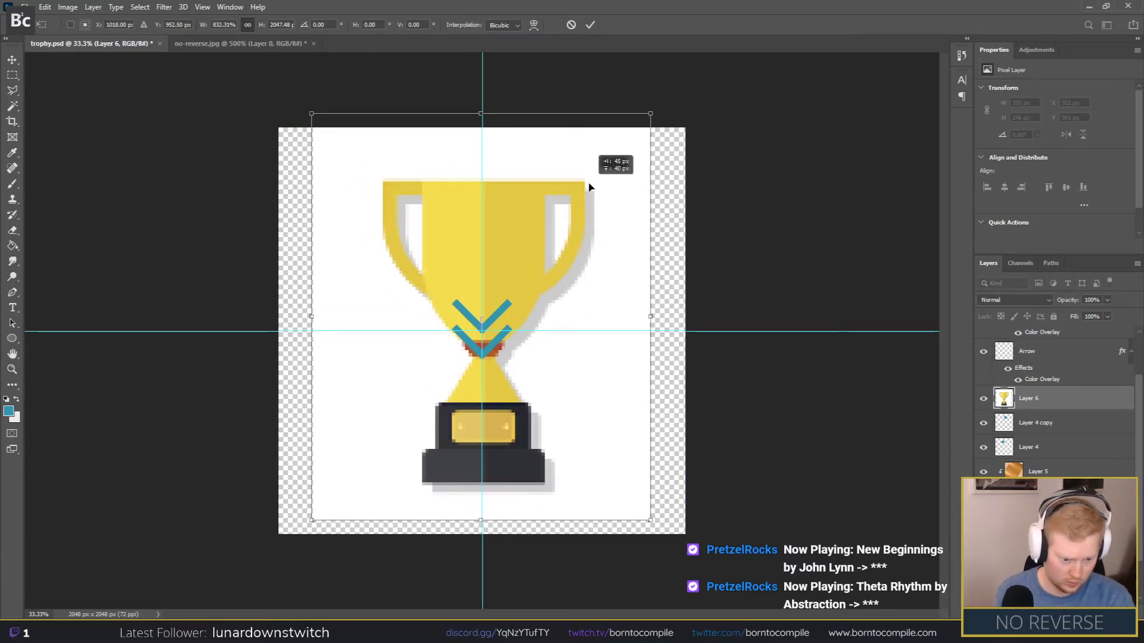
key("Return")
Step: Remove the white background around the pasted trophy and inside both handles with the Magic Wand
left_click(13, 107)
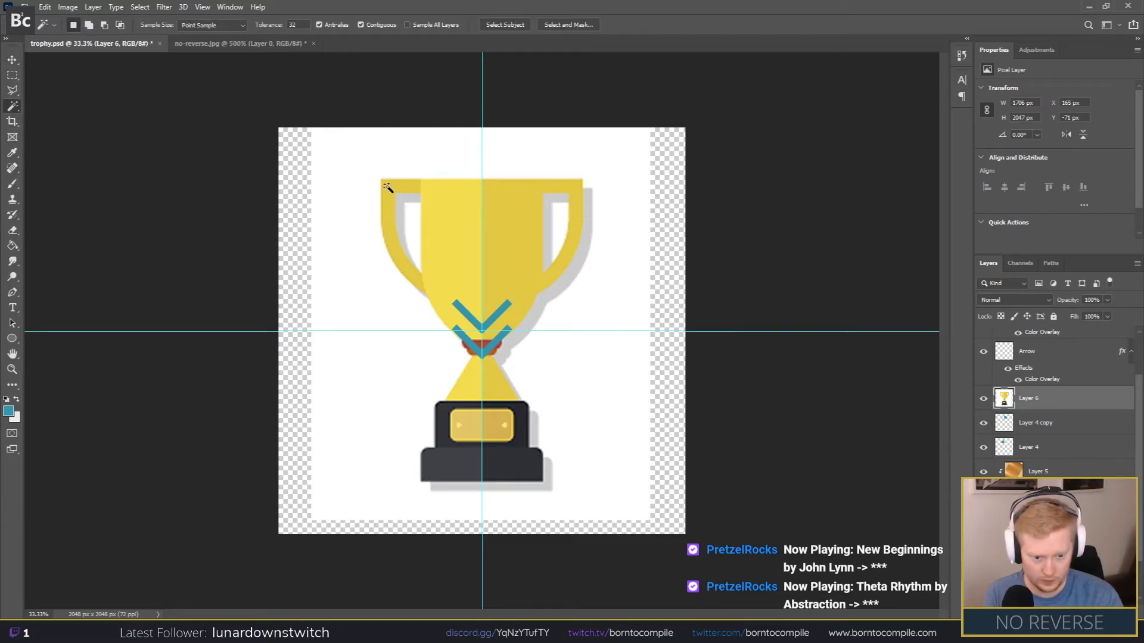
left_click(350, 168)
key("Delete")
left_click(557, 226)
key("Delete")
left_click(413, 229)
key("Delete")
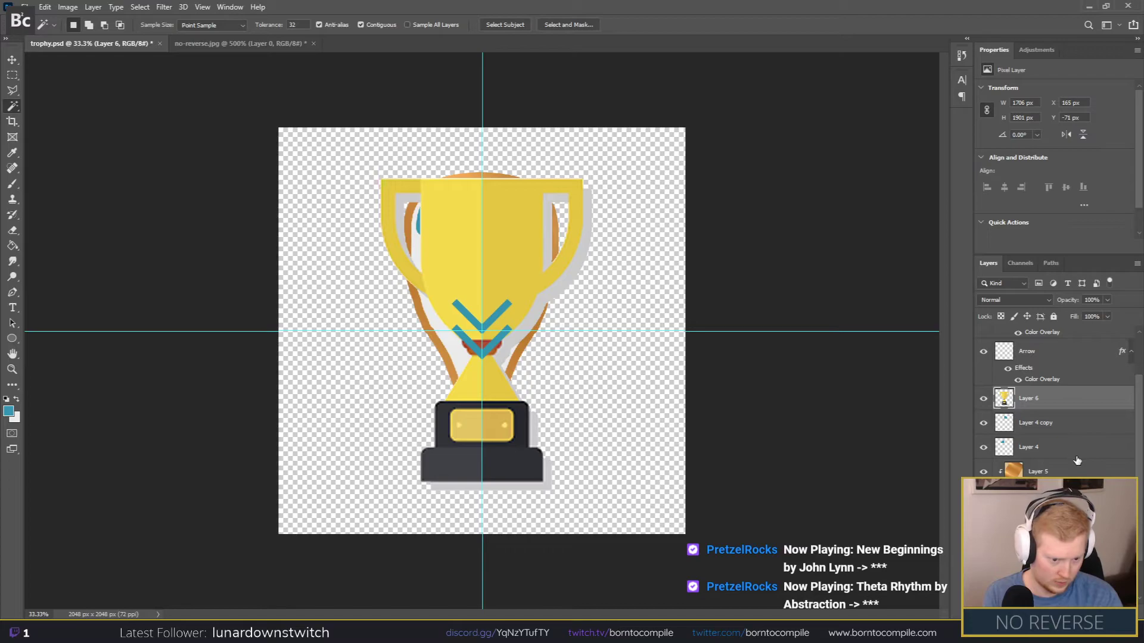
Step: Move Layer 6 above the lower Arrow layer and collapse that Arrow layer's effects
left_click_drag(1037, 397, 1042, 348)
left_click(1041, 372)
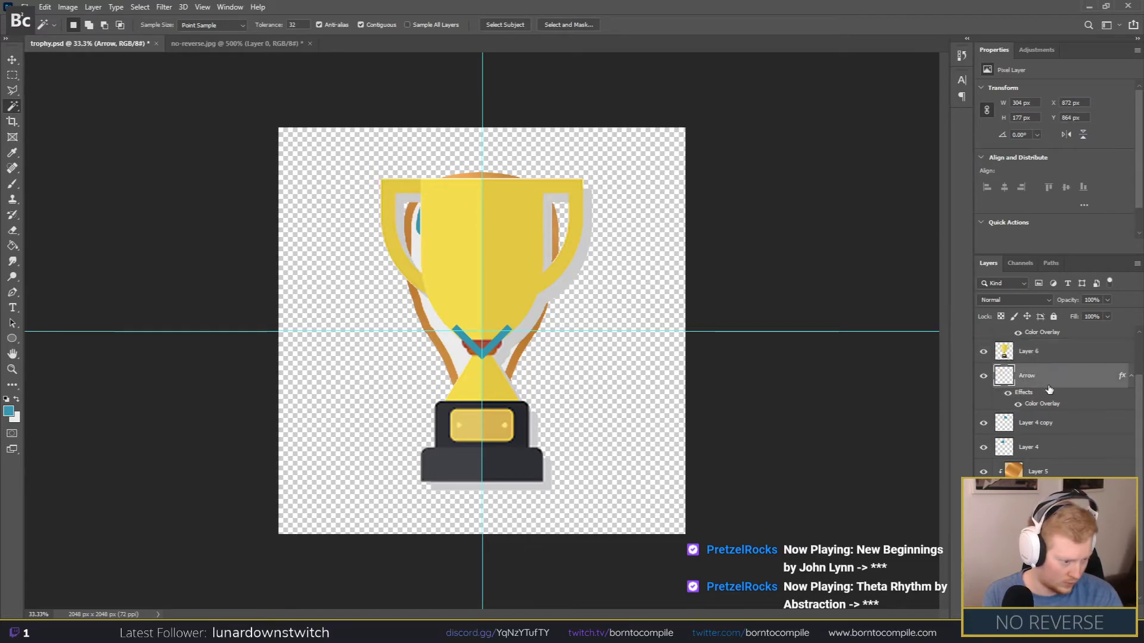
scroll(1042, 372, "down", 1)
left_click(1131, 353)
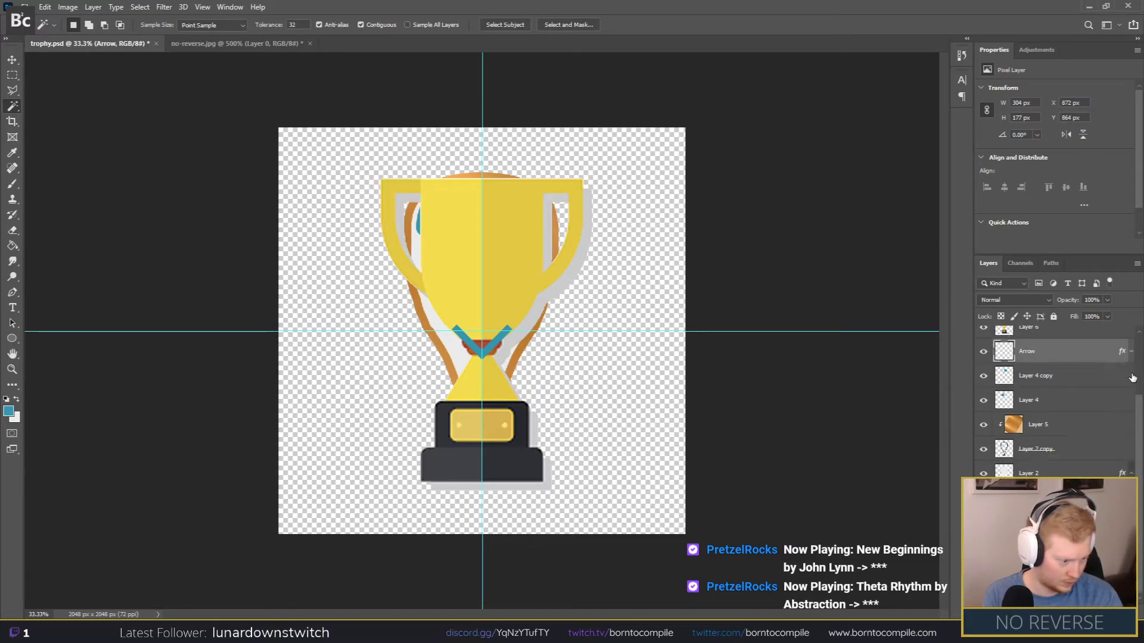
scroll(1060, 417, "up", 1)
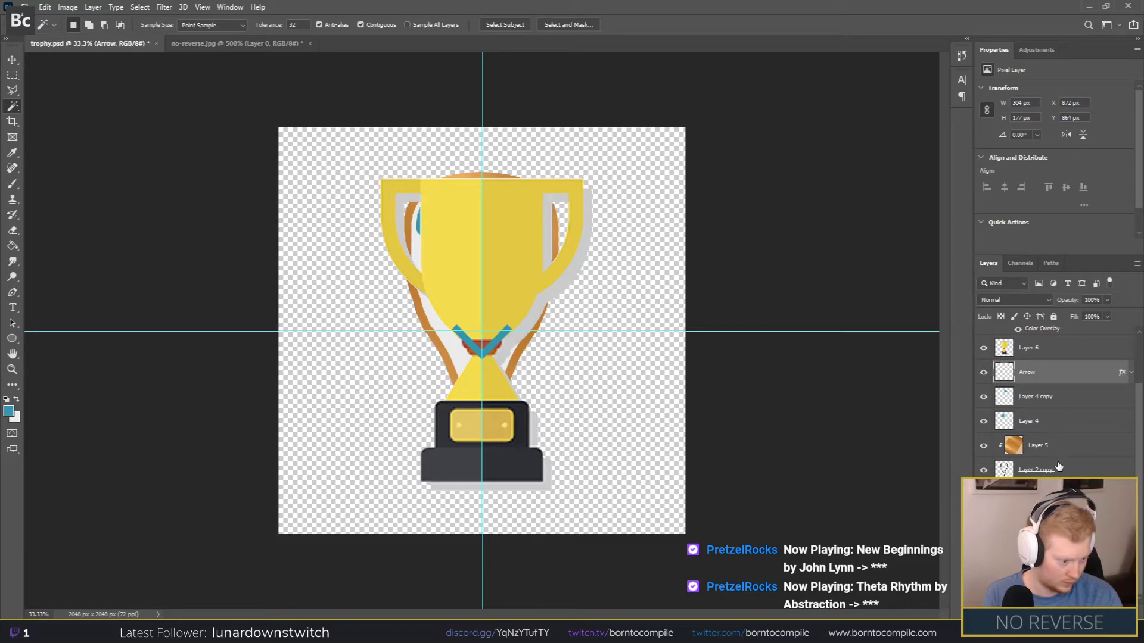
Step: Group the layers from the lower Arrow down to Layer 2 and move the other Arrow layer into the group
left_click(1043, 494, "shift")
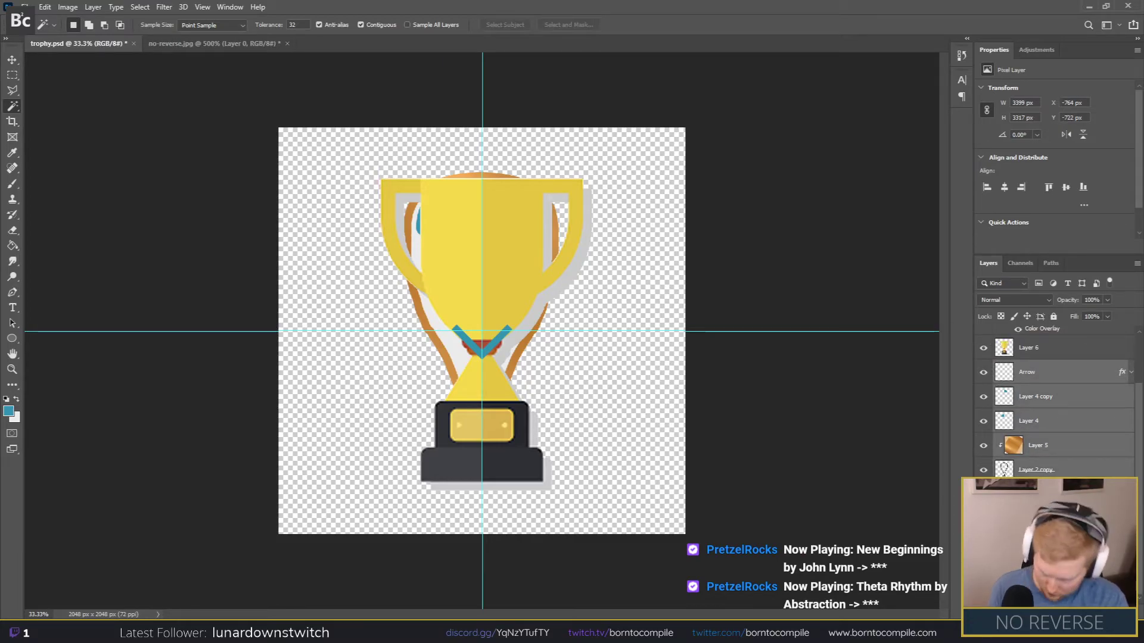
key("ctrl+g")
left_click_drag(1041, 366, 1046, 427)
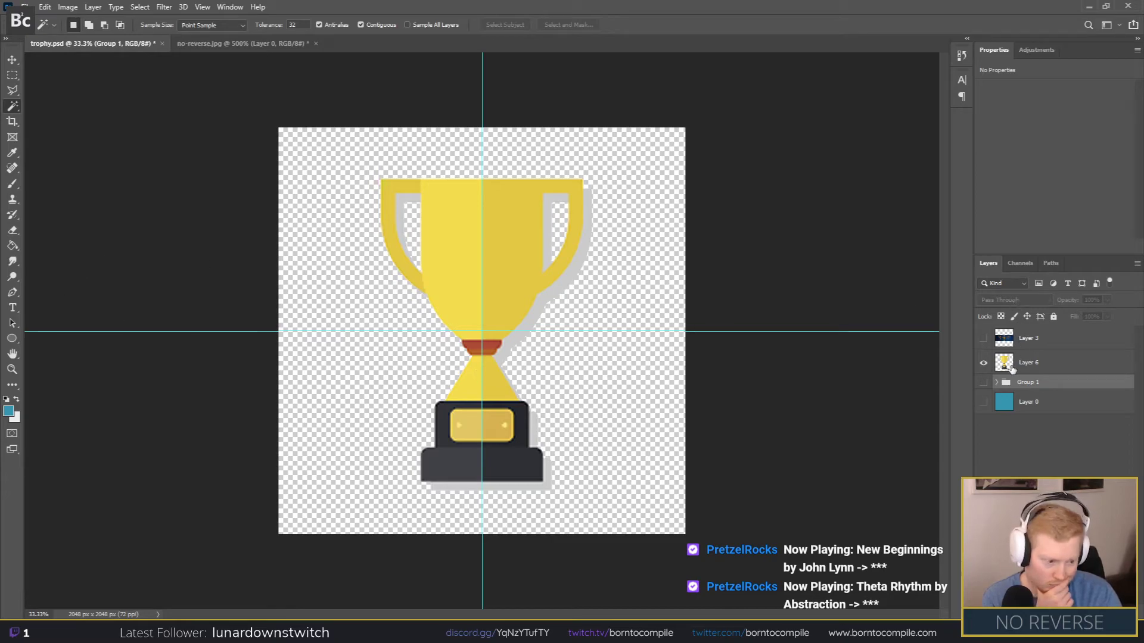
Step: Hide the yellow trophy Layer 6, show Group 1 and expand the group's contents
left_click(984, 362)
left_click(984, 382)
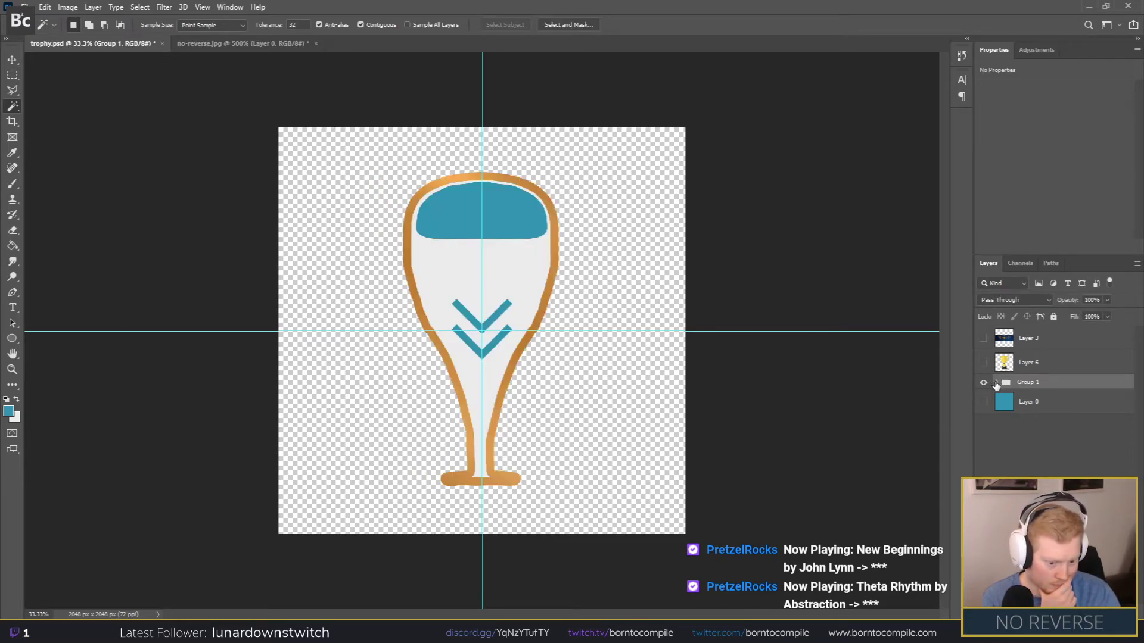
left_click(998, 383)
scroll(1049, 394, "down", 3)
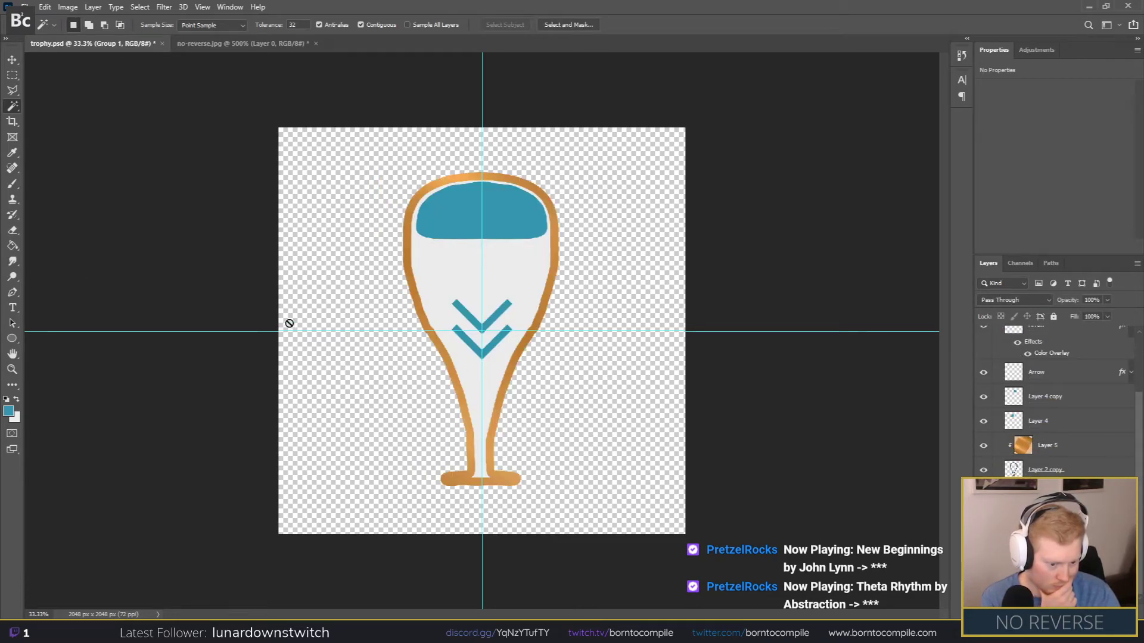
Step: Create a 100 x 100 px teal rectangle beside the trophy's foot and set its corner radii to 35 px
left_click_drag(12, 338, 66, 344)
left_click(410, 459)
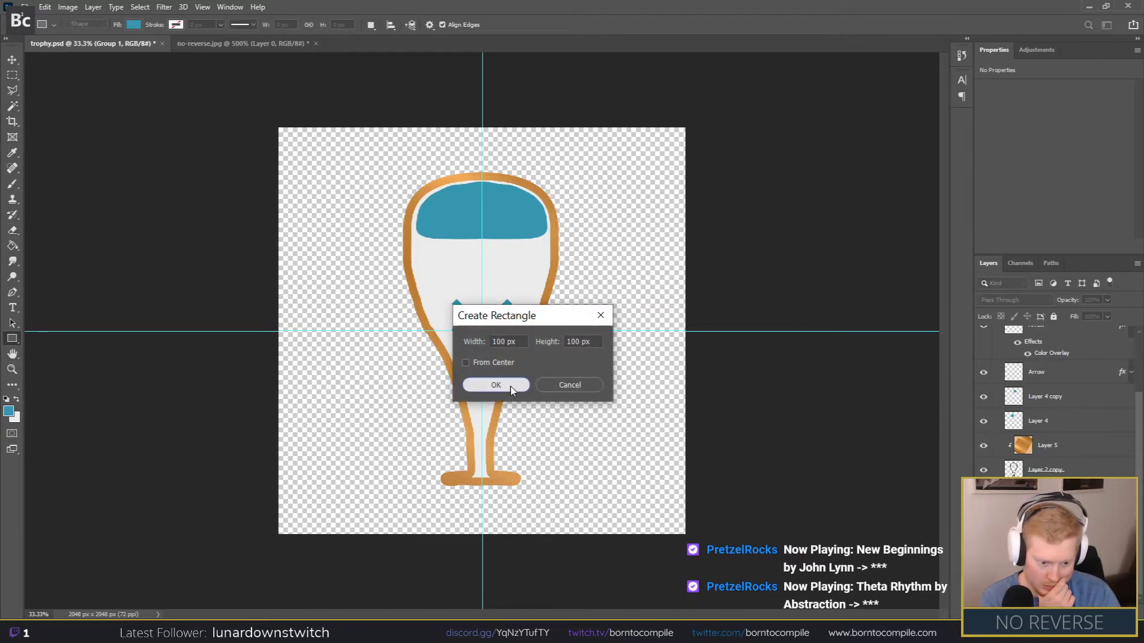
left_click(484, 385)
left_click(998, 171)
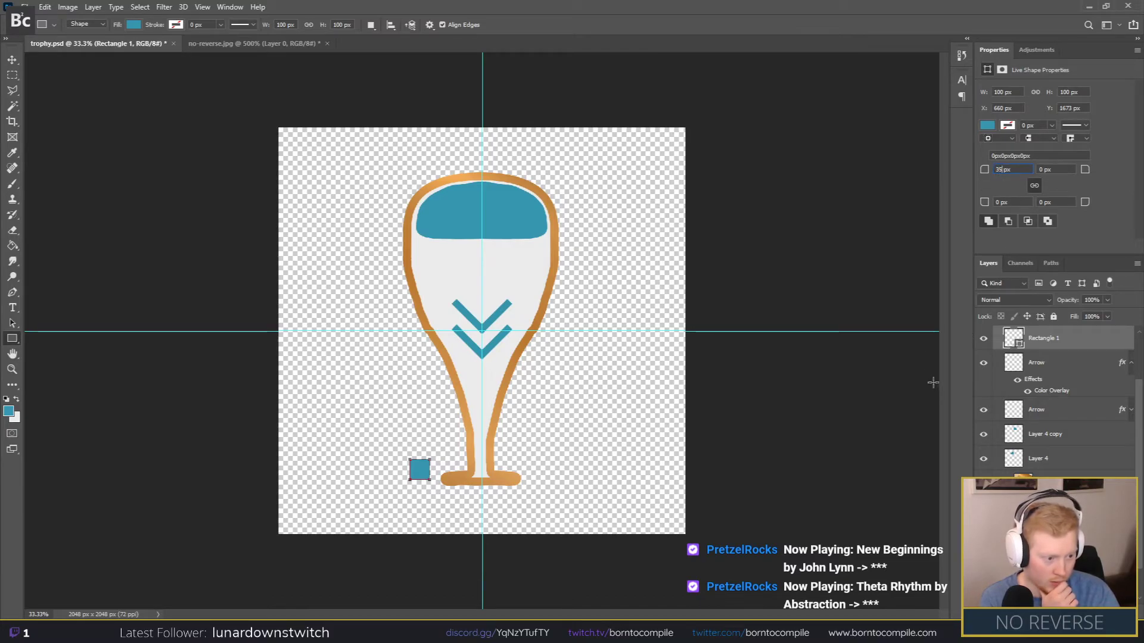
key("Return")
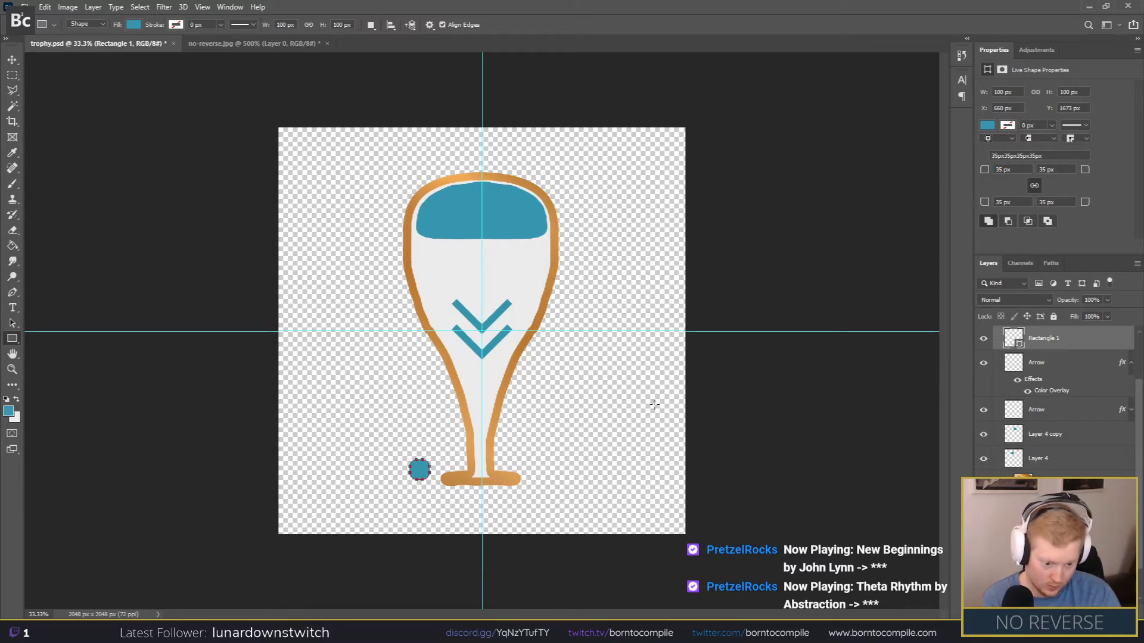
Step: Resize the rounded rectangle to about 451 x 199 px and centre it over the trophy's foot as a base
key("ctrl+t")
left_click_drag(430, 480, 483, 488)
key("Return")
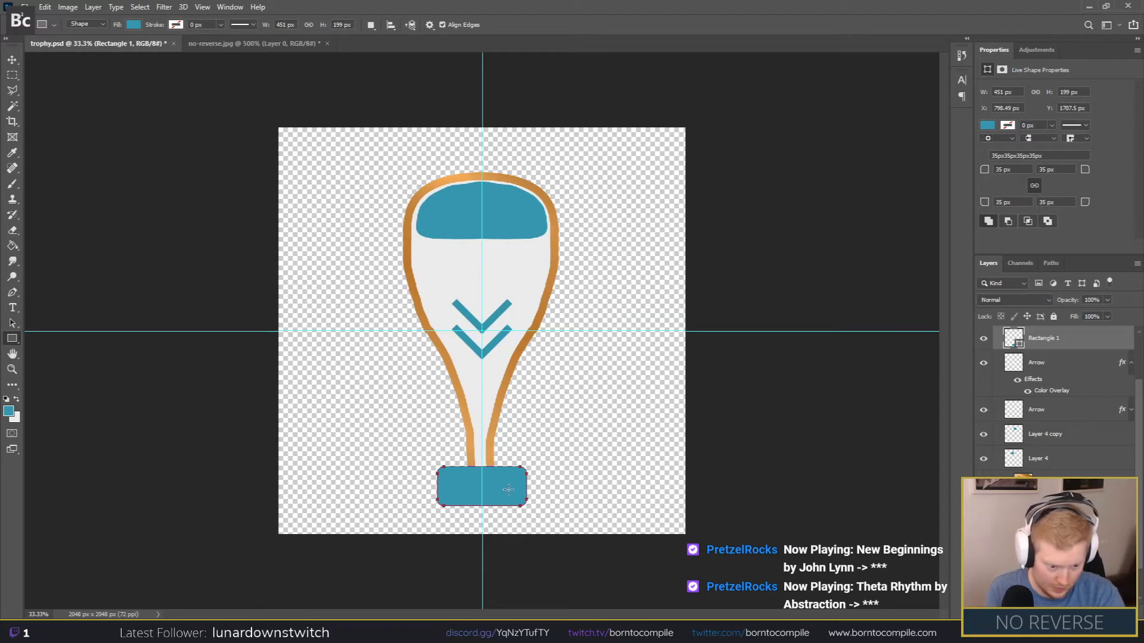
Step: Compare the teal base with the yellow reference trophy by toggling Layer 6, leaving it hidden
left_click(13, 65)
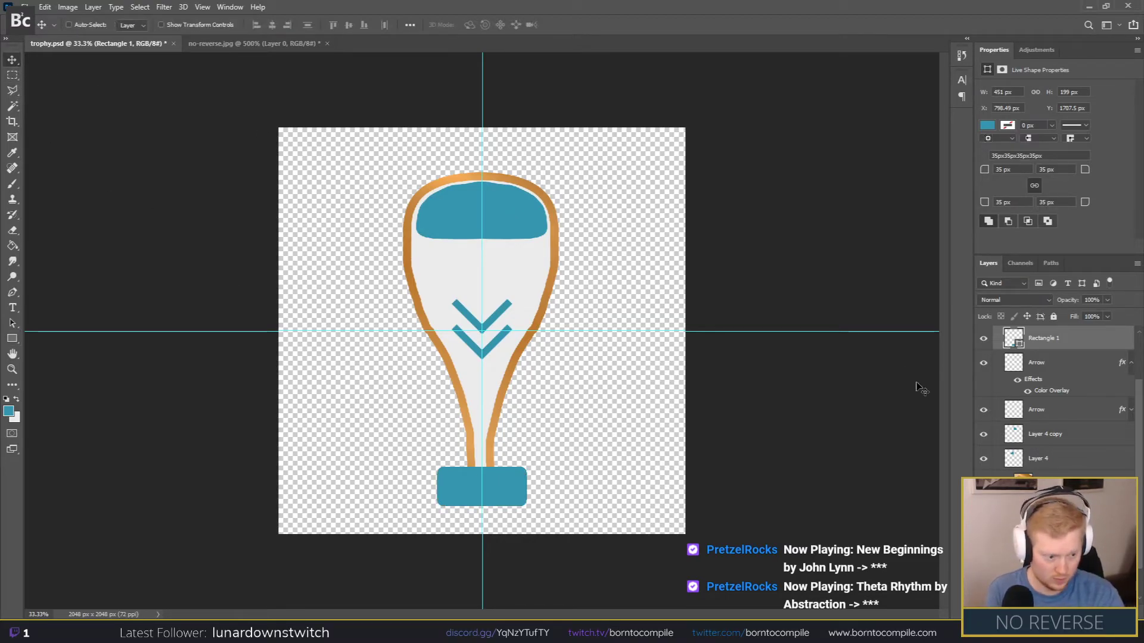
scroll(1020, 395, "up", 2)
left_click(983, 364)
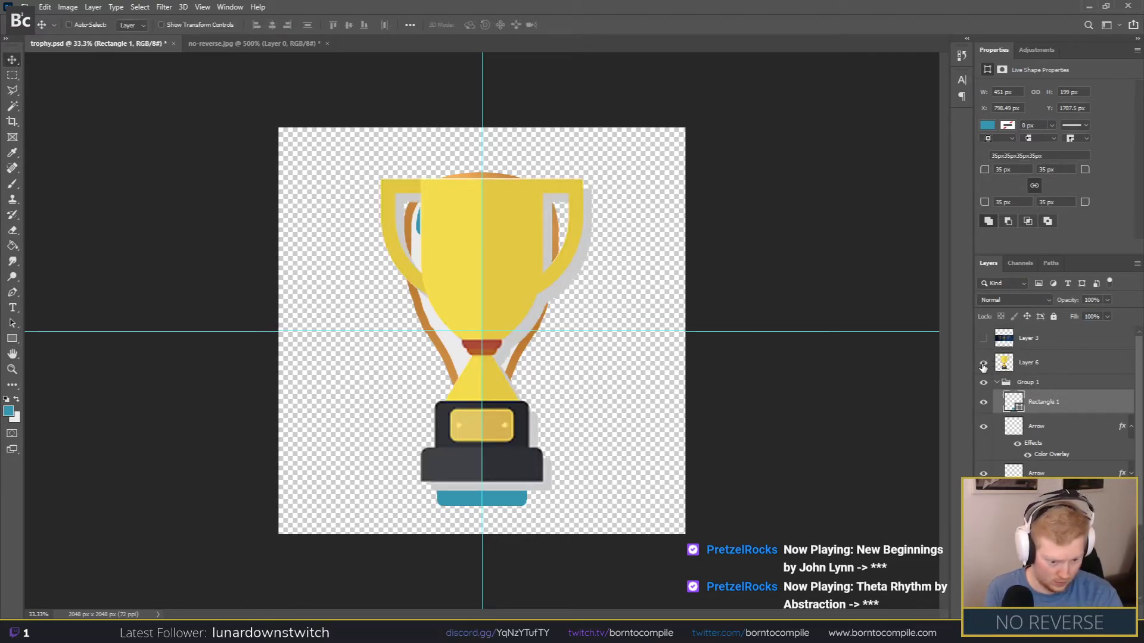
left_click(983, 364)
left_click(983, 364)
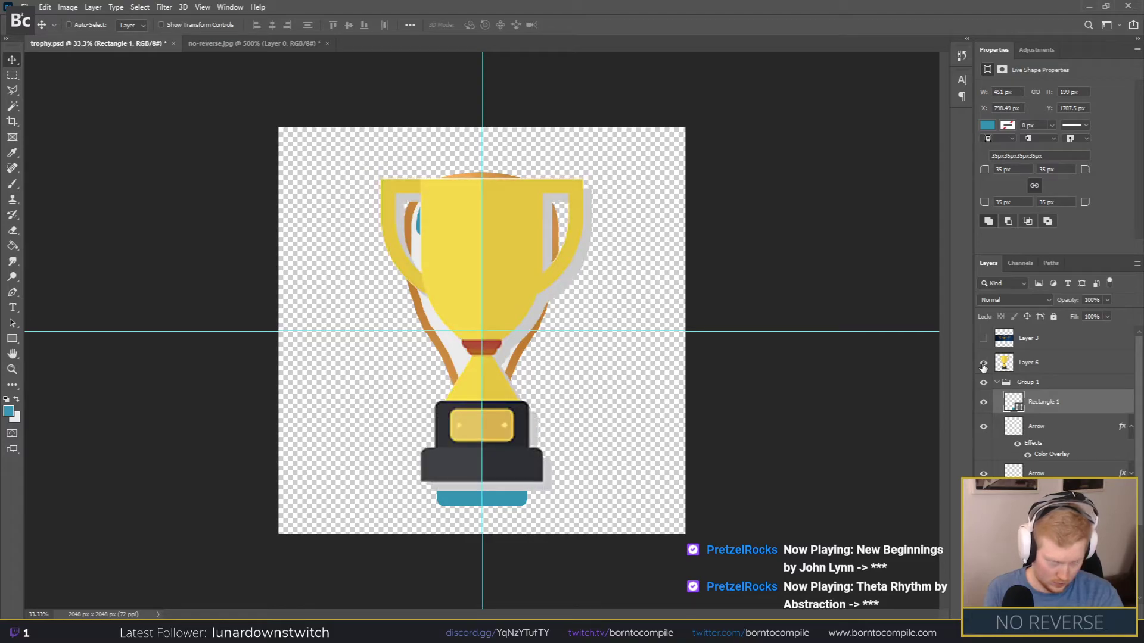
left_click(982, 366)
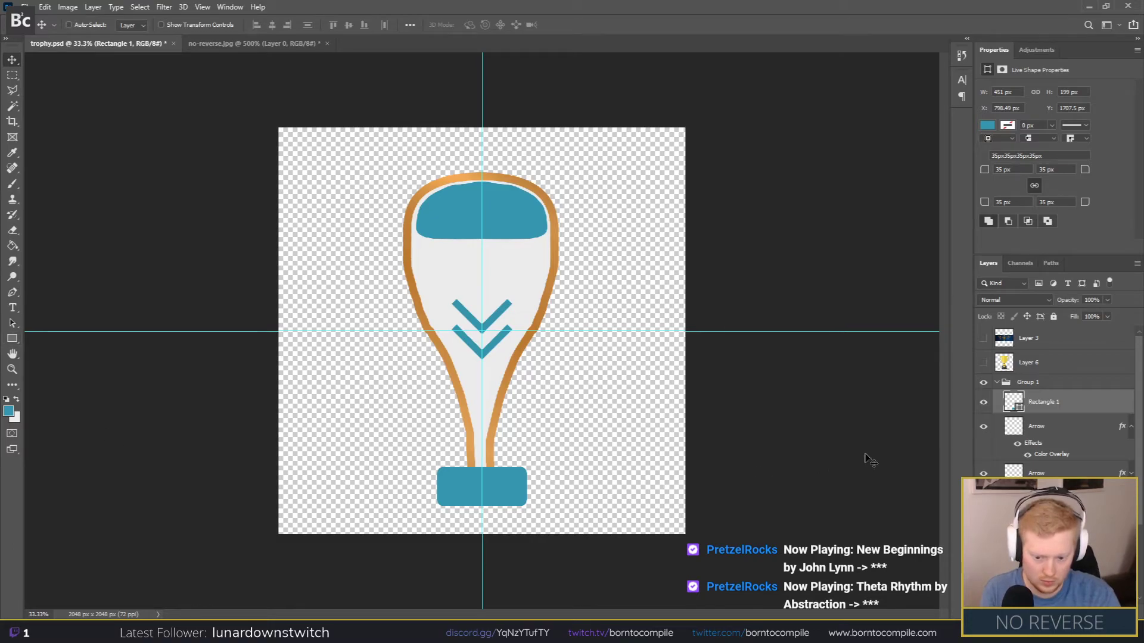
Step: Duplicate Rectangle 1 and scale the copy down to about 235 x 127 px, centred within the teal base
right_click(1046, 406)
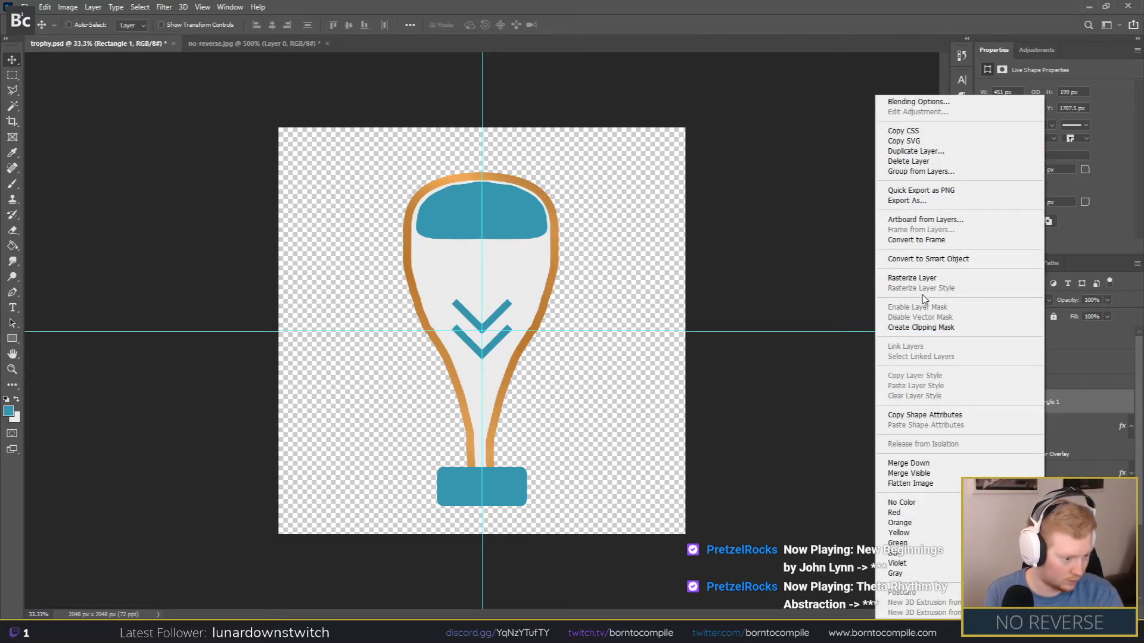
left_click(916, 152)
key("Return")
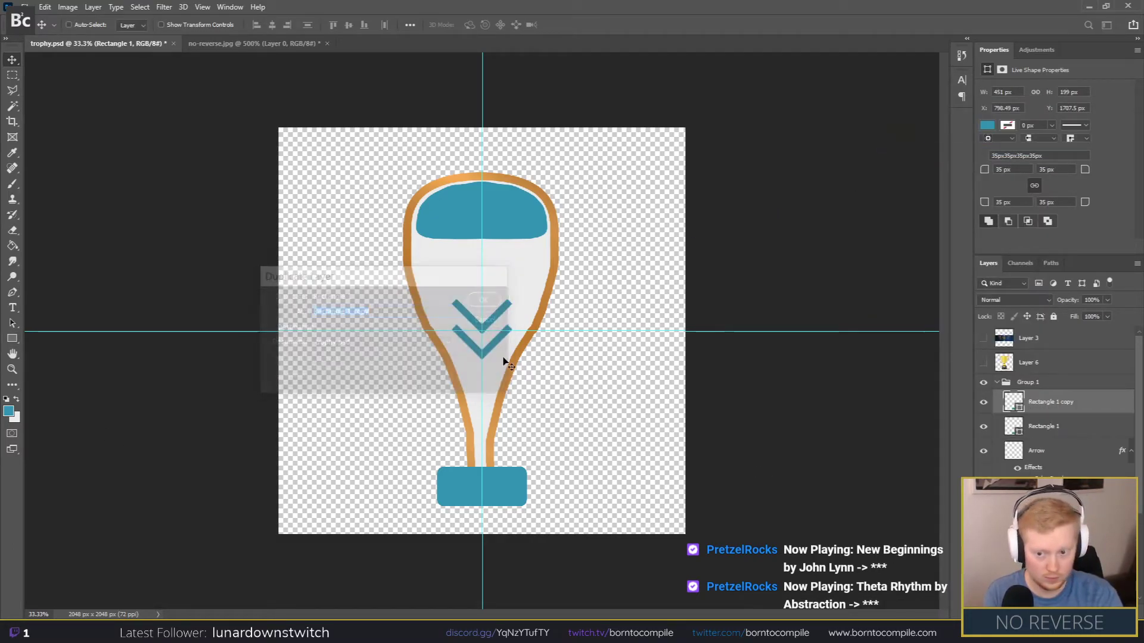
key("ctrl+t")
left_click_drag(526, 469, 504, 470)
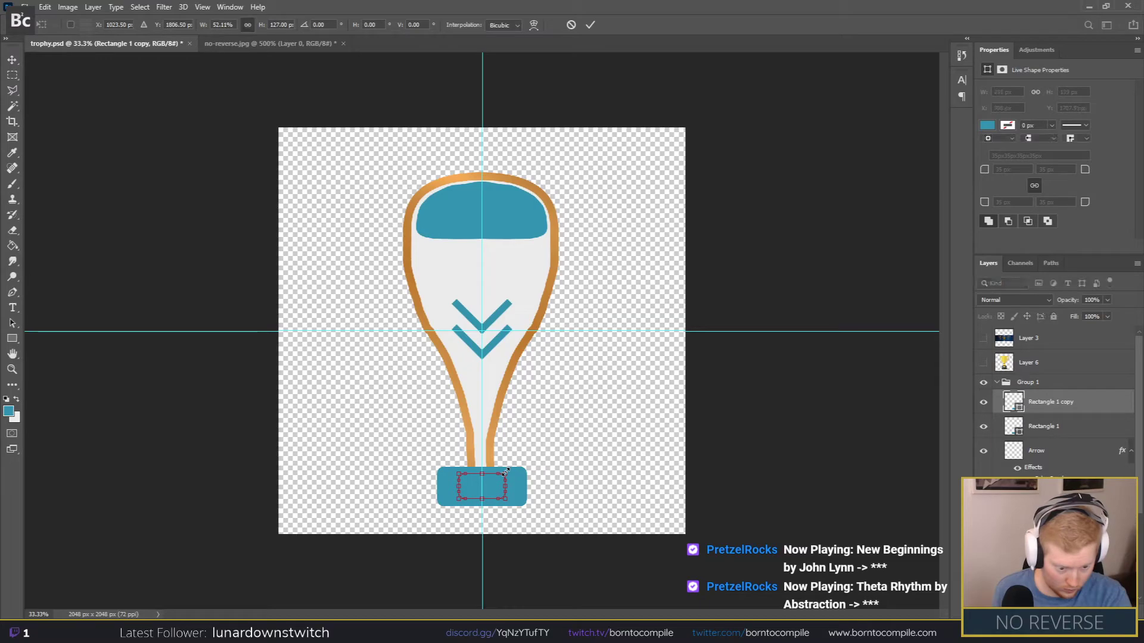
key("Return")
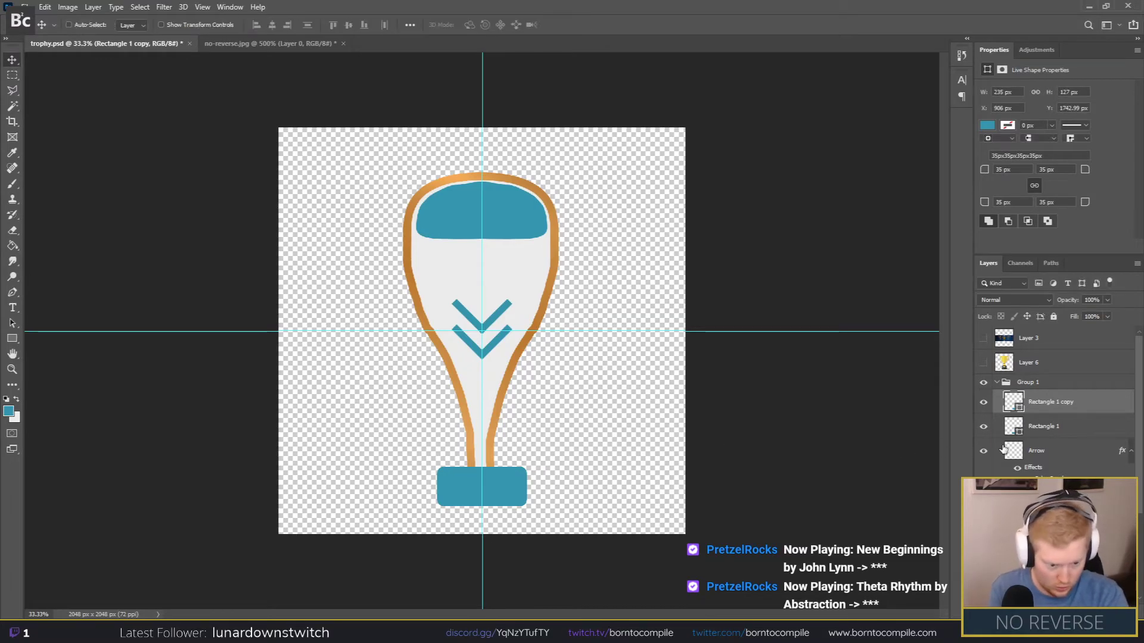
Step: Add a Color Overlay to the small rectangle copy using the light grey ebebeb sampled from the trophy body
double_click(1083, 409)
left_click(601, 456)
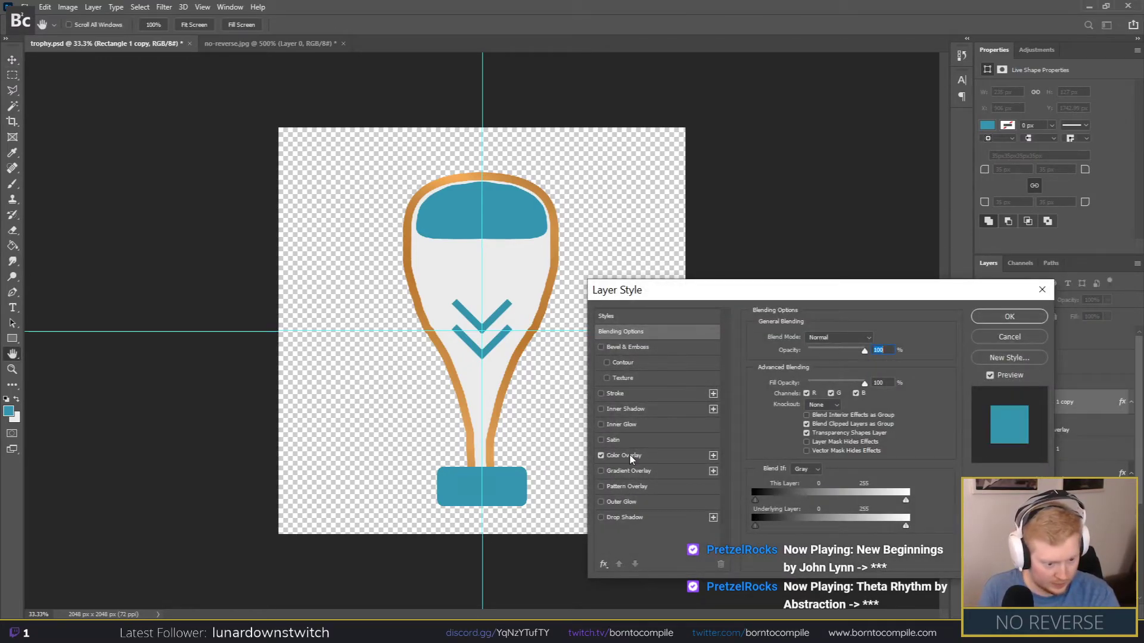
left_click(623, 455)
left_click(873, 335)
left_click(454, 255)
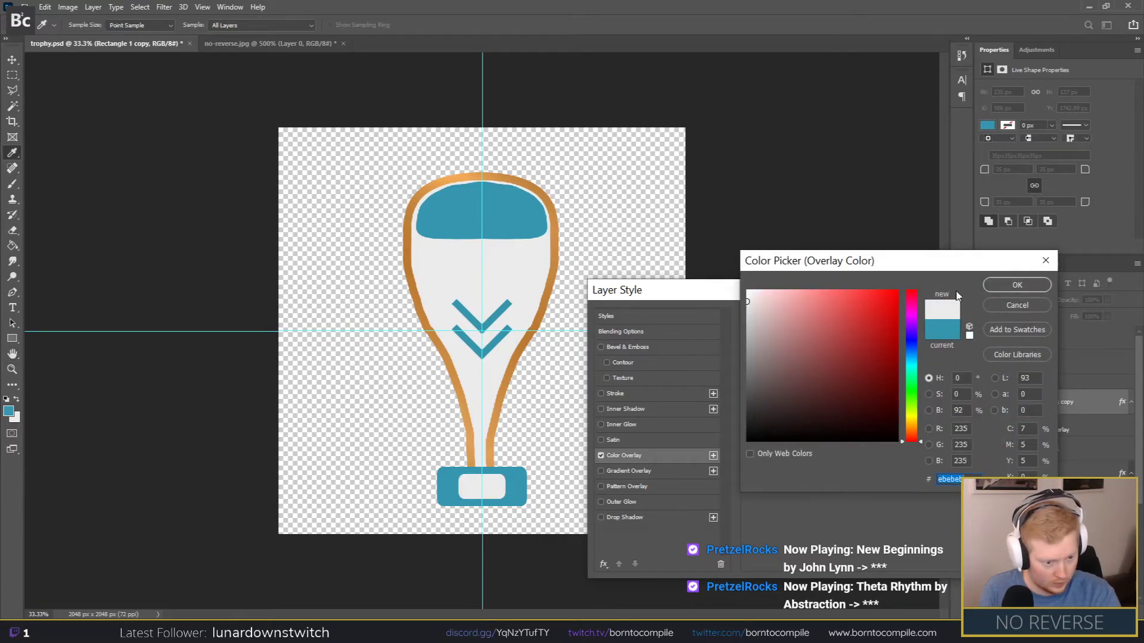
left_click(1017, 285)
left_click(990, 318)
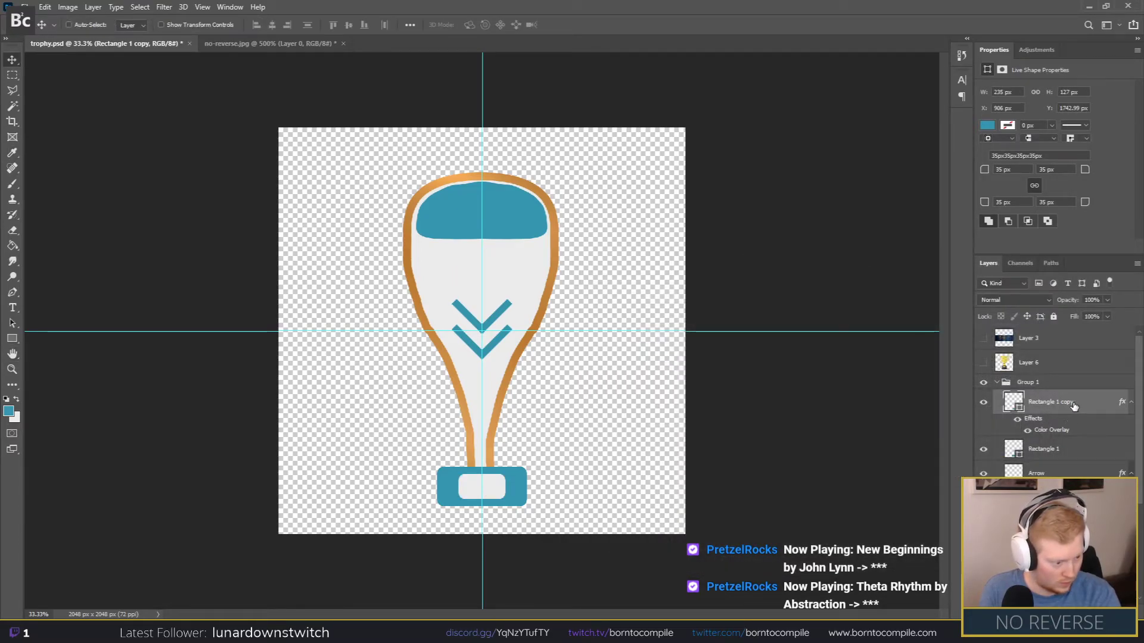
Step: Duplicate Rectangle 1 again, resize the copy to about 560 x 181 px as a wider lower plinth, and place it beneath Rectangle 1
left_click(12, 338)
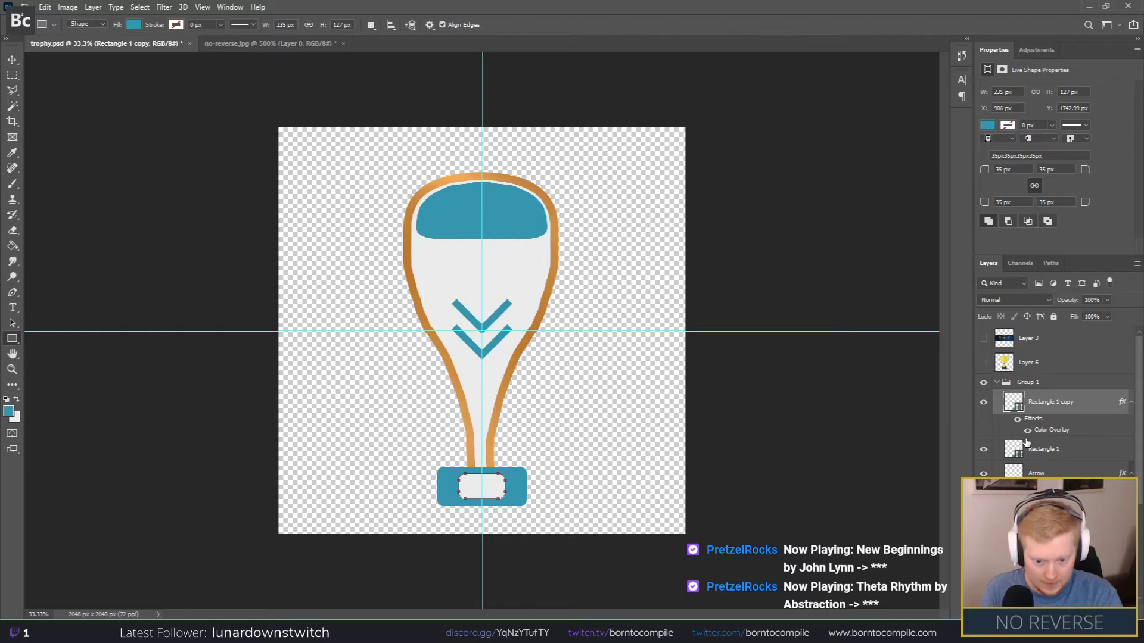
left_click(1060, 449)
right_click(1060, 449)
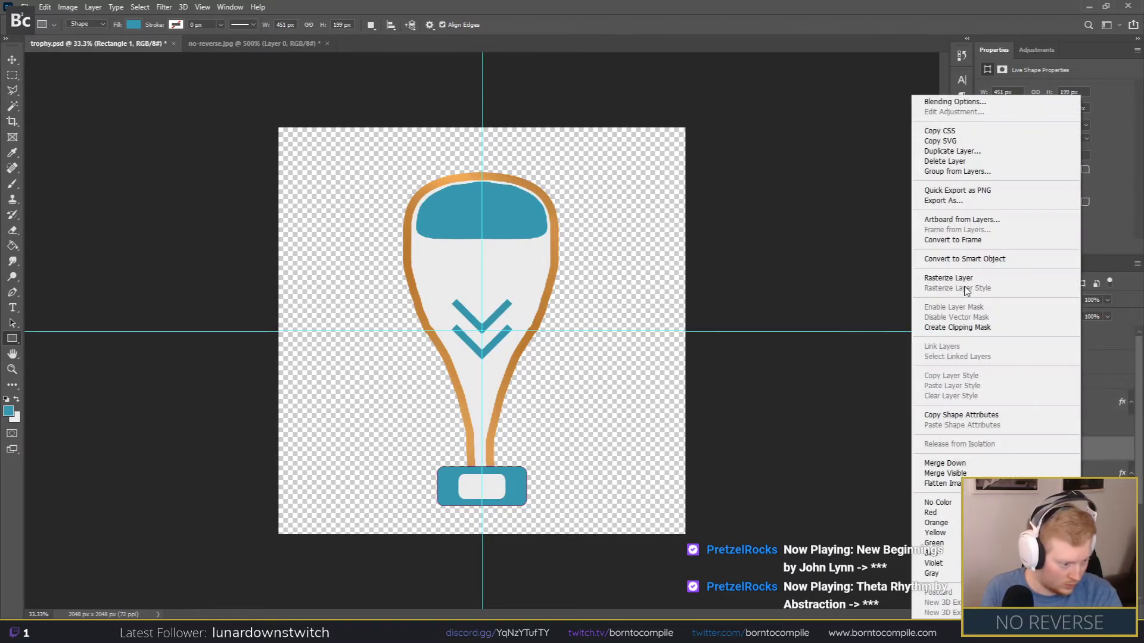
left_click(952, 151)
key("Return")
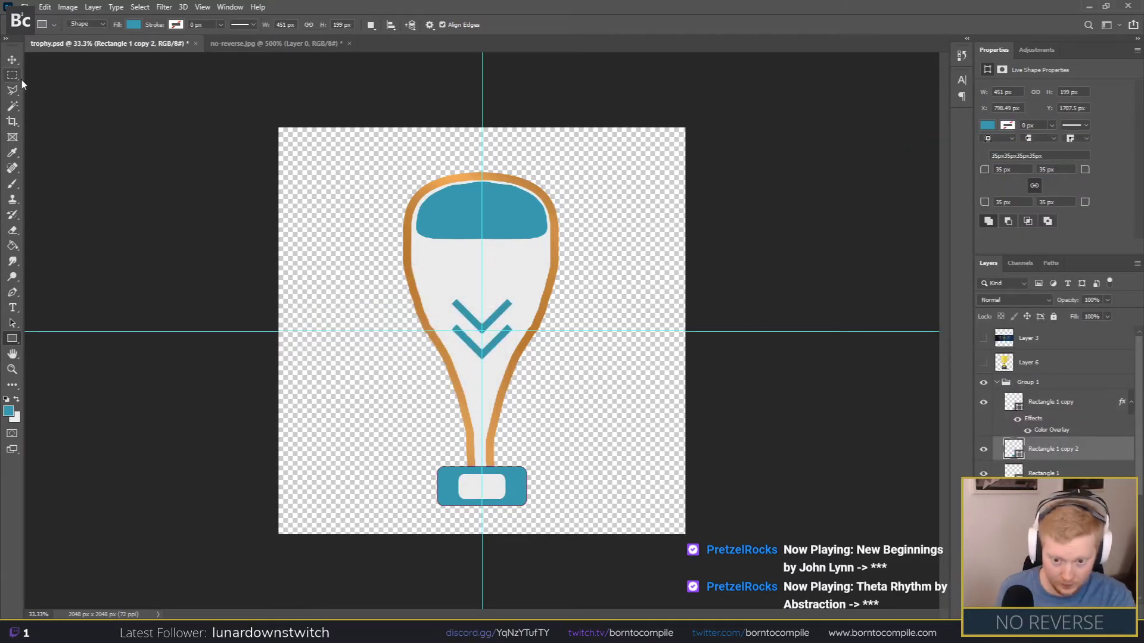
key("ctrl+t")
left_click_drag(482, 466, 483, 522)
key("Return")
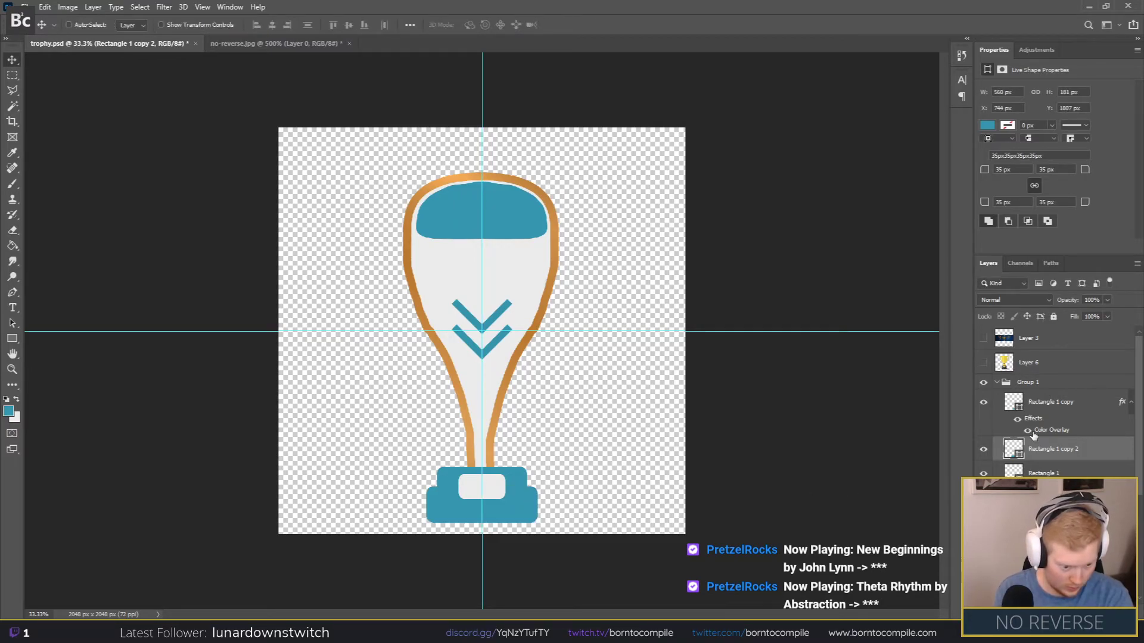
key("ctrl+bracketleft")
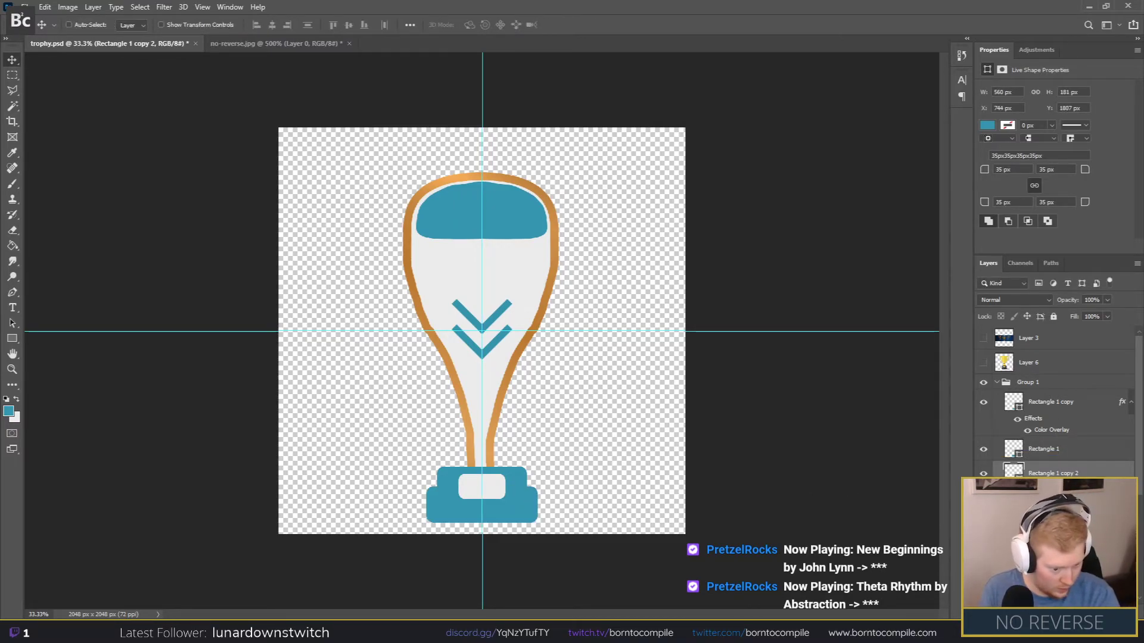
Step: Add a Color Overlay of 2d2d2d to the wide lower plinth rectangle
double_click(1098, 475)
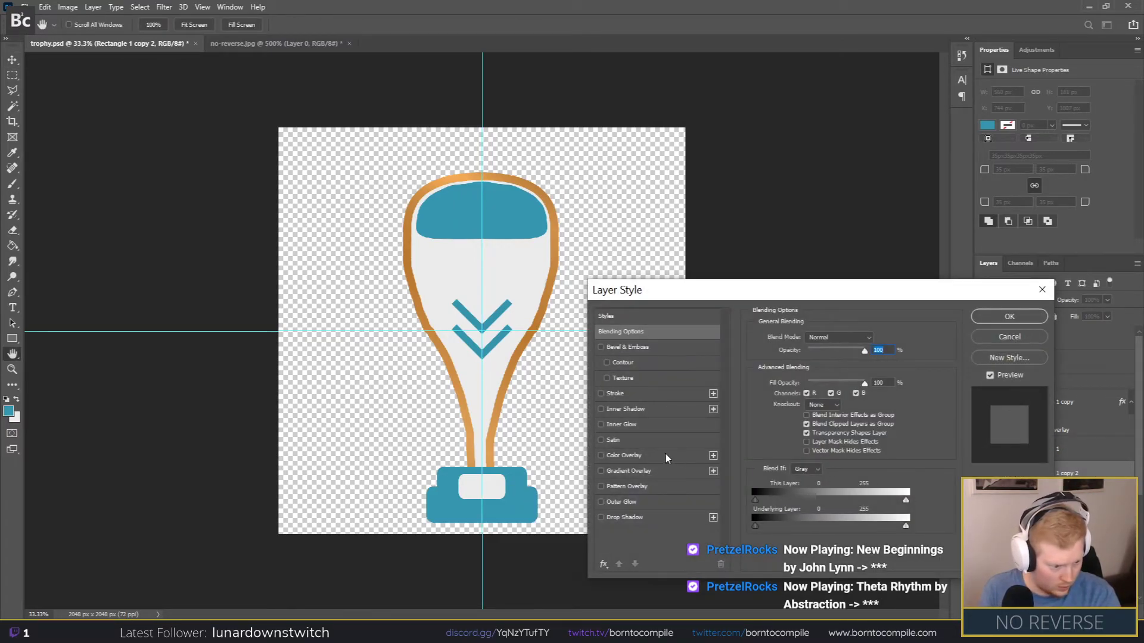
left_click(623, 455)
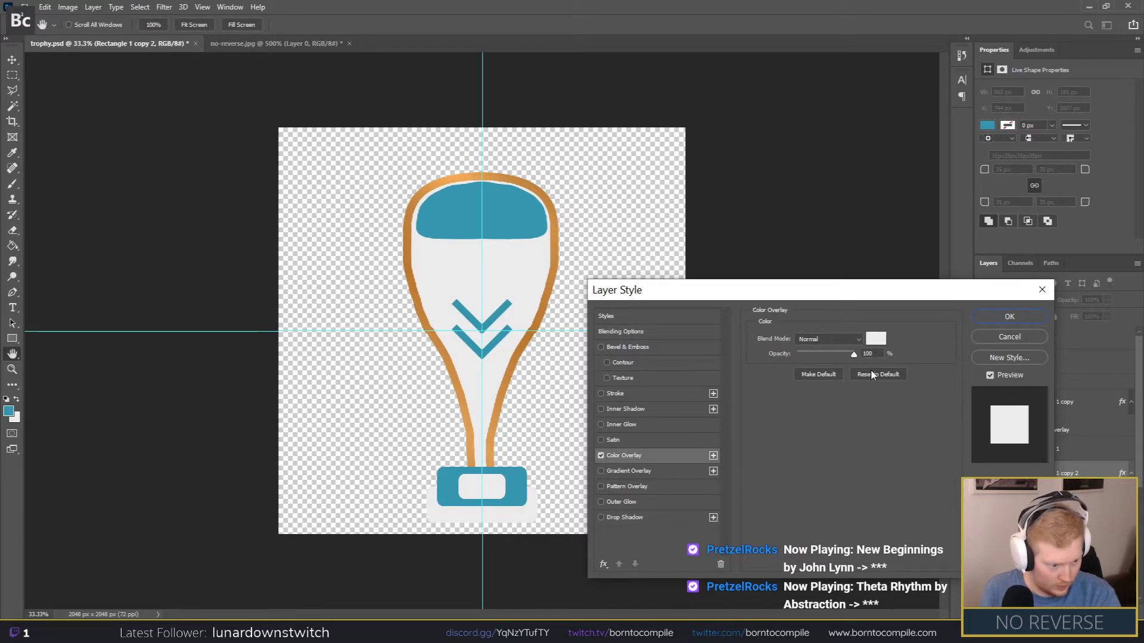
left_click(876, 339)
double_click(949, 479)
type("2")
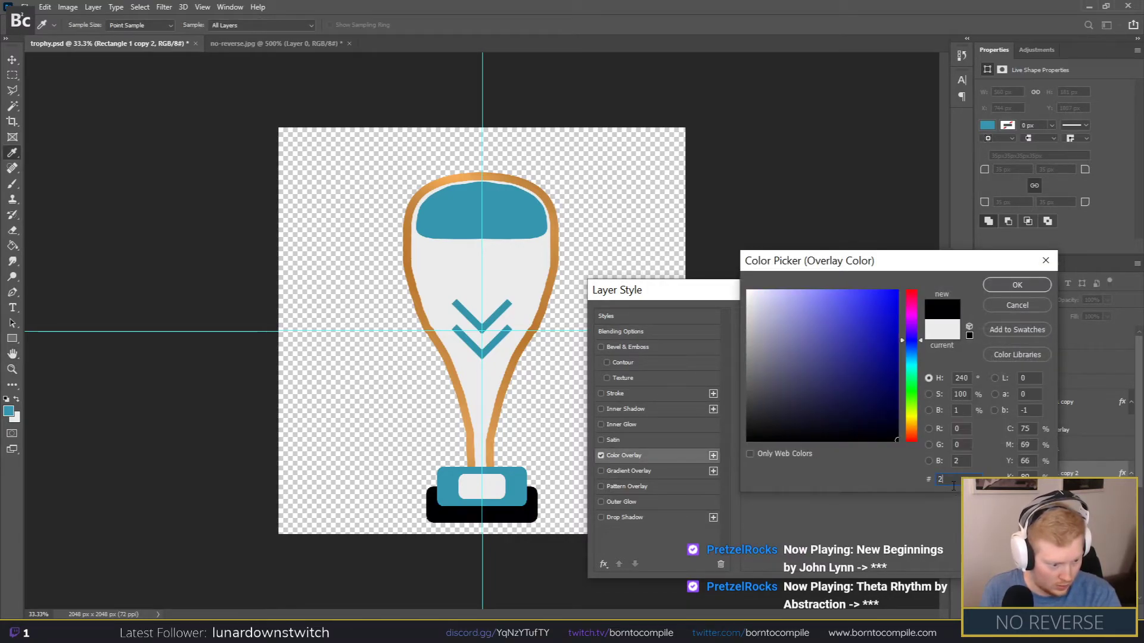
type("d2d2d")
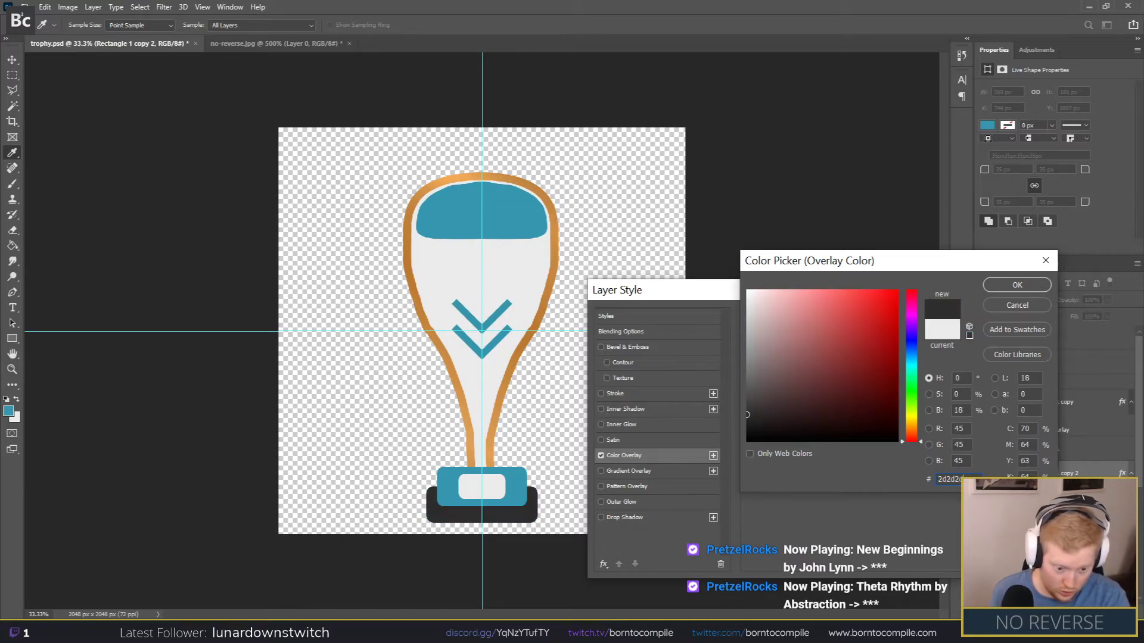
left_click(1017, 285)
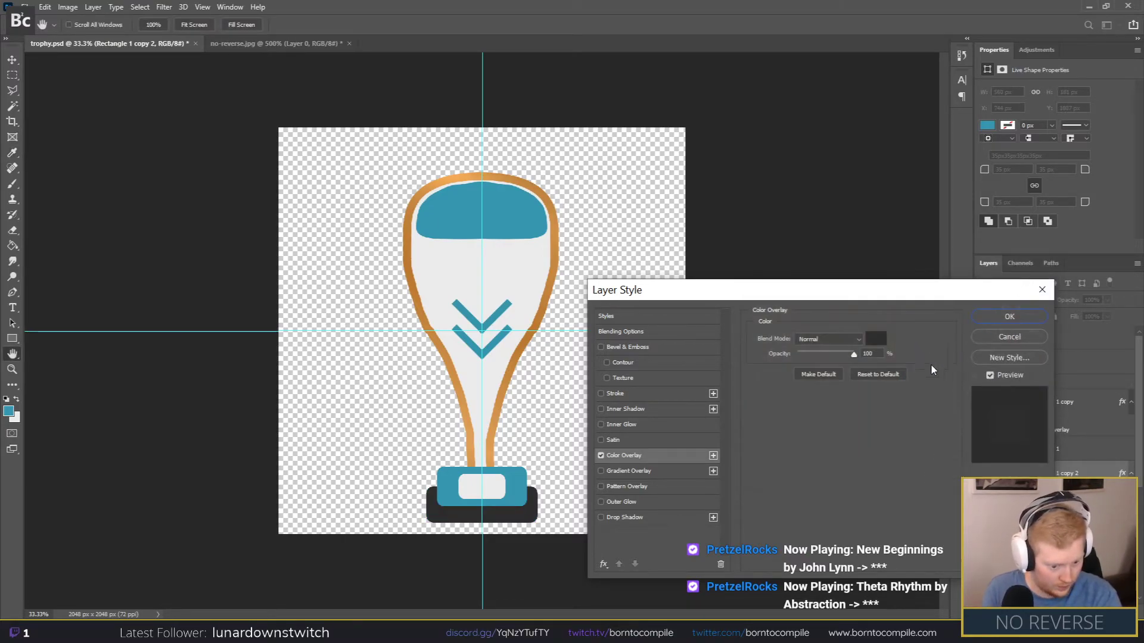
left_click(1010, 316)
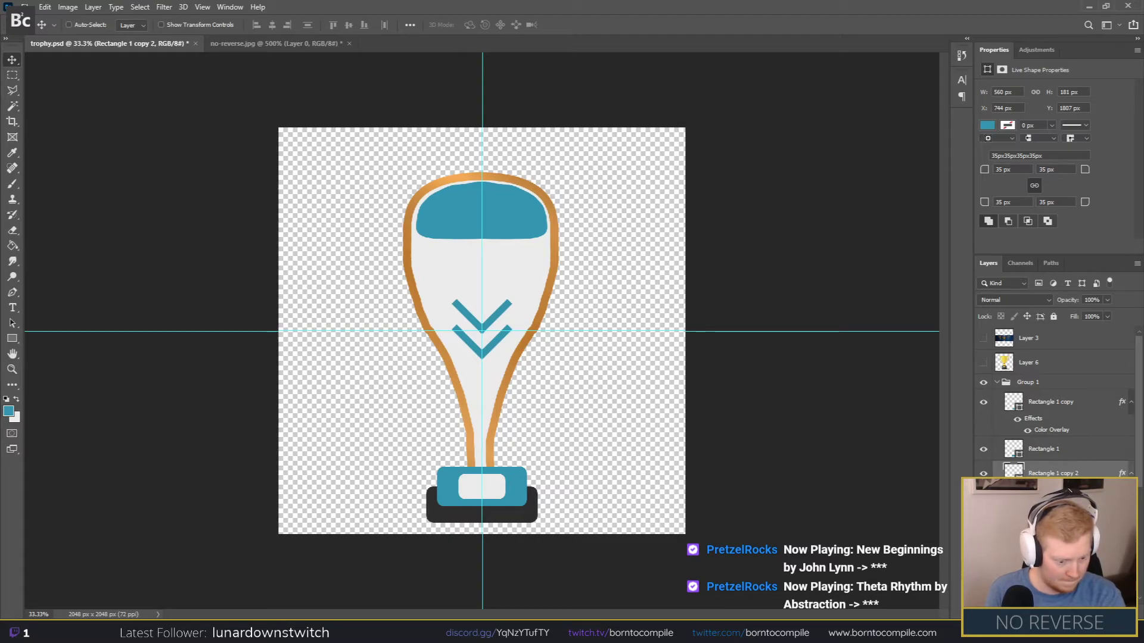
Step: Compare the two-tier base with the yellow reference trophy's base by toggling Layer 6, leaving it hidden
left_click(984, 363)
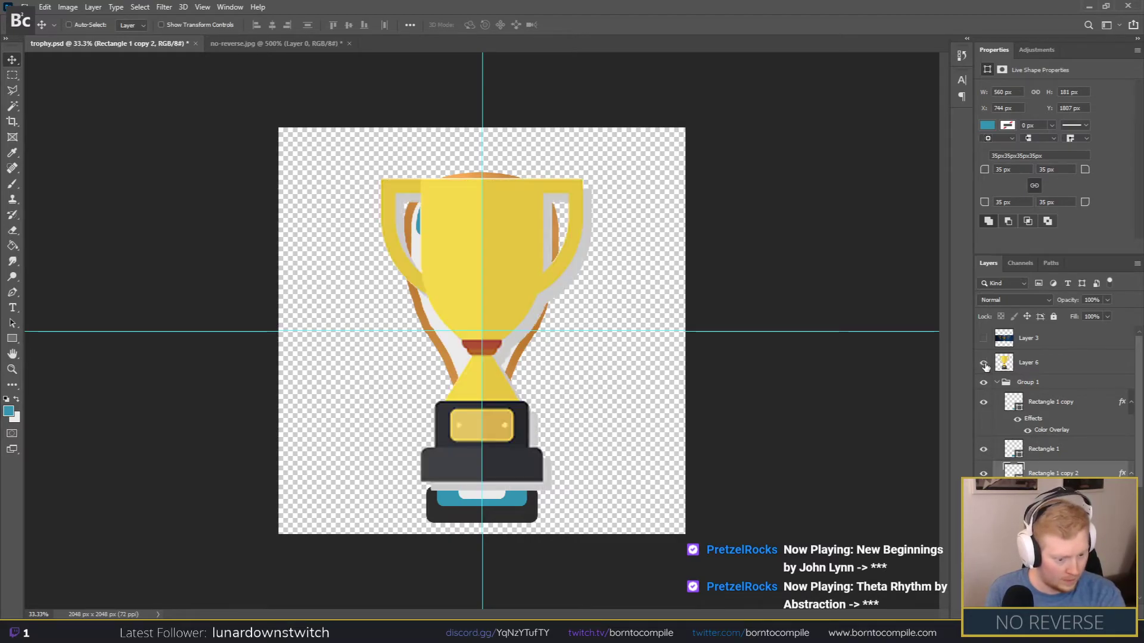
left_click(983, 363)
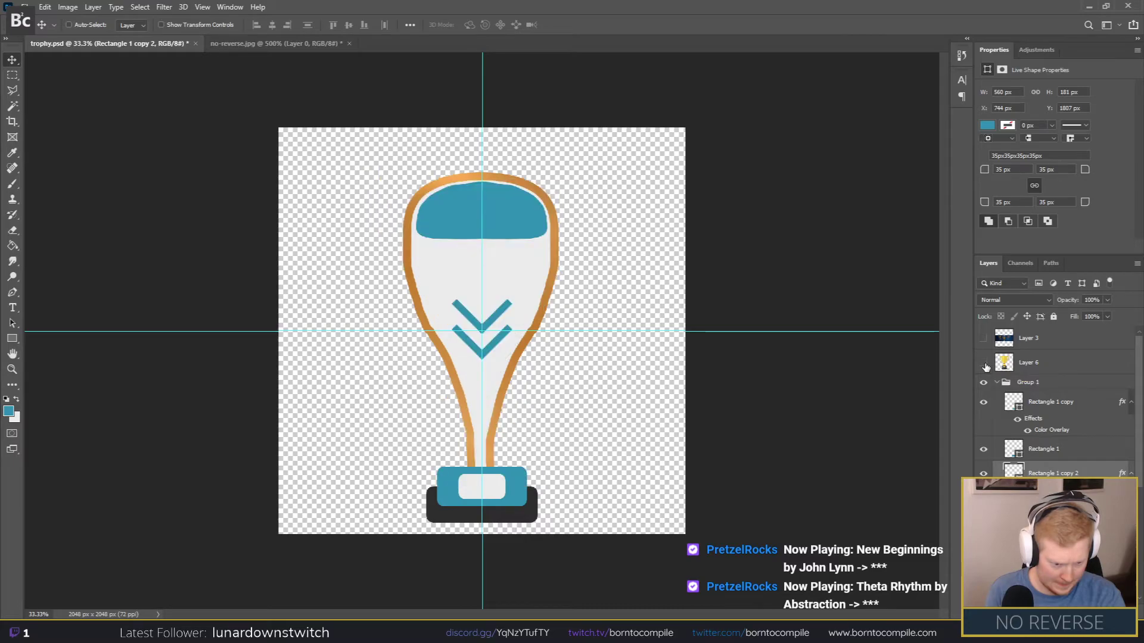
left_click(984, 362)
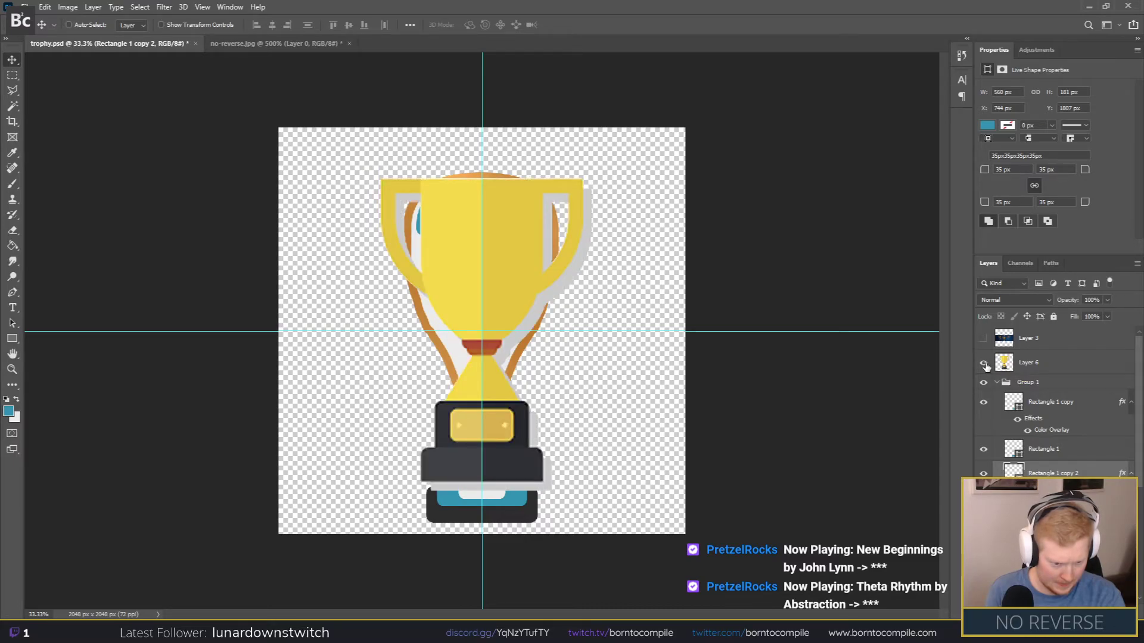
left_click(985, 365)
left_click(985, 365)
left_click(985, 363)
left_click(985, 363)
left_click(985, 364)
Step: Move the dark plinth layer to the top of Group 1 and nudge it down about 30 px over the teal block's lower part
left_click_drag(1042, 473, 1048, 386)
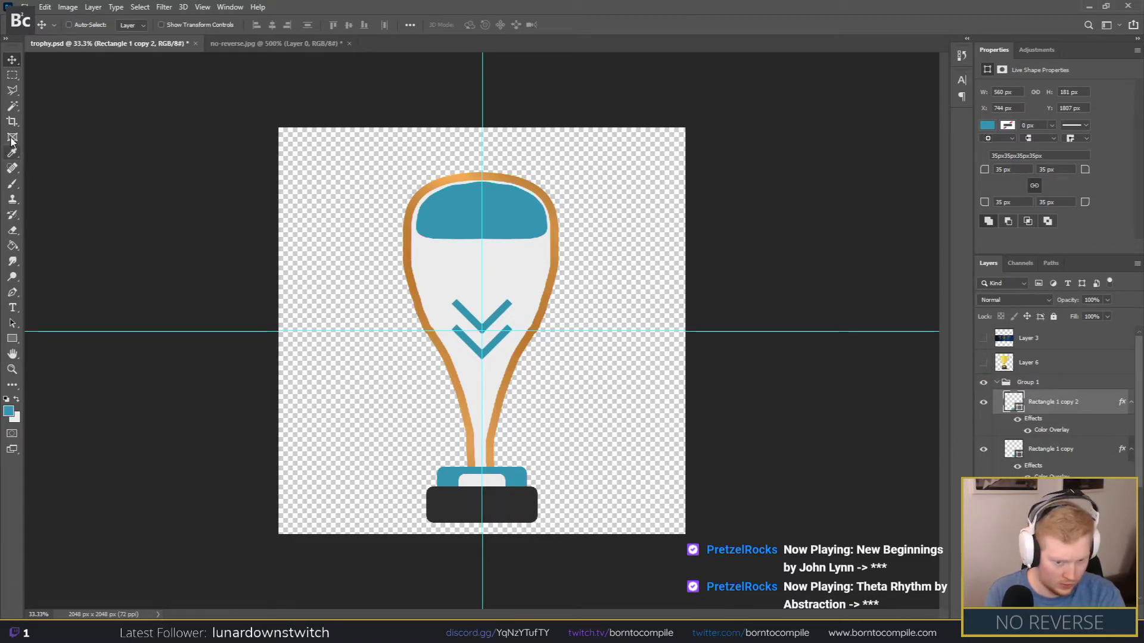
key("shift+Down")
key("shift+Right")
key("shift+Down")
key("shift+Down")
key("shift+Down")
key("shift+Up")
key("shift+Up")
key("shift+Down")
Step: Resize the light plate to about 234 x 88 px, centre it on the visible teal block and set its corner radii to 15 px
left_click(1042, 450)
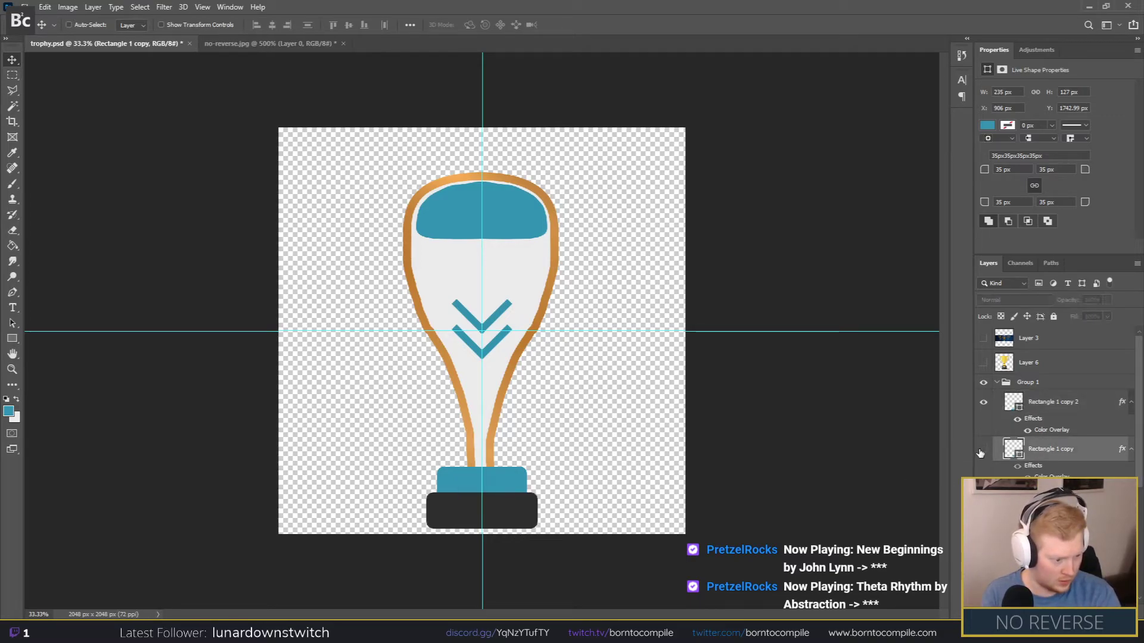
key("ctrl+t")
left_click_drag(506, 496, 486, 482)
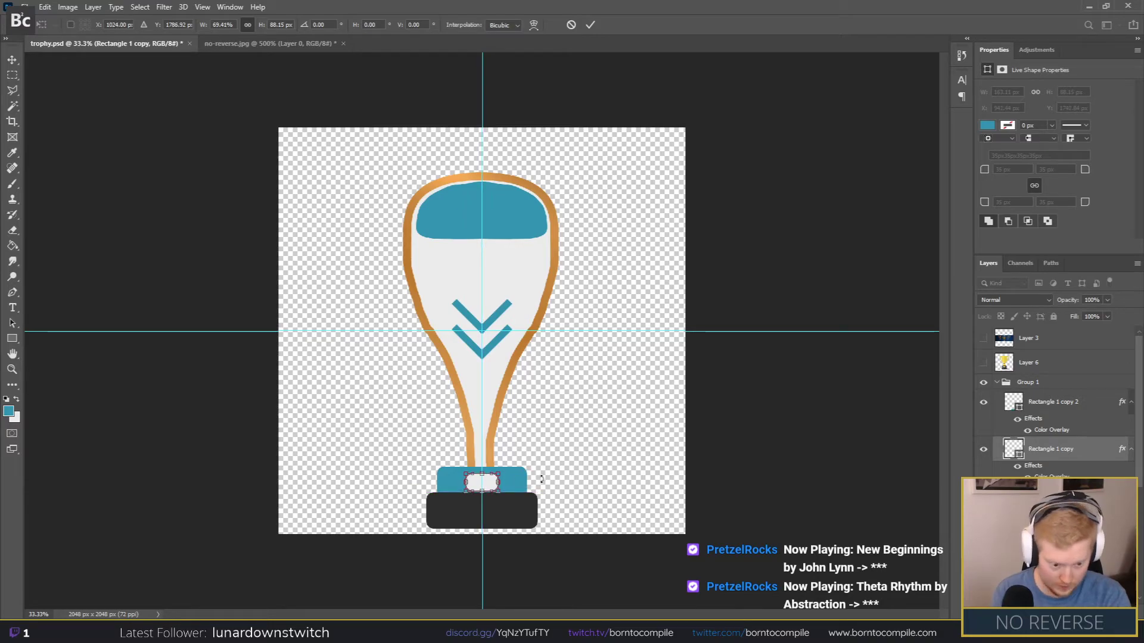
mouse_move(499, 480)
left_mouse_down()
mouse_move(512, 481)
mouse_move(496, 489)
left_mouse_up()
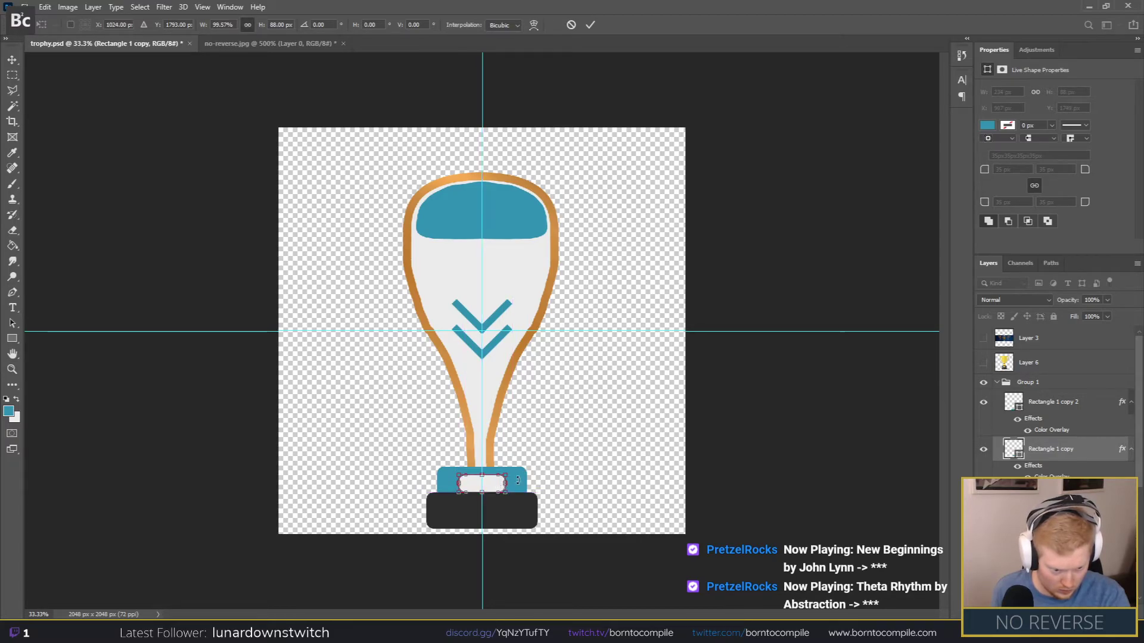
key("Up")
key("Up")
key("Up")
key("Up")
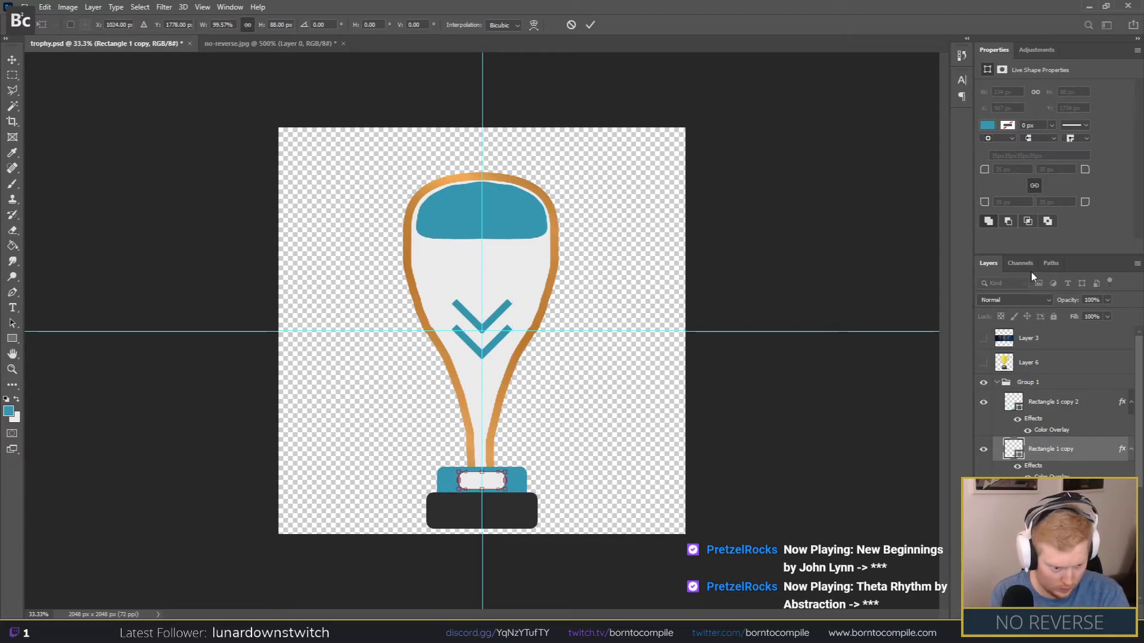
key("Return")
left_click(996, 170)
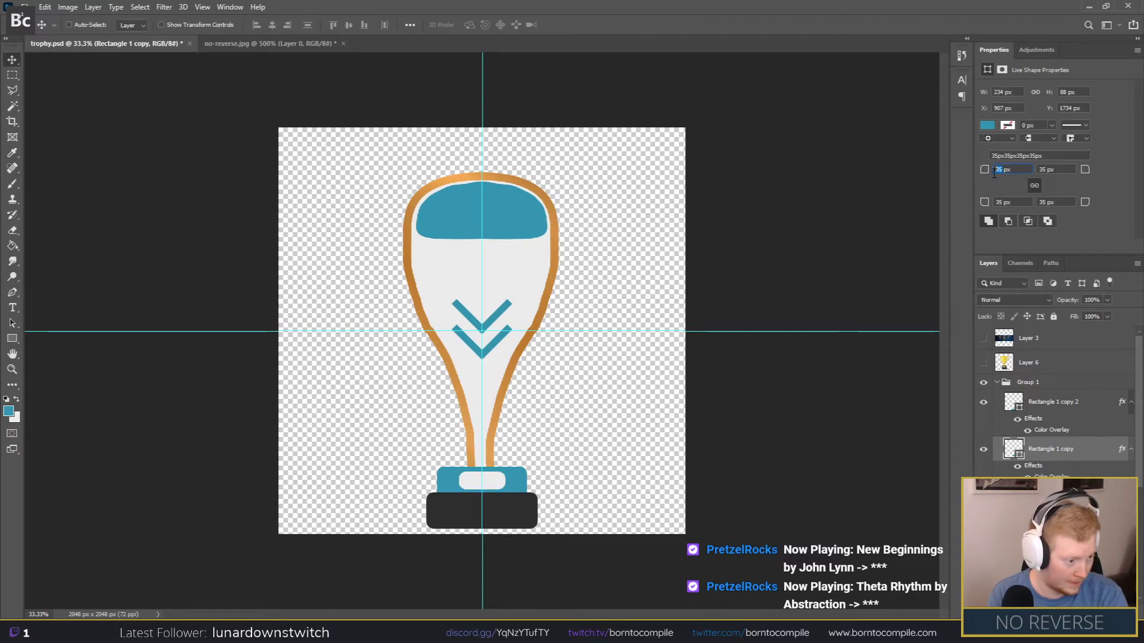
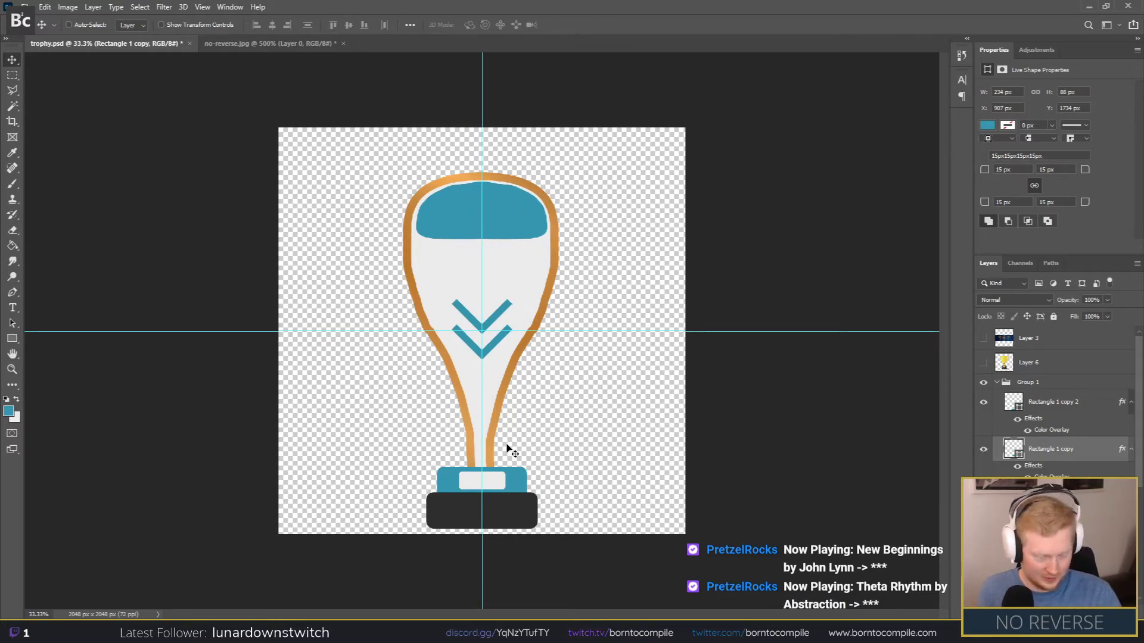
Step: Locate Layer 2, the trophy's light body, by toggling layer visibility and try out its Fill setting
left_click(13, 246)
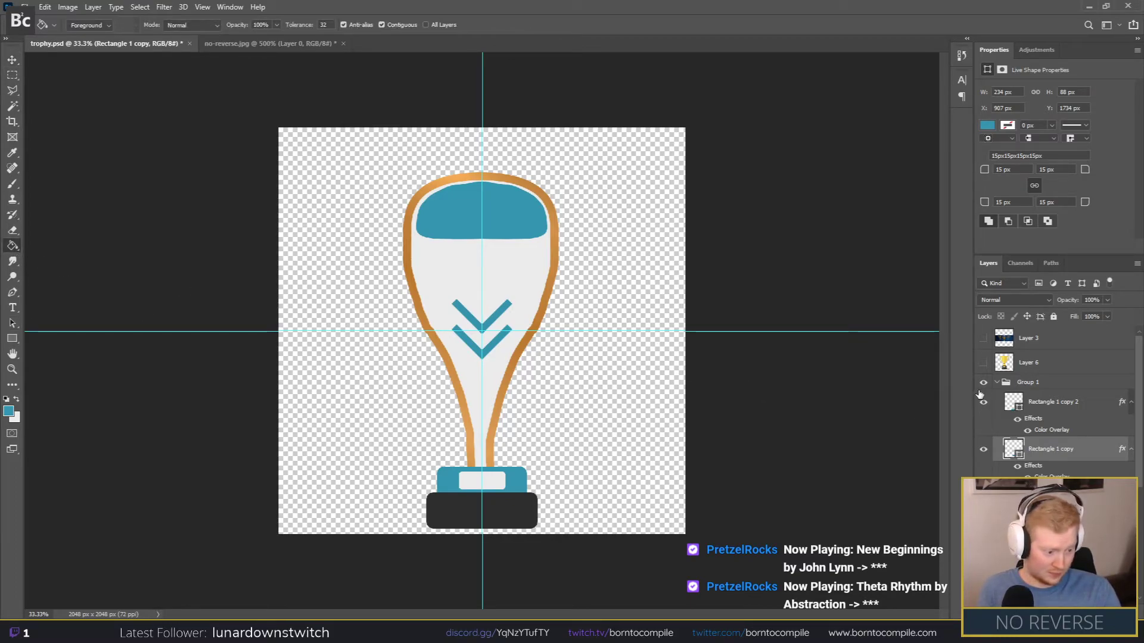
scroll(995, 451, "down", 3)
left_click(984, 470)
left_click(983, 470)
scroll(1049, 405, "down", 2)
scroll(1049, 405, "down", 1)
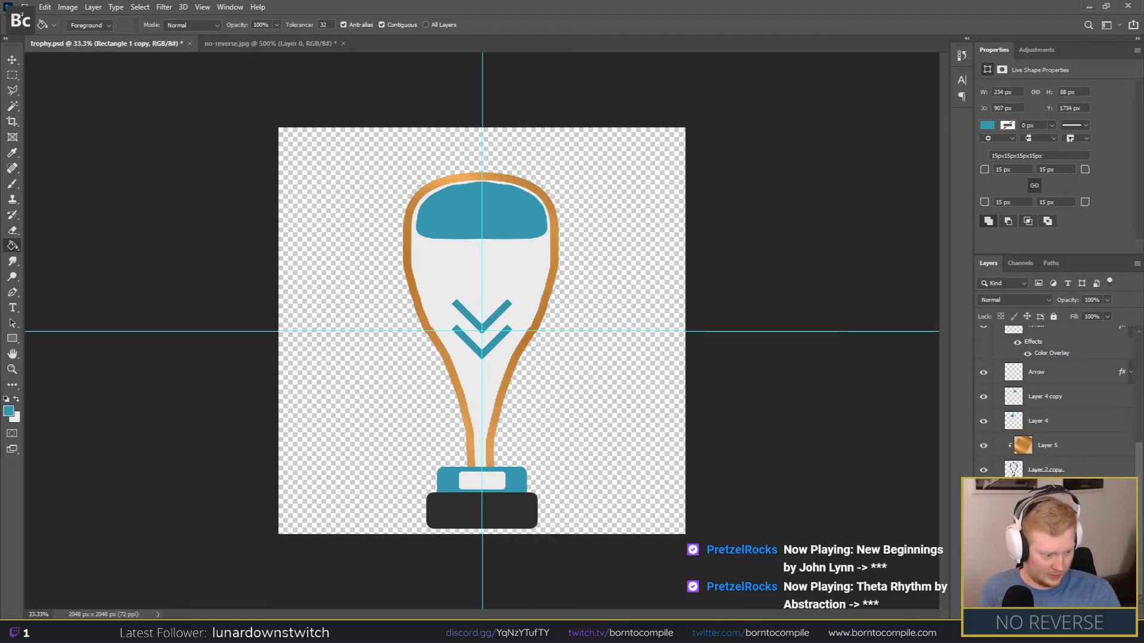
left_click(1089, 339)
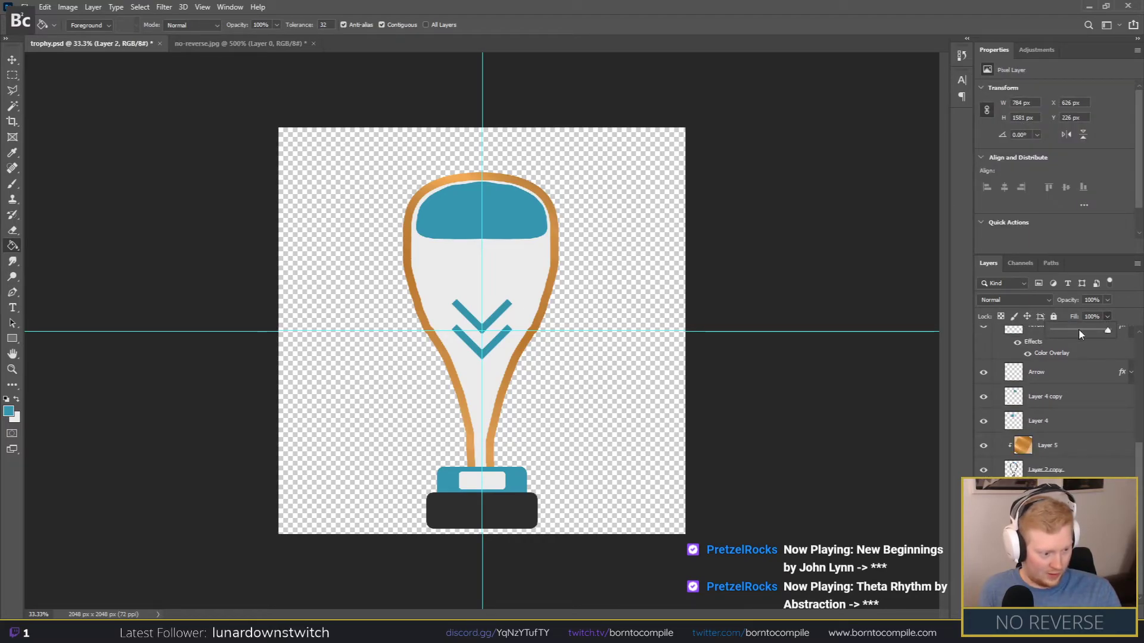
left_click_drag(1054, 331, 1109, 332)
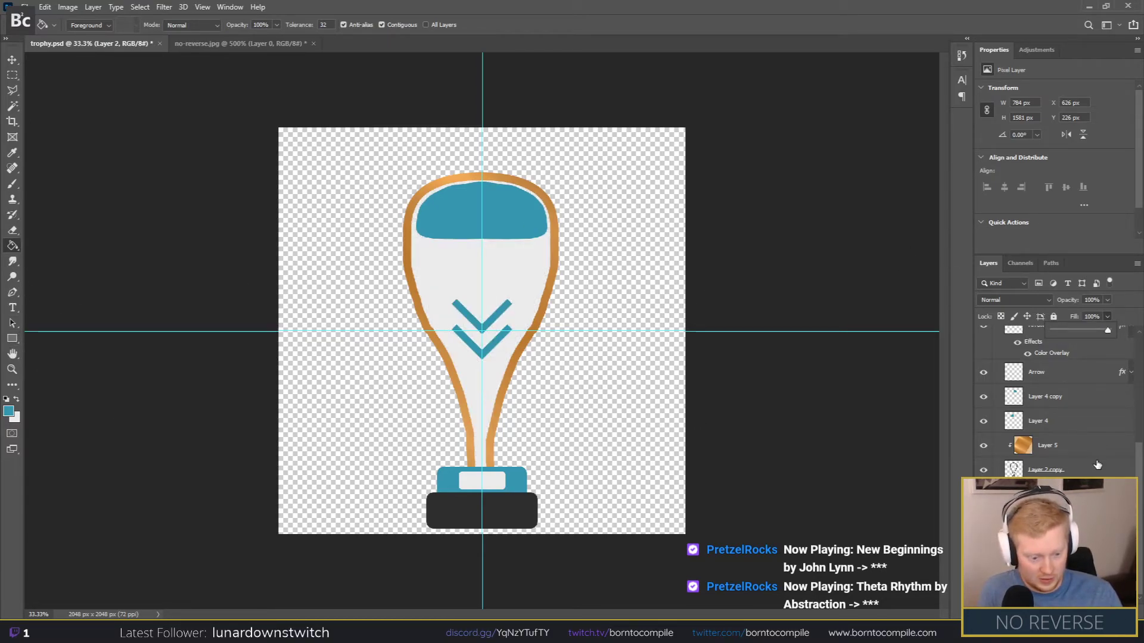
Step: Add a Color Overlay to Layer 2, the trophy's body, using the bronze sampled from the outline
left_click(1095, 494)
double_click(1096, 494)
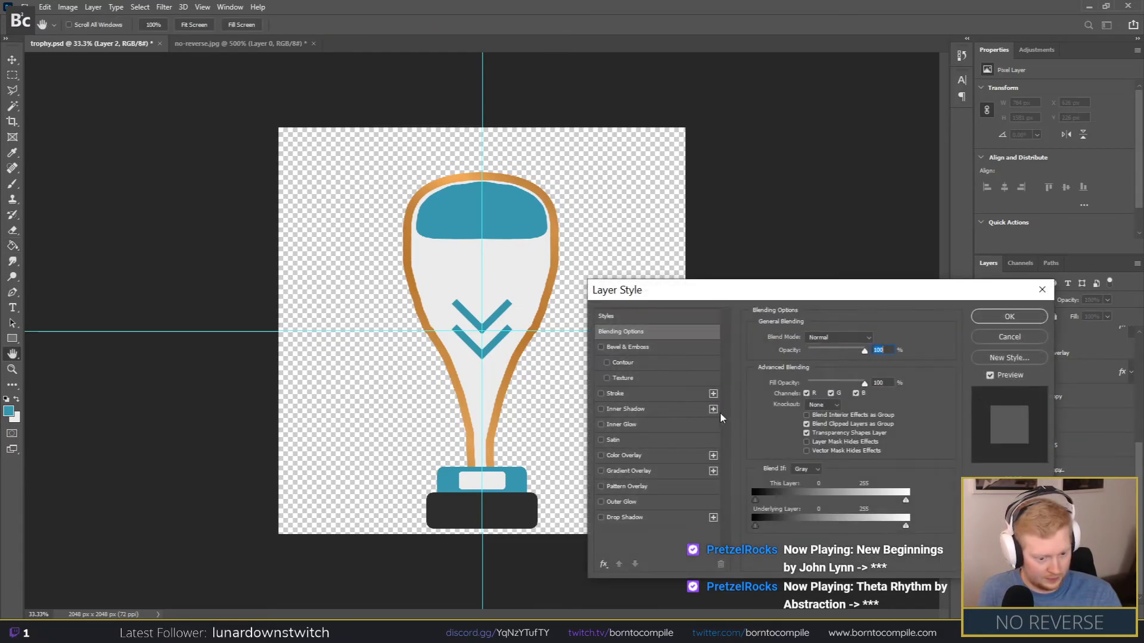
left_click(601, 455)
left_click(621, 456)
left_click(872, 345)
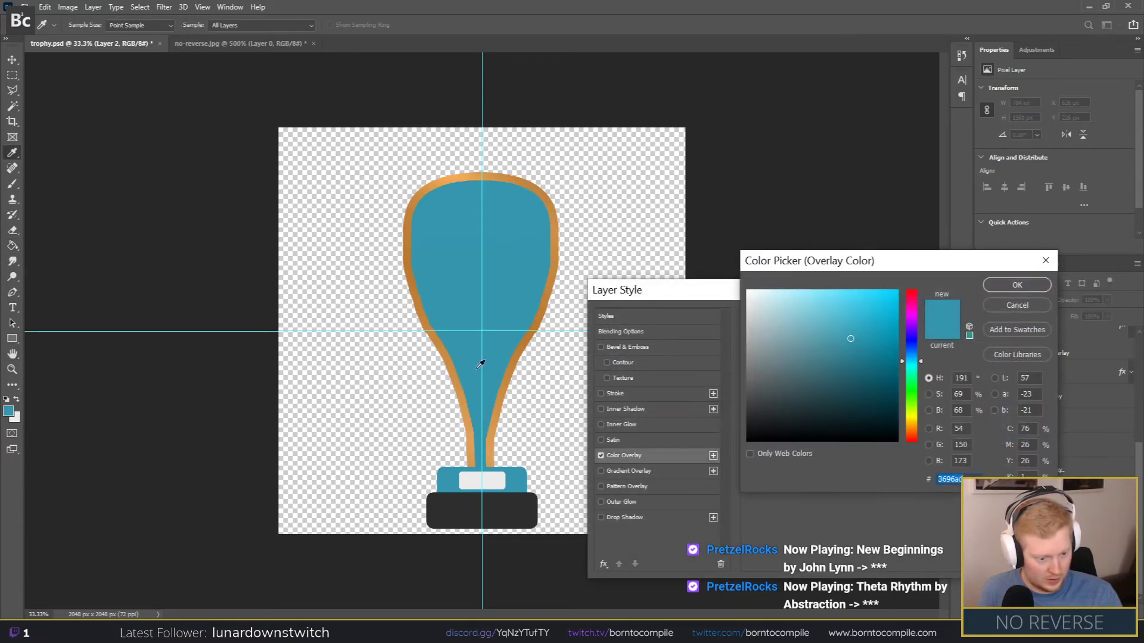
left_click(447, 349)
left_click(1017, 285)
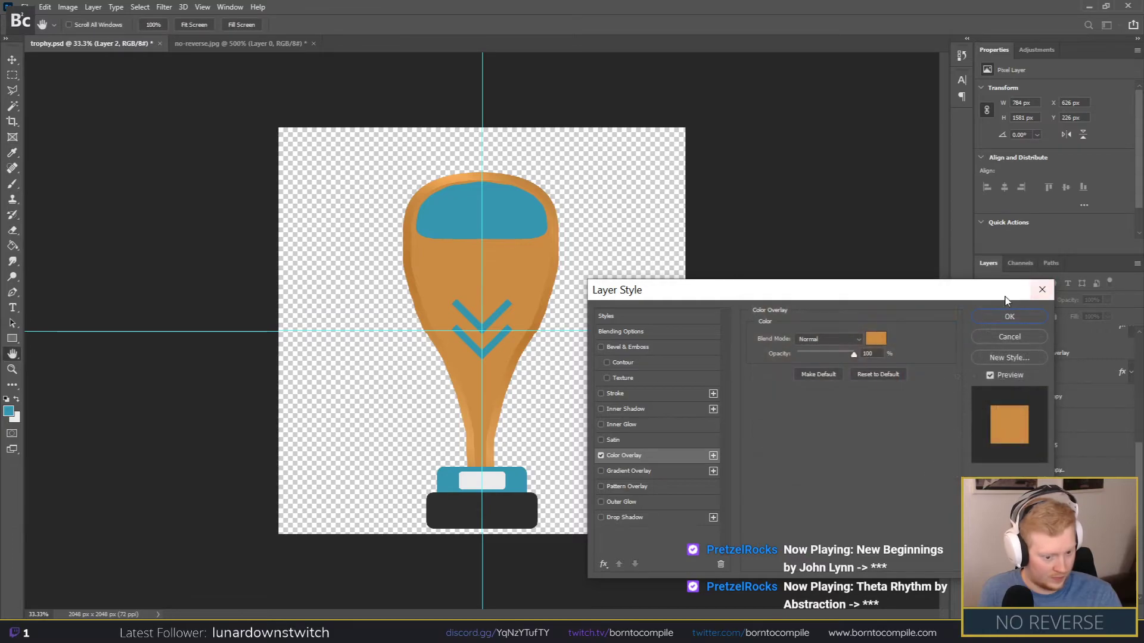
left_click(1015, 316)
key("g")
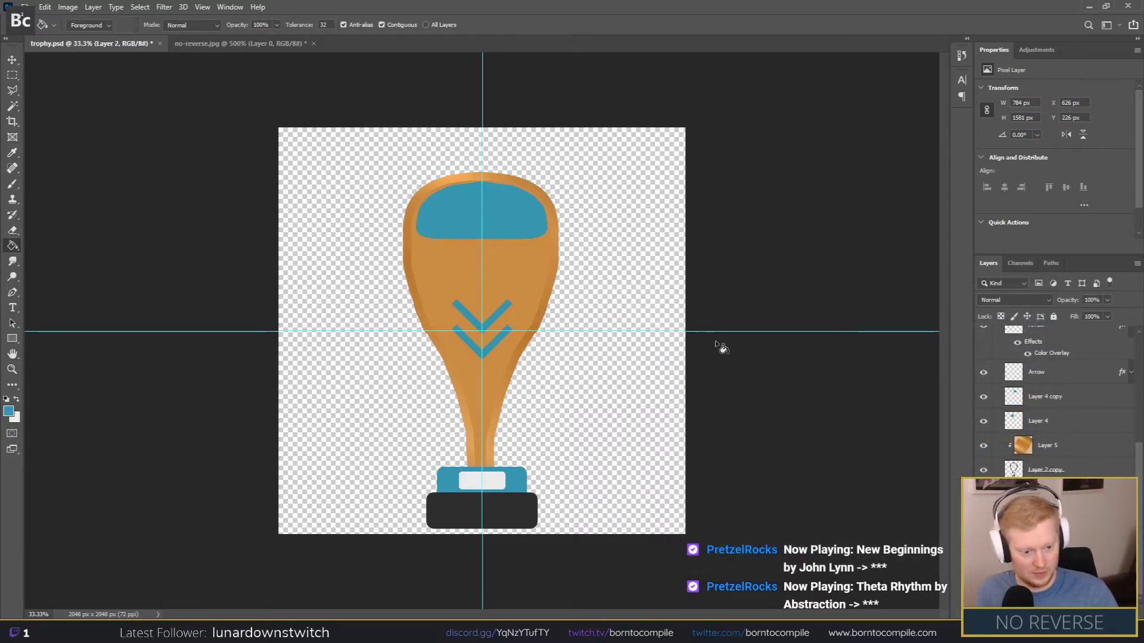
Step: Merge Layer 4 copy and Layer 4, the two halves of the teal shape in the cup's upper part
left_click(1059, 397)
left_click(1062, 421, "shift")
right_click(1062, 421)
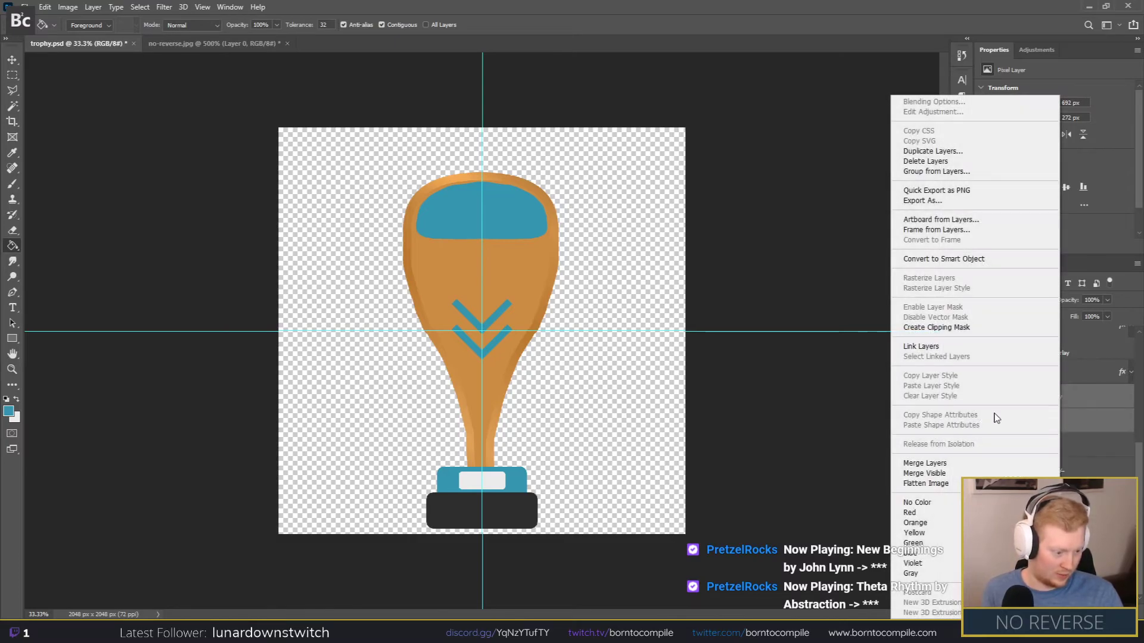
left_click(930, 470)
Step: Add a Color Overlay of f1eeeb to the merged Layer 4 copy and collapse its effects list
double_click(1075, 422)
left_click(603, 455)
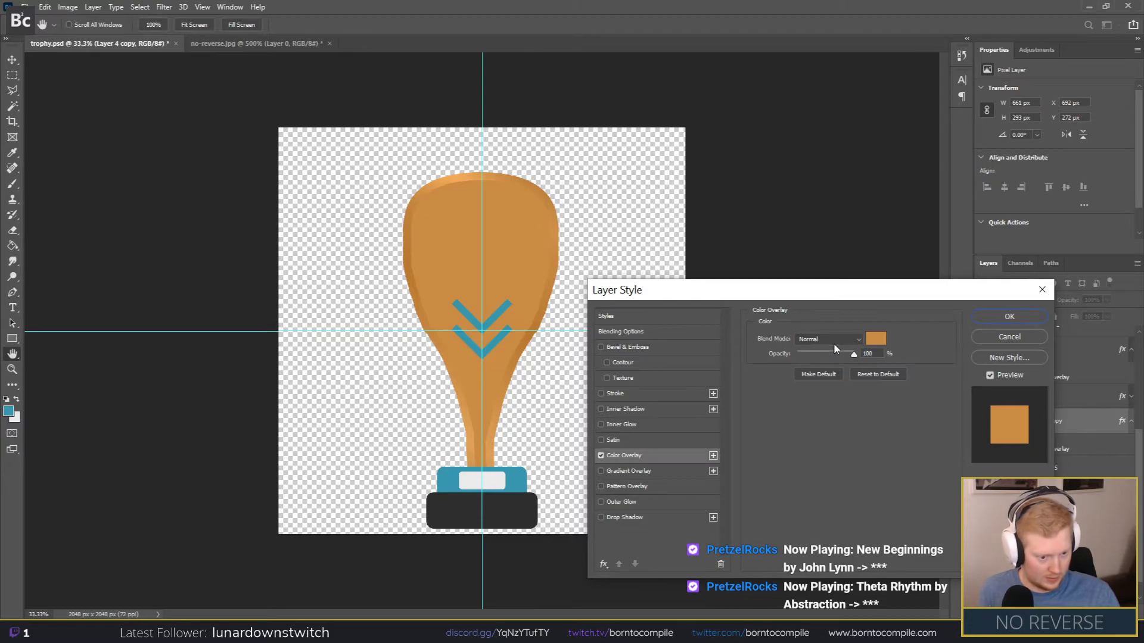
left_click(880, 341)
type("efefef")
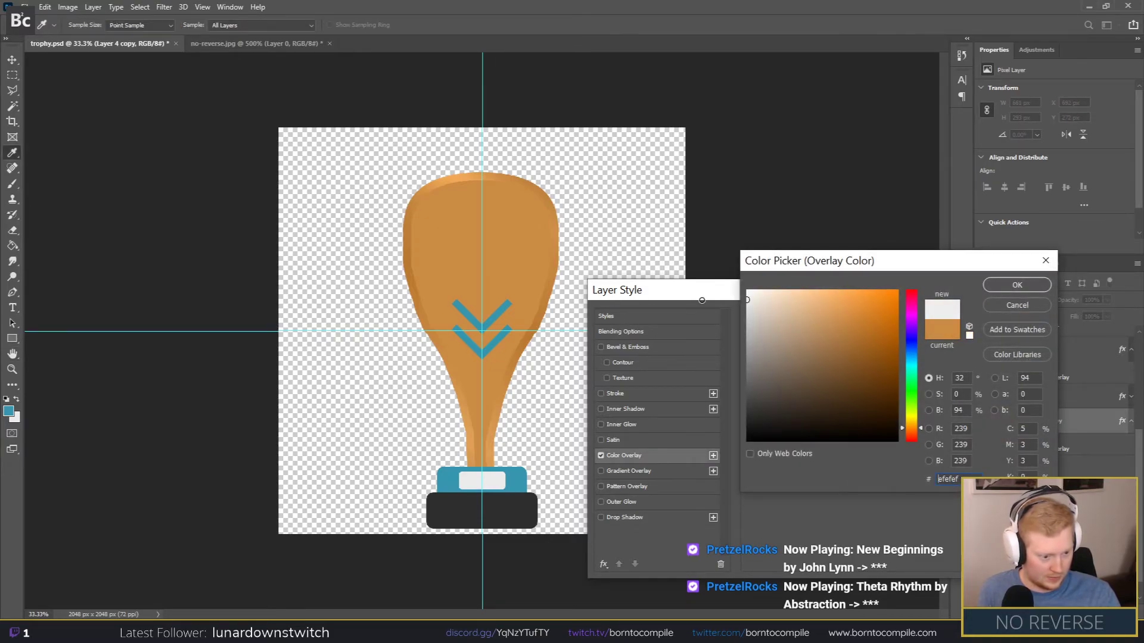
left_click(751, 298)
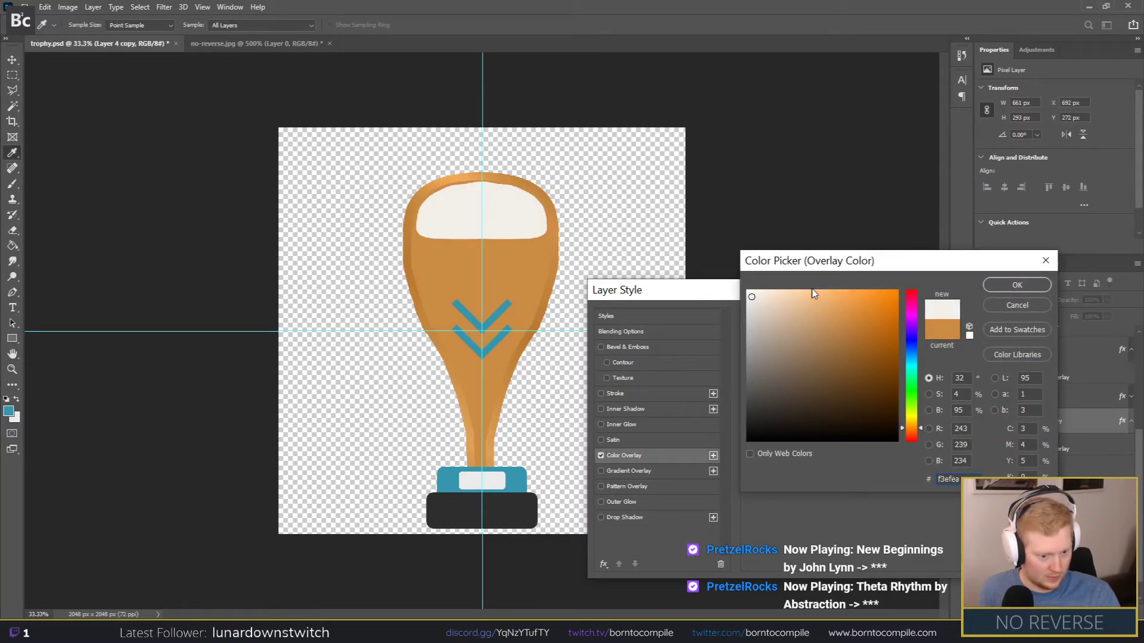
left_click_drag(750, 296, 756, 298)
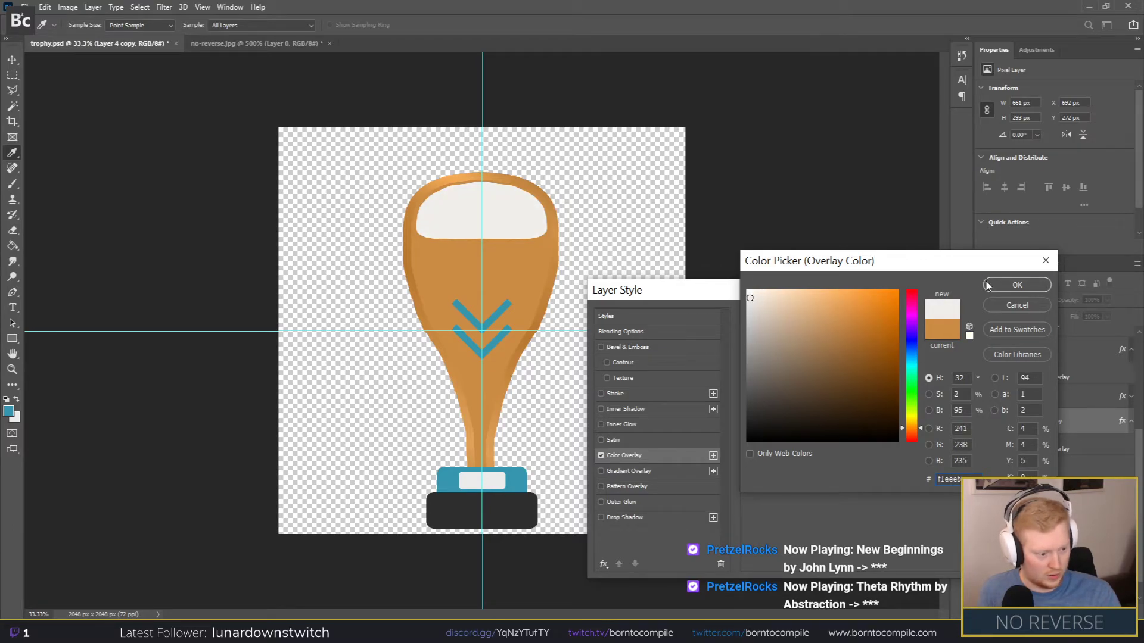
left_click(1017, 285)
left_click(1011, 317)
key("g")
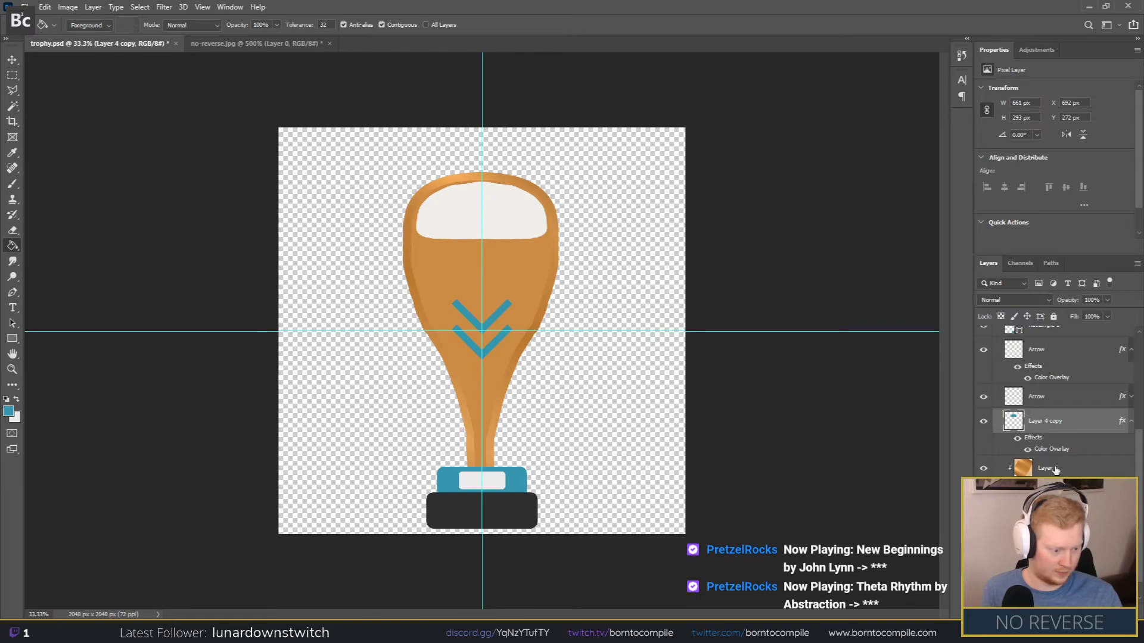
left_click(1133, 421)
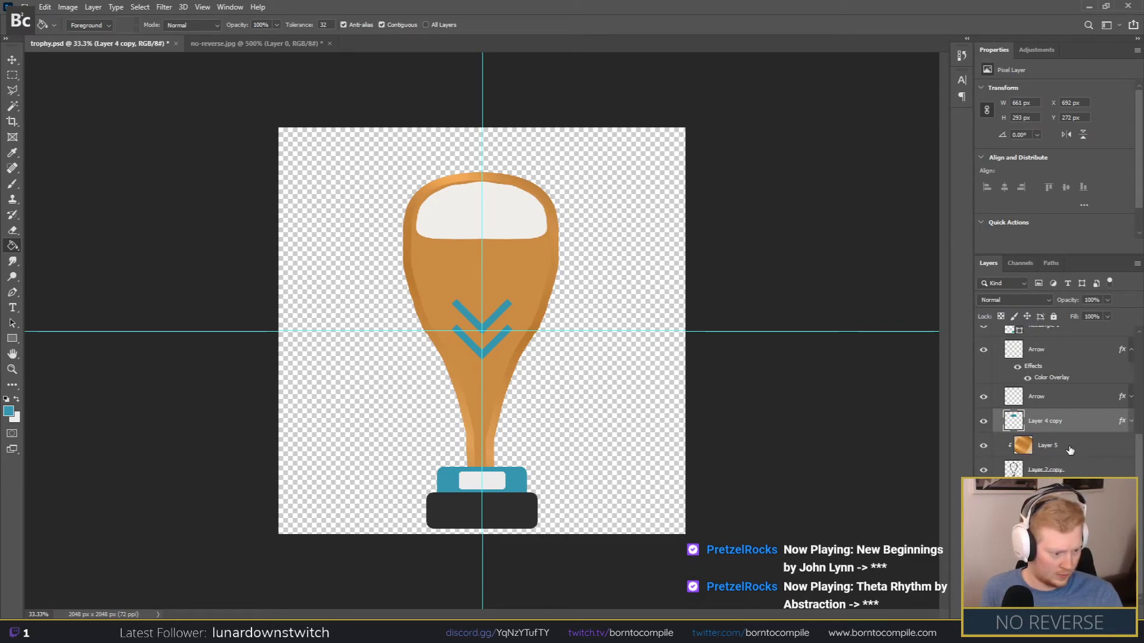
scroll(1072, 417, "up", 2)
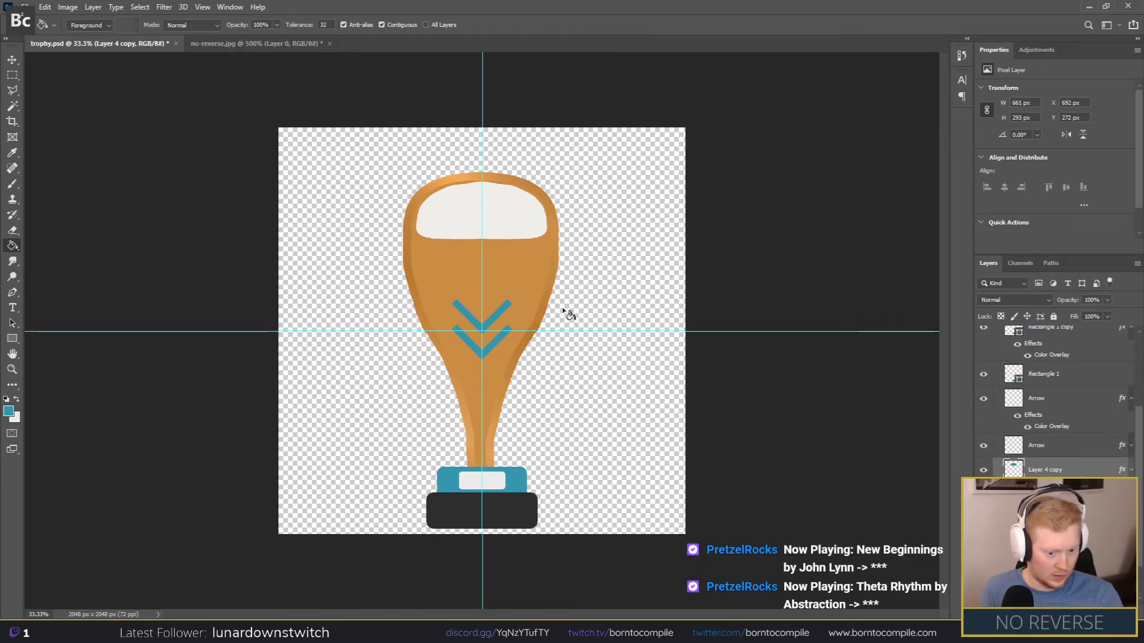
Step: Switch to Chrome and search Google Images for "amry sargeant rank"
mouse_move(128, 632)
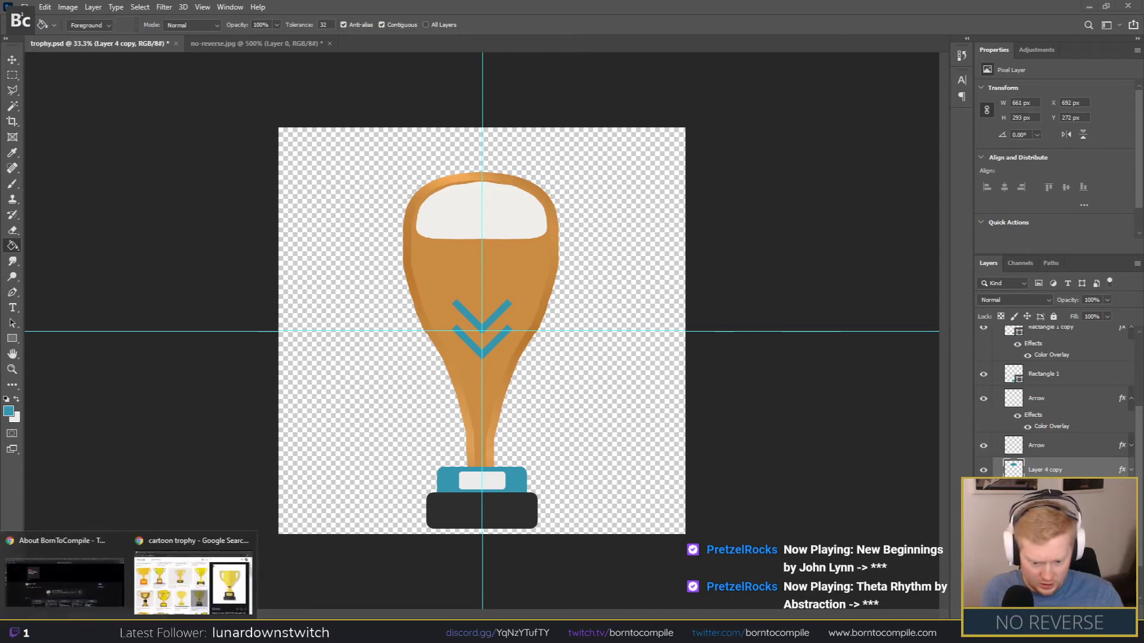
left_click(179, 570)
left_click_drag(255, 93, 41, 80)
type("amr")
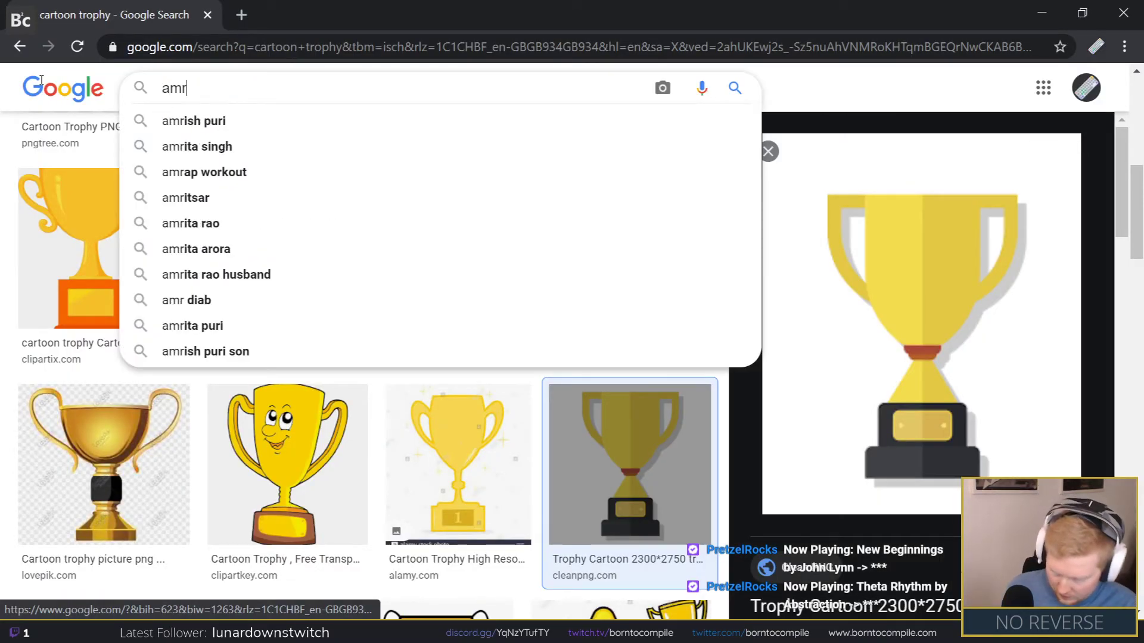
type("y sargea")
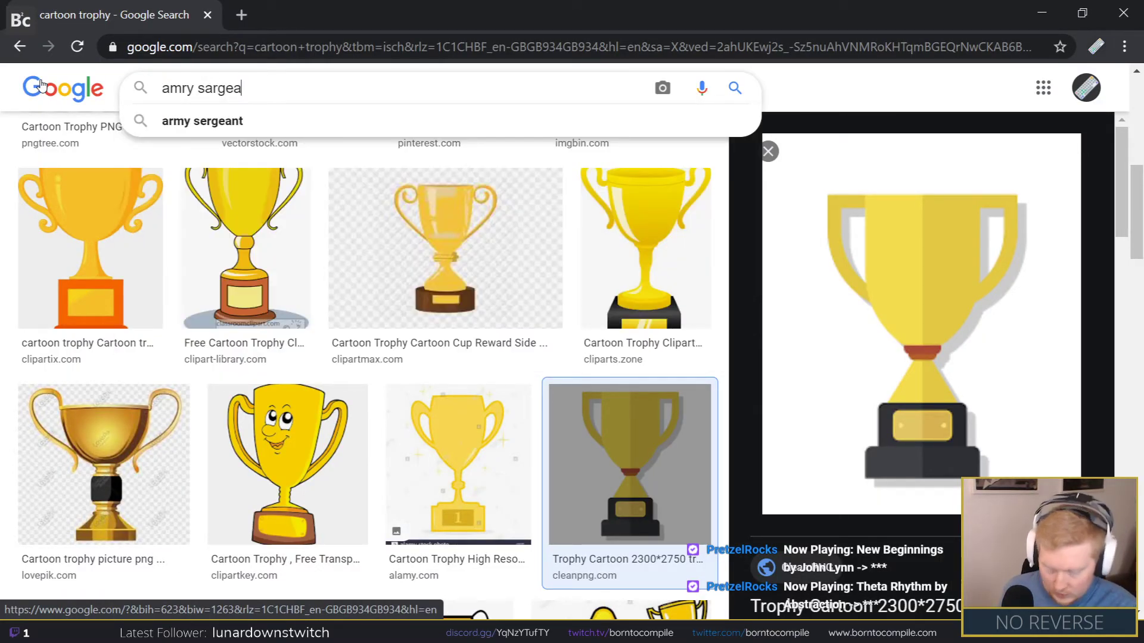
type("nt er")
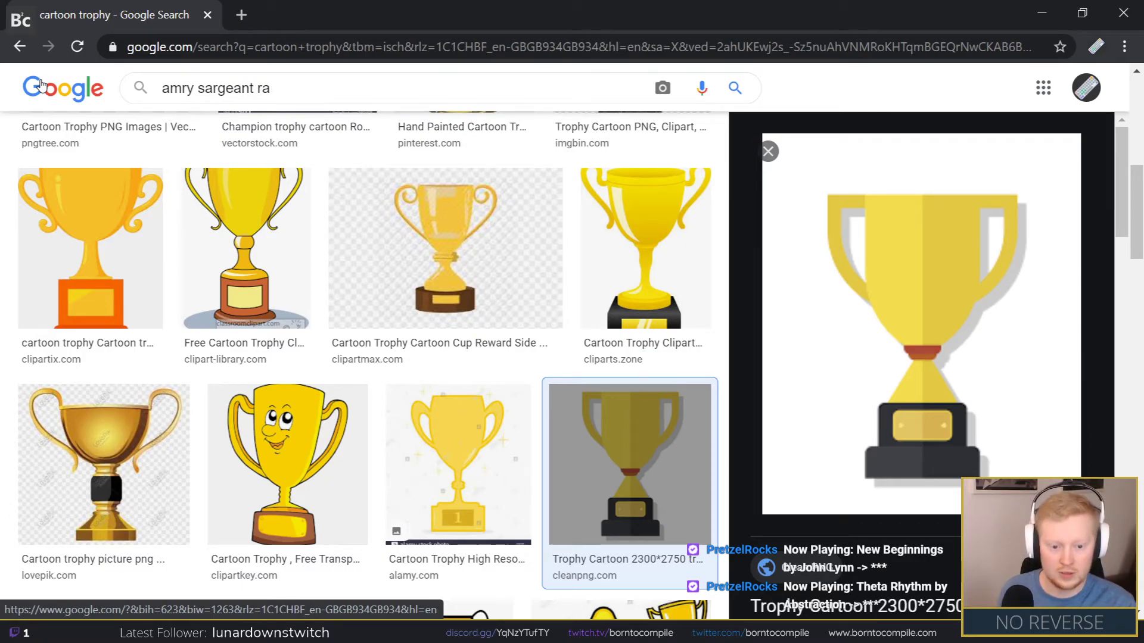
key("Return")
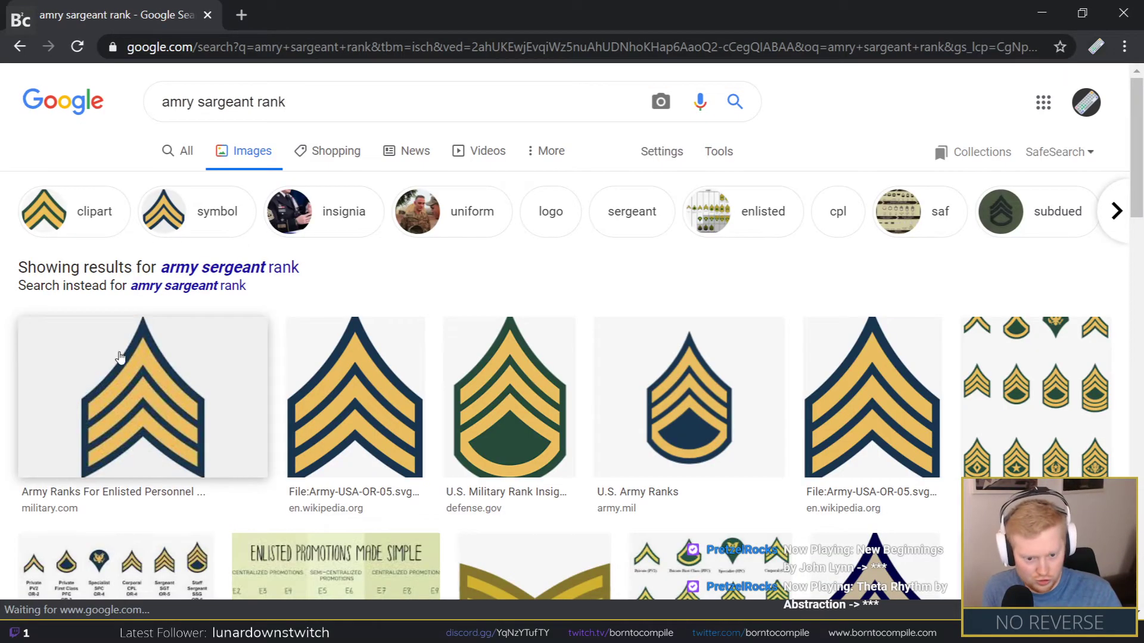
Step: Use the corrected search "army sergeant rank", examine the chevron insignia images and return to Photoshop
left_click(192, 267)
left_click(235, 273)
left_click(273, 194)
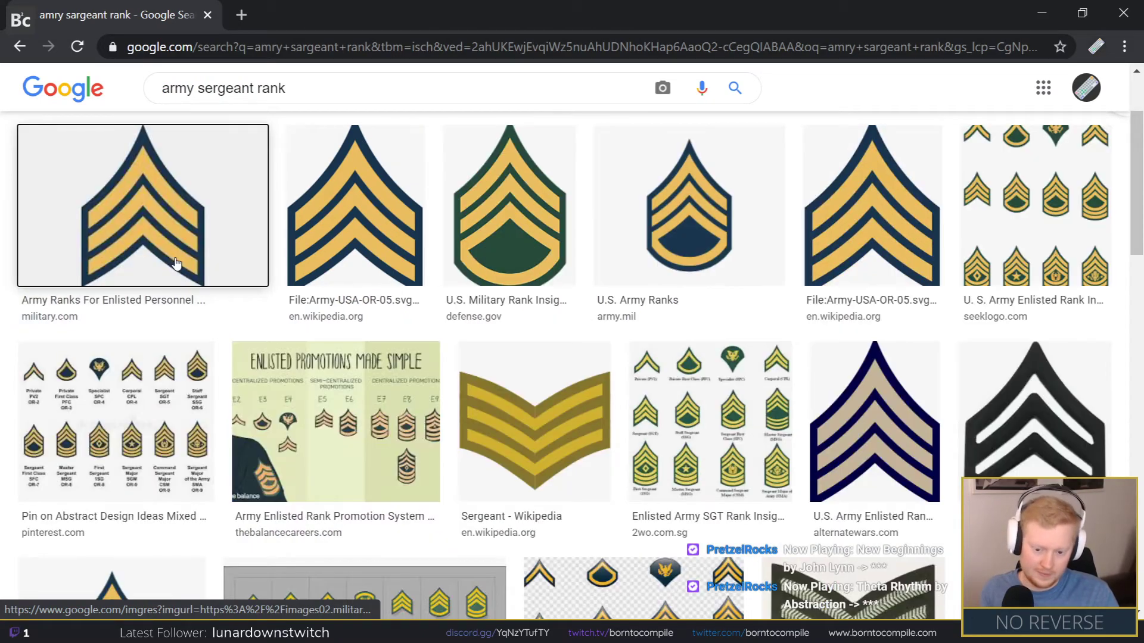
key("alt+Tab")
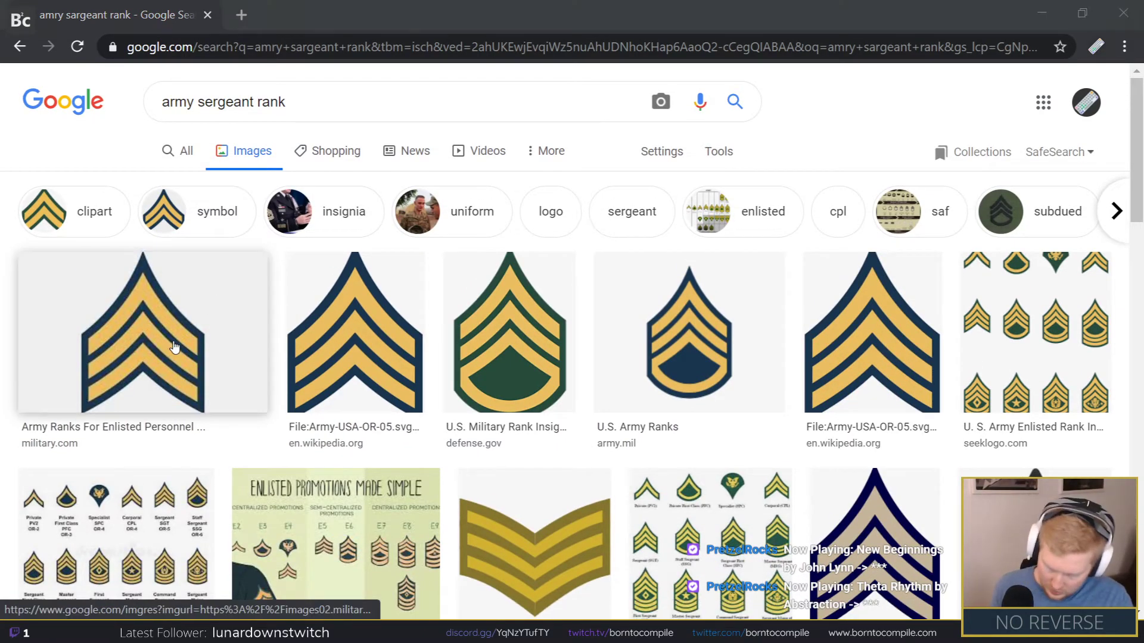
key("alt+Tab")
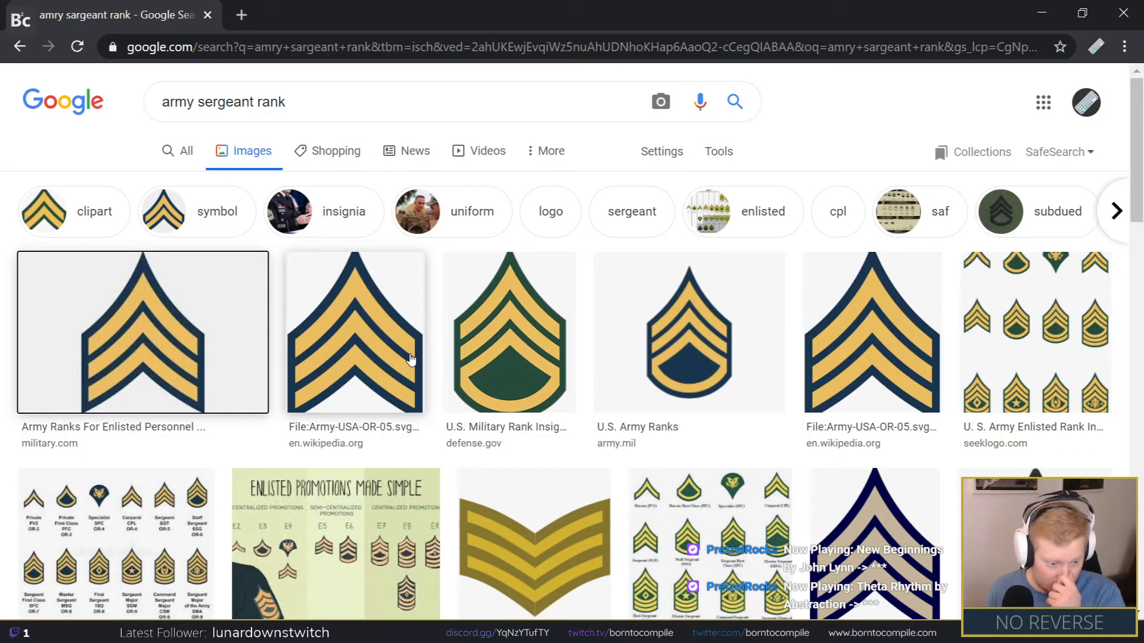
key("alt+Tab")
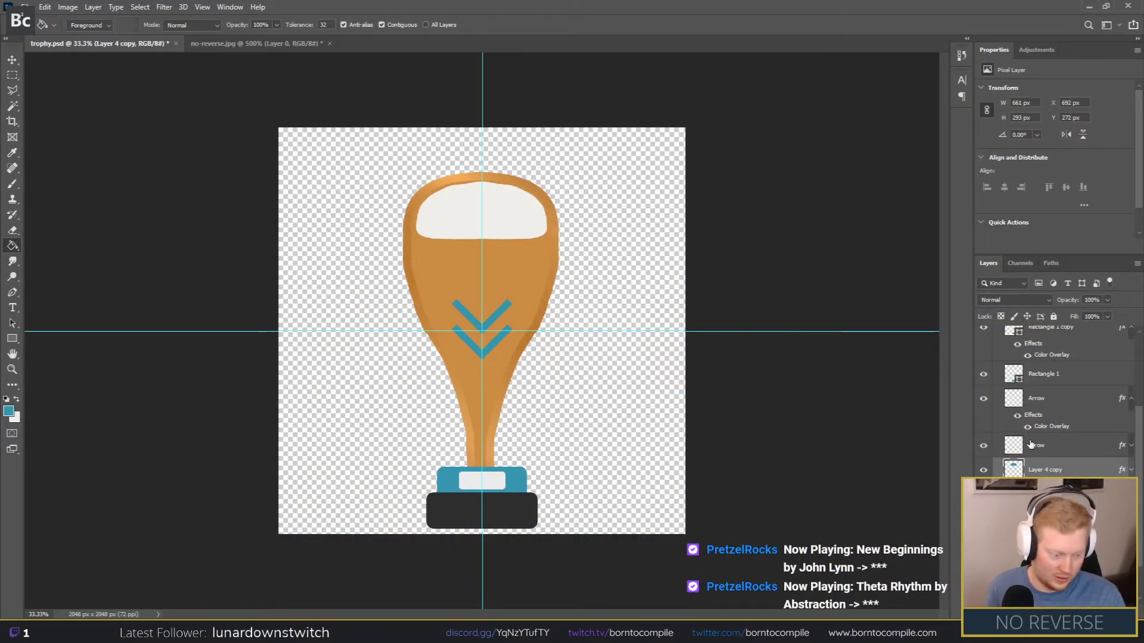
Step: Select both Arrow layers and hide the teal chevrons on the trophy's body
key("v")
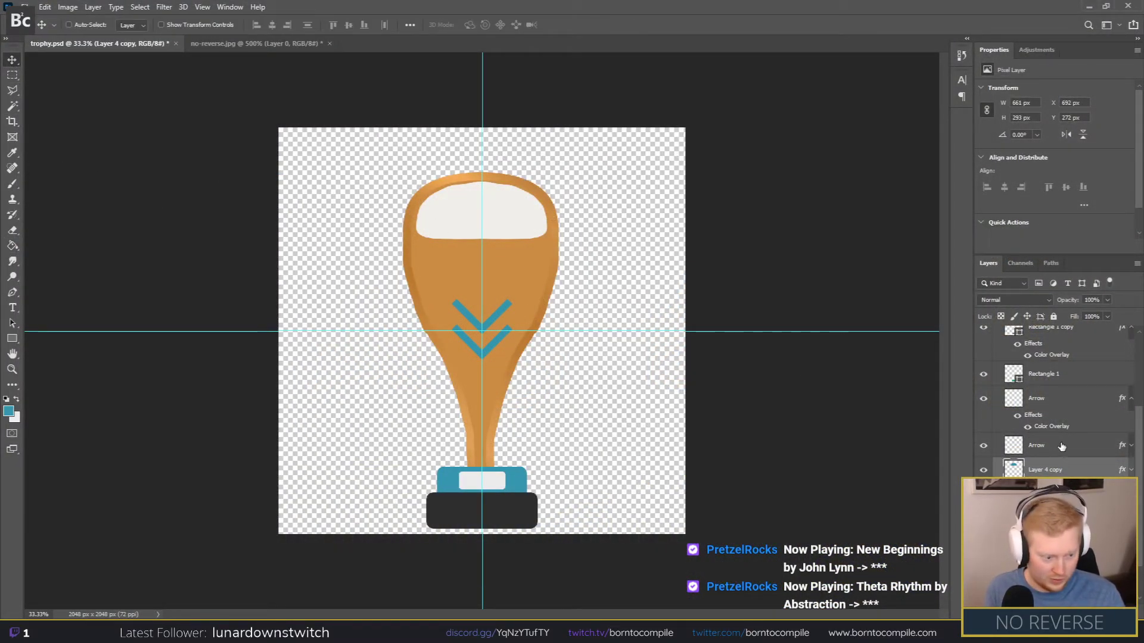
scroll(1061, 445, "up", 5)
left_click(1051, 495)
left_click(1052, 520, "ctrl")
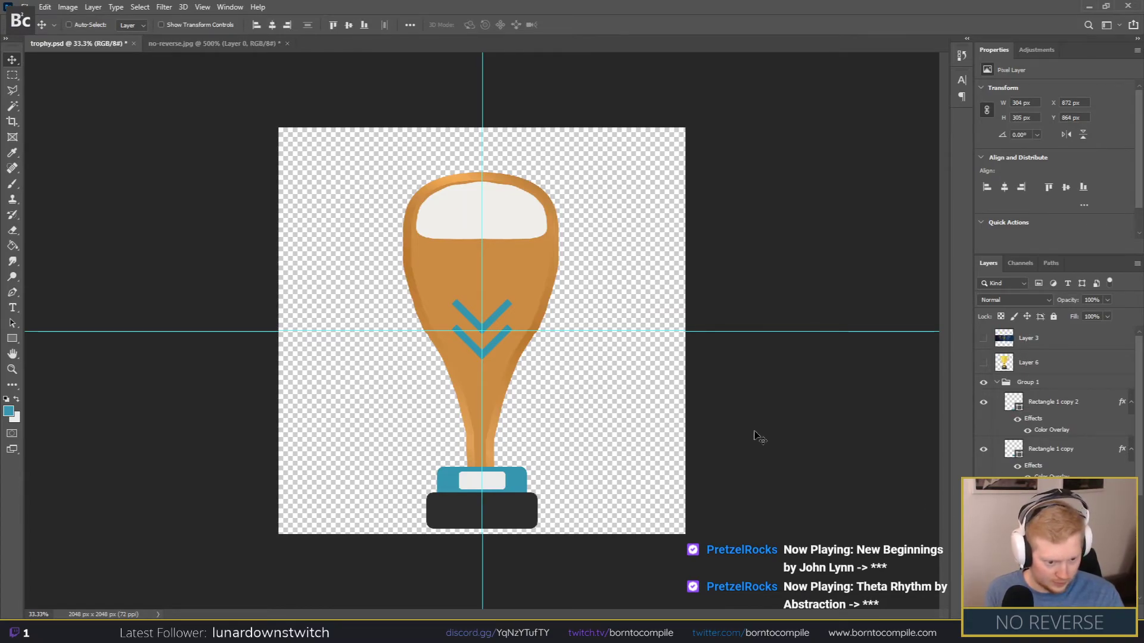
key("ctrl+minus")
key("ctrl+minus")
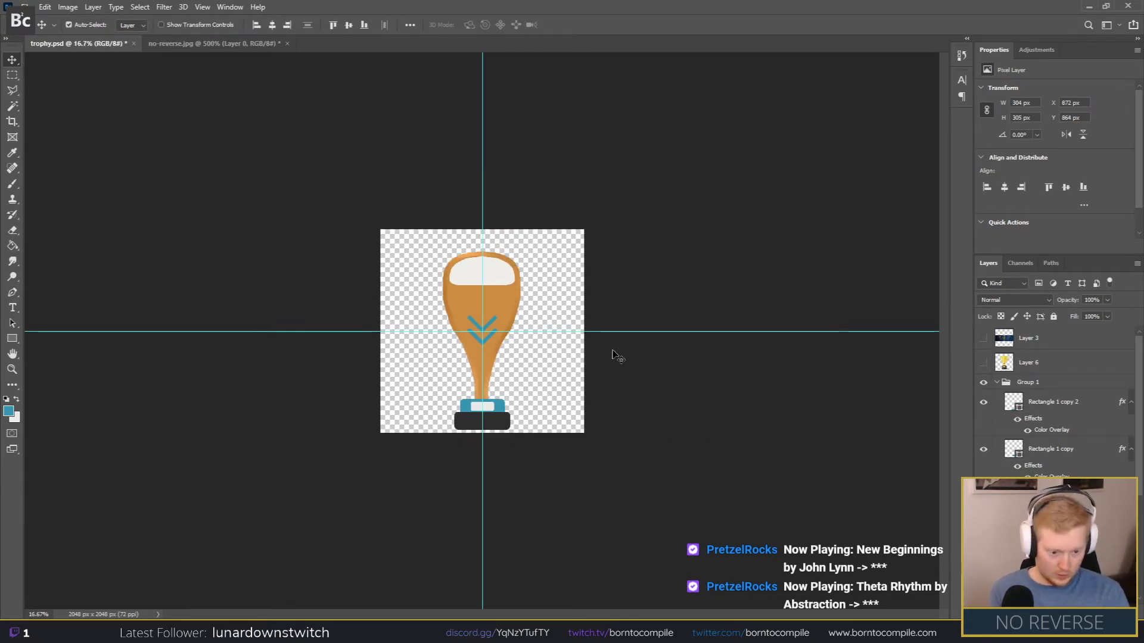
key("ctrl+plus")
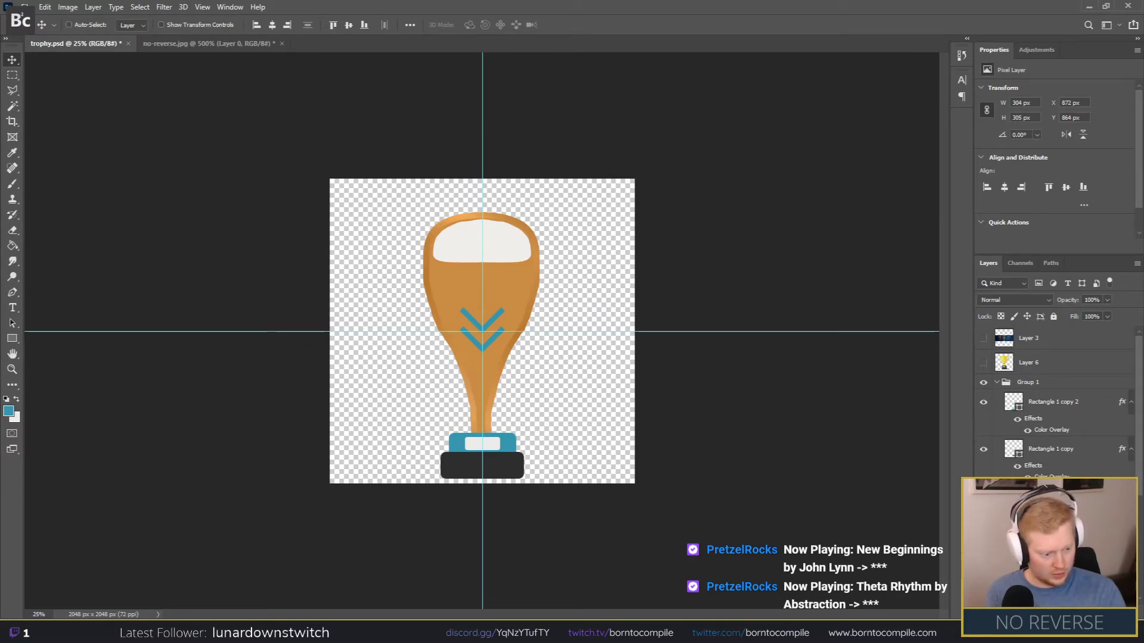
key("ctrl+comma")
key("ctrl+comma")
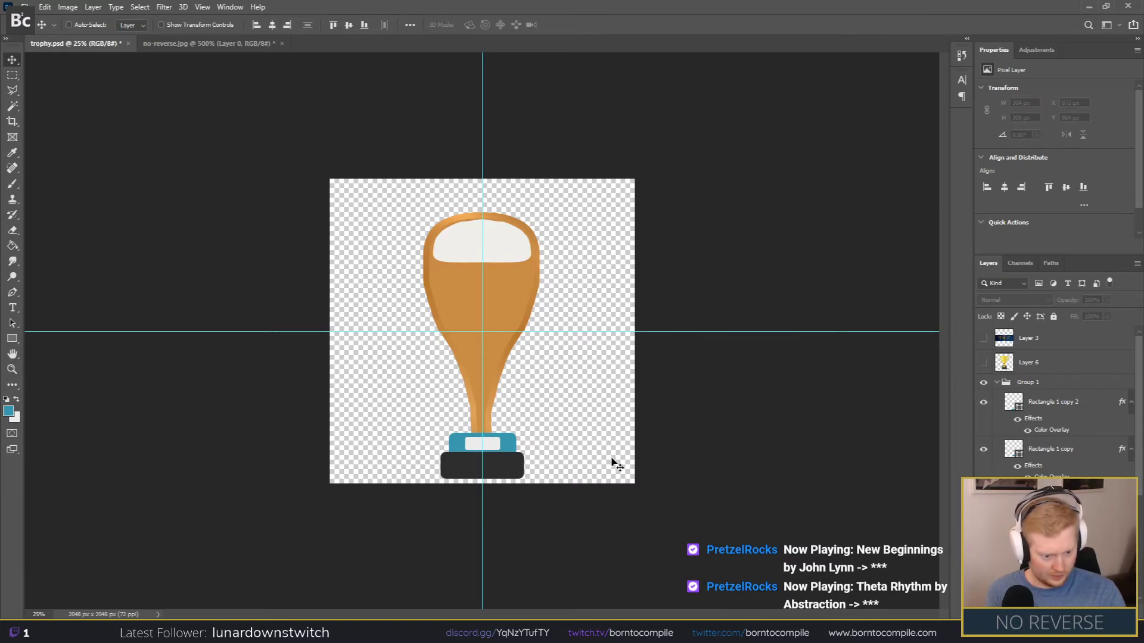
Step: Examine the stem and its joint with the base up close, and step back and forth through the last changes
key("ctrl+plus")
key("ctrl+plus")
key("ctrl+plus")
scroll(533, 464, "down", 3)
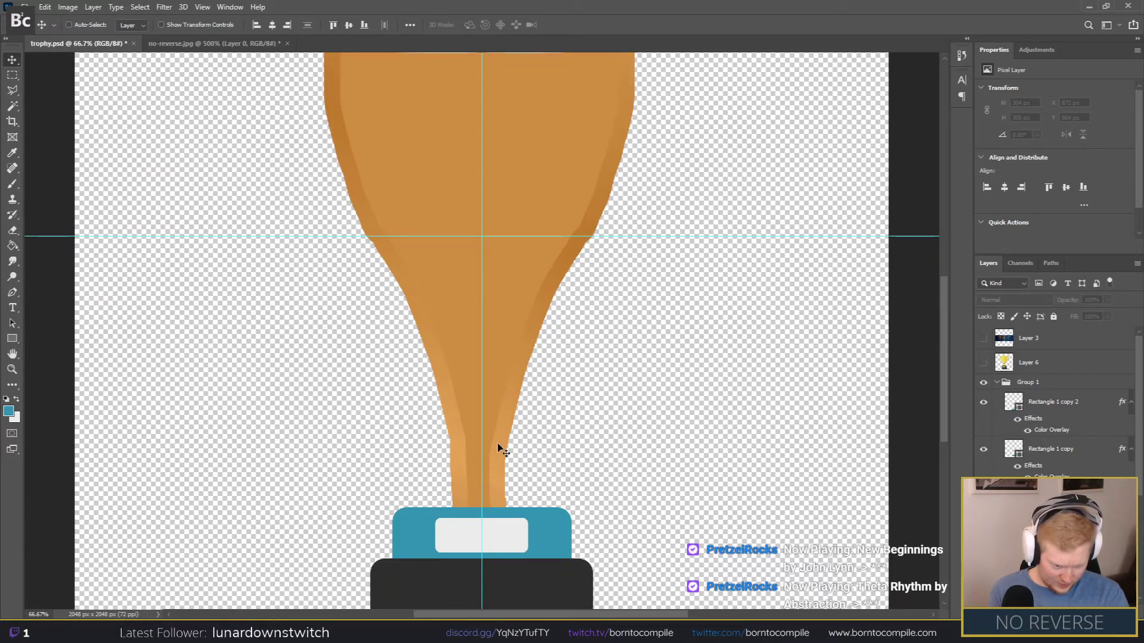
key("ctrl+minus")
key("ctrl+minus")
key("ctrl+z")
key("ctrl+z")
key("ctrl+shift+z")
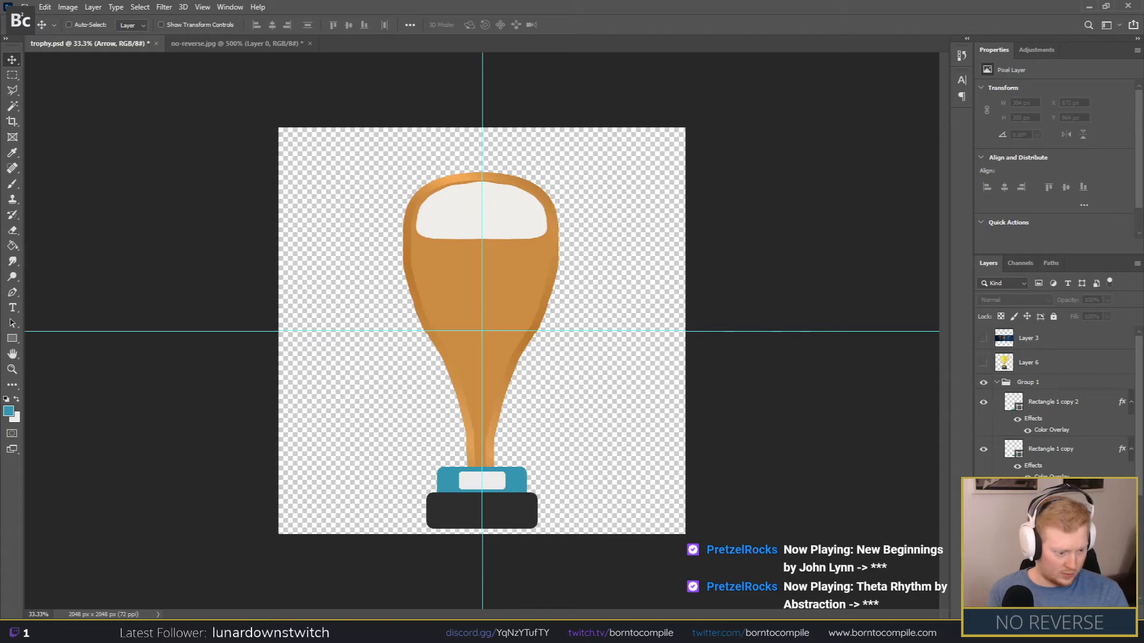
Step: Try merging the layers that form the trophy's bronze body into a single layer
scroll(1055, 402, "down", 3)
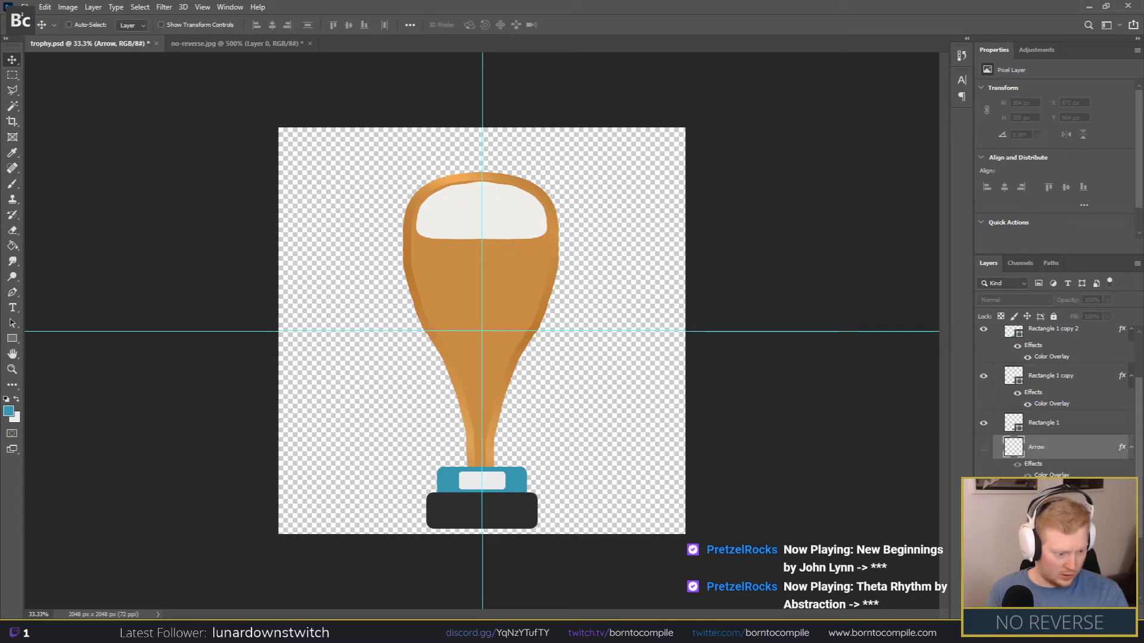
left_click(1048, 543)
left_click(1048, 568, "shift")
scroll(1047, 560, "down", 3)
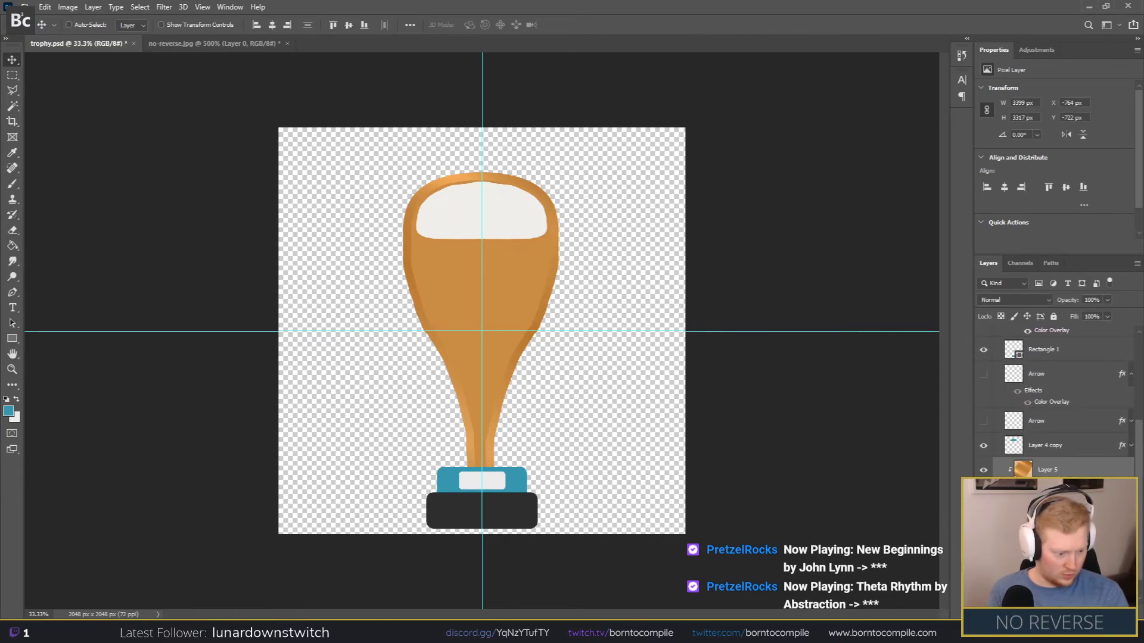
scroll(1055, 405, "down", 1)
scroll(1054, 405, "up", 3)
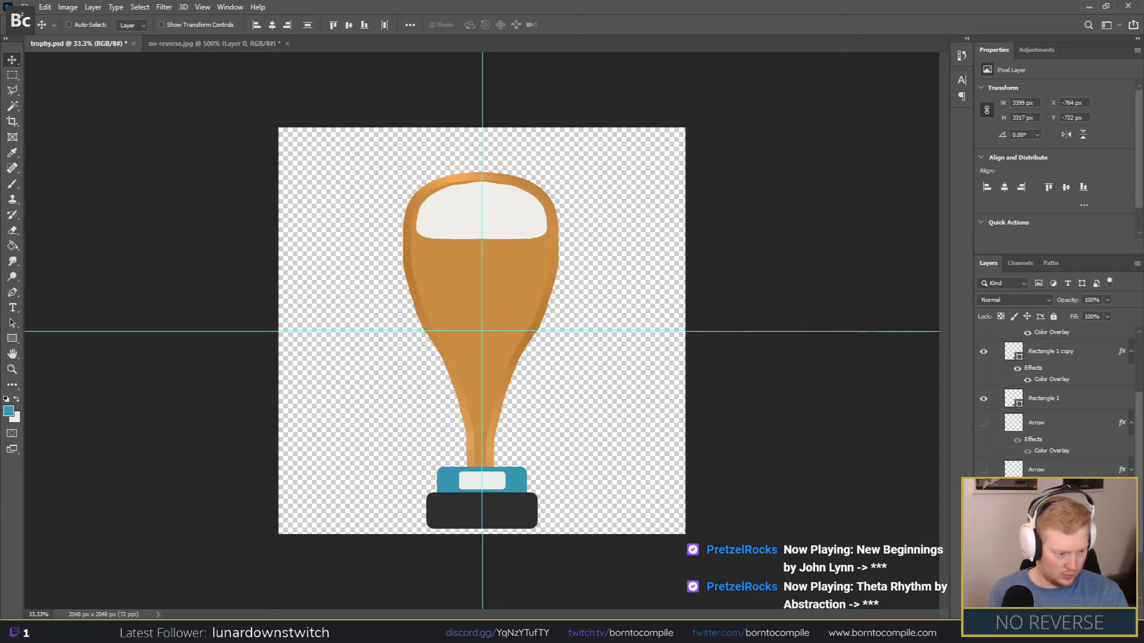
right_click(1082, 503)
key("Escape")
left_click(1048, 518)
left_click(1047, 567, "shift")
right_click(1080, 518)
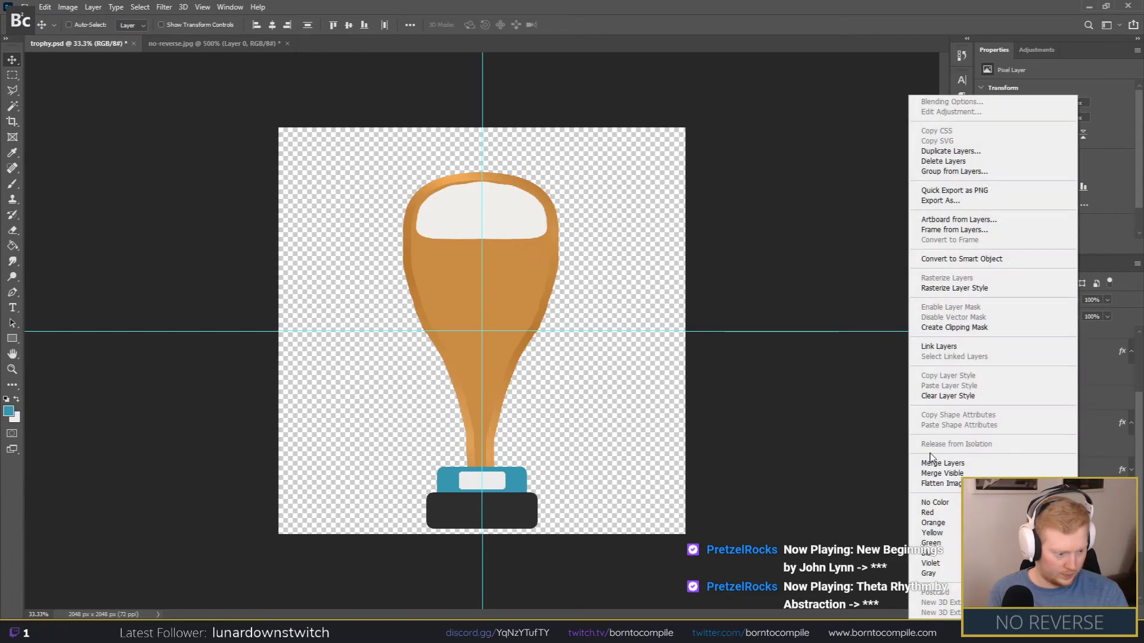
left_click(933, 462)
Step: Copy the left half of the merged trophy body onto a new layer and flip the copy horizontally
left_click(12, 75)
left_click_drag(319, 119, 484, 539)
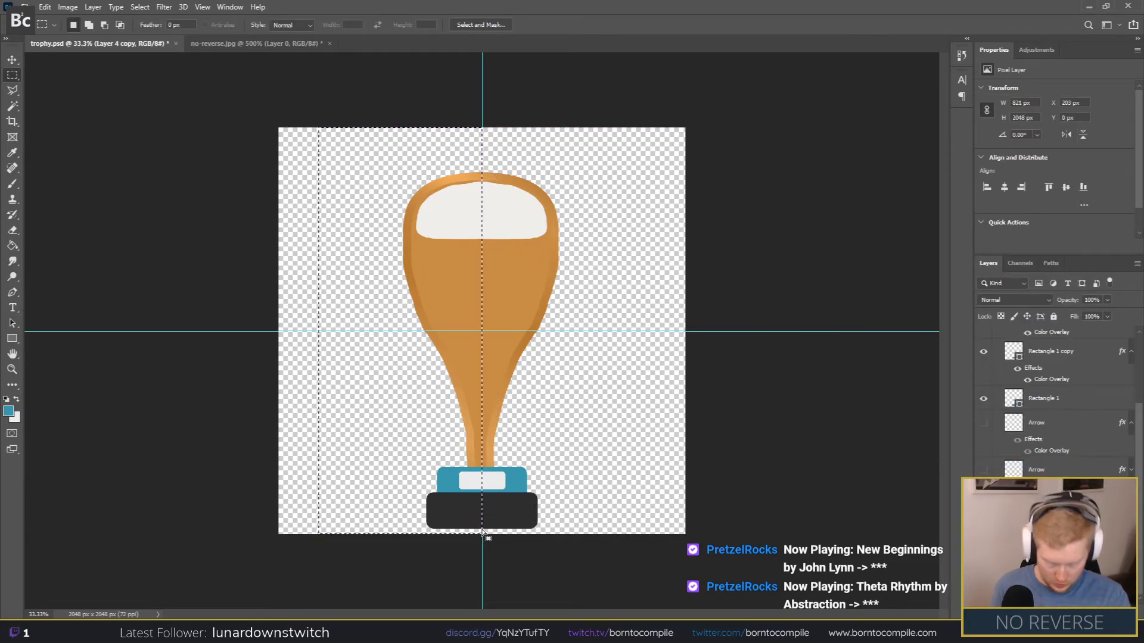
key("ctrl+j")
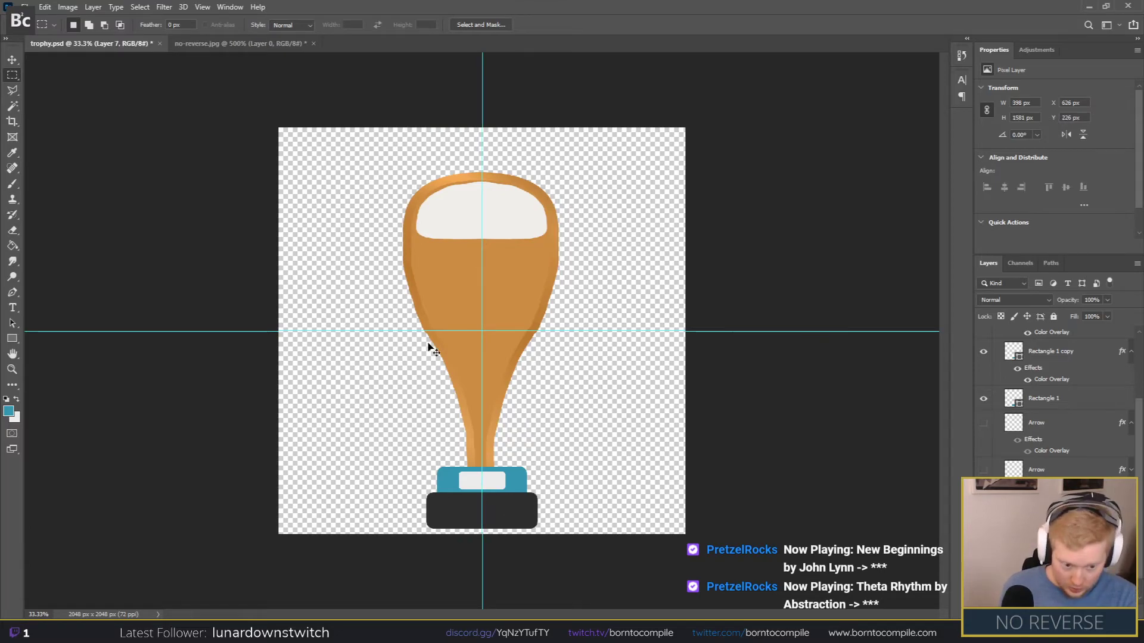
left_click(68, 7)
mouse_move(45, 7)
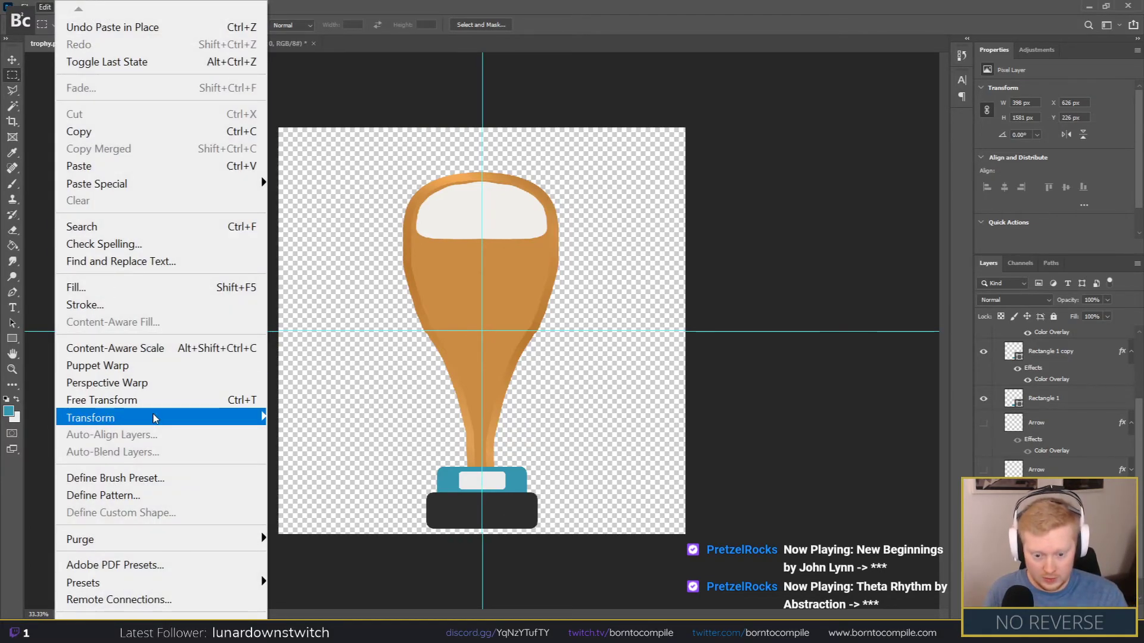
mouse_move(256, 418)
left_click(321, 398)
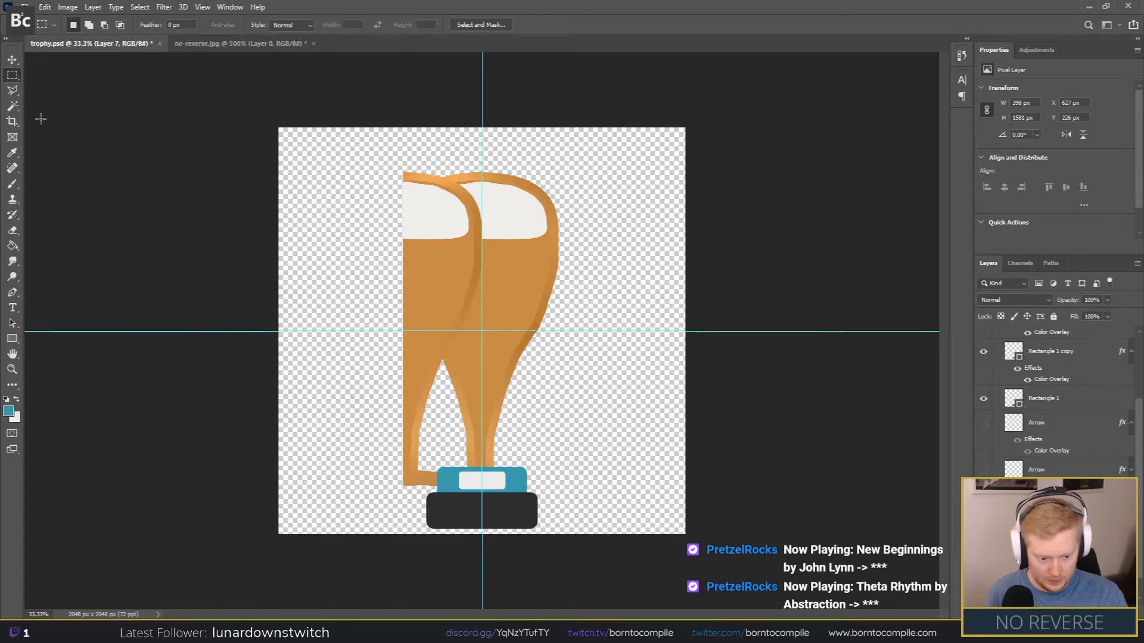
Step: Move the flipped half to the right side of the vertical centre guide and align it at X 1023 px
left_click(11, 62)
left_click_drag(388, 258, 503, 249)
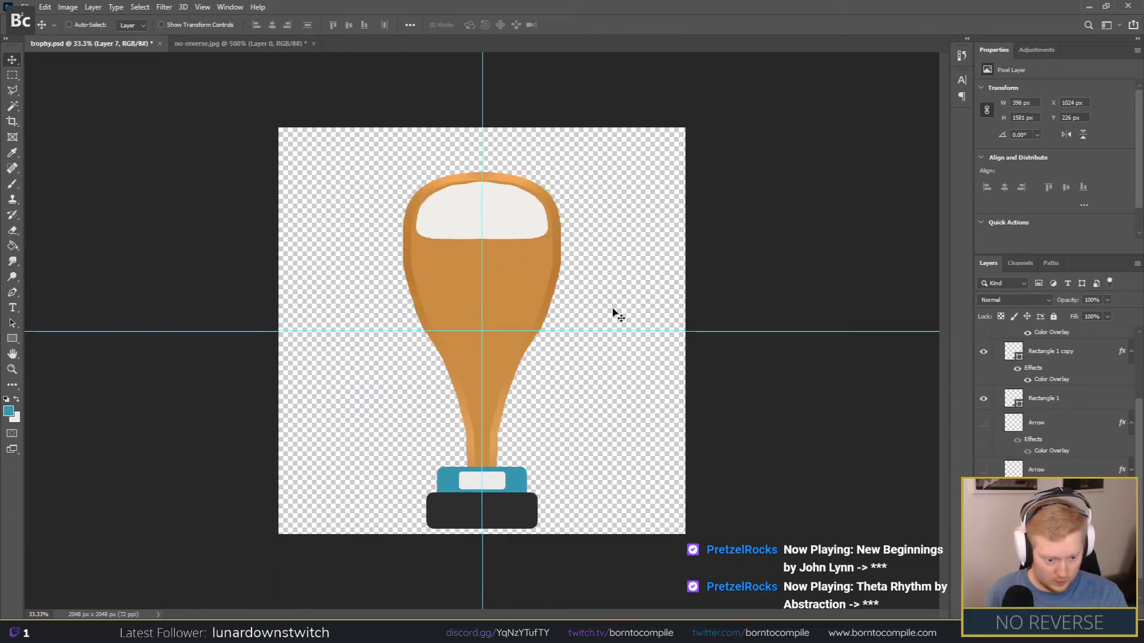
left_click(983, 494)
left_click(983, 494)
key("Right")
key("Right")
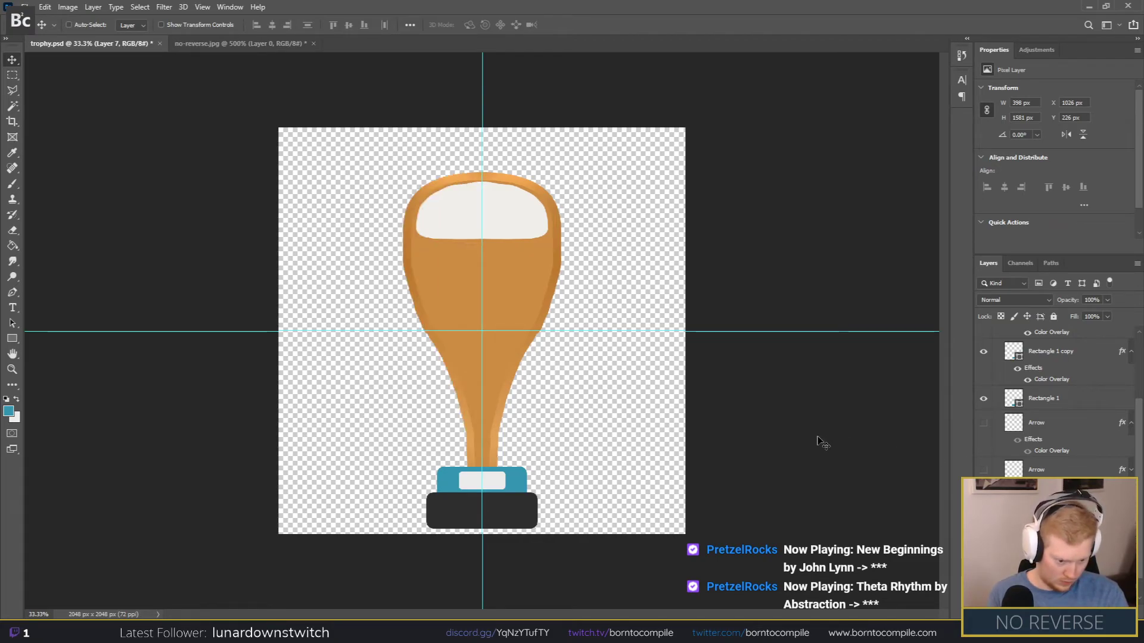
key("Left")
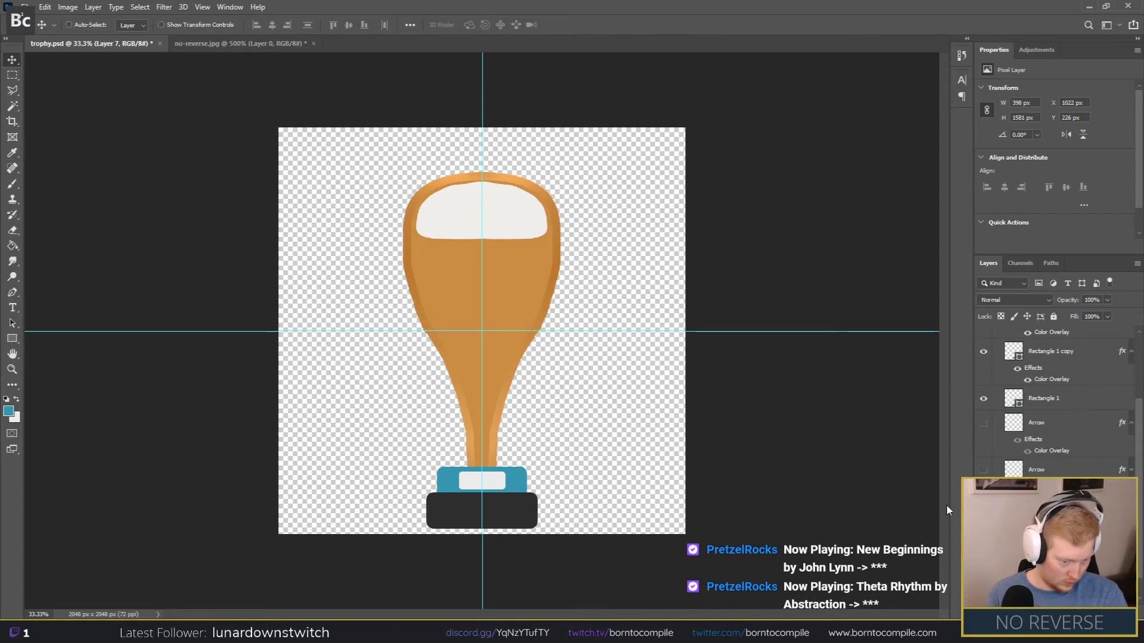
left_click_drag(539, 257, 526, 260)
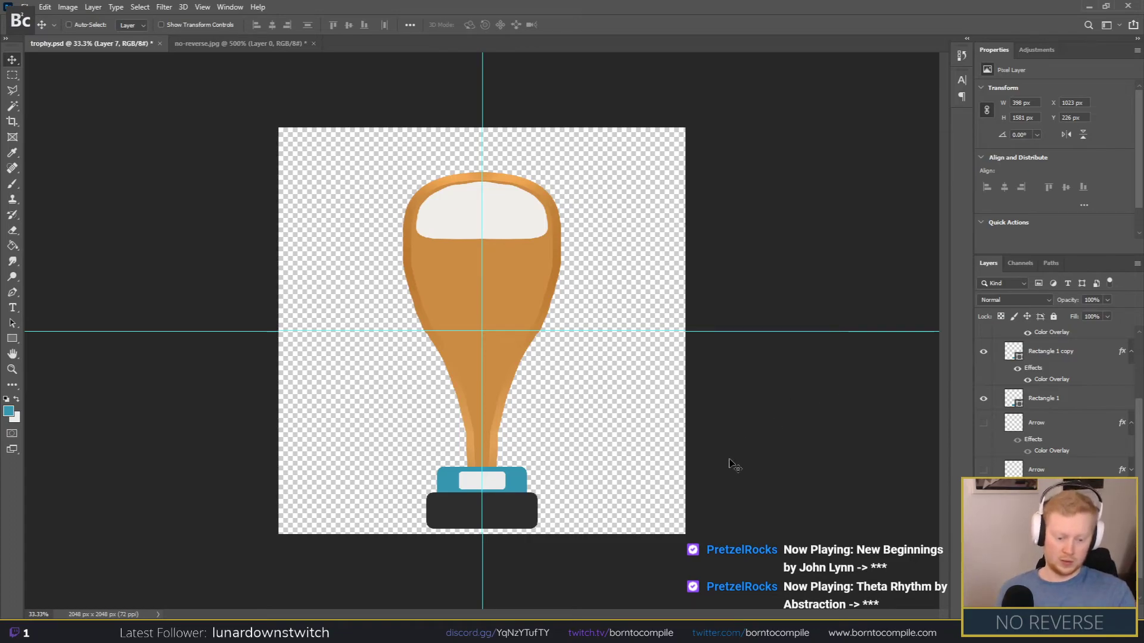
Step: Check the mirrored trophy at a smaller scale, and revert the document history to the state before the body layers were merged
key("ctrl+minus")
key("ctrl+minus")
key("ctrl+plus")
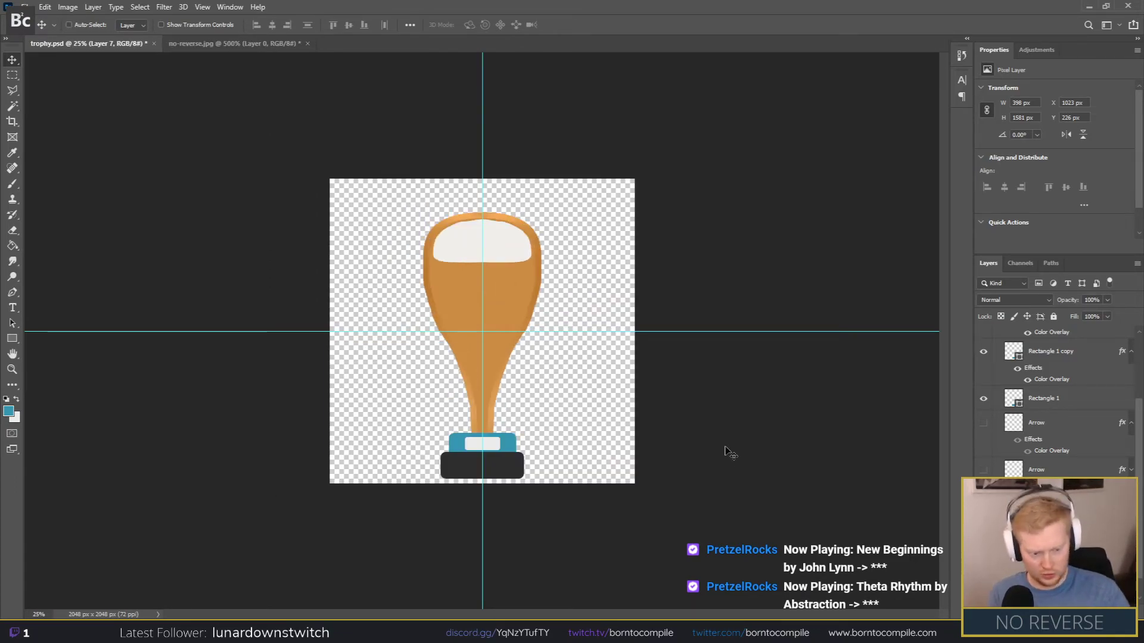
key("ctrl+z")
key("ctrl+z")
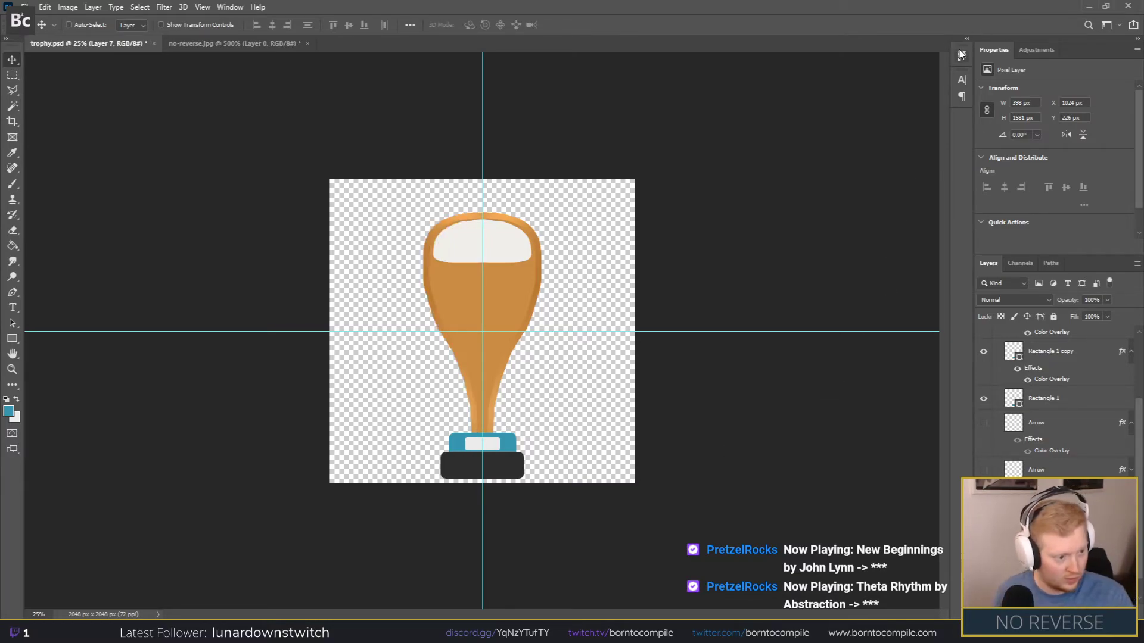
left_click(961, 55)
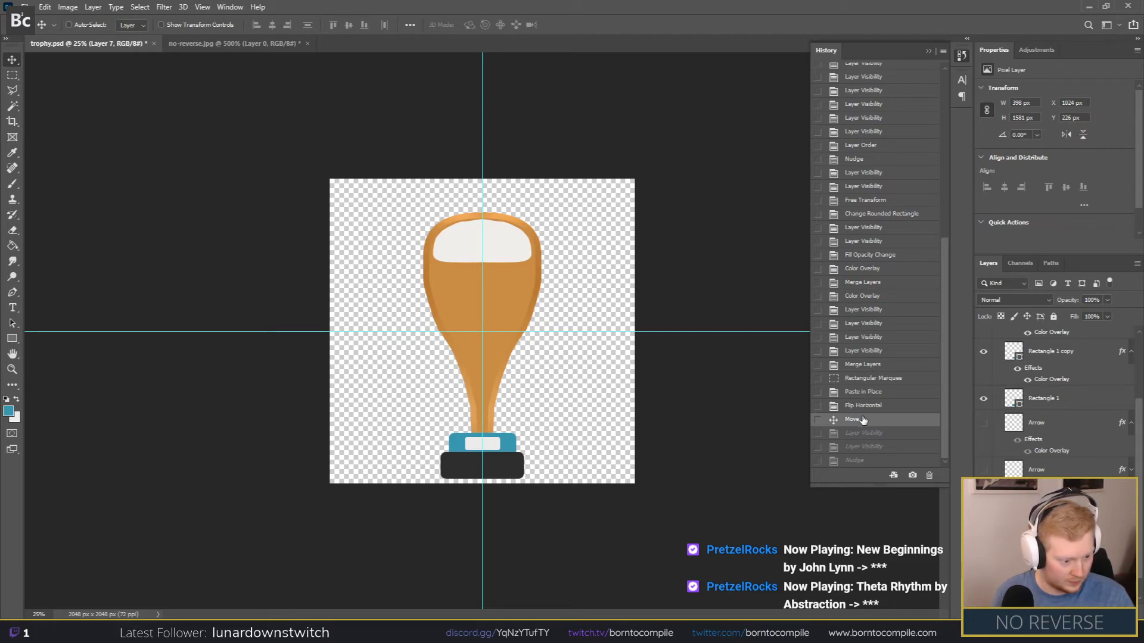
left_click(858, 354)
left_click(930, 52)
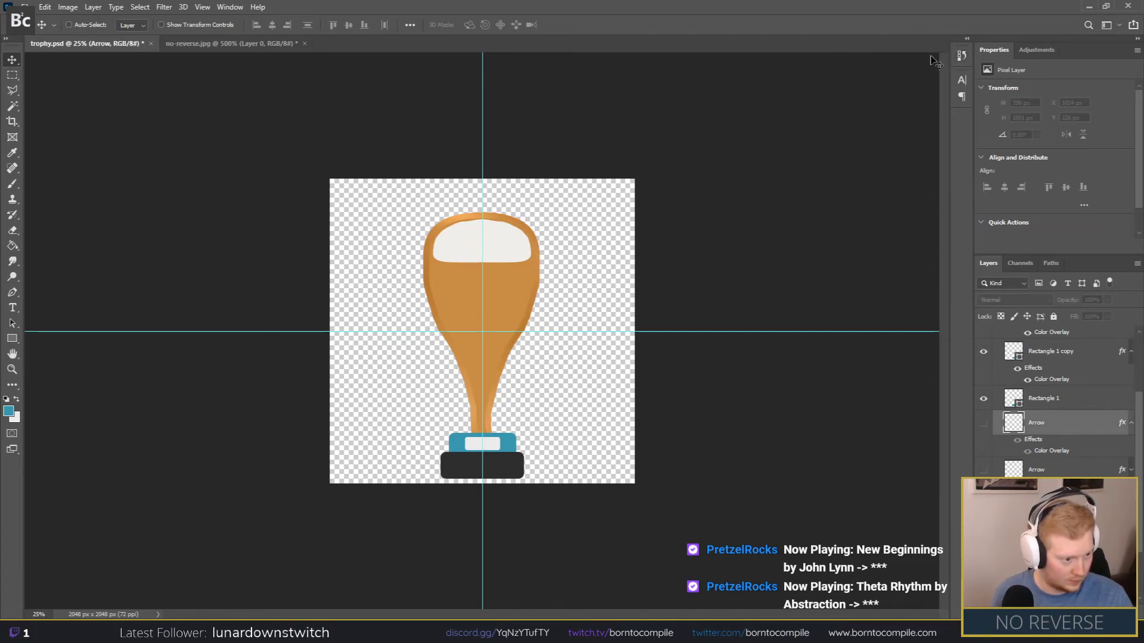
Step: With Layer 5 selected, switch to Chrome, search for "gold shine texture" and copy the VectorStock gold fabric texture image
scroll(1055, 399, "down", 1)
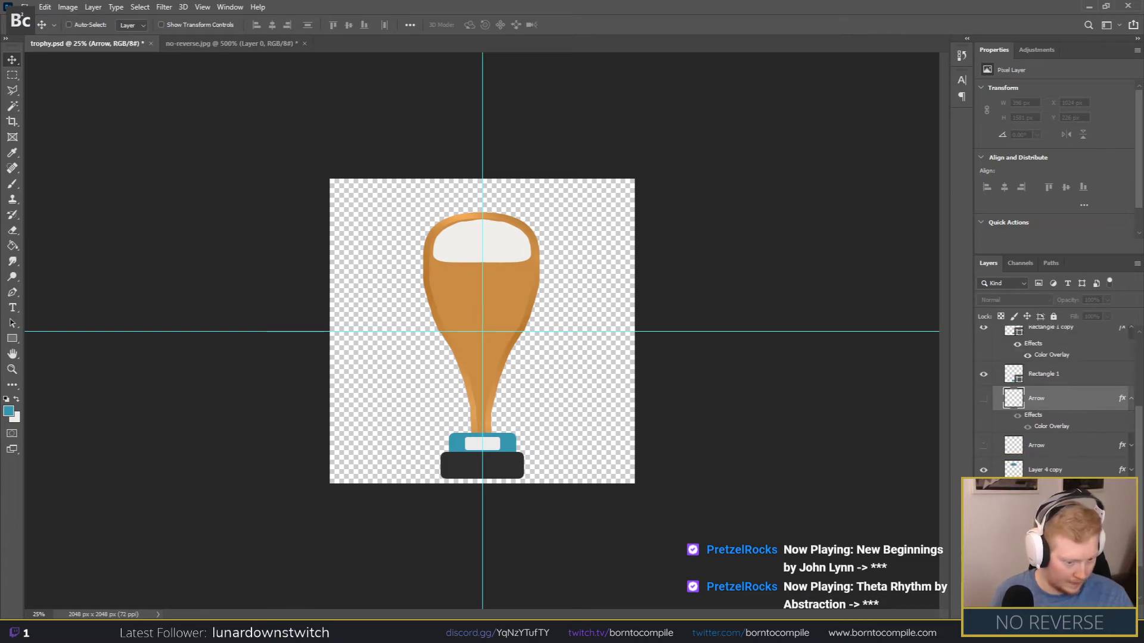
left_click(1049, 494)
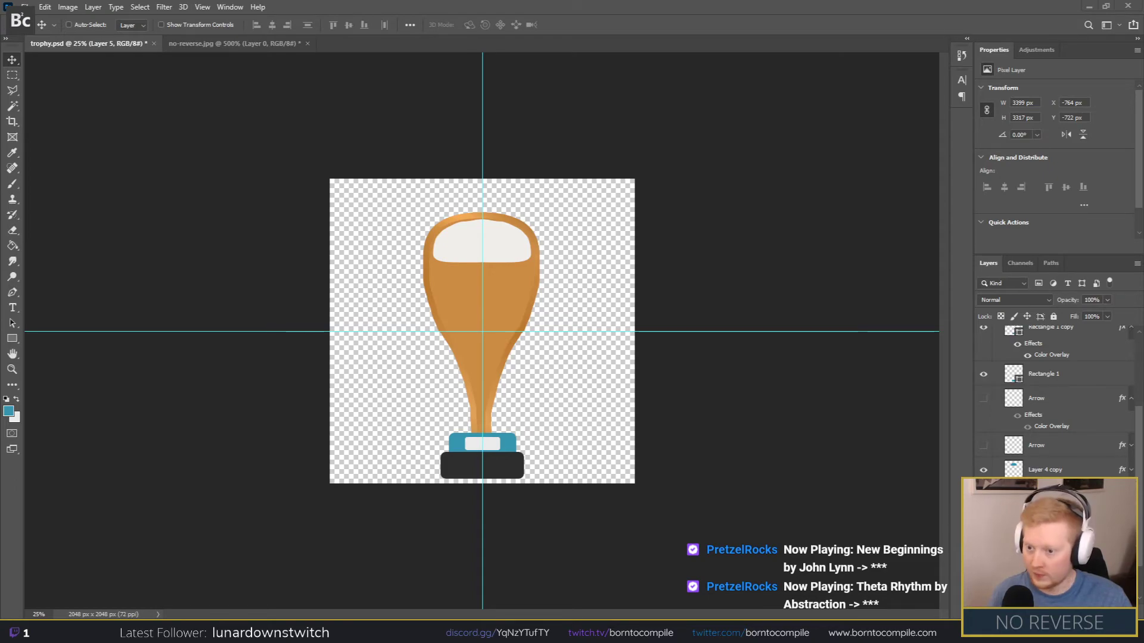
key("alt+Tab")
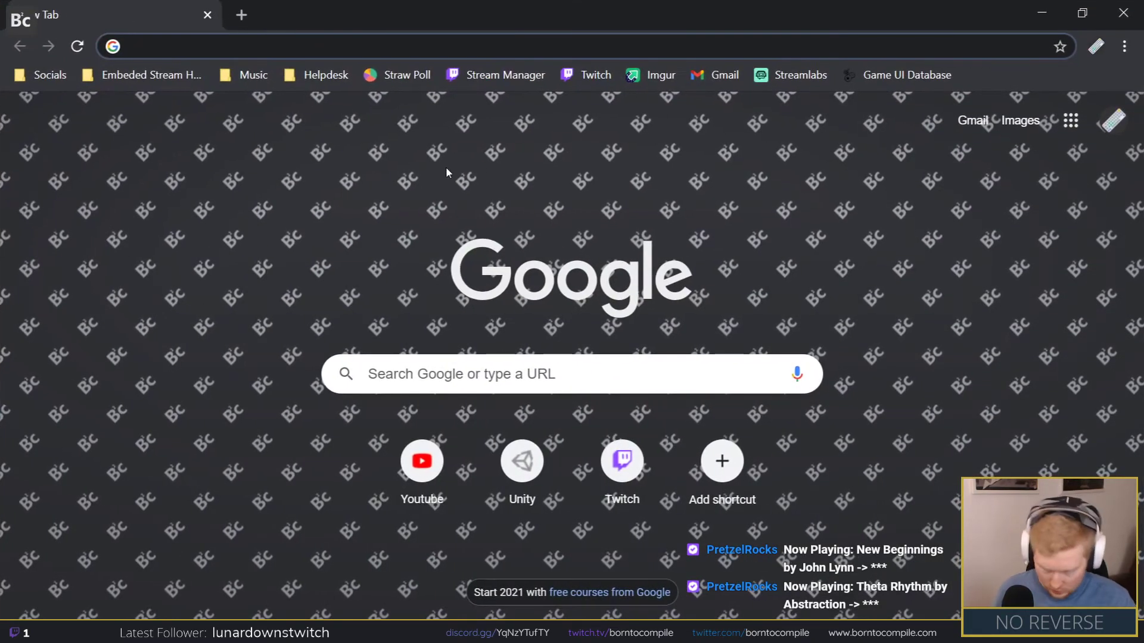
type("gold shine texture")
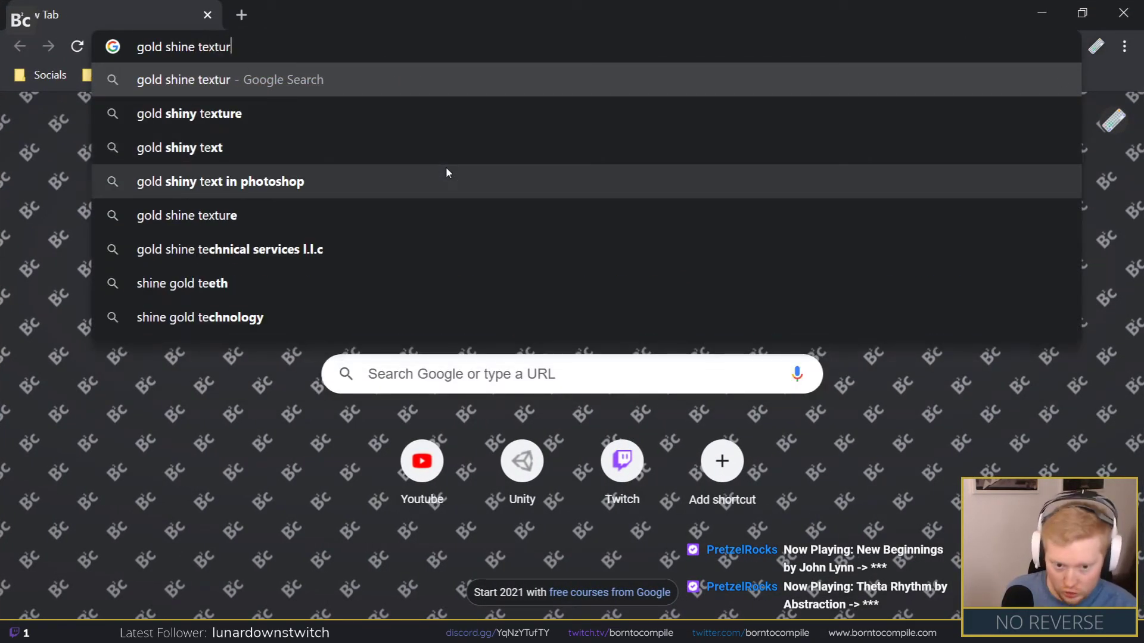
key("Return")
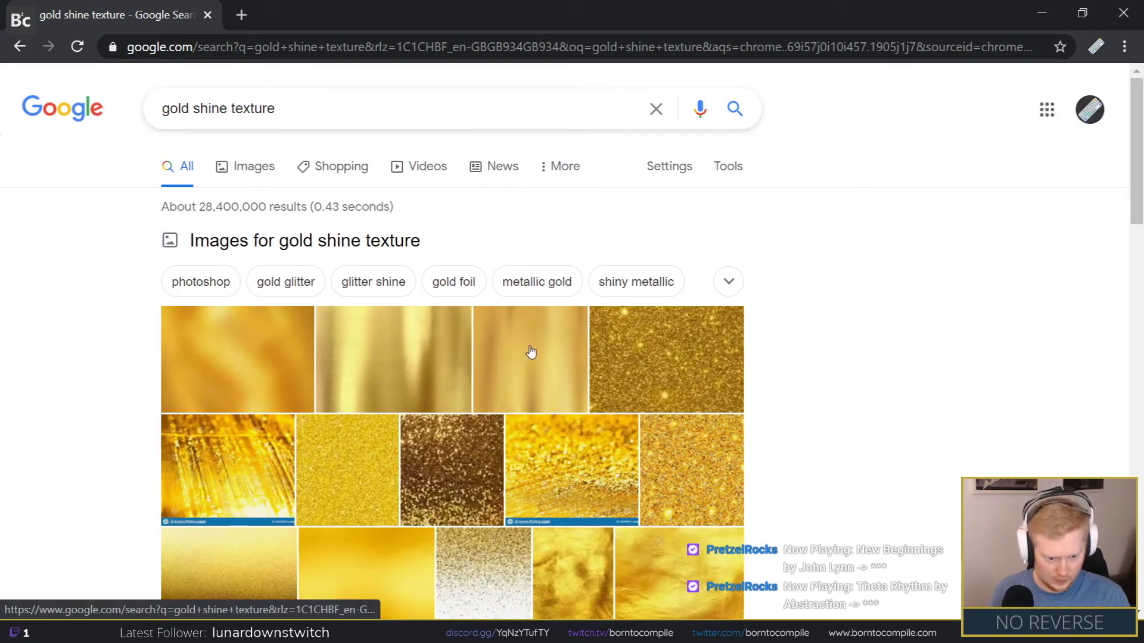
left_click(530, 352)
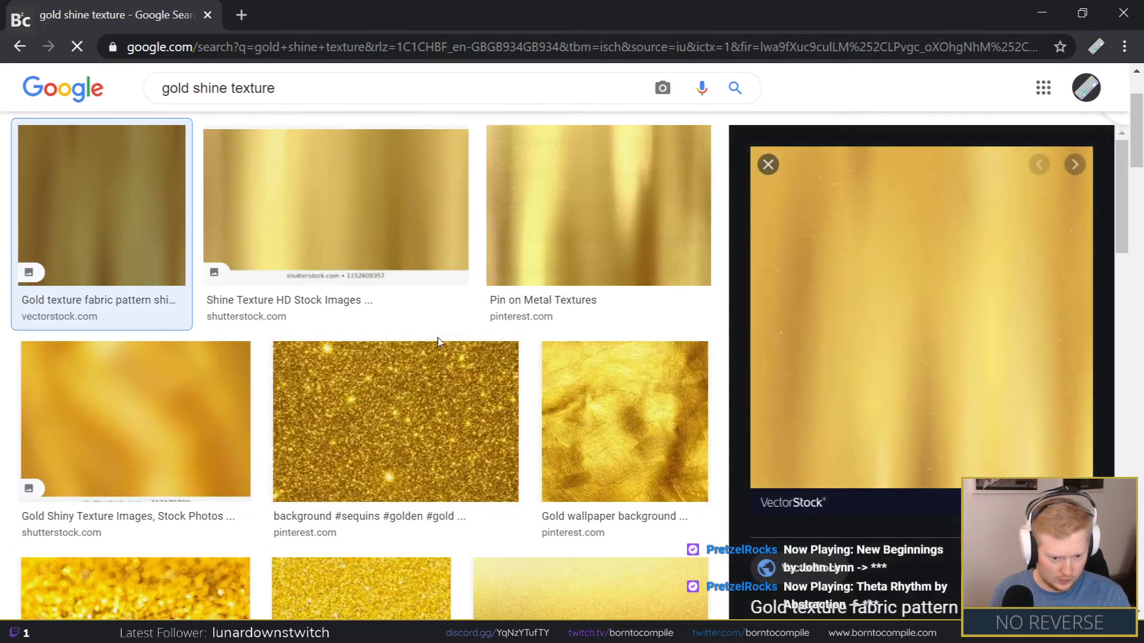
right_click(917, 296)
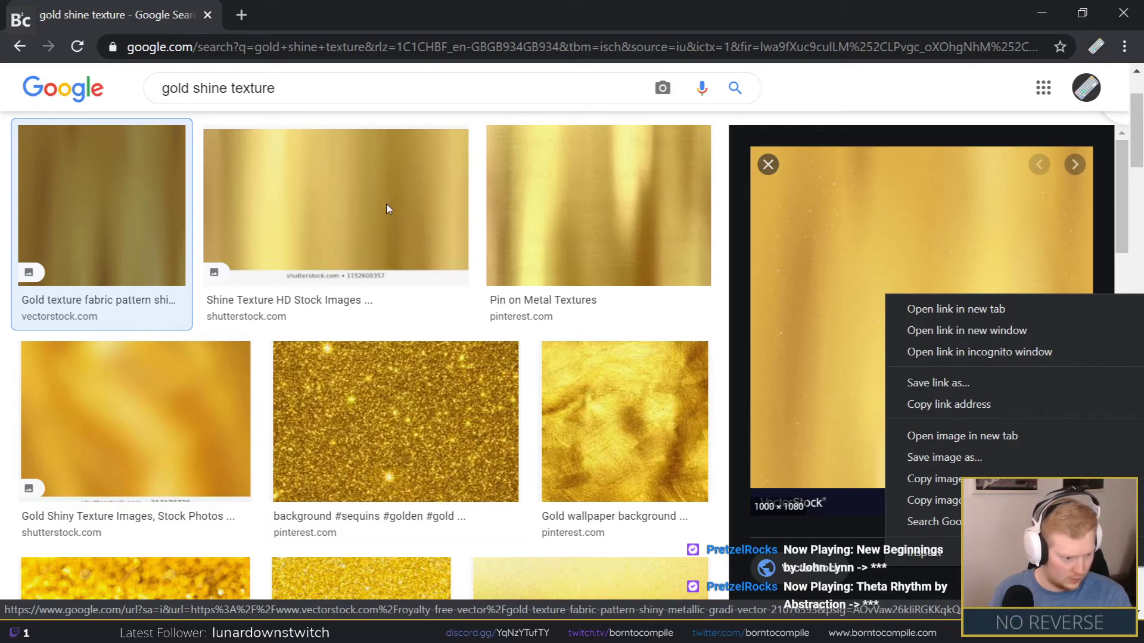
right_click(878, 234)
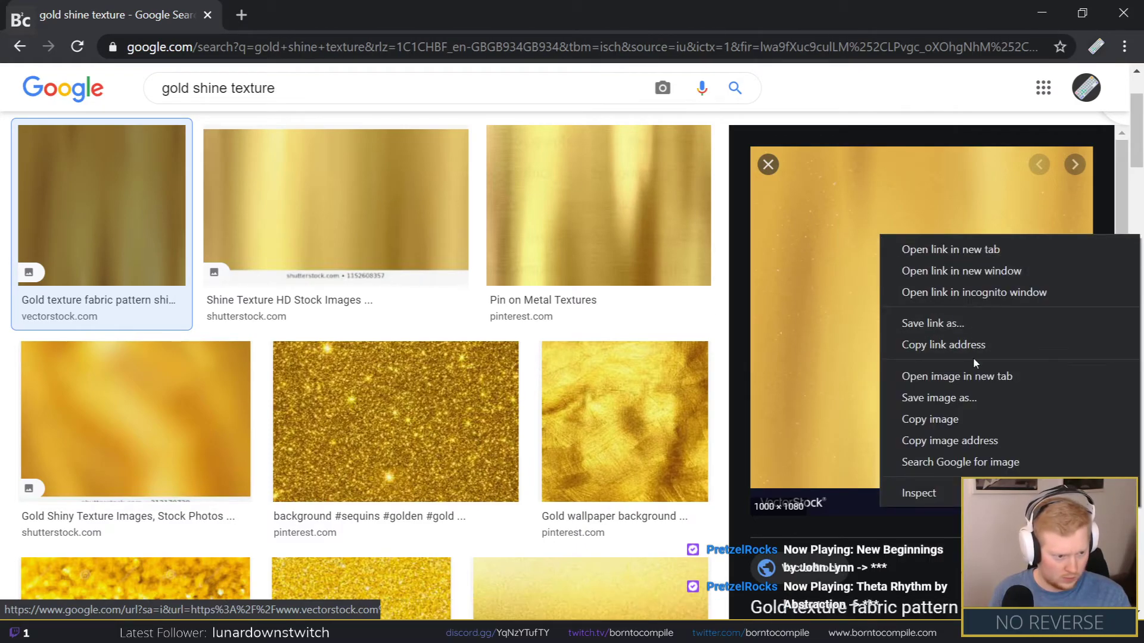
left_click(947, 419)
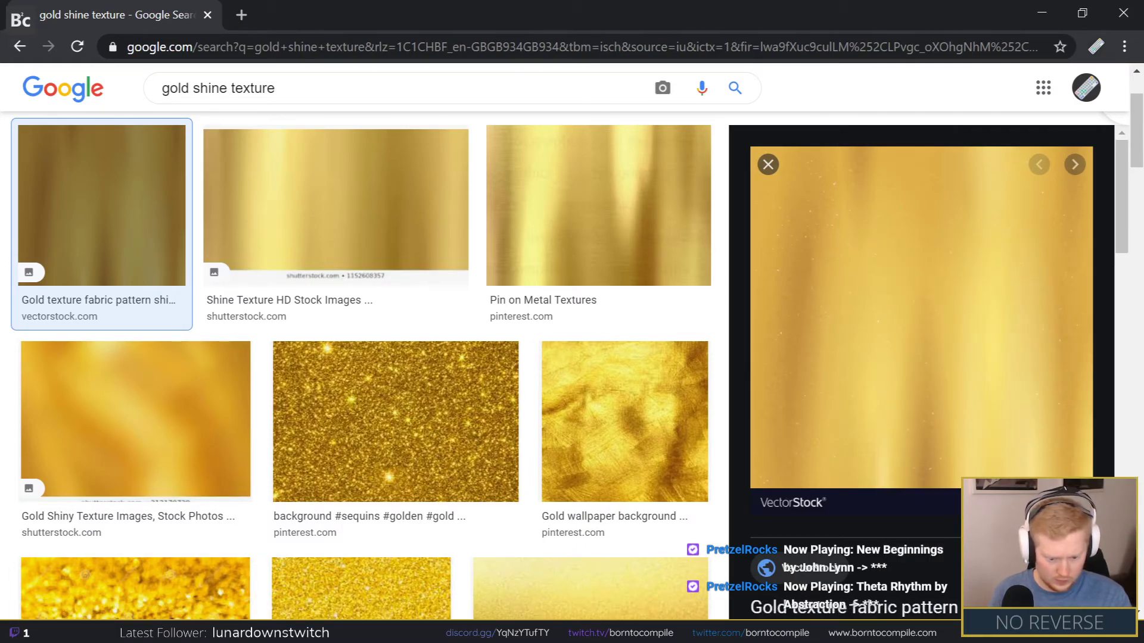
Step: Return to Photoshop, paste the gold texture as a clipping mask on the trophy's outline and enlarge it to about 3658 × 3699 px
key("alt+Tab")
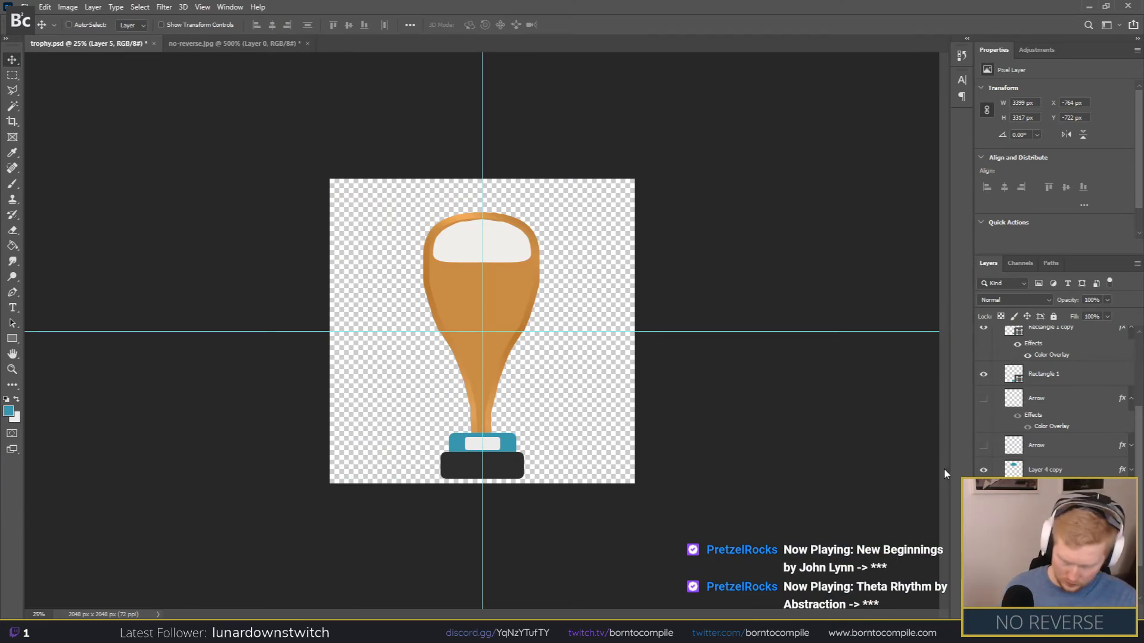
key("ctrl+v")
right_click(1072, 477)
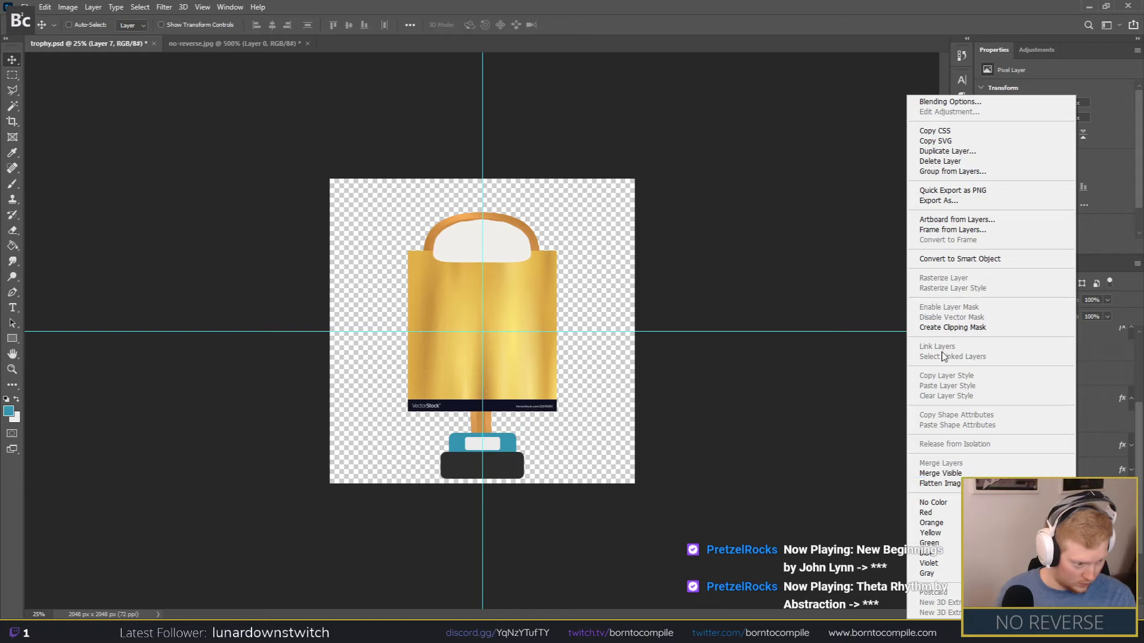
left_click(952, 327)
key("ctrl+t")
left_click_drag(605, 384, 625, 597)
key("Return")
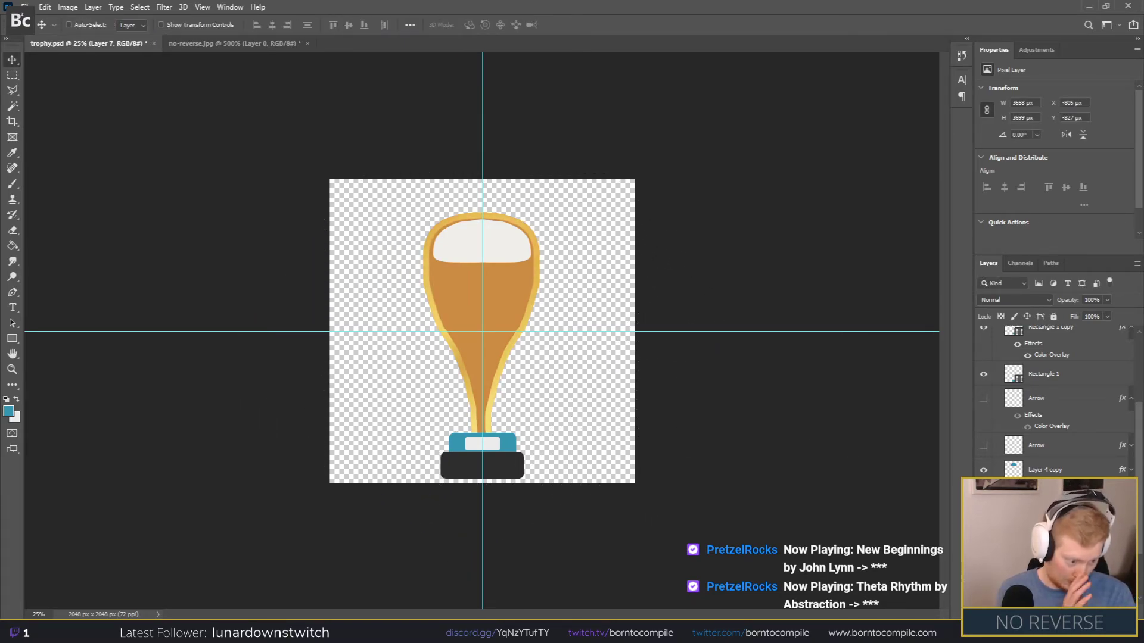
Step: Save a PNG copy of the trophy in the no-reverse project's Assets/Game/Creative/UserInterface folder
key("ctrl+comma")
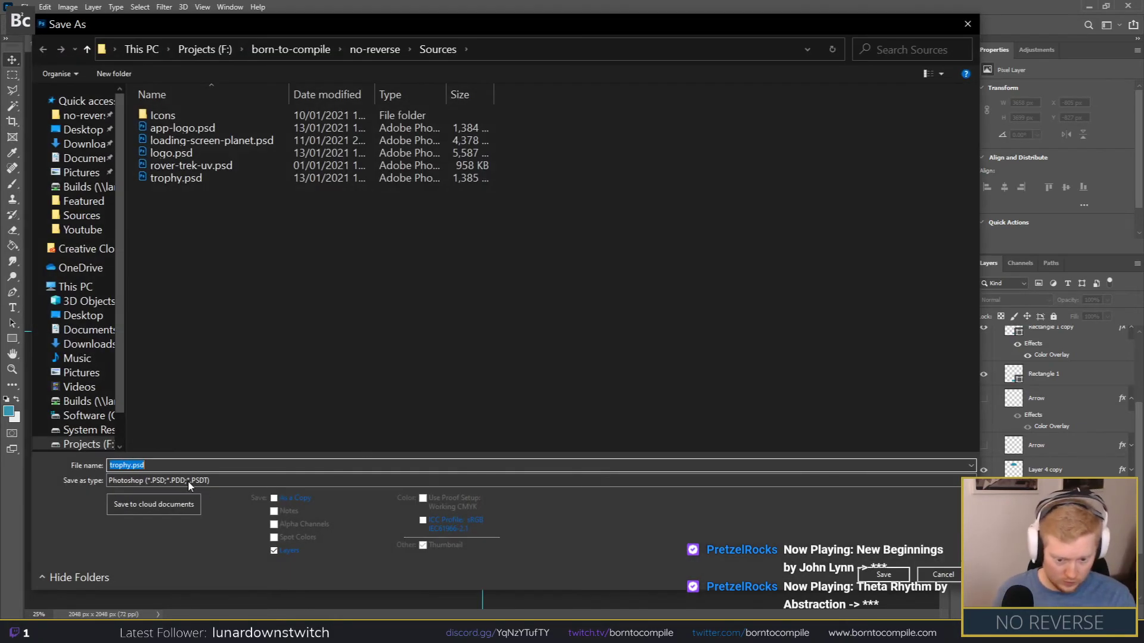
left_click(188, 481)
left_click(137, 433)
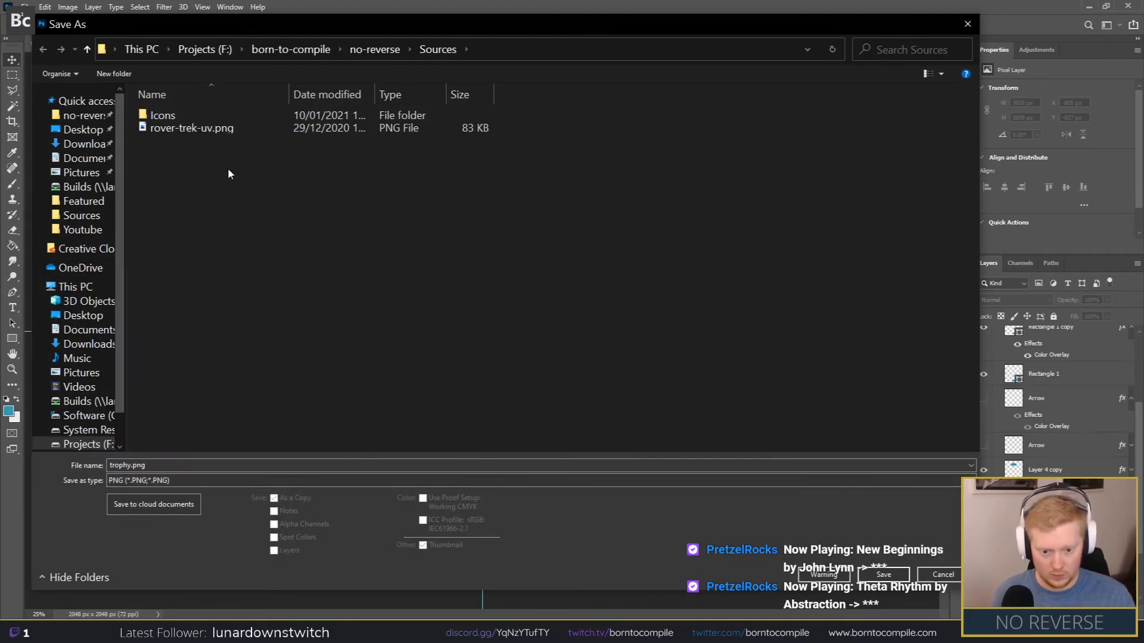
left_click(376, 51)
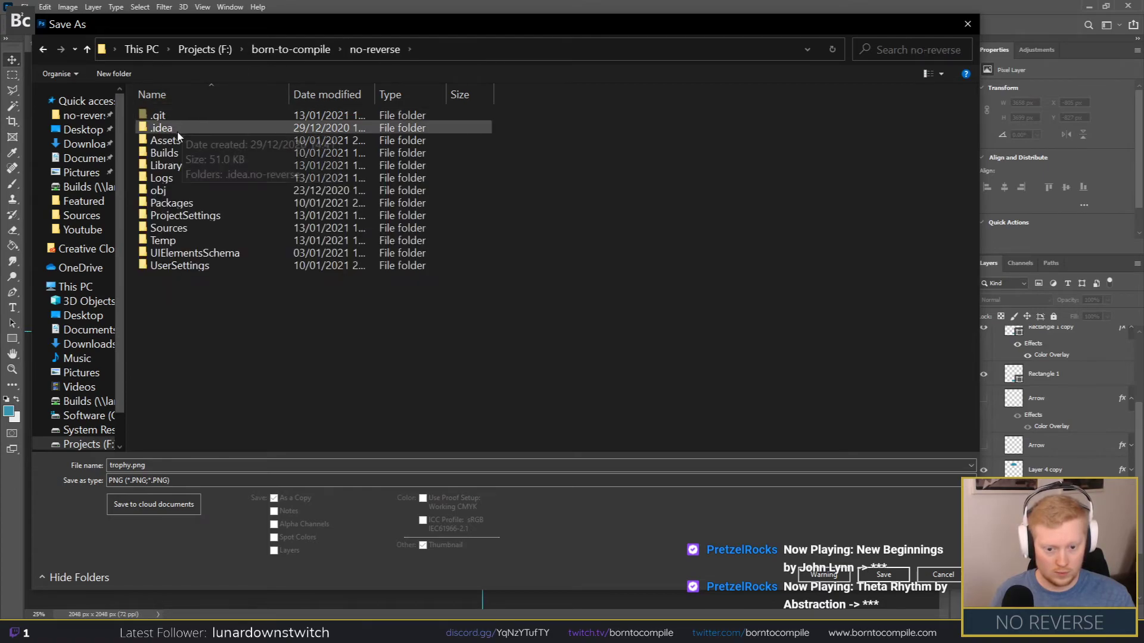
double_click(176, 142)
double_click(201, 129)
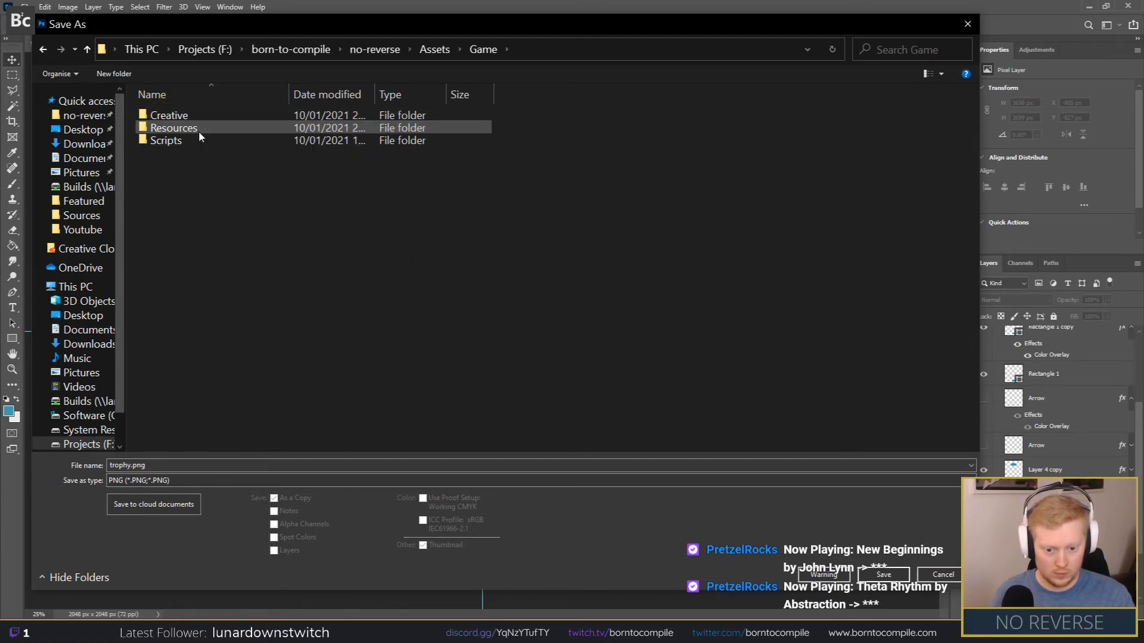
double_click(196, 119)
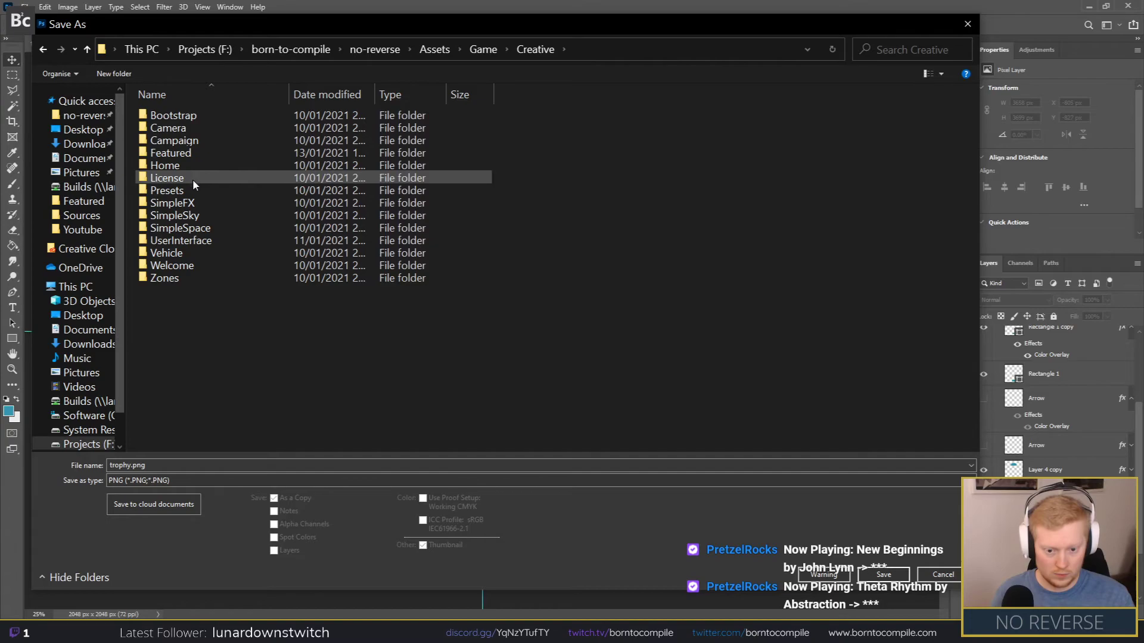
double_click(182, 241)
double_click(215, 466)
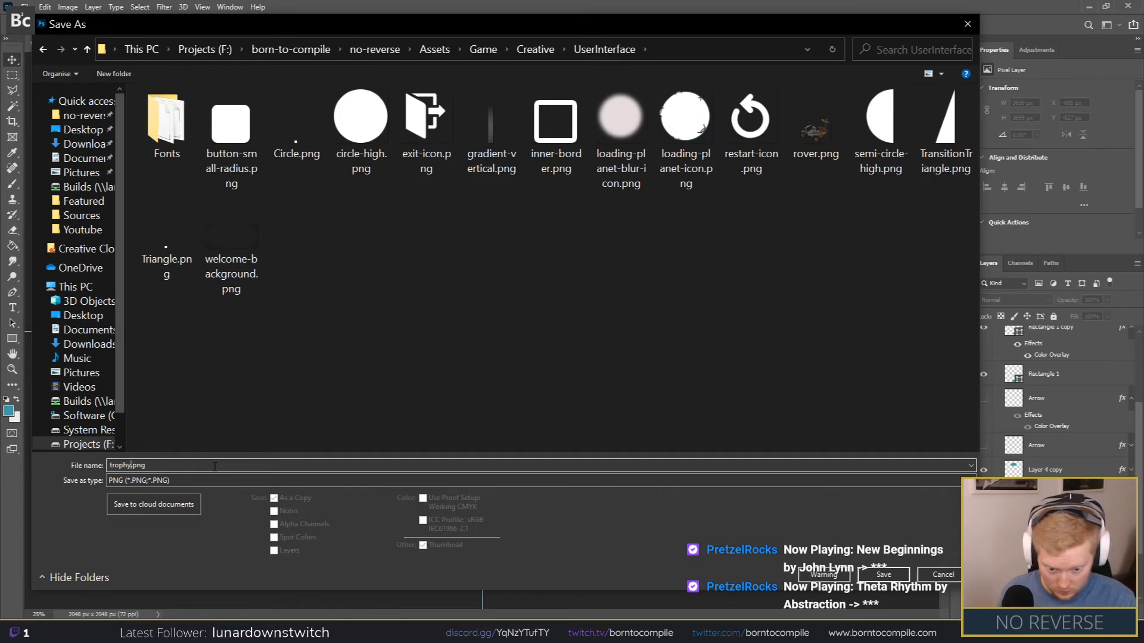
key("Return")
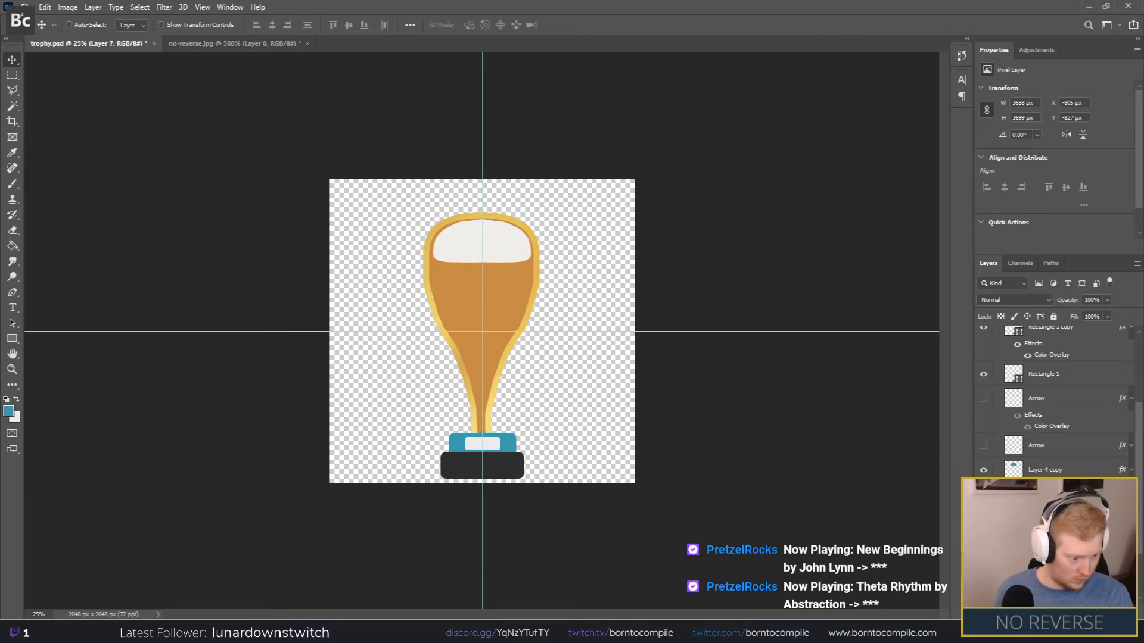
Step: Change the Color Overlay of the trophy body on Layer 2 to the gold efce65, sampled from the outline texture
scroll(1055, 399, "down", 1)
scroll(1054, 399, "down", 1)
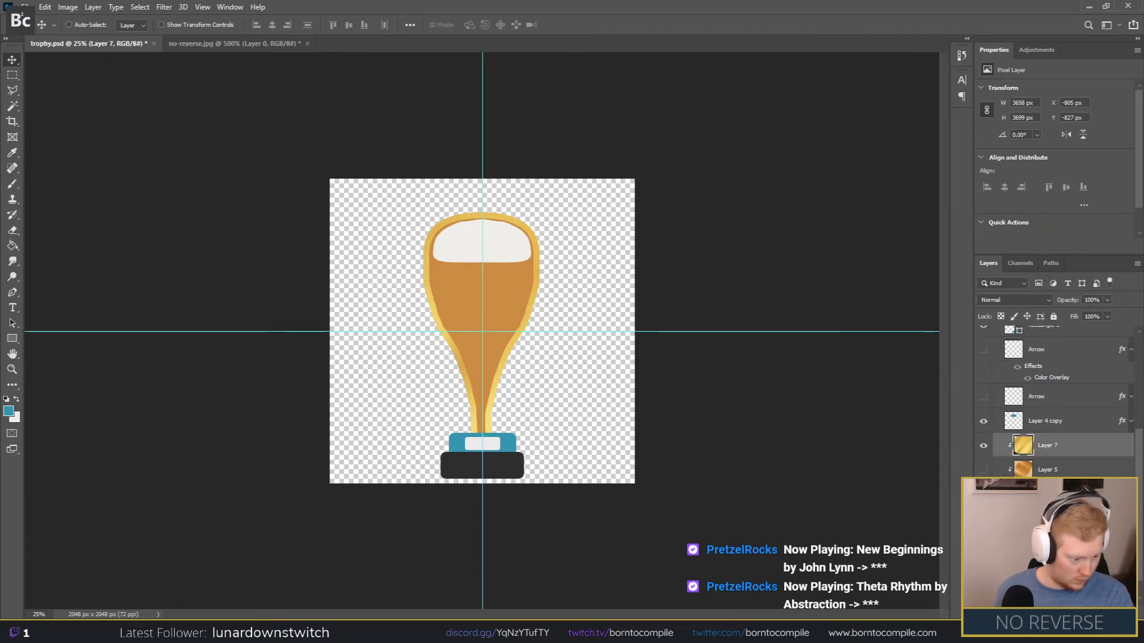
left_click(1048, 494)
left_click(984, 494)
left_click(983, 493)
double_click(1081, 494)
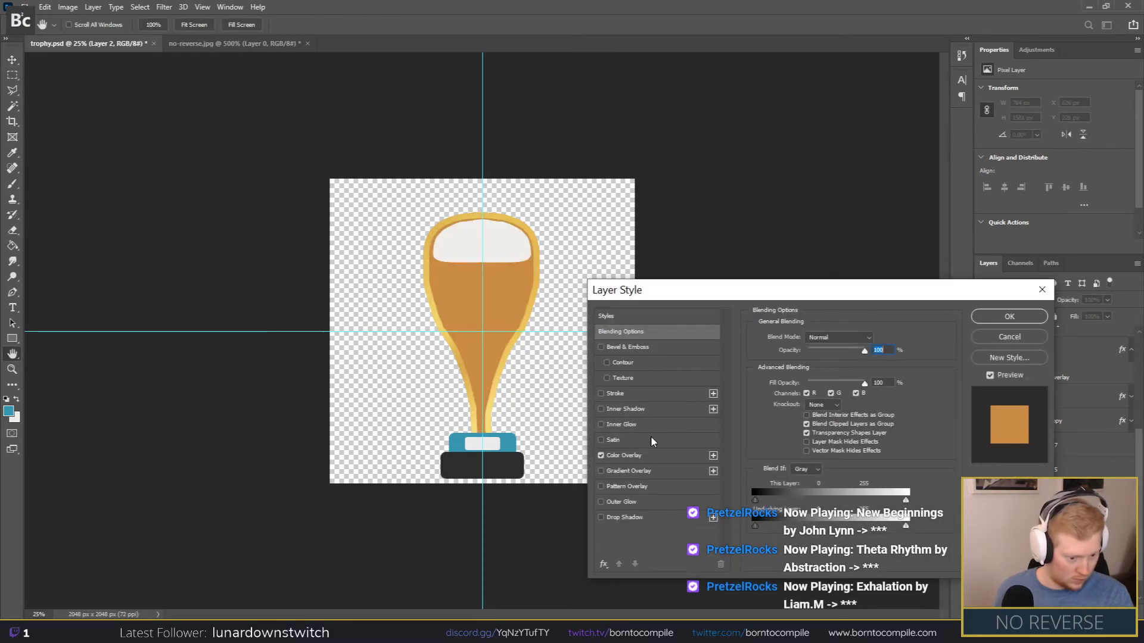
left_click(621, 455)
left_click(842, 377)
left_click(428, 252)
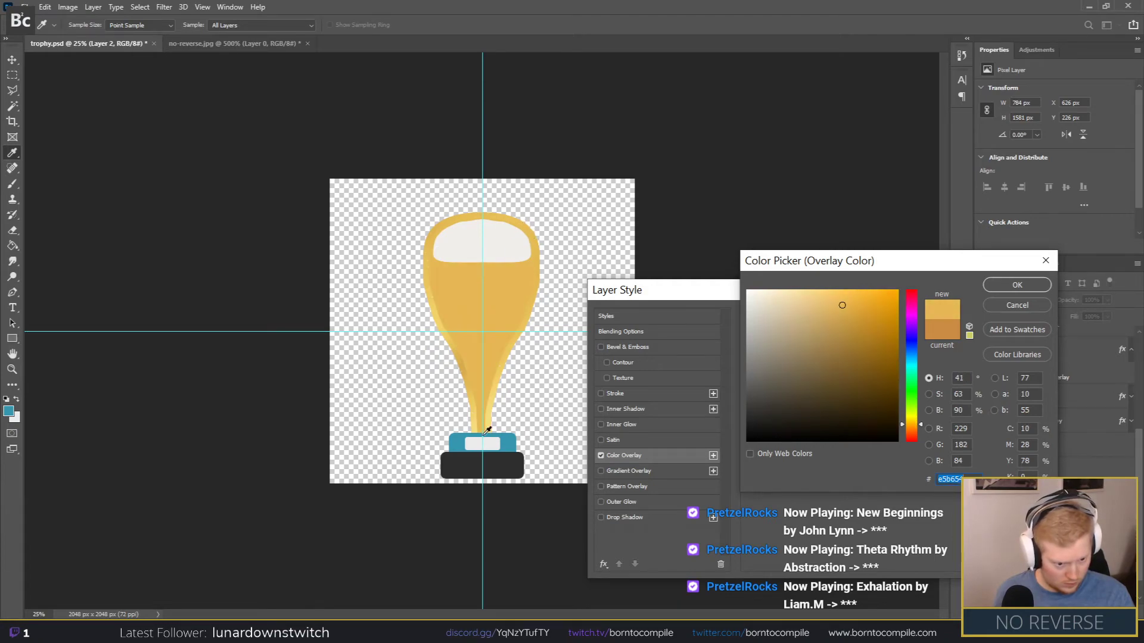
left_click(493, 418)
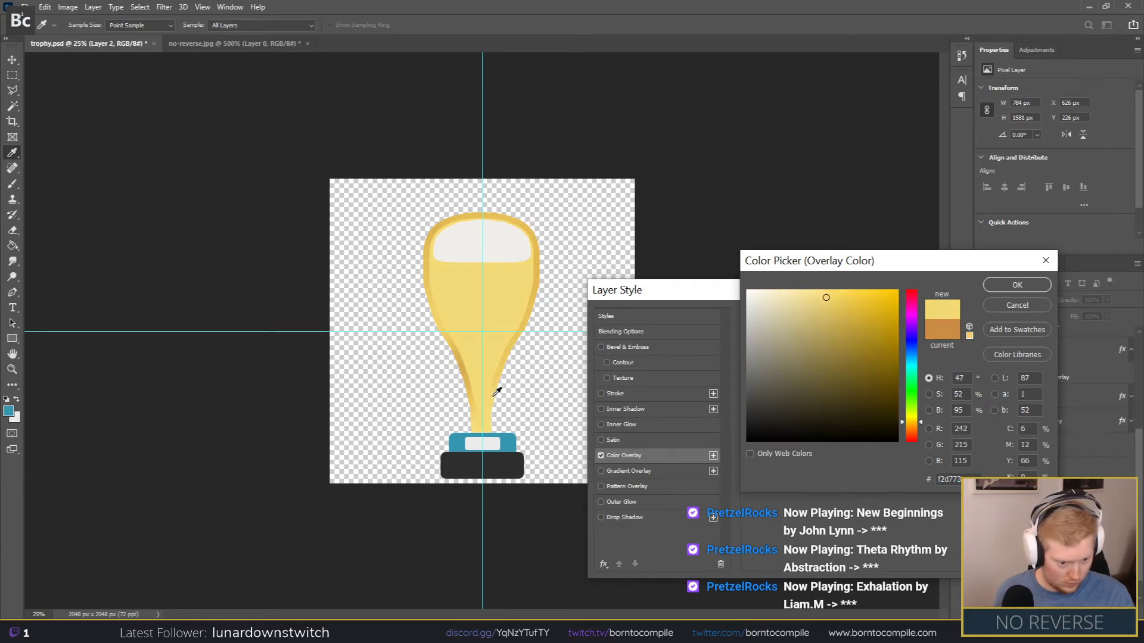
left_click(514, 345)
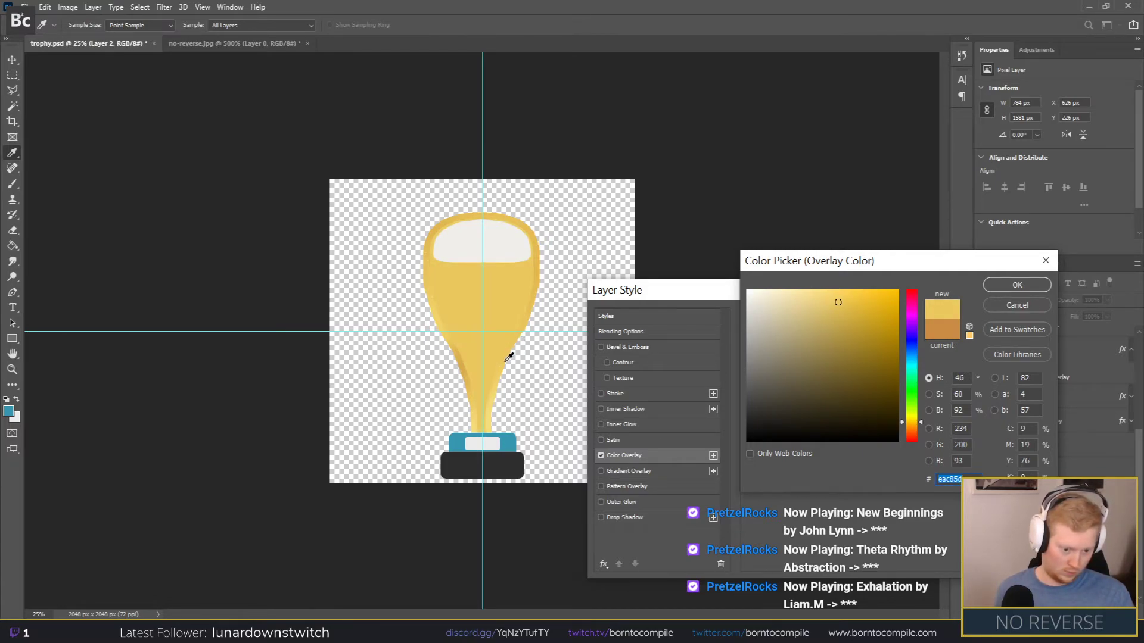
left_click(504, 365)
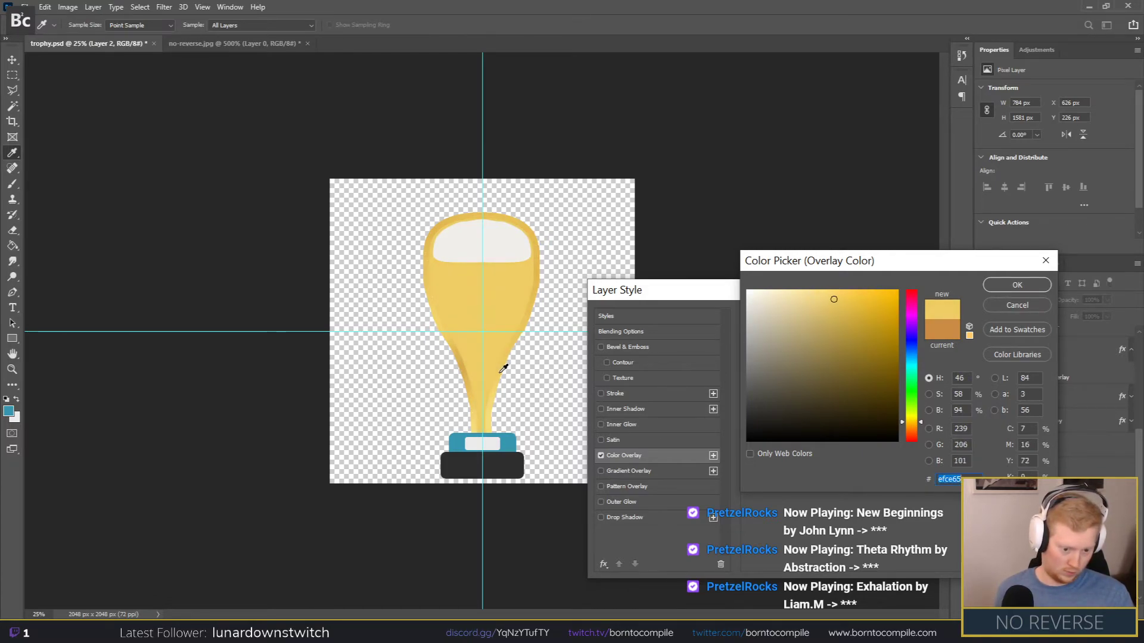
left_click(998, 288)
left_click(1007, 298)
Step: Save a PNG copy named trophy-gold.png in the no-reverse project's Assets/Game/Creative/UserInterface folder
key("ctrl+shift+s")
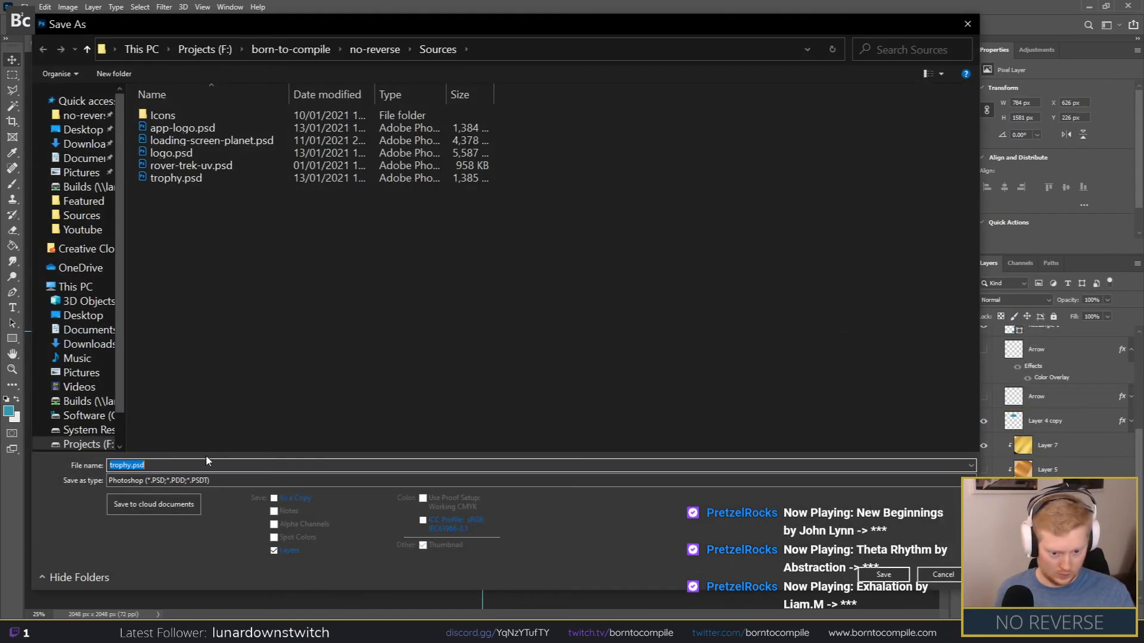
left_click(158, 480)
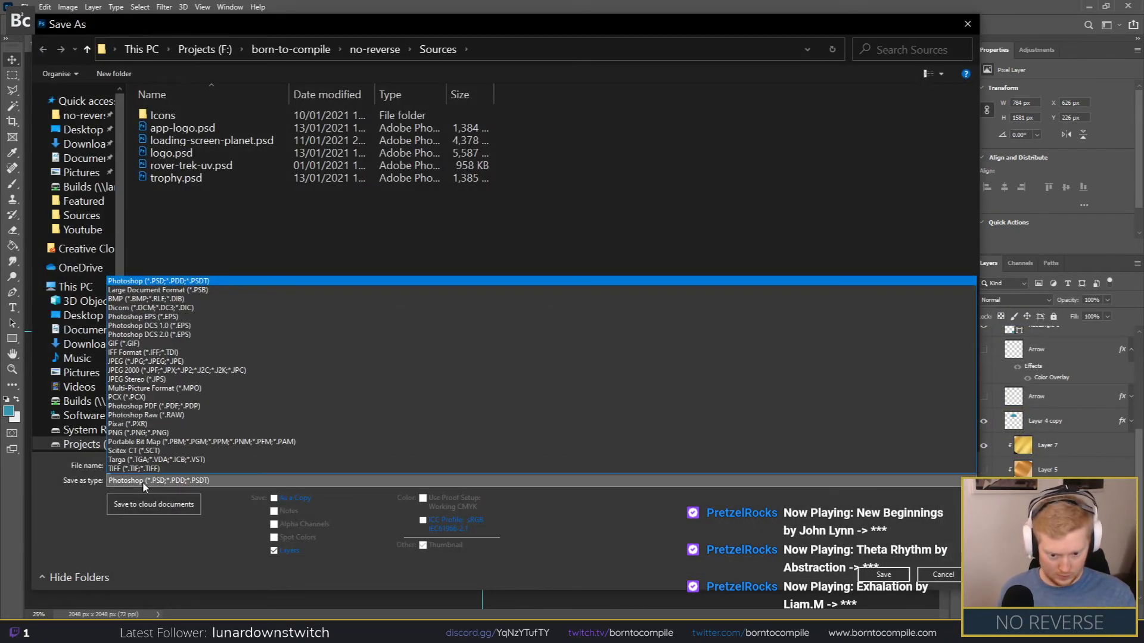
left_click(137, 433)
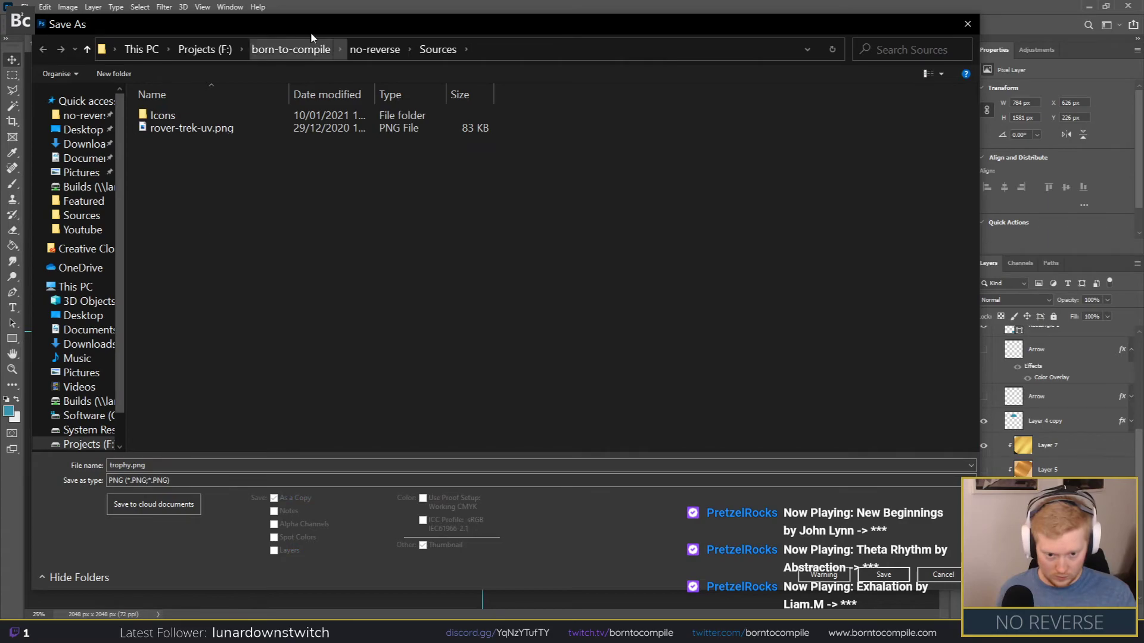
left_click(375, 49)
double_click(163, 127)
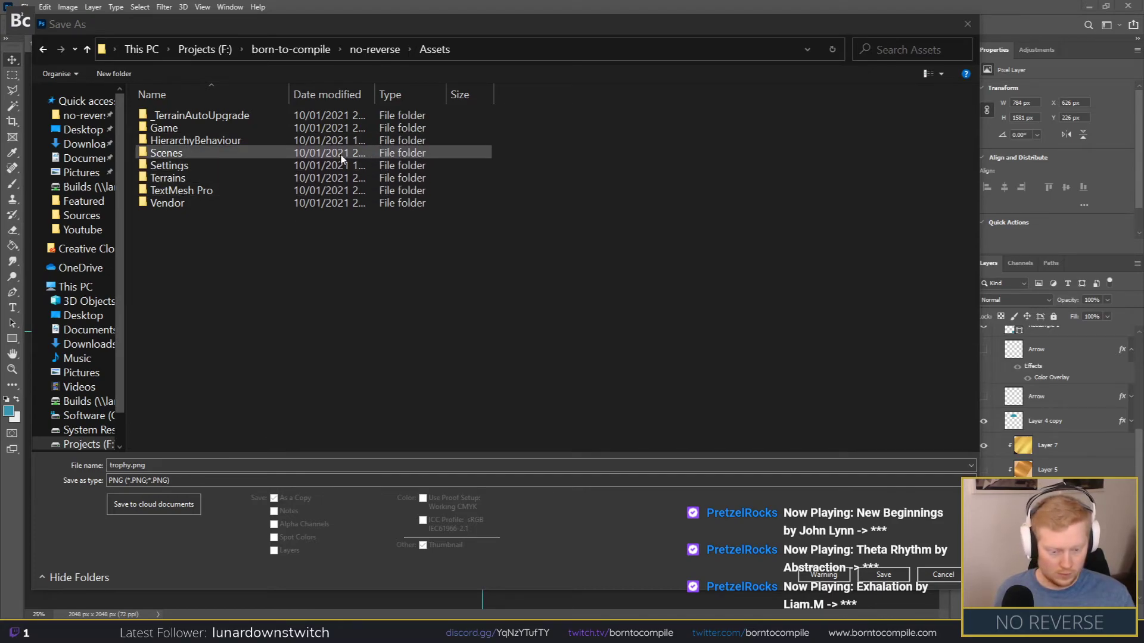
double_click(172, 128)
double_click(170, 115)
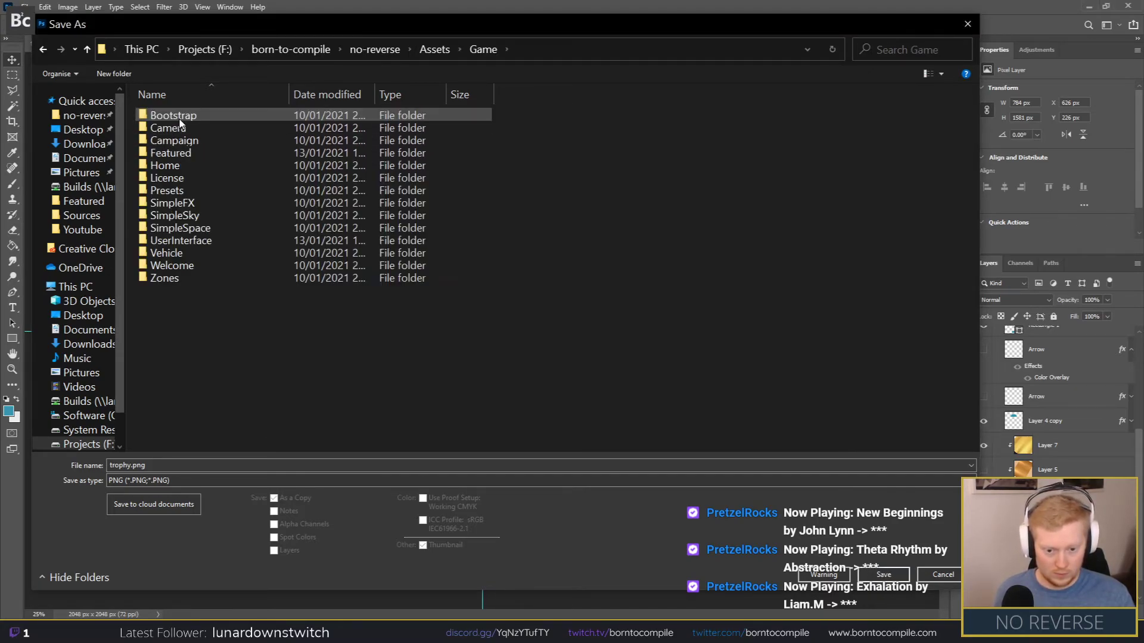
double_click(172, 240)
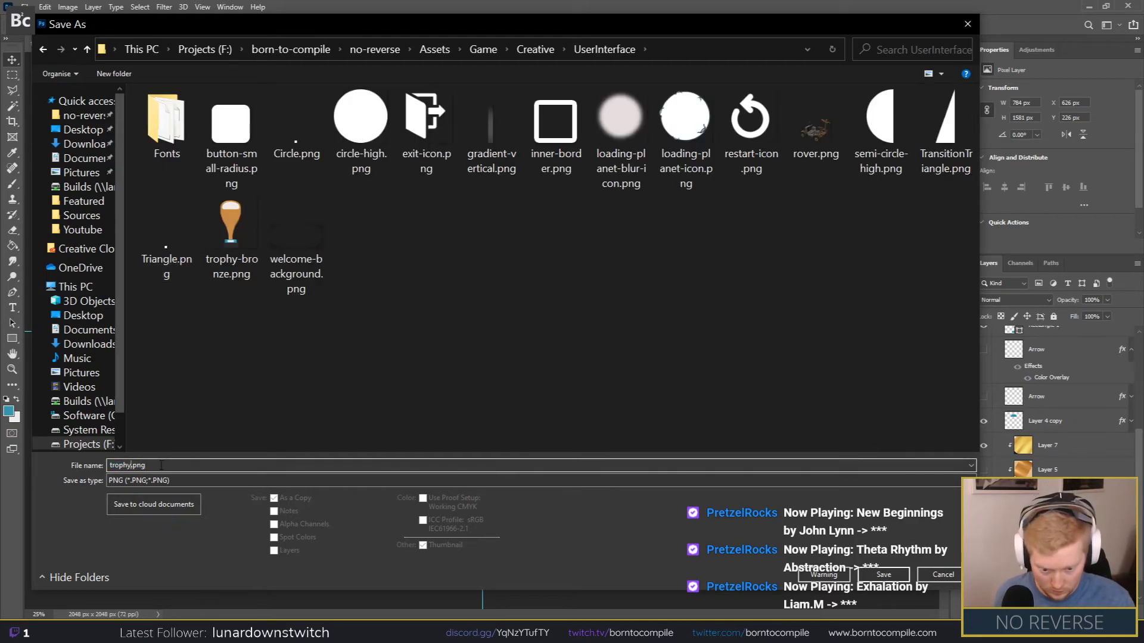
key("Return")
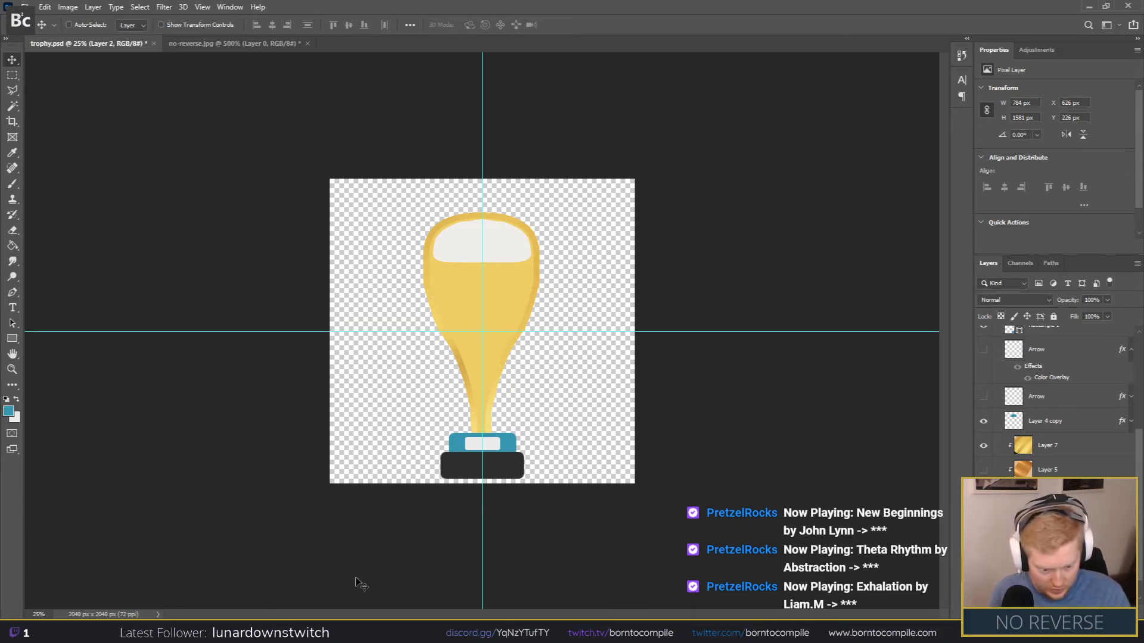
Step: Switch to Unity and examine the first Class A challenge card of the running game in the Scene view
key("alt+Tab")
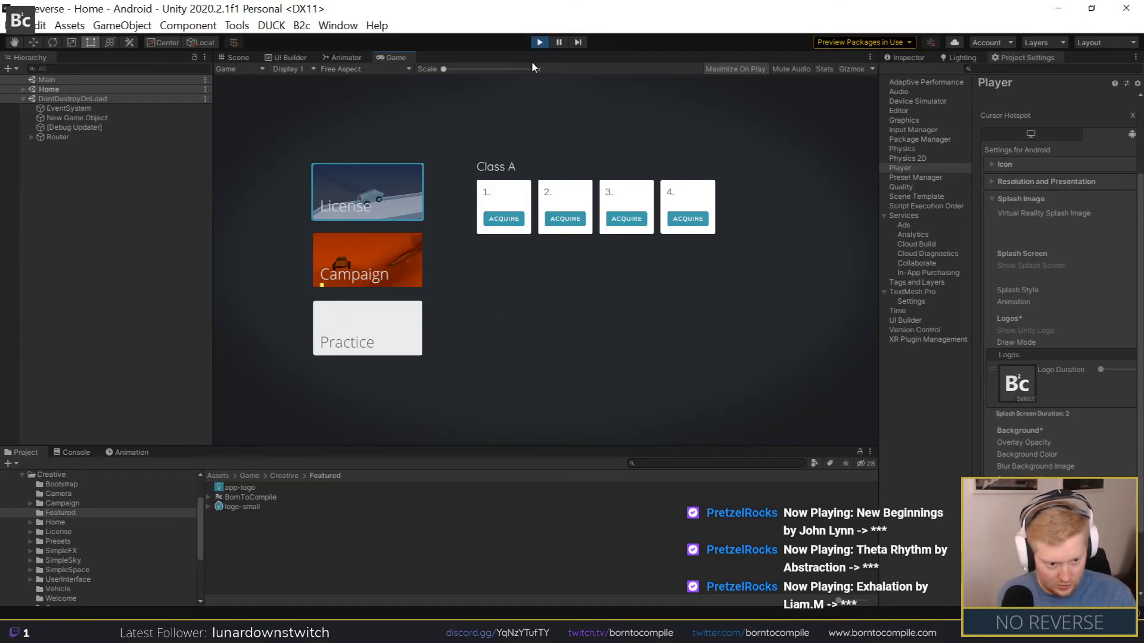
left_click(236, 58)
left_click_drag(560, 235, 244, 271)
left_click_drag(752, 189, 664, 199)
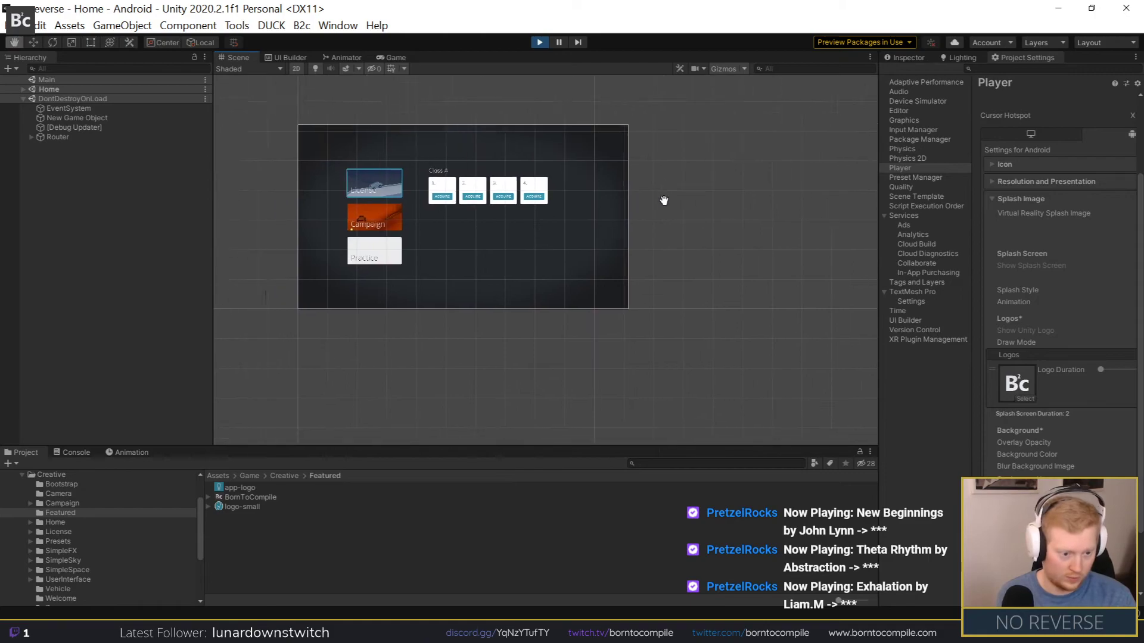
scroll(518, 176, "up", 10)
scroll(517, 175, "up", 5)
left_click(581, 216)
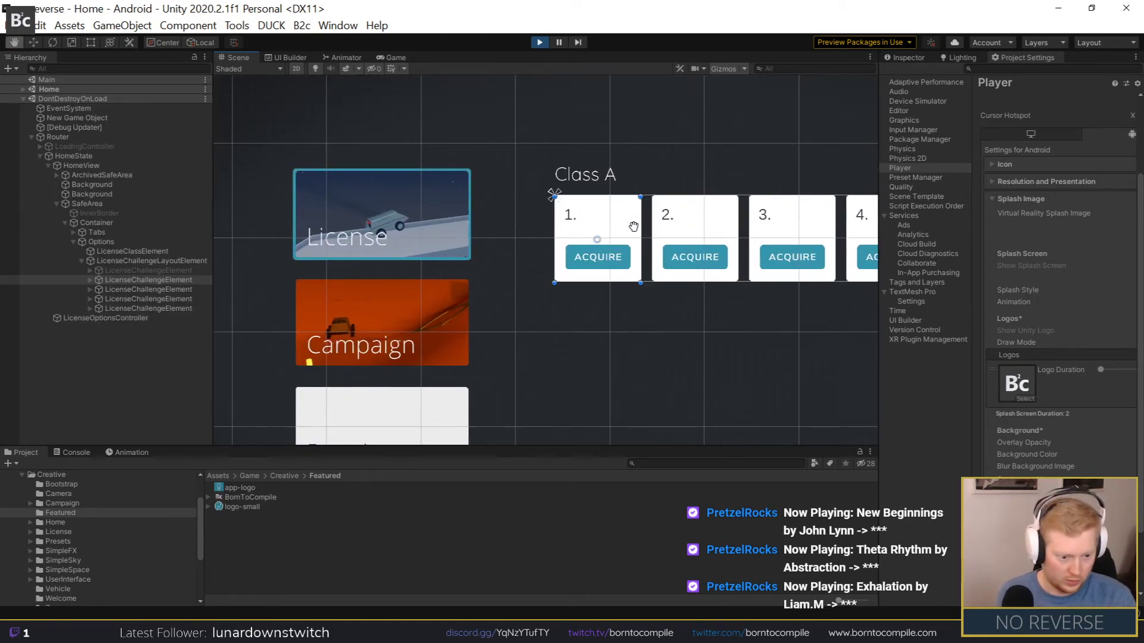
scroll(484, 219, "up", 3)
scroll(483, 219, "up", 4)
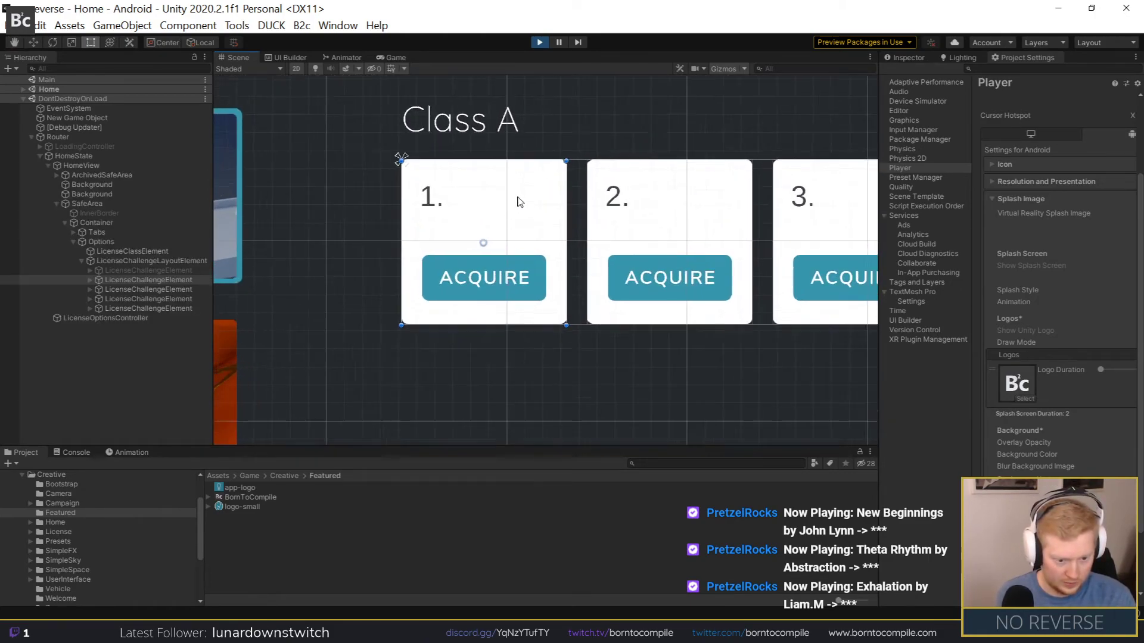
Step: Try adding a UI Image inside the first LicenseChallengeElement during play mode, check it in the Game view, and stop playing
left_click(90, 280)
left_click(121, 289)
right_click(134, 279)
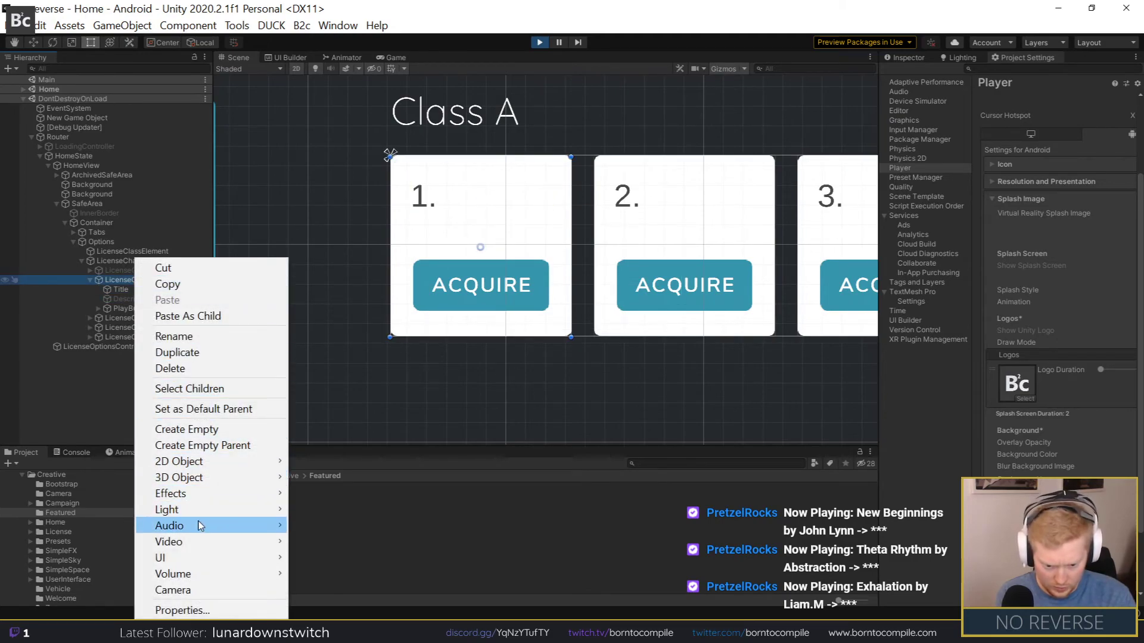
mouse_move(197, 558)
left_click(320, 332)
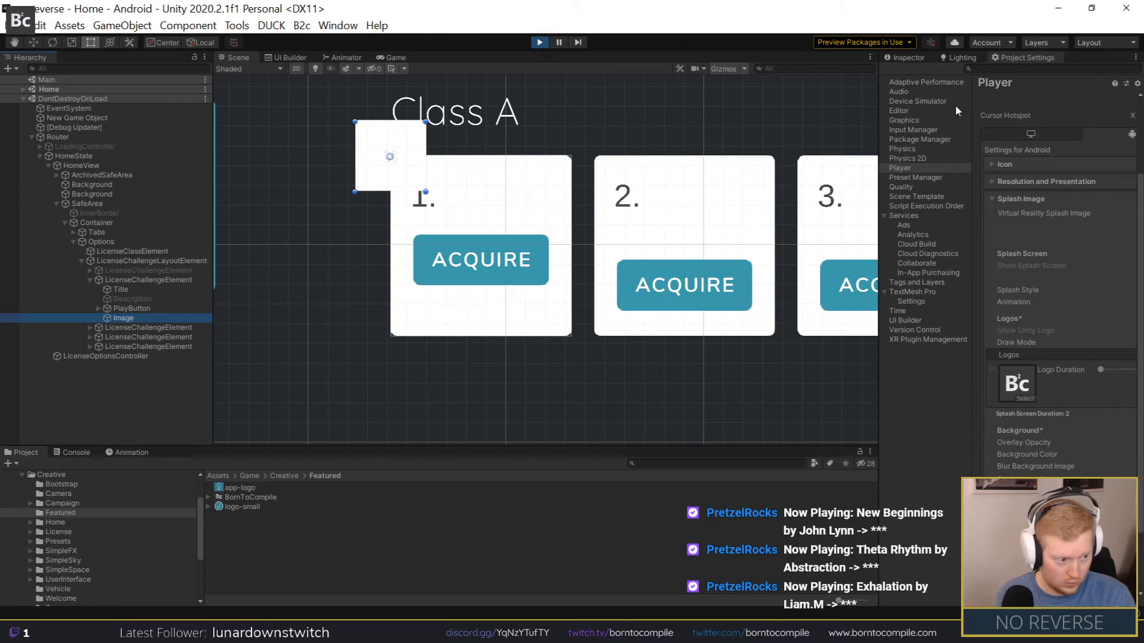
left_click(901, 58)
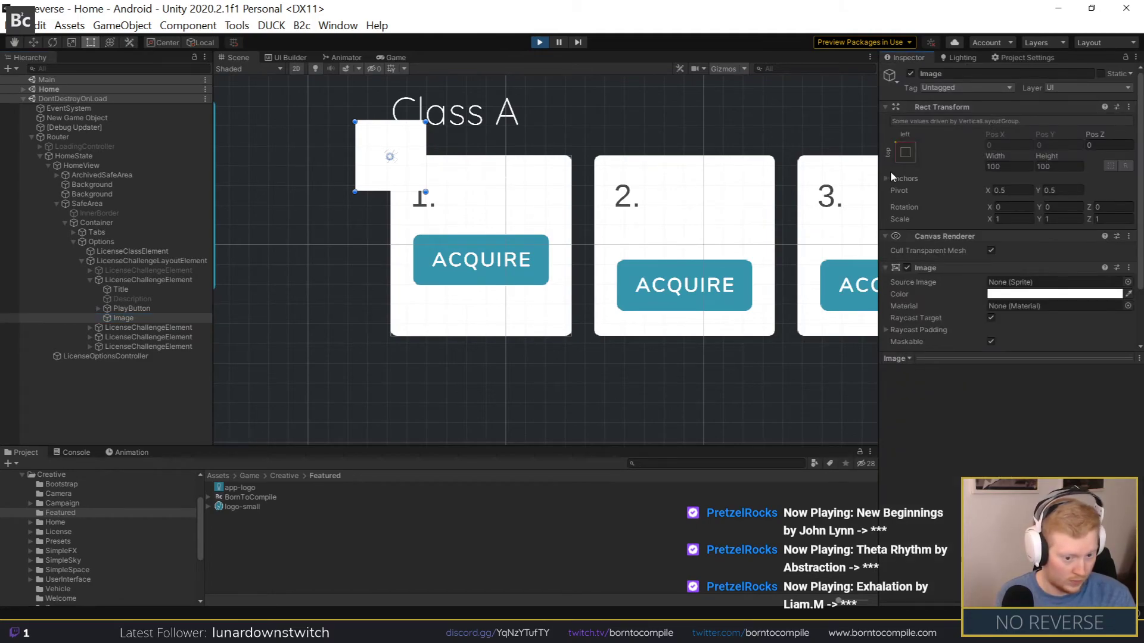
left_click(33, 42)
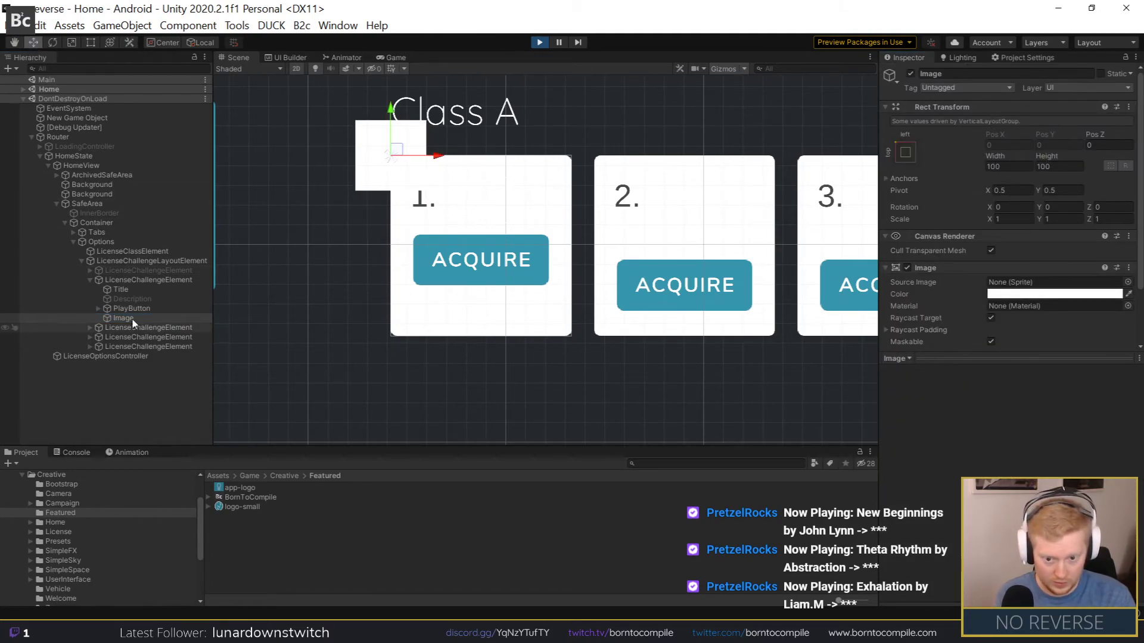
left_click_drag(434, 124, 481, 204)
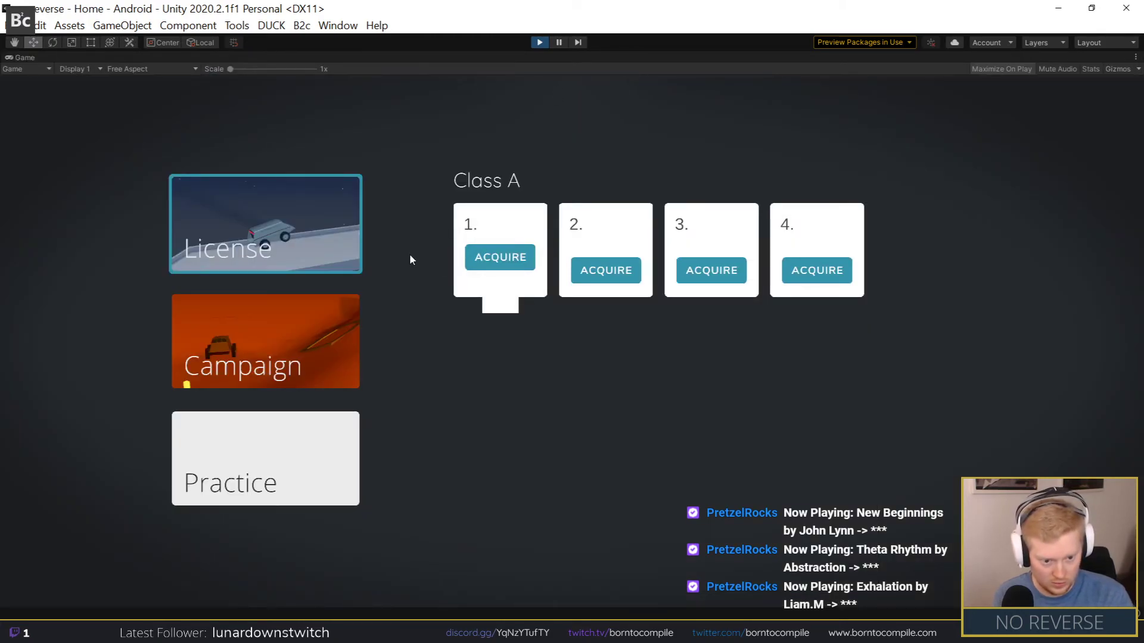
left_click(539, 43)
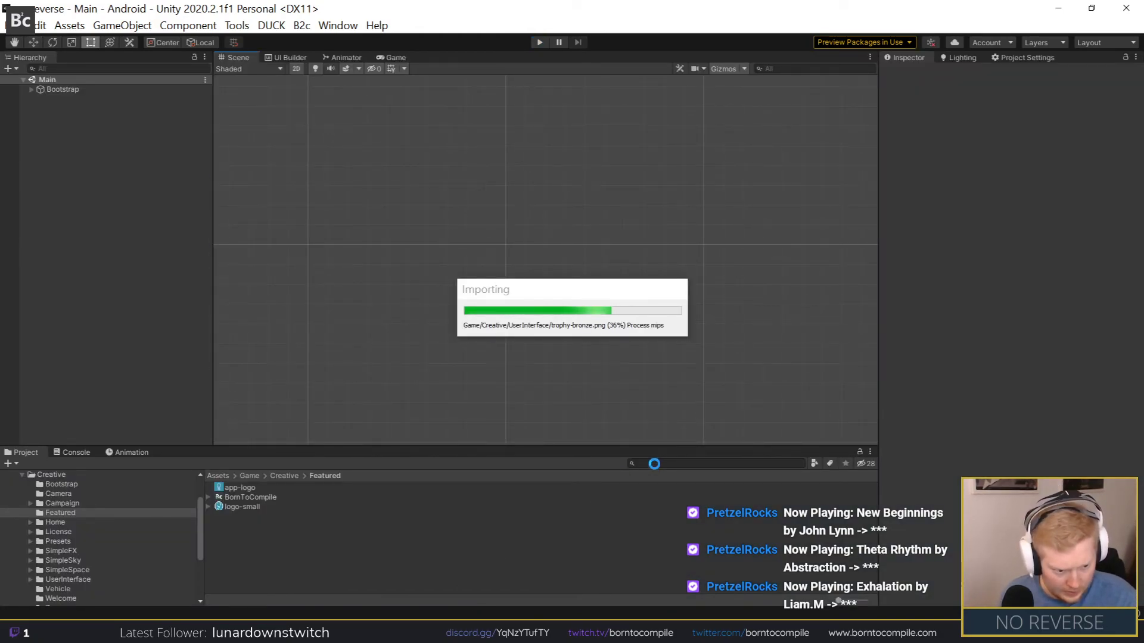
Step: Search the project for "trophy" and set the texture type of trophy-bronze and trophy-gold to Sprite (2D and UI)
left_click(655, 464)
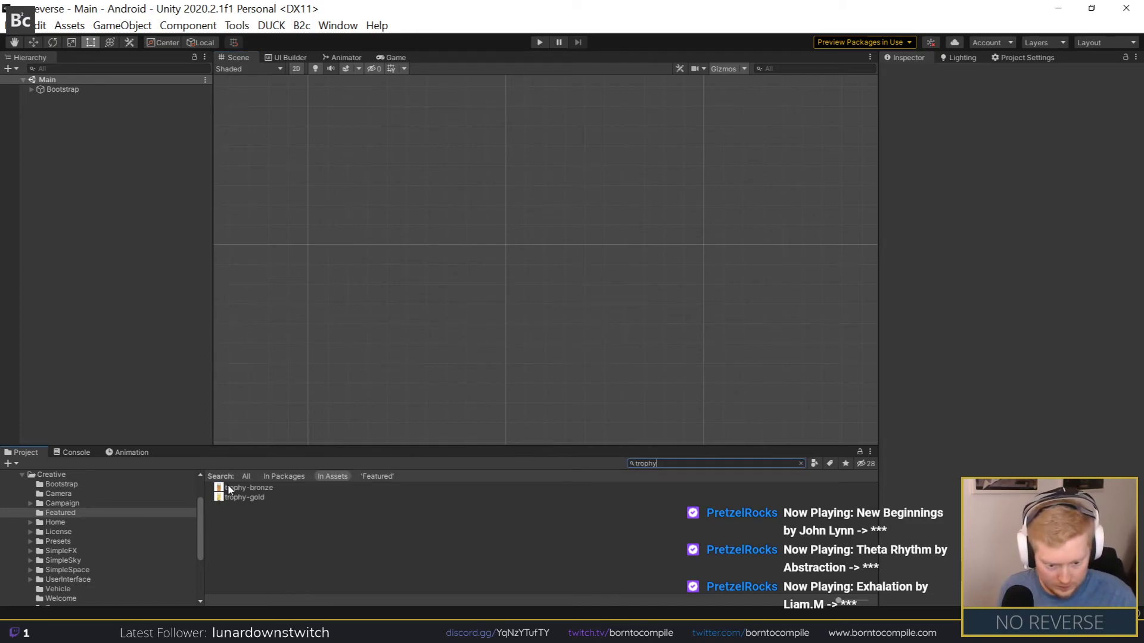
left_click(245, 488)
left_click(248, 498, "shift")
left_click(1021, 119)
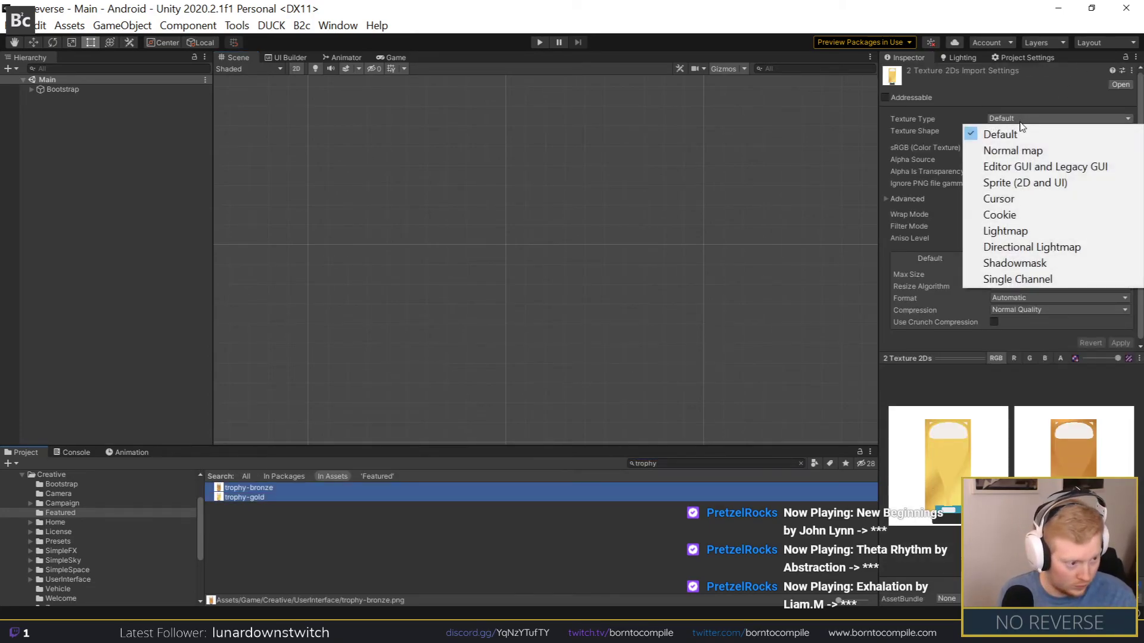
left_click(1025, 183)
Step: Set both trophy sprites to compression None and max size 512, apply the import settings, and select trophy-bronze
scroll(1039, 291, "down", 2)
left_click(1007, 308)
left_click(1015, 324)
left_click(1025, 284)
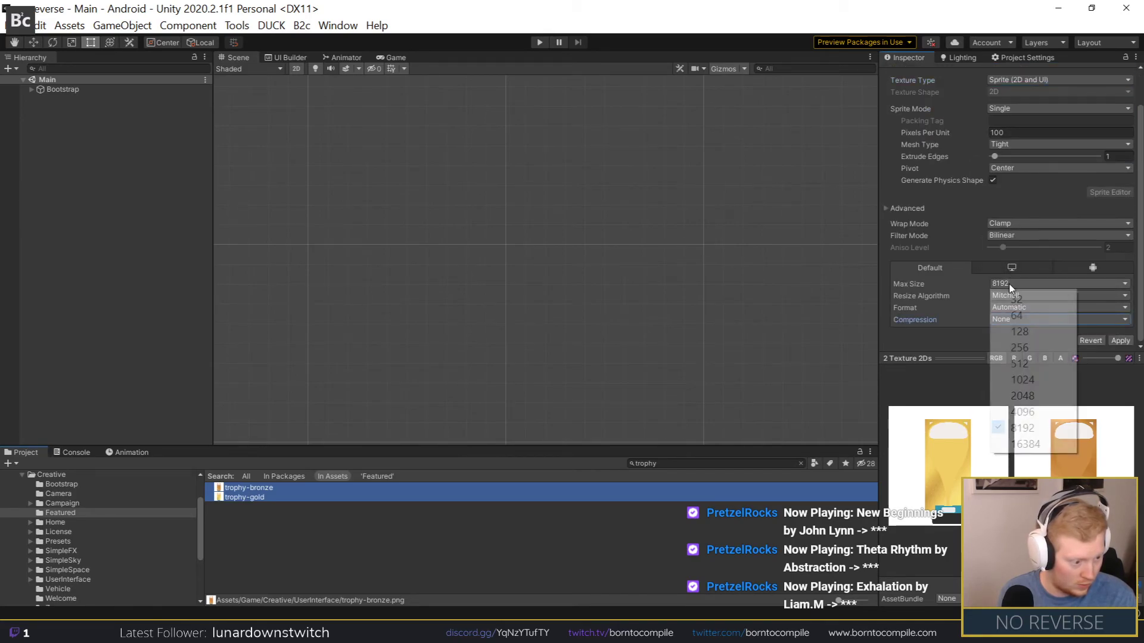
left_click(1044, 364)
left_click(1122, 340)
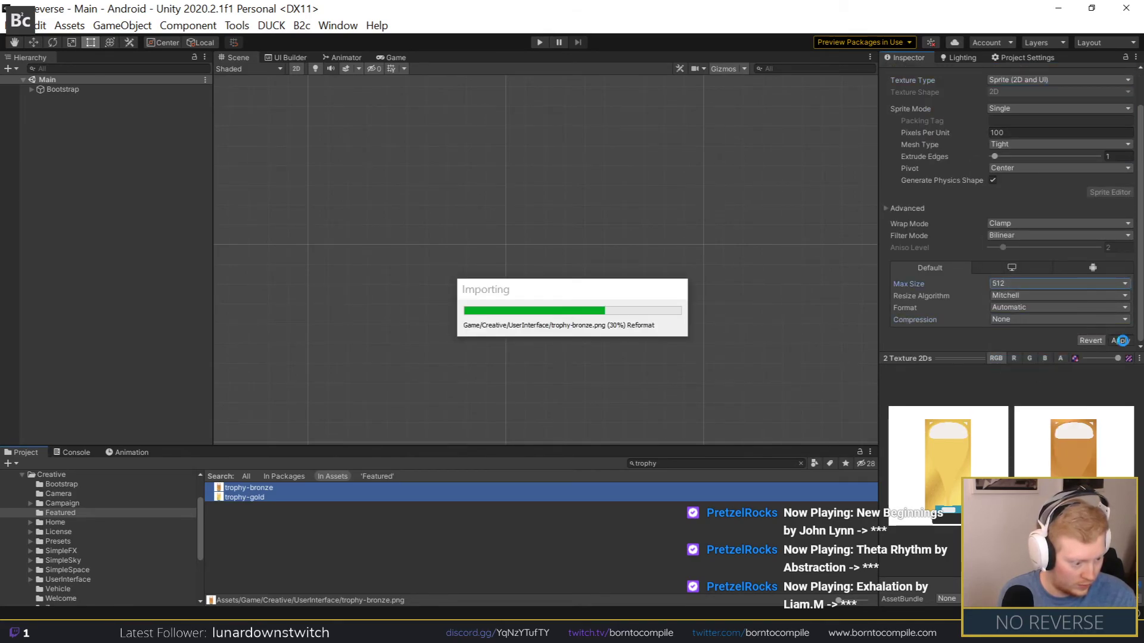
left_click(247, 488)
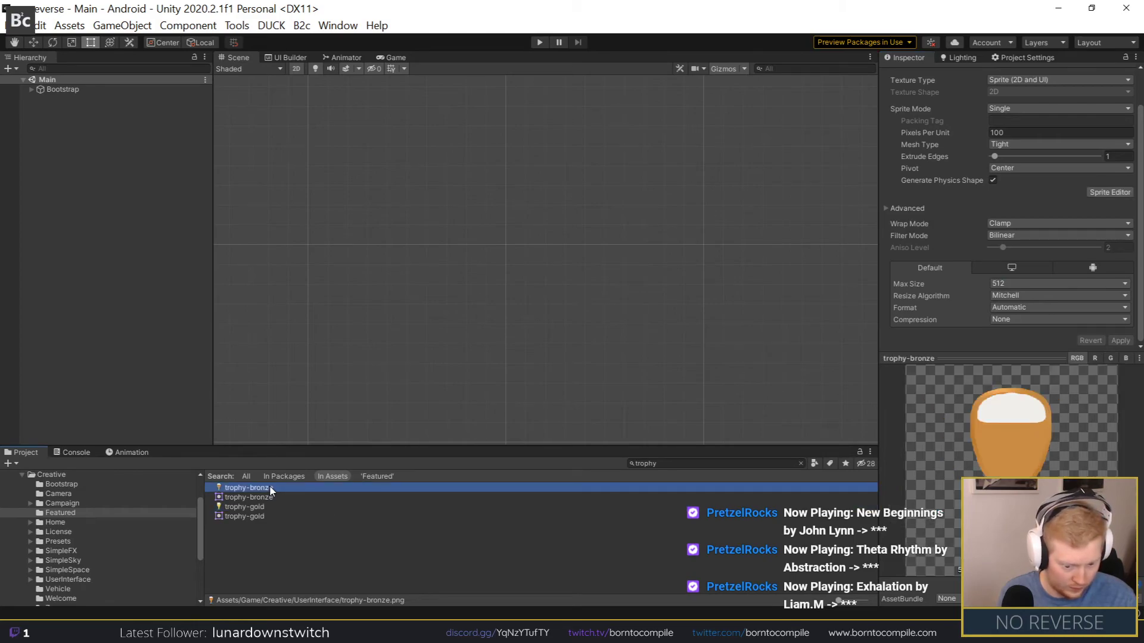
Step: Search the project for "challenge" and open the LicenseChallengeLayoutElement prefab for editing
left_click(801, 463)
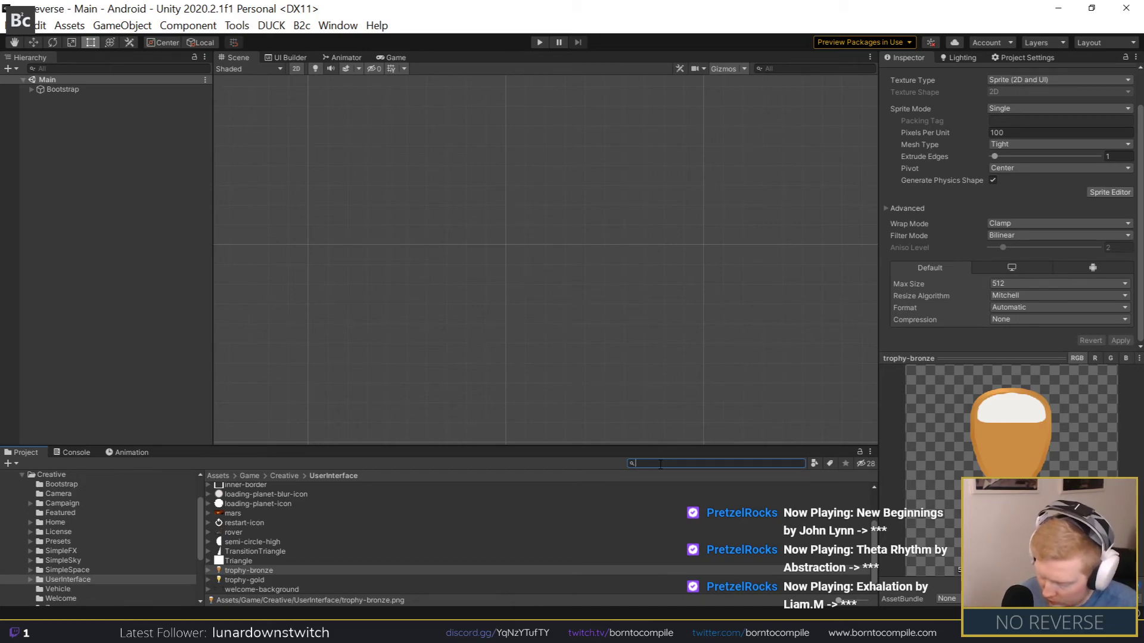
type("challenge")
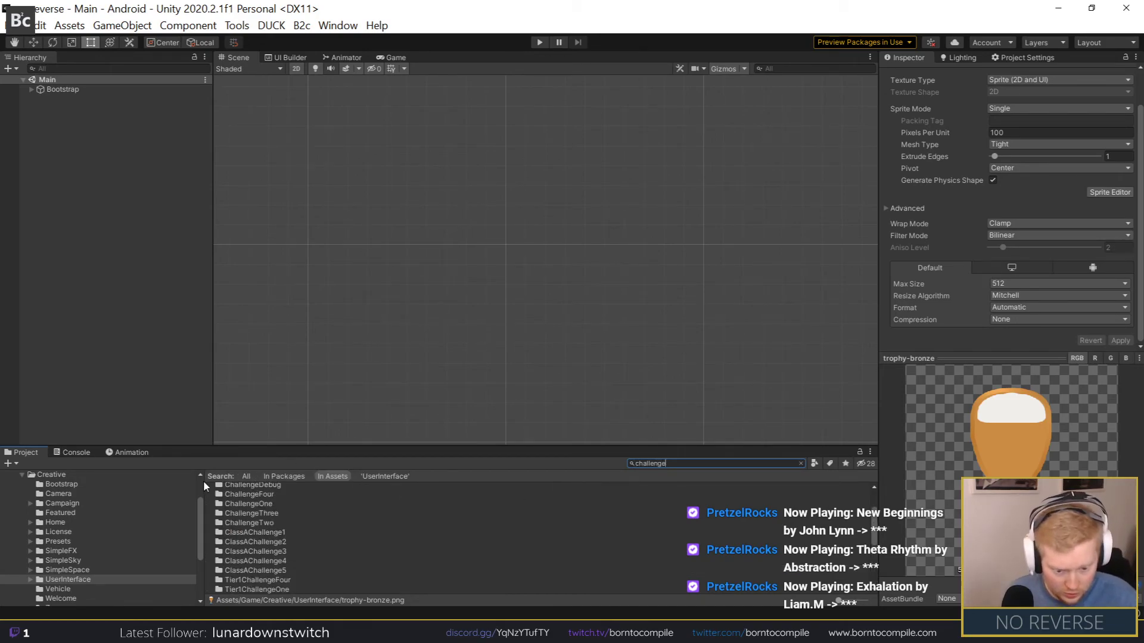
scroll(365, 570, "down", 5)
double_click(280, 580)
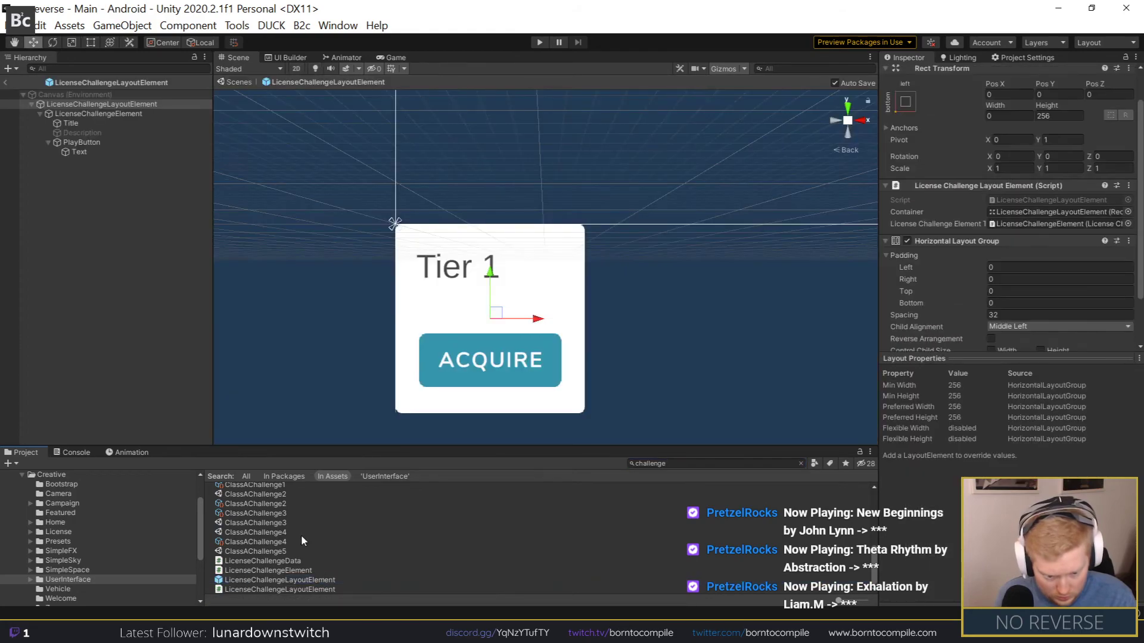
Step: Add a UI Image as a child of LicenseChallengeElement and place it above Title in the hierarchy
left_click(87, 106)
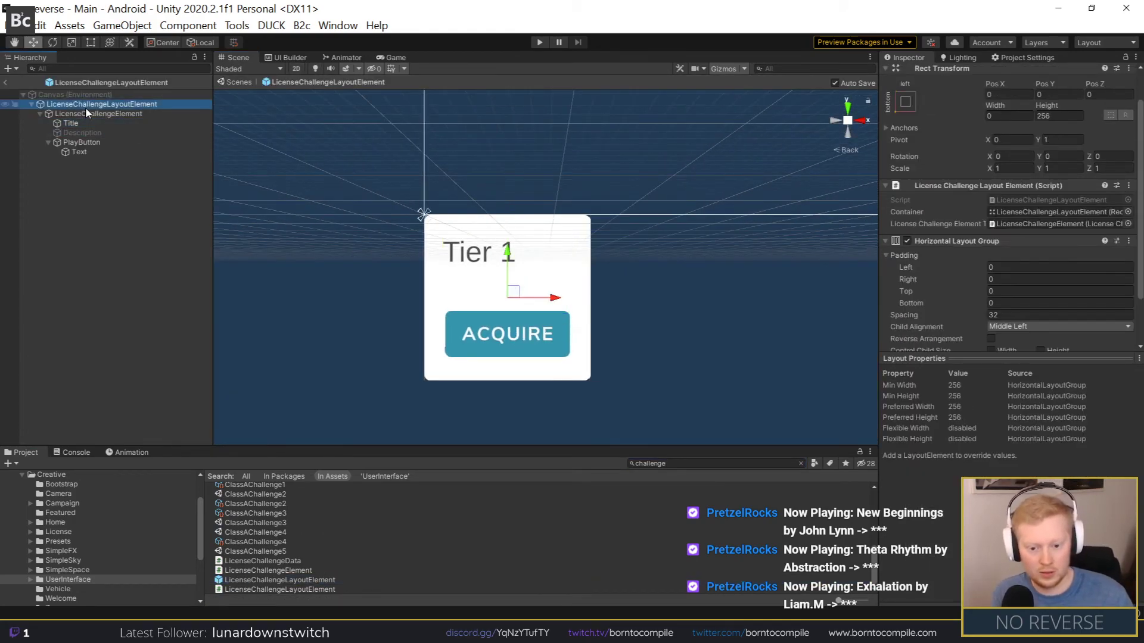
left_click(86, 114)
scroll(938, 268, "down", 5)
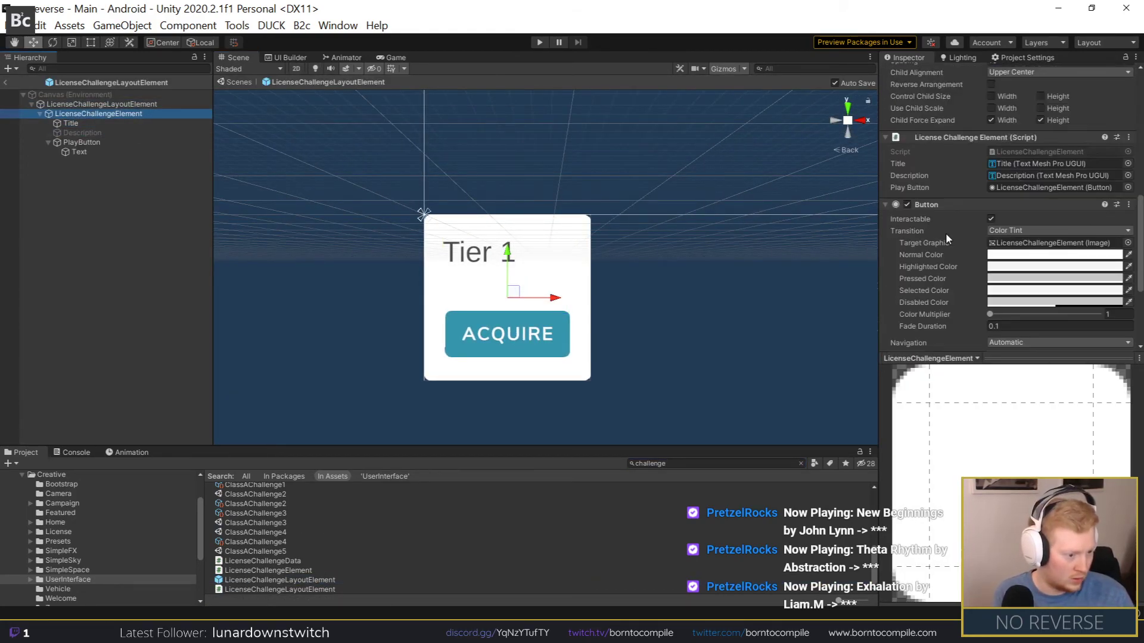
left_click(968, 359)
left_click_drag(1005, 358, 1015, 459)
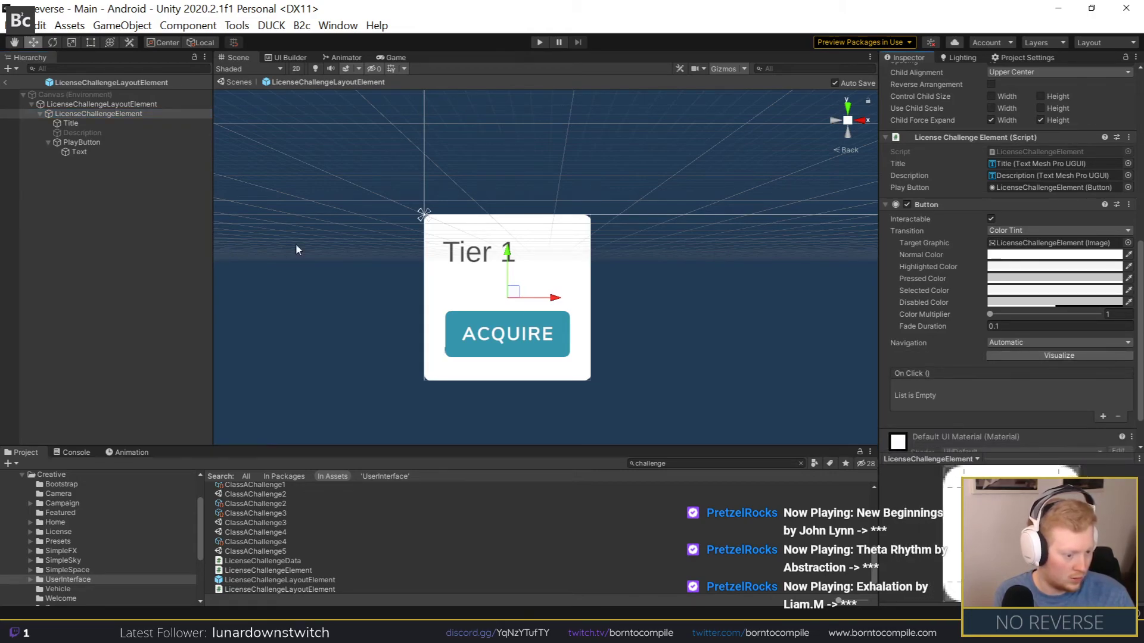
right_click(80, 117)
mouse_move(165, 418)
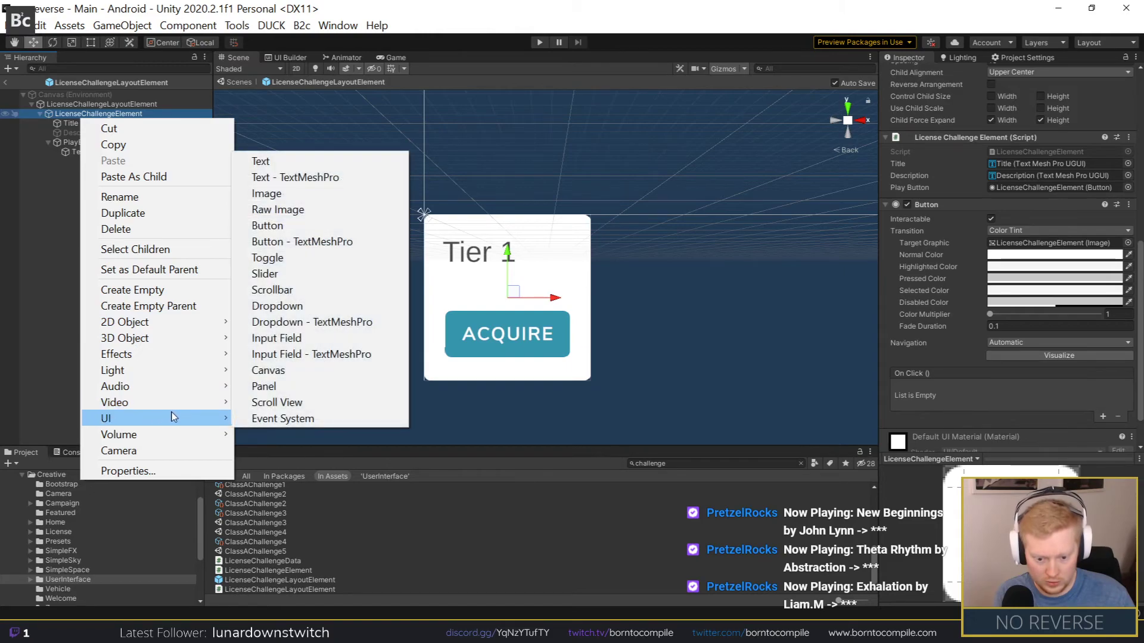
left_click(308, 202)
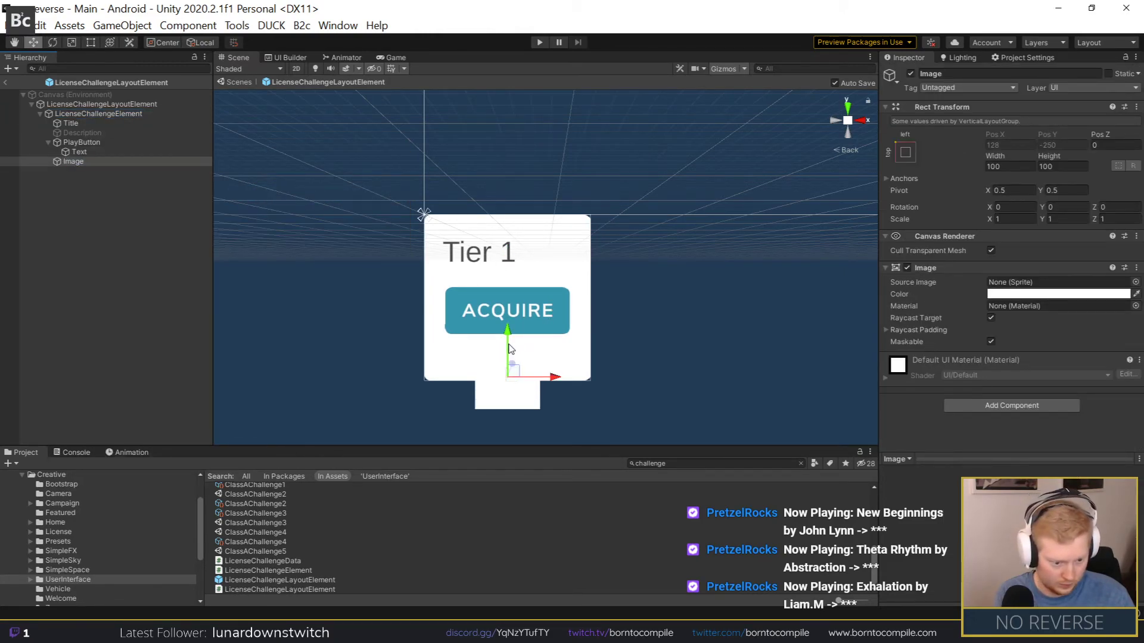
left_click(49, 142)
left_click_drag(71, 152, 76, 119)
Step: Remove the Vertical Layout Group component from LicenseChallengeElement
left_click(99, 114)
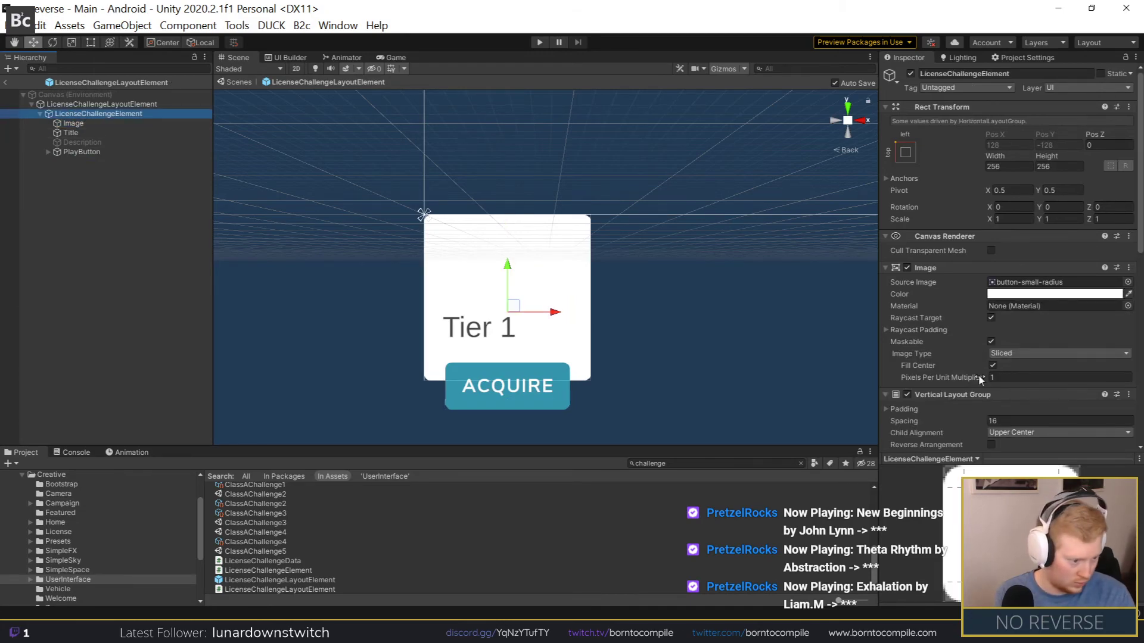
scroll(982, 375, "down", 3)
right_click(949, 294)
left_click(992, 311)
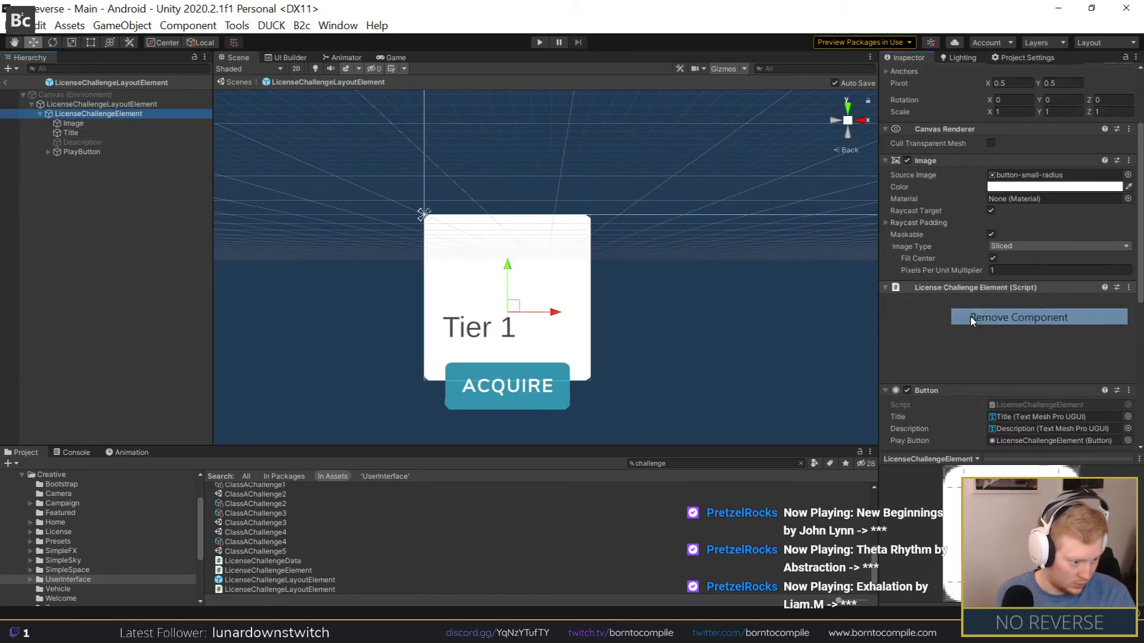
Step: Move the PlayButton up inside the card to a Pos Y of about -201.5 and deactivate it
left_click(89, 151)
left_click_drag(508, 333, 516, 302)
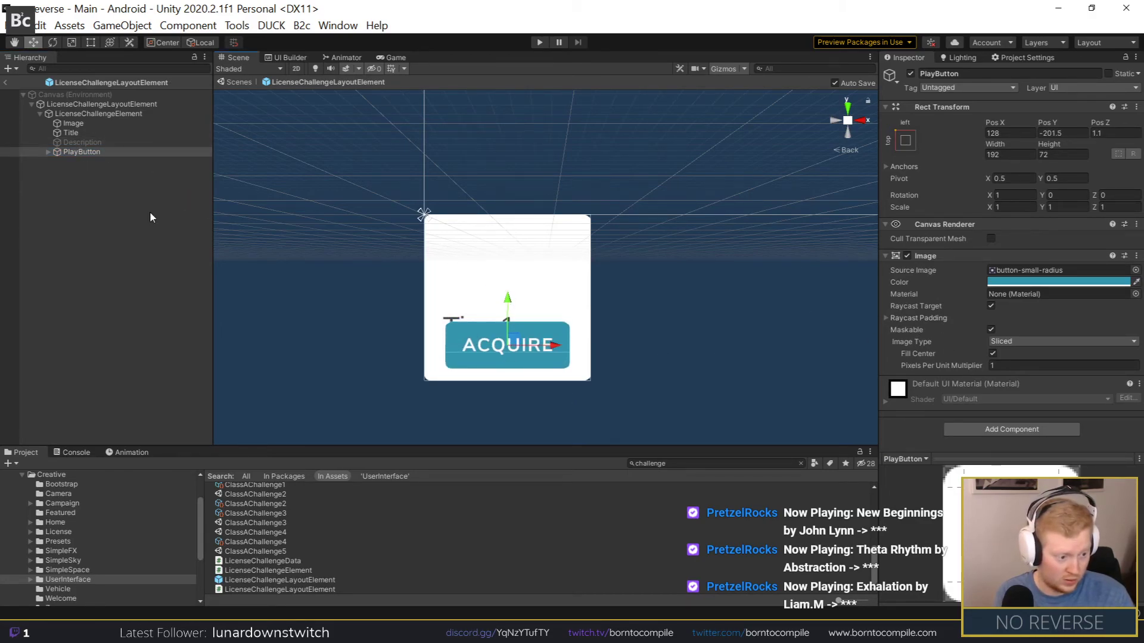
left_click(910, 74)
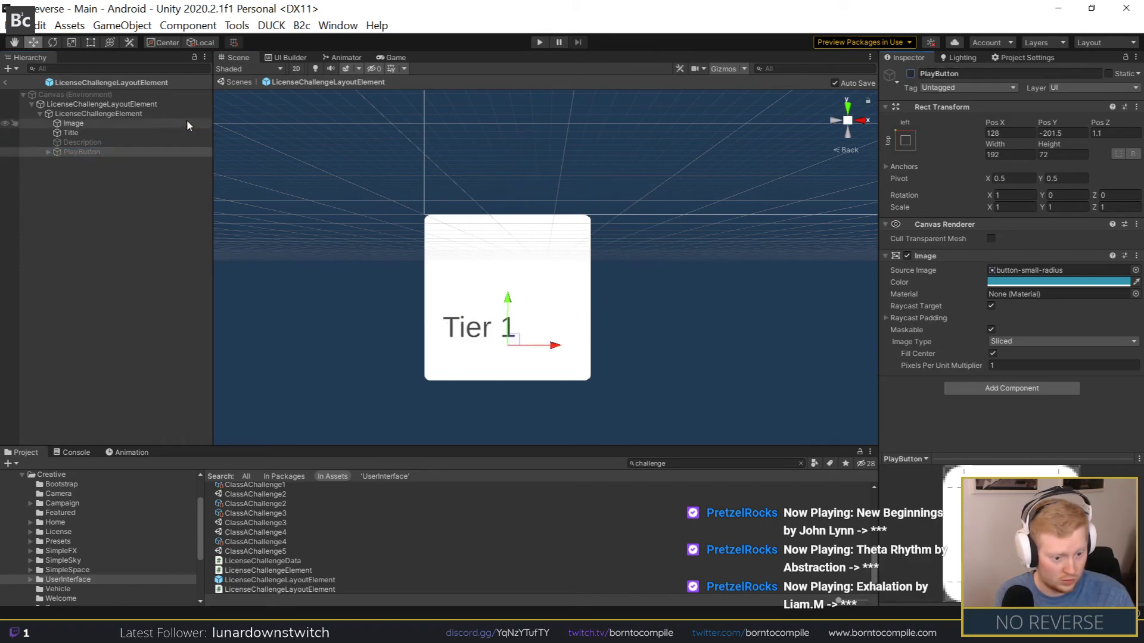
Step: Move the Title to the upper part of the card and set its Pos Y to -64
left_click(83, 134)
left_click_drag(510, 278, 507, 197)
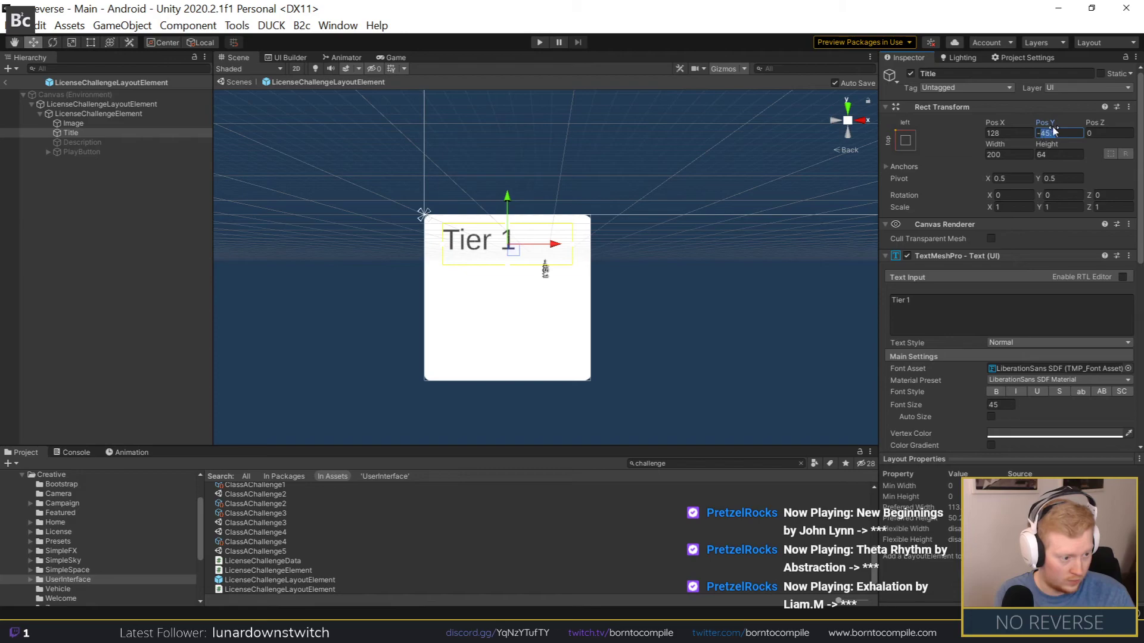
type("-32")
key("BackSpace")
key("BackSpace")
key("BackSpace")
type("-64")
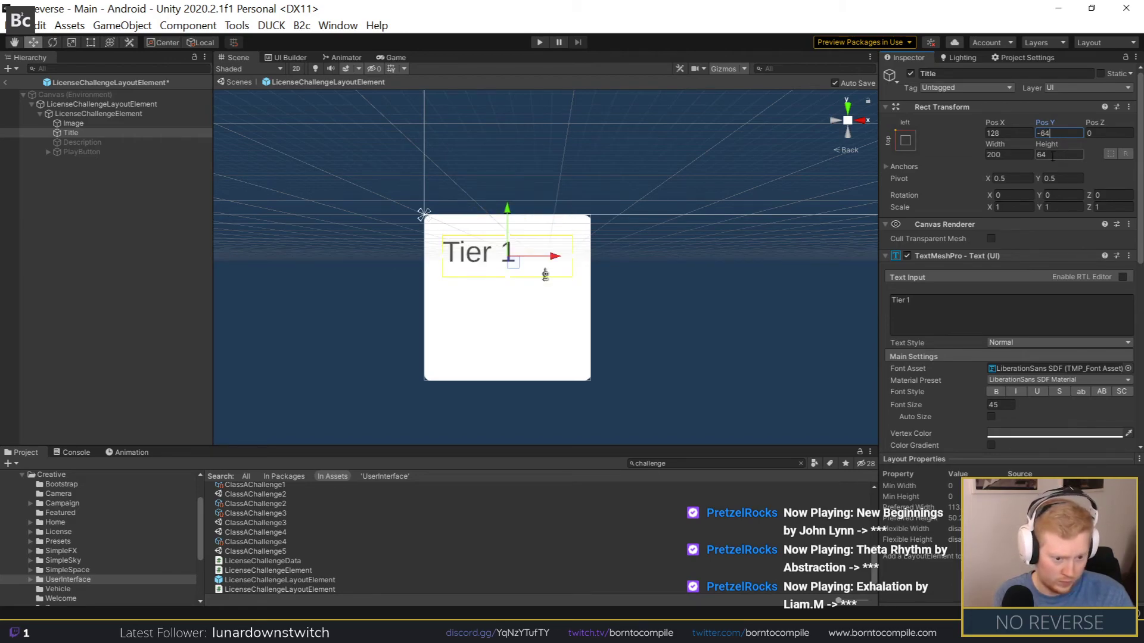
Step: Assign the trophy-gold sprite to the new Image and set its width and height to 256
left_click(79, 124)
left_click_drag(507, 226, 507, 270)
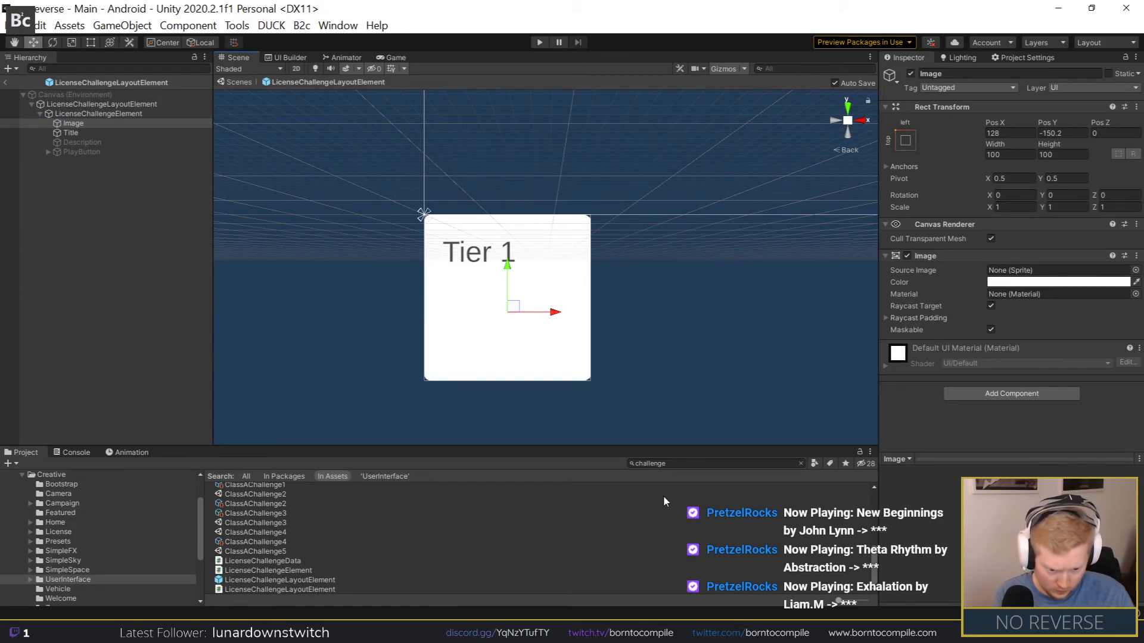
left_click(1135, 270)
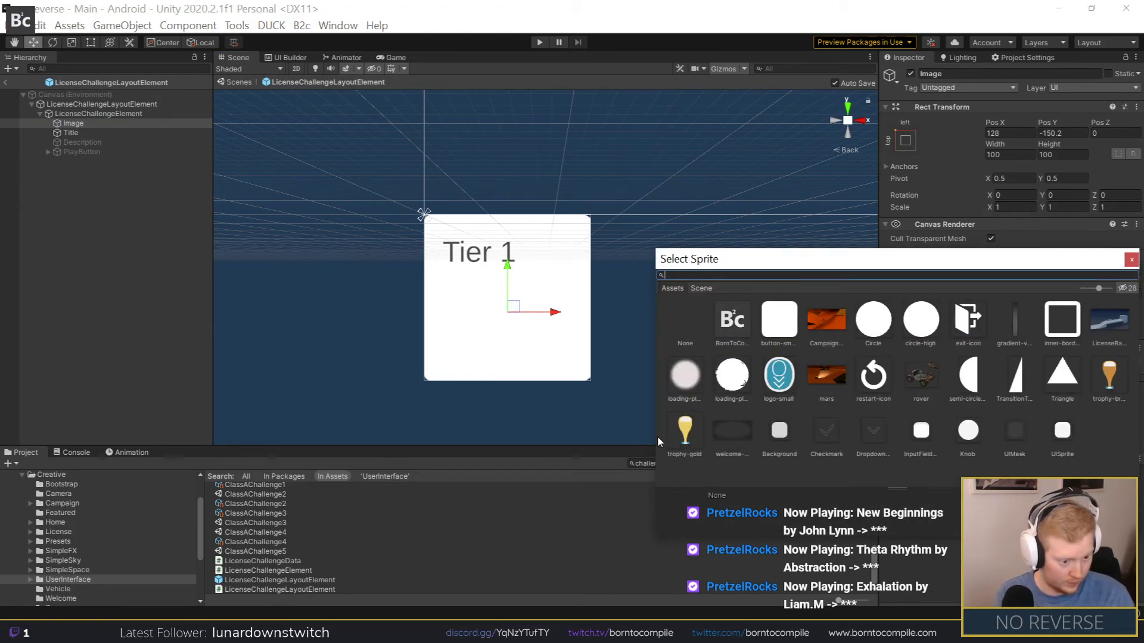
double_click(685, 432)
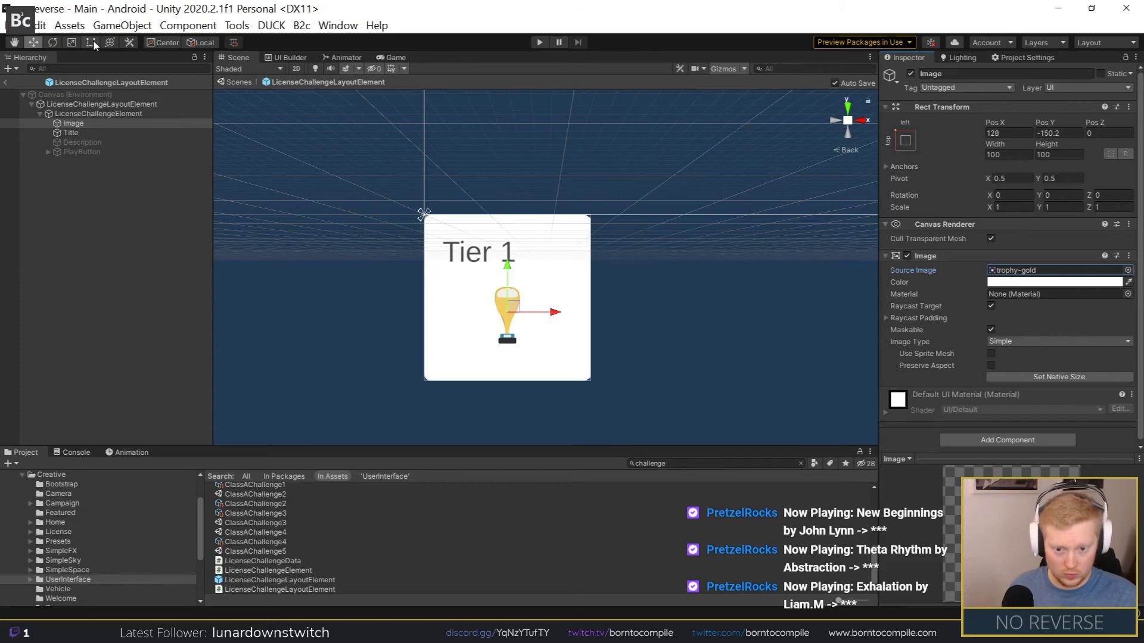
left_click(1007, 154)
type("1")
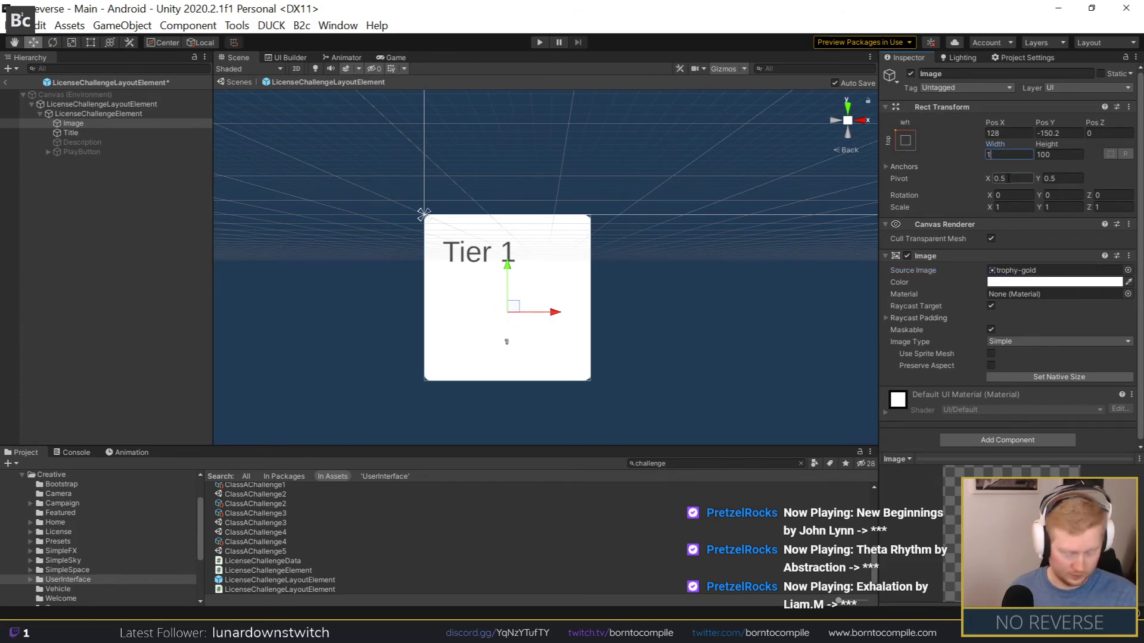
type("256")
left_click(1053, 154)
type("256")
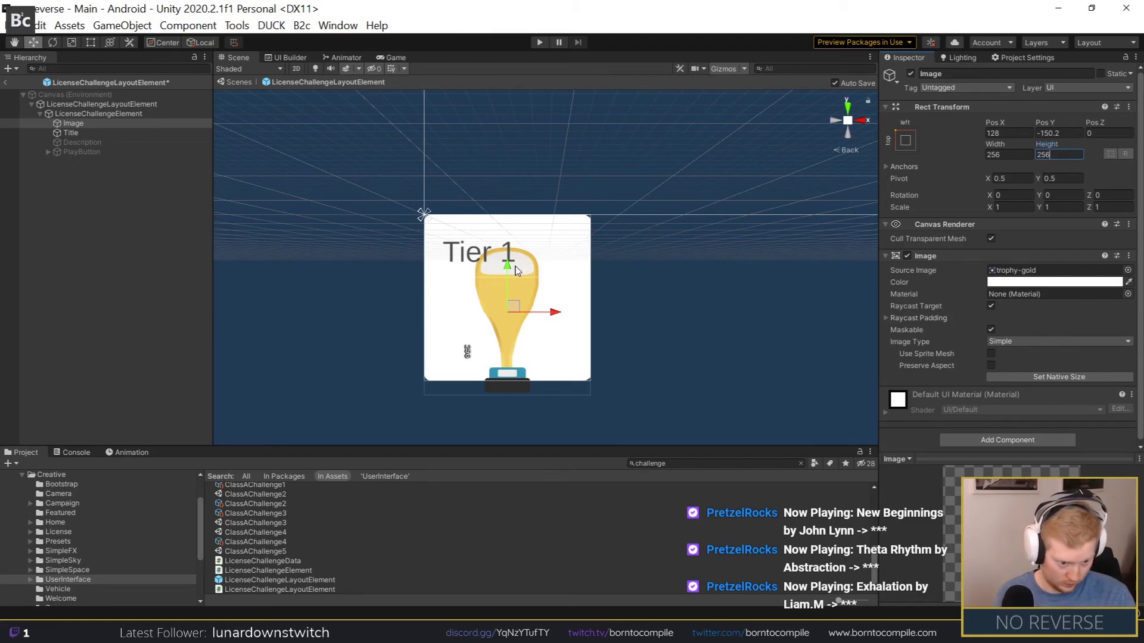
key("Return")
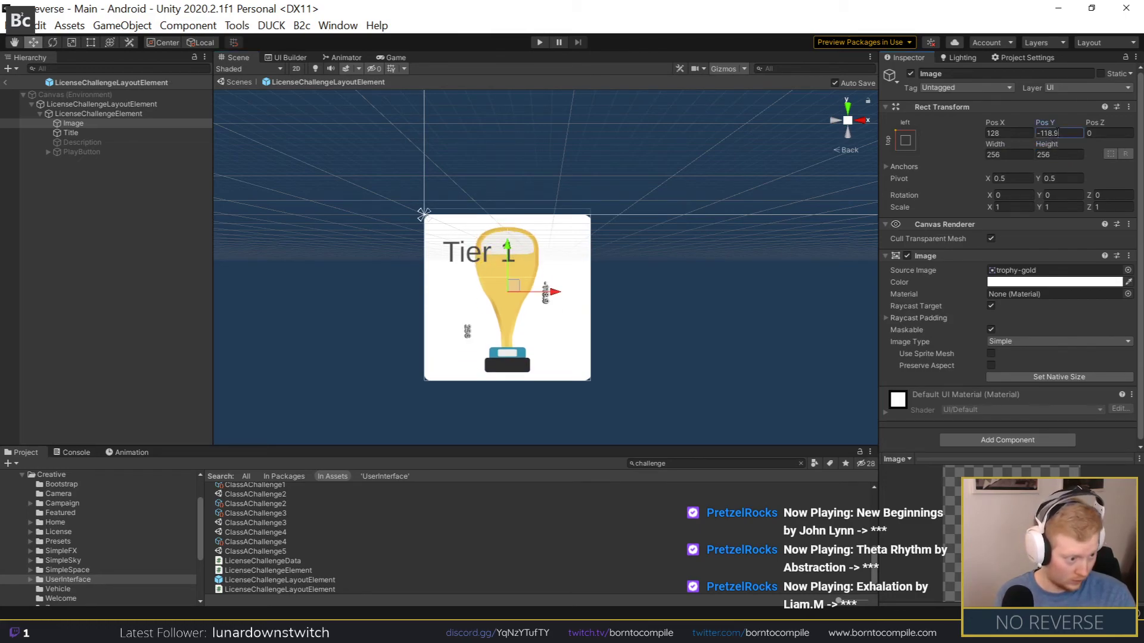
Step: Anchor the trophy Image to middle center and set its Pos X and Pos Y to 0
left_click(905, 140)
left_click(966, 254)
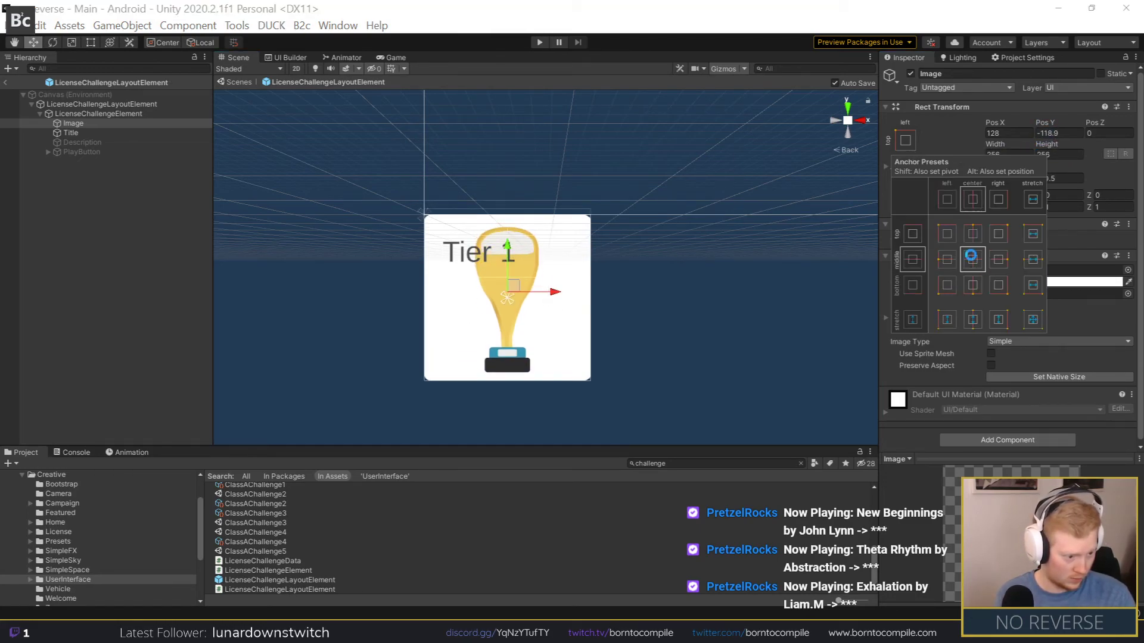
left_click(1021, 136)
left_click(1070, 133)
type("7")
key("BackSpace")
type("0")
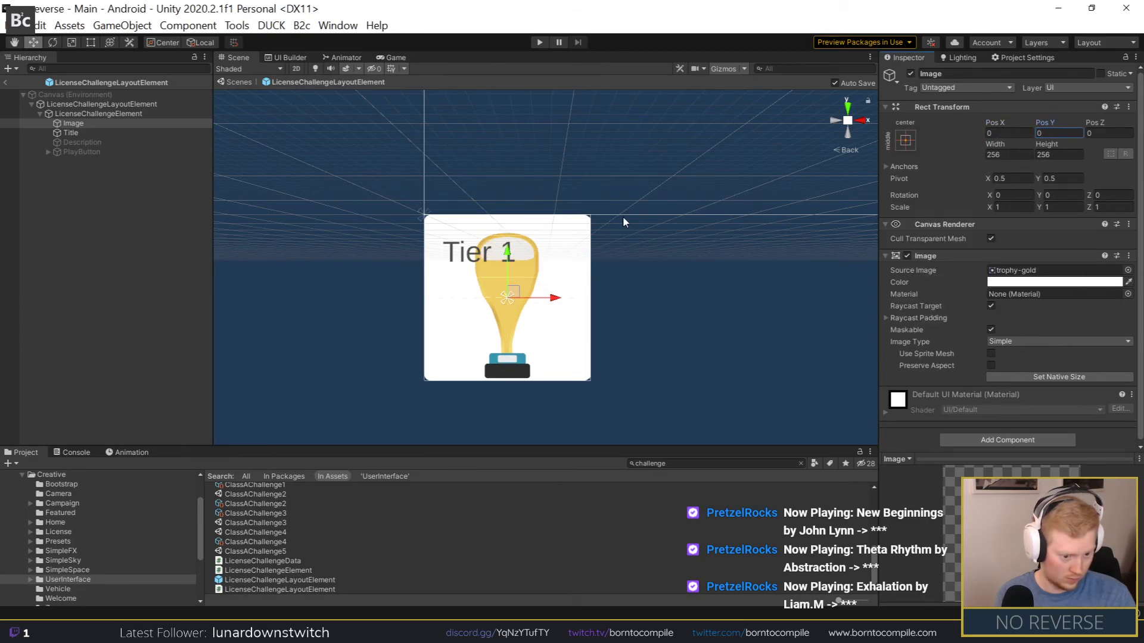
Step: Change the Title text to "1." and deselect it to review the card
left_click(72, 132)
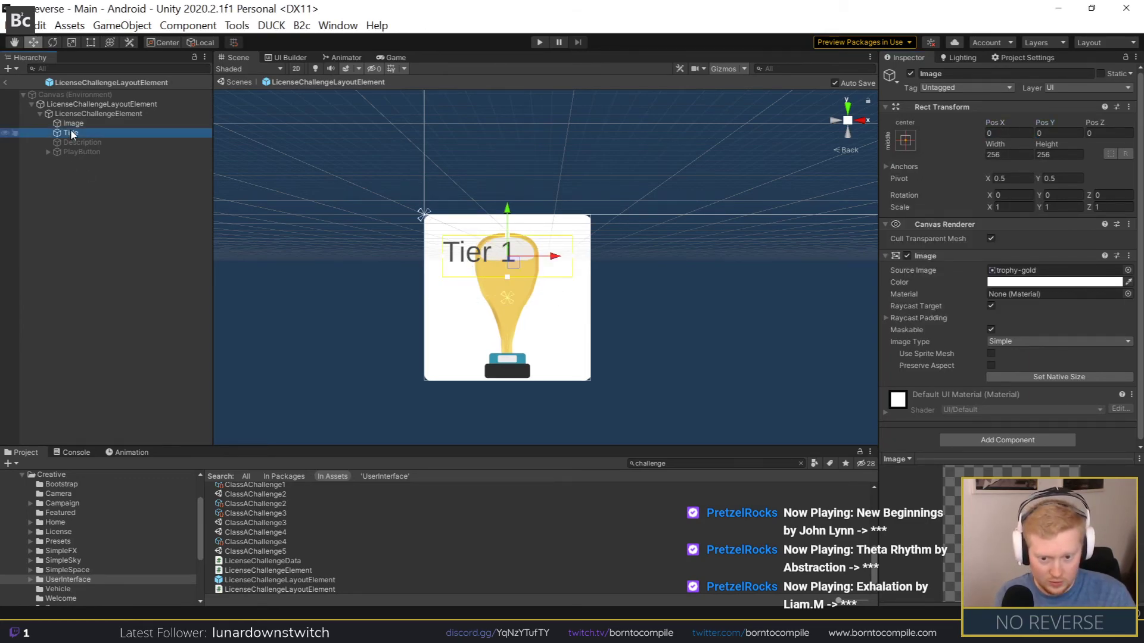
left_click(957, 318)
type("1.")
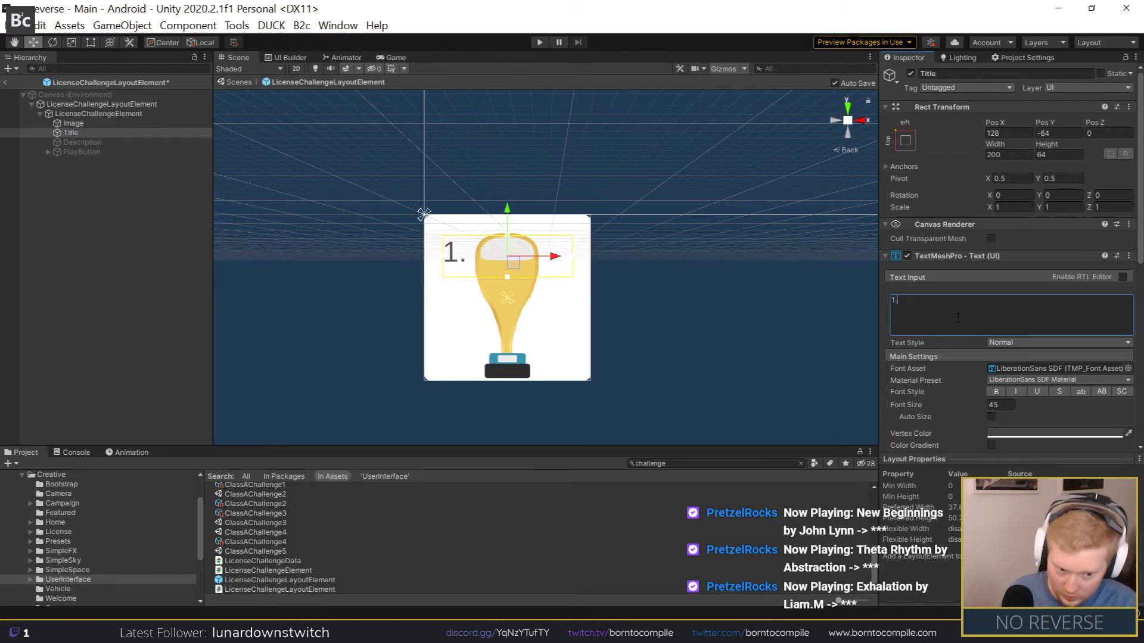
left_click(123, 267)
scroll(532, 342, "down", 1)
mouse_move(534, 331)
left_mouse_down()
mouse_move(546, 314)
mouse_move(539, 334)
left_mouse_up()
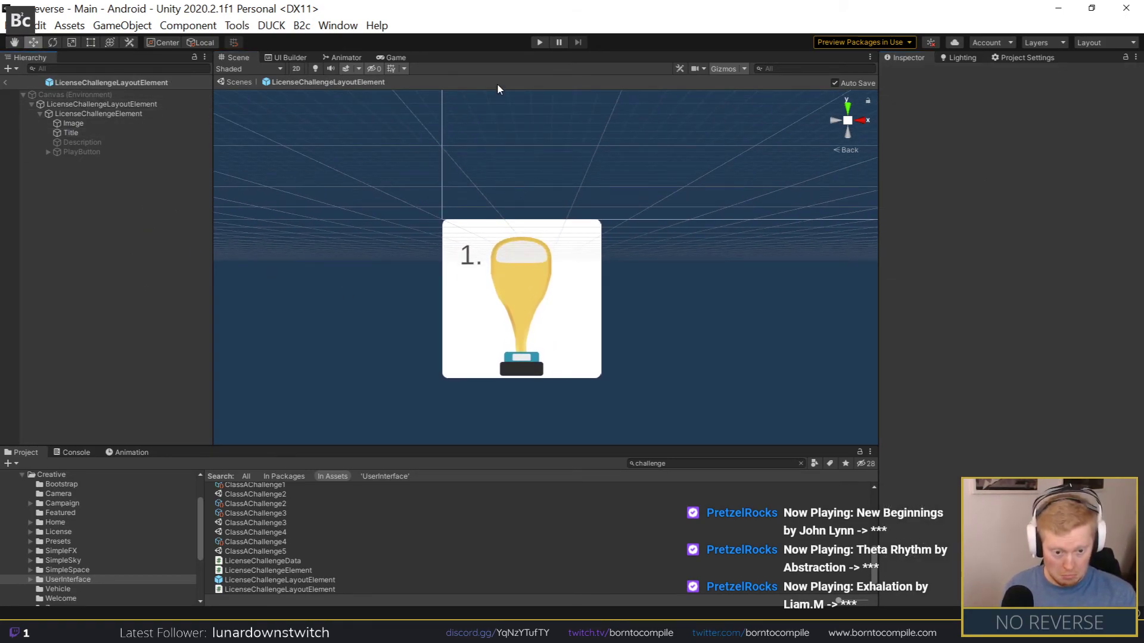
Step: Run the game, check the Class A license cards, open the first challenge, and stop playing
left_click(540, 43)
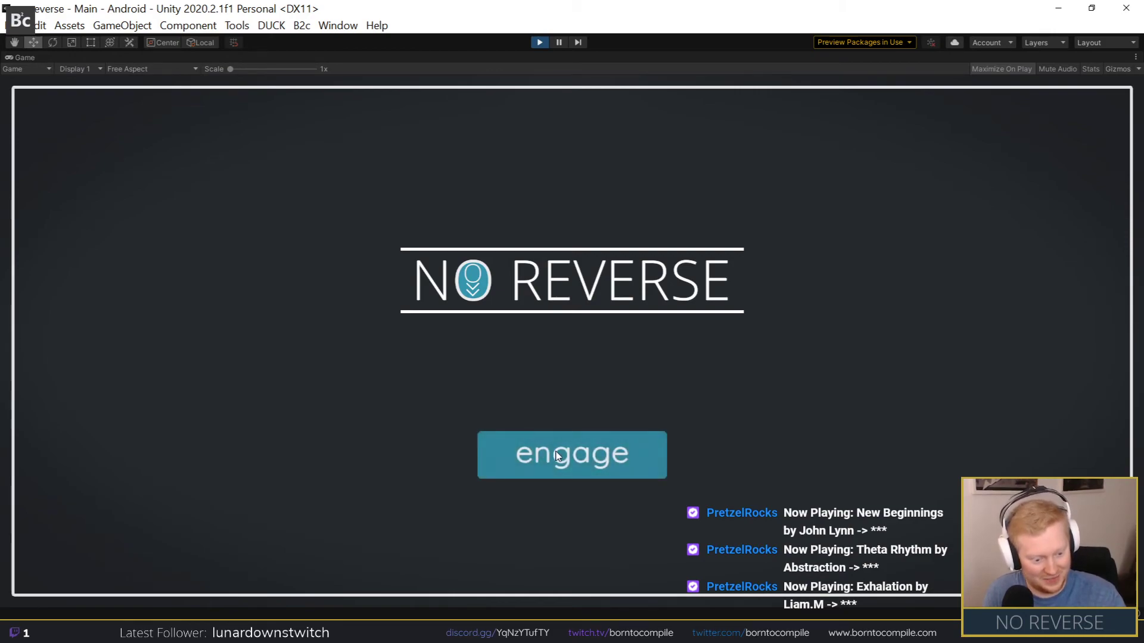
left_click(572, 455)
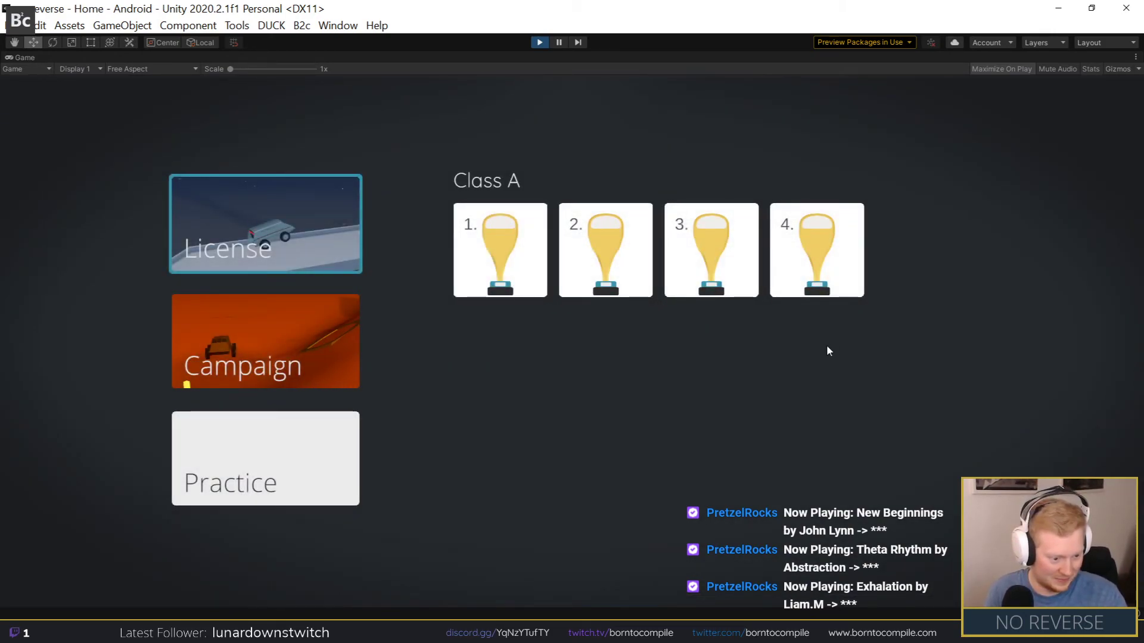
left_click(540, 267)
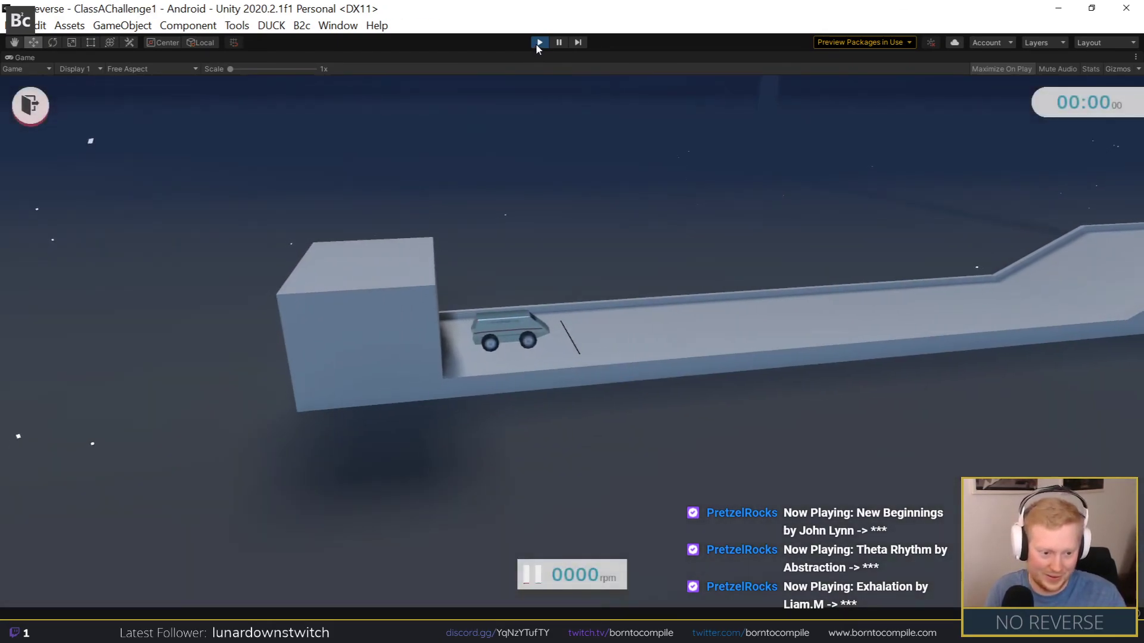
left_click(539, 43)
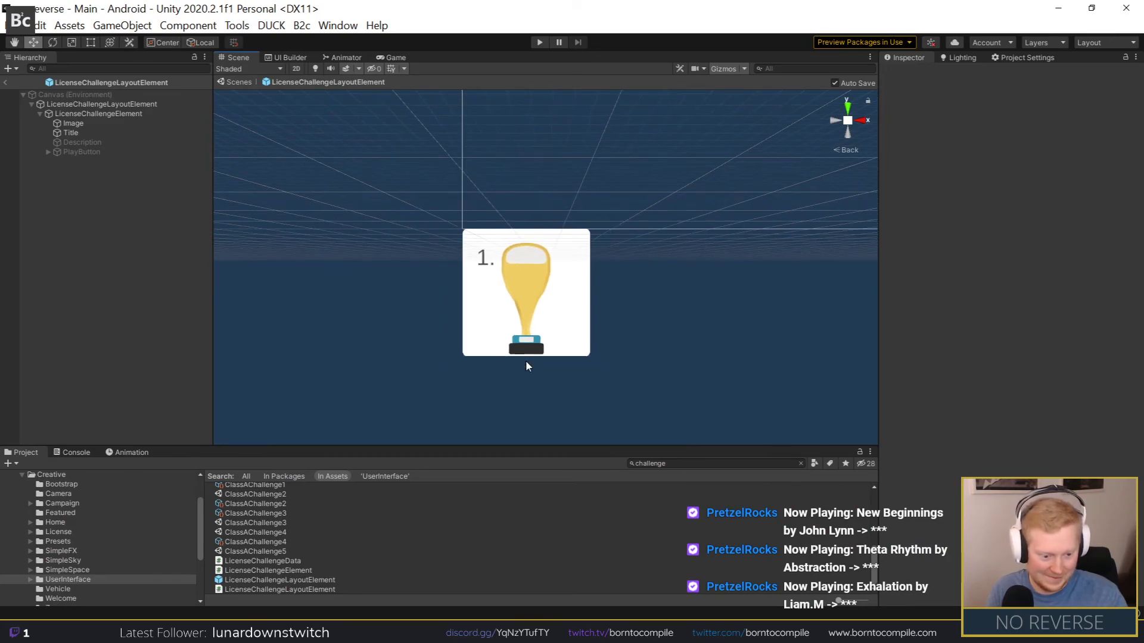
Step: Replace the source sprite of the card's trophy Image with trophy-bronze
left_click(555, 273)
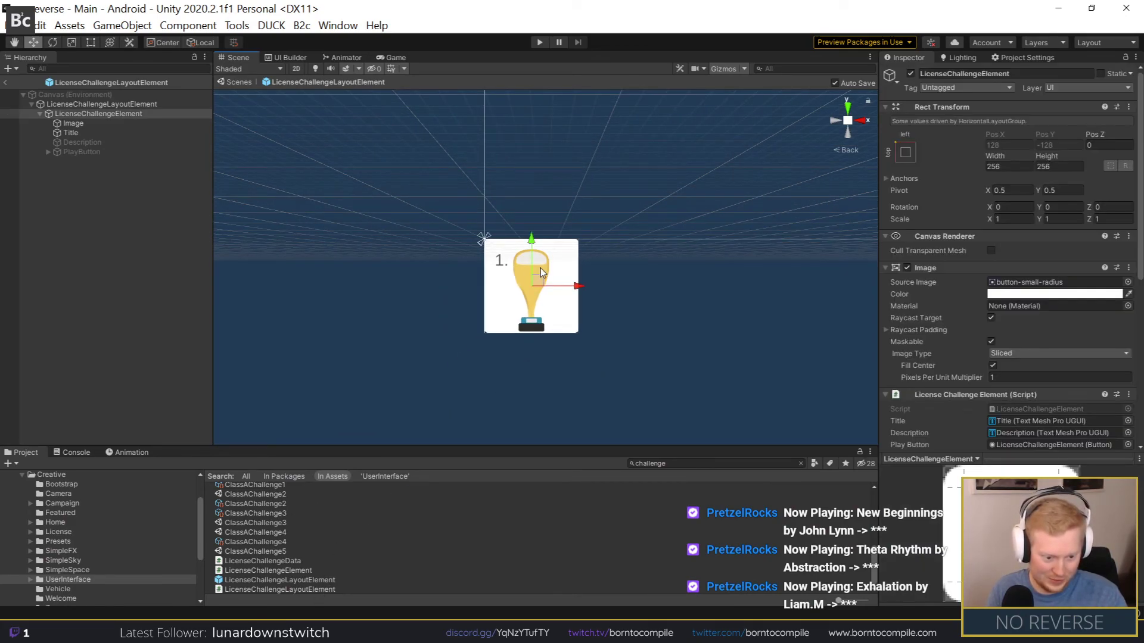
left_click(73, 123)
left_click(1128, 271)
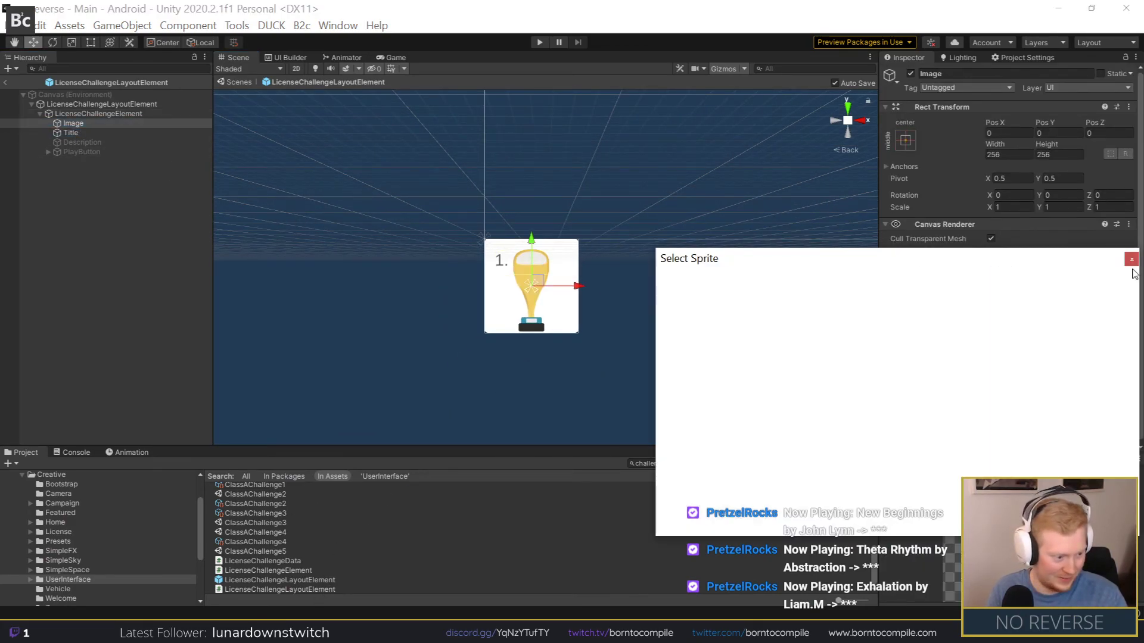
double_click(1101, 386)
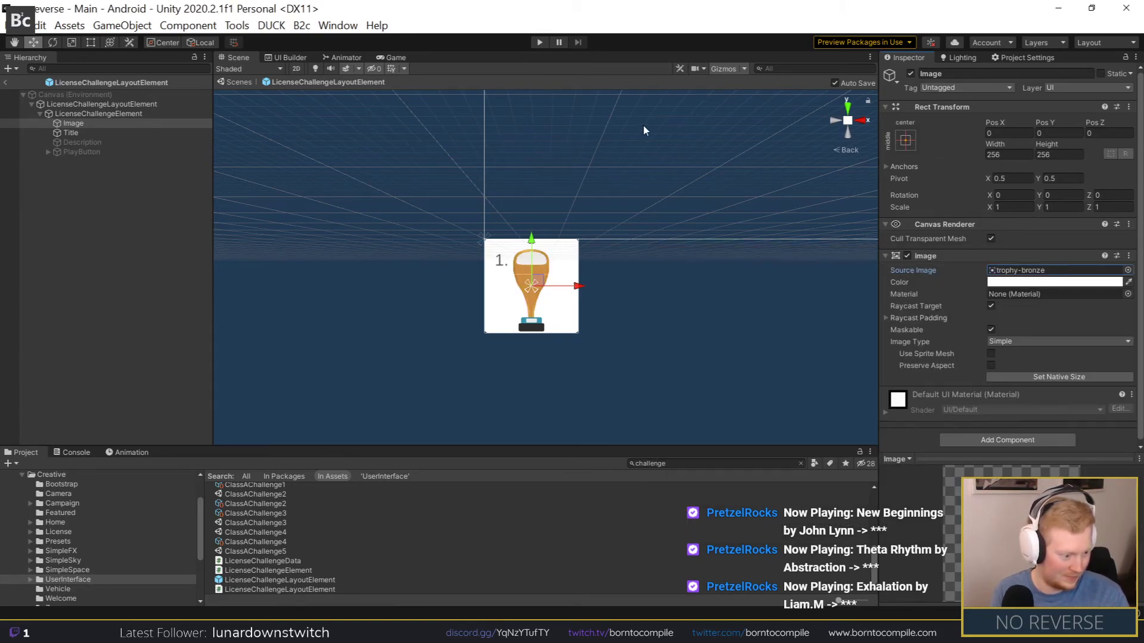
Step: Run the game to check the bronze trophies on the Class A license cards, then stop playing
left_click(540, 42)
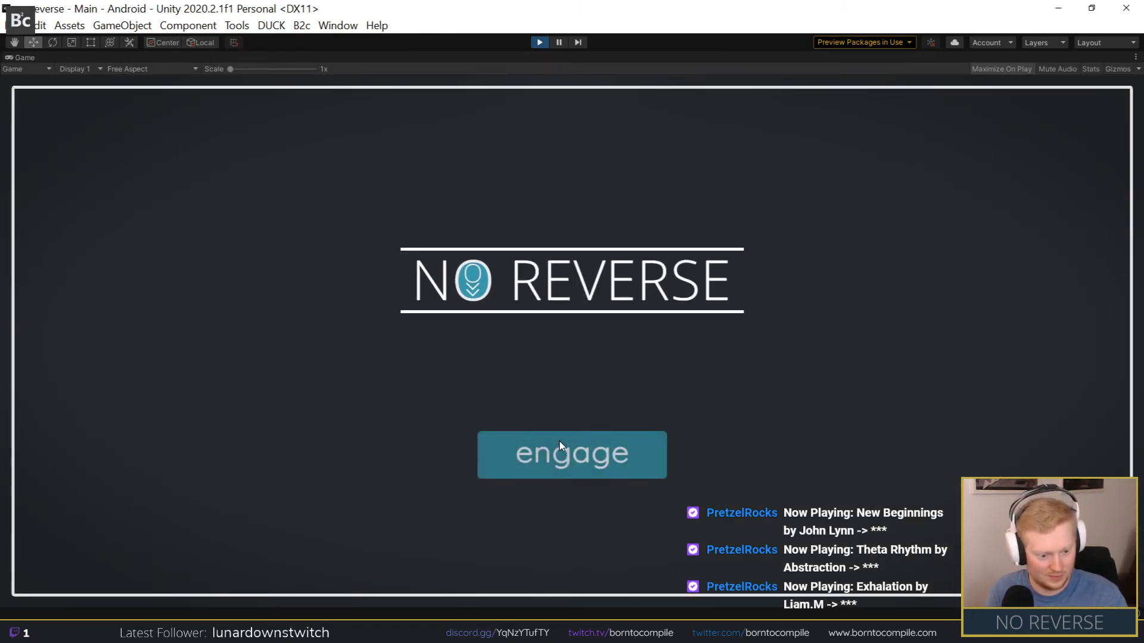
left_click(558, 452)
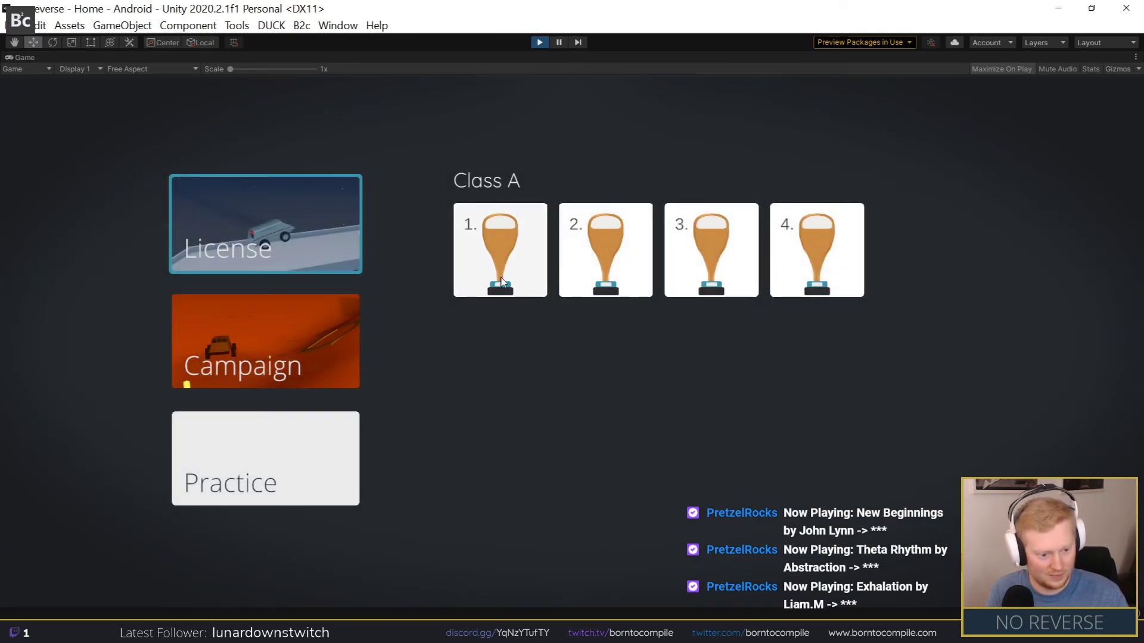
left_click(538, 43)
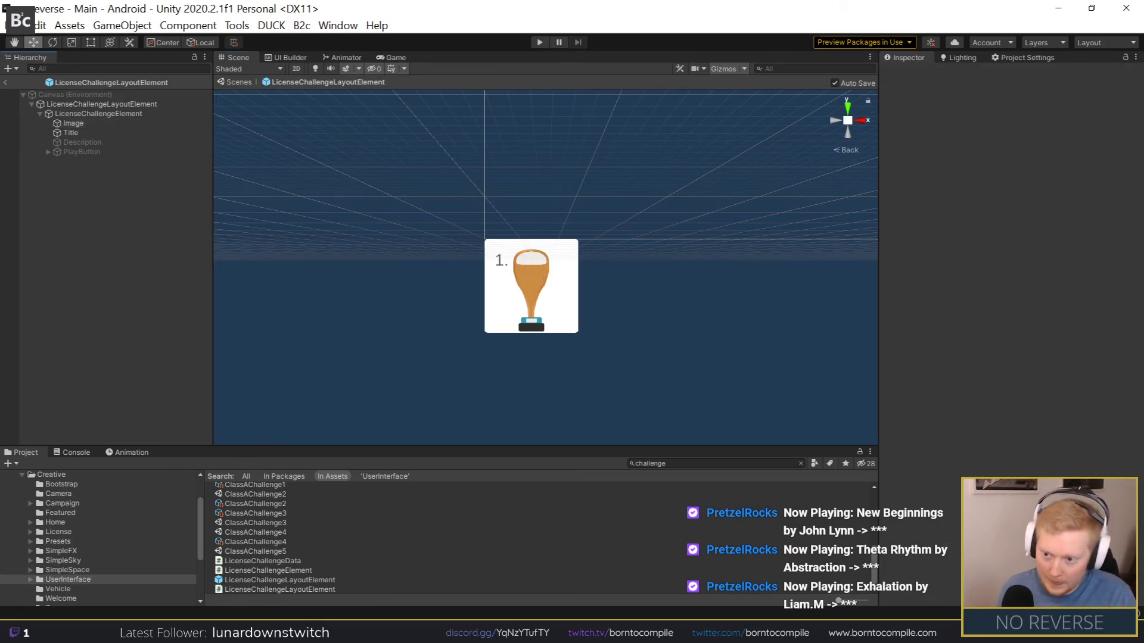
Step: Switch to Chrome and search Google Images for "silver shine texture"
key("super")
mouse_move(129, 631)
left_click(52, 588)
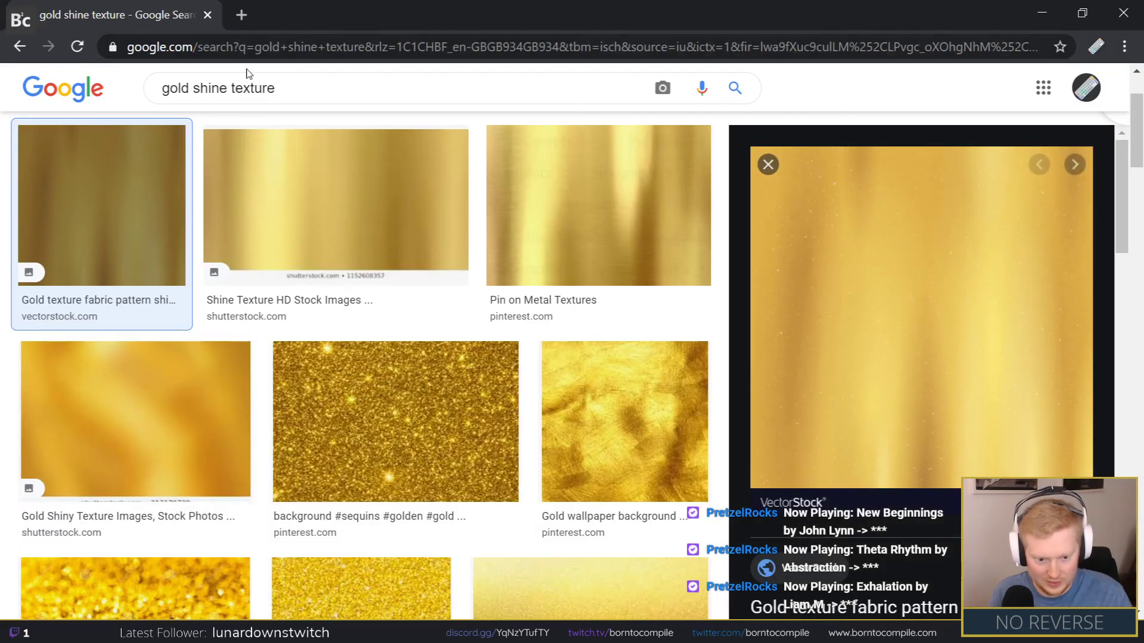
left_click_drag(181, 88, 164, 90)
key("BackSpace")
key("Delete")
type("silv")
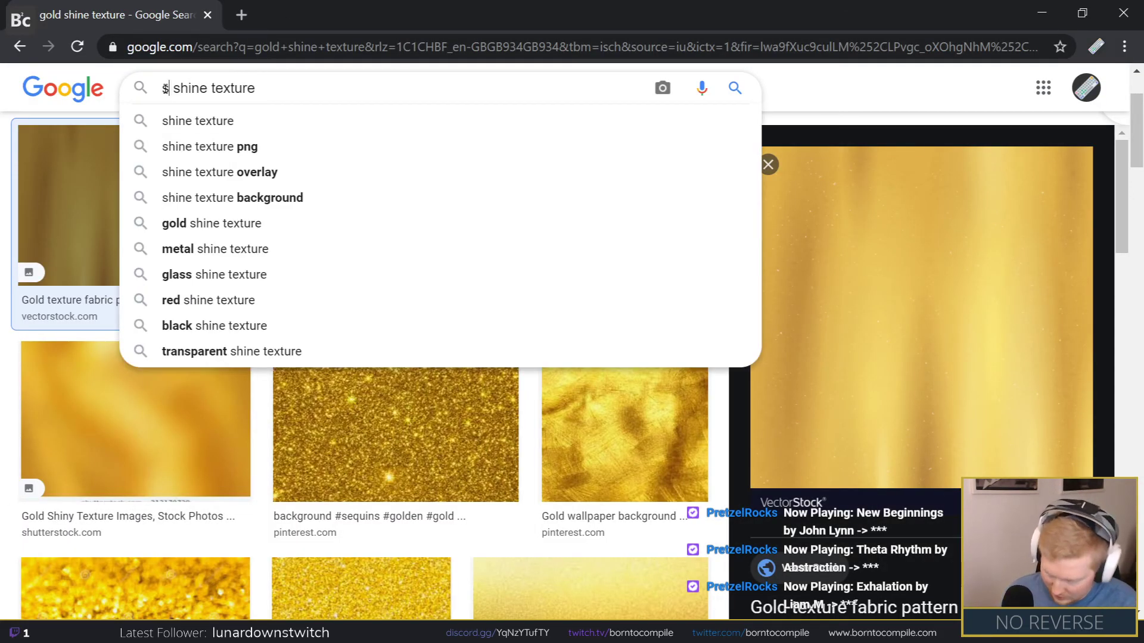
type("er")
key("Return")
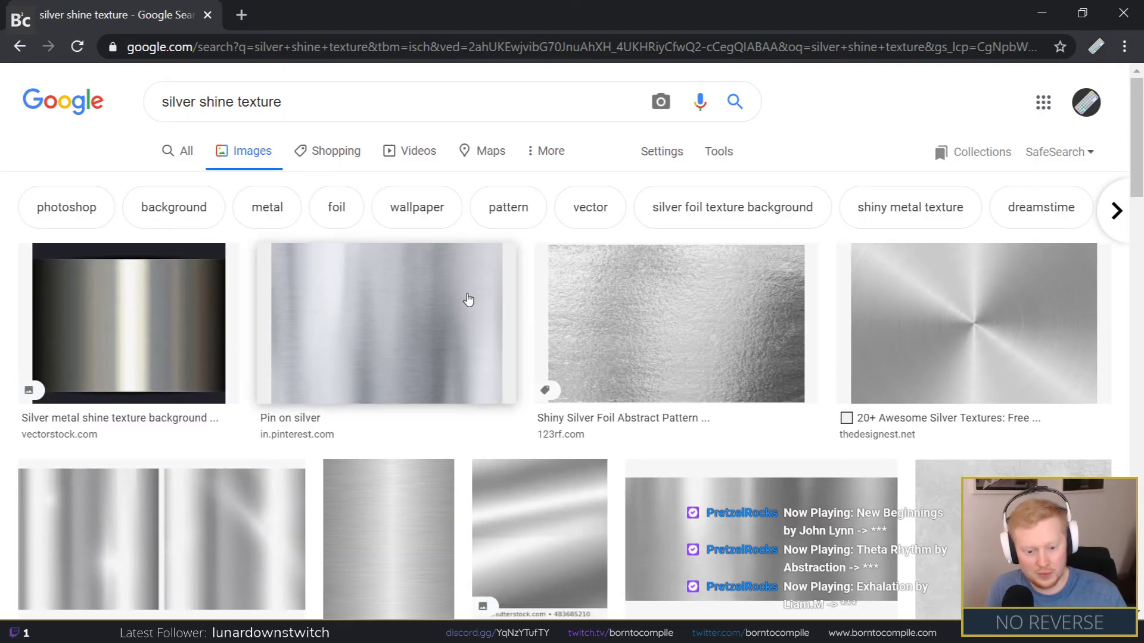
Step: Open the brushed silver image from Pinterest in the search results and copy it
left_click(465, 298)
right_click(855, 308)
left_click(908, 486)
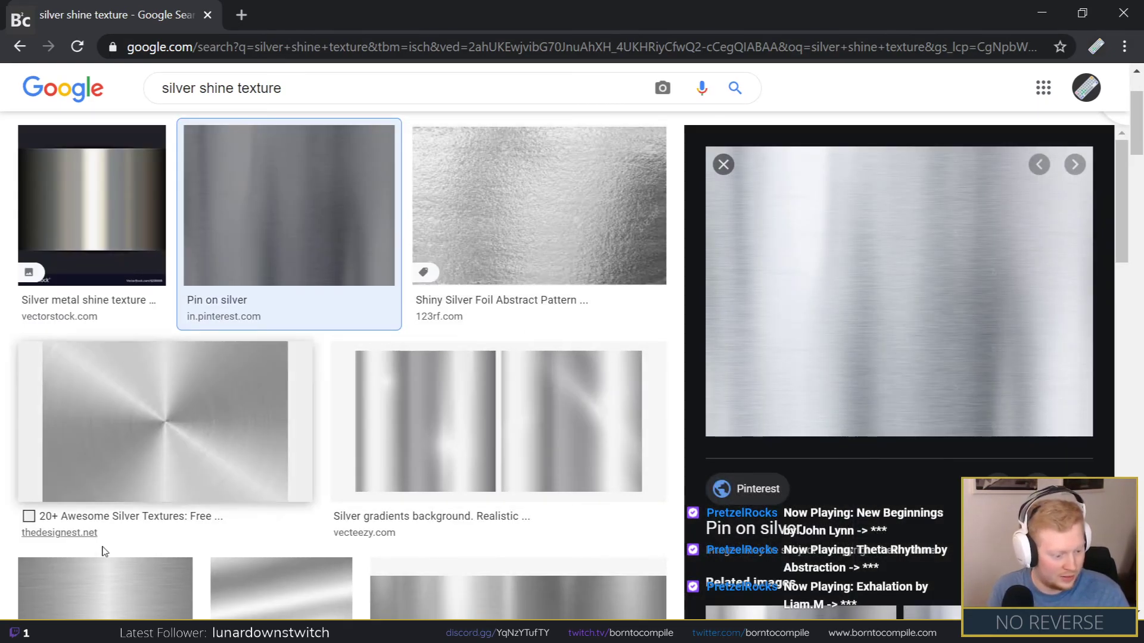
Step: Switch to Photoshop, paste the silver texture above the gold texture layer in trophy.psd, clip it to the trophy shape, and hide the gold layer
key("alt+Tab")
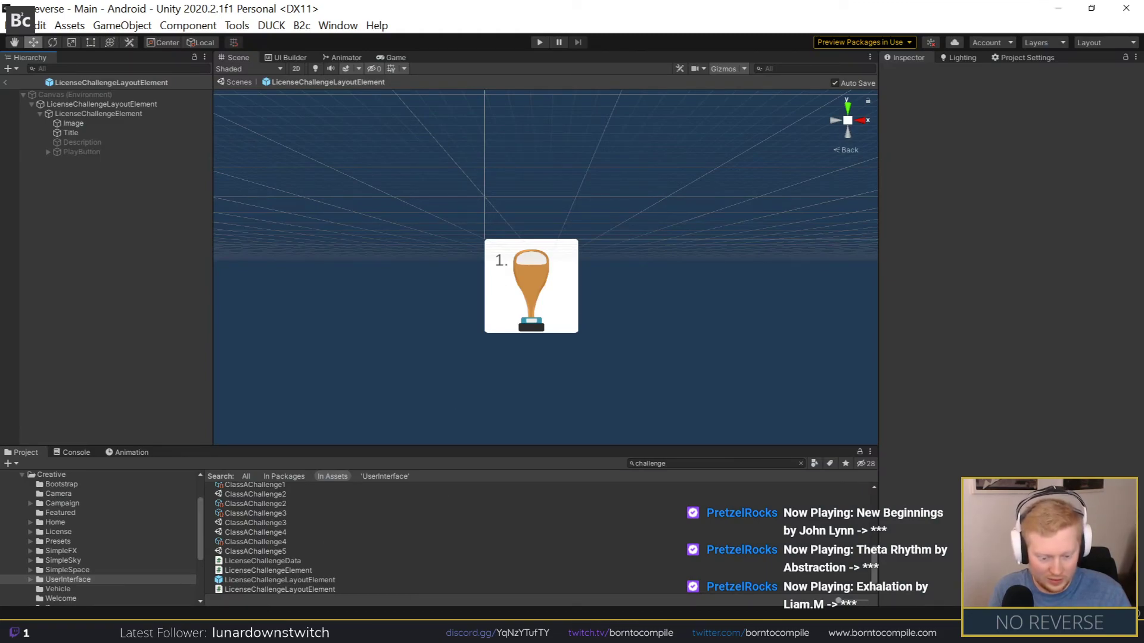
key("alt+Tab")
left_click(1051, 445)
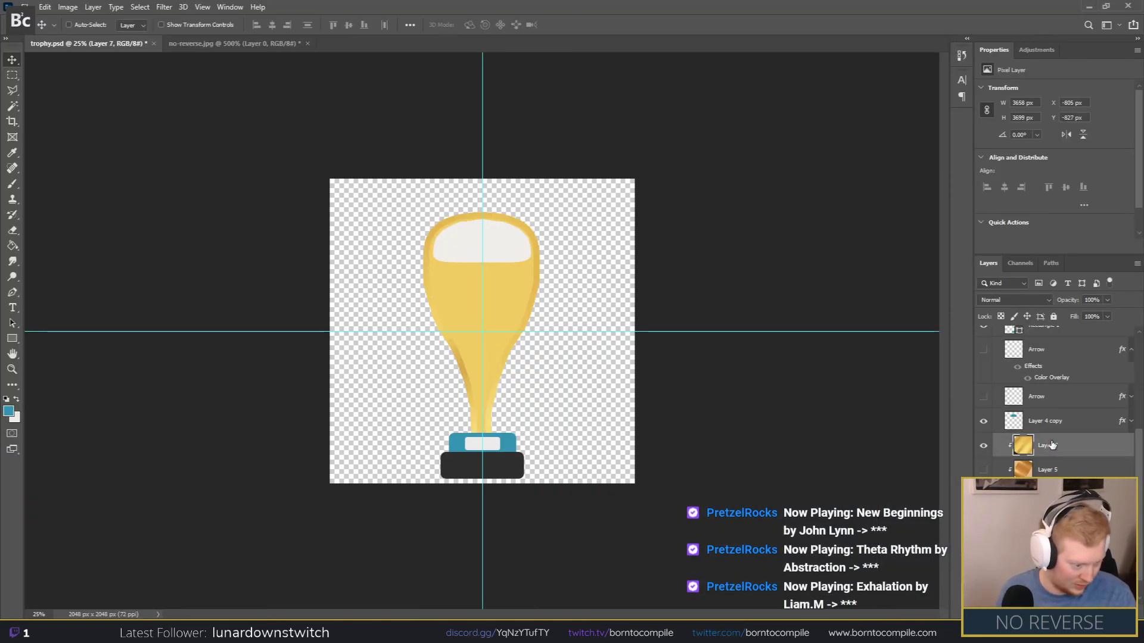
key("ctrl+v")
right_click(980, 445)
left_click(1013, 328)
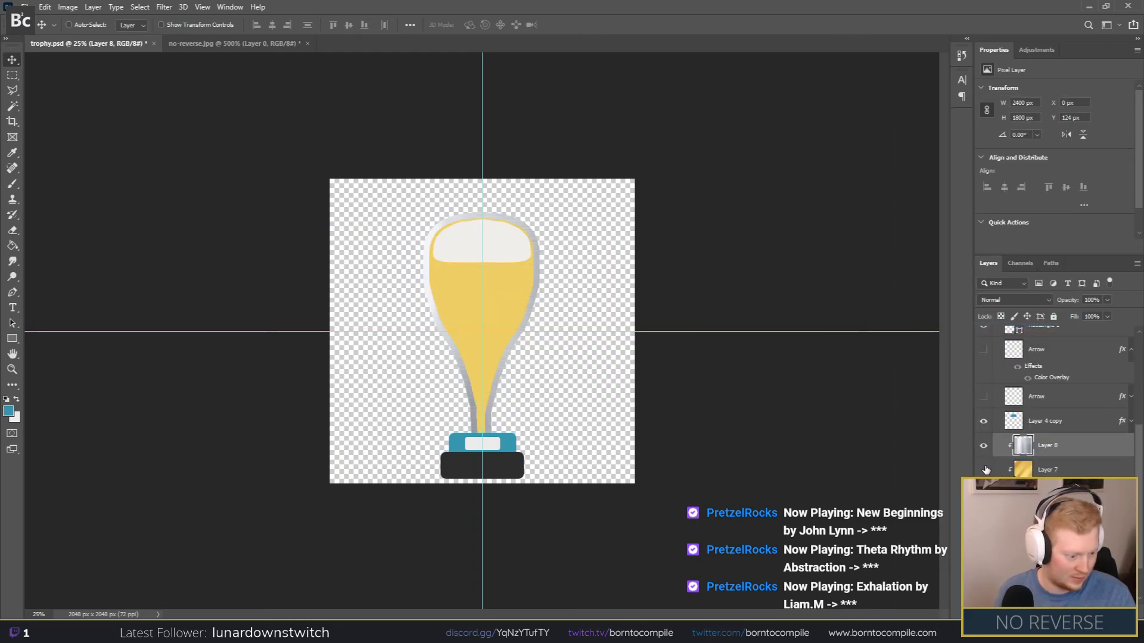
left_click(984, 470)
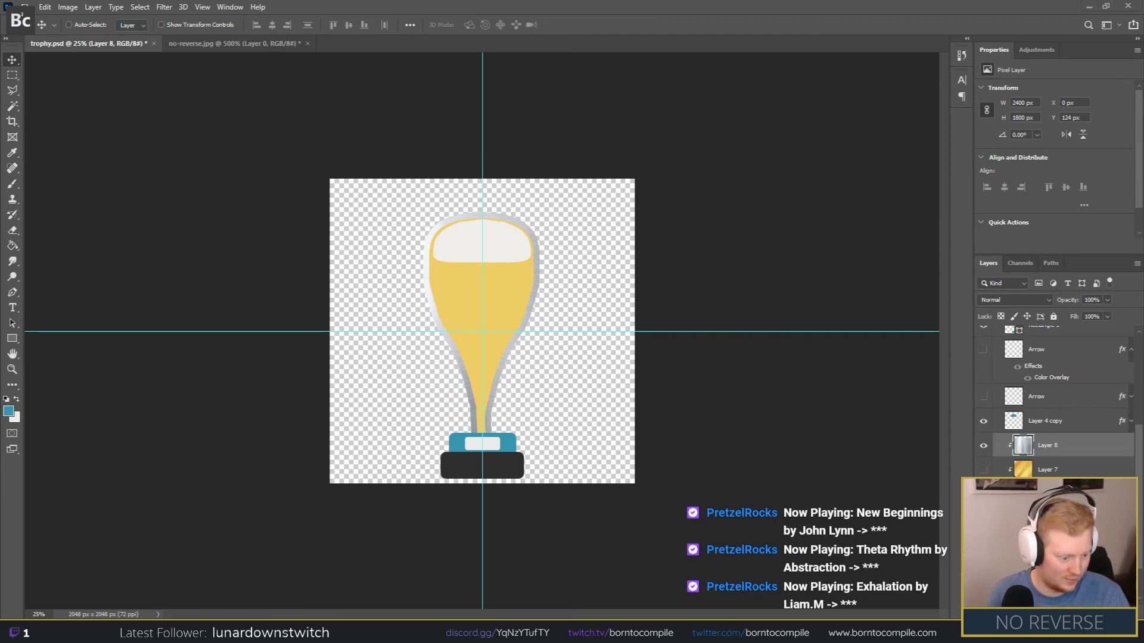
Step: Change the Color Overlay of the trophy's inner shape on Layer 2 to the silver grey #b5bac0 sampled from the texture
left_click(1048, 494)
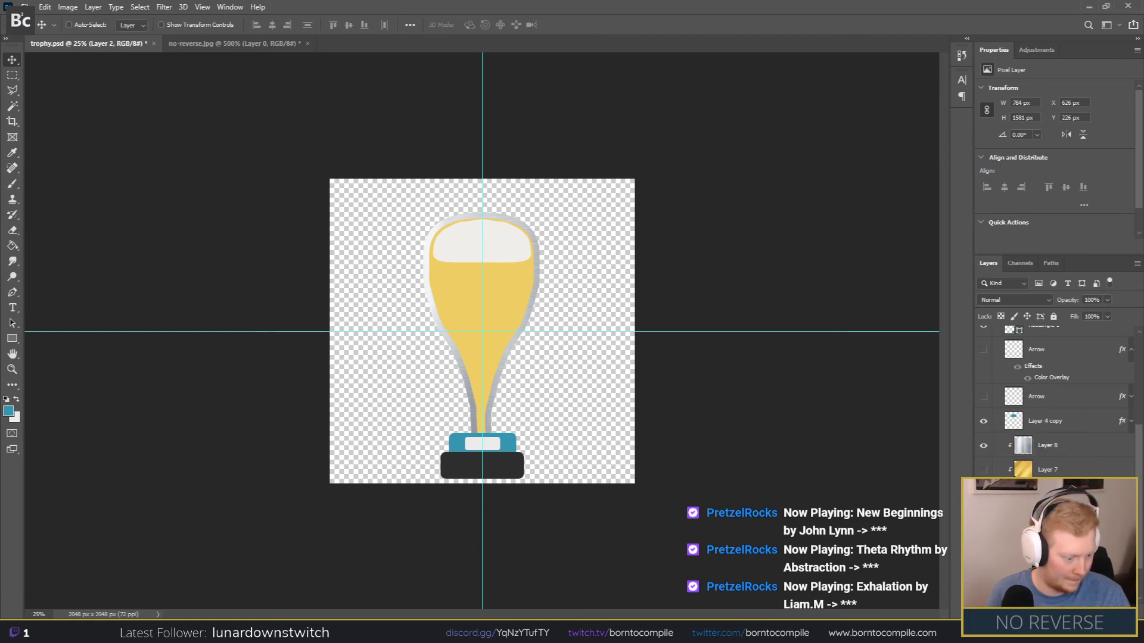
left_click(623, 456)
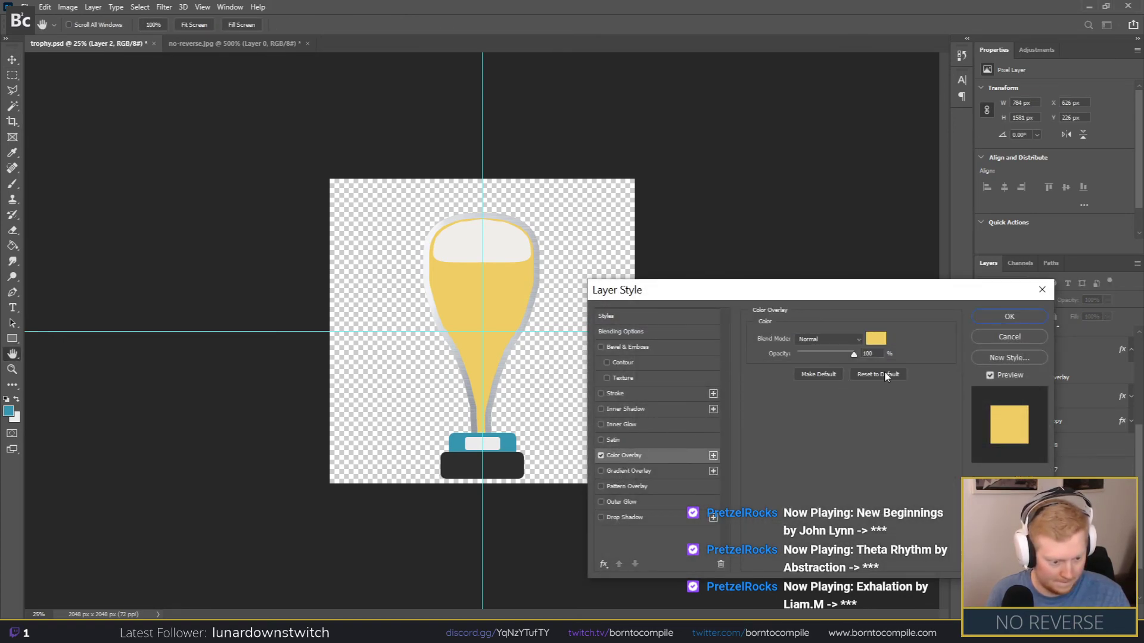
left_click(874, 335)
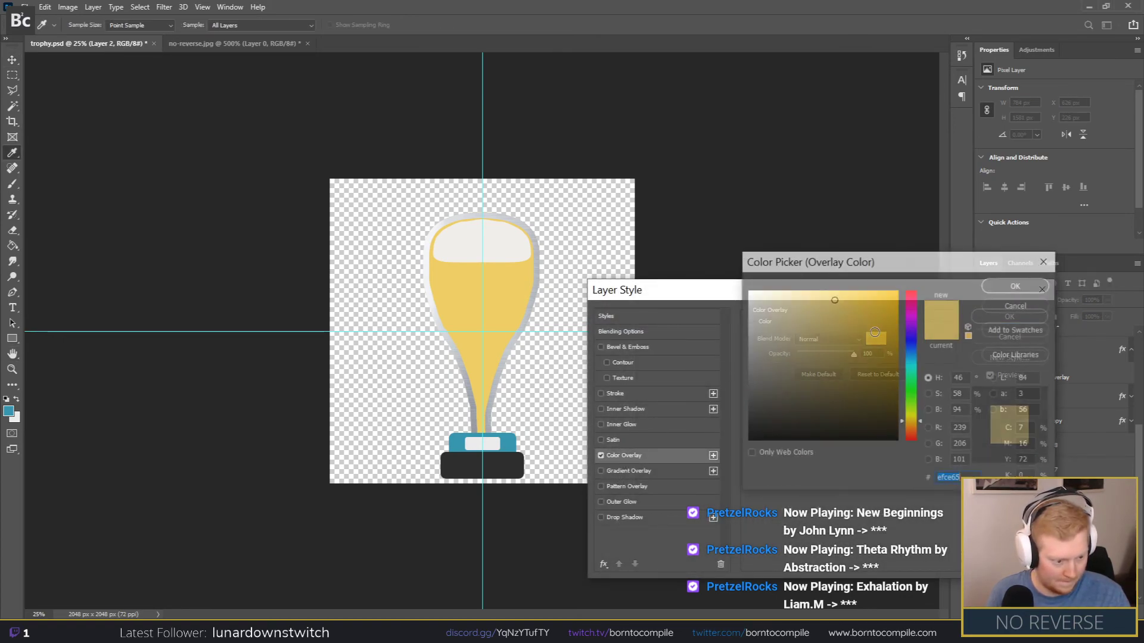
left_click(462, 356)
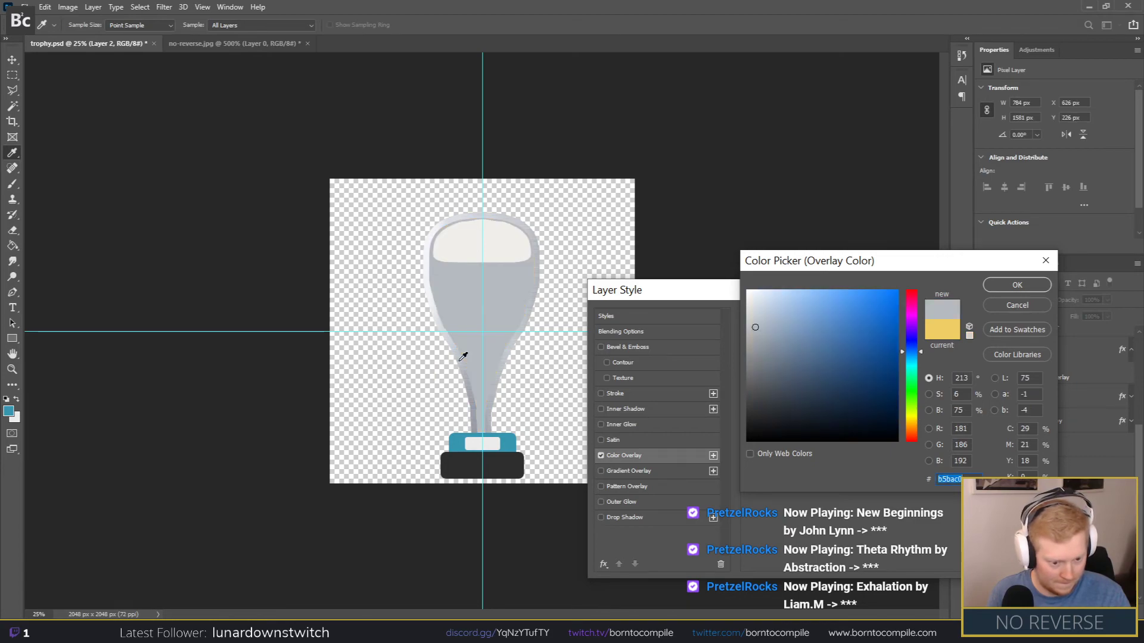
left_click(998, 290)
left_click(1028, 320)
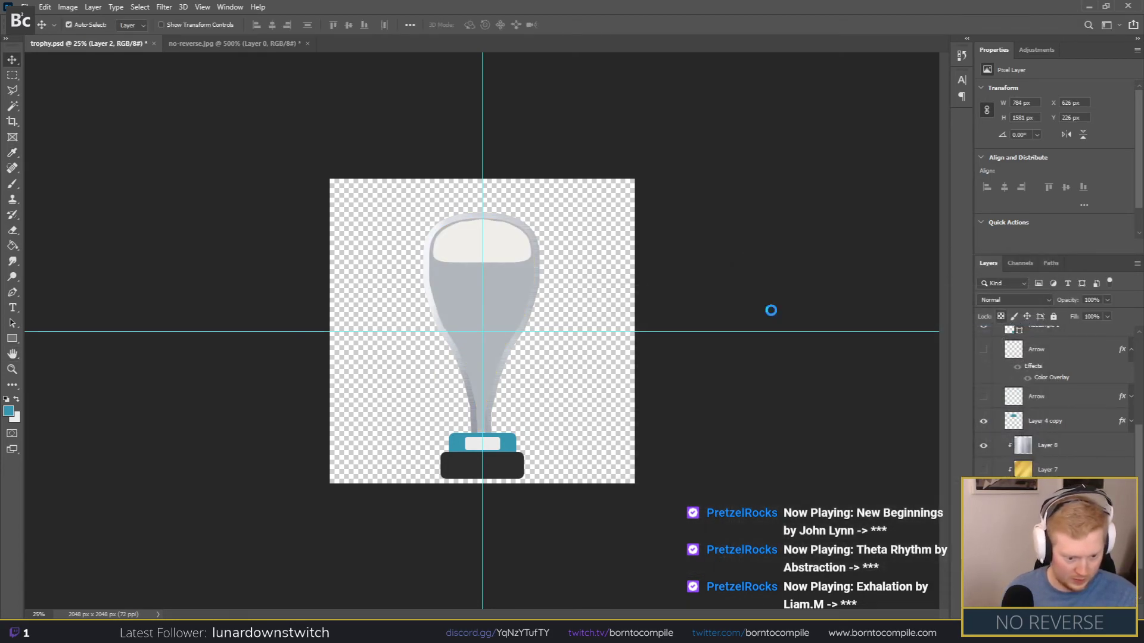
Step: Start saving a copy of the silver trophy and choose PNG as the file format
key("ctrl+shift+s")
left_click(192, 481)
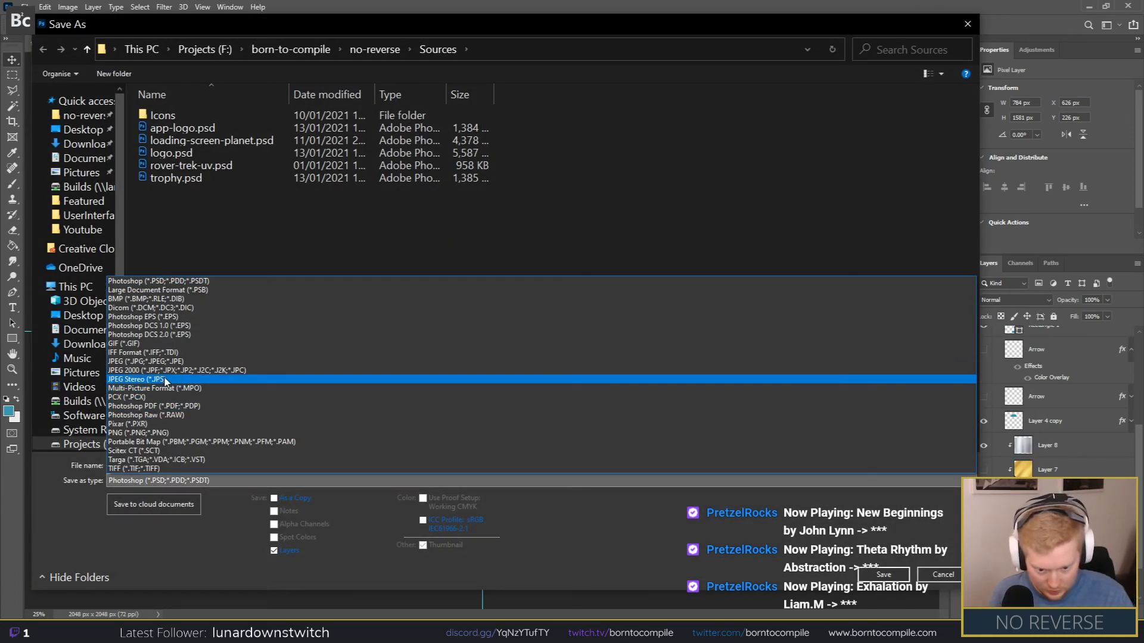
left_click(179, 365)
left_click(137, 484)
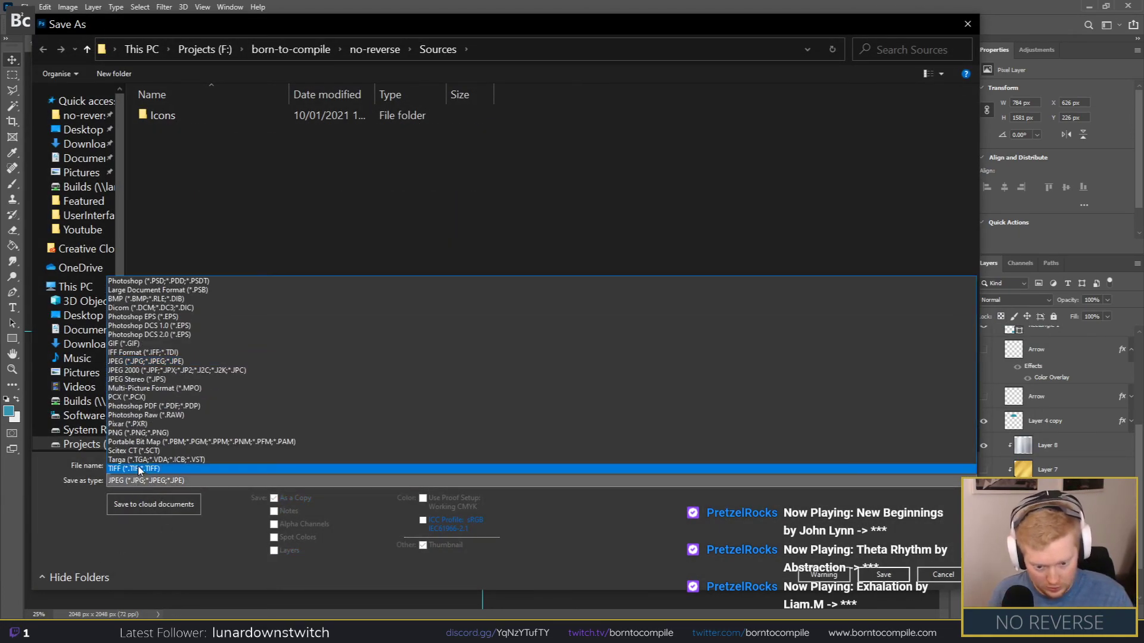
left_click(133, 437)
Step: Save the image as trophy-silver.png in no-reverse/Assets/Game/Creative/UserInterface with the large file size (fastest saving) option
left_click(375, 49)
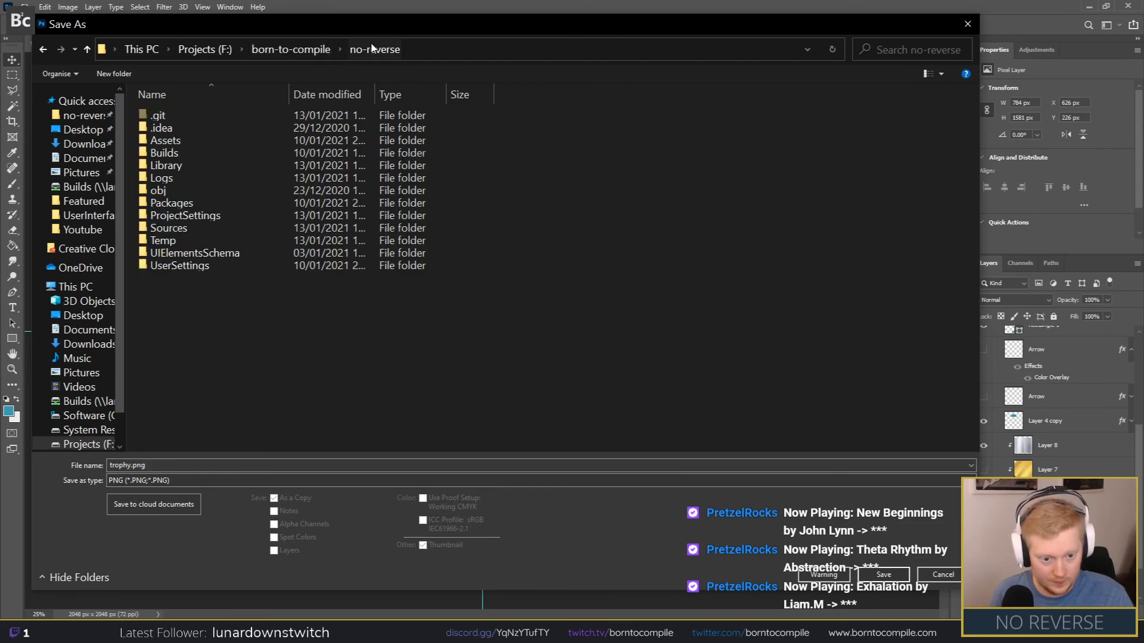
left_click(175, 140)
double_click(175, 140)
double_click(172, 128)
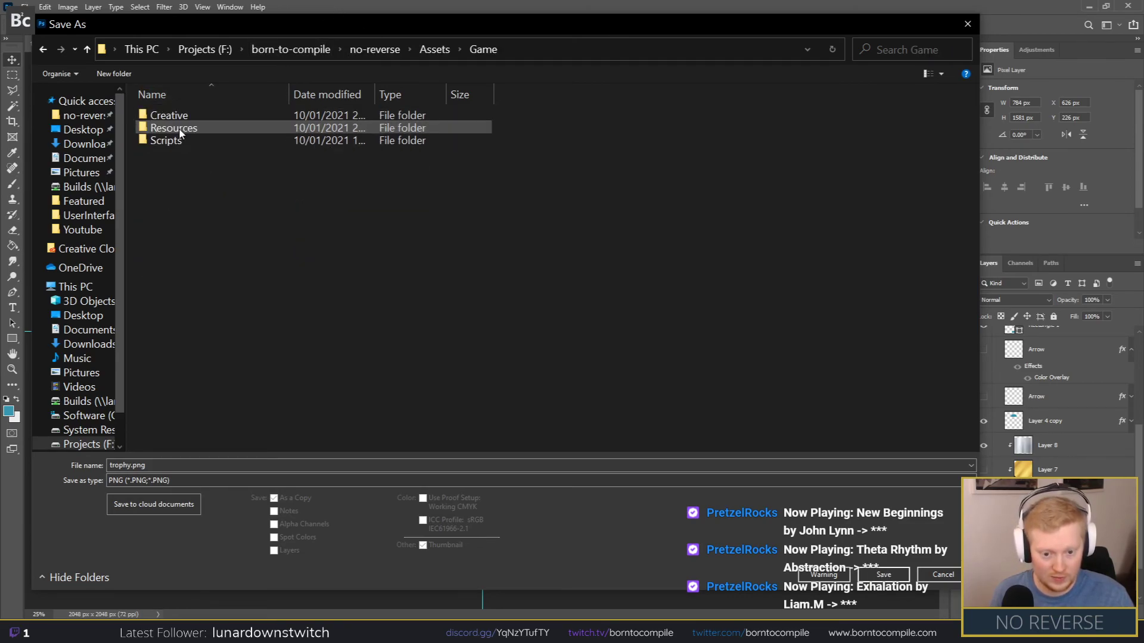
double_click(182, 115)
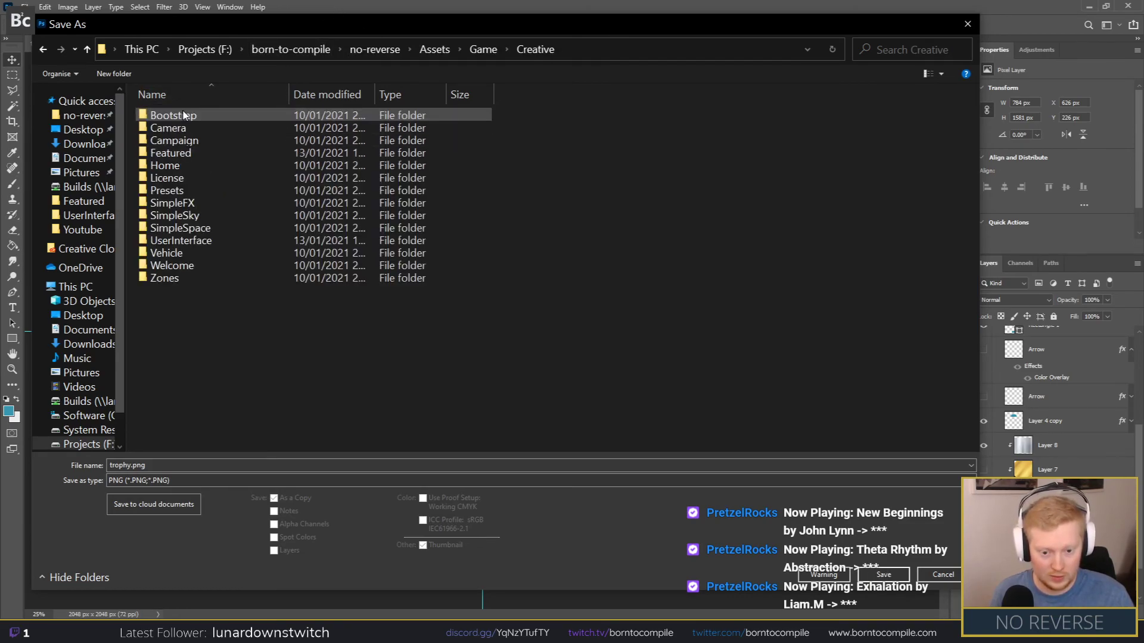
double_click(185, 241)
left_click(174, 464)
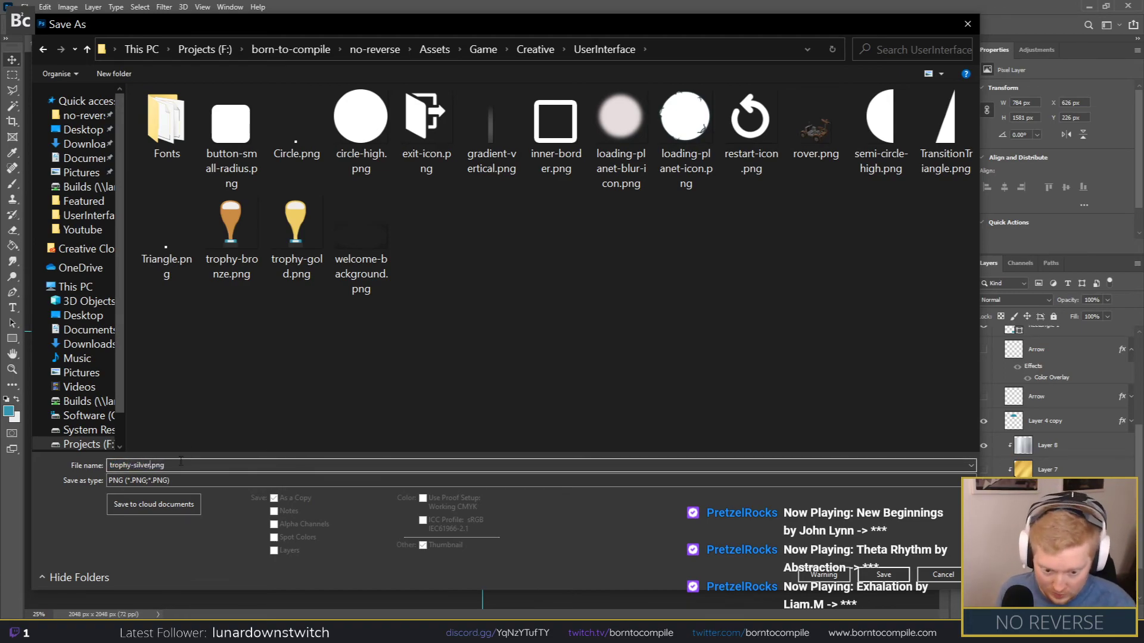
left_click(883, 573)
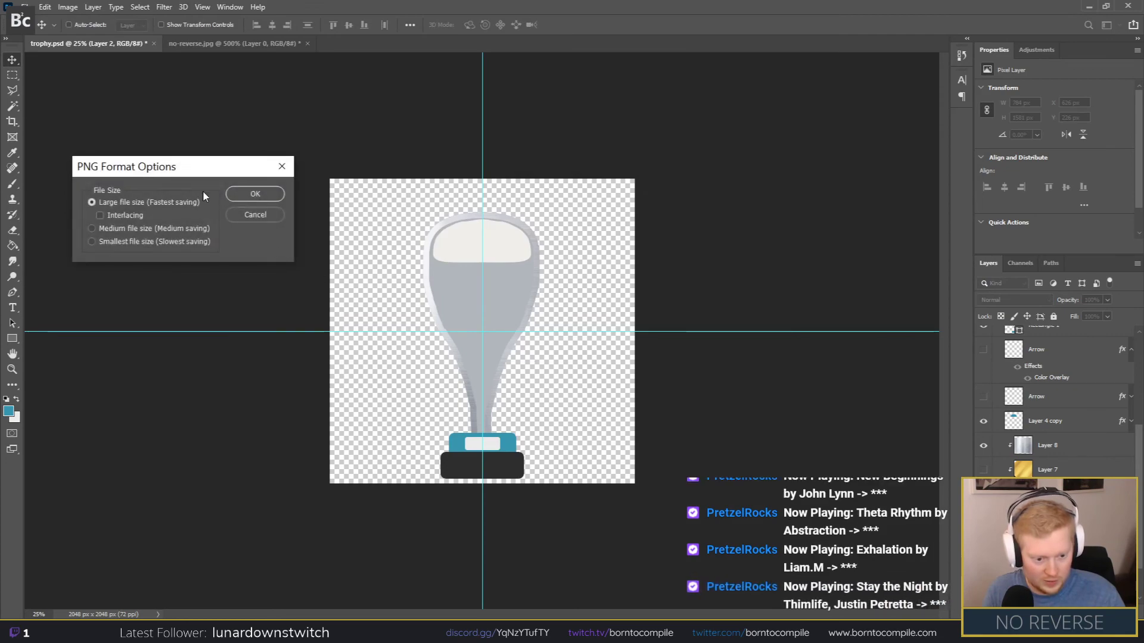
left_click(231, 195)
Step: Switch to Unity and search the project assets for "trophy"
key("alt+Tab")
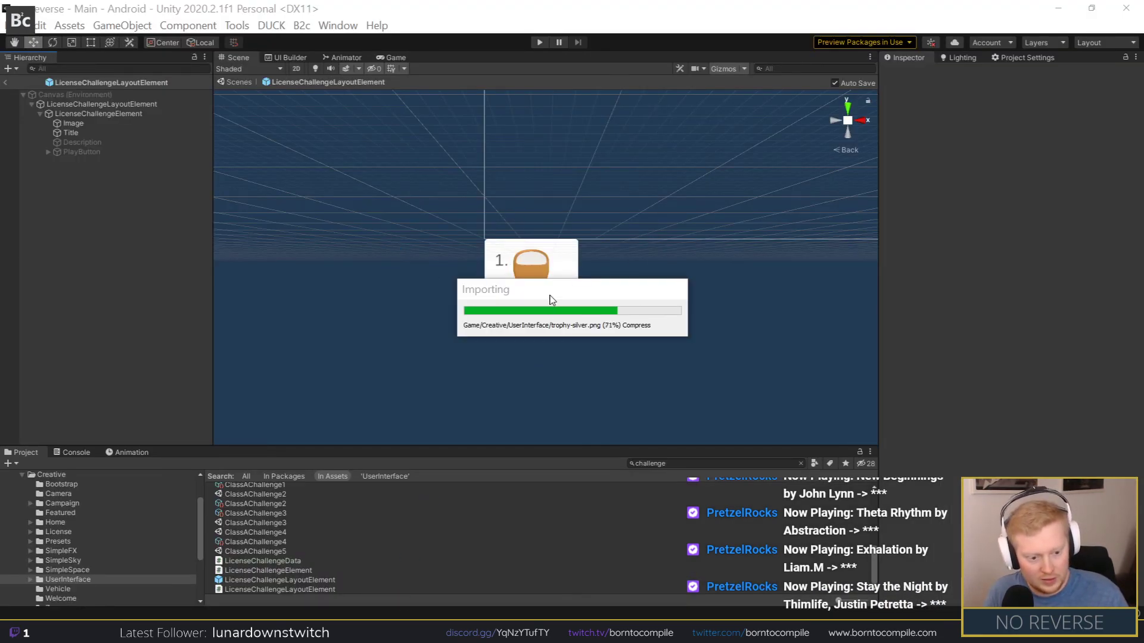
left_click(520, 302)
scroll(520, 303, "up", 6)
scroll(363, 534, "up", 3)
scroll(362, 540, "down", 3)
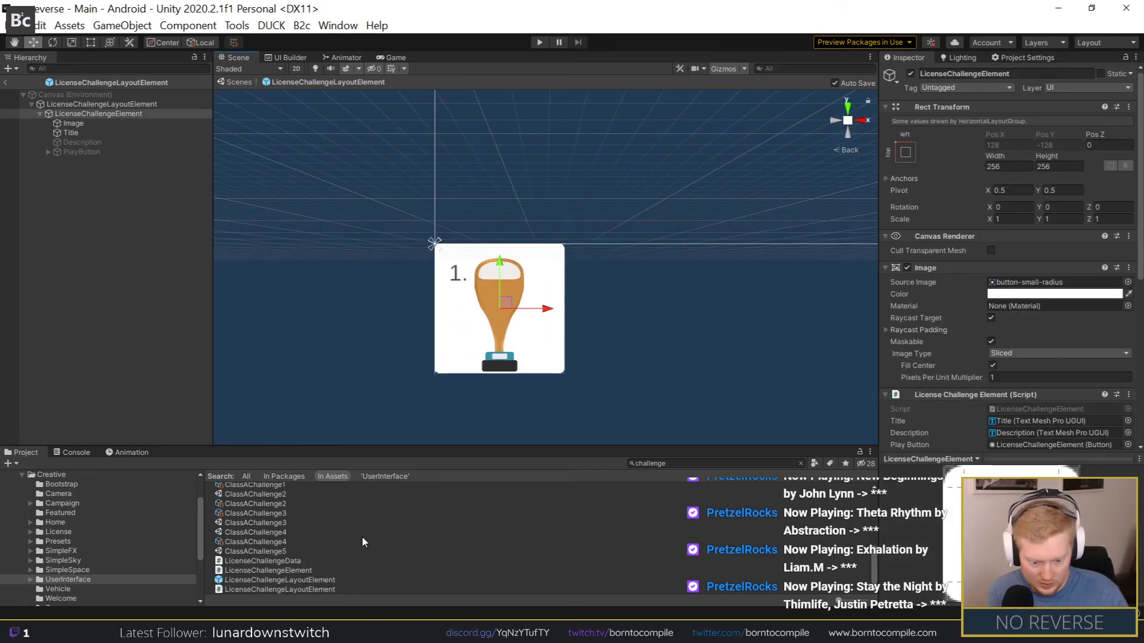
left_click(243, 581)
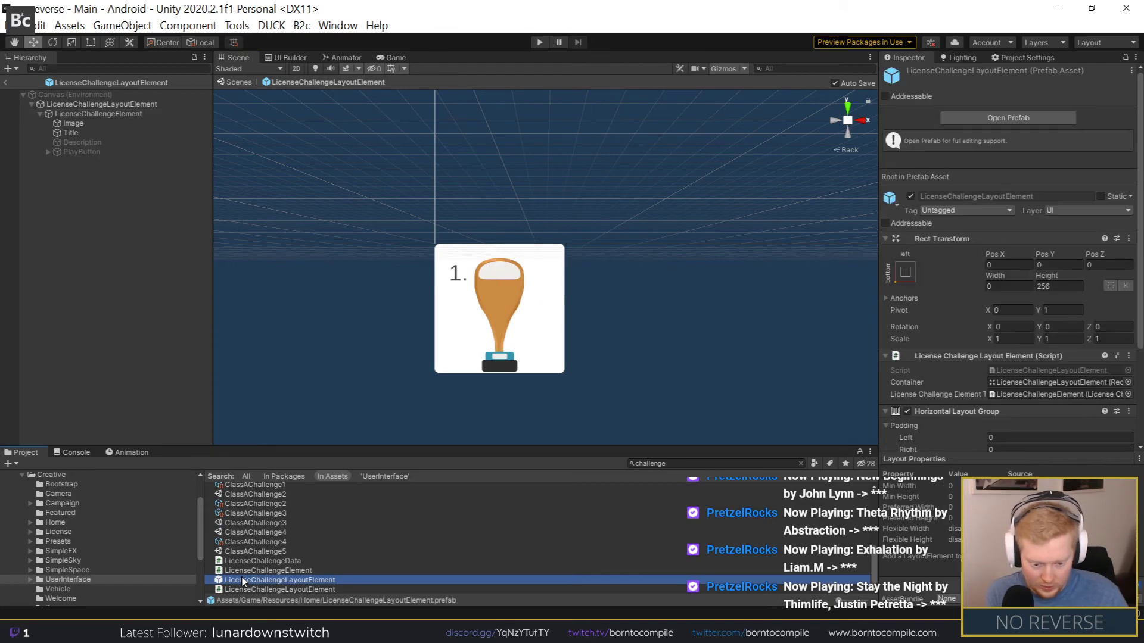
left_click(242, 581)
key("End")
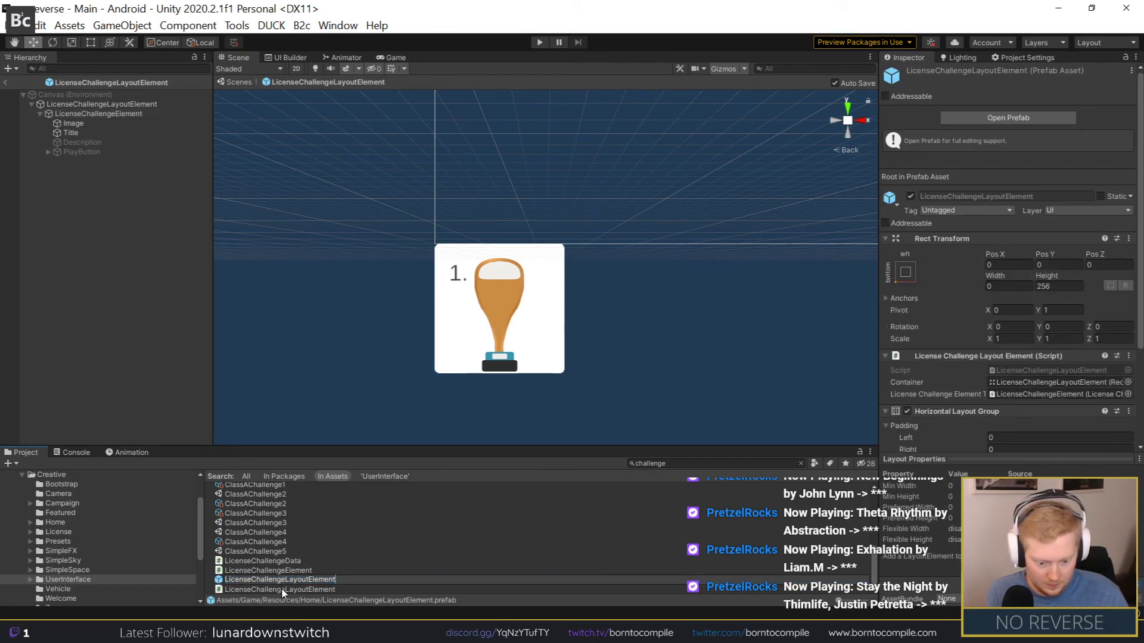
key("Return")
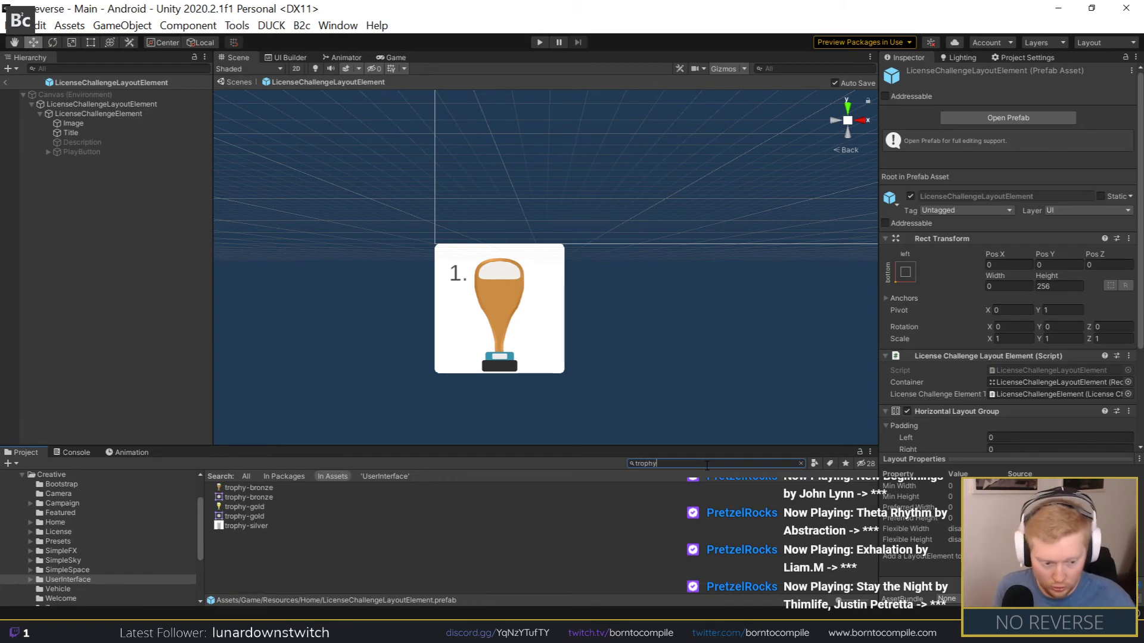
Step: Import trophy-silver as a Sprite (2D and UI) with max size 512 and no compression, and apply the settings
left_click(242, 526)
left_click(917, 57)
left_click(1003, 117)
left_click(1013, 202)
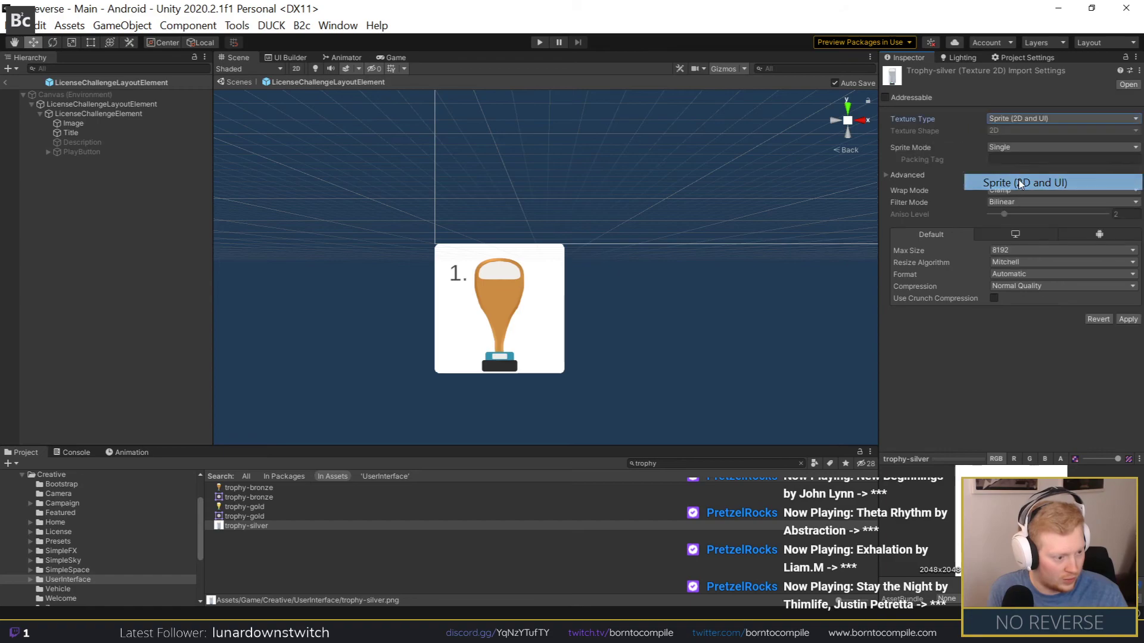
left_click(1011, 327)
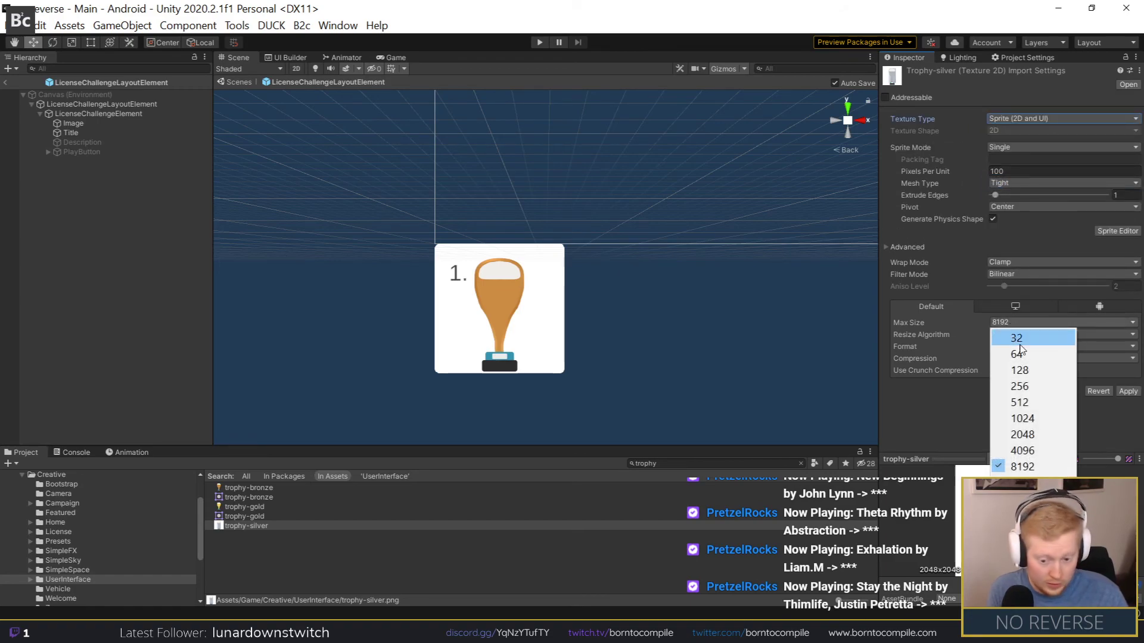
left_click(1033, 402)
left_click(1013, 359)
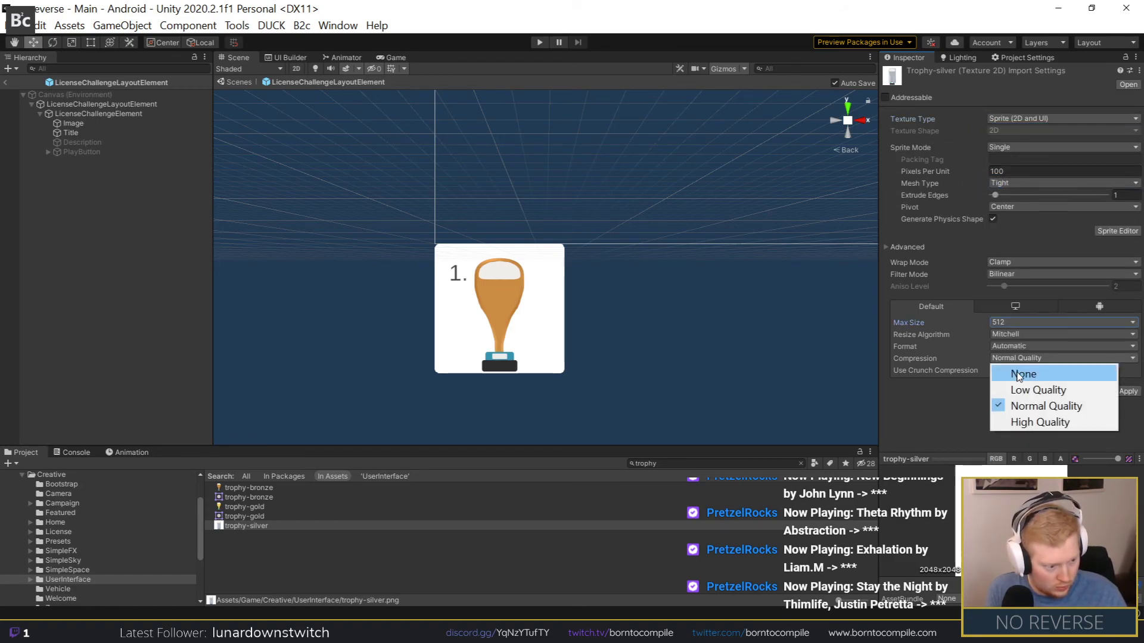
left_click(1016, 372)
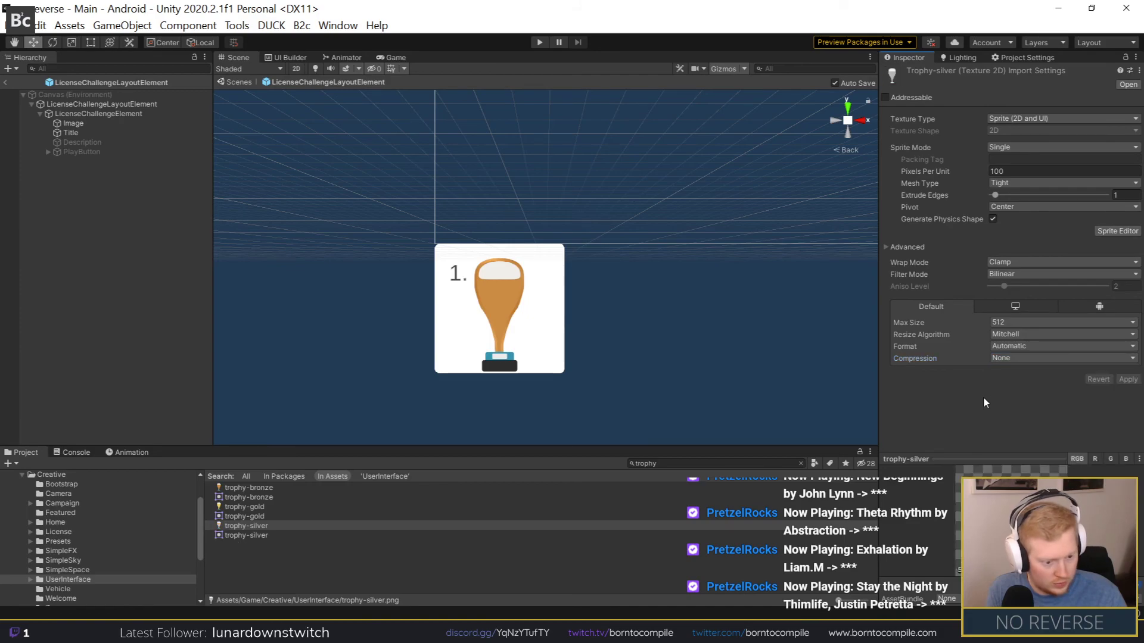
Step: Replace the source sprite of the card's Image object with trophy-silver and rename the object Trophy
left_click_drag(451, 256, 440, 248)
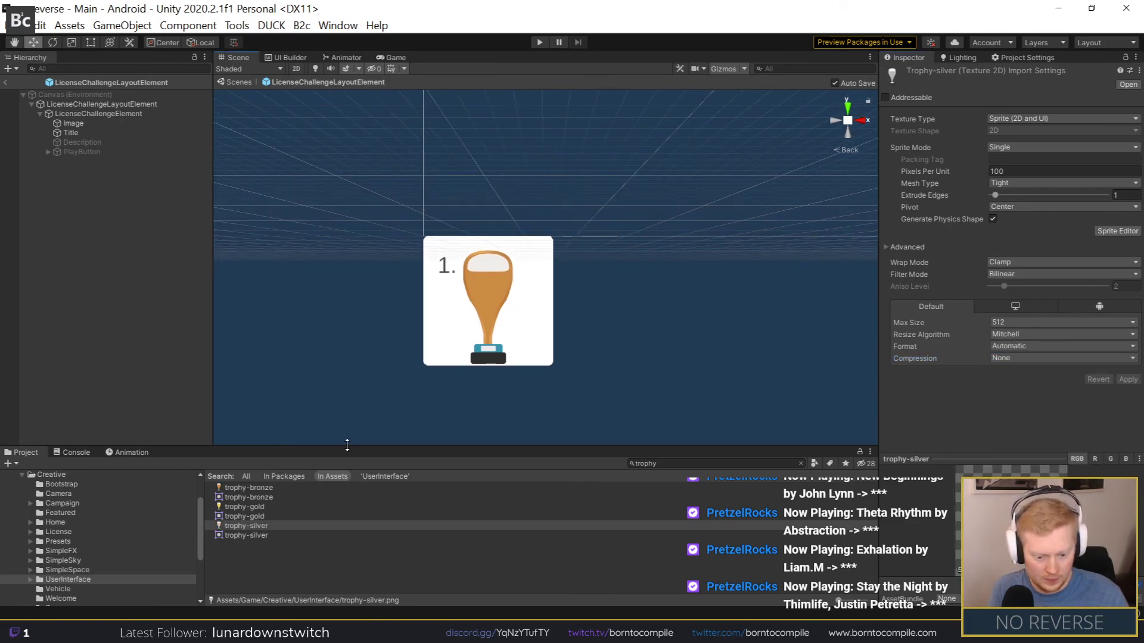
left_click(74, 124)
left_click_drag(247, 526, 1020, 273)
left_click(951, 72)
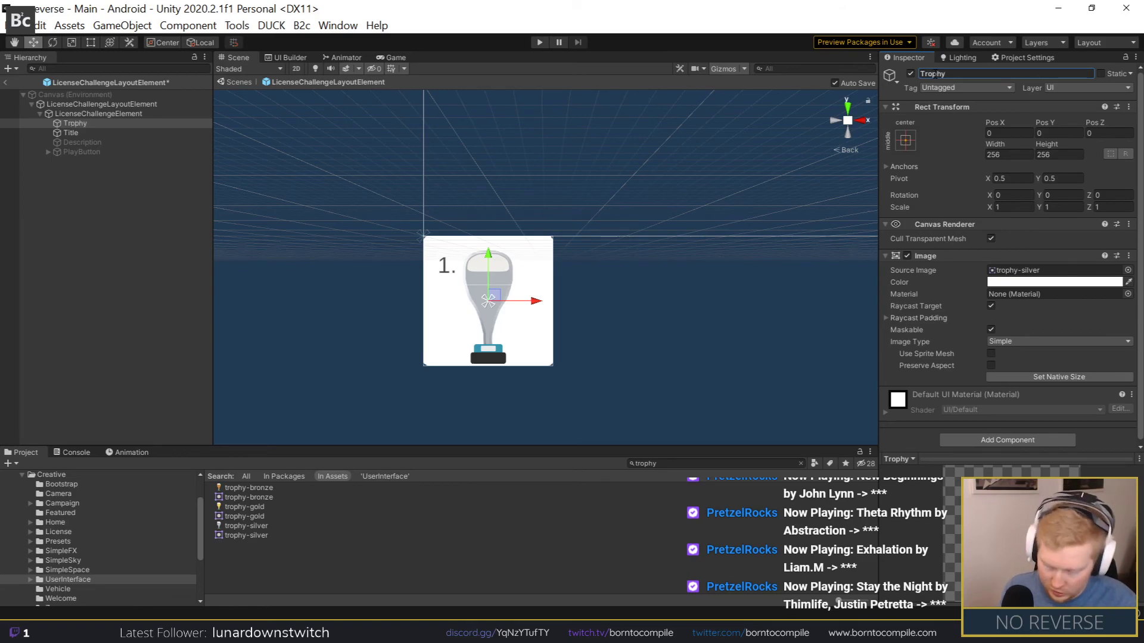
left_click(109, 223)
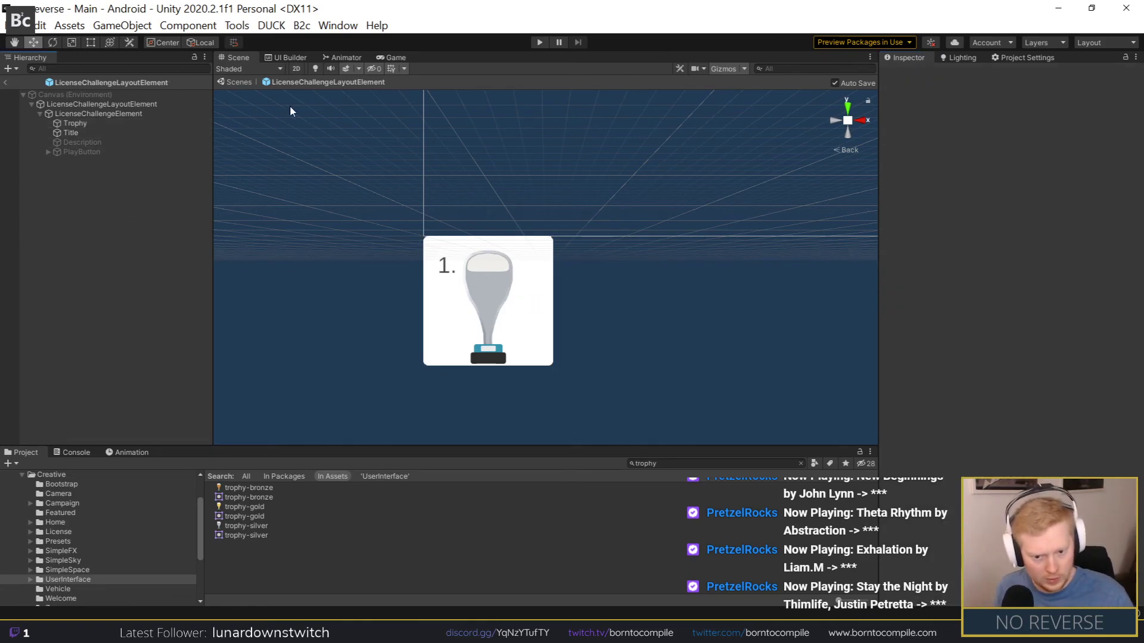
Step: Run the game, check the silver trophies on the Class A license cards, and play the first challenge before exiting it
left_click(537, 46)
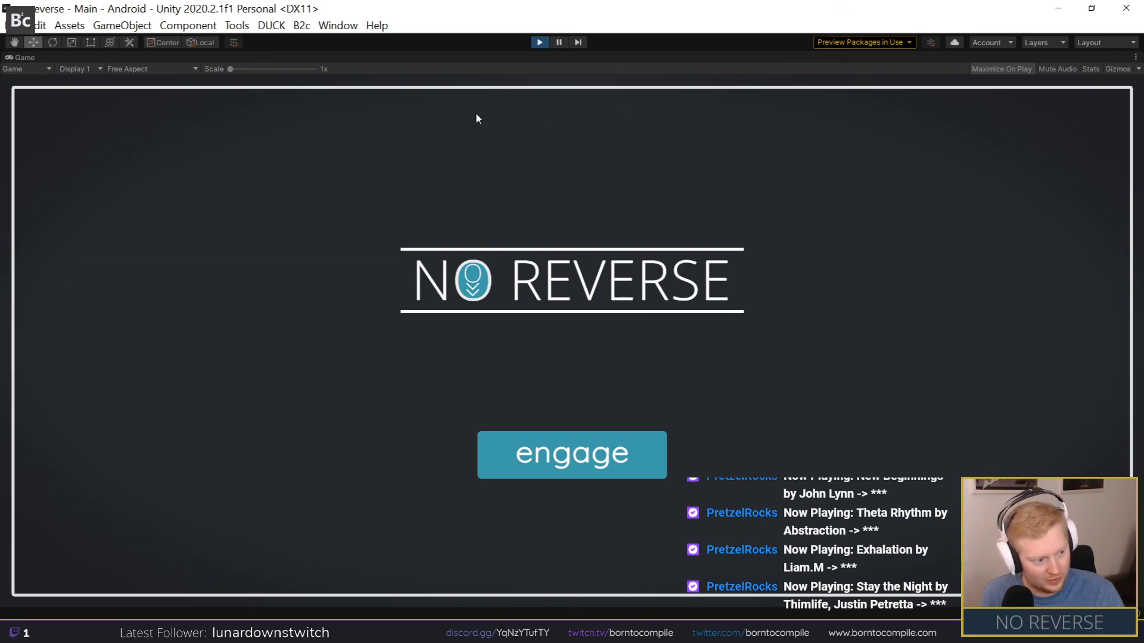
left_click(509, 435)
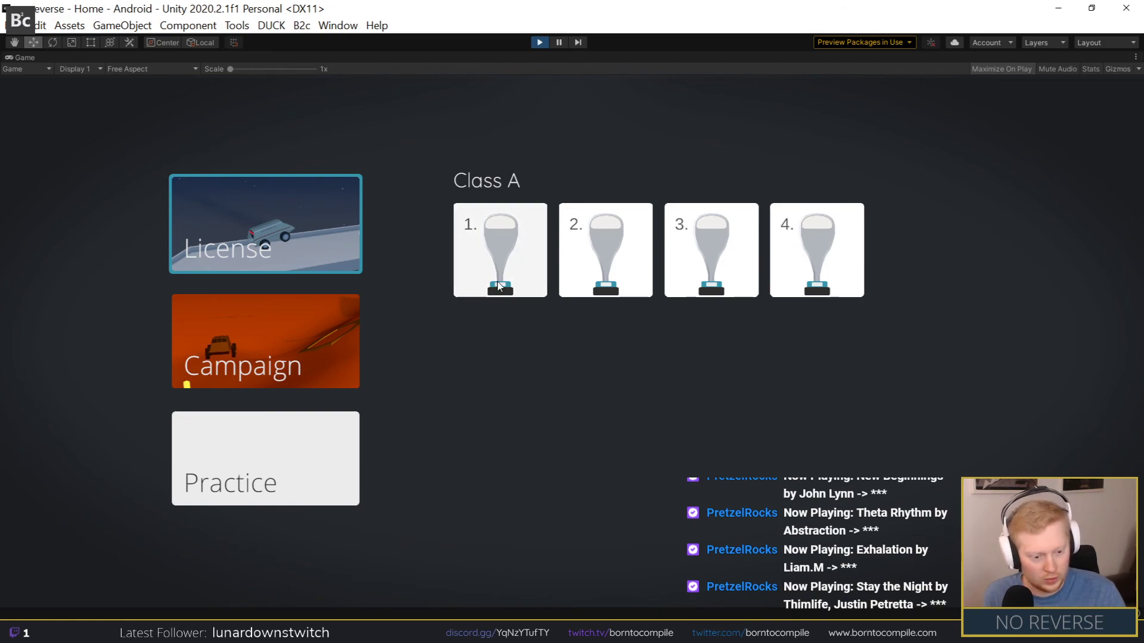
left_click(604, 238)
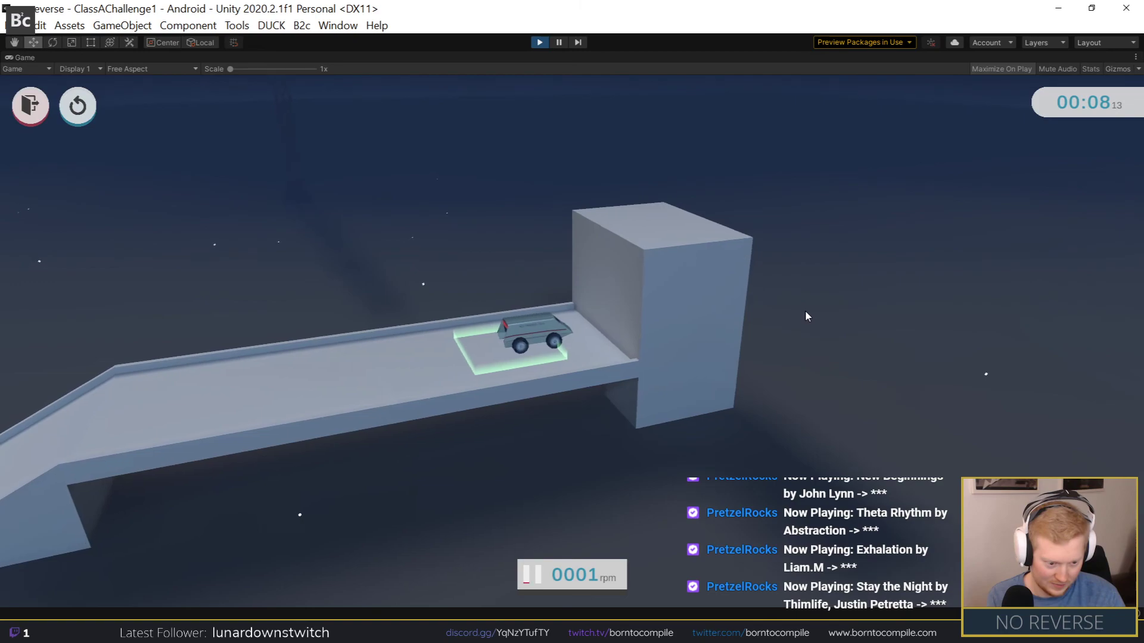
left_click(35, 108)
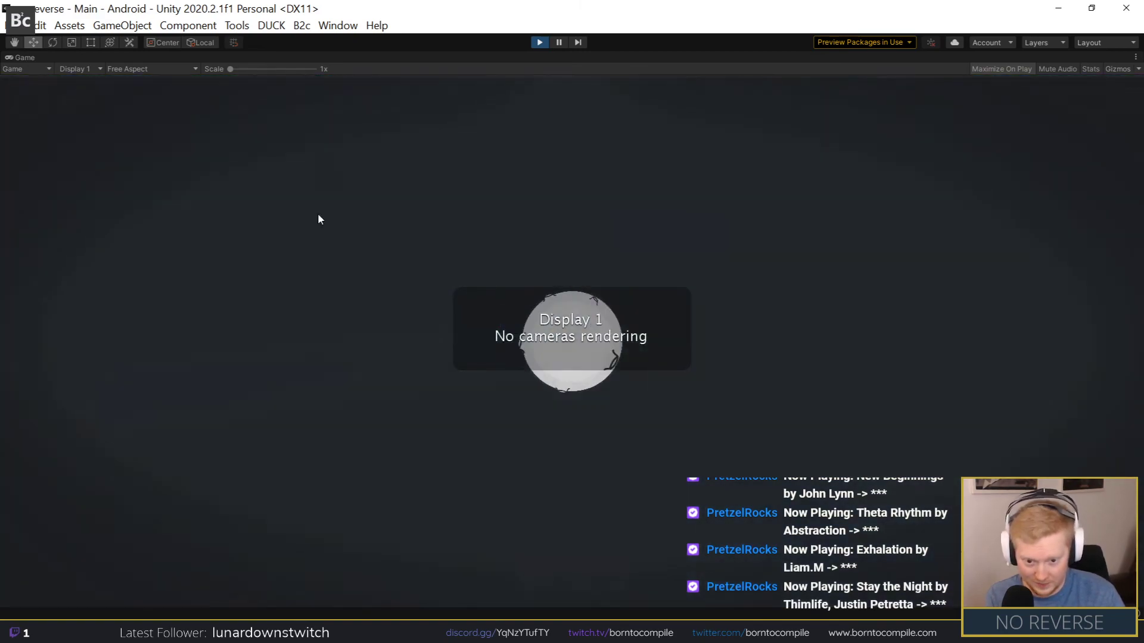
Step: Play Class A challenge 3, restart it once, and exit to the license cards
left_click(593, 273)
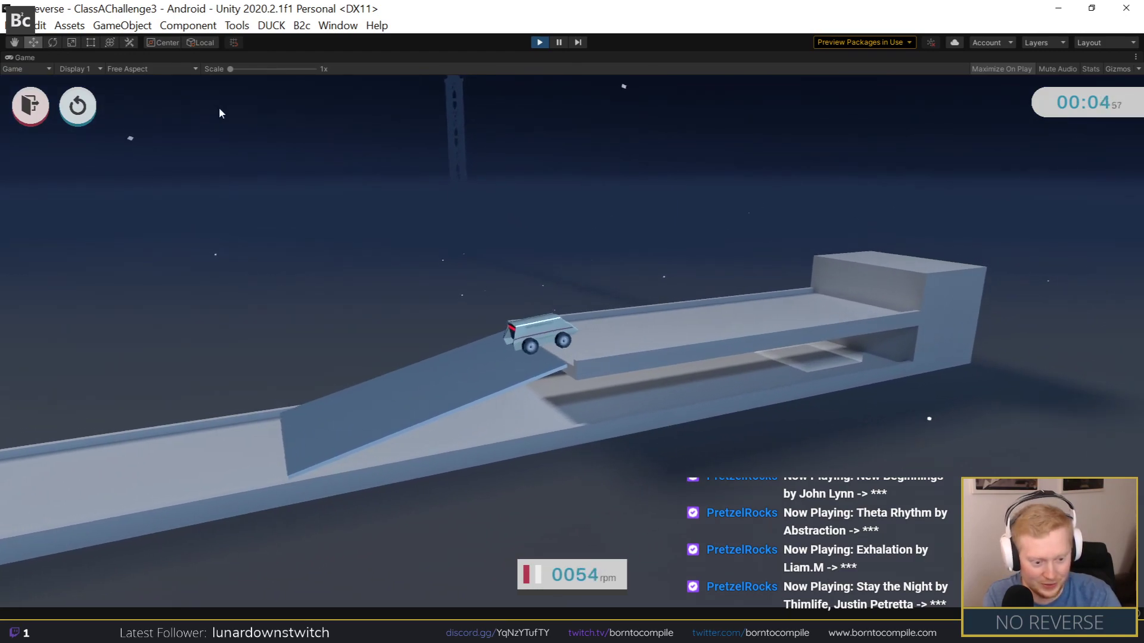
left_click(80, 109)
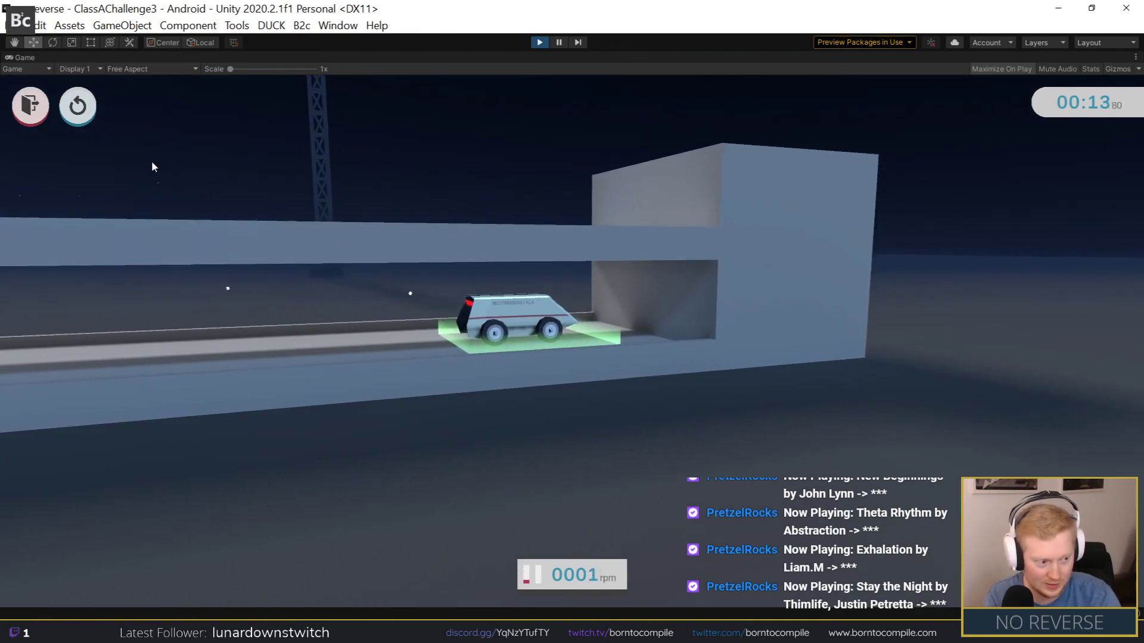
left_click(31, 106)
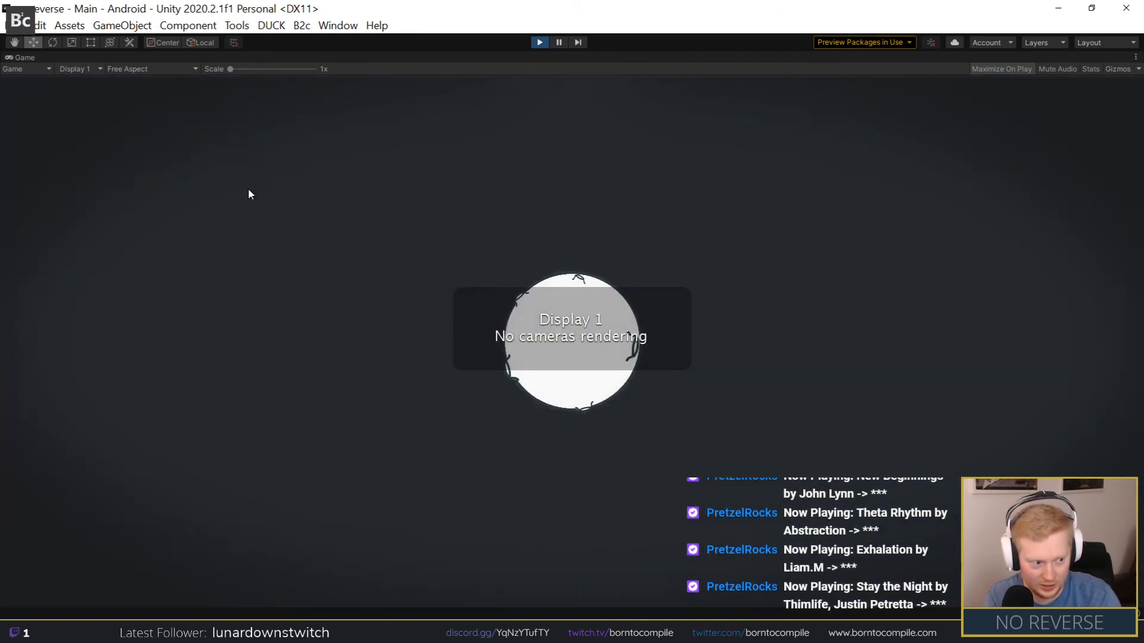
Step: Play Class A challenge 4 with restarts, and stop running the game
left_click(816, 250)
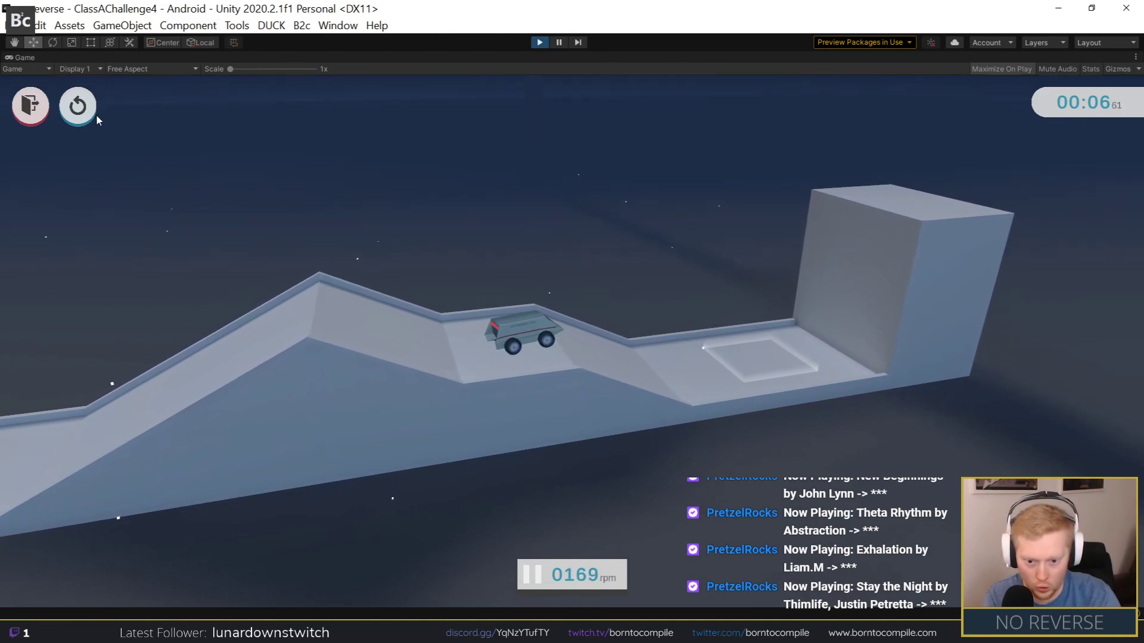
left_click(78, 106)
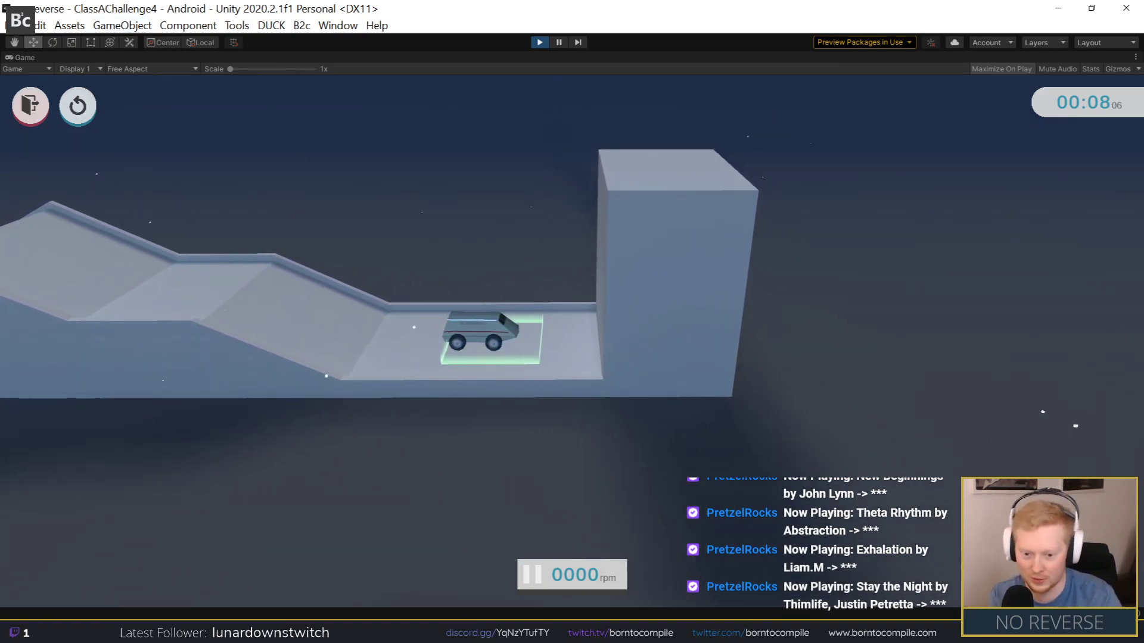
left_click(92, 106)
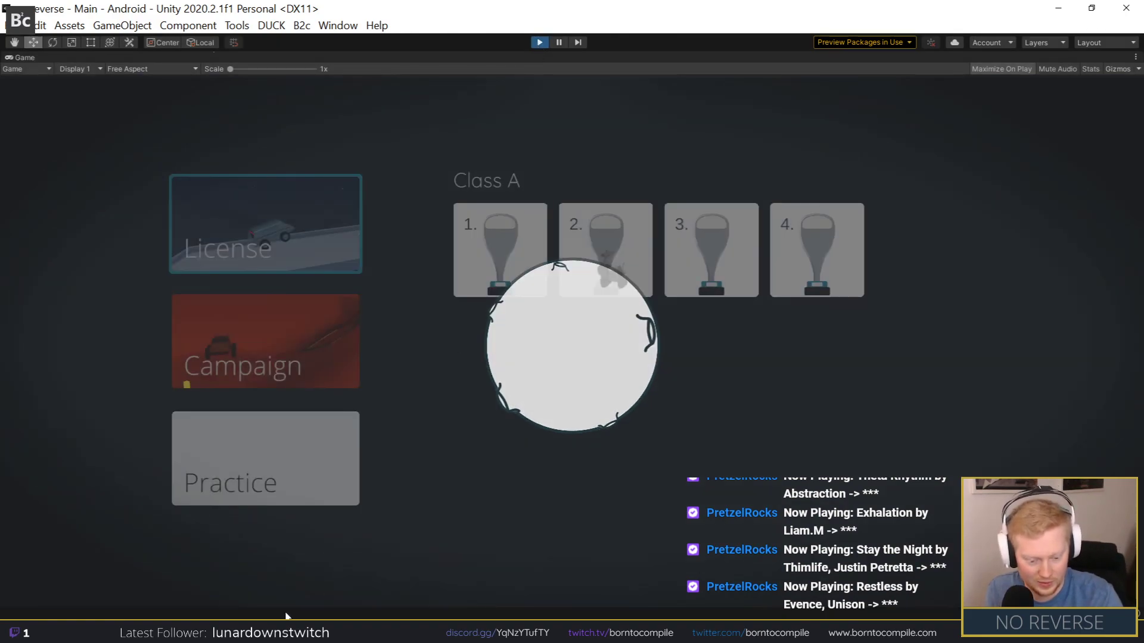
left_click(539, 43)
left_click_drag(460, 263, 470, 262)
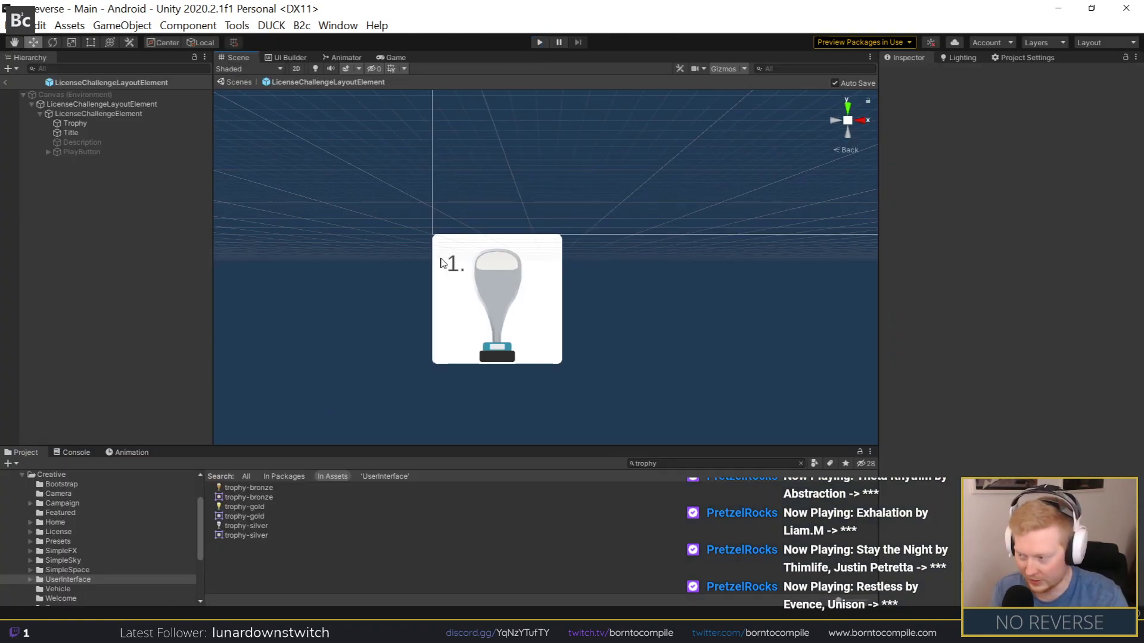